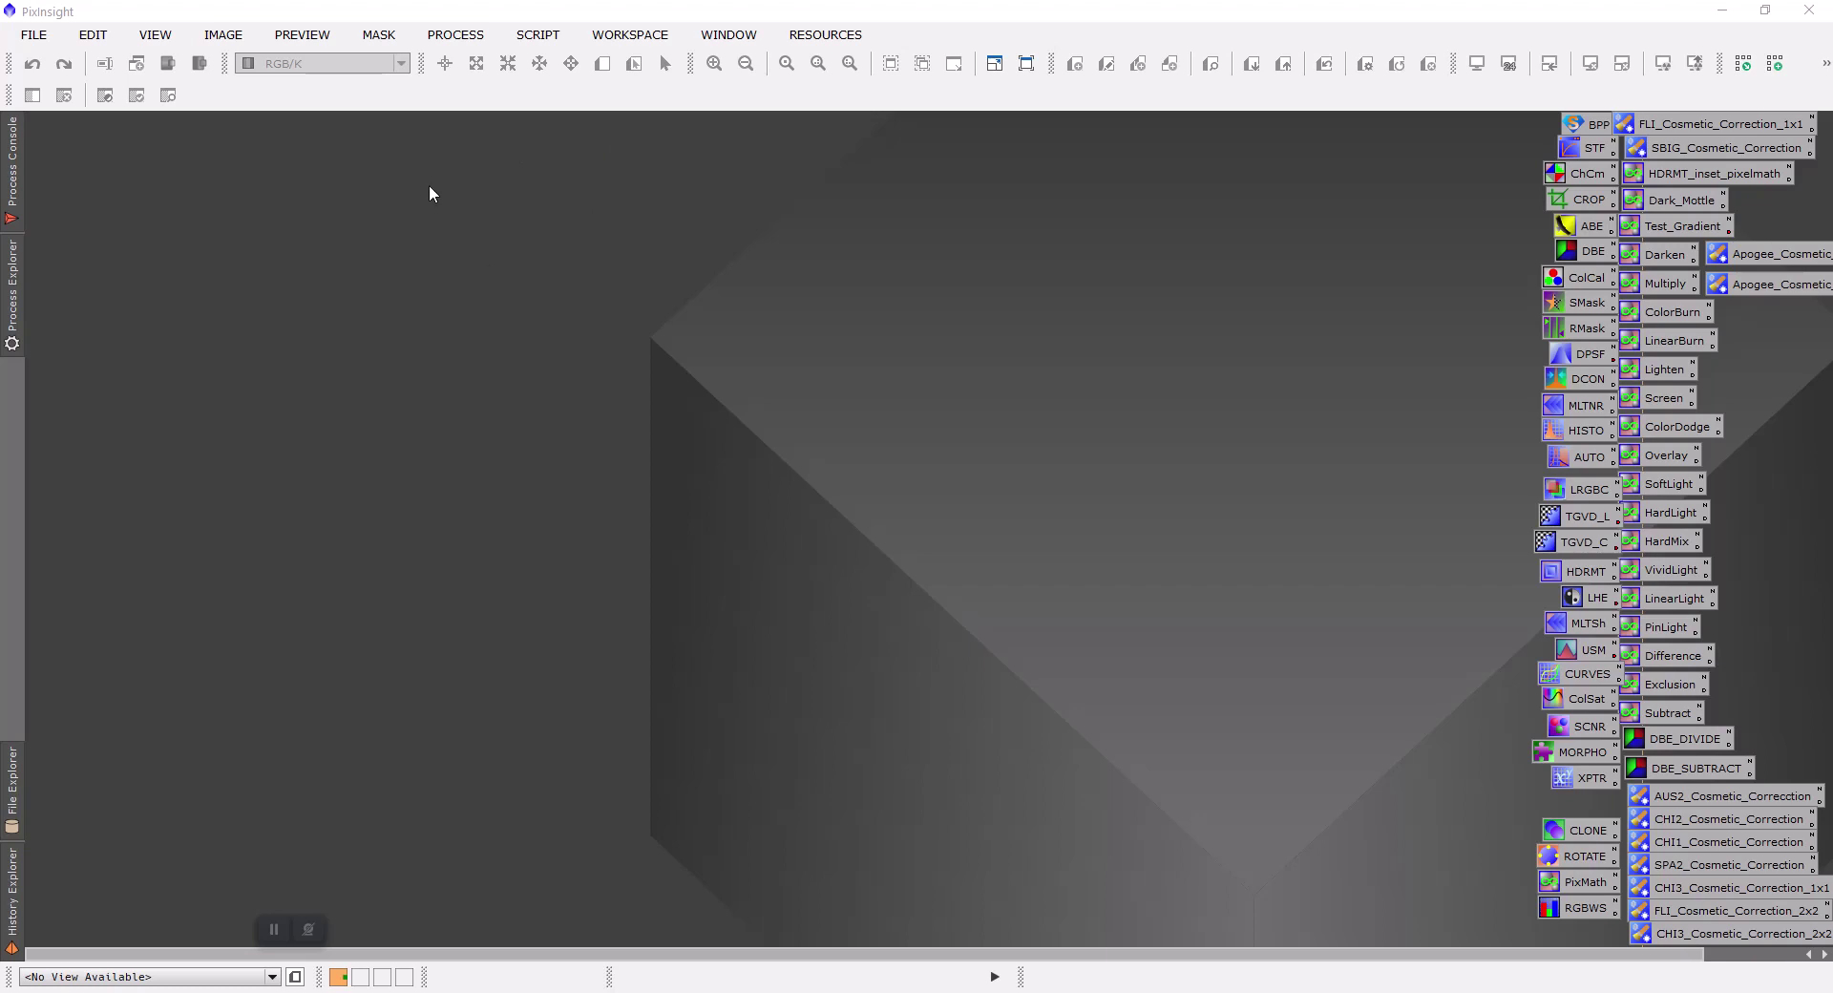
Open the SubframeSelector process and add all M51 luminance frames from the Lights folder, from M51_L-055325 through M51_L-110044
{"action": "left_click", "coordinate": [452, 37]}
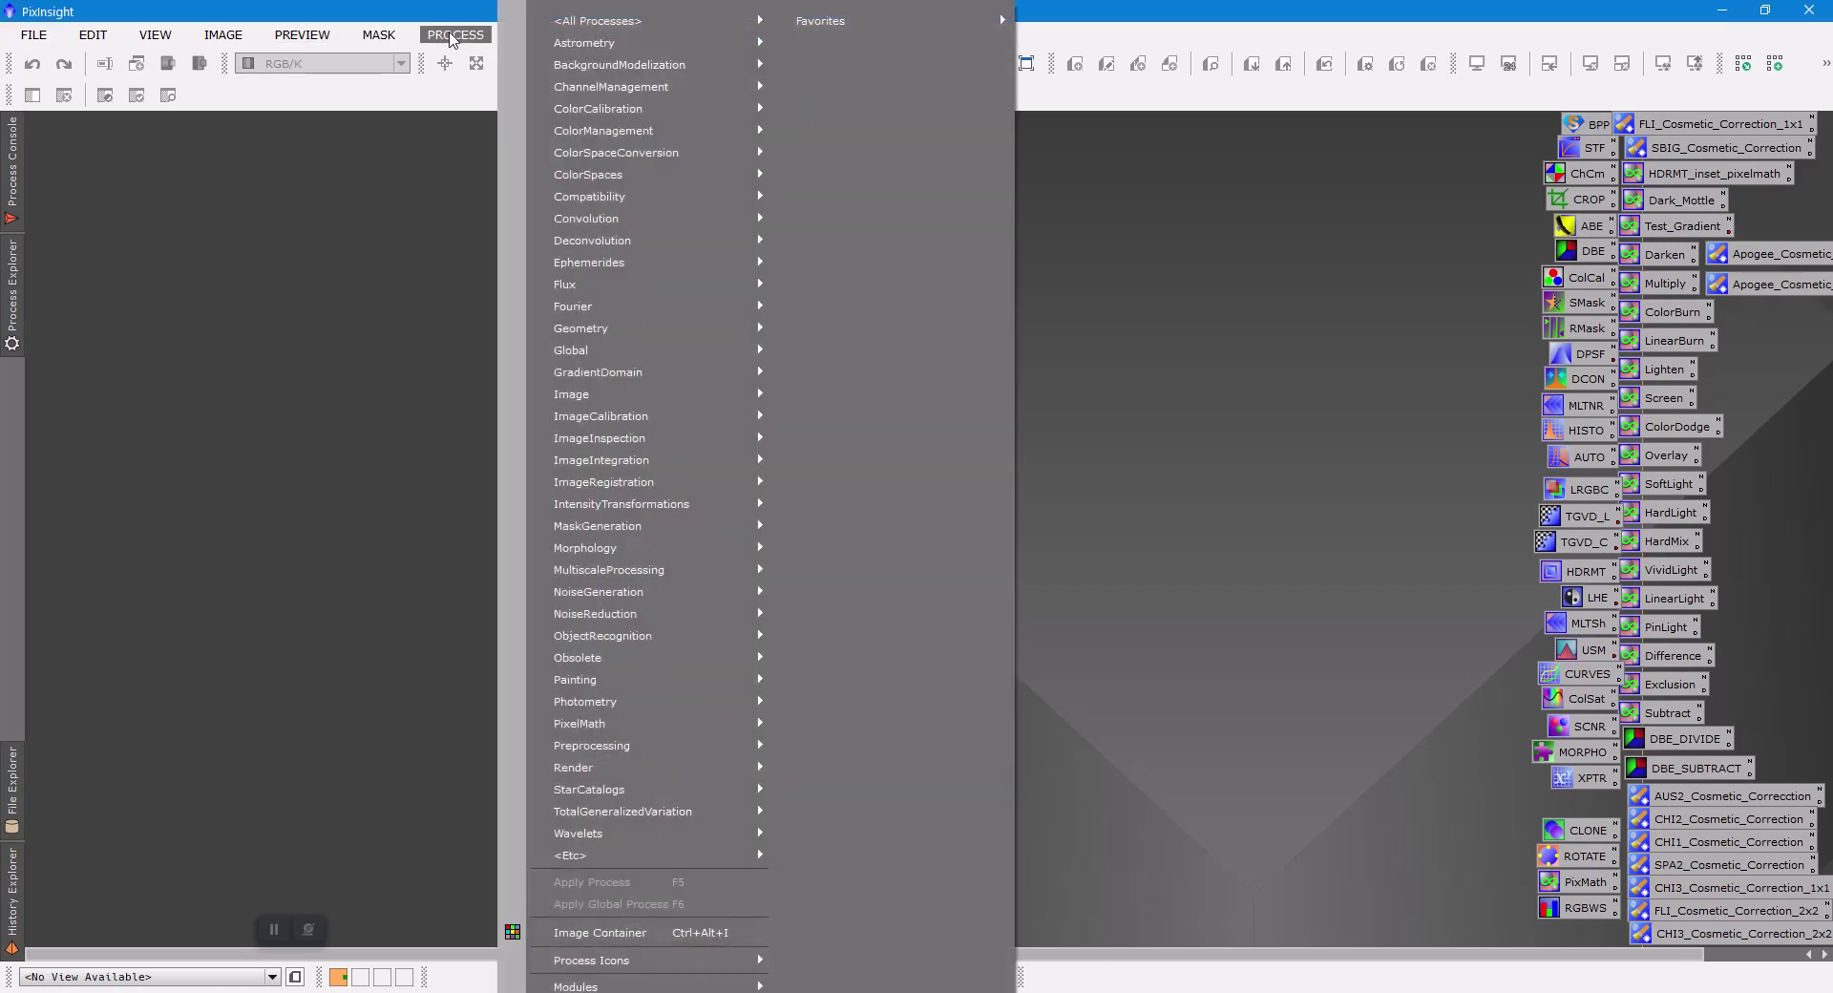
{"action": "mouse_move", "coordinate": [561, 21]}
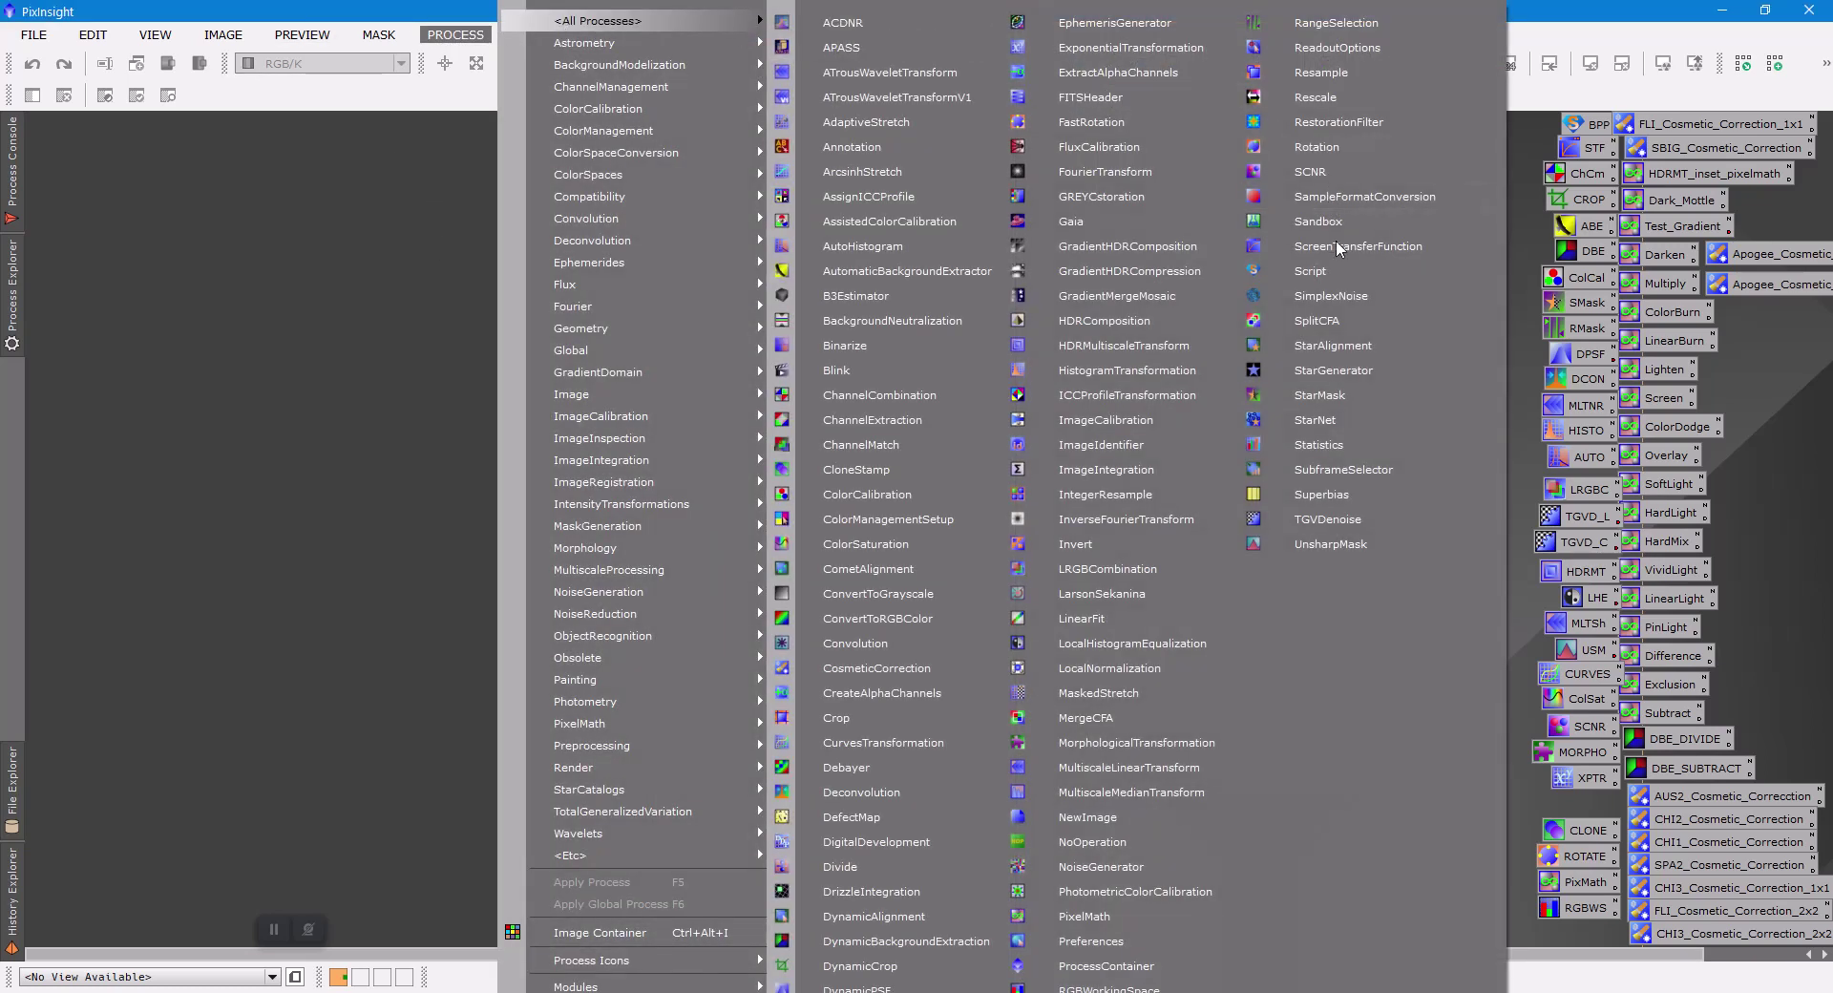
{"action": "left_click", "coordinate": [1324, 470]}
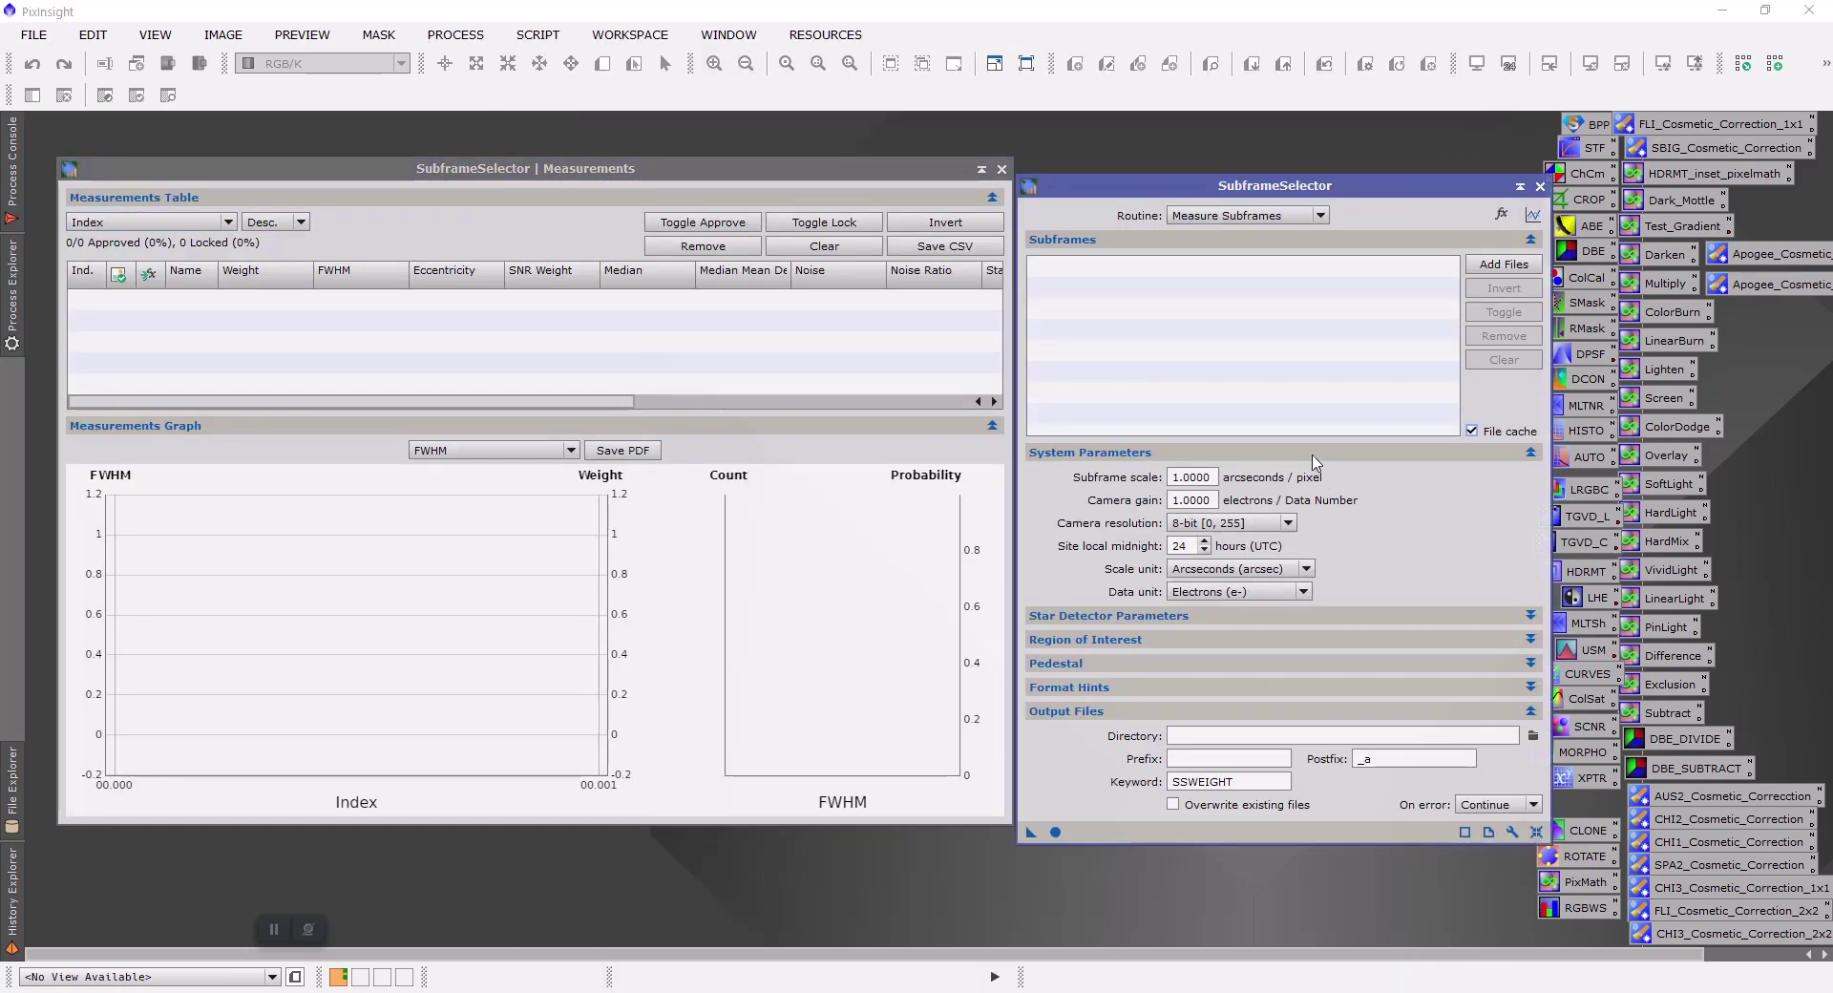
{"action": "left_click", "coordinate": [1502, 265]}
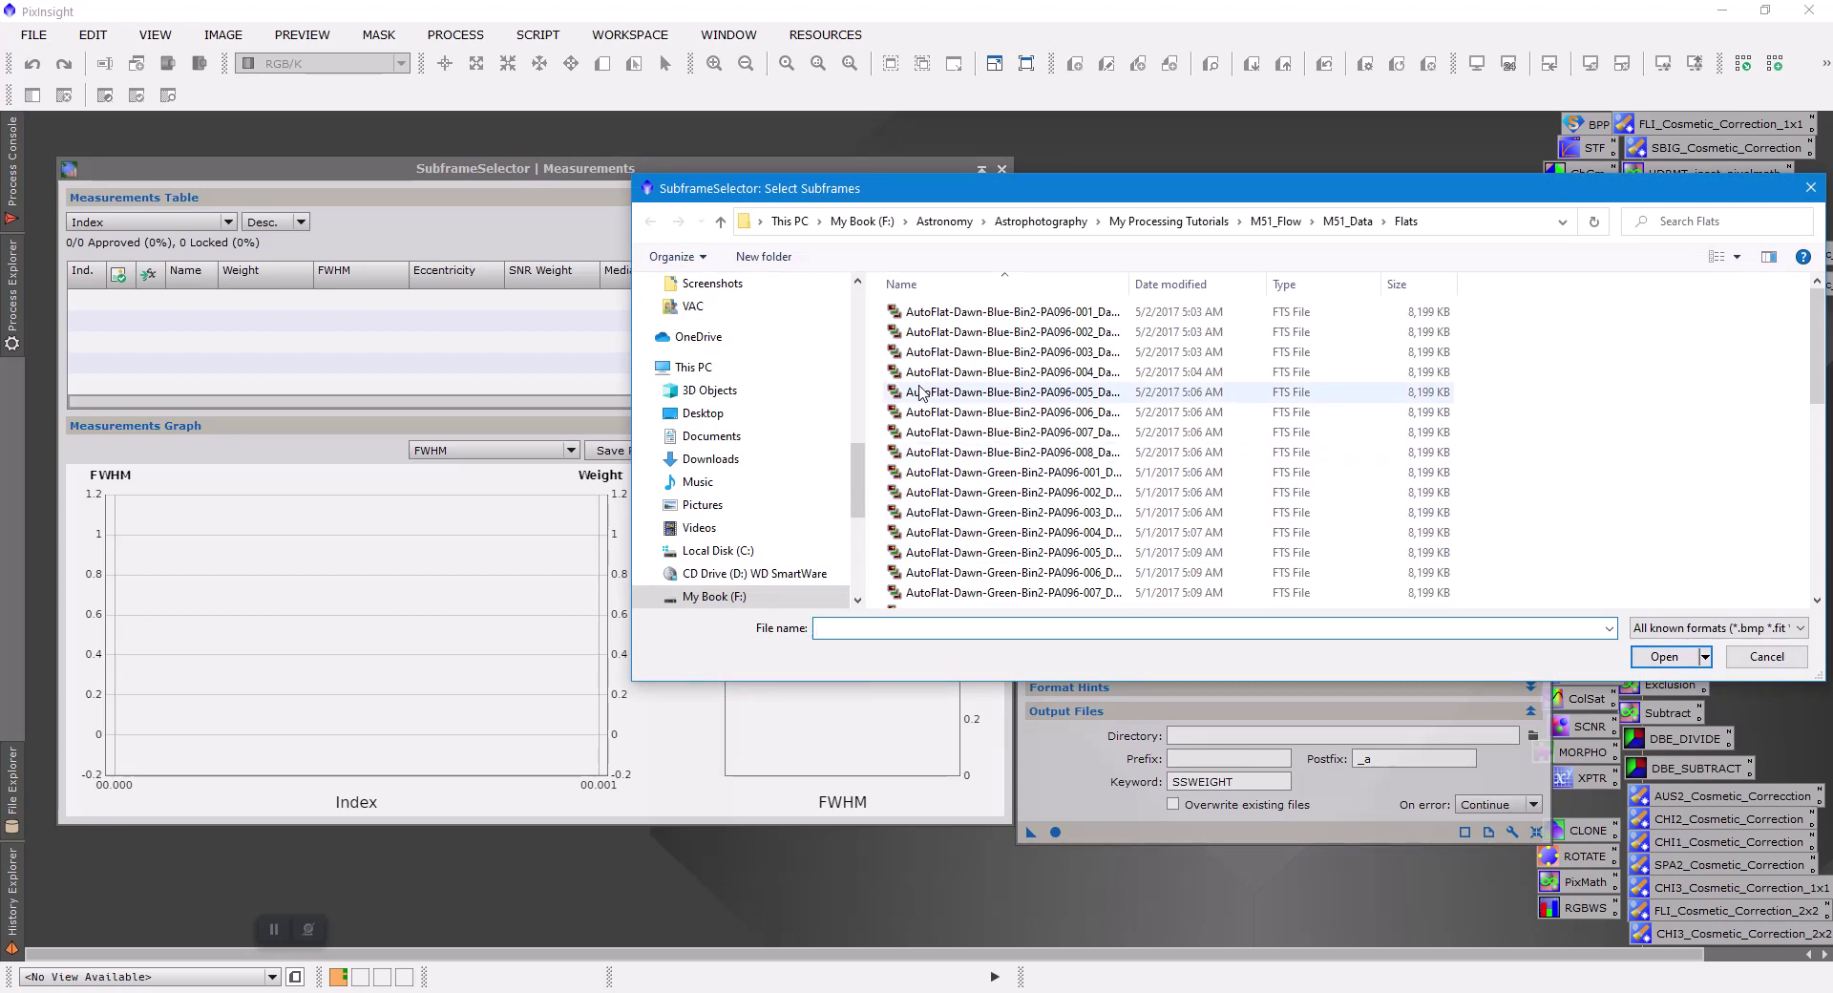
{"action": "left_click", "coordinate": [1347, 221]}
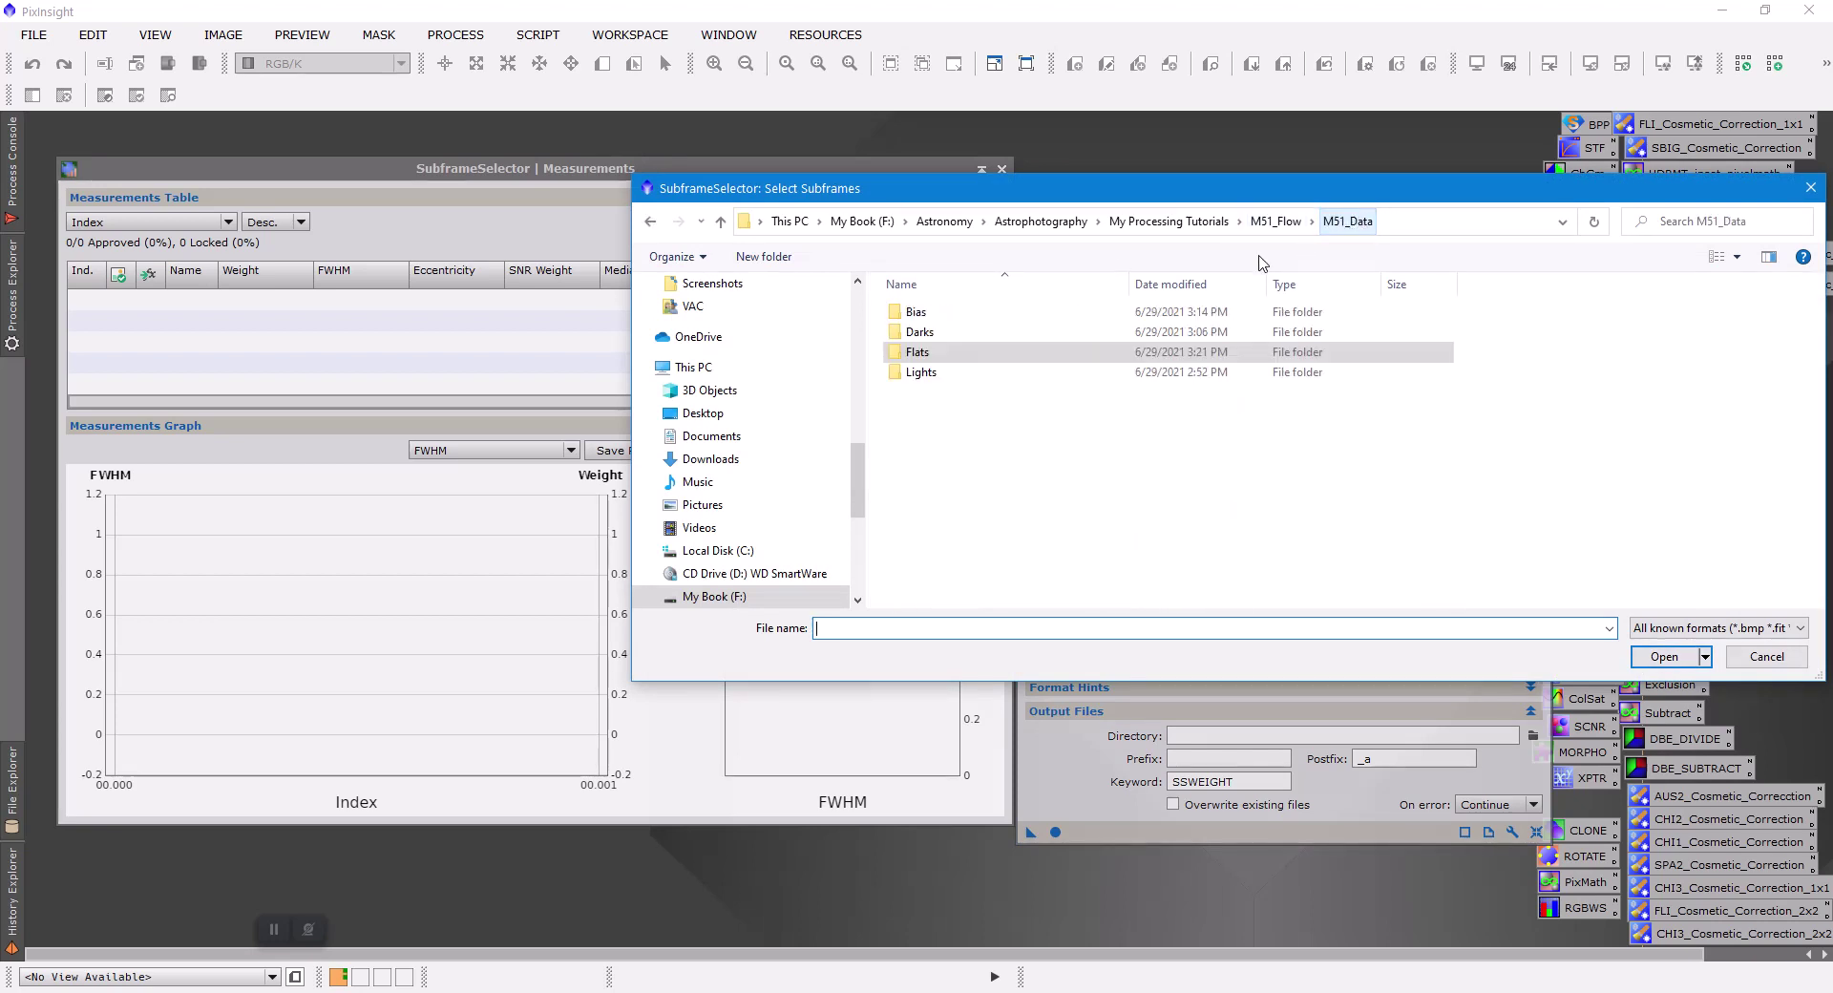
{"action": "double_click", "coordinate": [920, 372]}
{"action": "scroll", "coordinate": [985, 495], "scroll_direction": "down", "scroll_amount": 12}
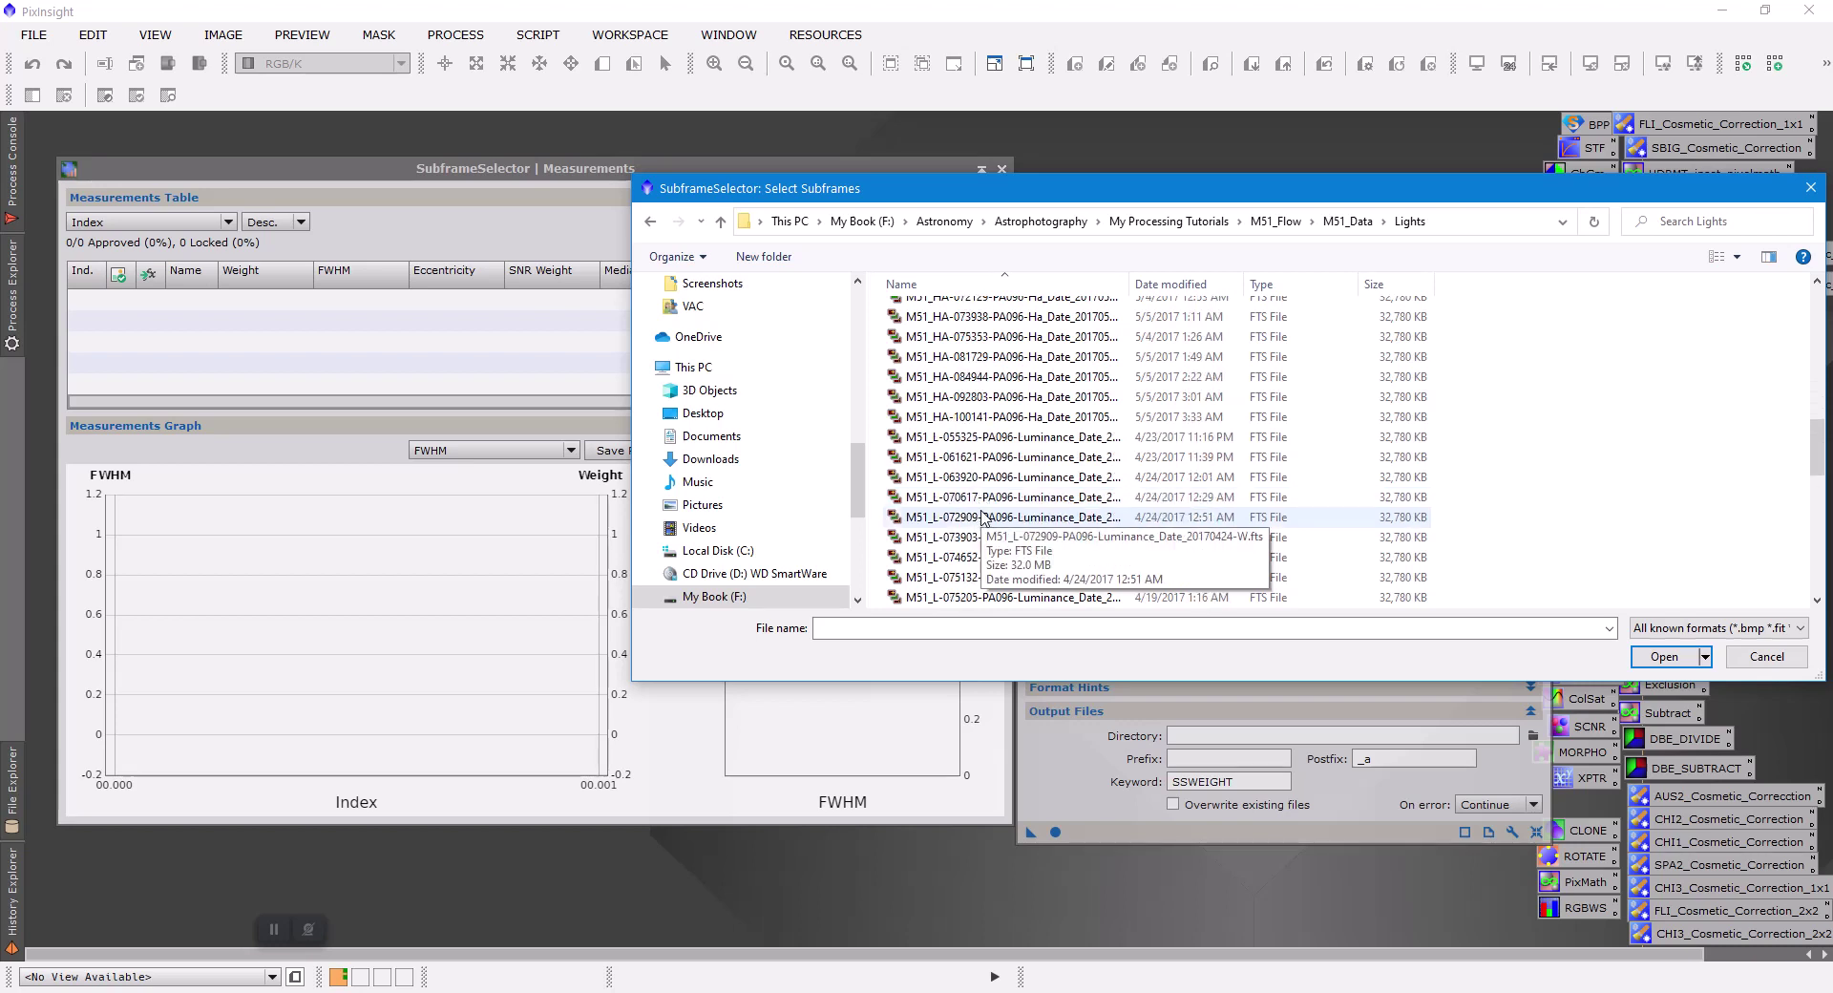
{"action": "left_click", "coordinate": [951, 438]}
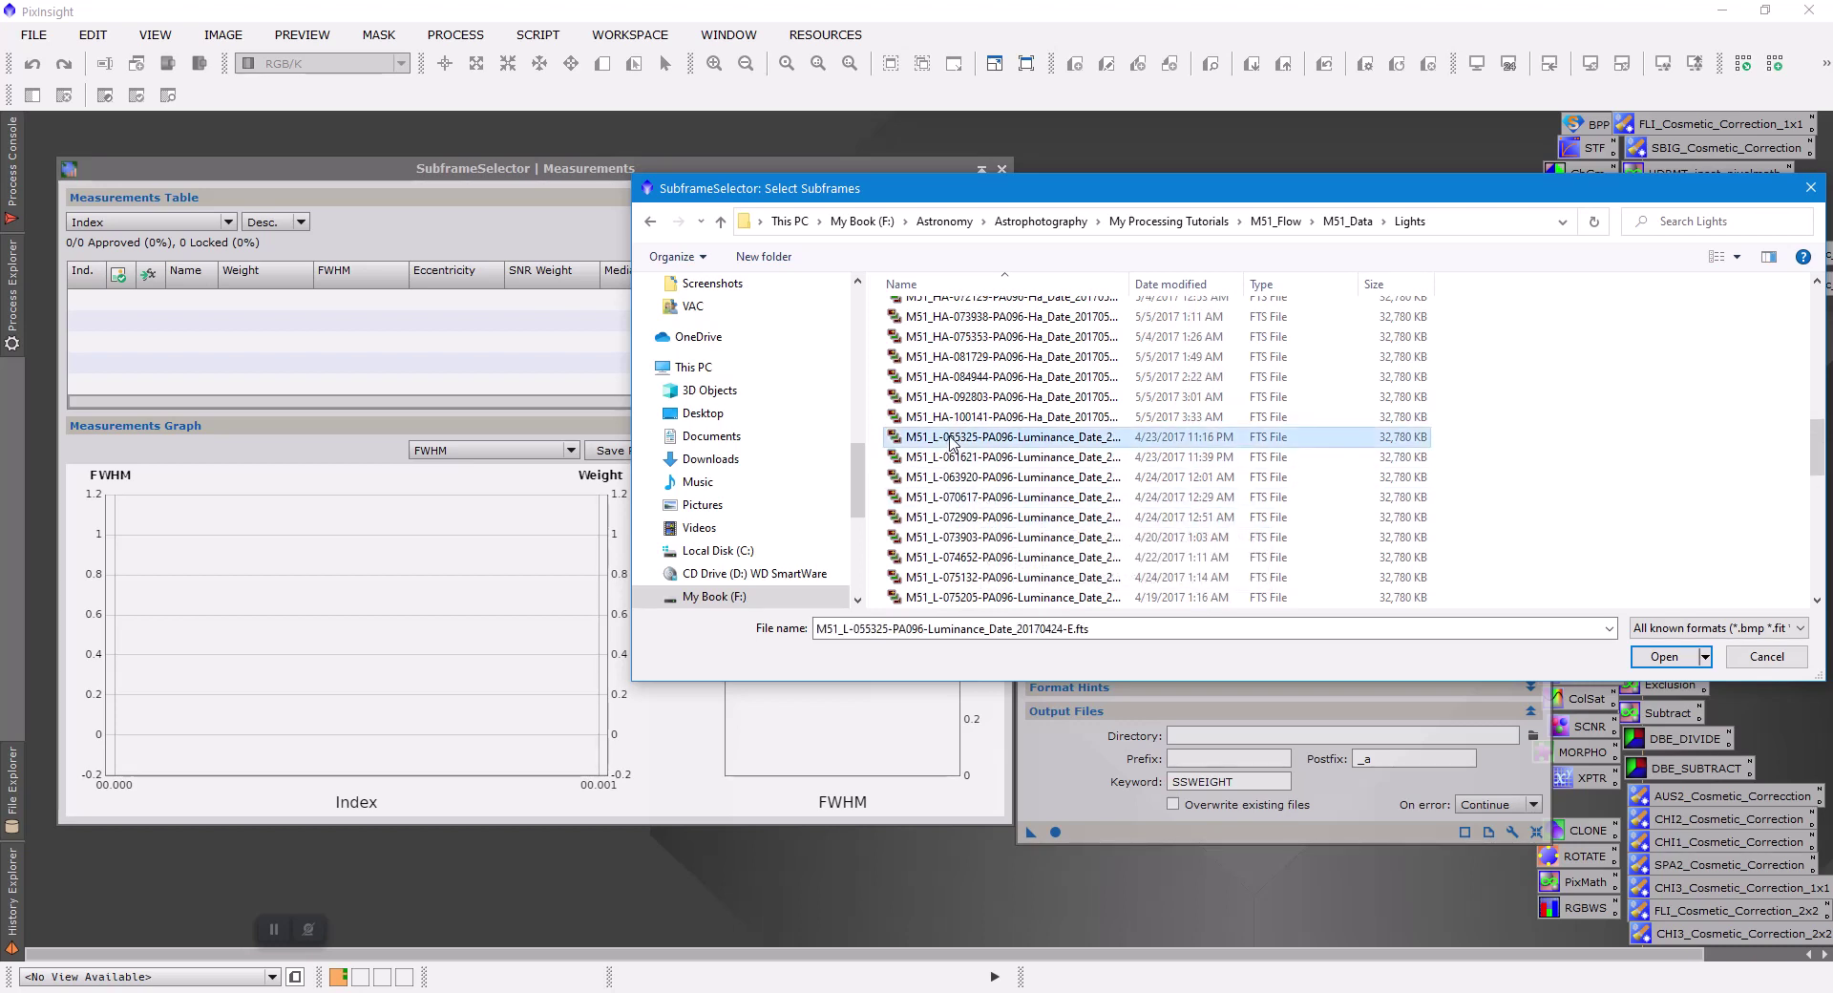
{"action": "scroll", "coordinate": [951, 440], "scroll_direction": "down", "scroll_amount": 7}
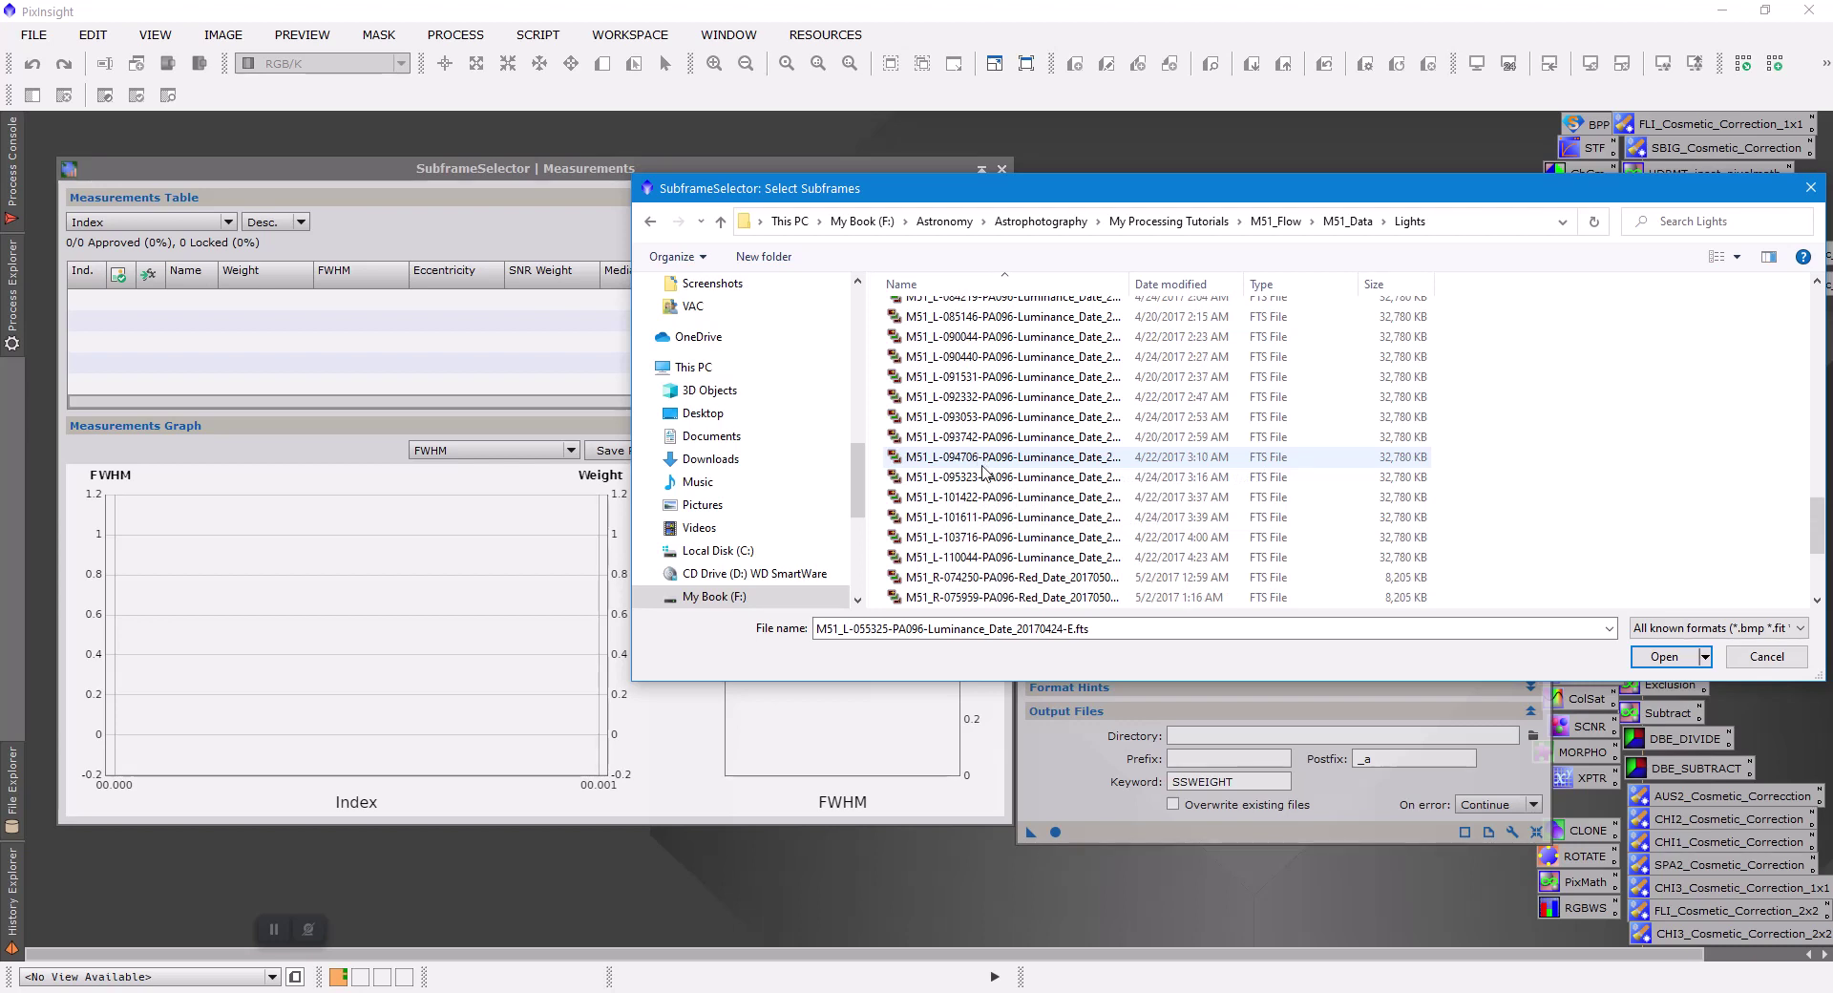
{"action": "left_click", "coordinate": [974, 558], "text": "shift"}
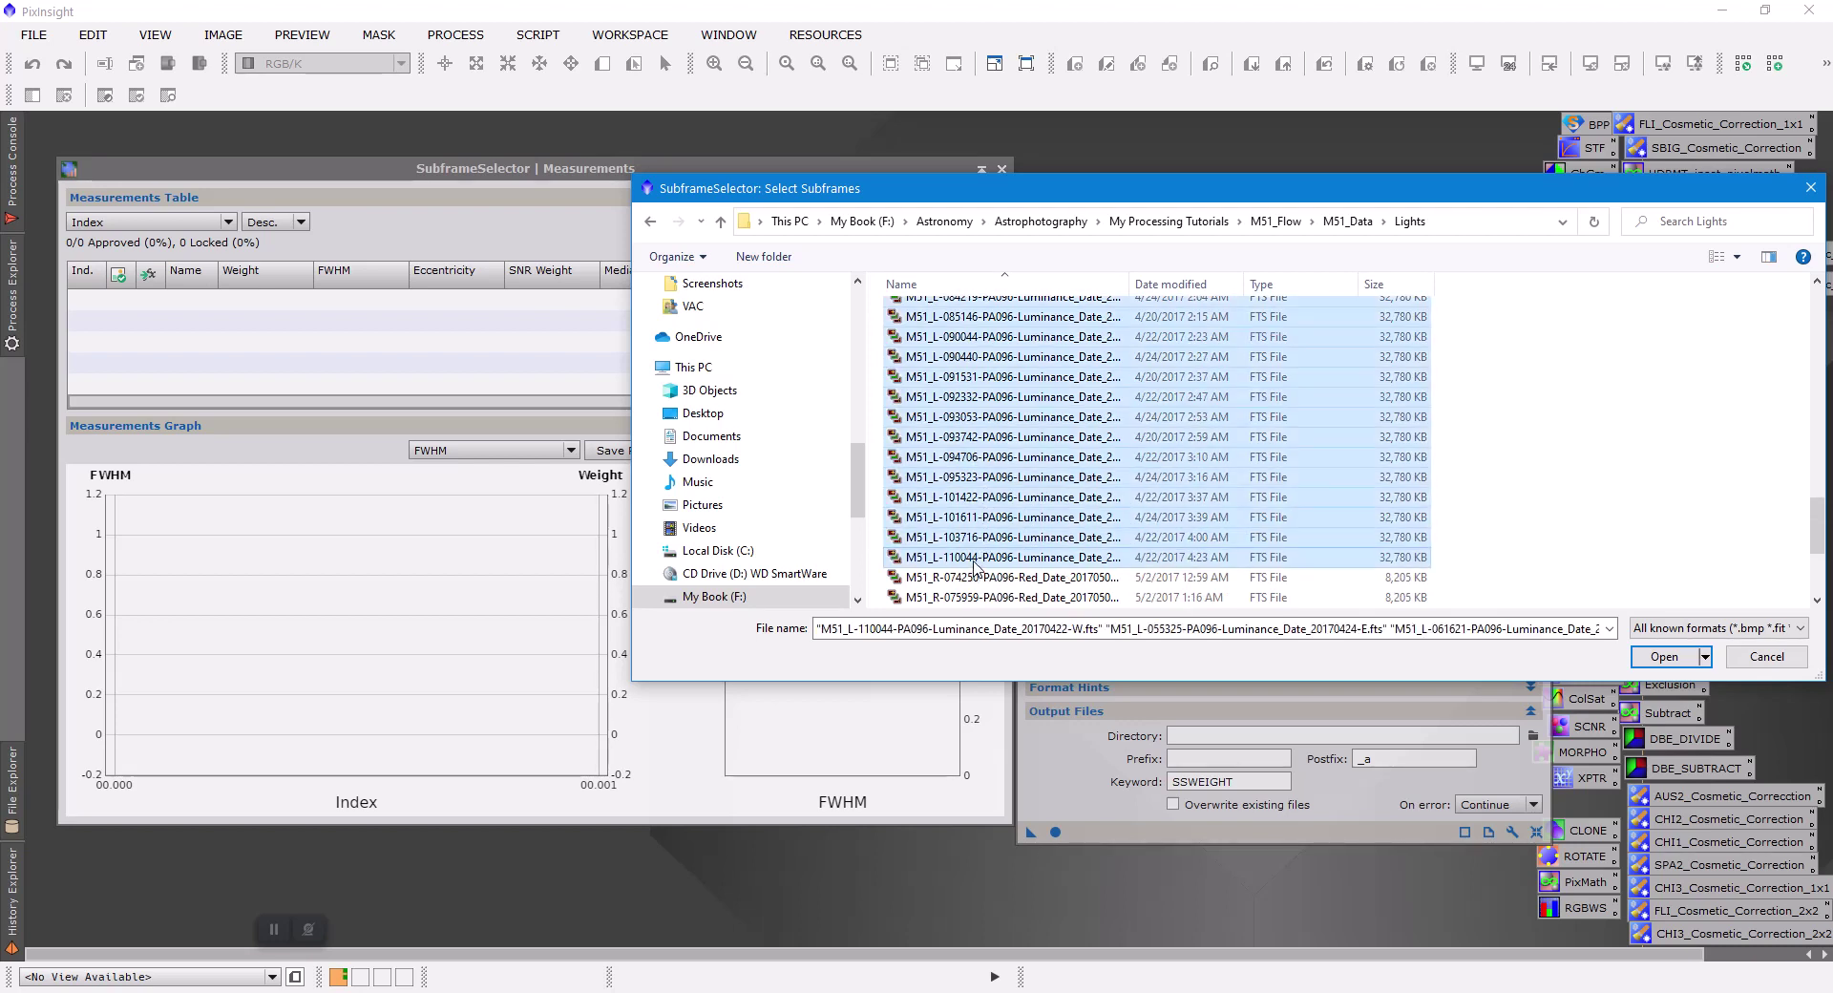
{"action": "left_click", "coordinate": [1655, 659]}
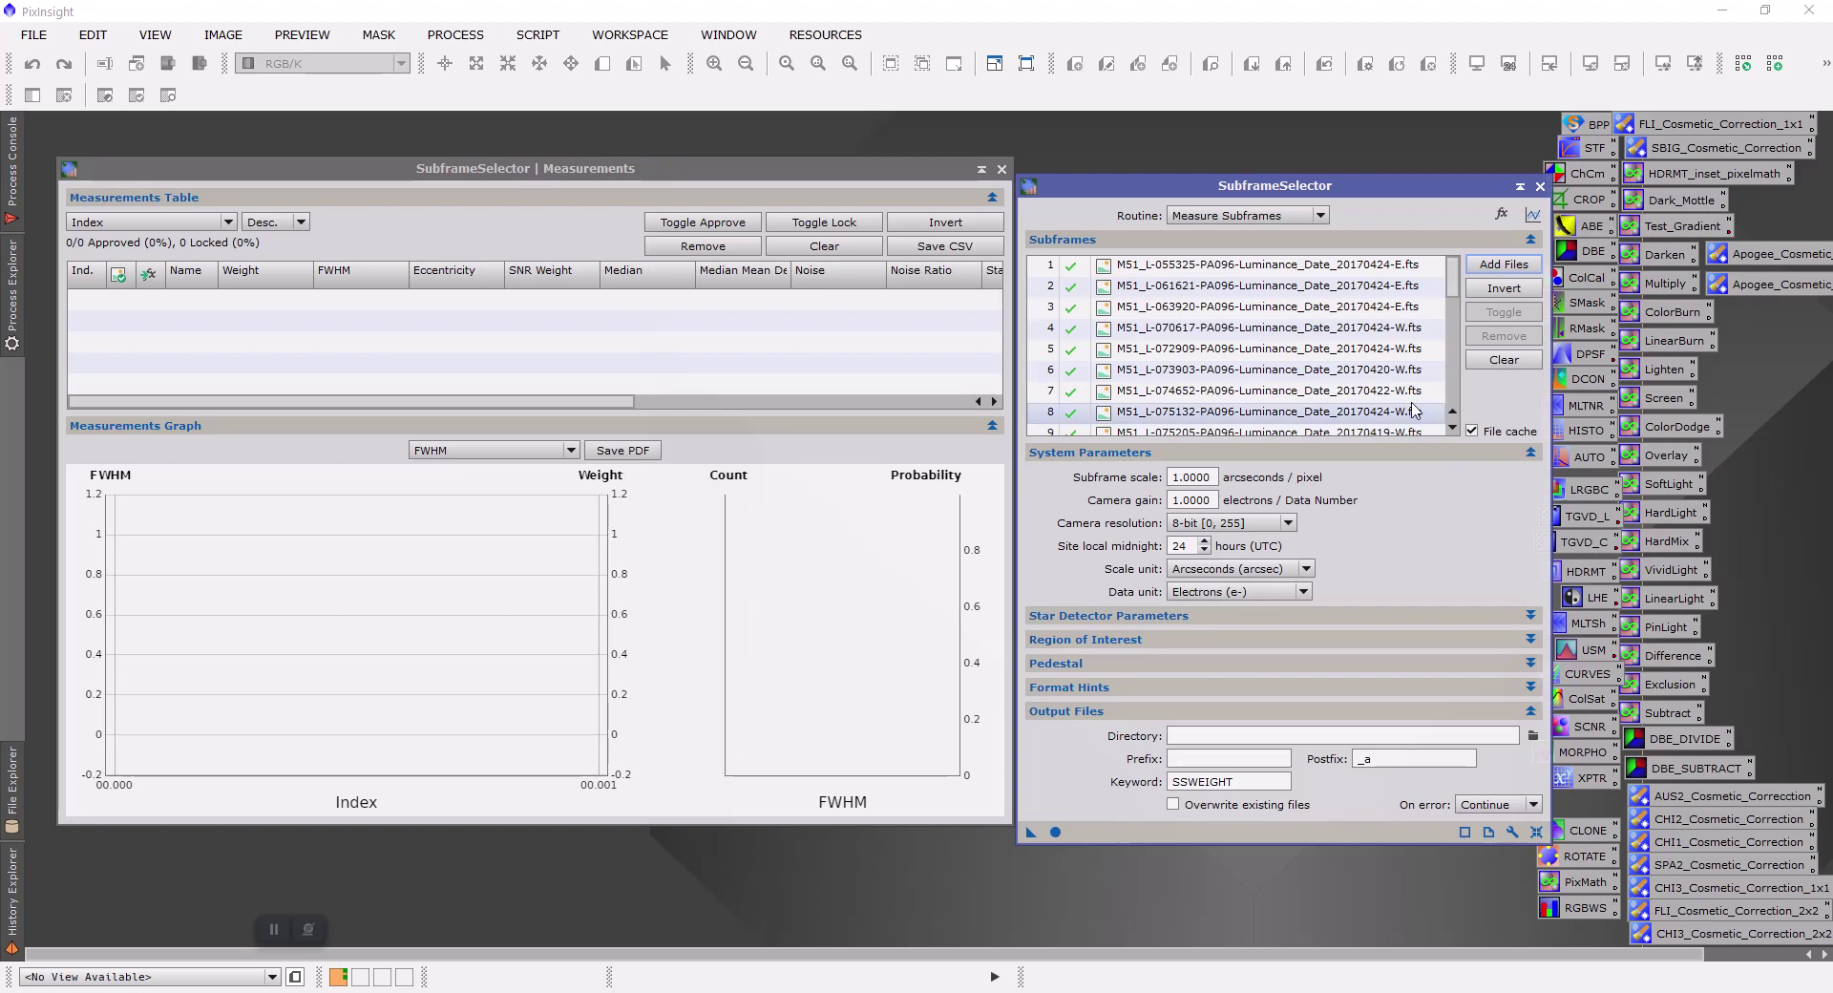
Set the subframe scale to 0.62, the camera gain to 2.428 from the Apogee entry in the Word document, and the camera resolution to 16-bit
{"action": "left_click_drag", "start_coordinate": [1218, 477], "coordinate": [1123, 474]}
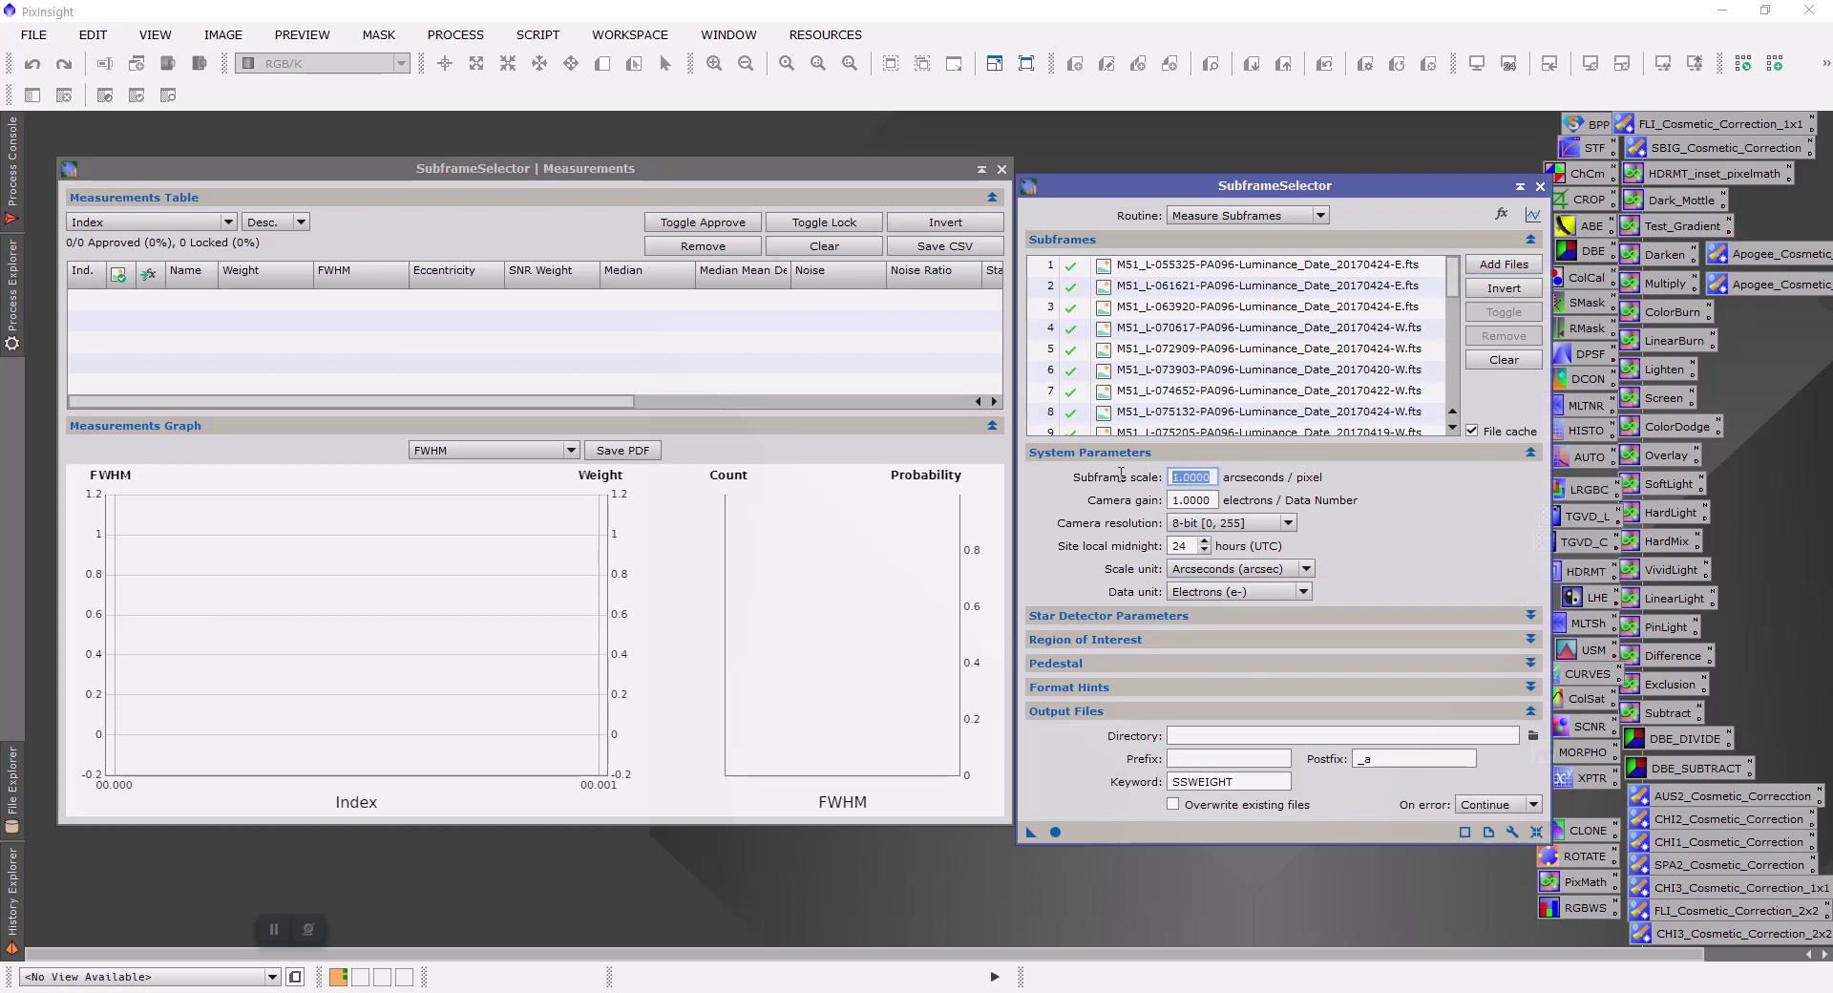
{"action": "type", "text": ".62"}
{"action": "key", "text": "Tab"}
{"action": "key", "text": "alt+Tab"}
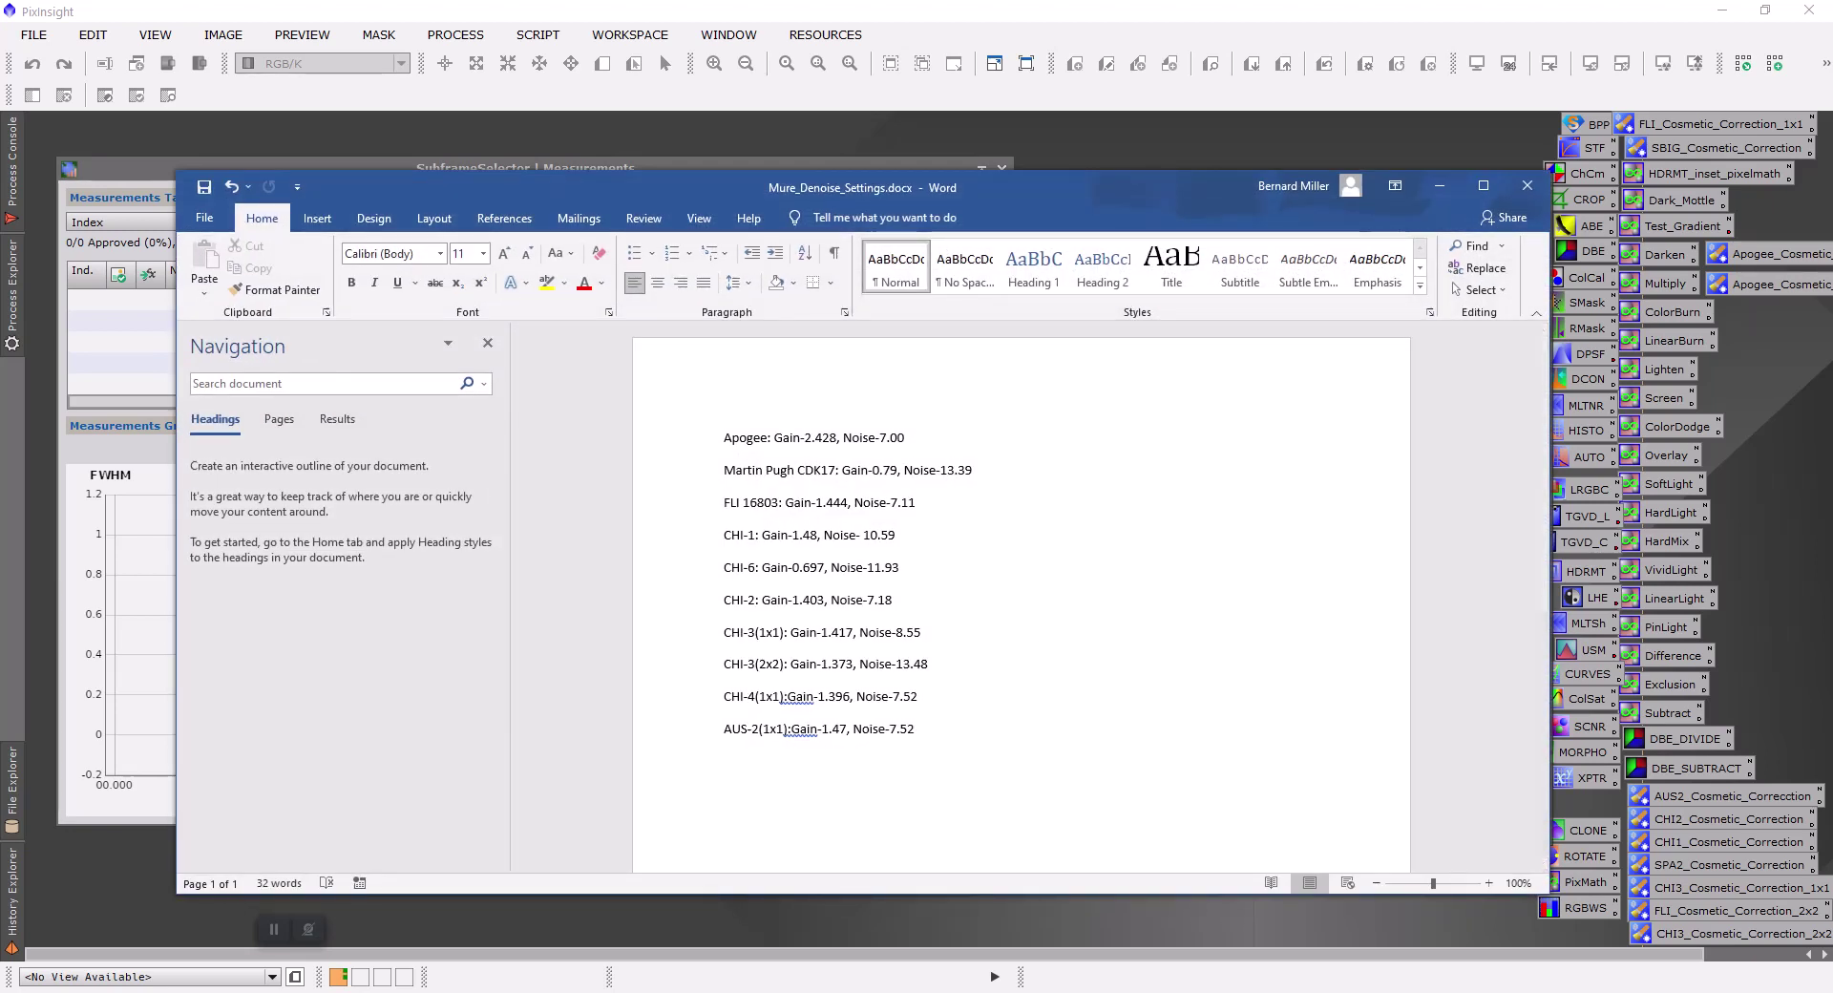
{"action": "key", "text": "alt+Tab"}
{"action": "double_click", "coordinate": [1192, 499]}
{"action": "type", "text": "2.428"}
{"action": "left_click", "coordinate": [1288, 523]}
{"action": "left_click", "coordinate": [1230, 594]}
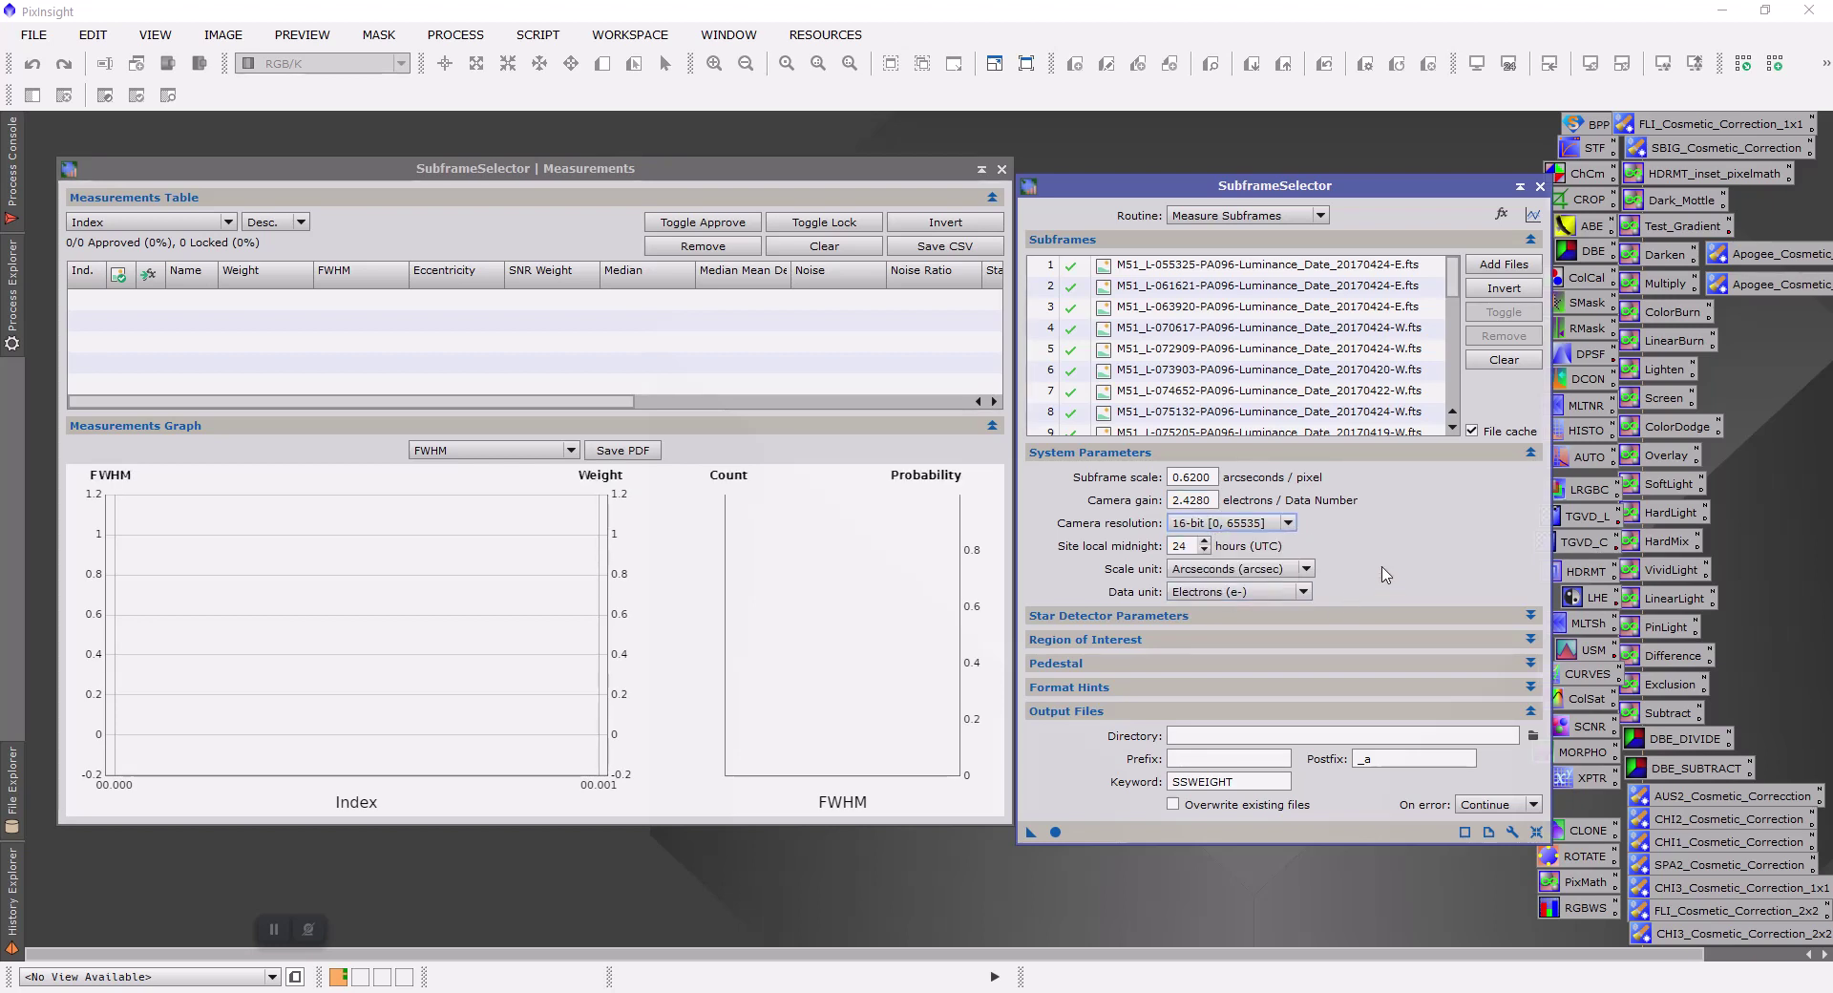
Measure the subframes and select the frame with the highest SNR Weight by sorting the measurements in descending order
{"action": "left_click", "coordinate": [1056, 835]}
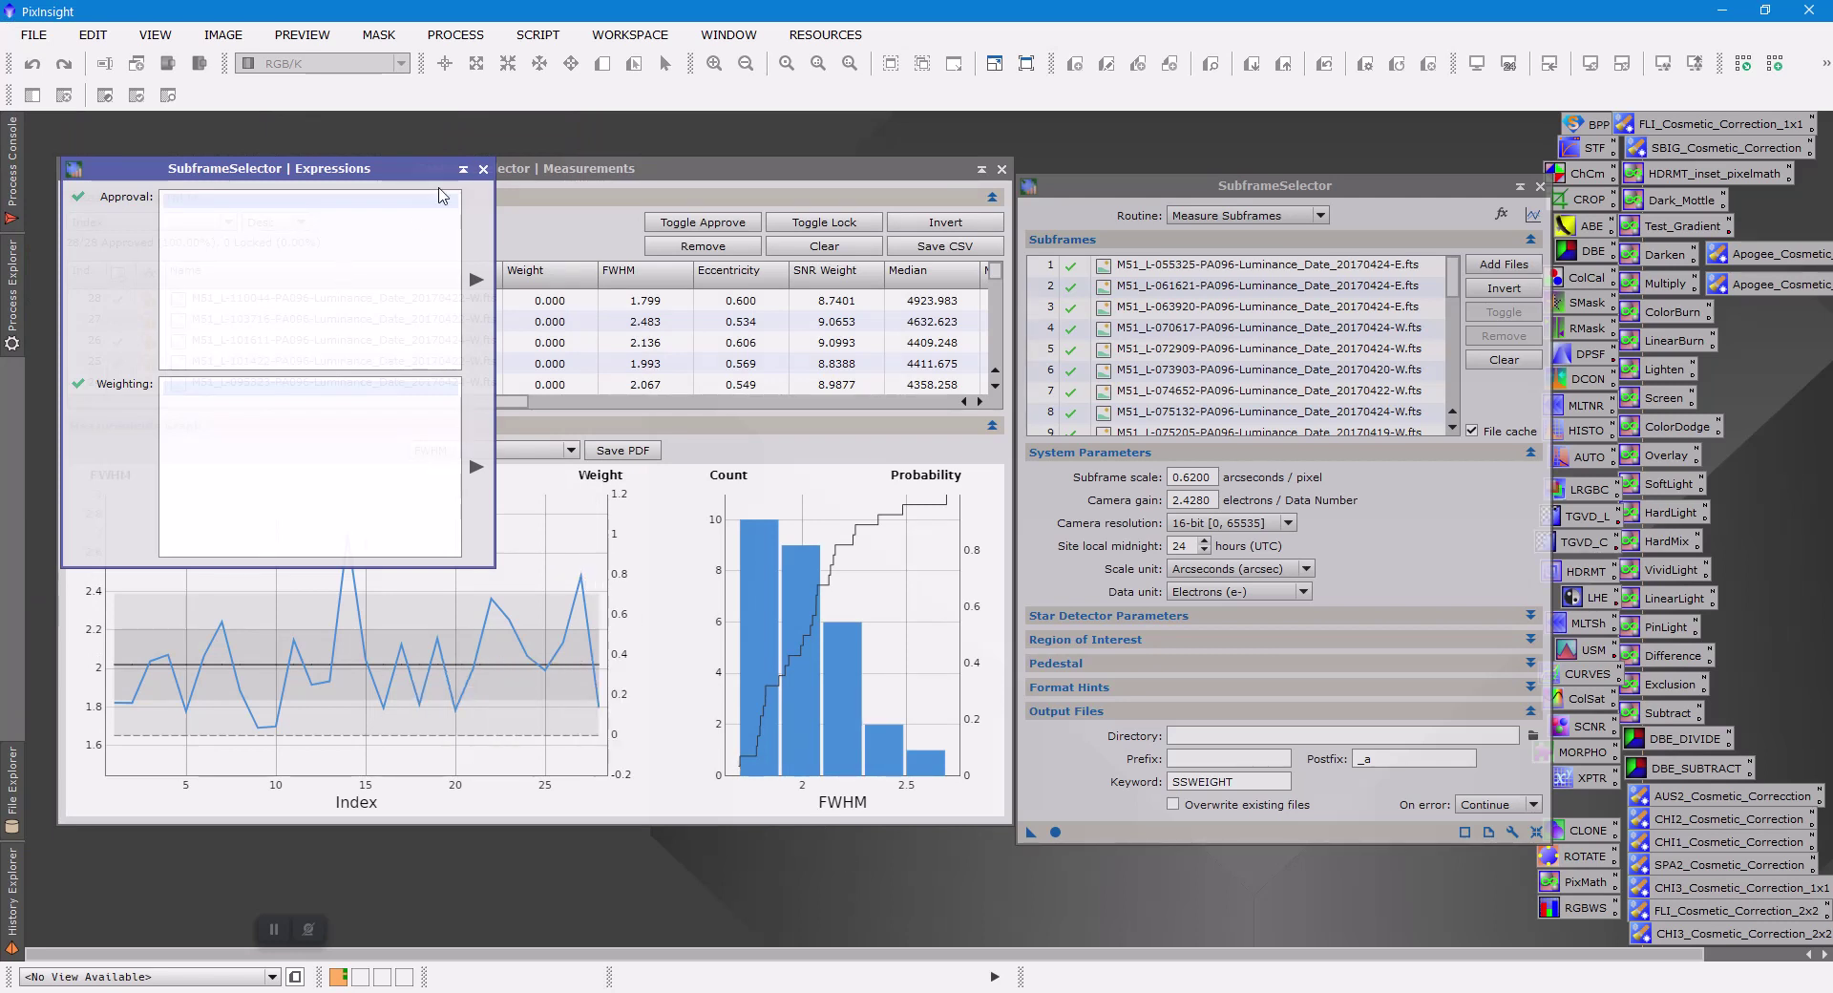
{"action": "left_click", "coordinate": [485, 169]}
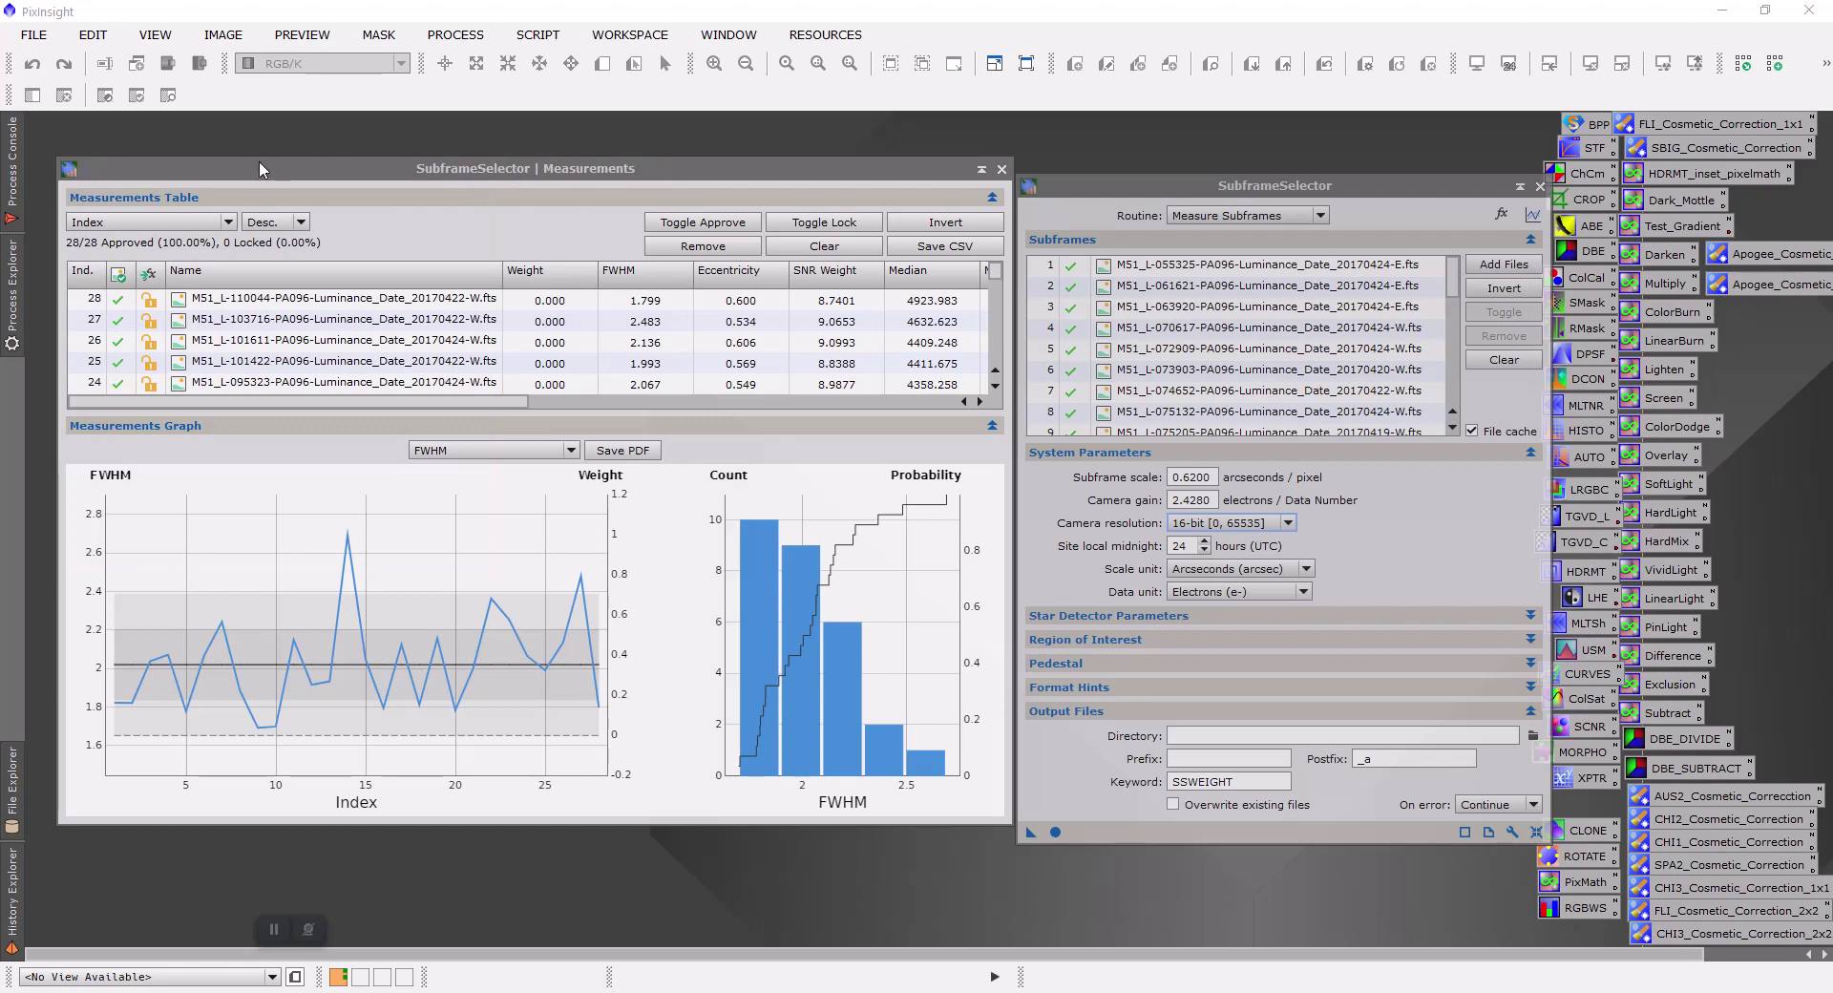
{"action": "left_click", "coordinate": [228, 223]}
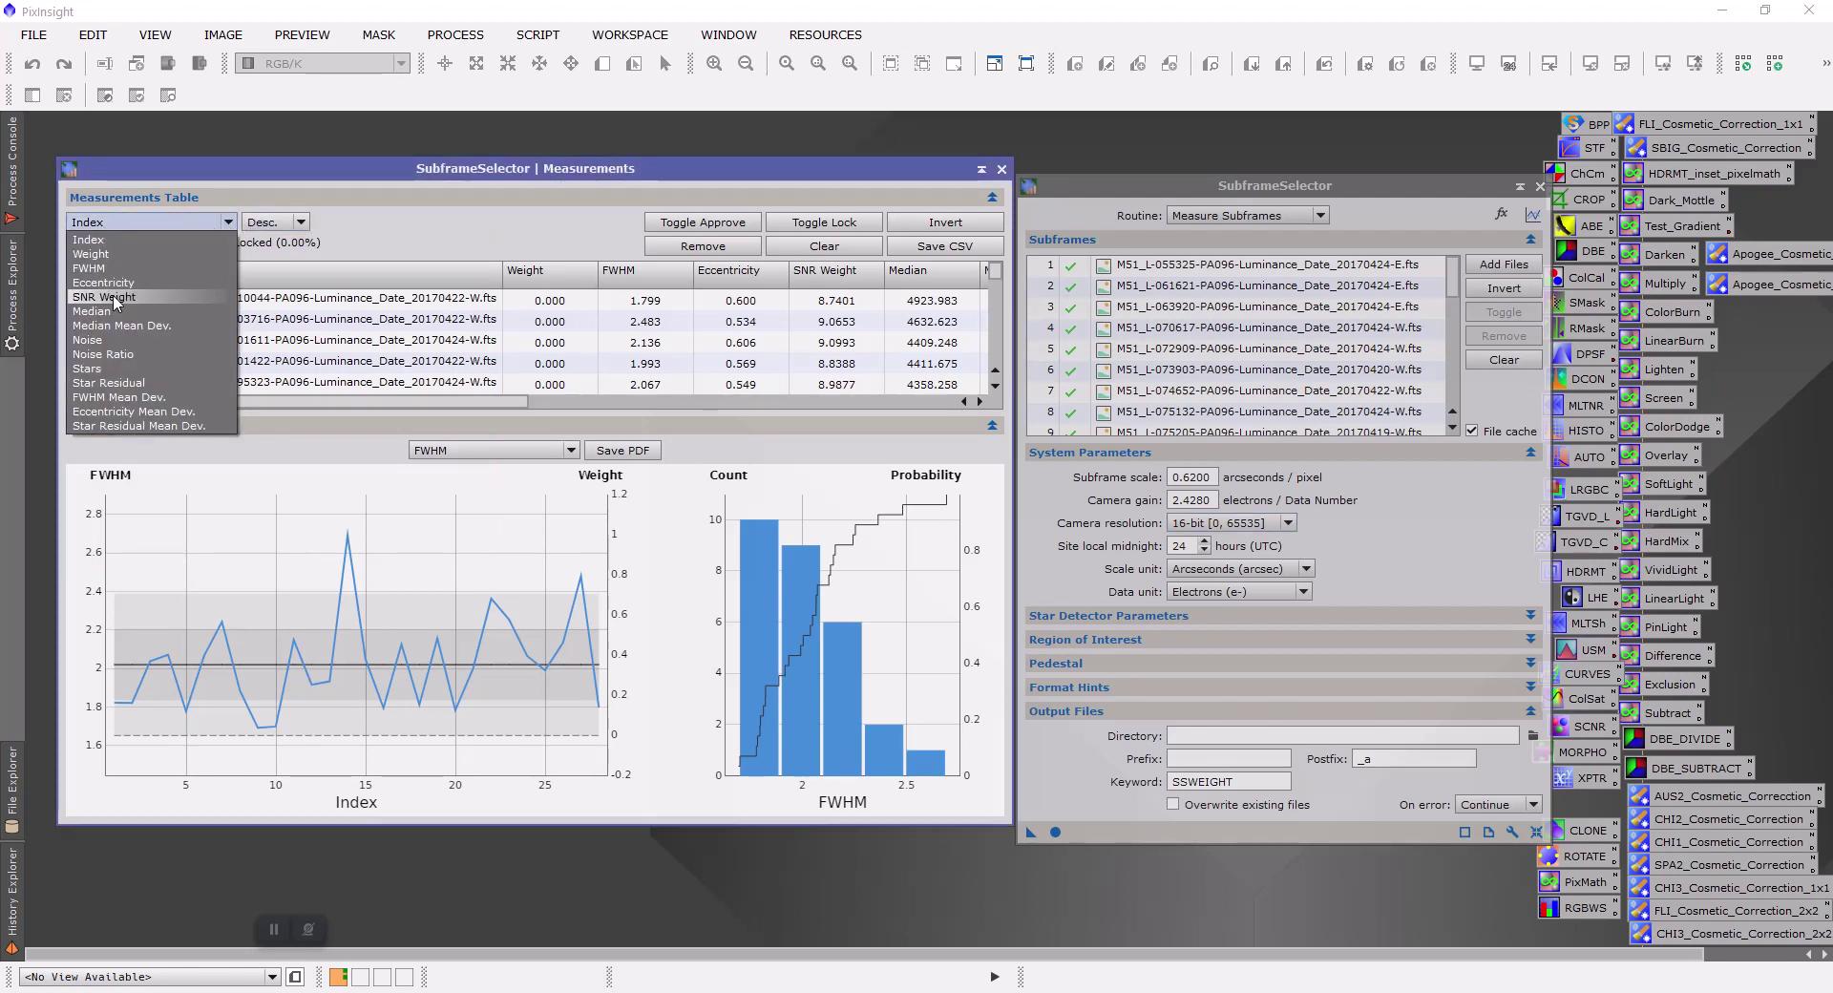
{"action": "left_click", "coordinate": [114, 298]}
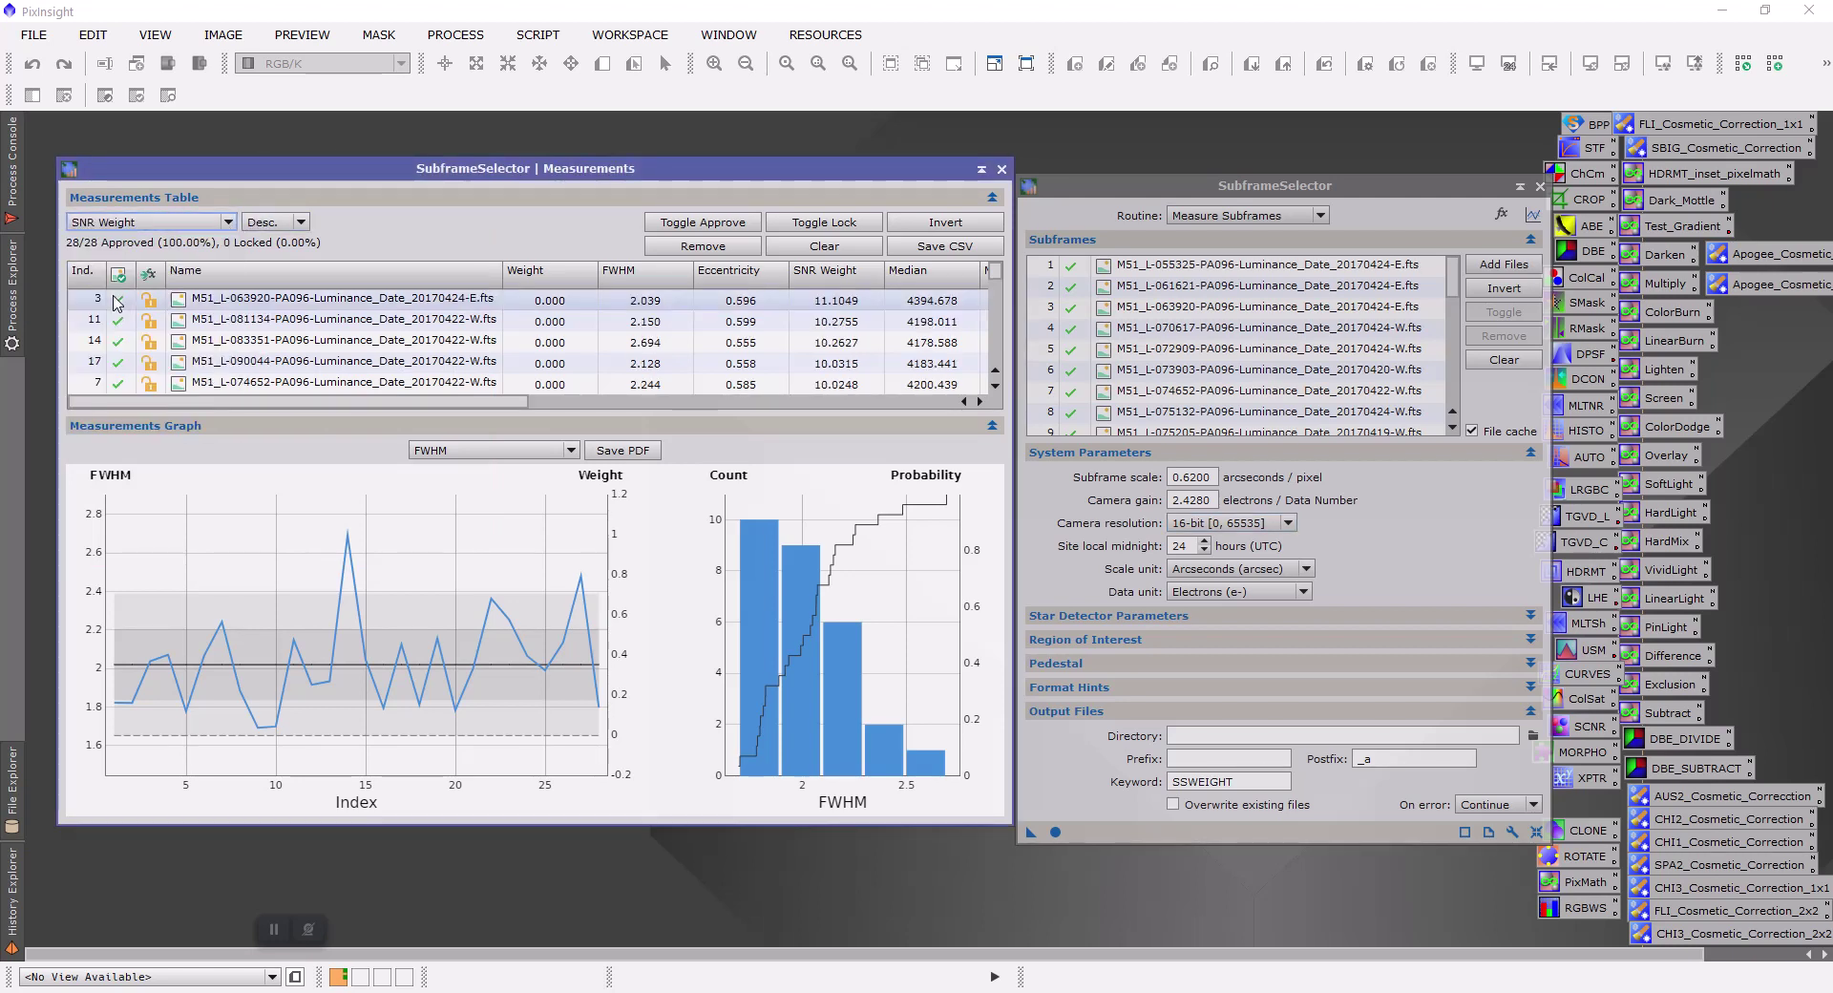
{"action": "left_click", "coordinate": [277, 227]}
{"action": "left_click", "coordinate": [272, 253]}
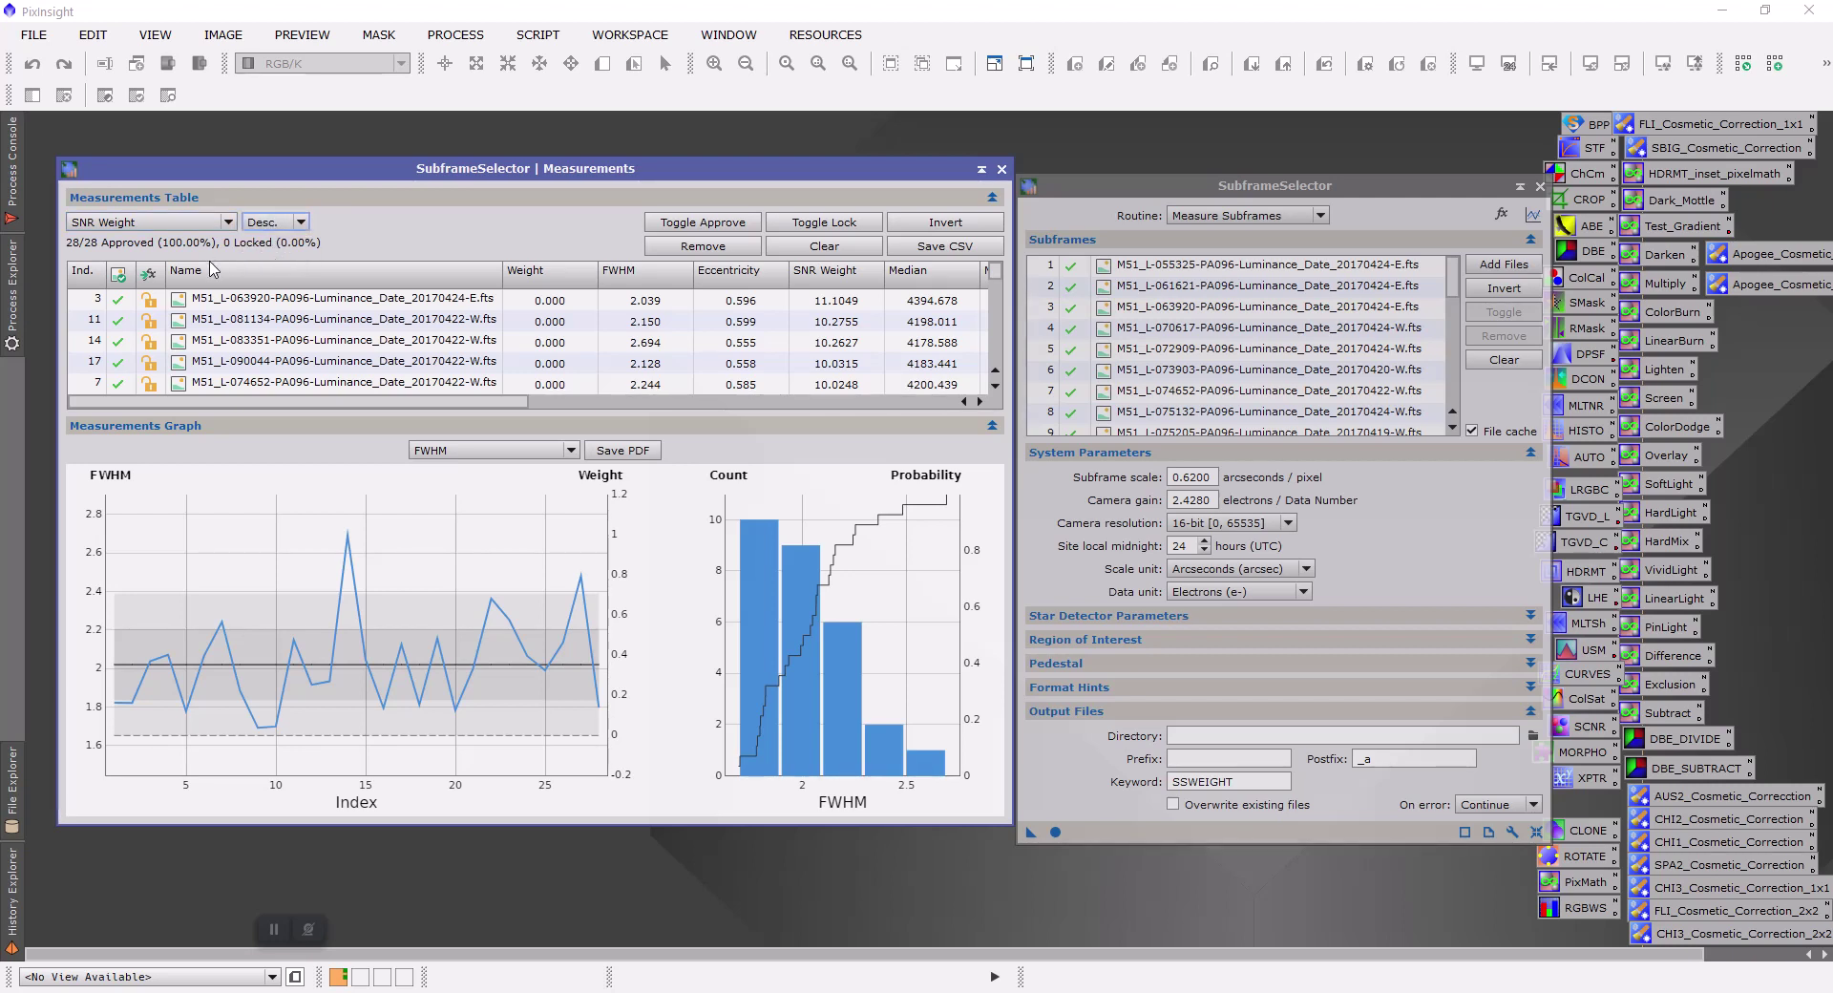
{"action": "left_click", "coordinate": [838, 300]}
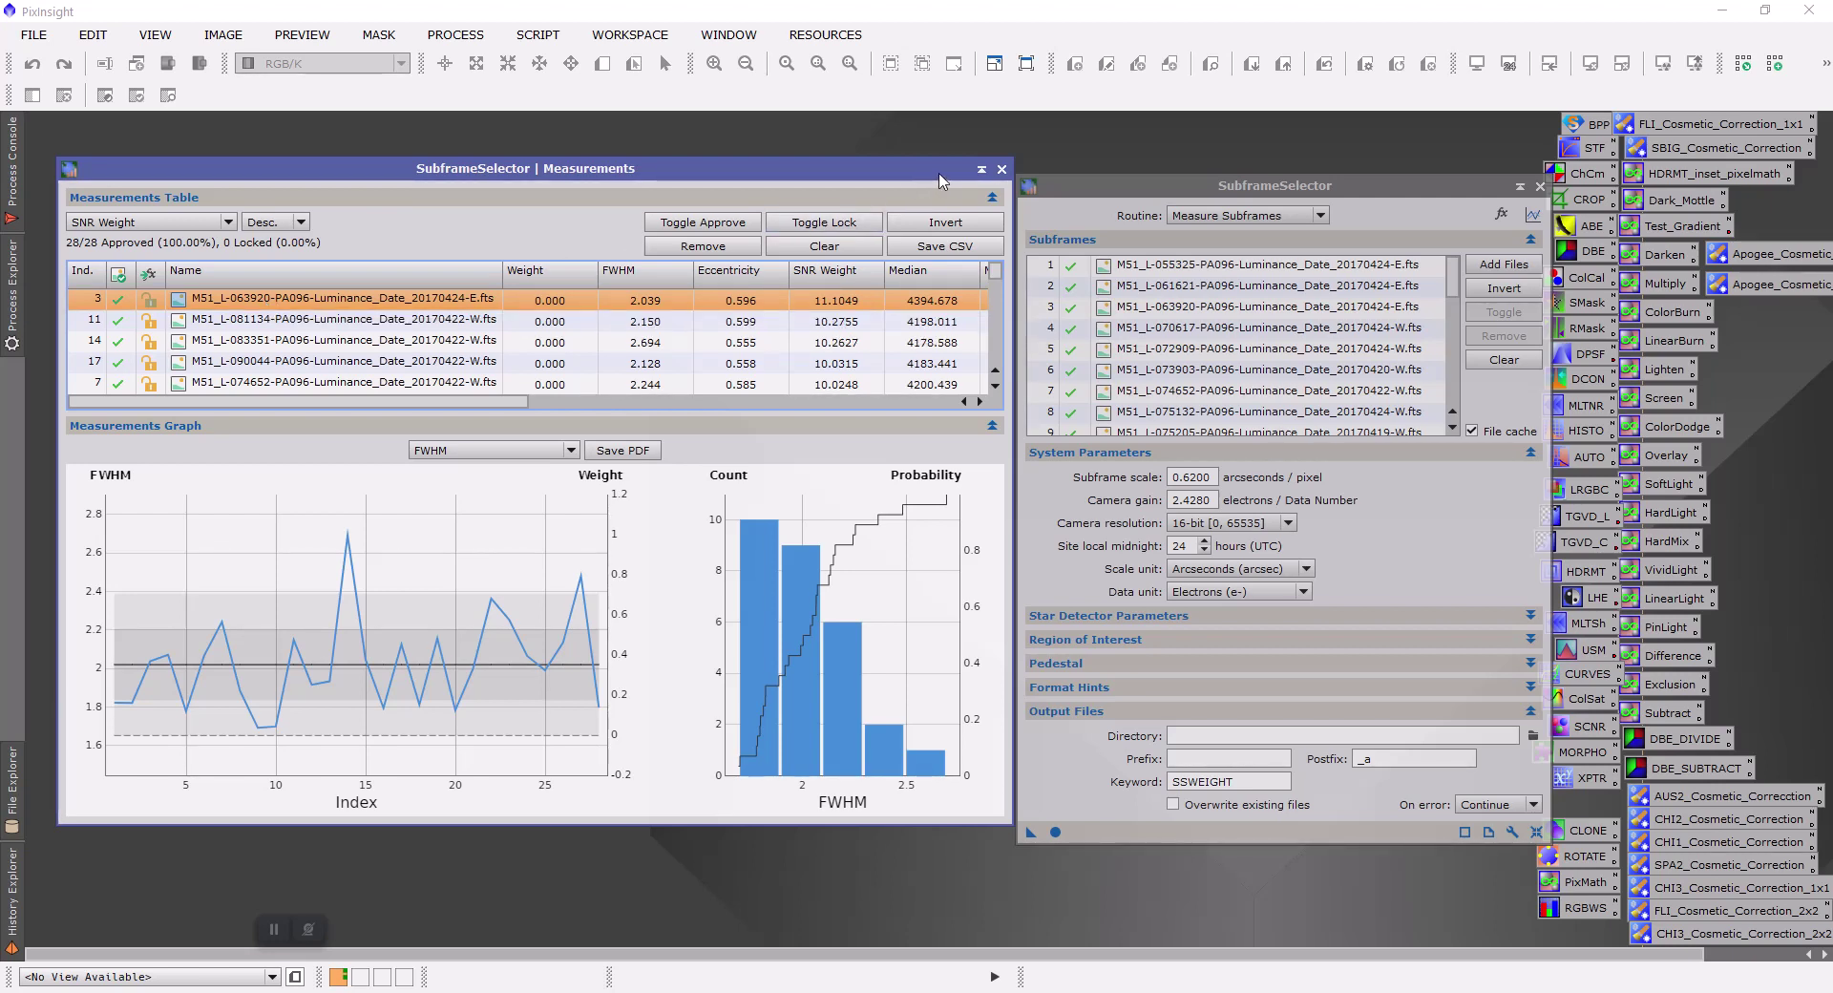
{"action": "left_click", "coordinate": [980, 172]}
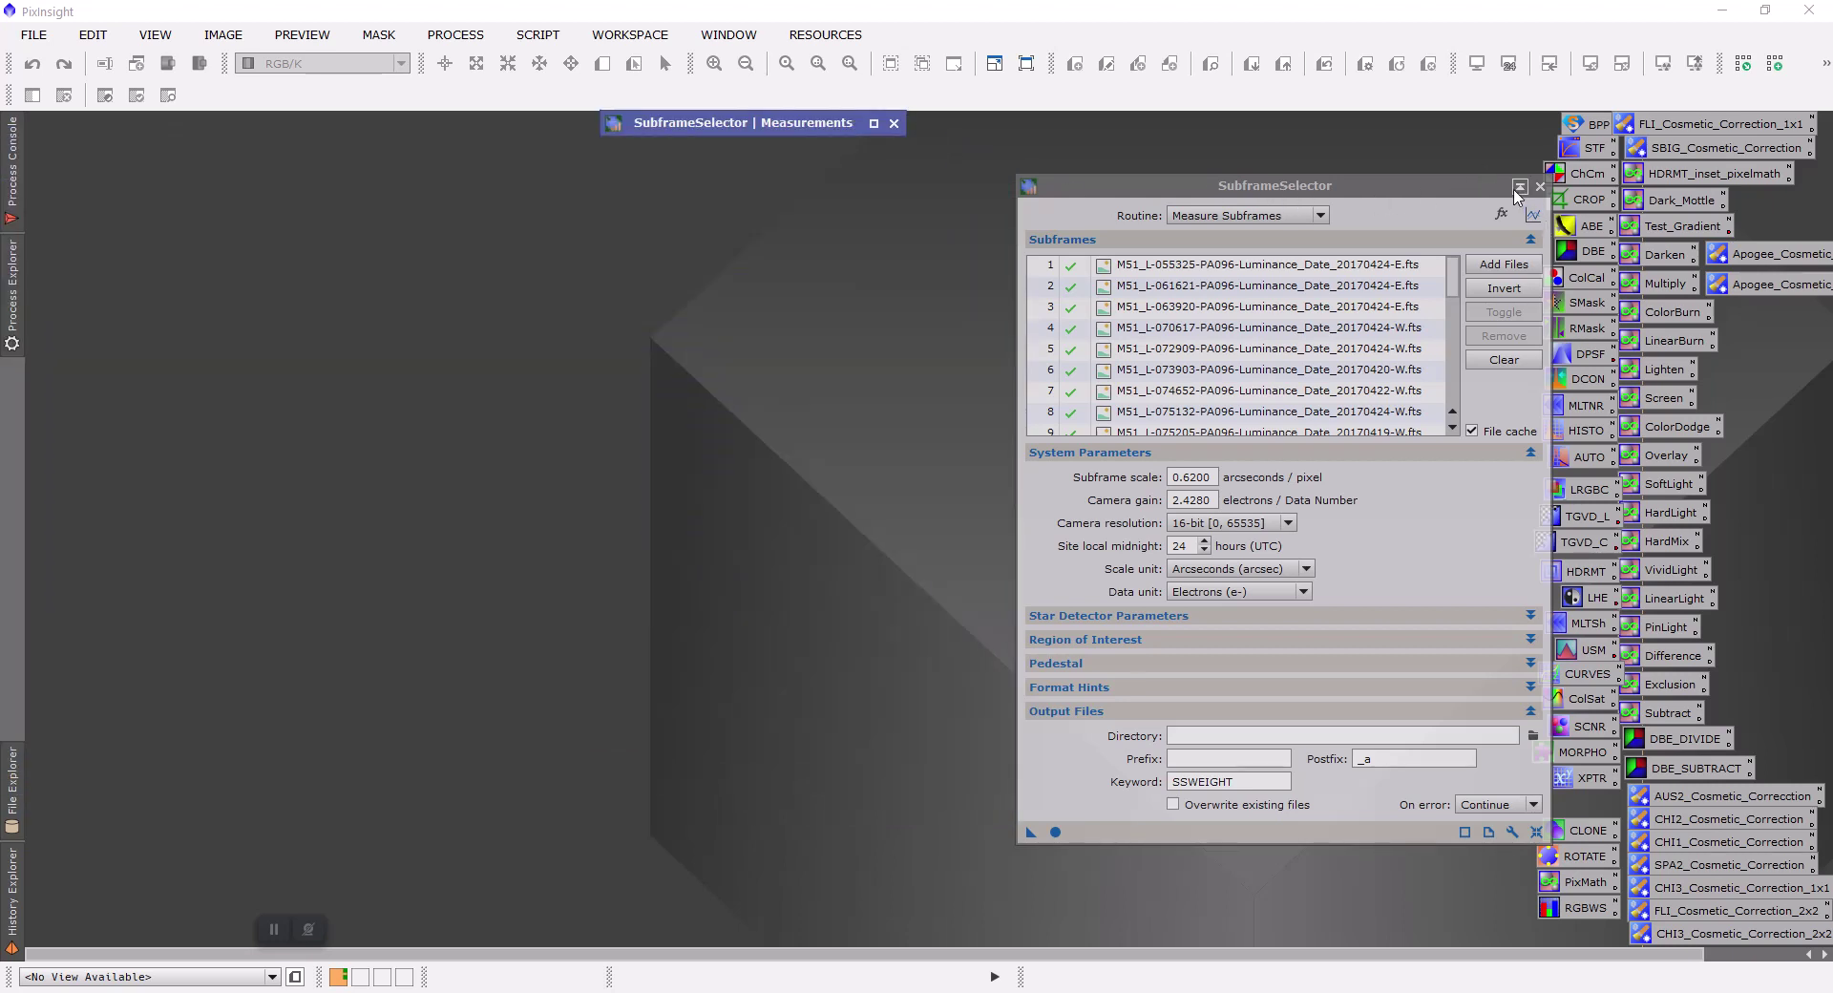
{"action": "left_click", "coordinate": [1518, 188]}
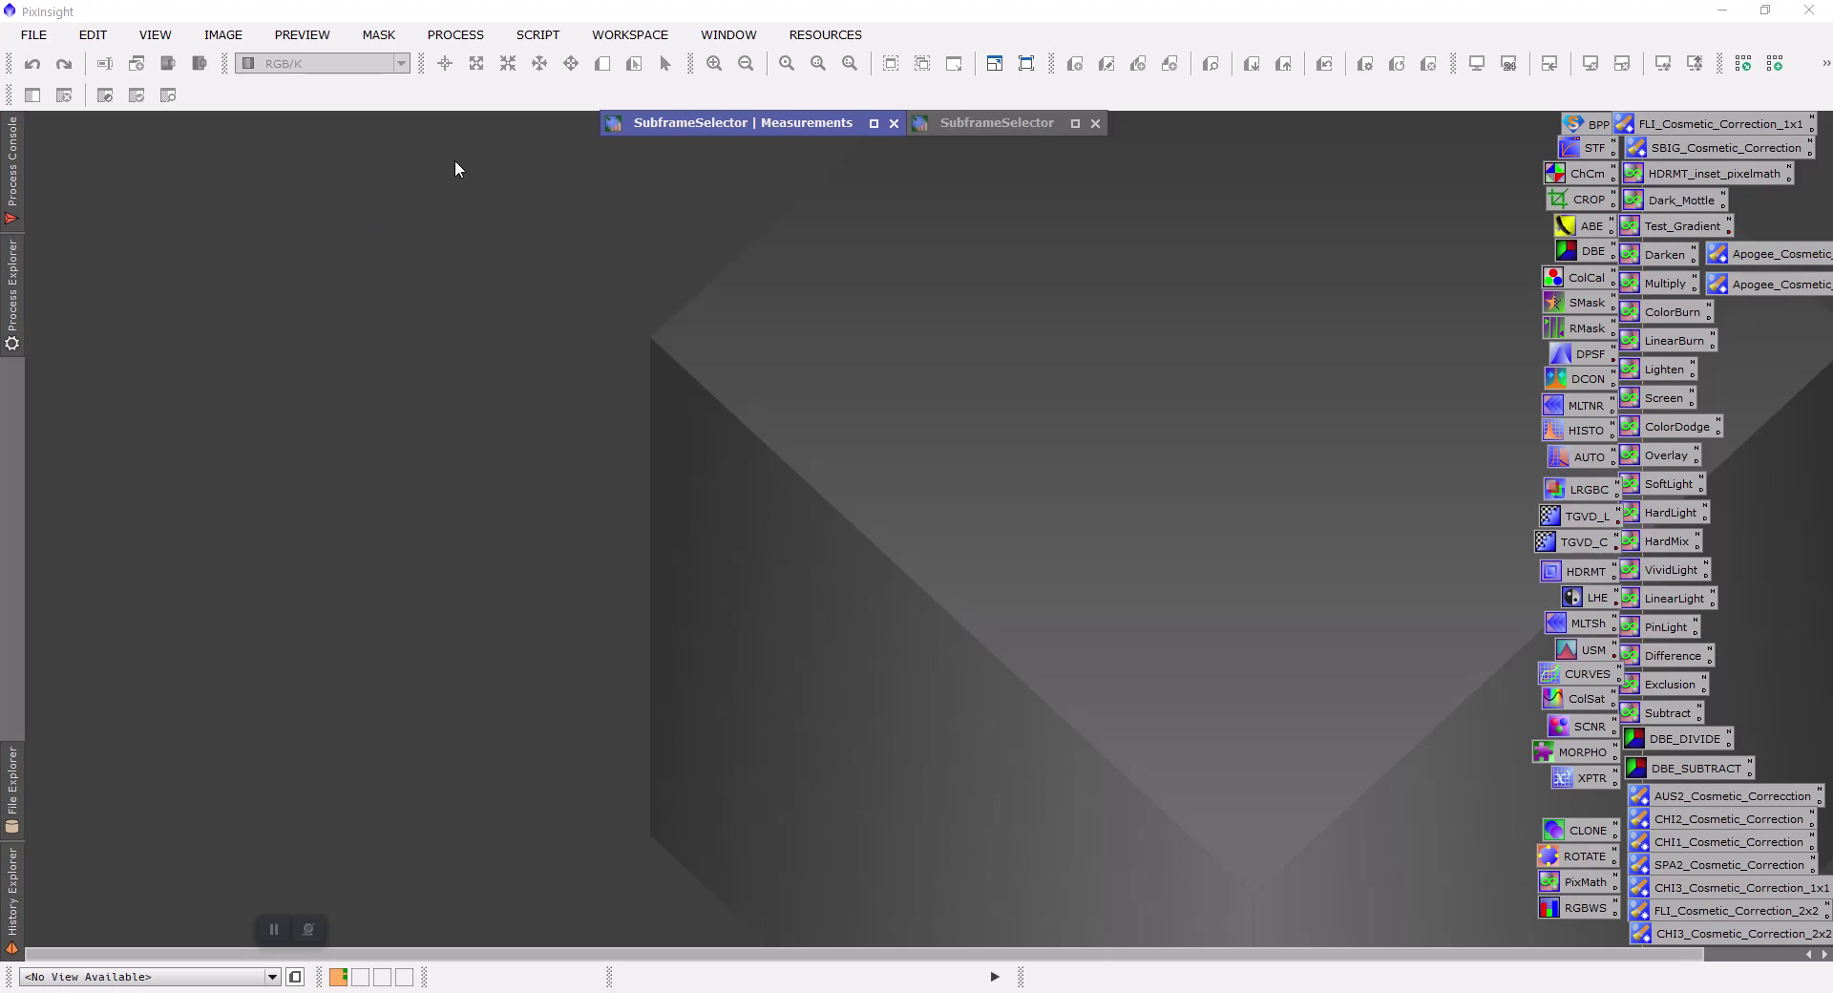
Open the WeightedBatchPreprocessing script and widen its window so all the frame table columns fit
{"action": "left_click", "coordinate": [535, 37]}
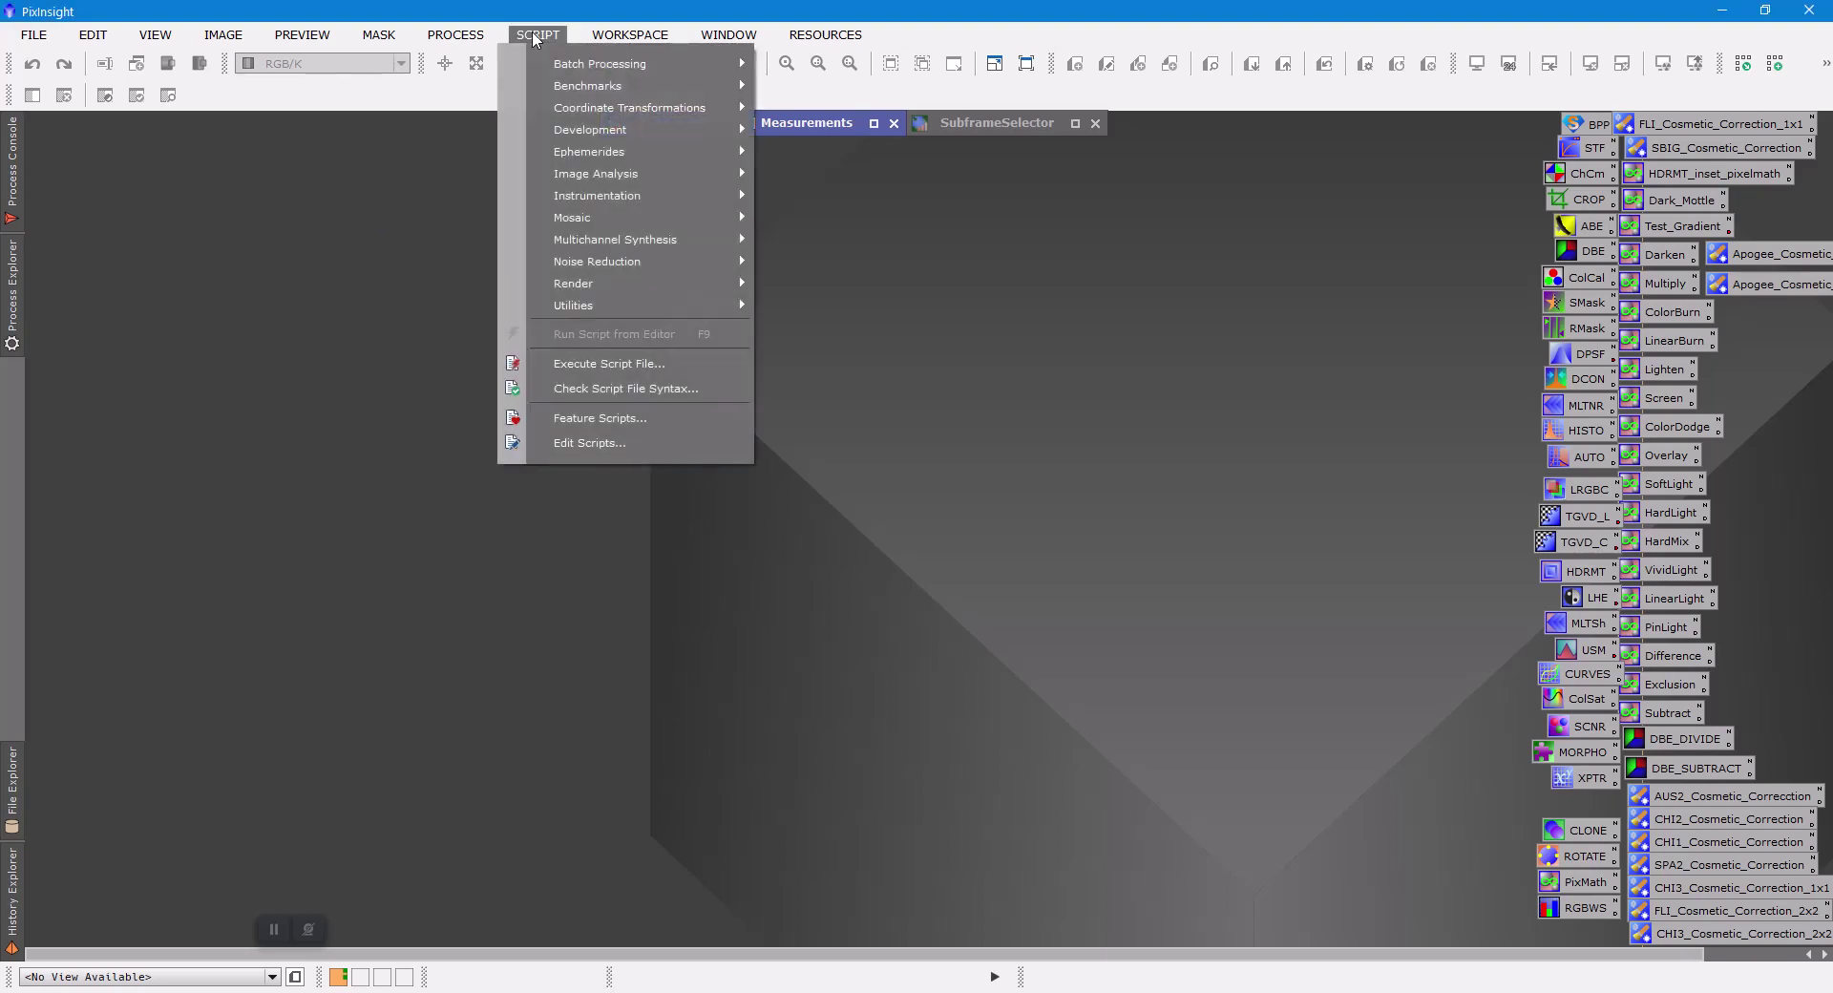
{"action": "mouse_move", "coordinate": [589, 69]}
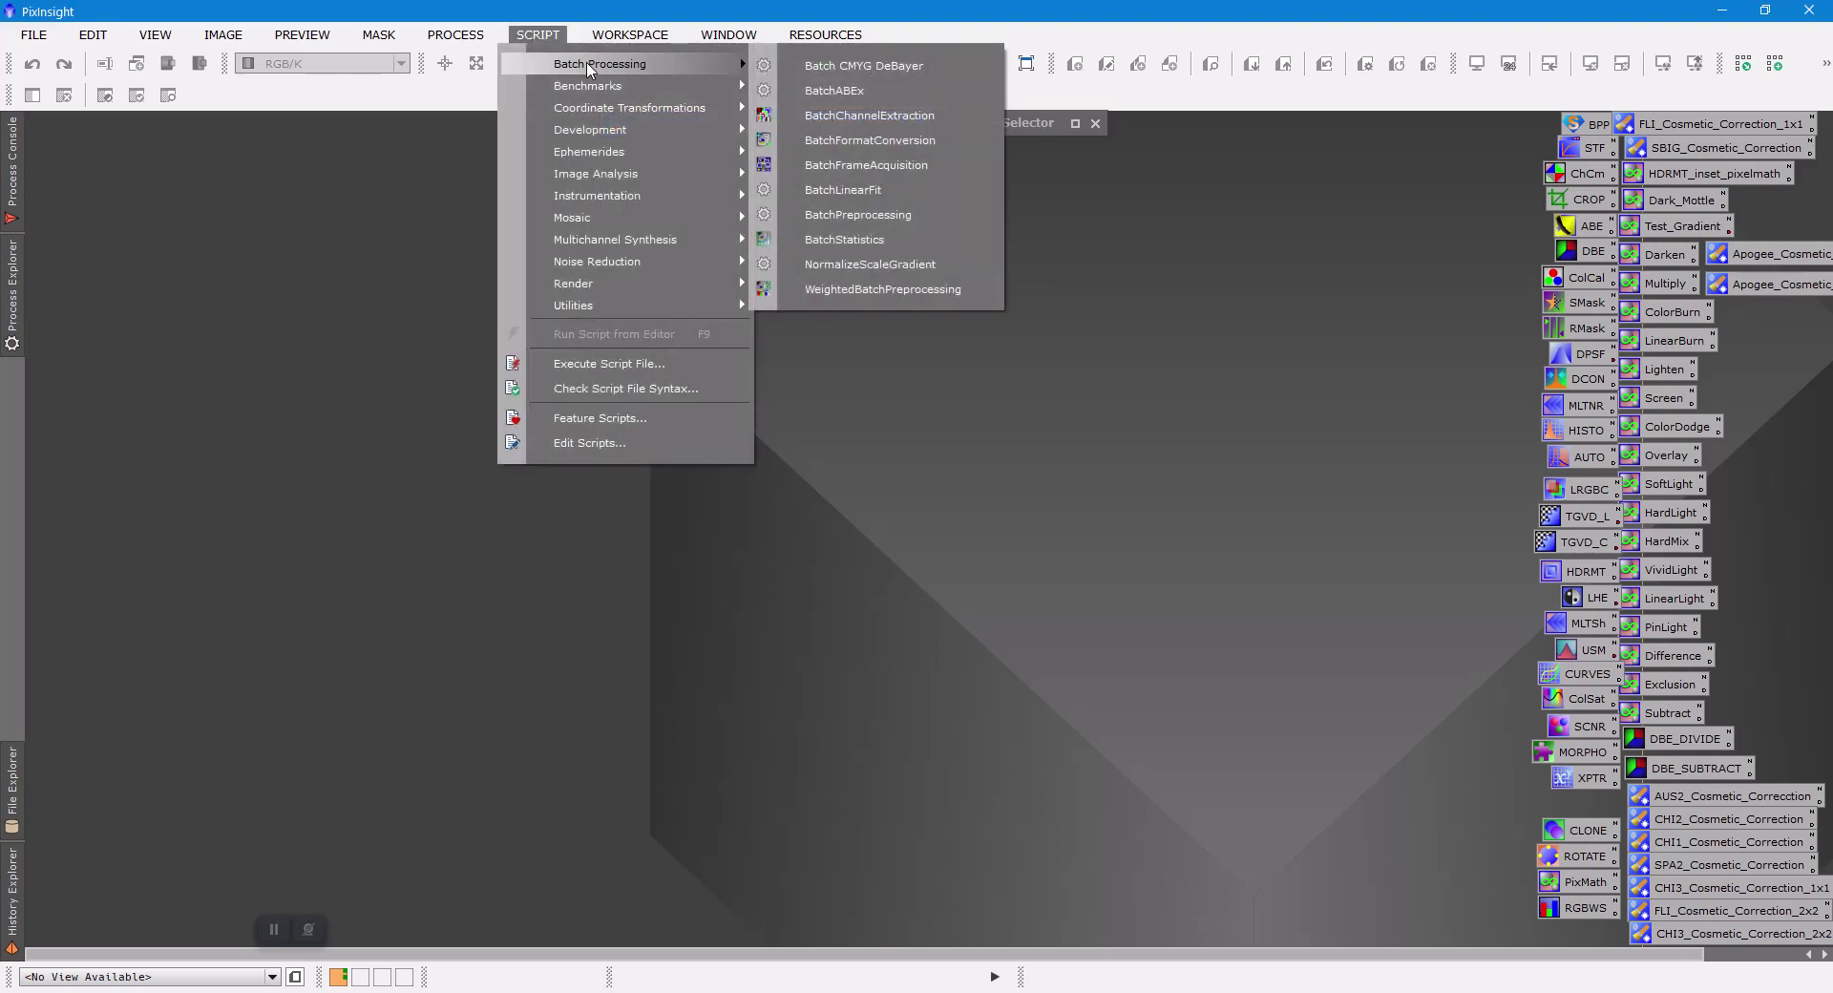
{"action": "left_click", "coordinate": [844, 290]}
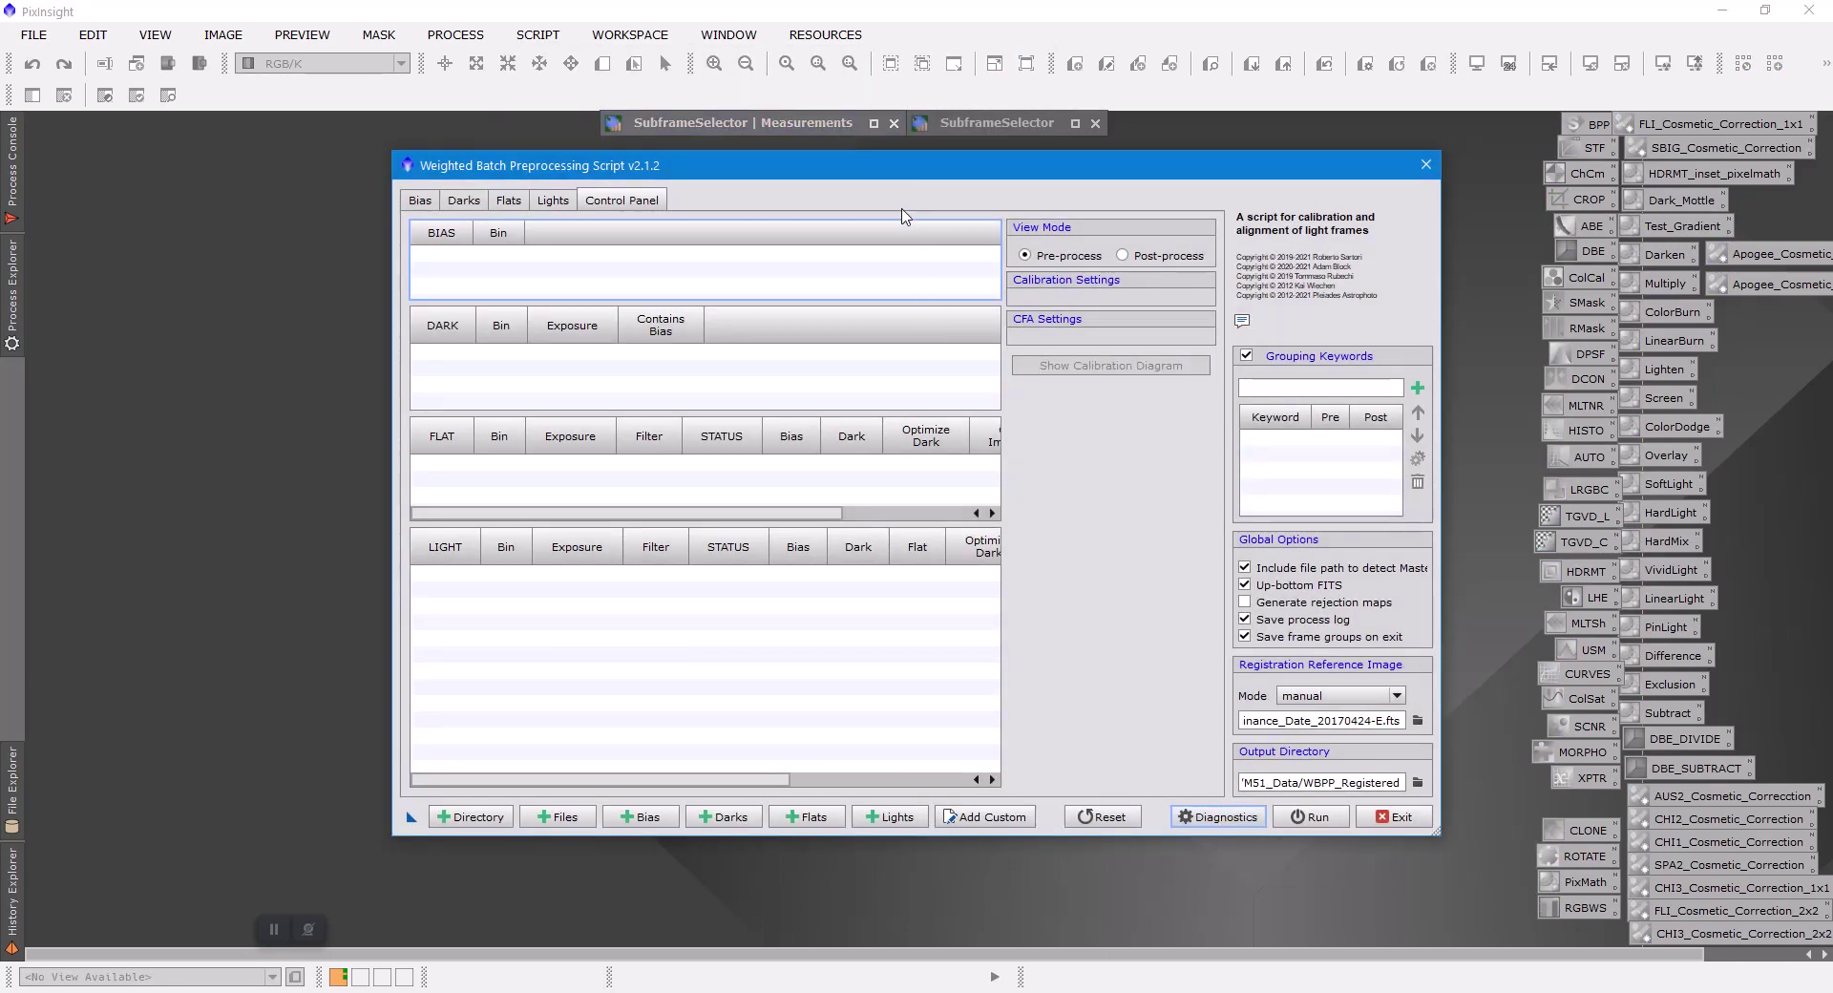
{"action": "left_click_drag", "start_coordinate": [896, 168], "coordinate": [572, 170]}
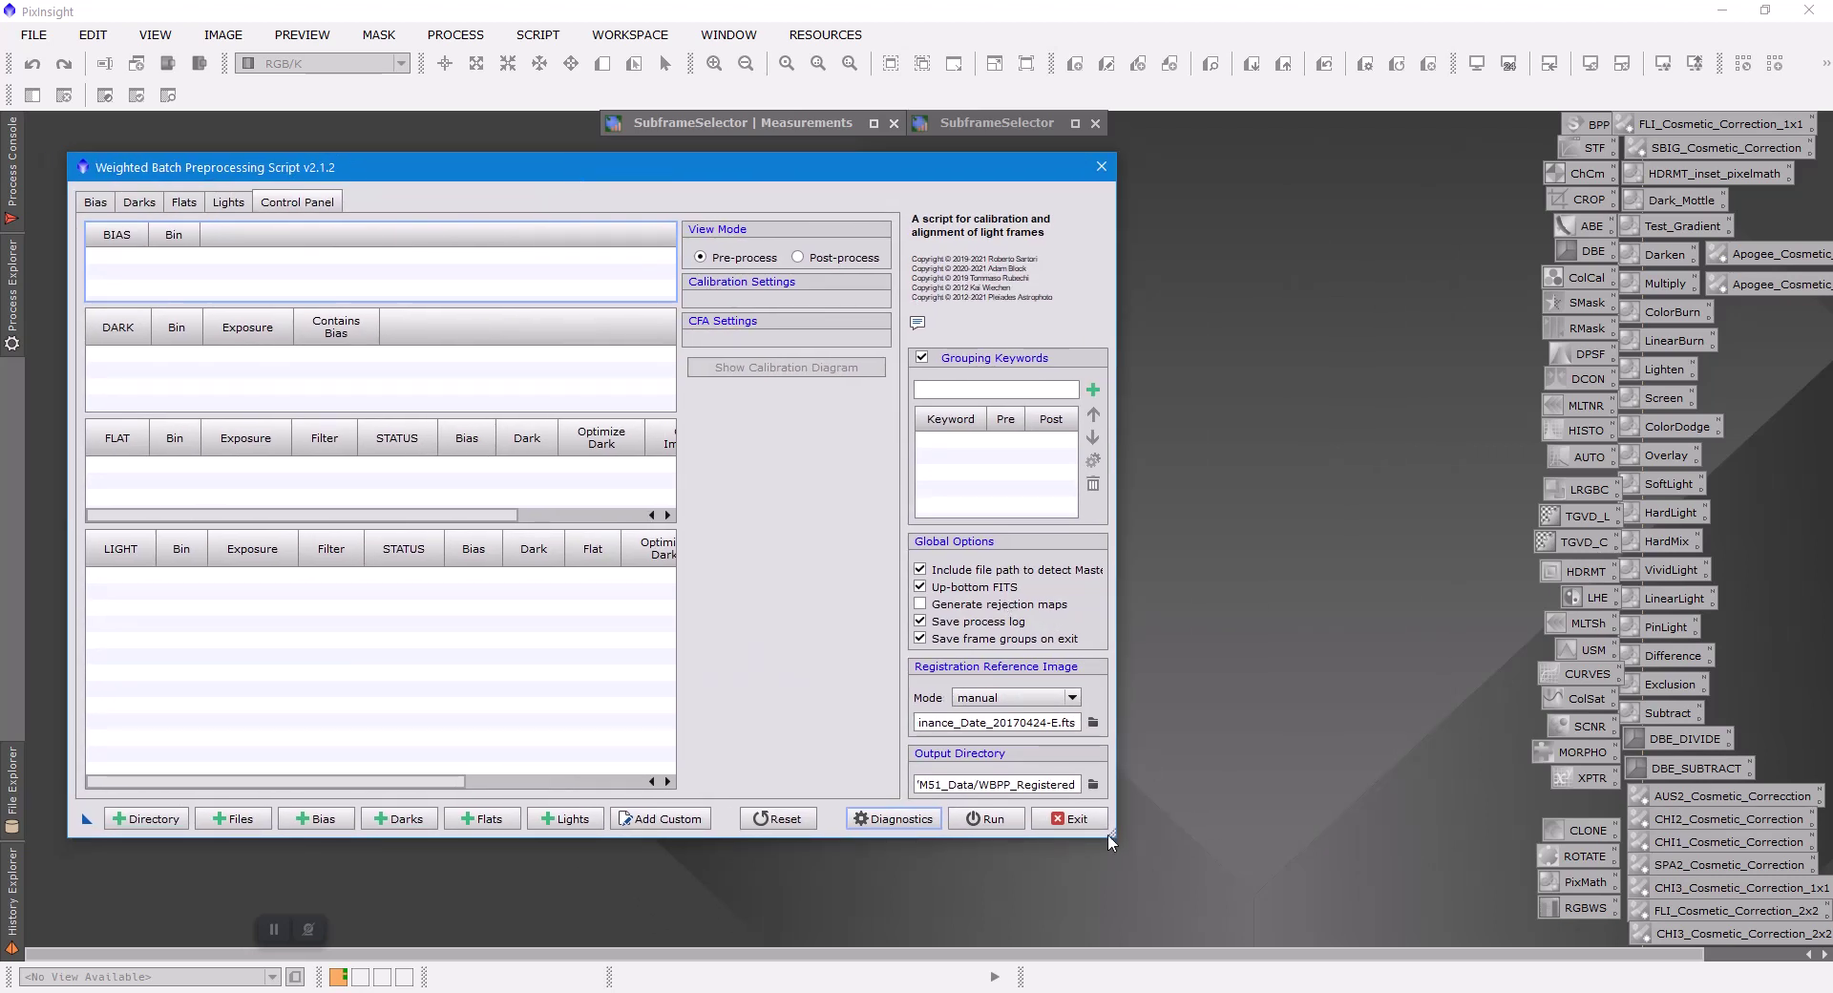
{"action": "left_click_drag", "start_coordinate": [1112, 833], "coordinate": [1523, 833]}
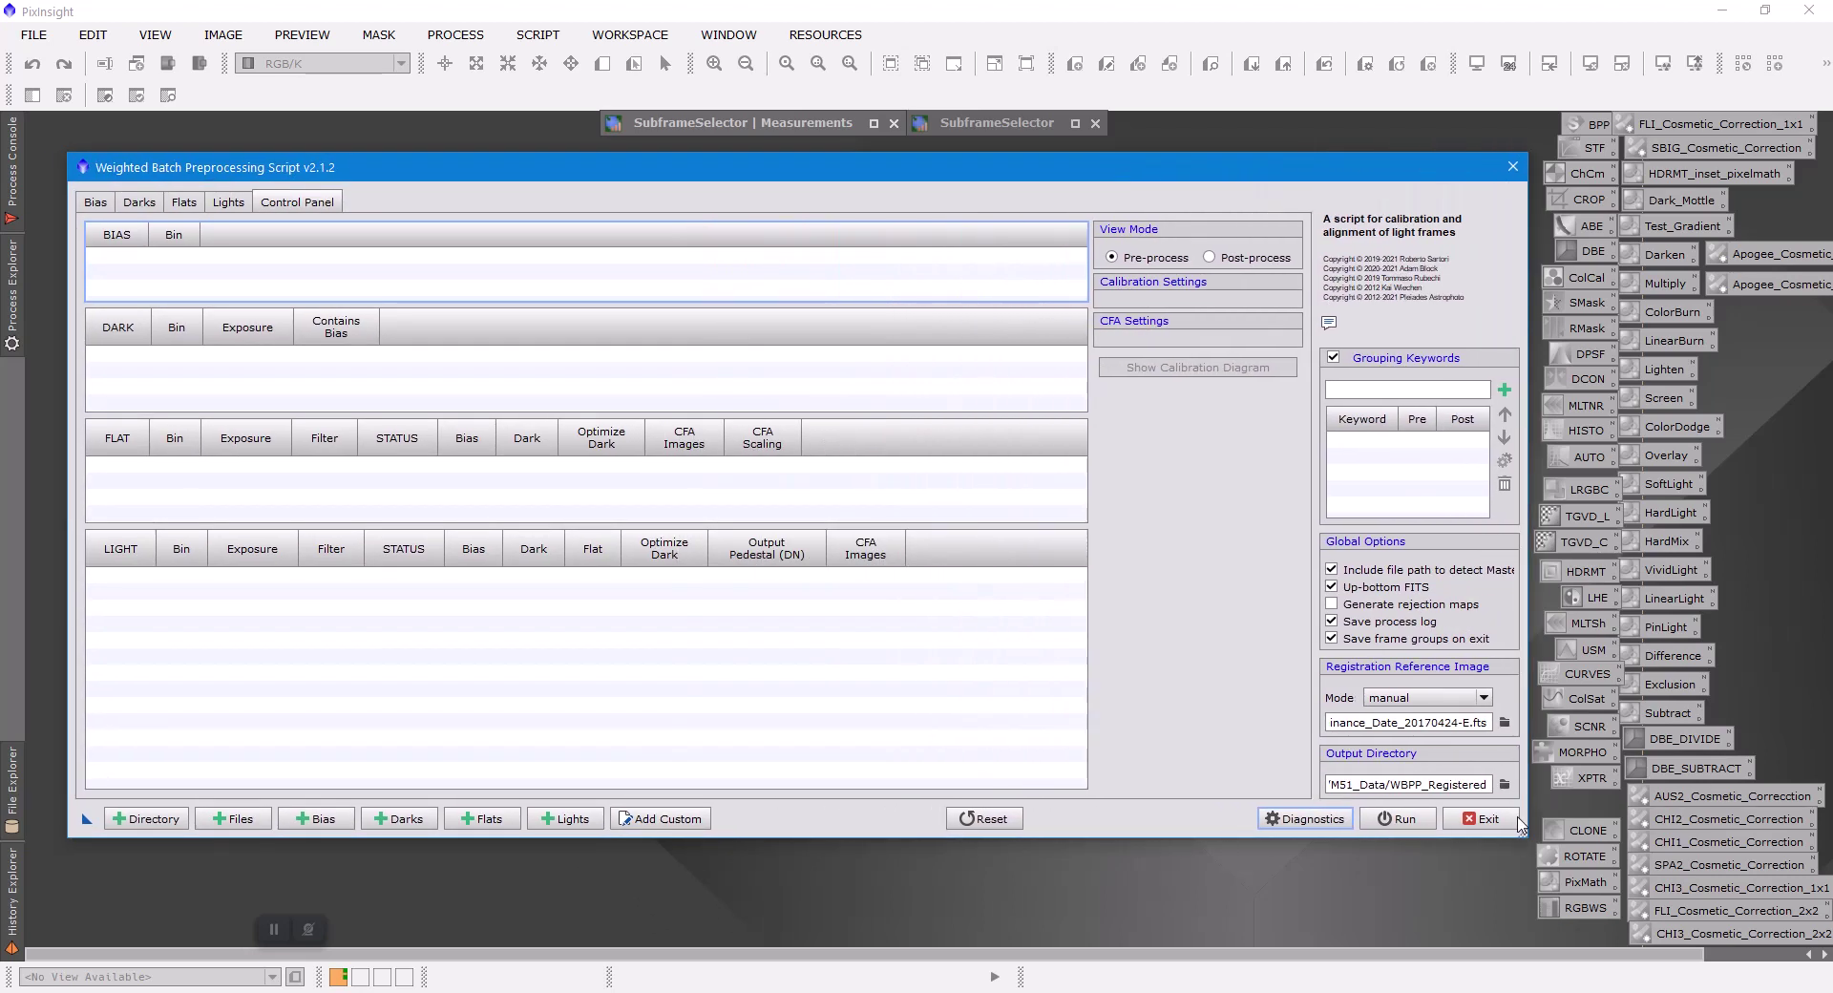
{"action": "left_click_drag", "start_coordinate": [900, 169], "coordinate": [974, 169]}
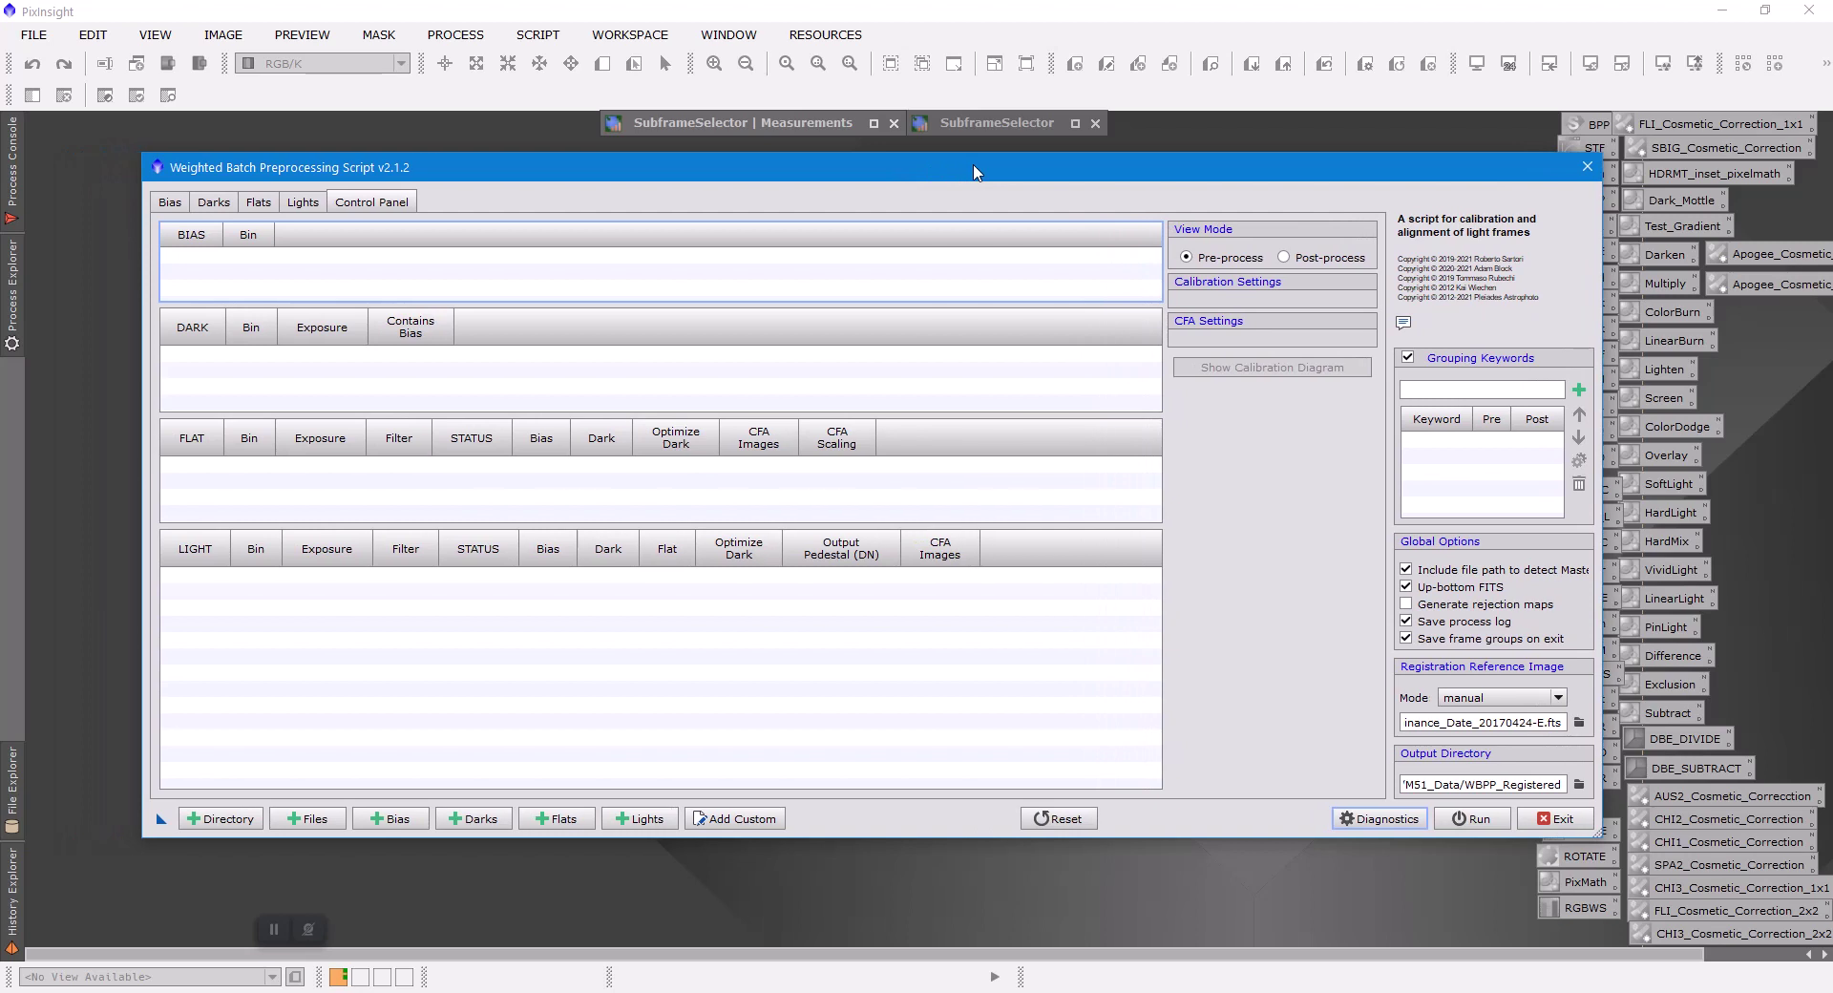
Add every frame in the M51_Data Lights folder to the script as light frames
{"action": "left_click", "coordinate": [303, 204]}
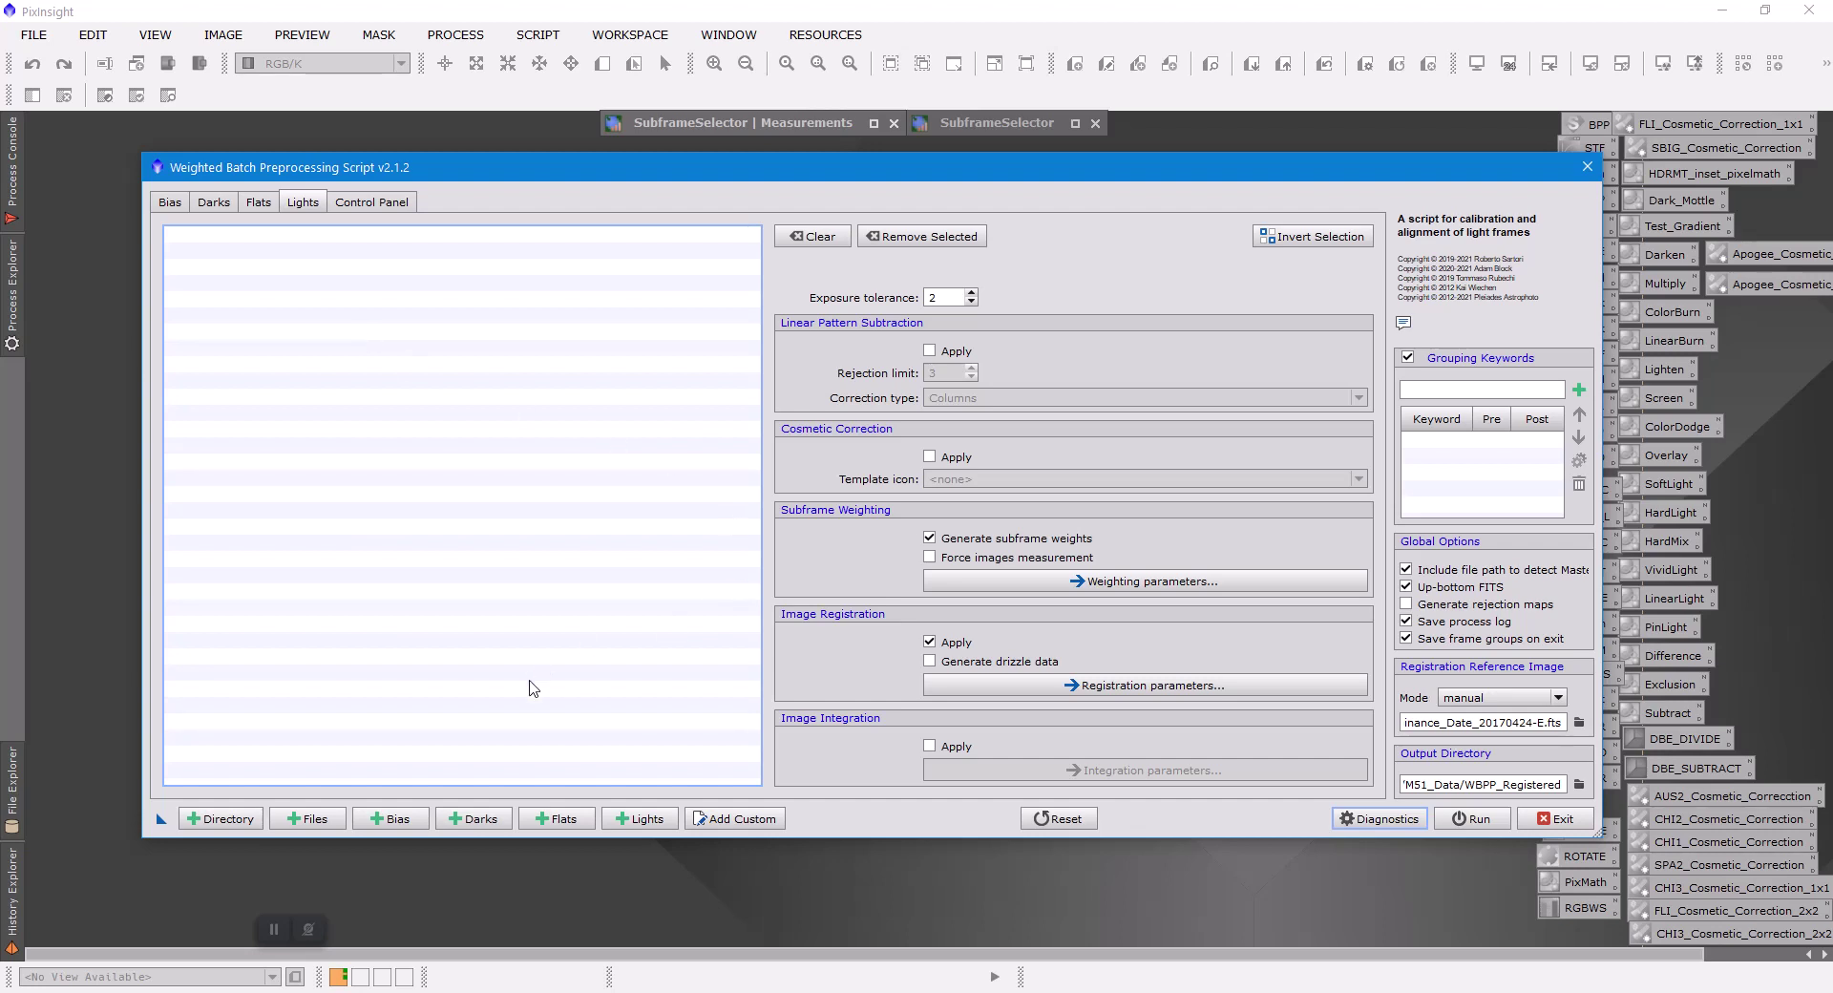
{"action": "left_click", "coordinate": [638, 819]}
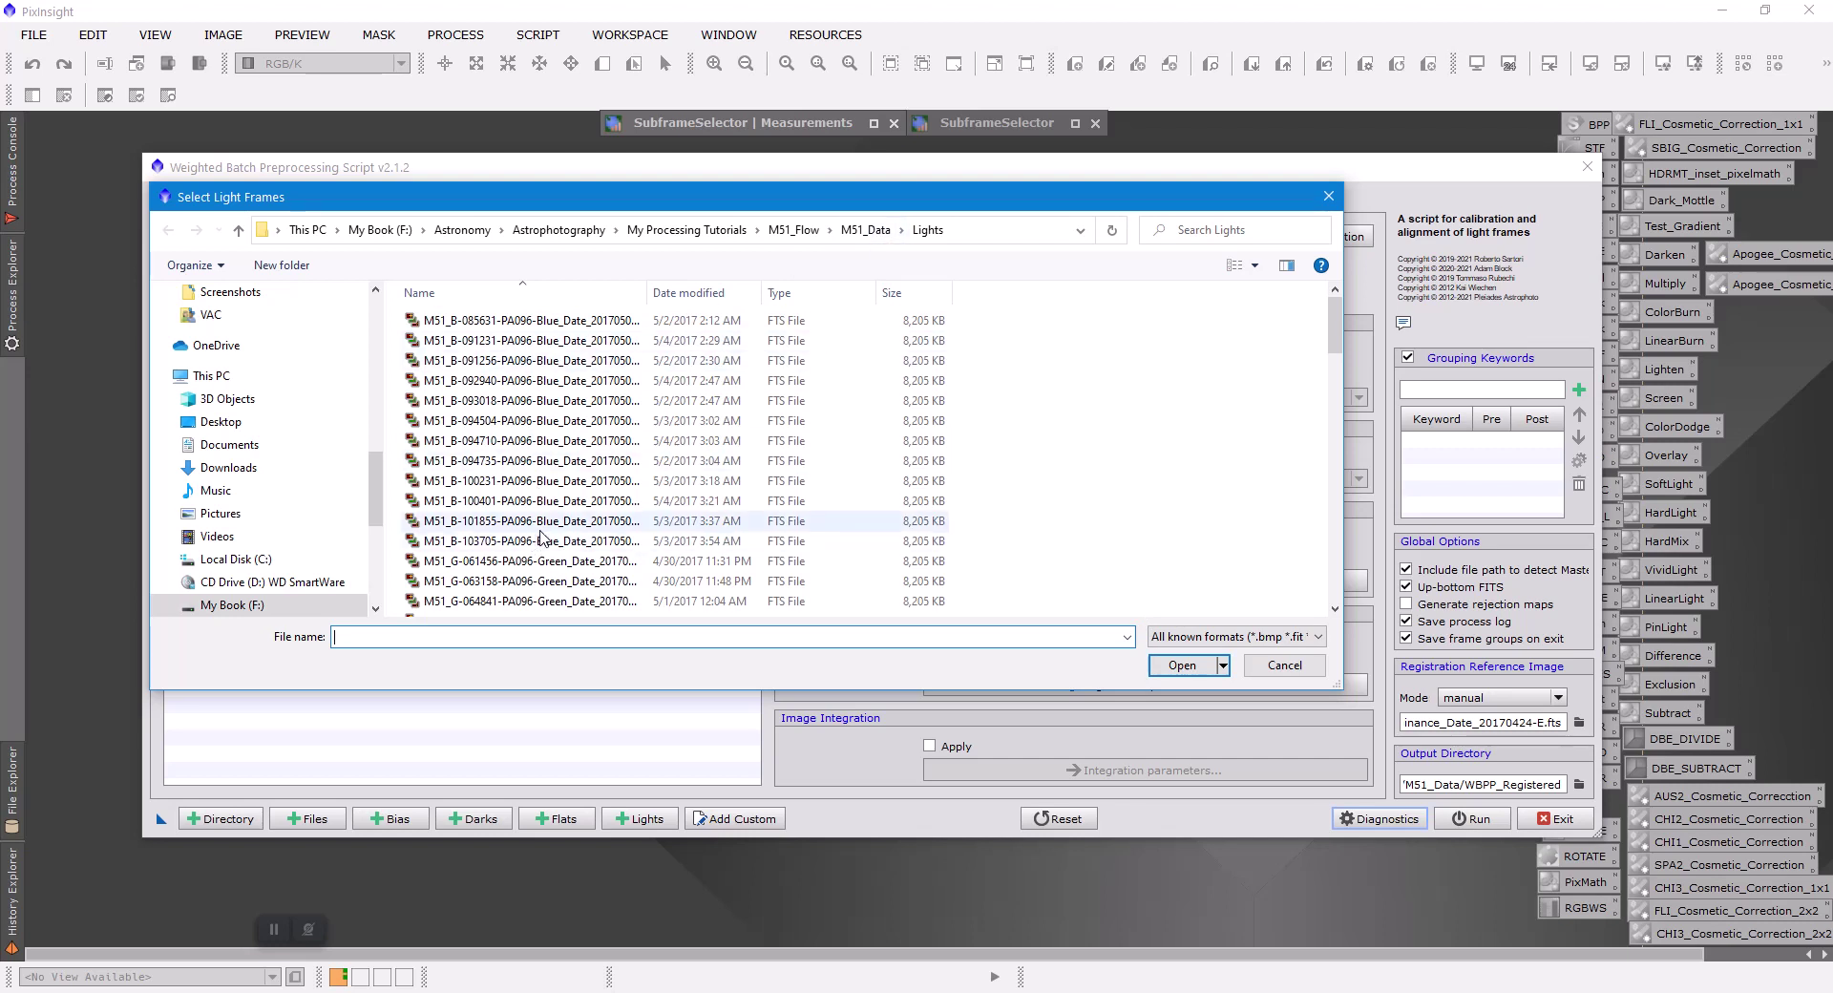
{"action": "left_click", "coordinate": [510, 322]}
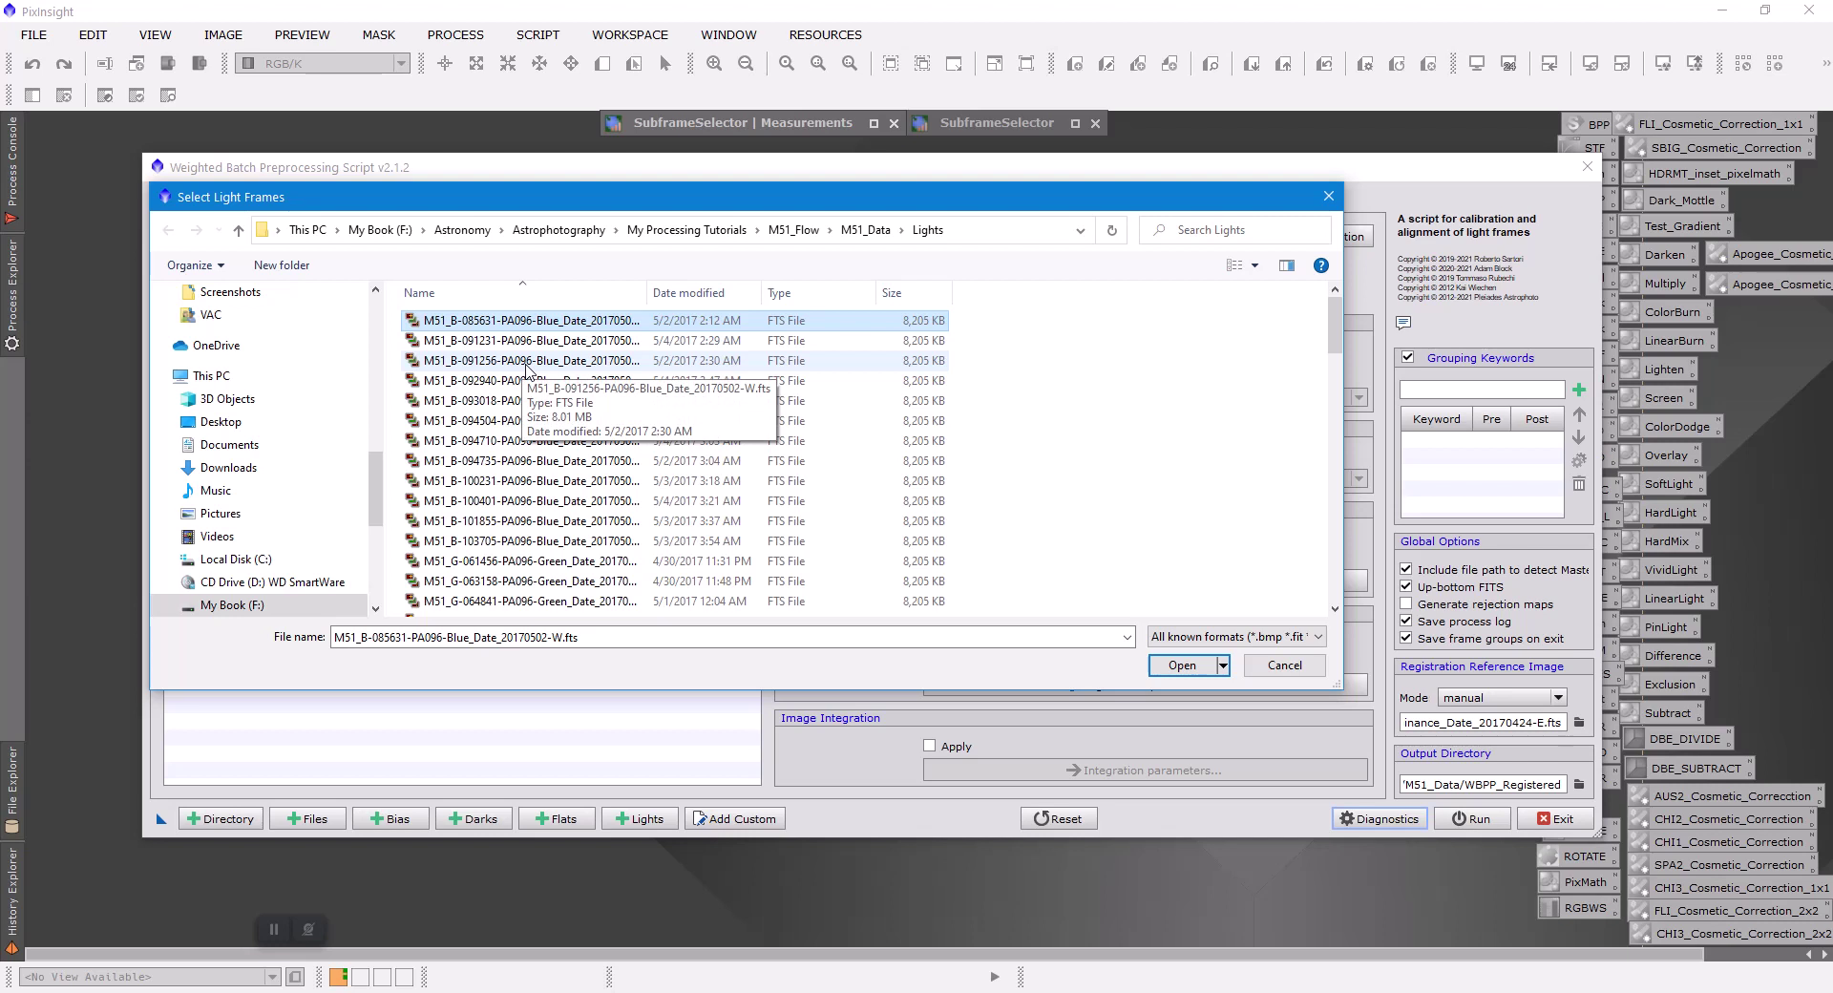
{"action": "key", "text": "ctrl+a"}
{"action": "left_click", "coordinate": [1184, 667]}
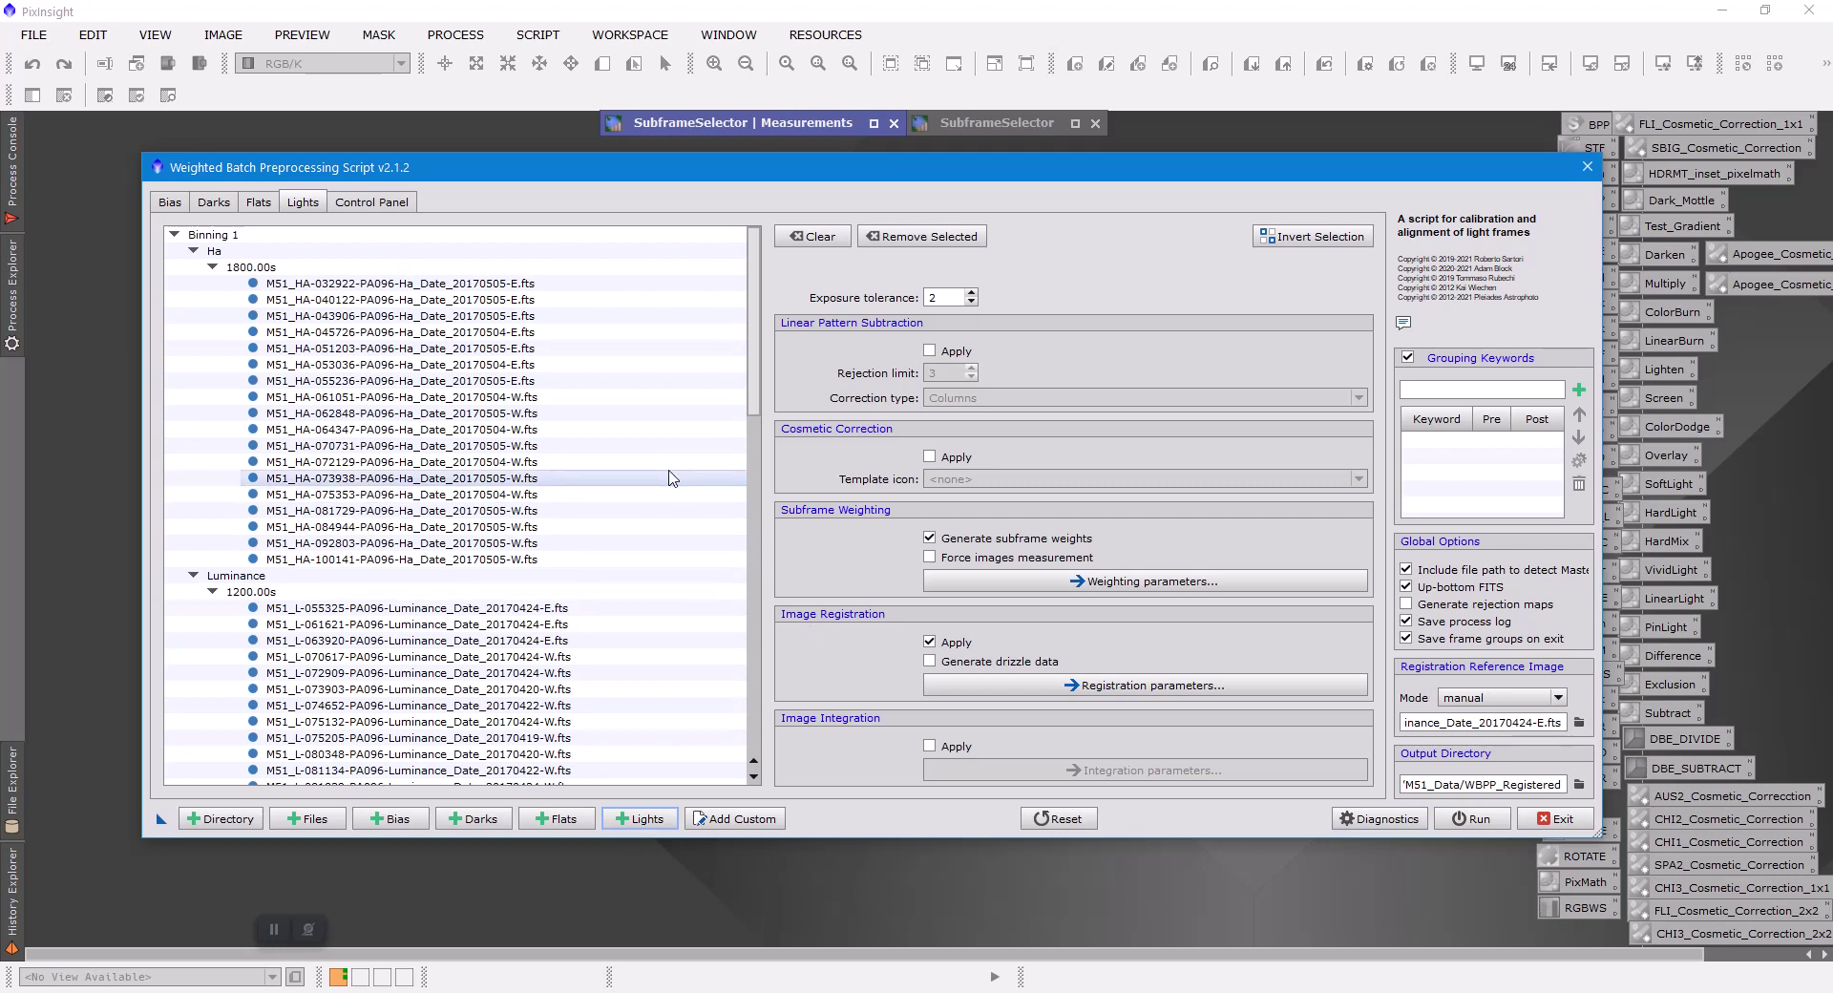
Remove the Ha group from the Binning 1 light frames and check the remaining filter groups
{"action": "left_click", "coordinate": [256, 254]}
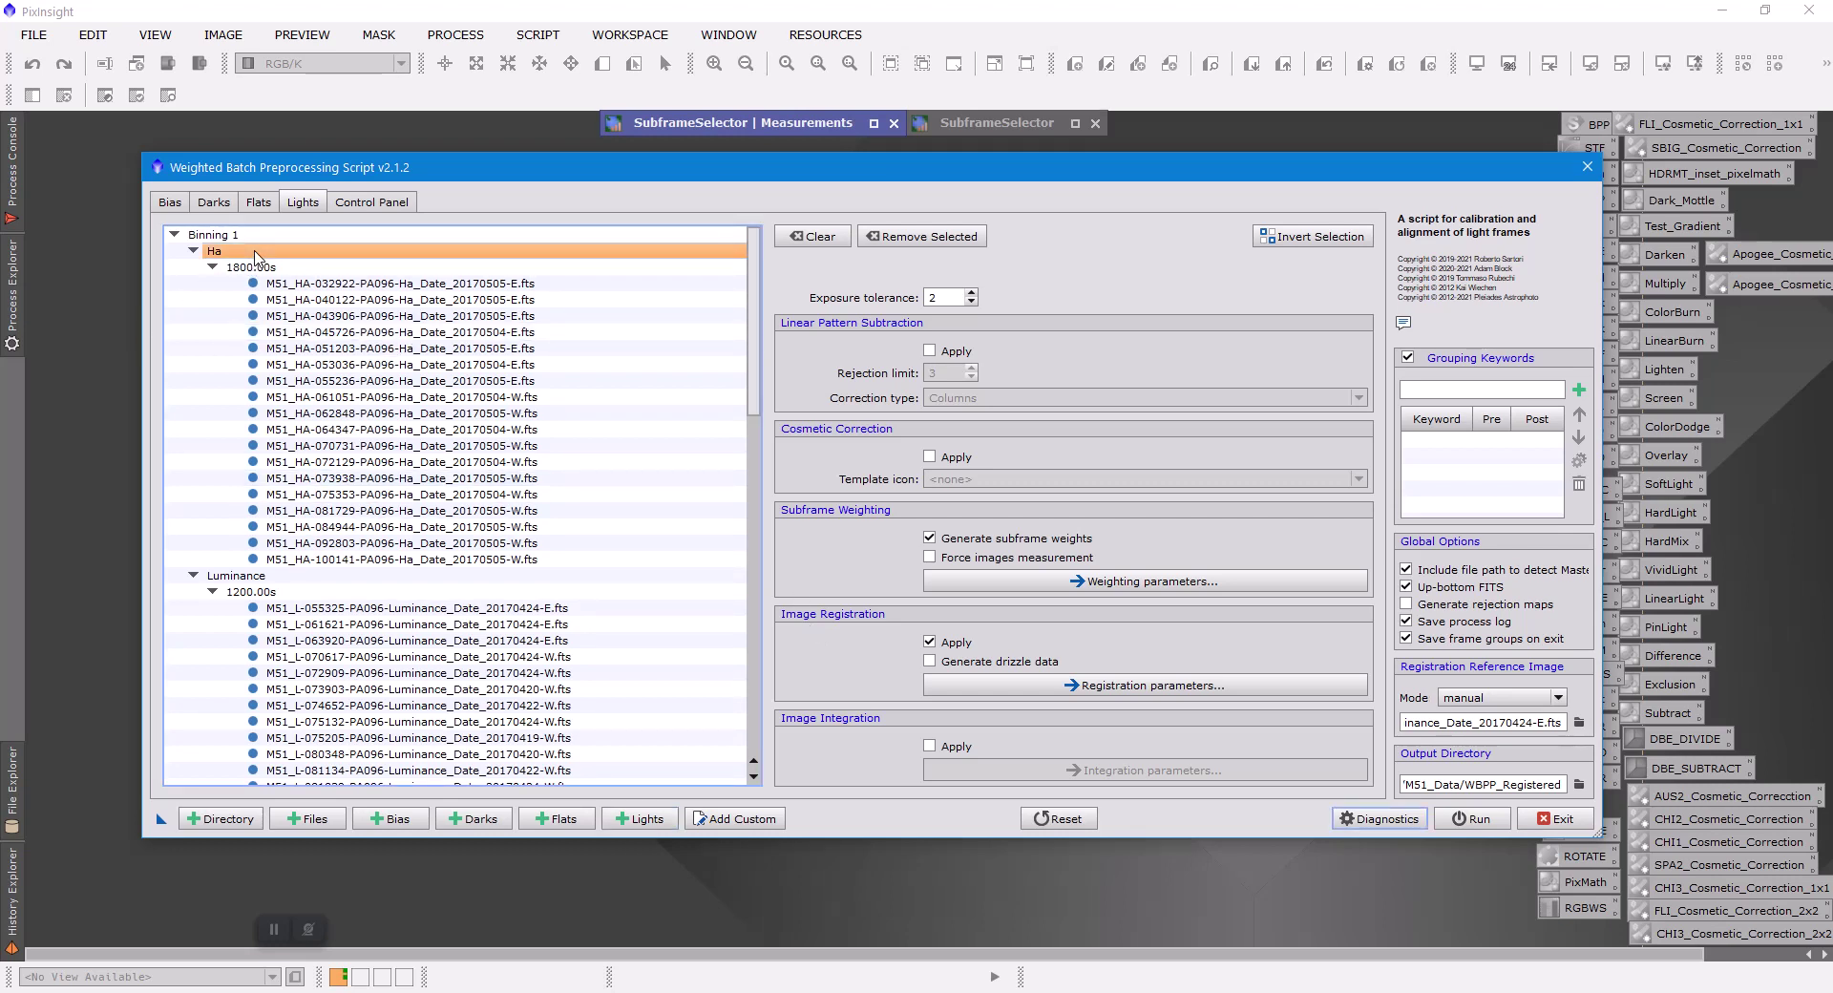
{"action": "left_click", "coordinate": [922, 236]}
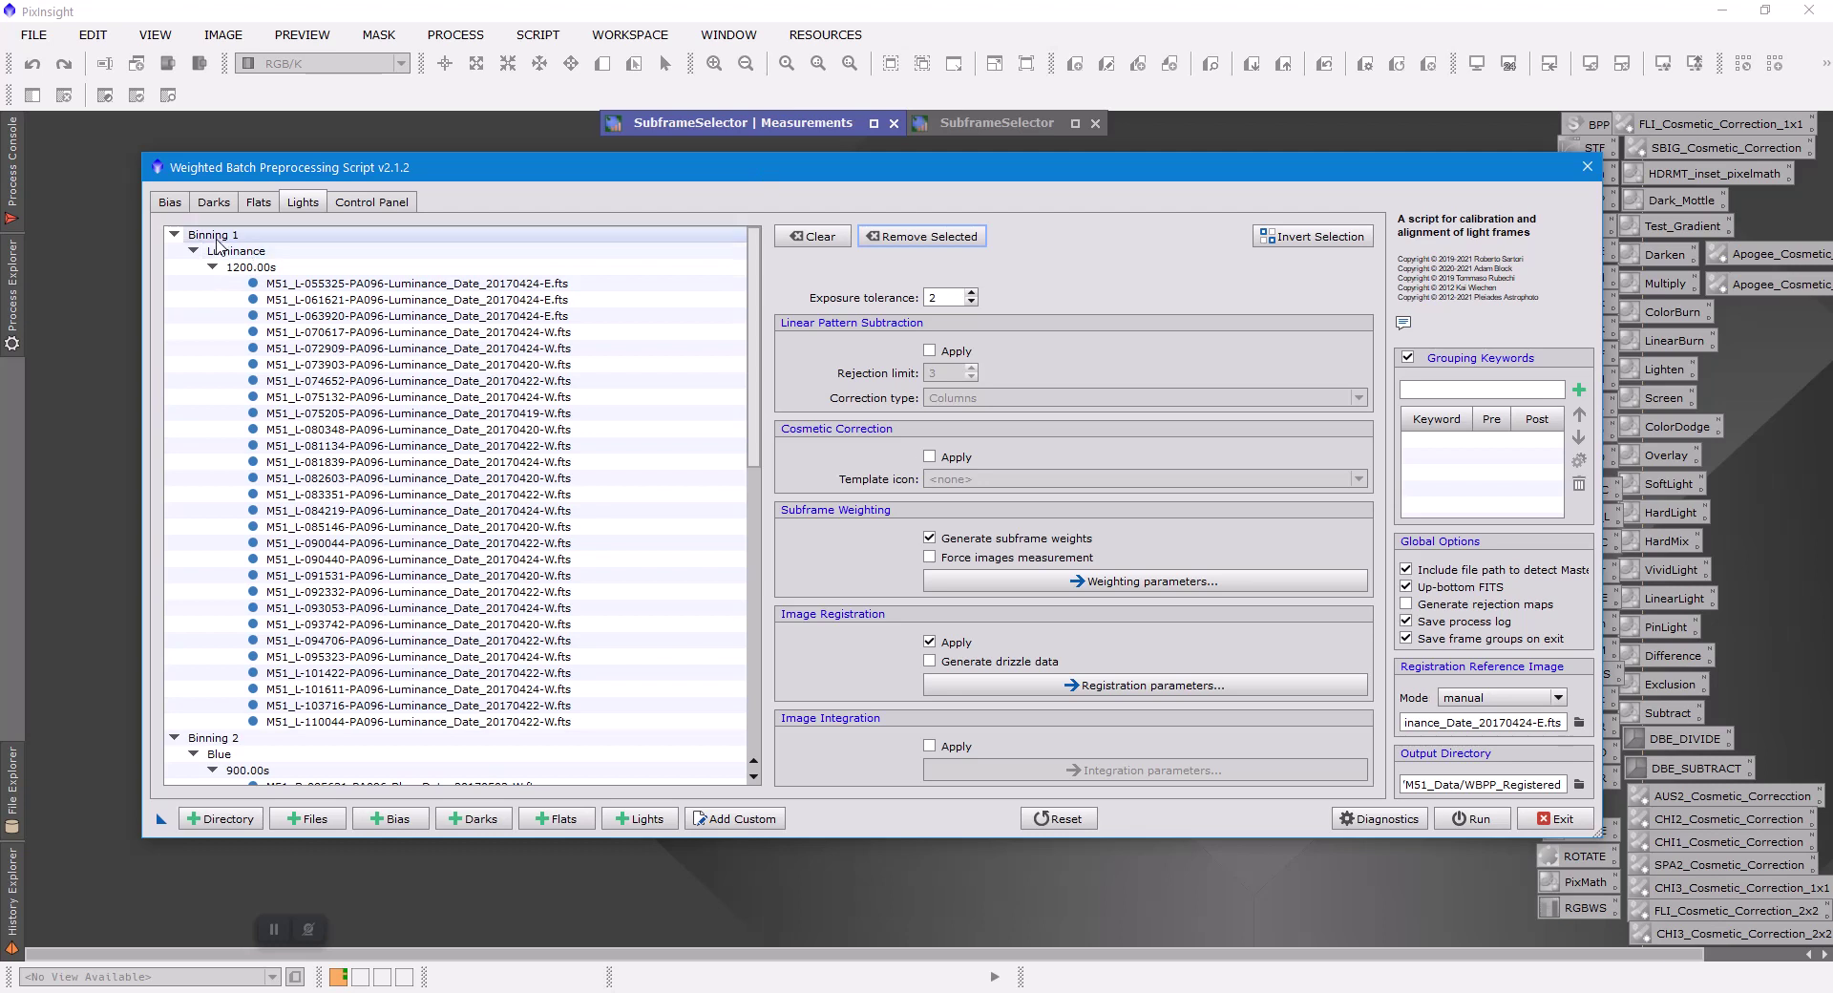
{"action": "scroll", "coordinate": [305, 592], "scroll_direction": "down", "scroll_amount": 10}
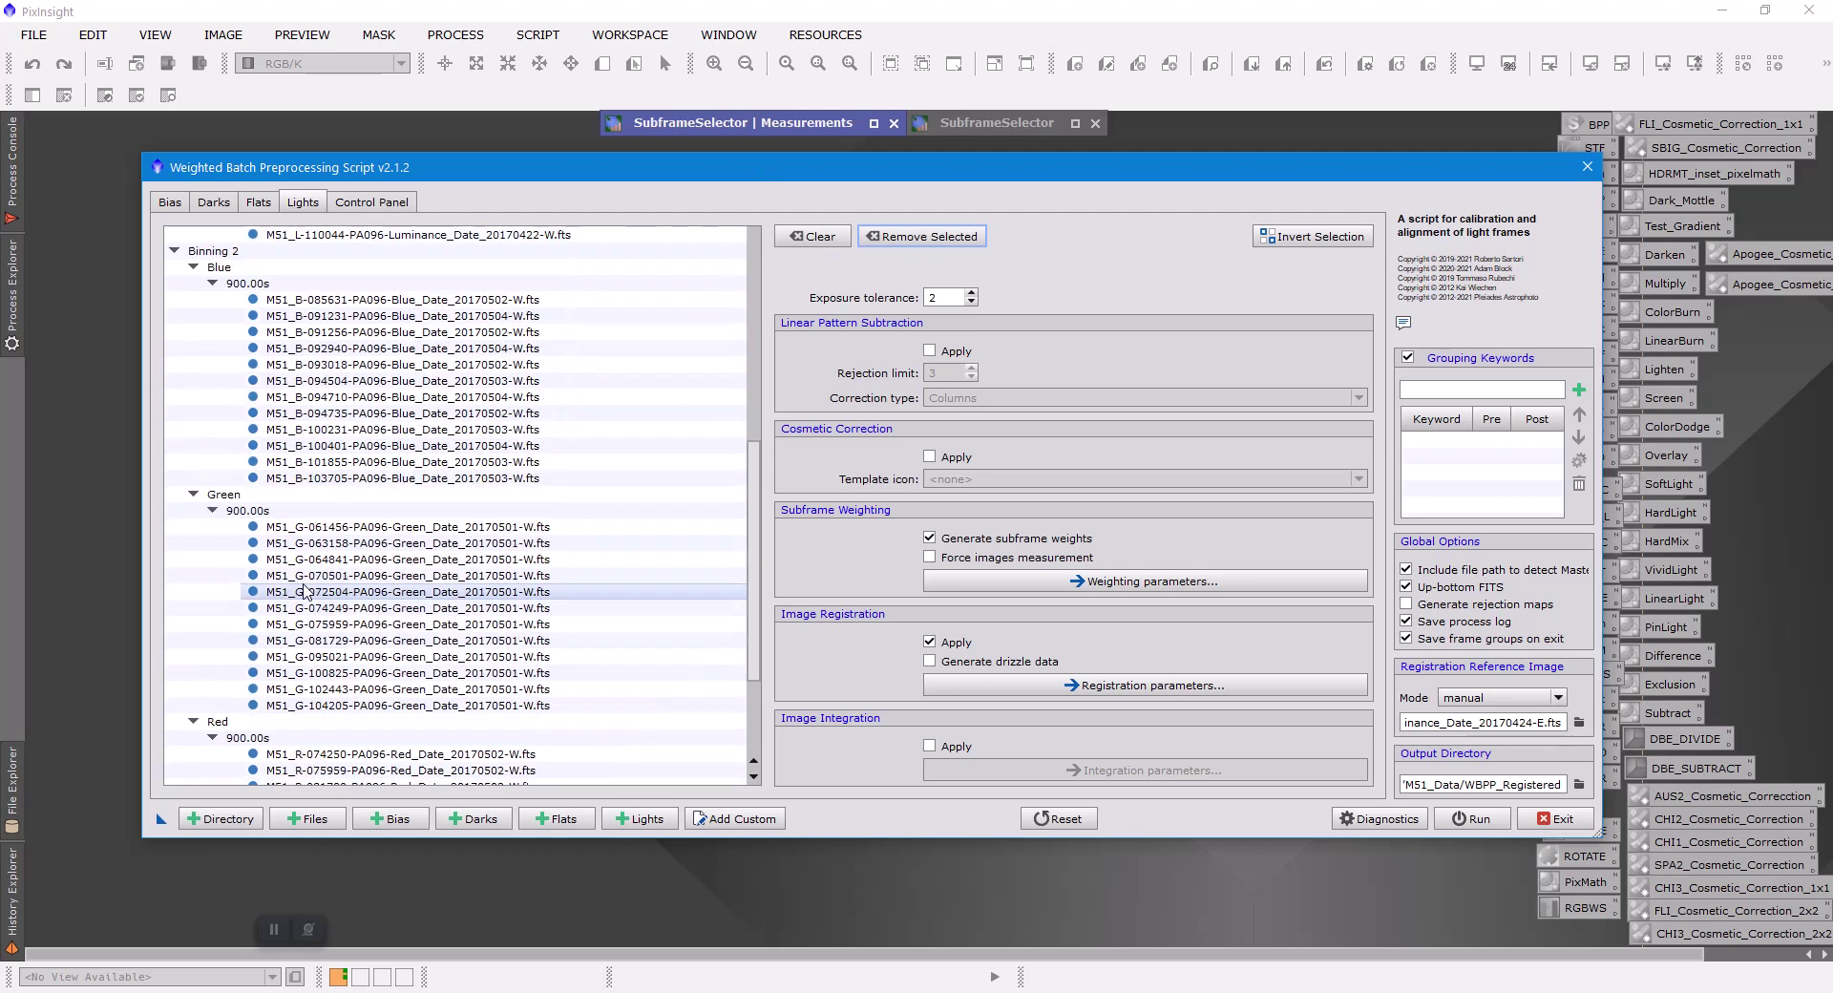
{"action": "scroll", "coordinate": [304, 592], "scroll_direction": "up", "scroll_amount": 10}
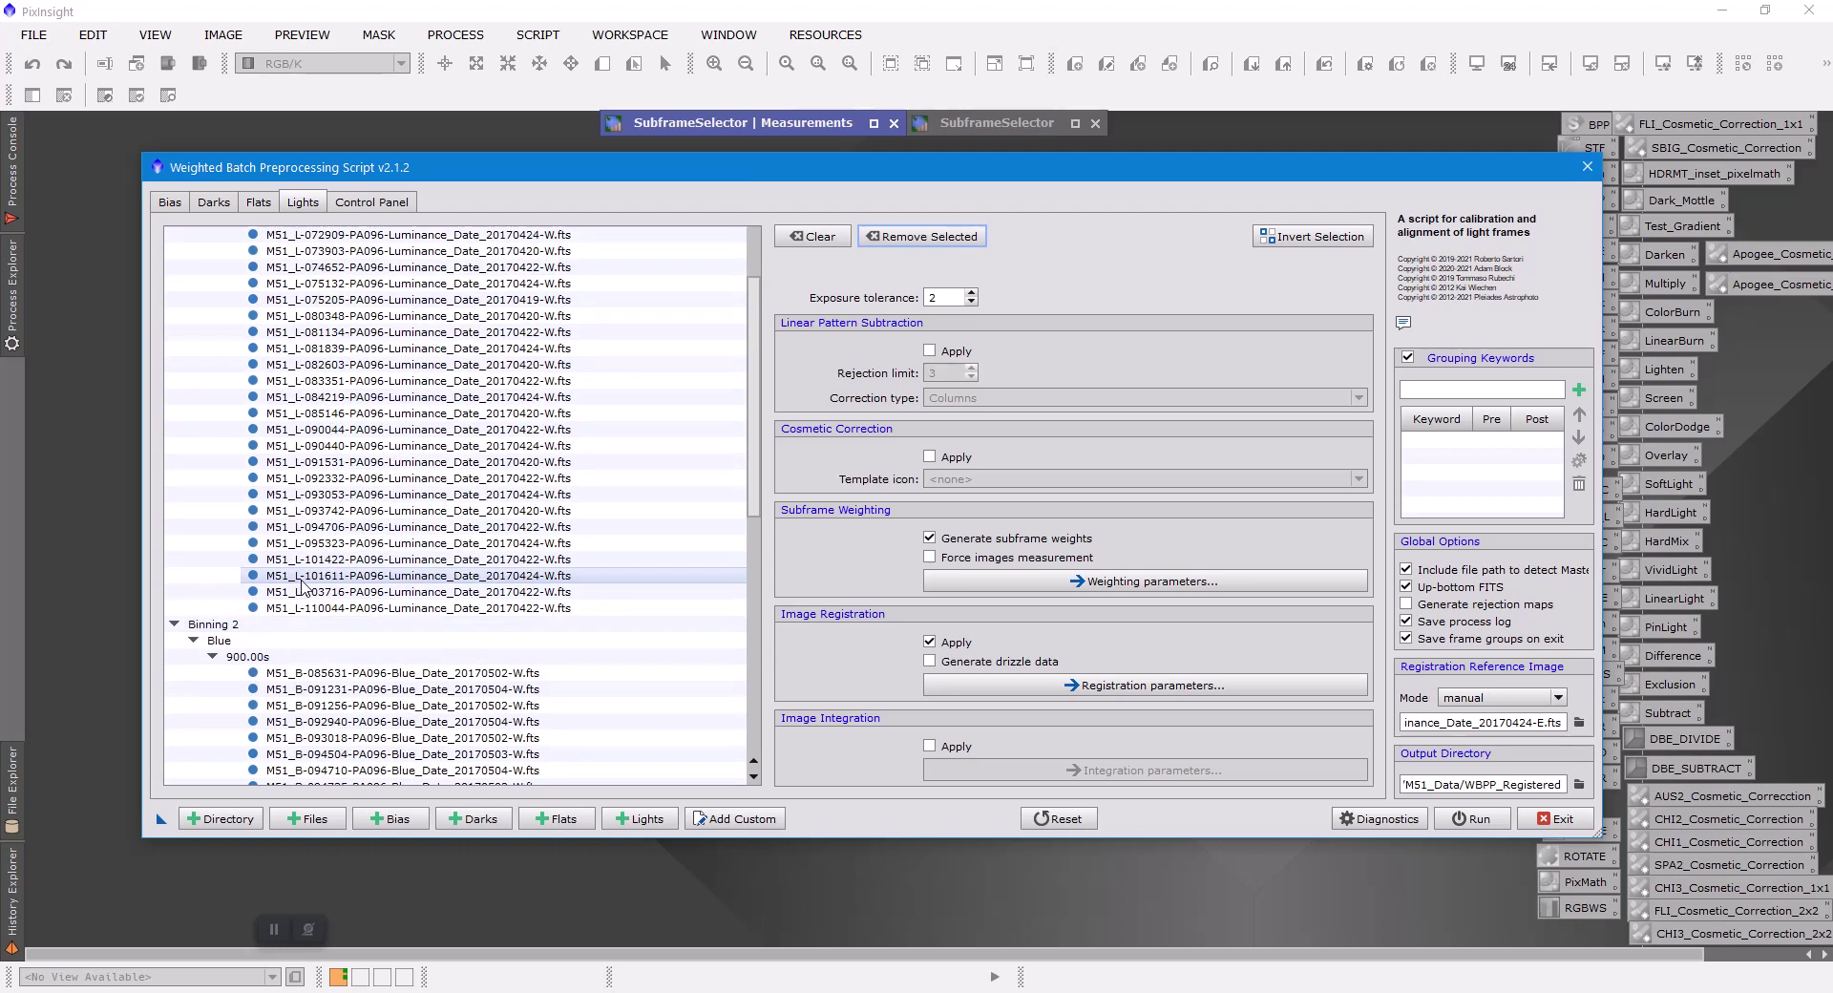
Add every frame in the M51_Data Flats folder to the script as flat frames
{"action": "left_click", "coordinate": [260, 202]}
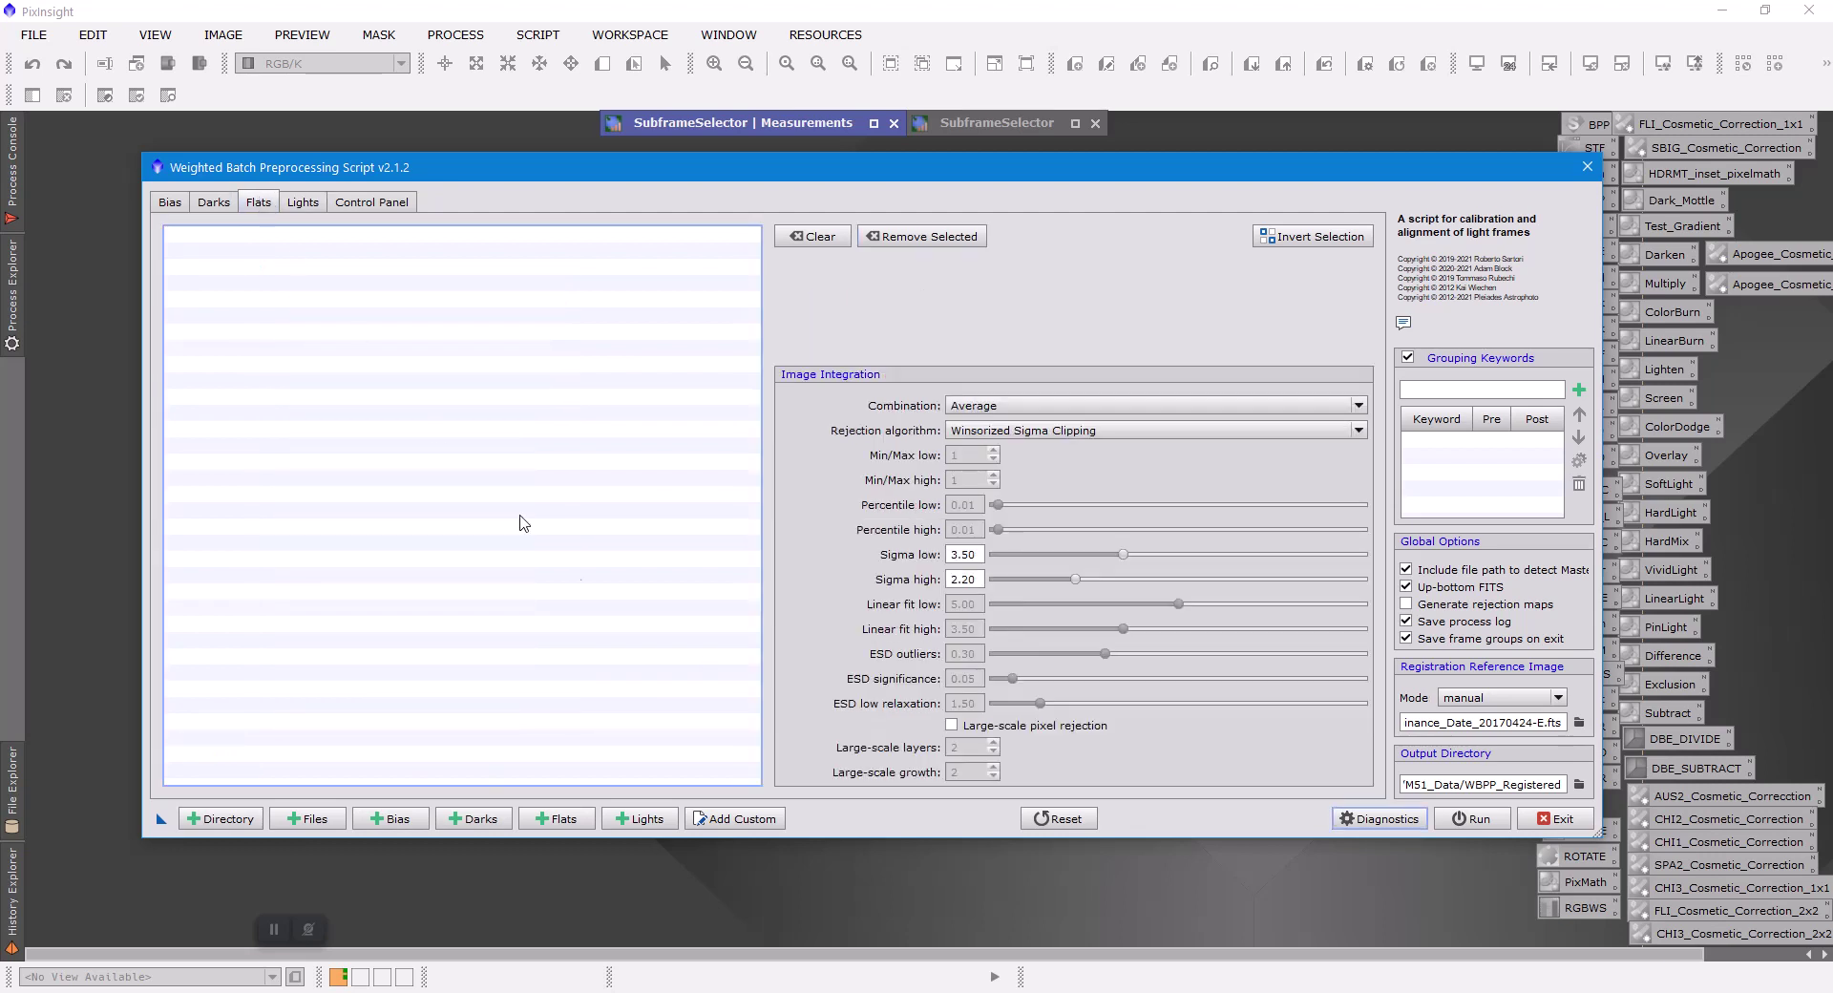
{"action": "left_click", "coordinate": [555, 823]}
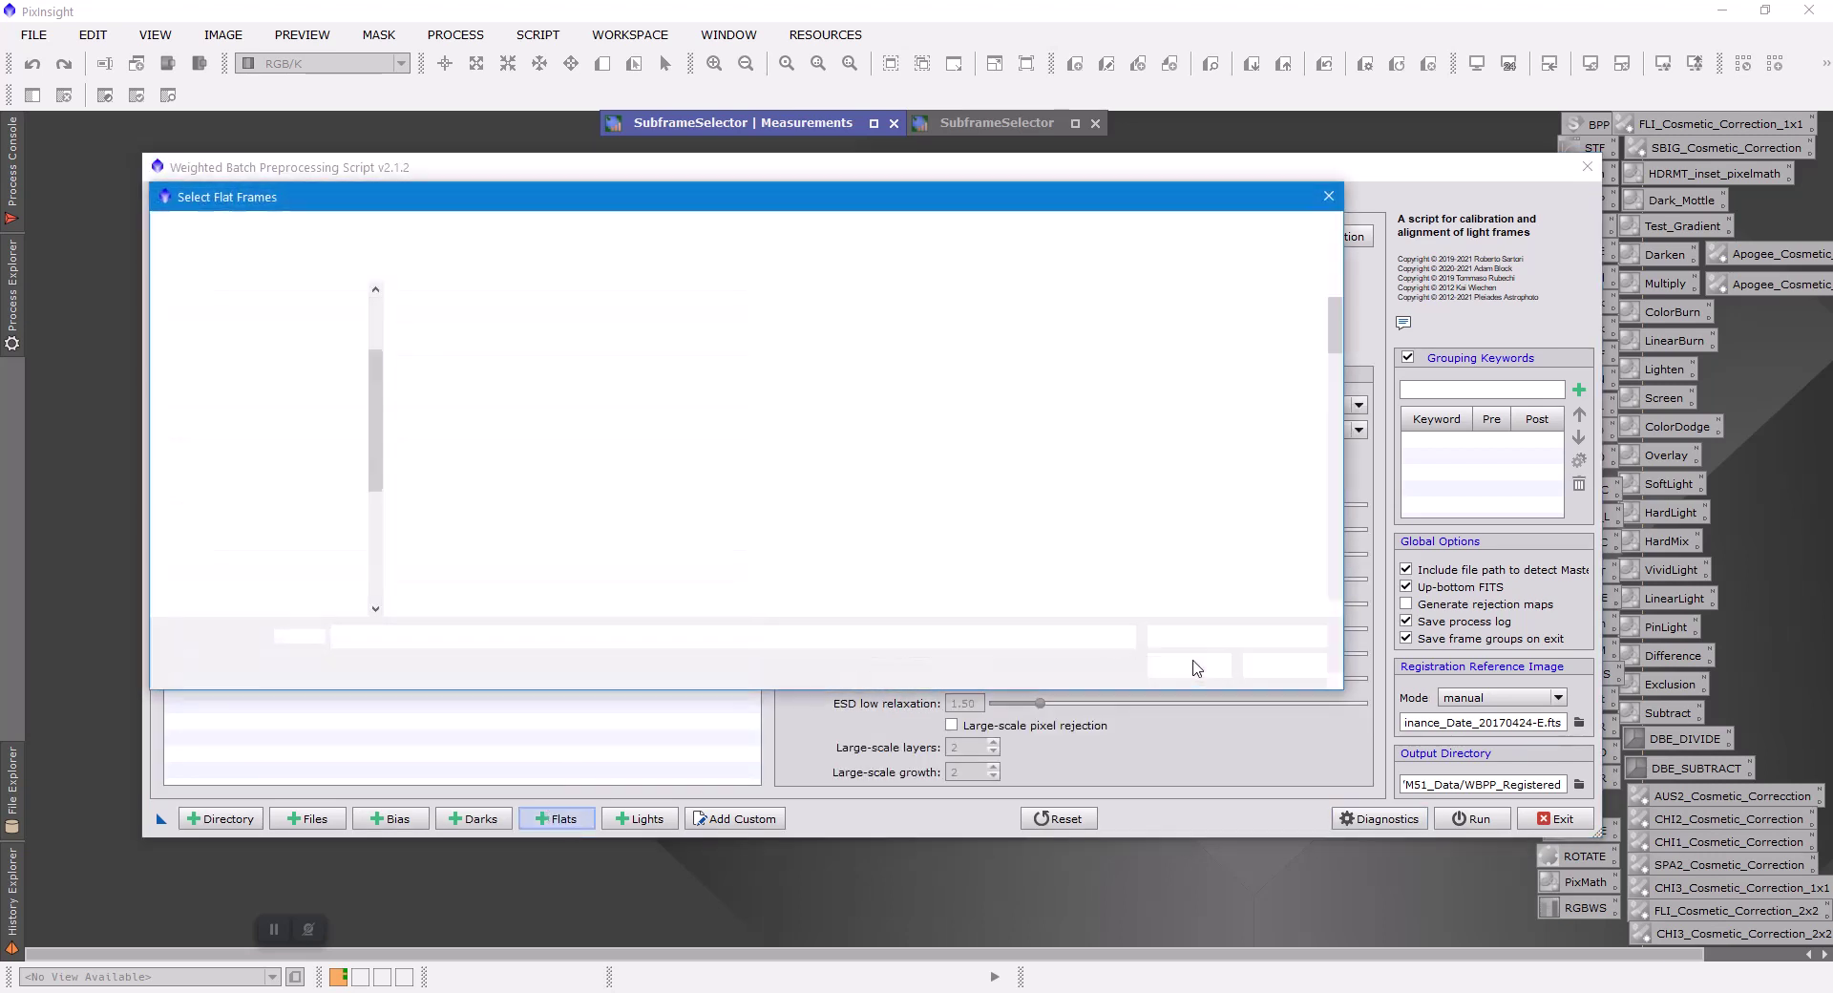
{"action": "left_click", "coordinate": [865, 230]}
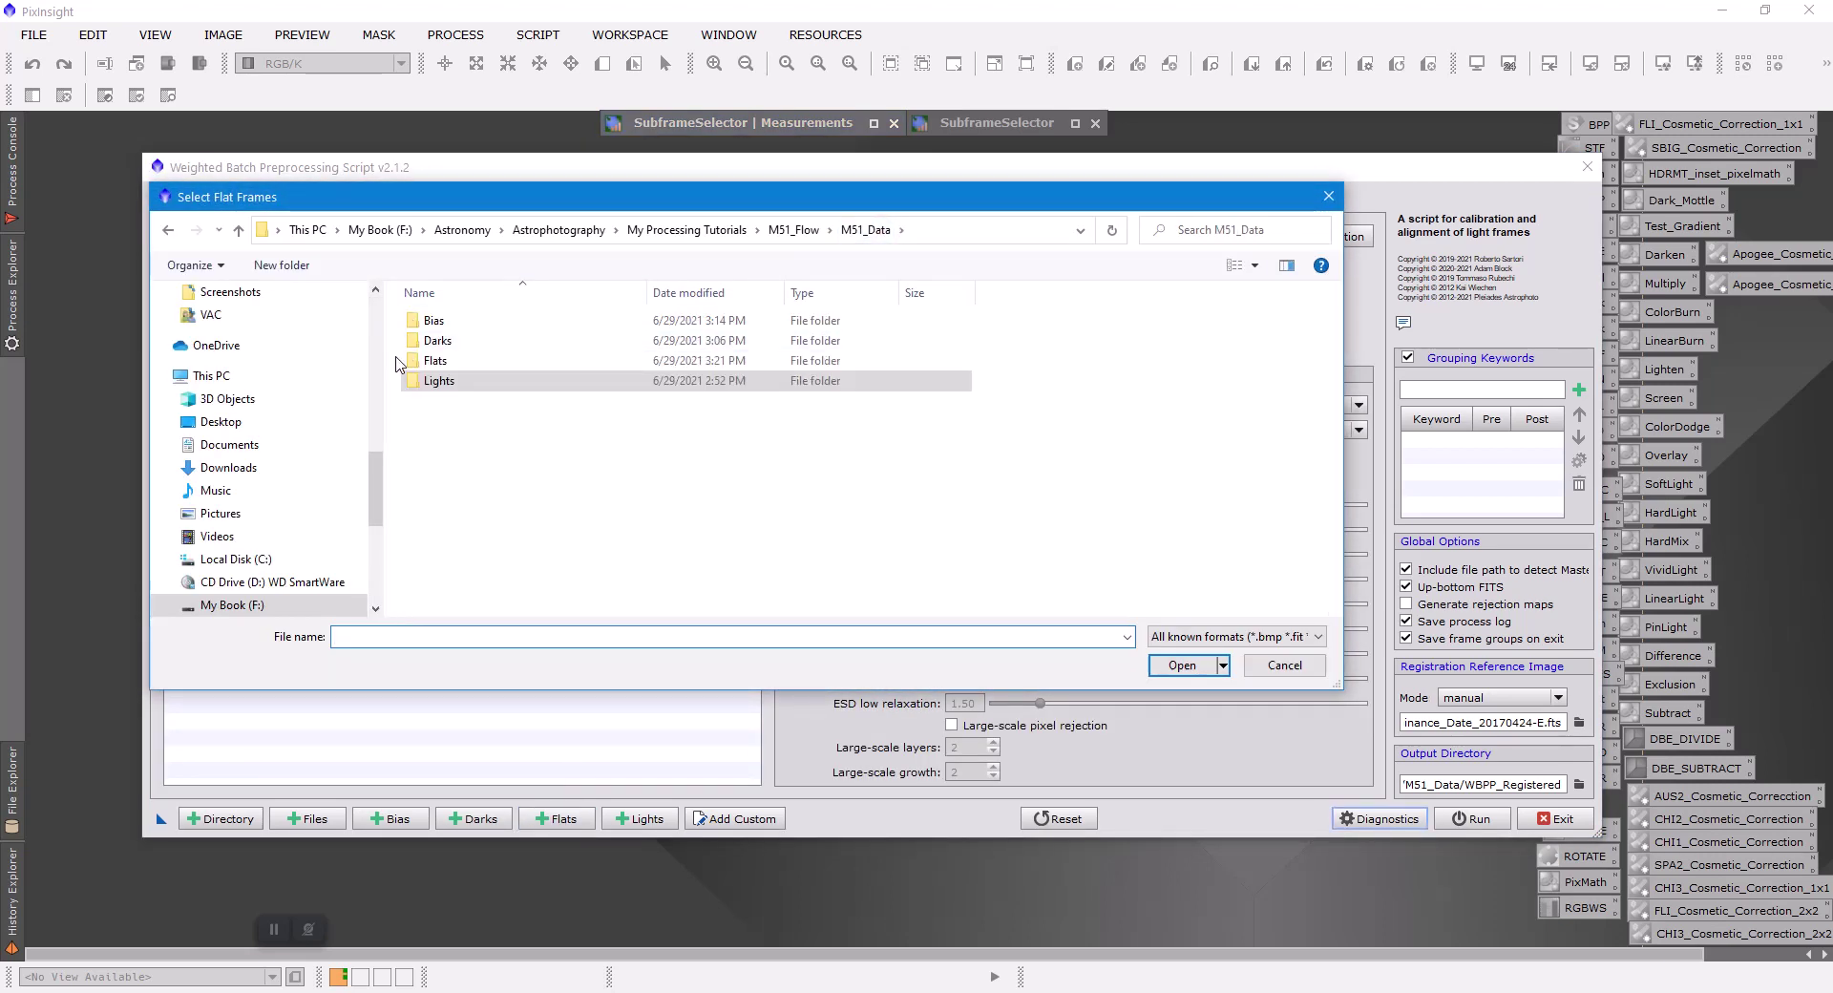
{"action": "double_click", "coordinate": [466, 362]}
{"action": "left_click", "coordinate": [479, 325]}
{"action": "key", "text": "ctrl+a"}
{"action": "left_click", "coordinate": [1158, 663]}
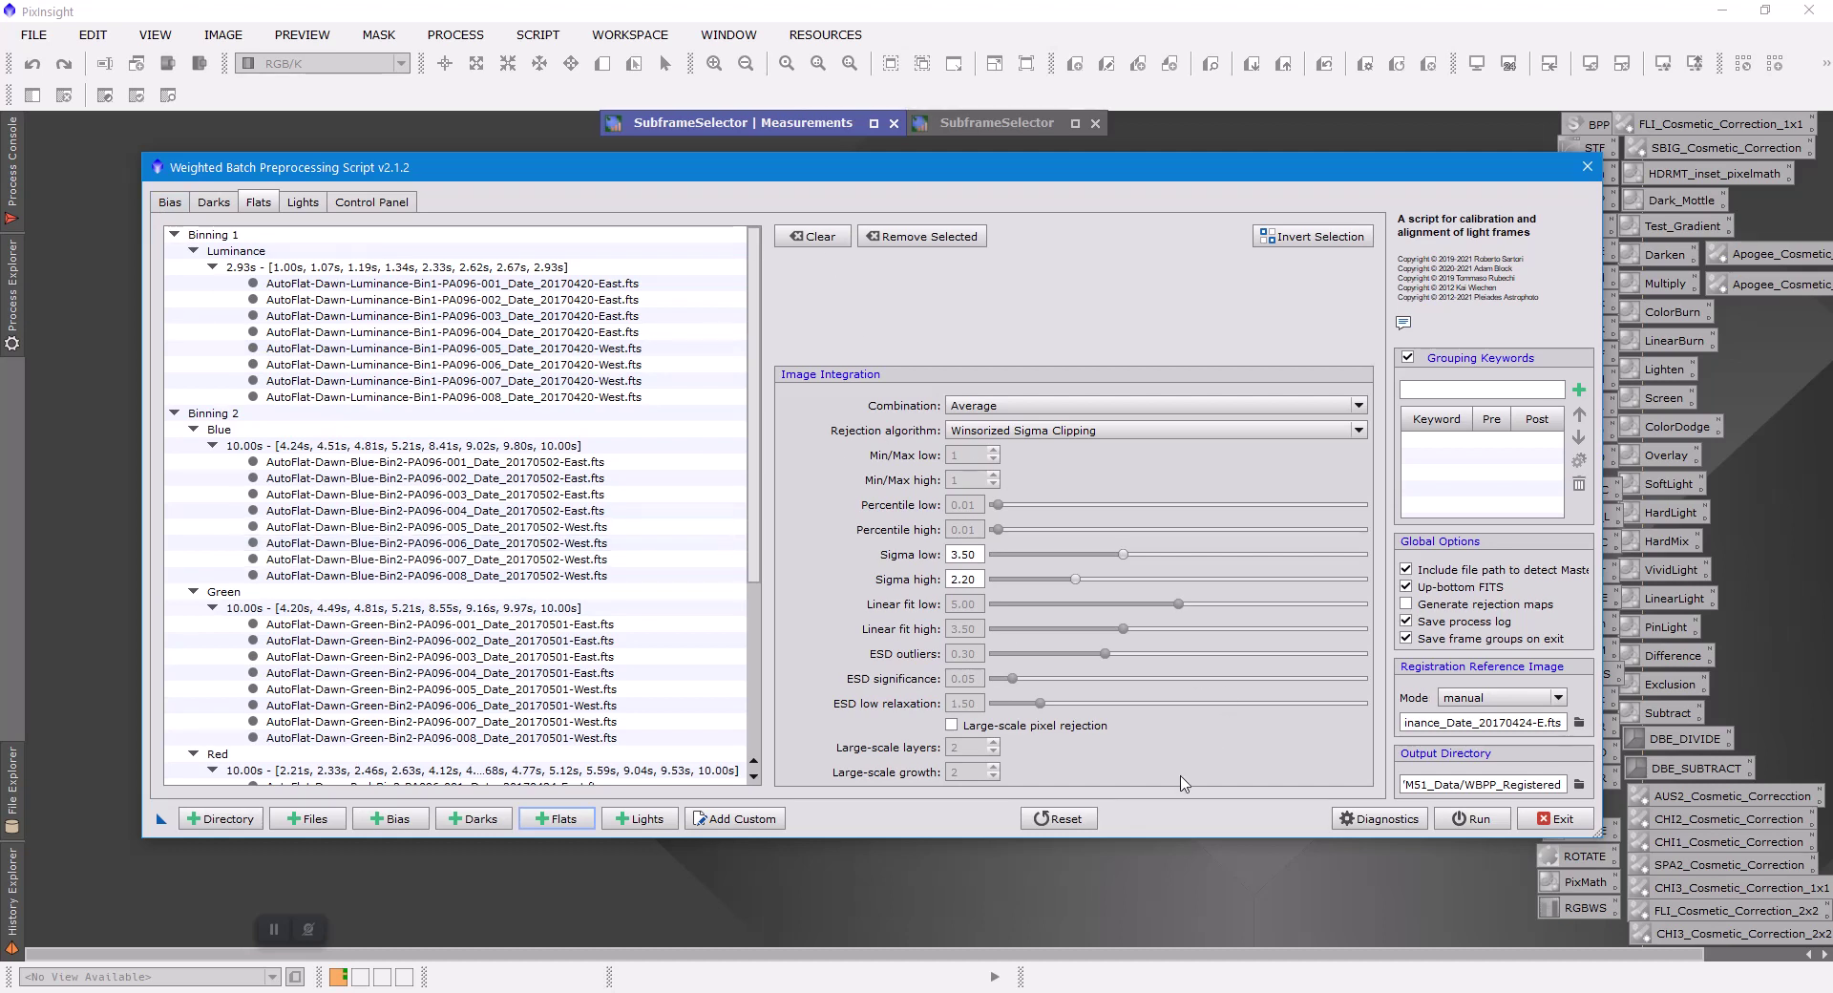
Reset the script by clearing all file lists
{"action": "left_click", "coordinate": [1060, 818]}
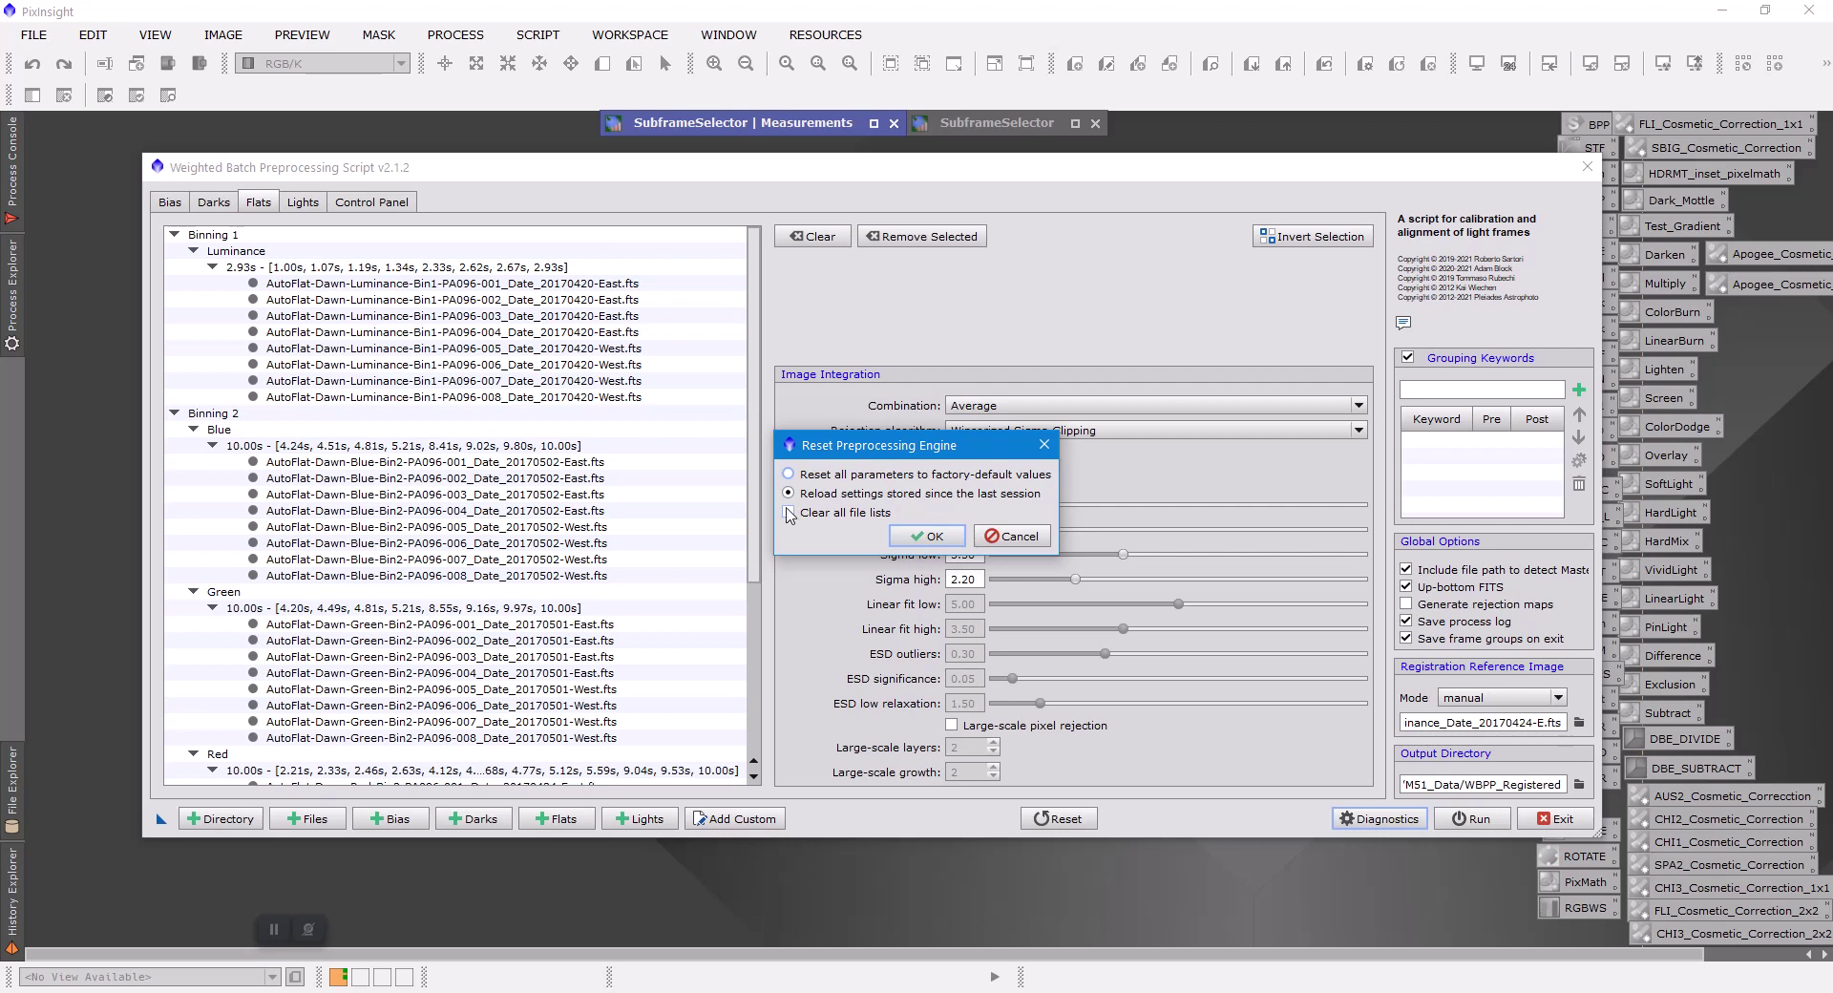
{"action": "left_click", "coordinate": [787, 512]}
{"action": "left_click", "coordinate": [920, 538]}
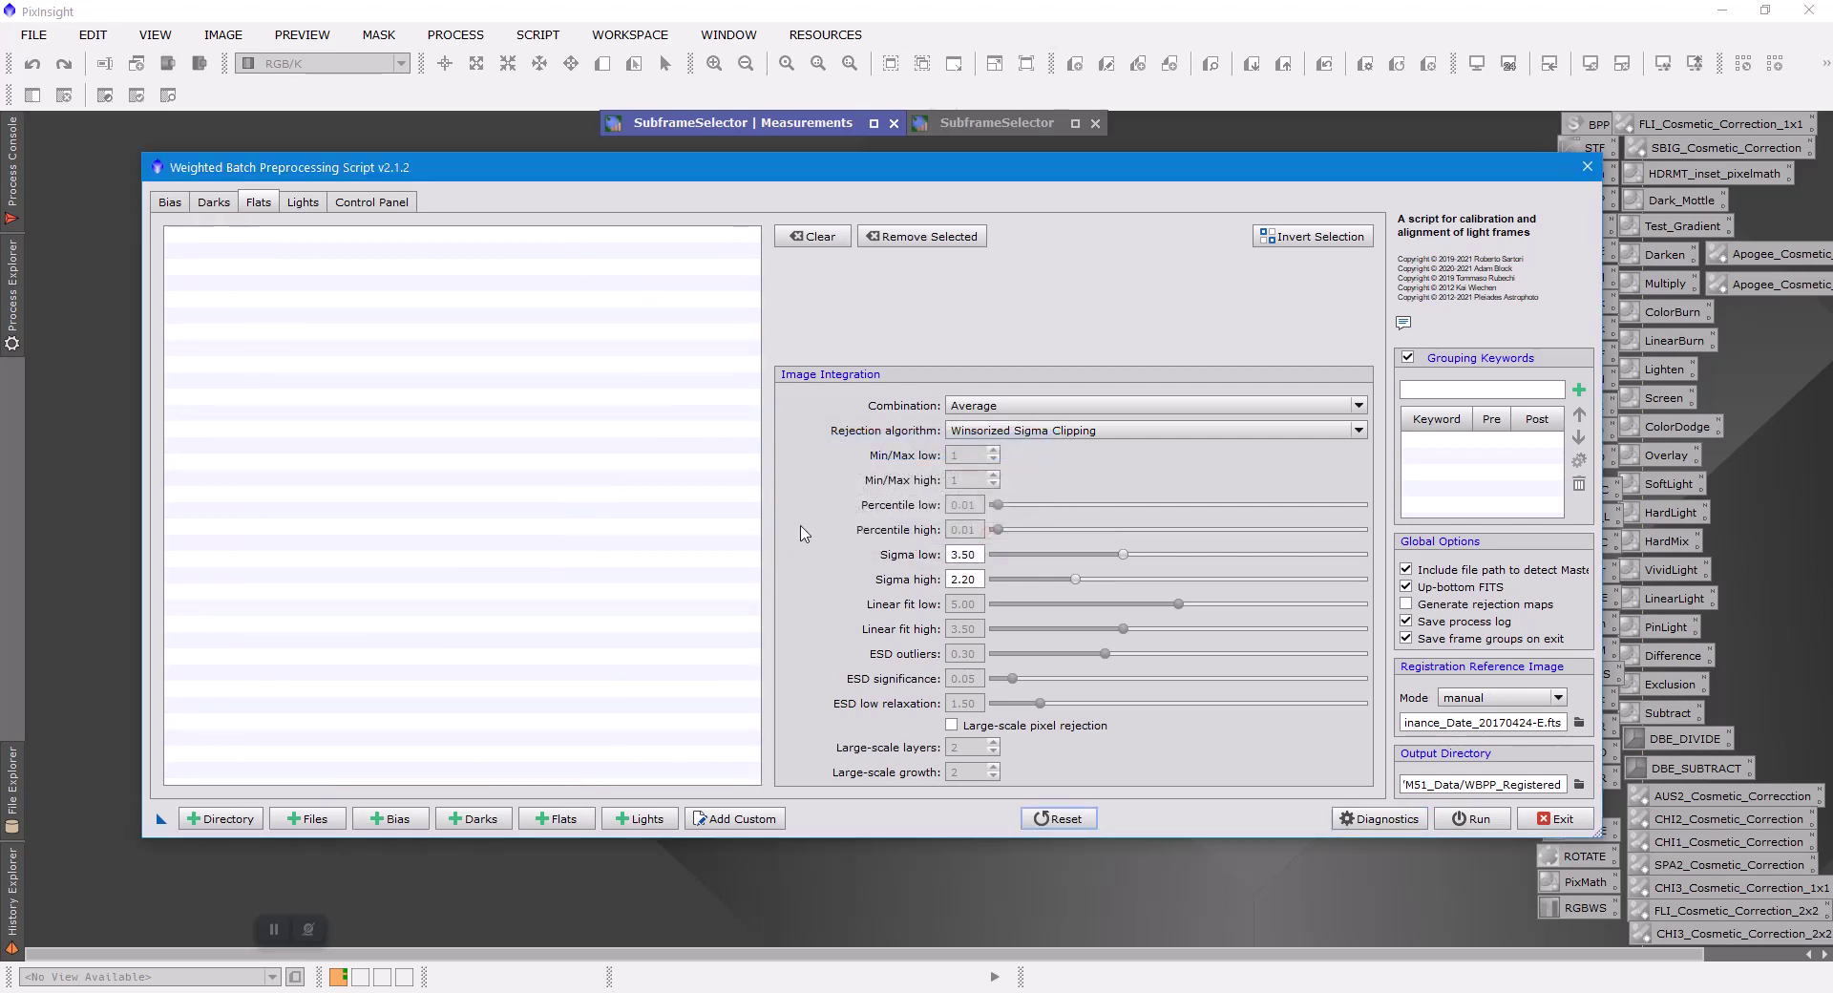
Load all calibration and light frames at once by adding the M51_Data folder inside M51_Flow as the root directory
{"action": "left_click", "coordinate": [220, 820]}
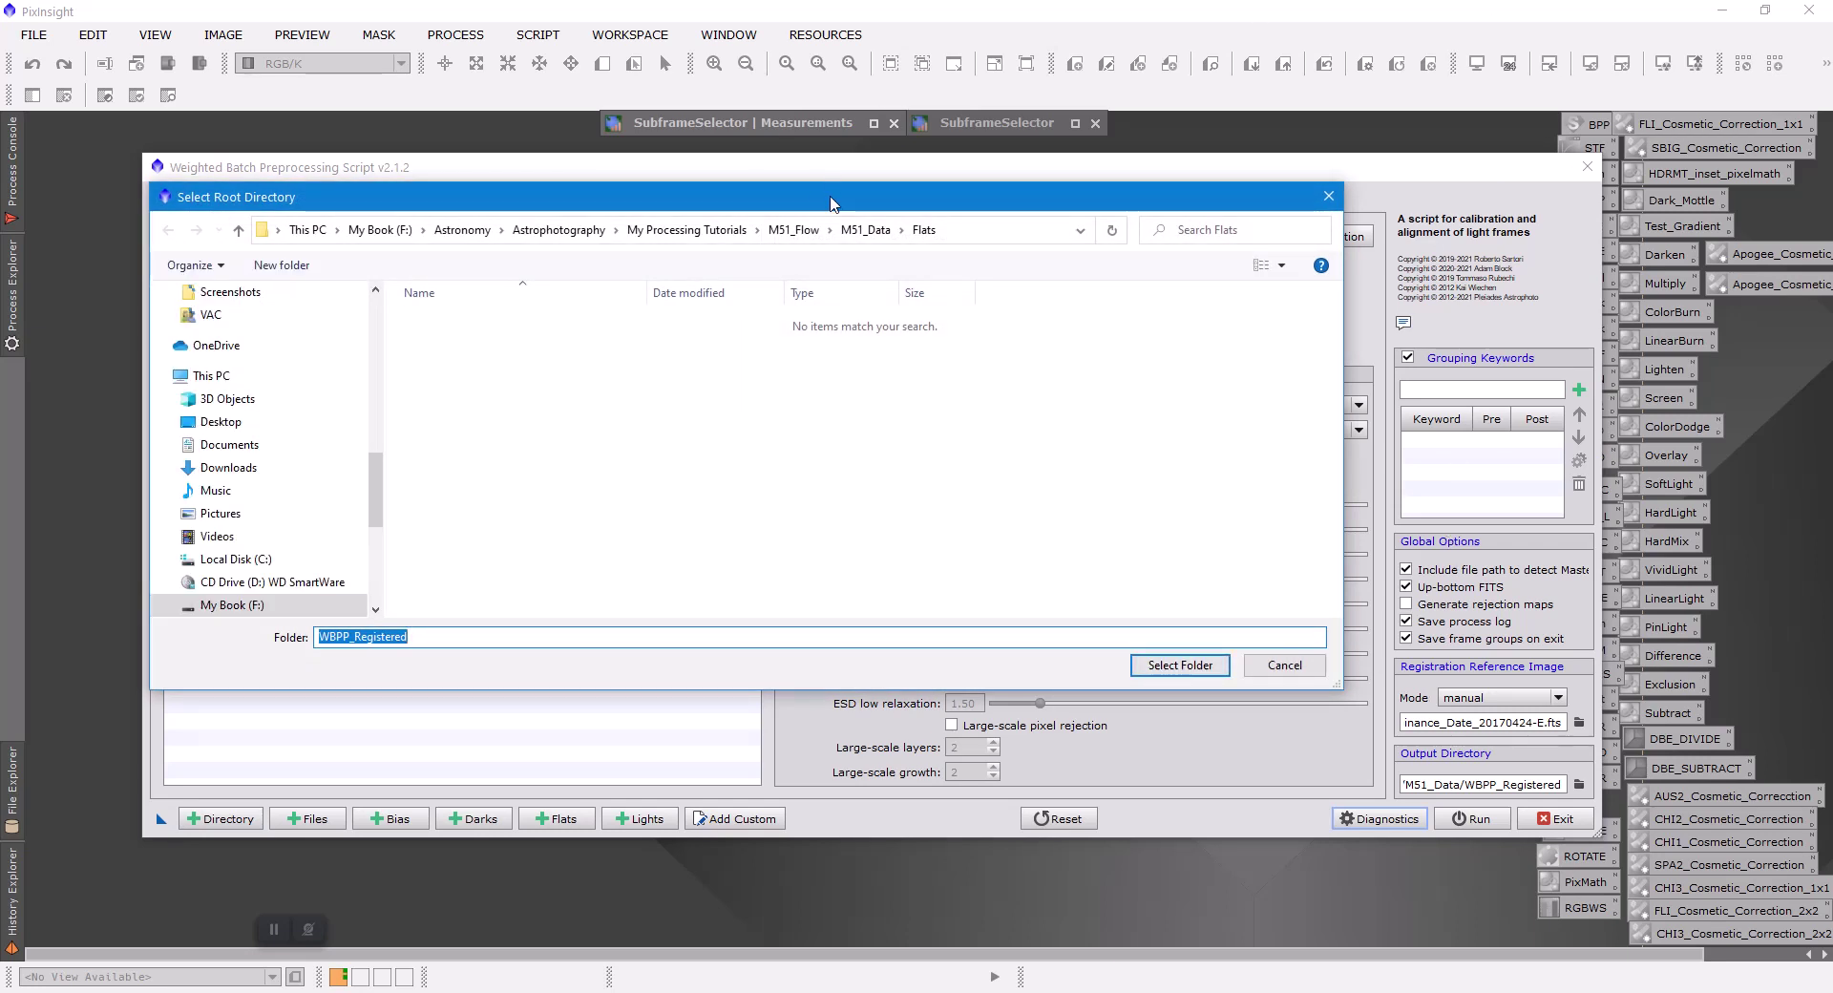
{"action": "left_click", "coordinate": [793, 230]}
{"action": "left_click", "coordinate": [460, 322]}
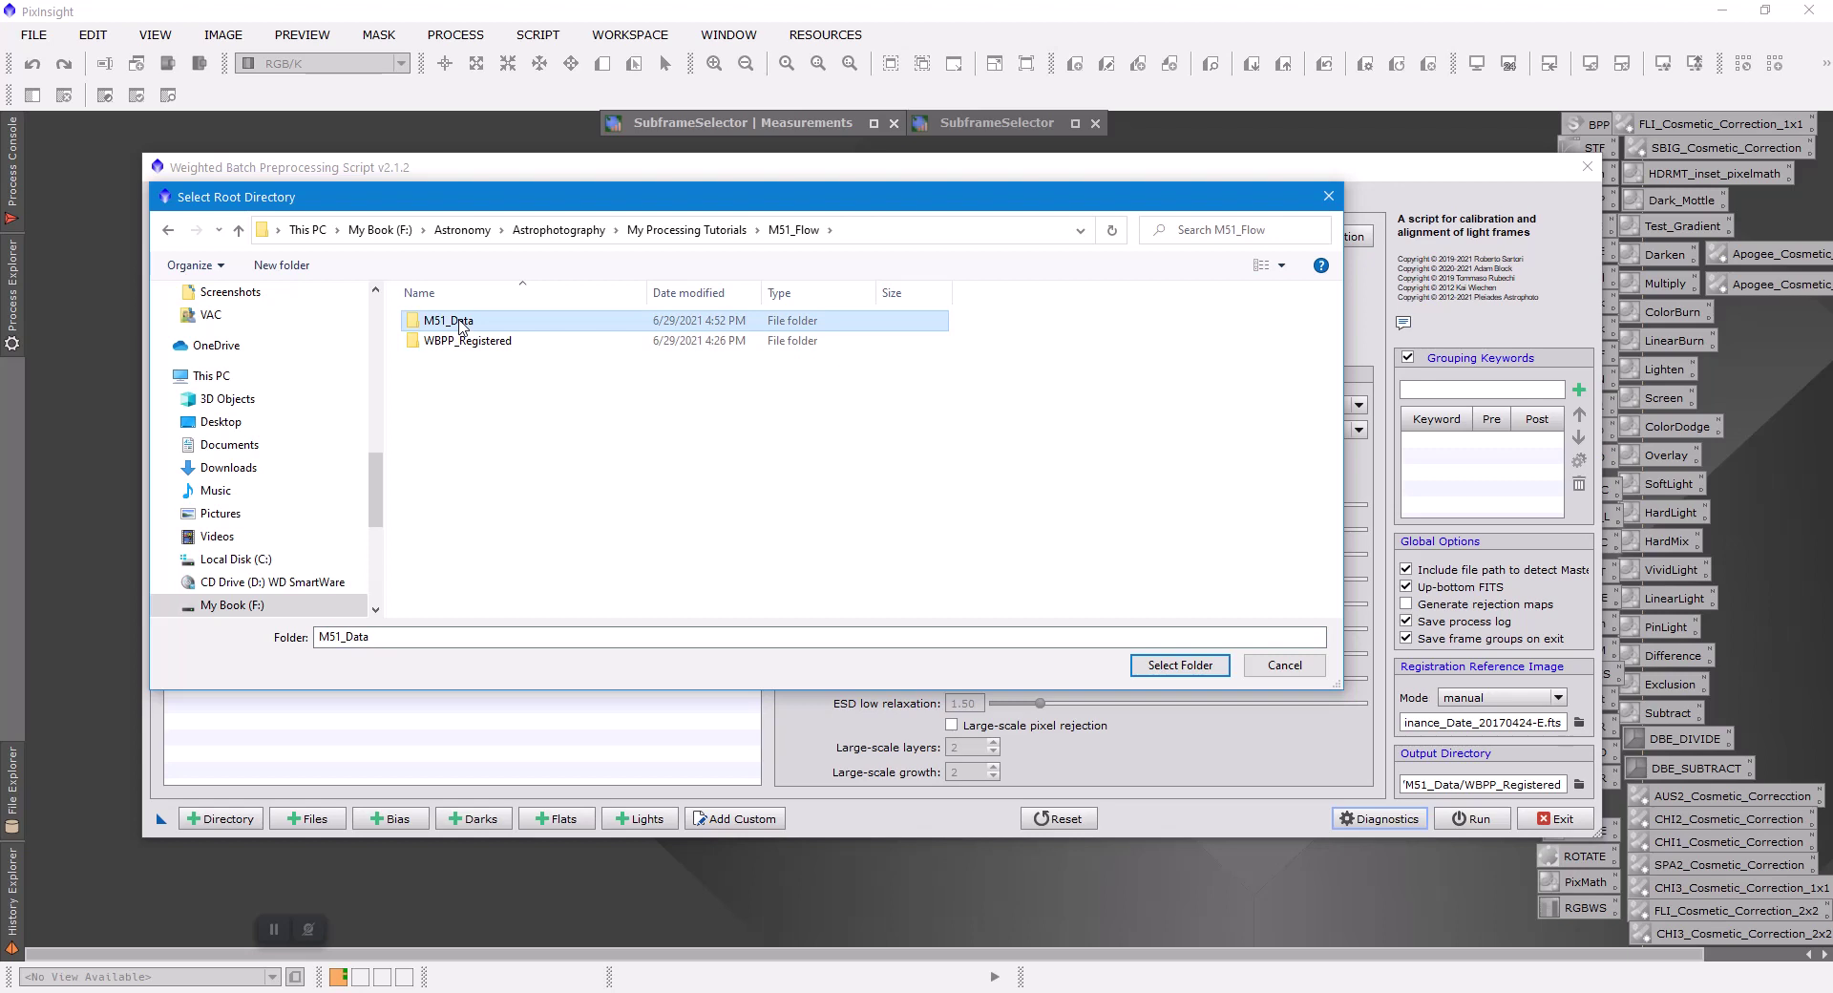
{"action": "left_click", "coordinate": [1166, 669]}
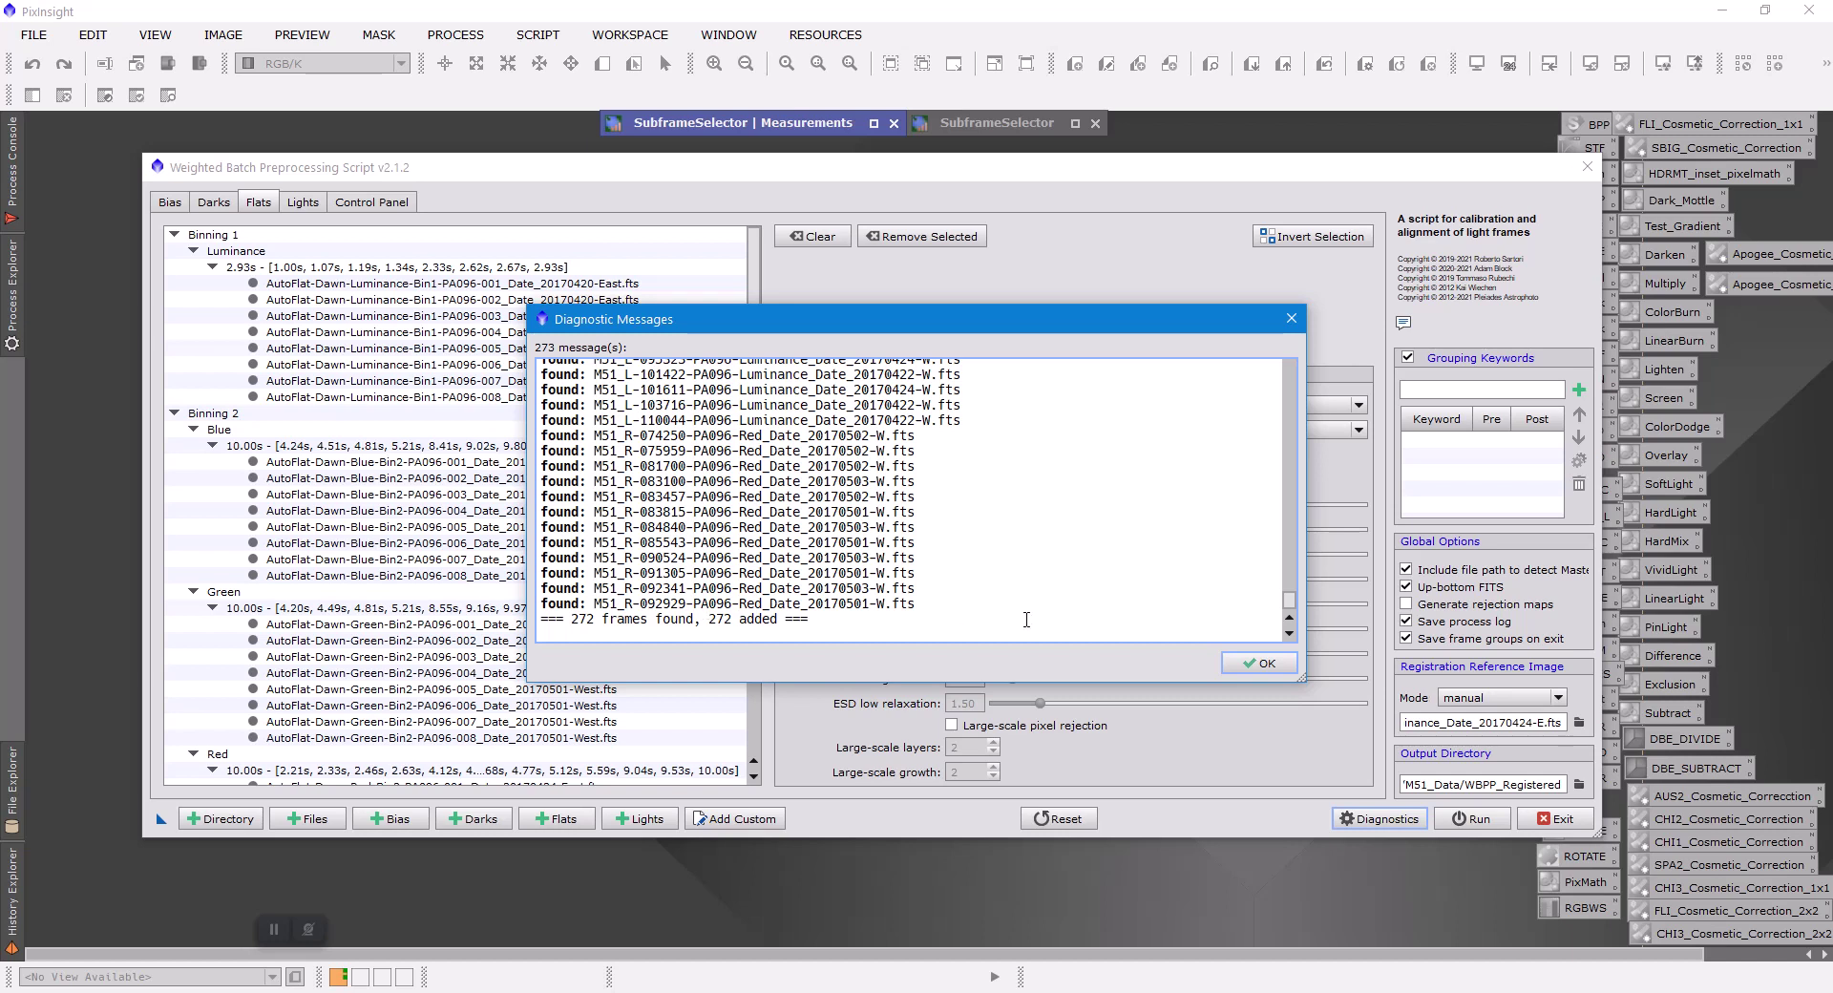
{"action": "left_click", "coordinate": [1252, 665]}
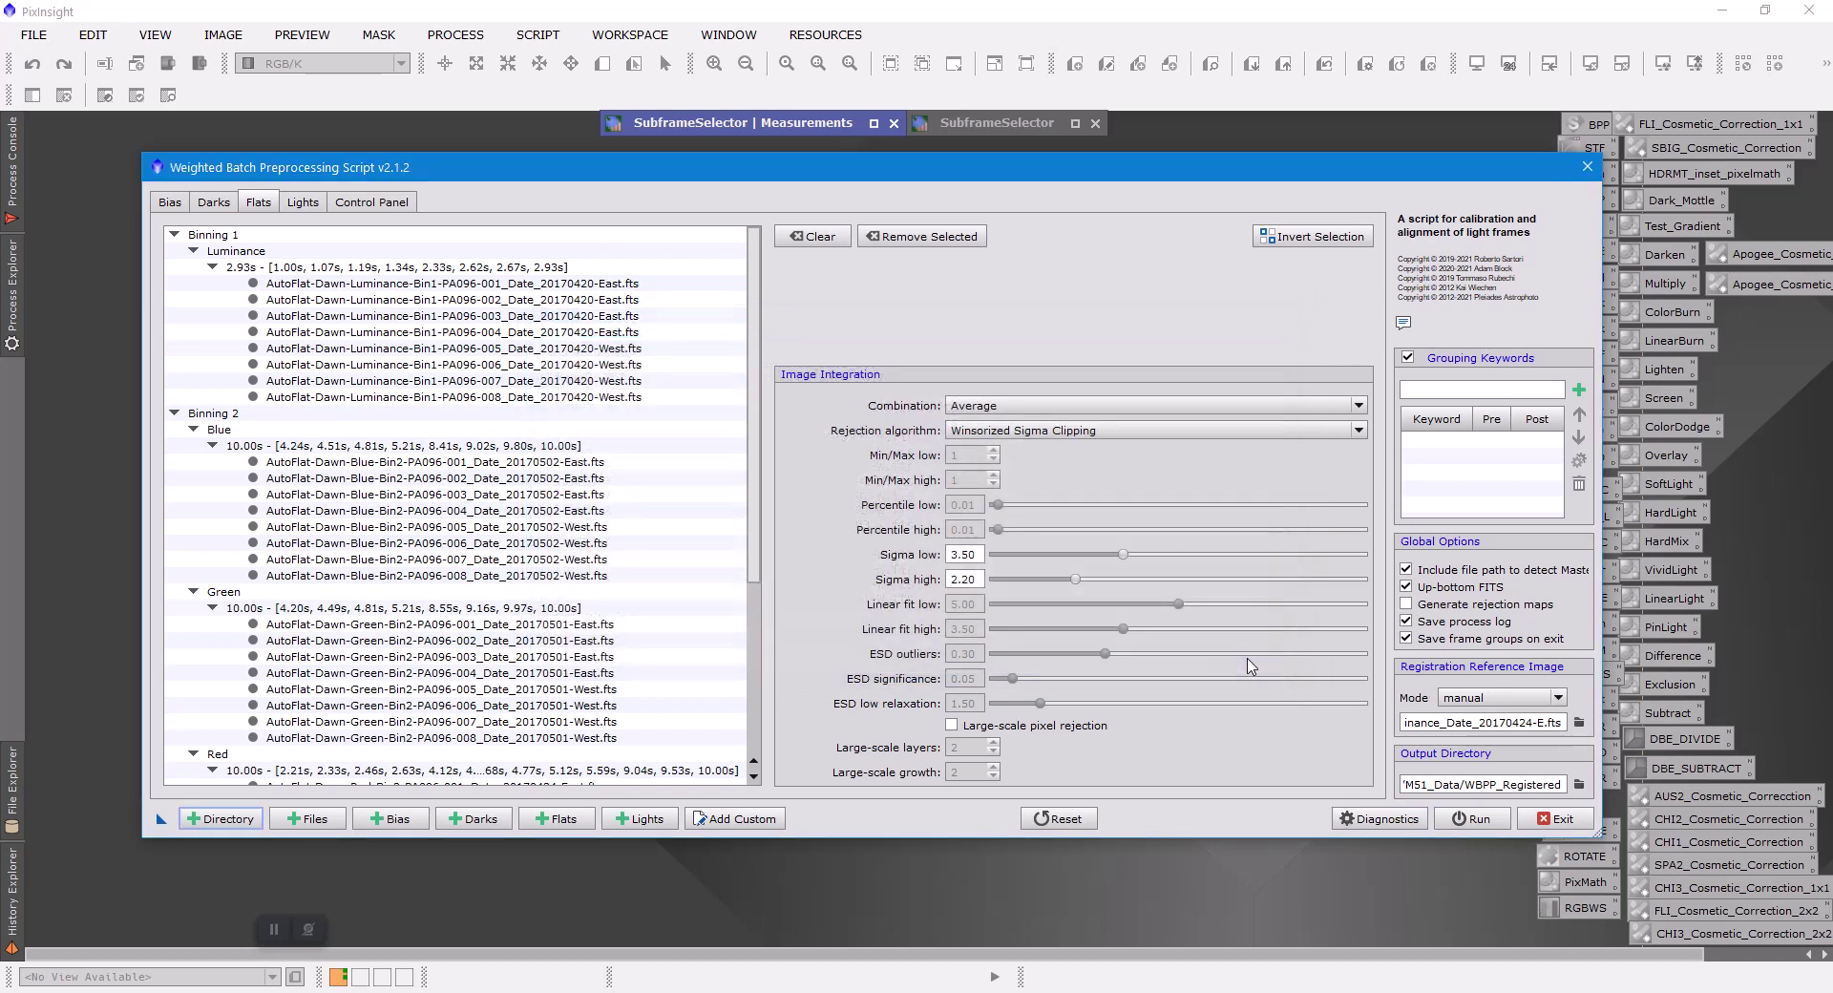
Review the loaded light, flat, dark and bias frame lists
{"action": "left_click", "coordinate": [302, 203]}
{"action": "left_click", "coordinate": [258, 202]}
{"action": "left_click", "coordinate": [214, 203]}
{"action": "left_click", "coordinate": [169, 203]}
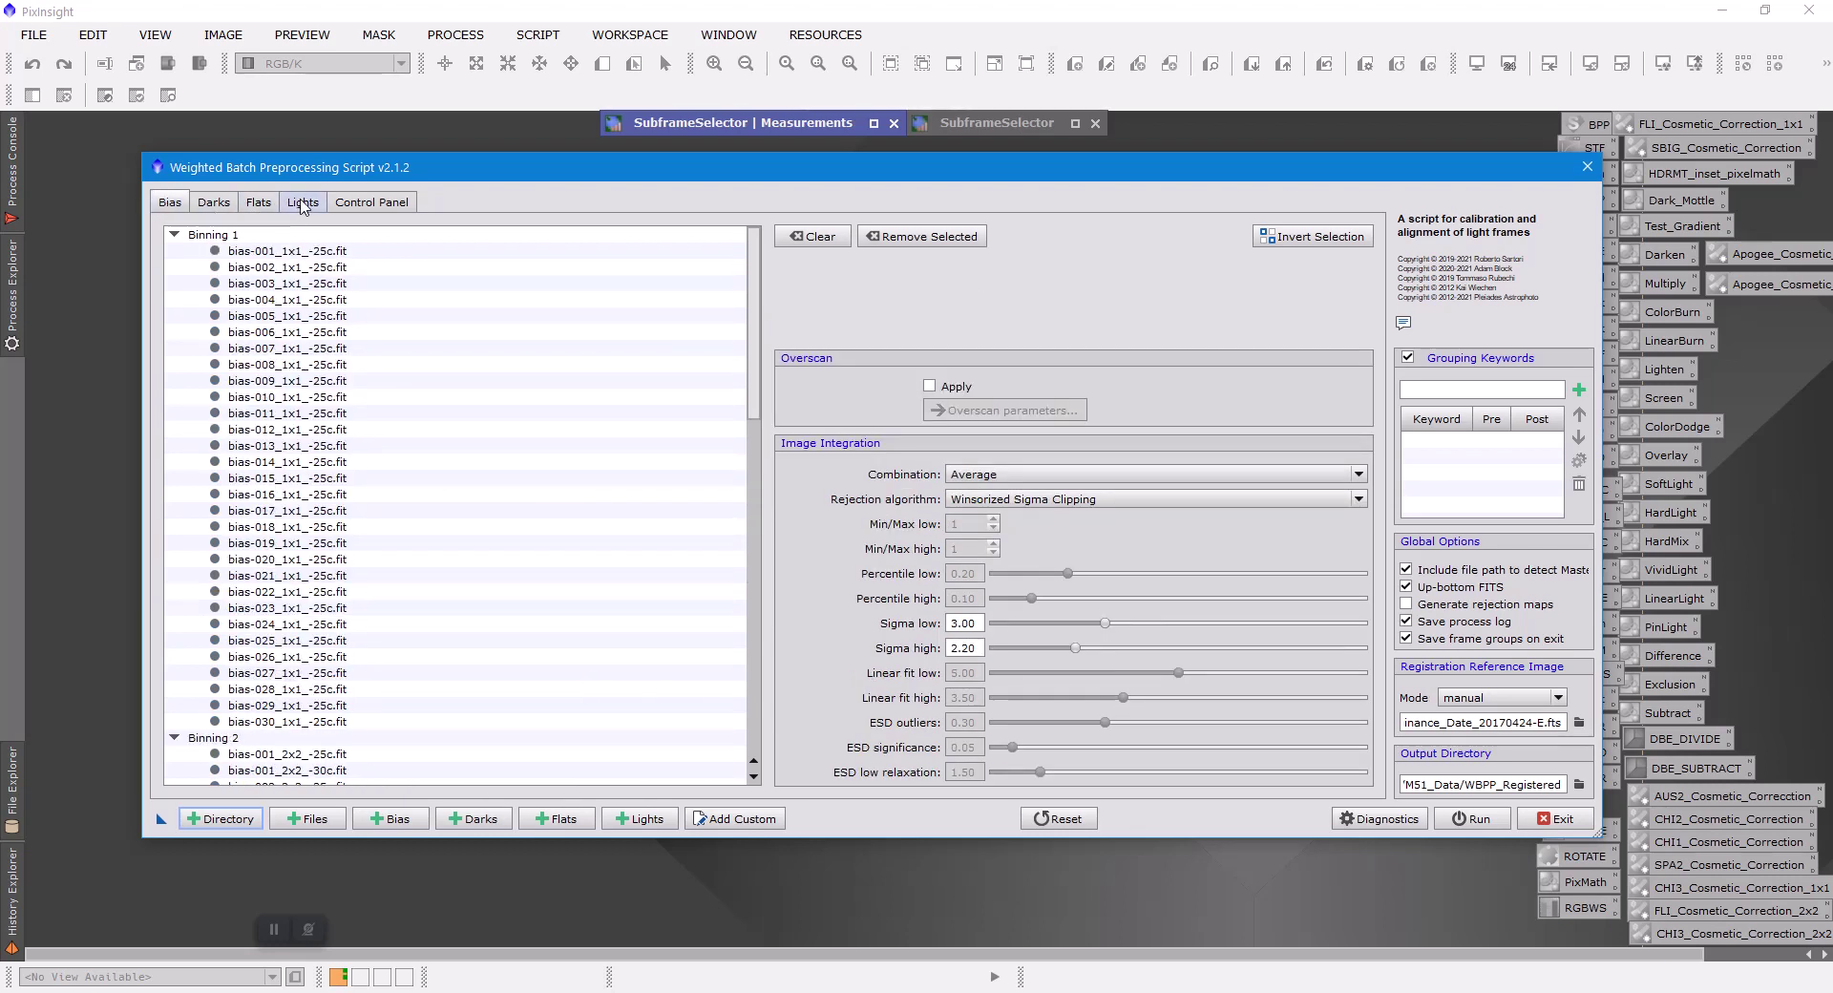
Examine the temperatures in the dark frame file names for both binnings and compare them with the light frame list
{"action": "left_click", "coordinate": [213, 203]}
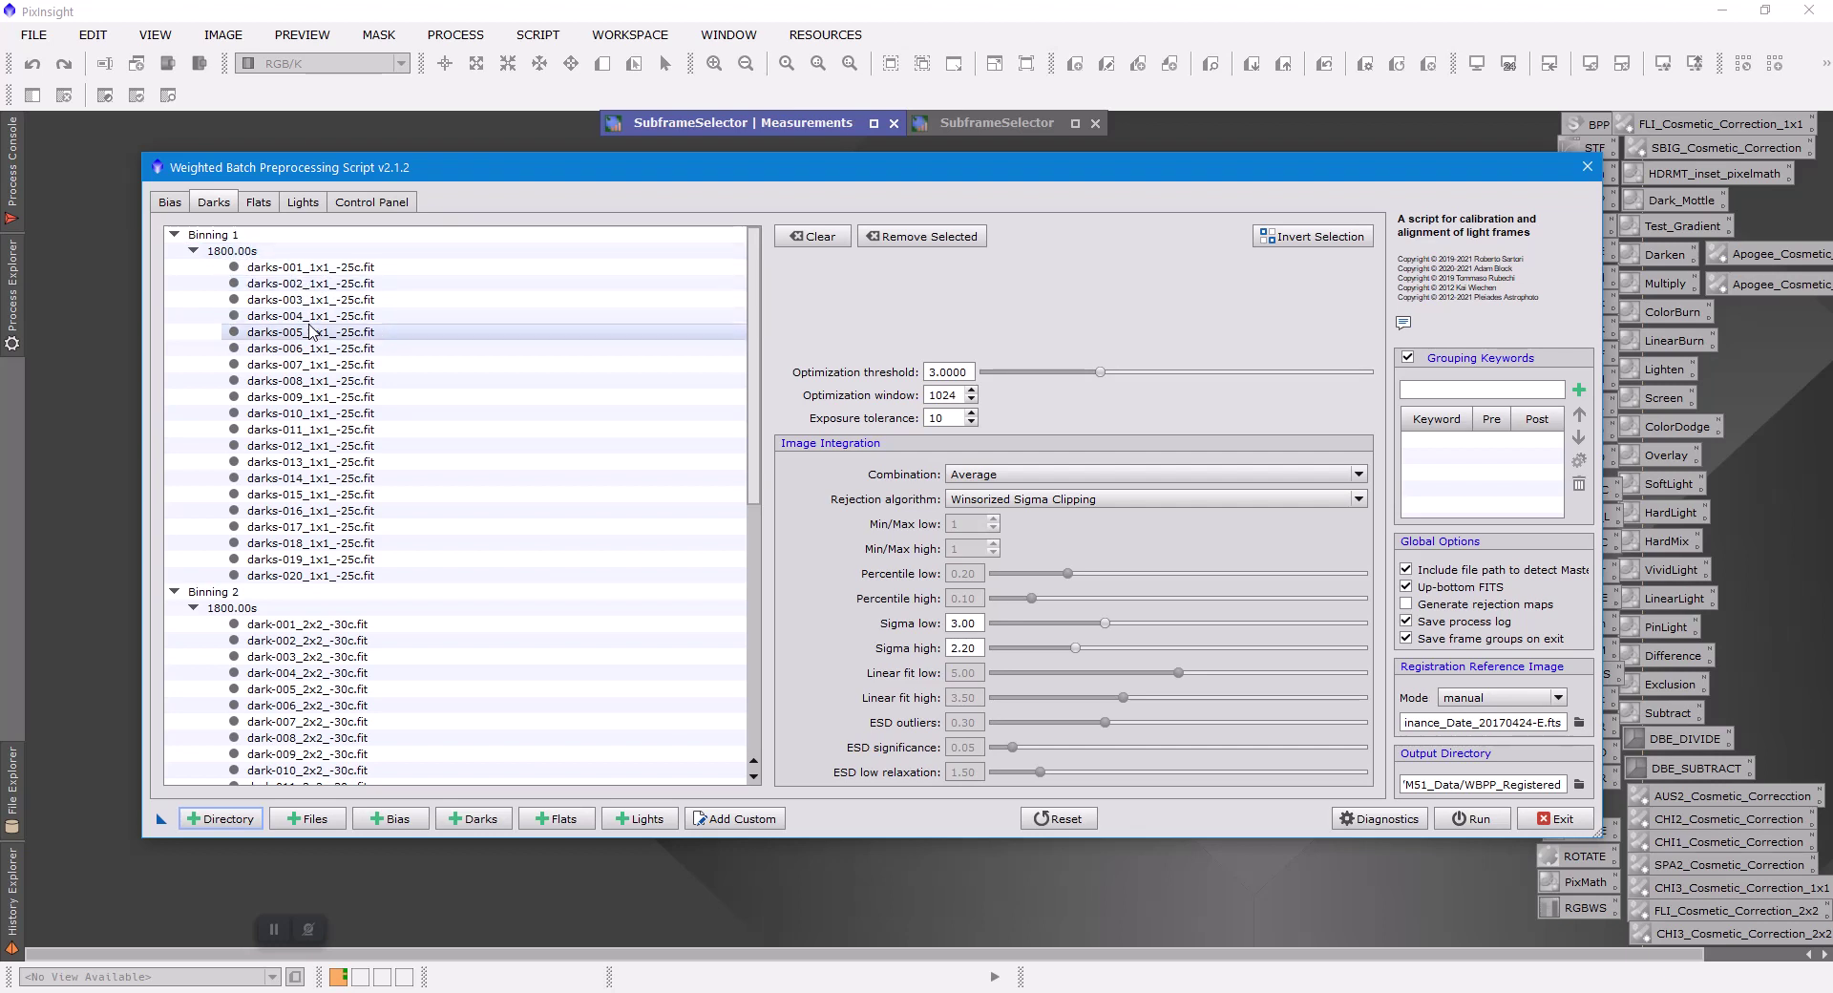
{"action": "scroll", "coordinate": [359, 542], "scroll_direction": "down", "scroll_amount": 4}
{"action": "scroll", "coordinate": [359, 543], "scroll_direction": "down", "scroll_amount": 6}
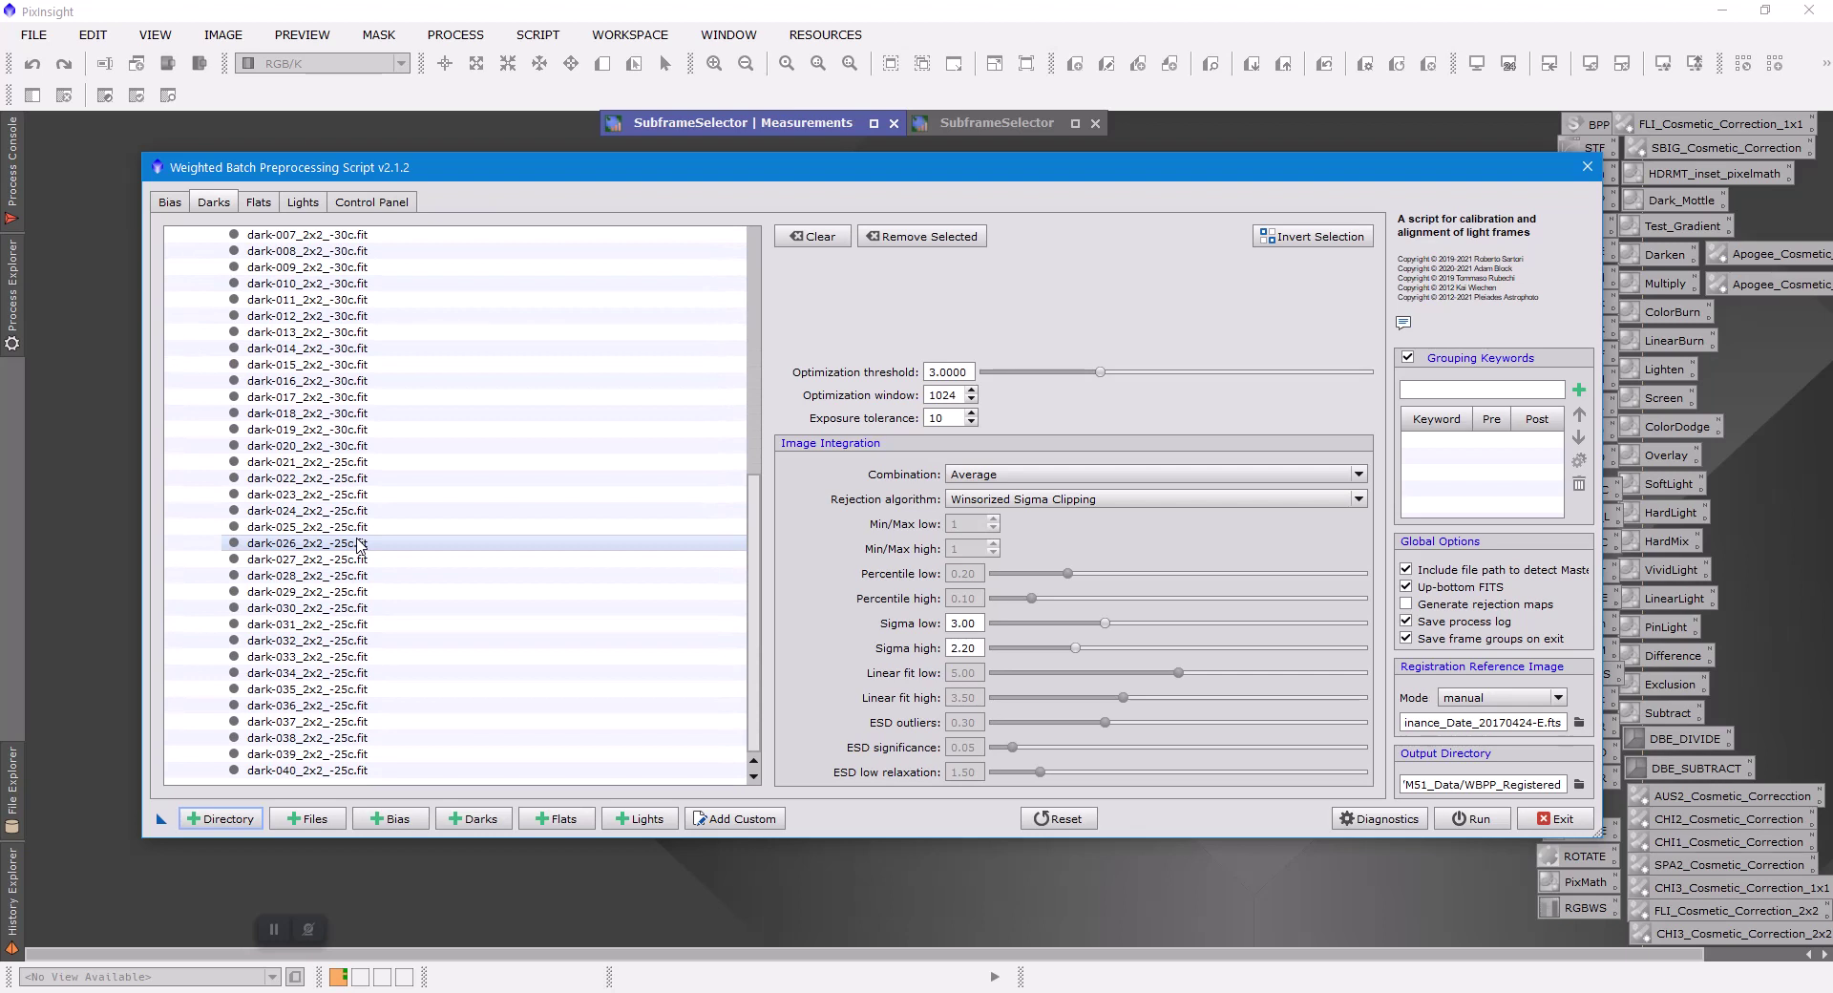
{"action": "scroll", "coordinate": [359, 543], "scroll_direction": "up", "scroll_amount": 8}
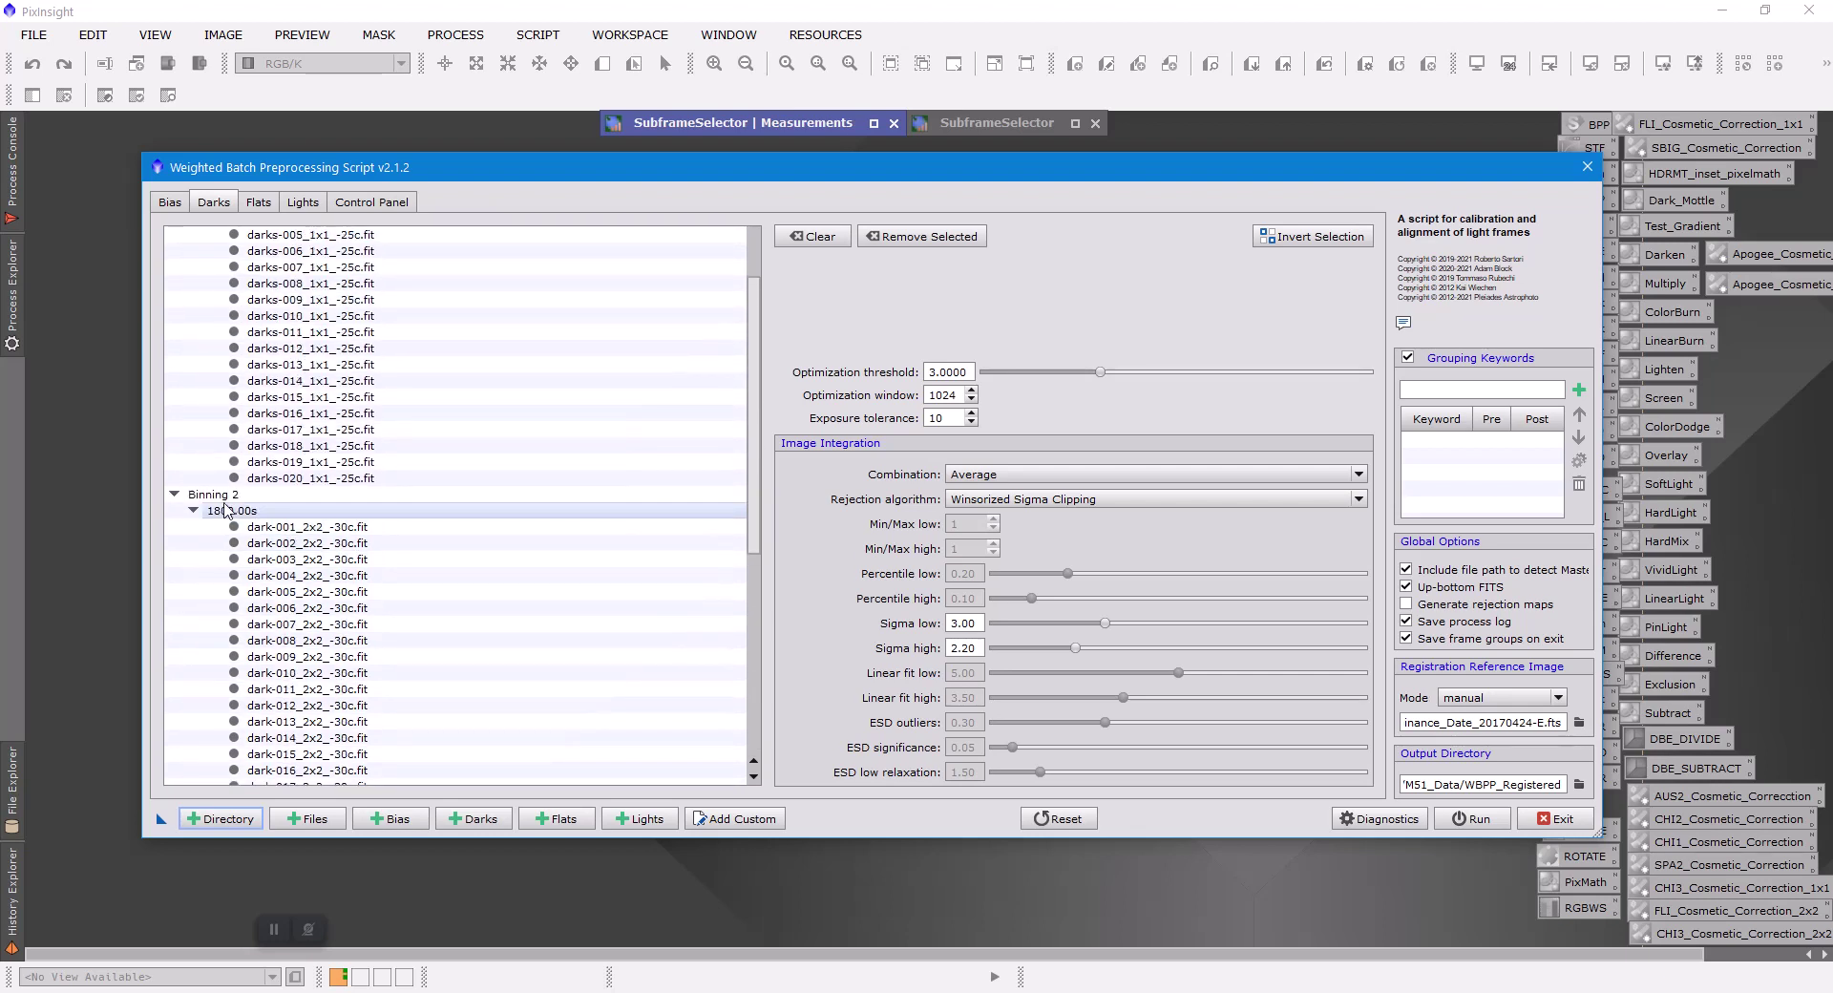
{"action": "scroll", "coordinate": [329, 602], "scroll_direction": "down", "scroll_amount": 3}
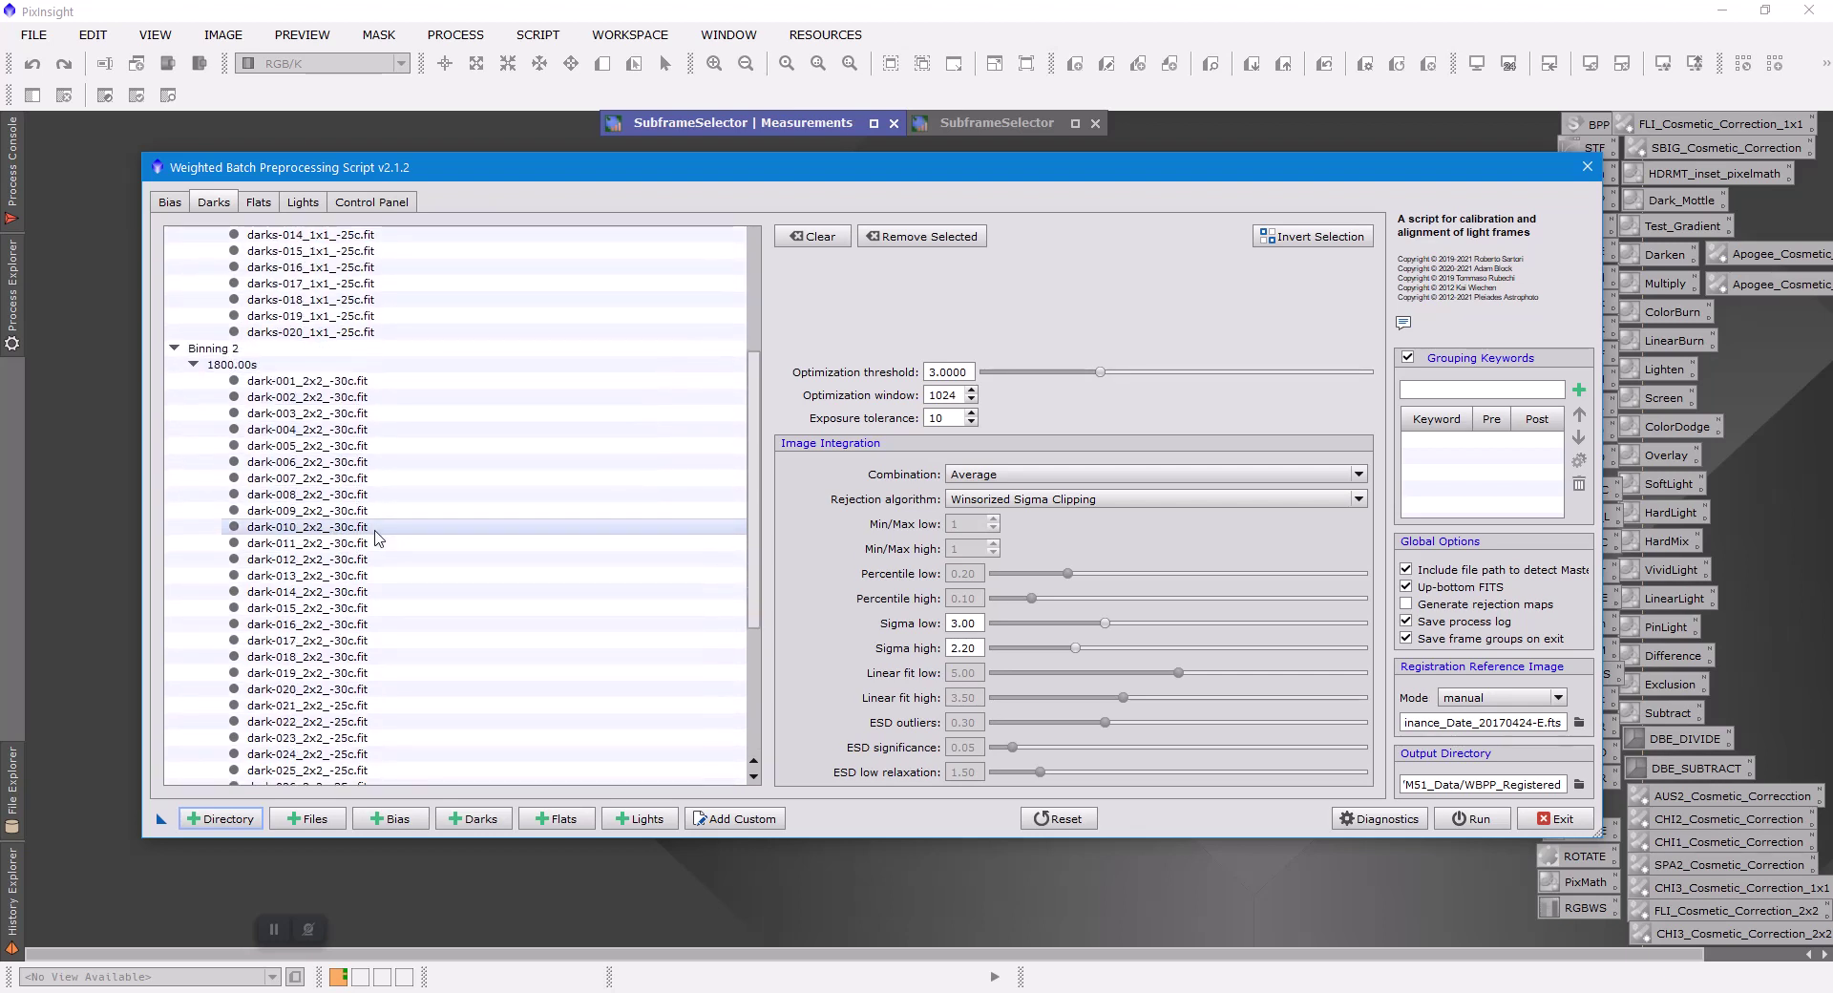
{"action": "scroll", "coordinate": [363, 638], "scroll_direction": "down", "scroll_amount": 5}
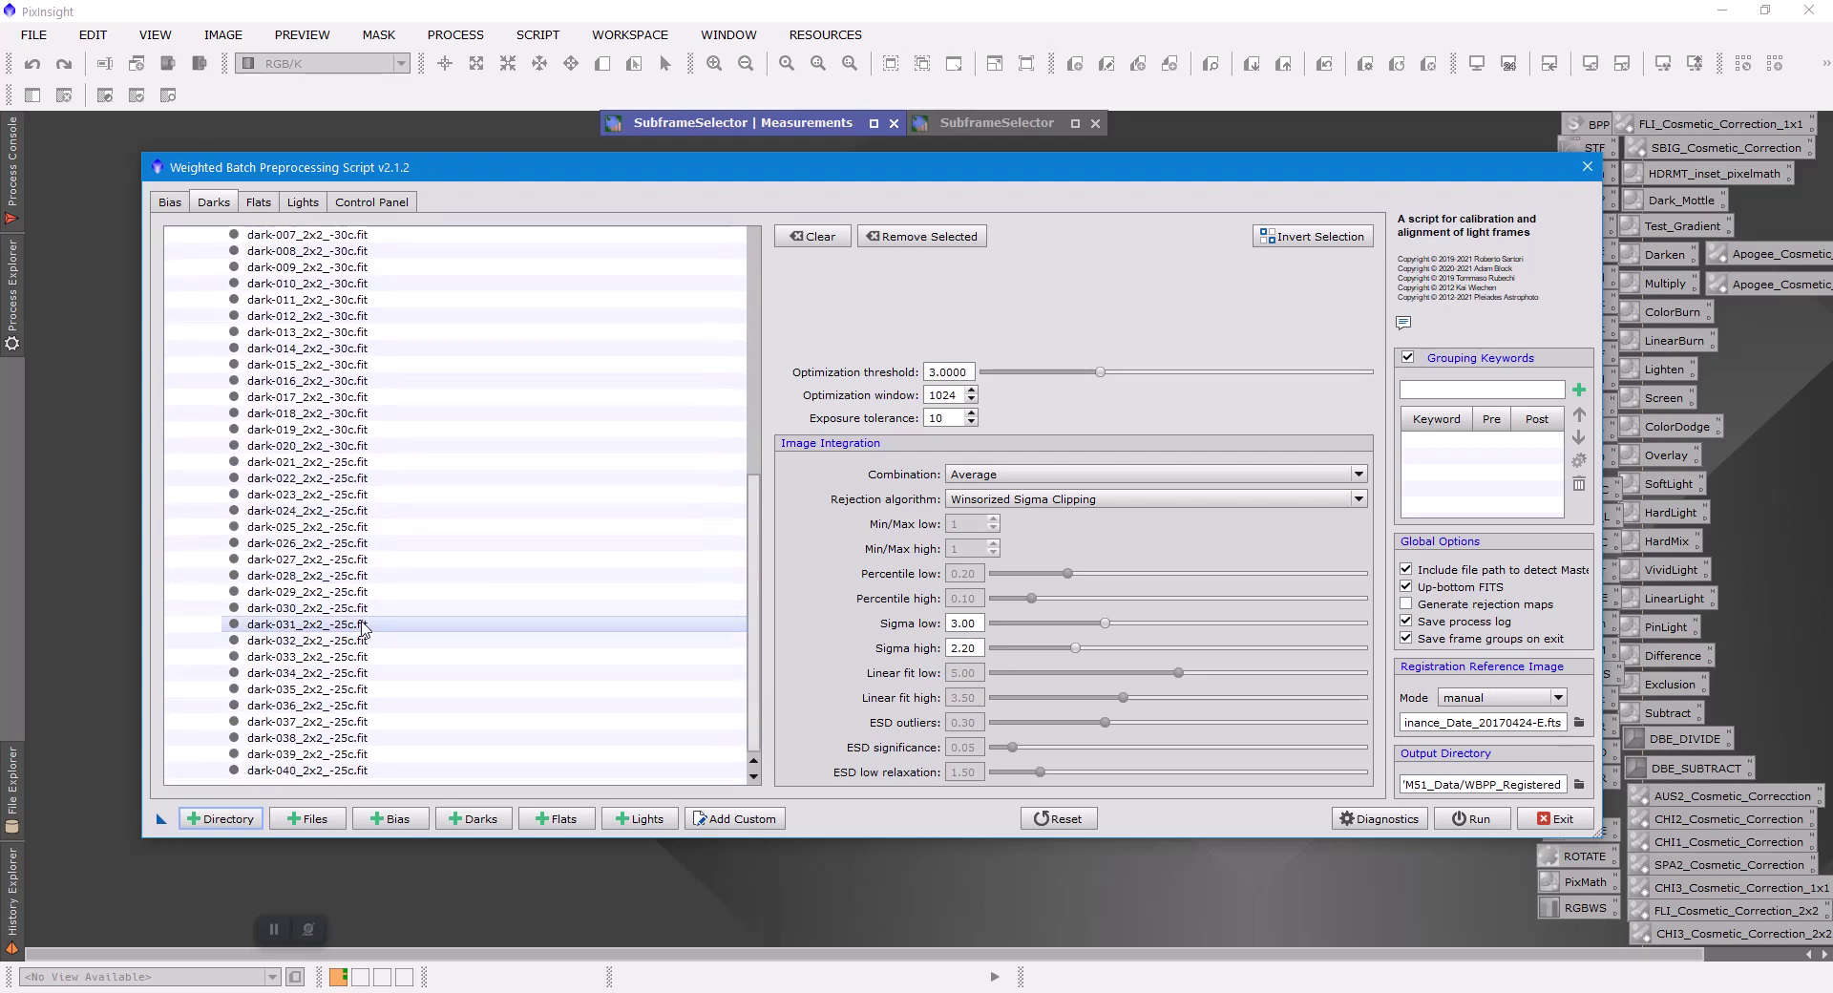
{"action": "scroll", "coordinate": [377, 631], "scroll_direction": "up", "scroll_amount": 10}
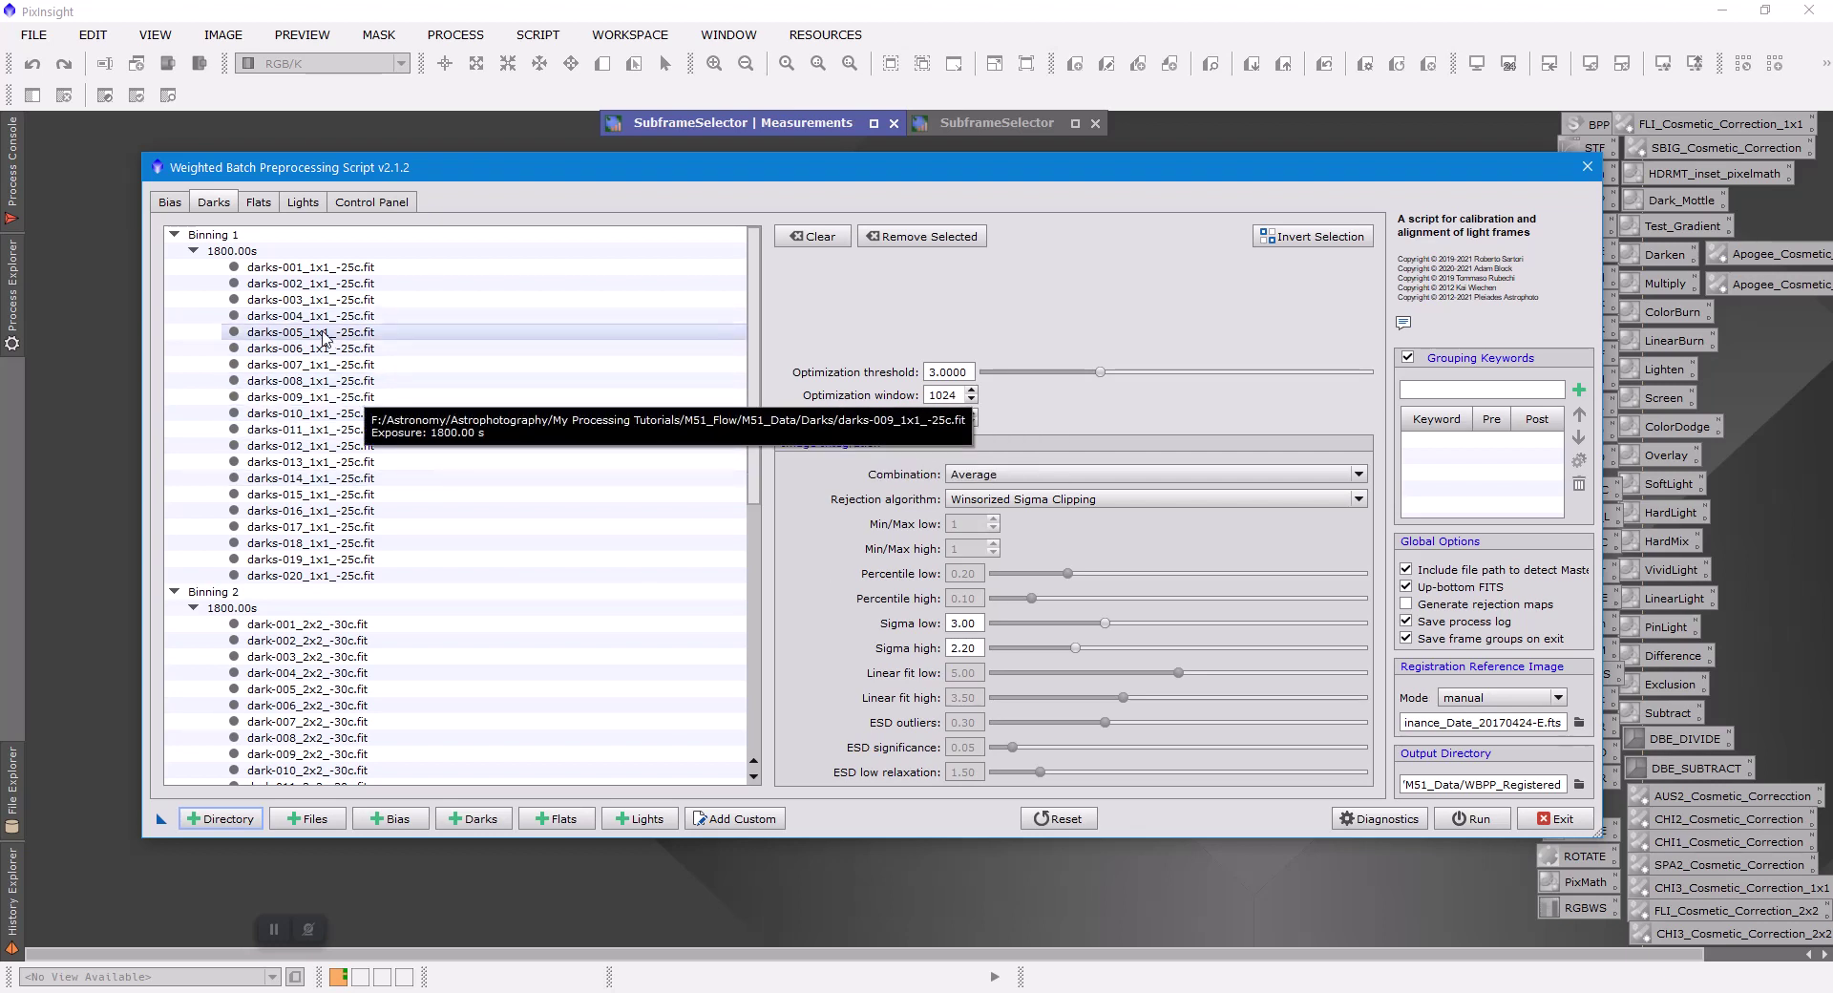
{"action": "left_click", "coordinate": [302, 204]}
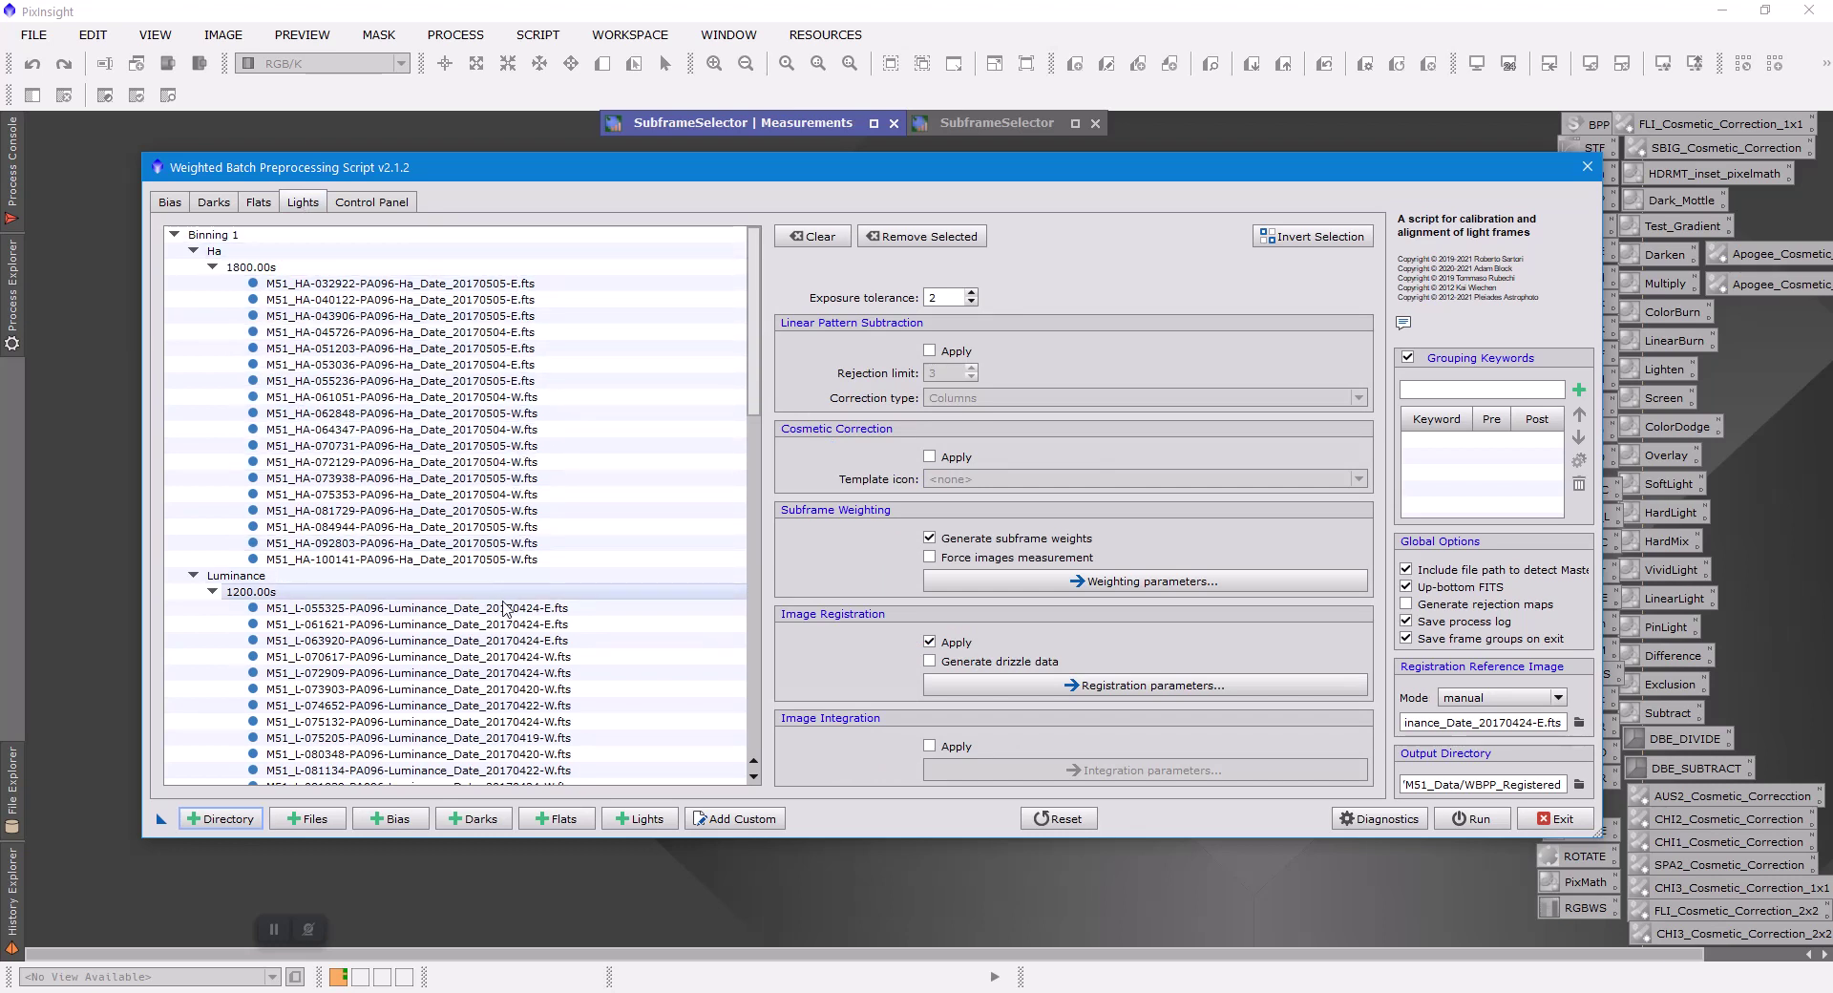
{"action": "scroll", "coordinate": [501, 635], "scroll_direction": "down", "scroll_amount": 1}
{"action": "scroll", "coordinate": [499, 635], "scroll_direction": "up", "scroll_amount": 1}
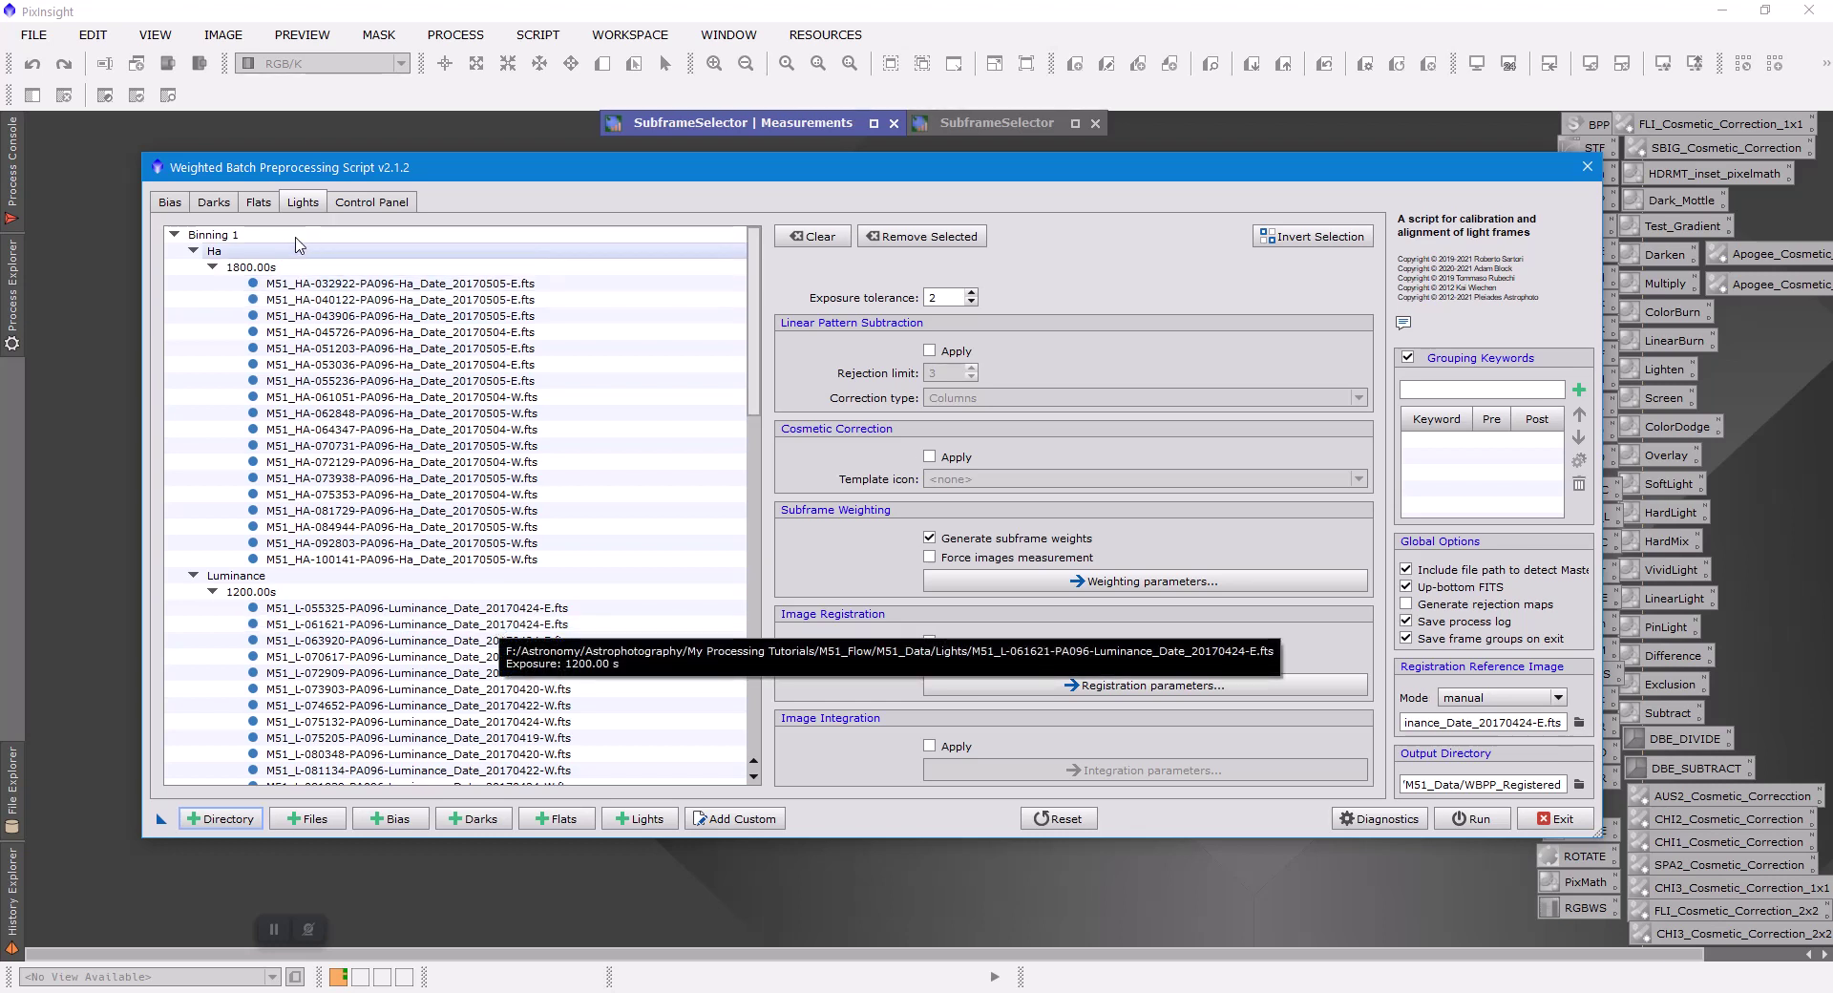
{"action": "left_click", "coordinate": [215, 204]}
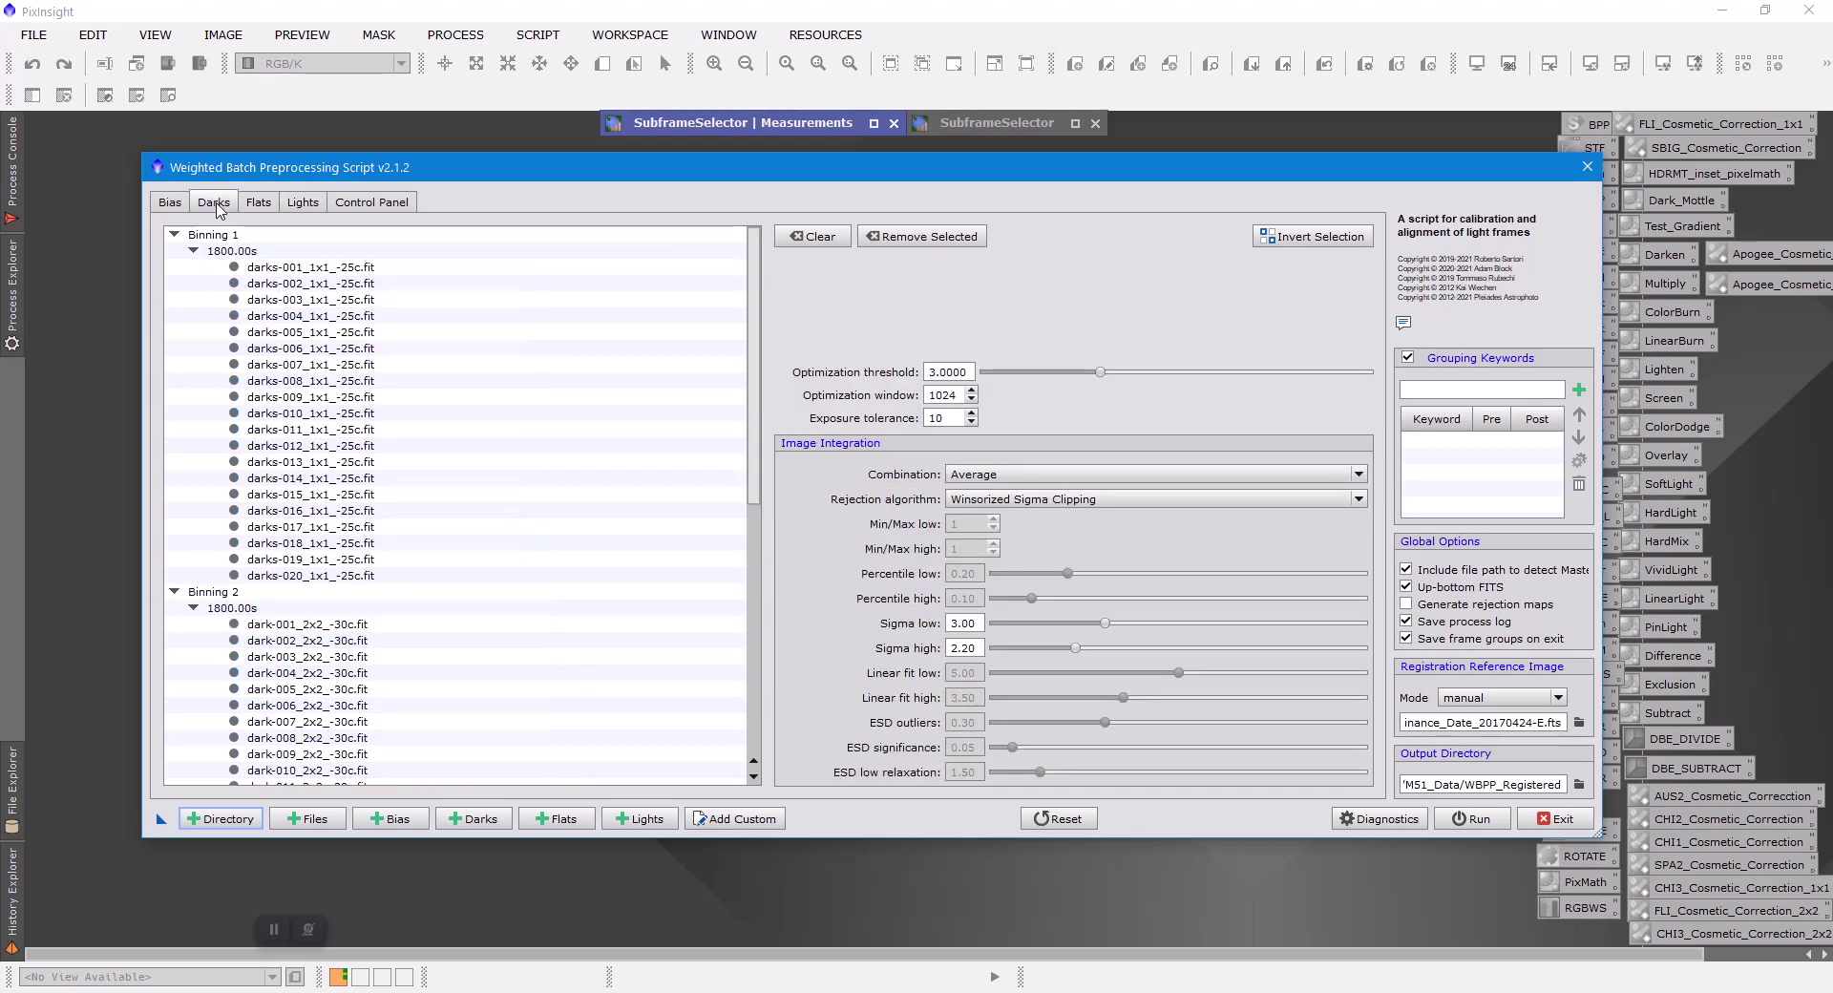
Exit the script and open the blue light frame M51_B-093018-PA096-Blue_Date_20170502-W.fts from the M51_Data Lights folder
{"action": "left_click", "coordinate": [1547, 819]}
{"action": "left_click", "coordinate": [864, 532]}
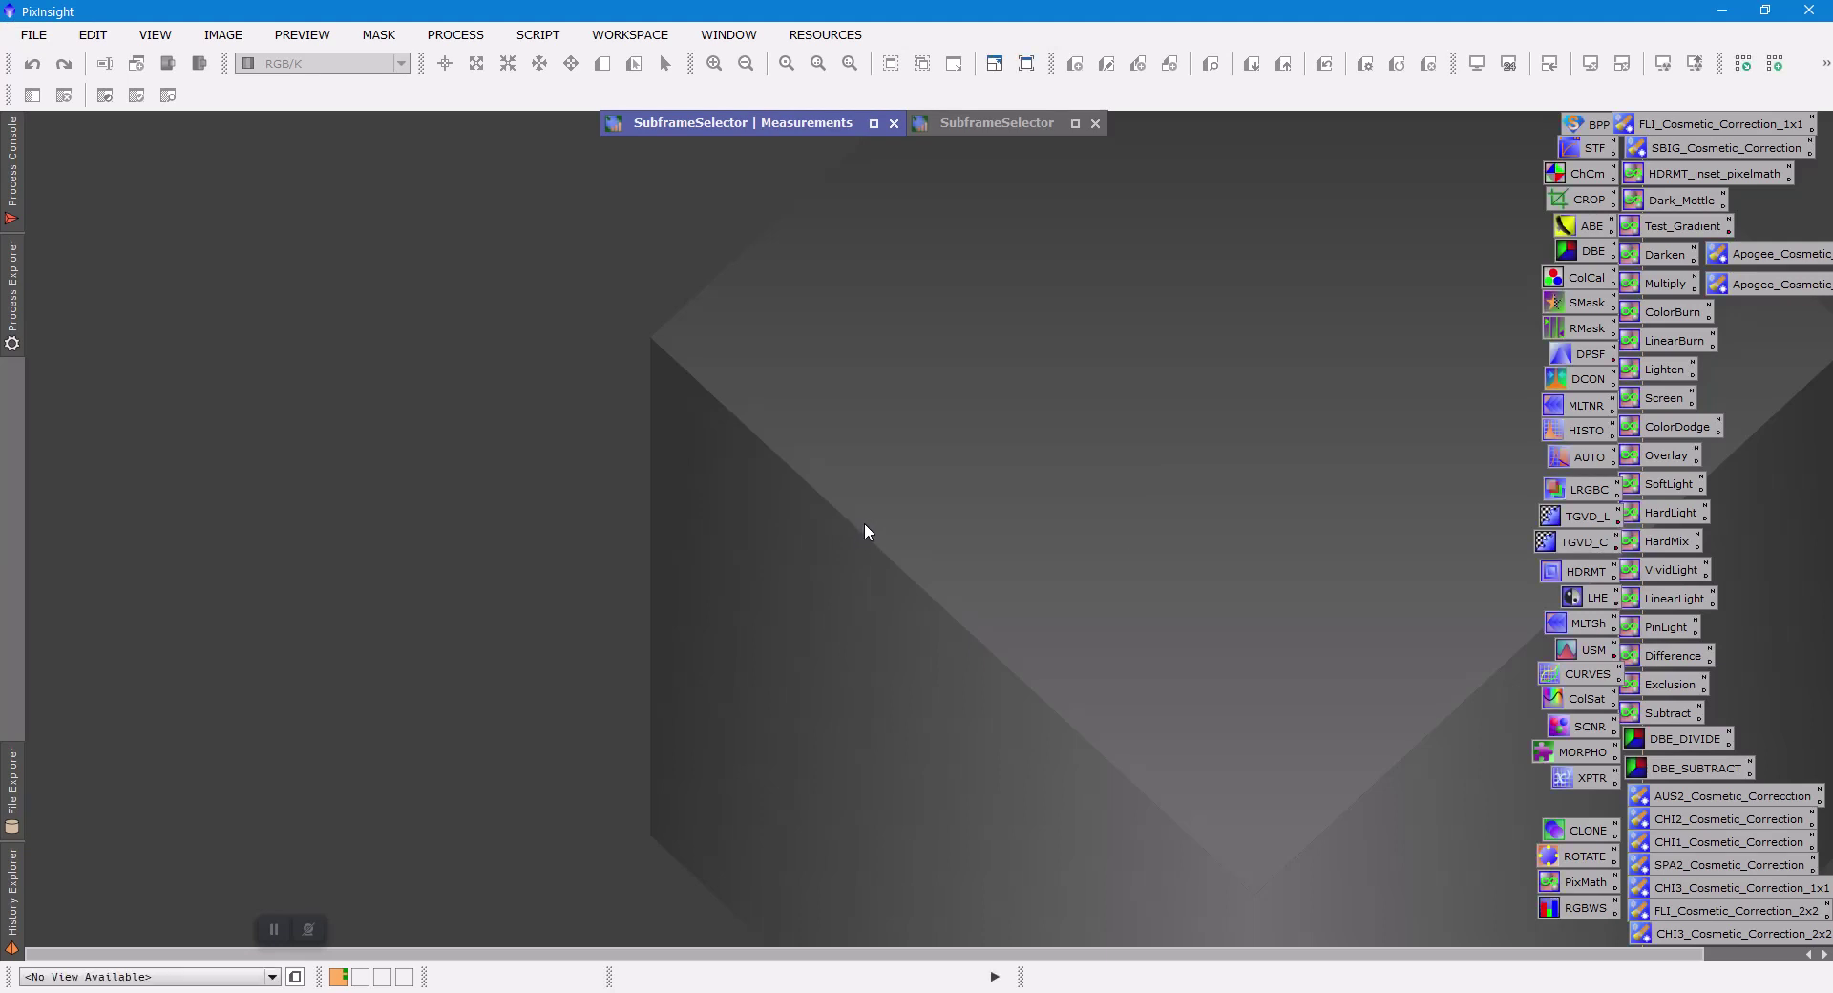
{"action": "left_click", "coordinate": [35, 36]}
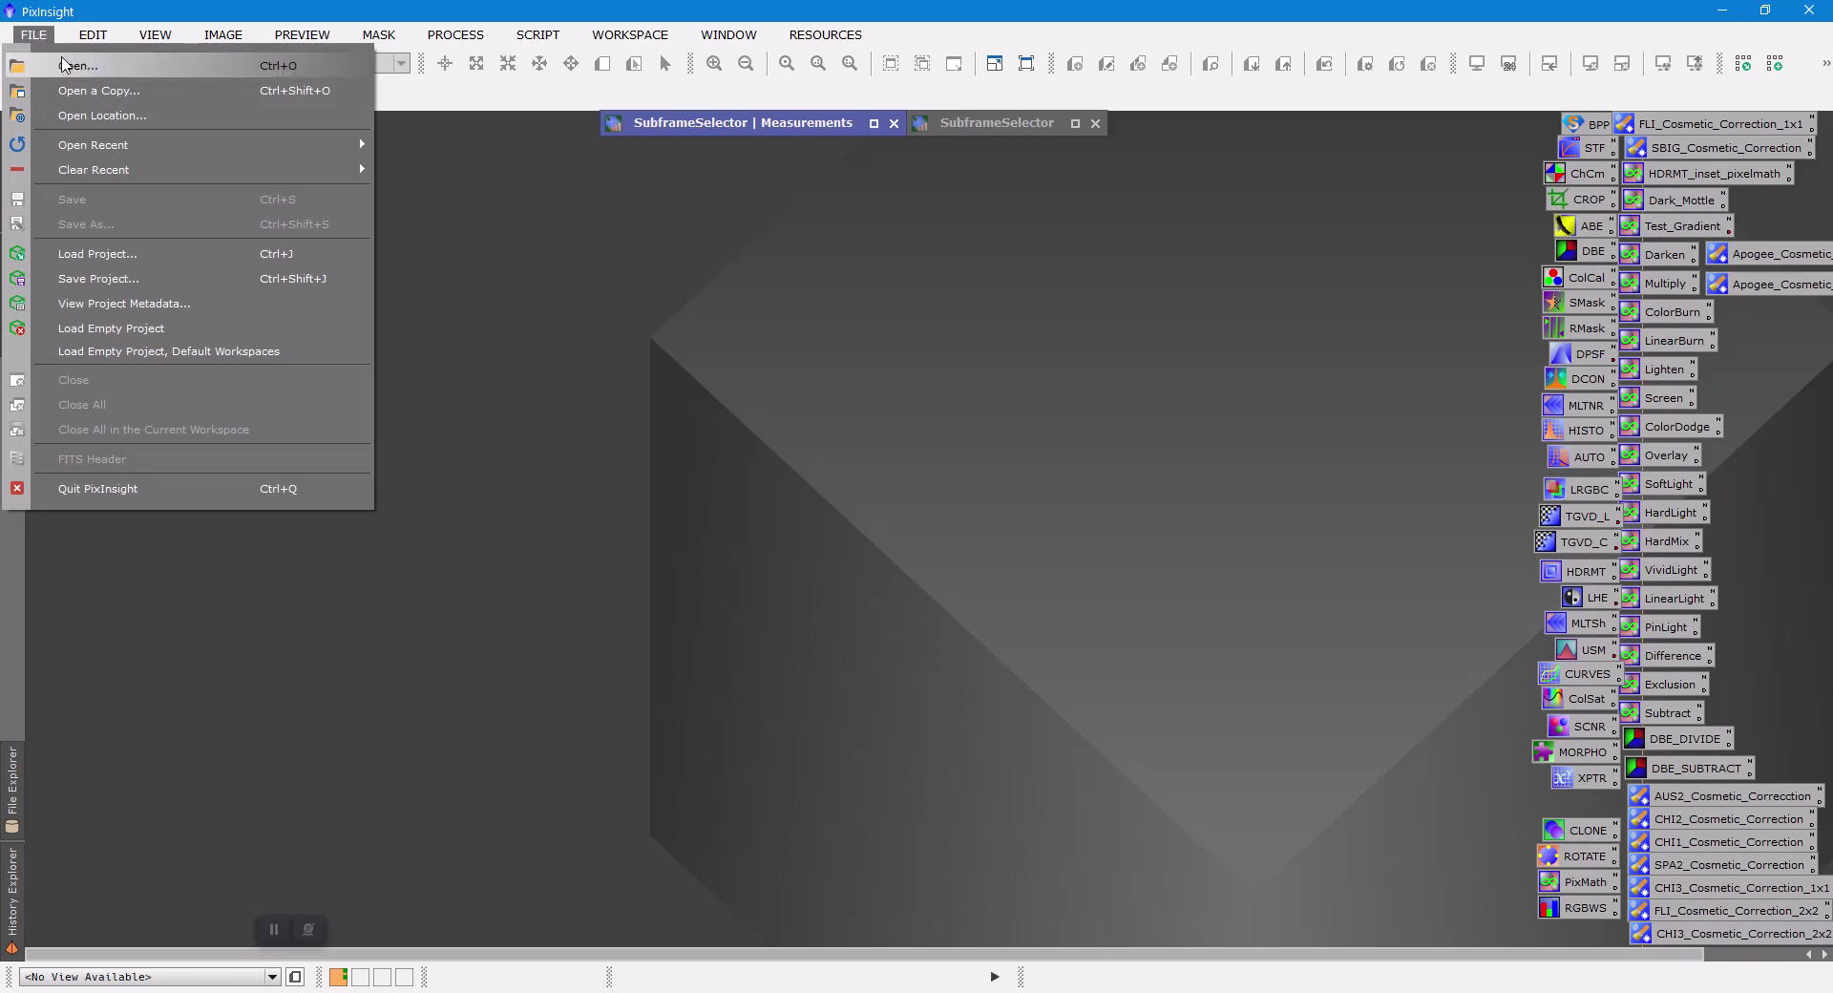
{"action": "left_click", "coordinate": [66, 66]}
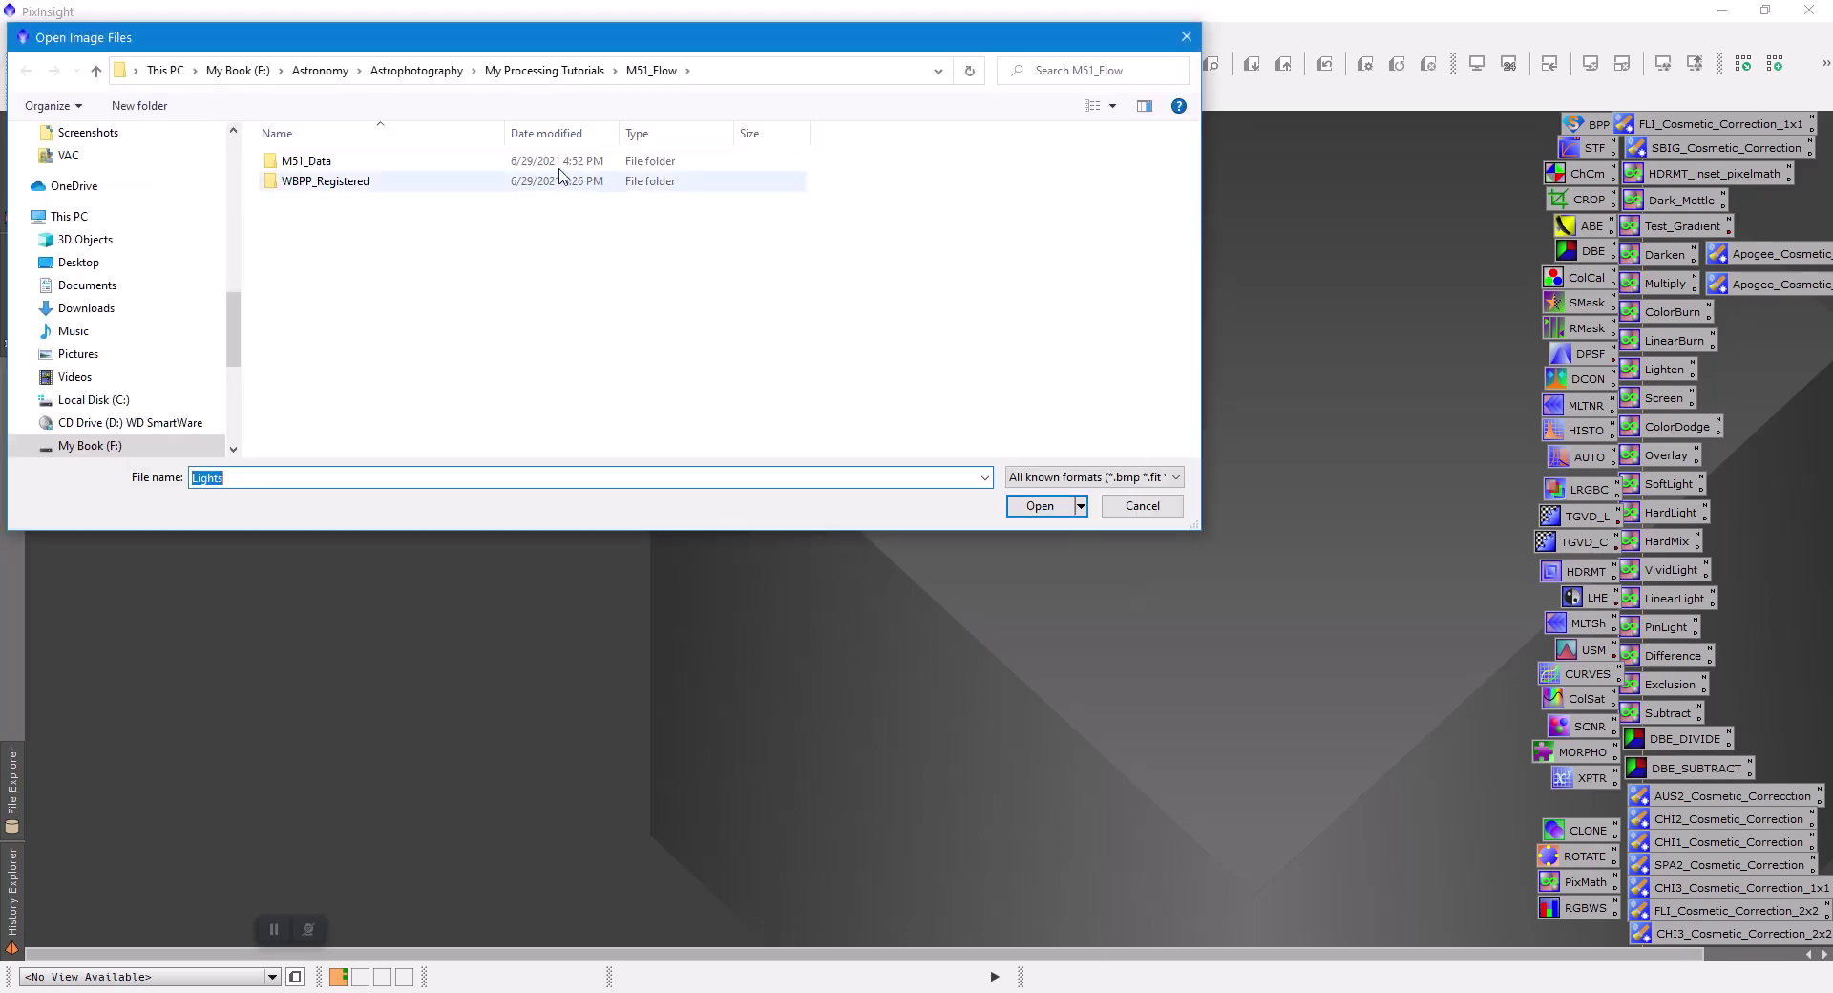
{"action": "double_click", "coordinate": [335, 161]}
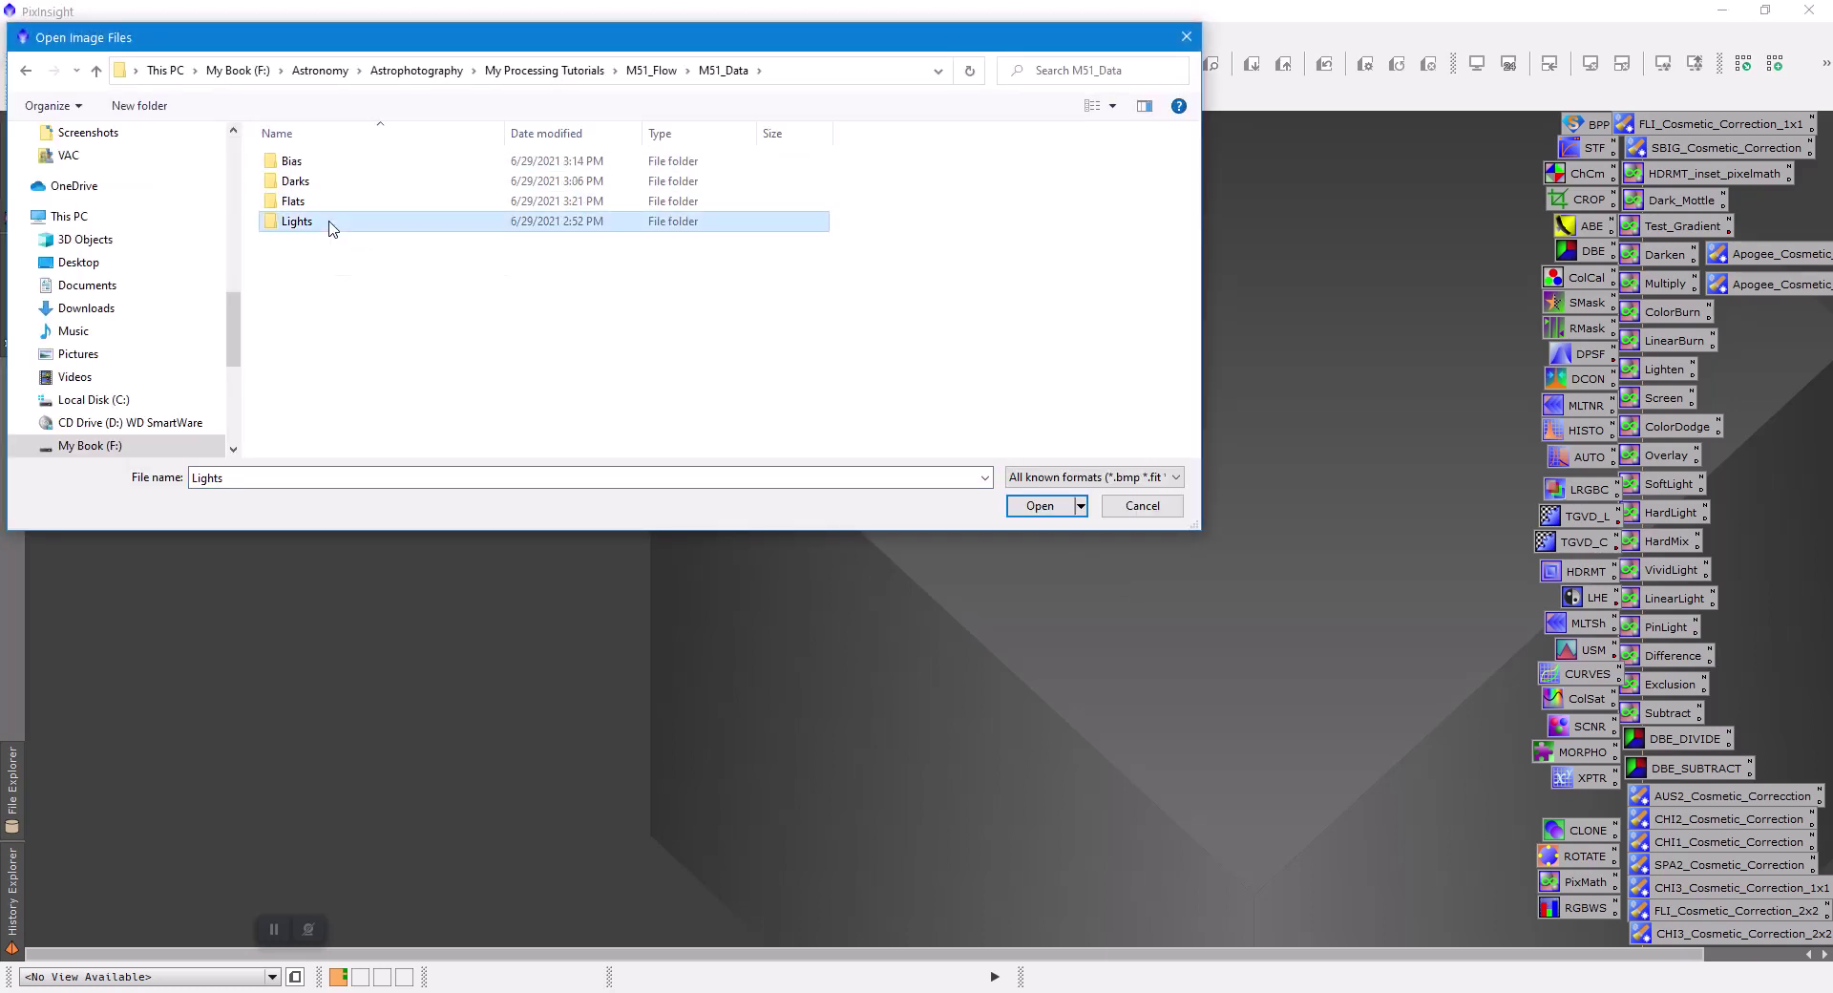
{"action": "double_click", "coordinate": [327, 220]}
{"action": "double_click", "coordinate": [329, 246]}
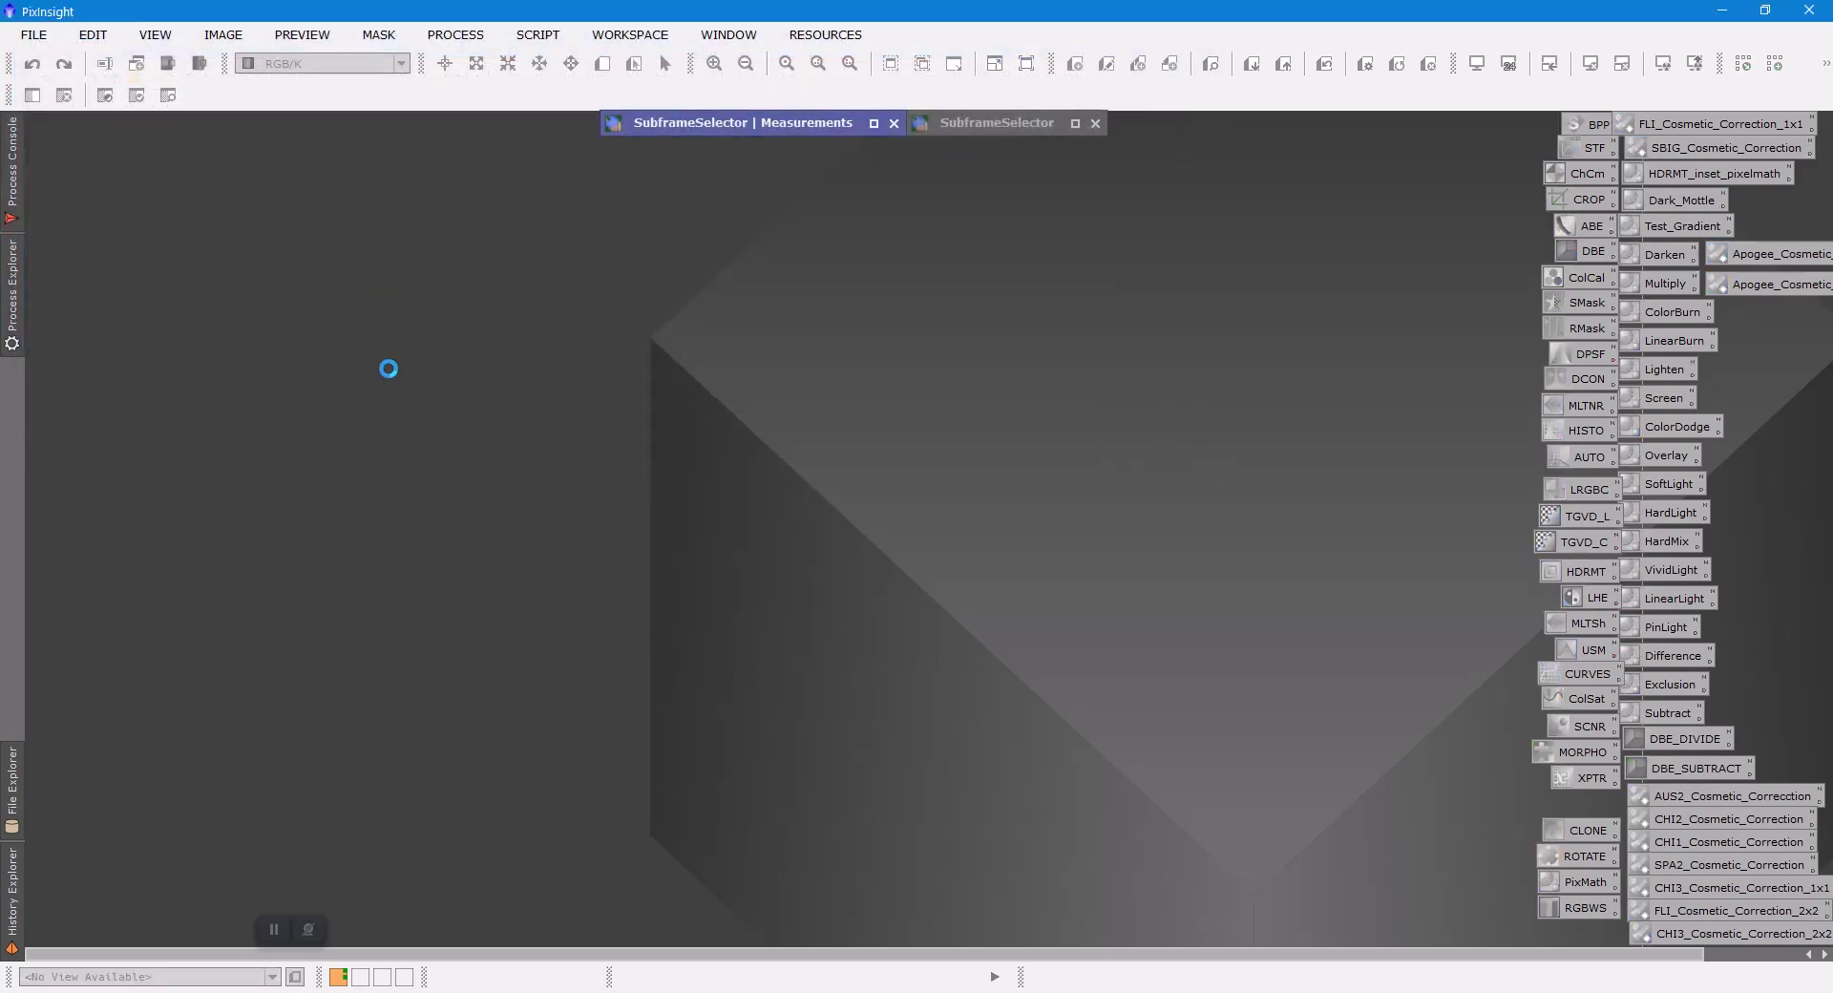
Inspect the blue frame's FITS header for the temperature setpoint keyword, and close both the header and the image
{"action": "left_click", "coordinate": [34, 36]}
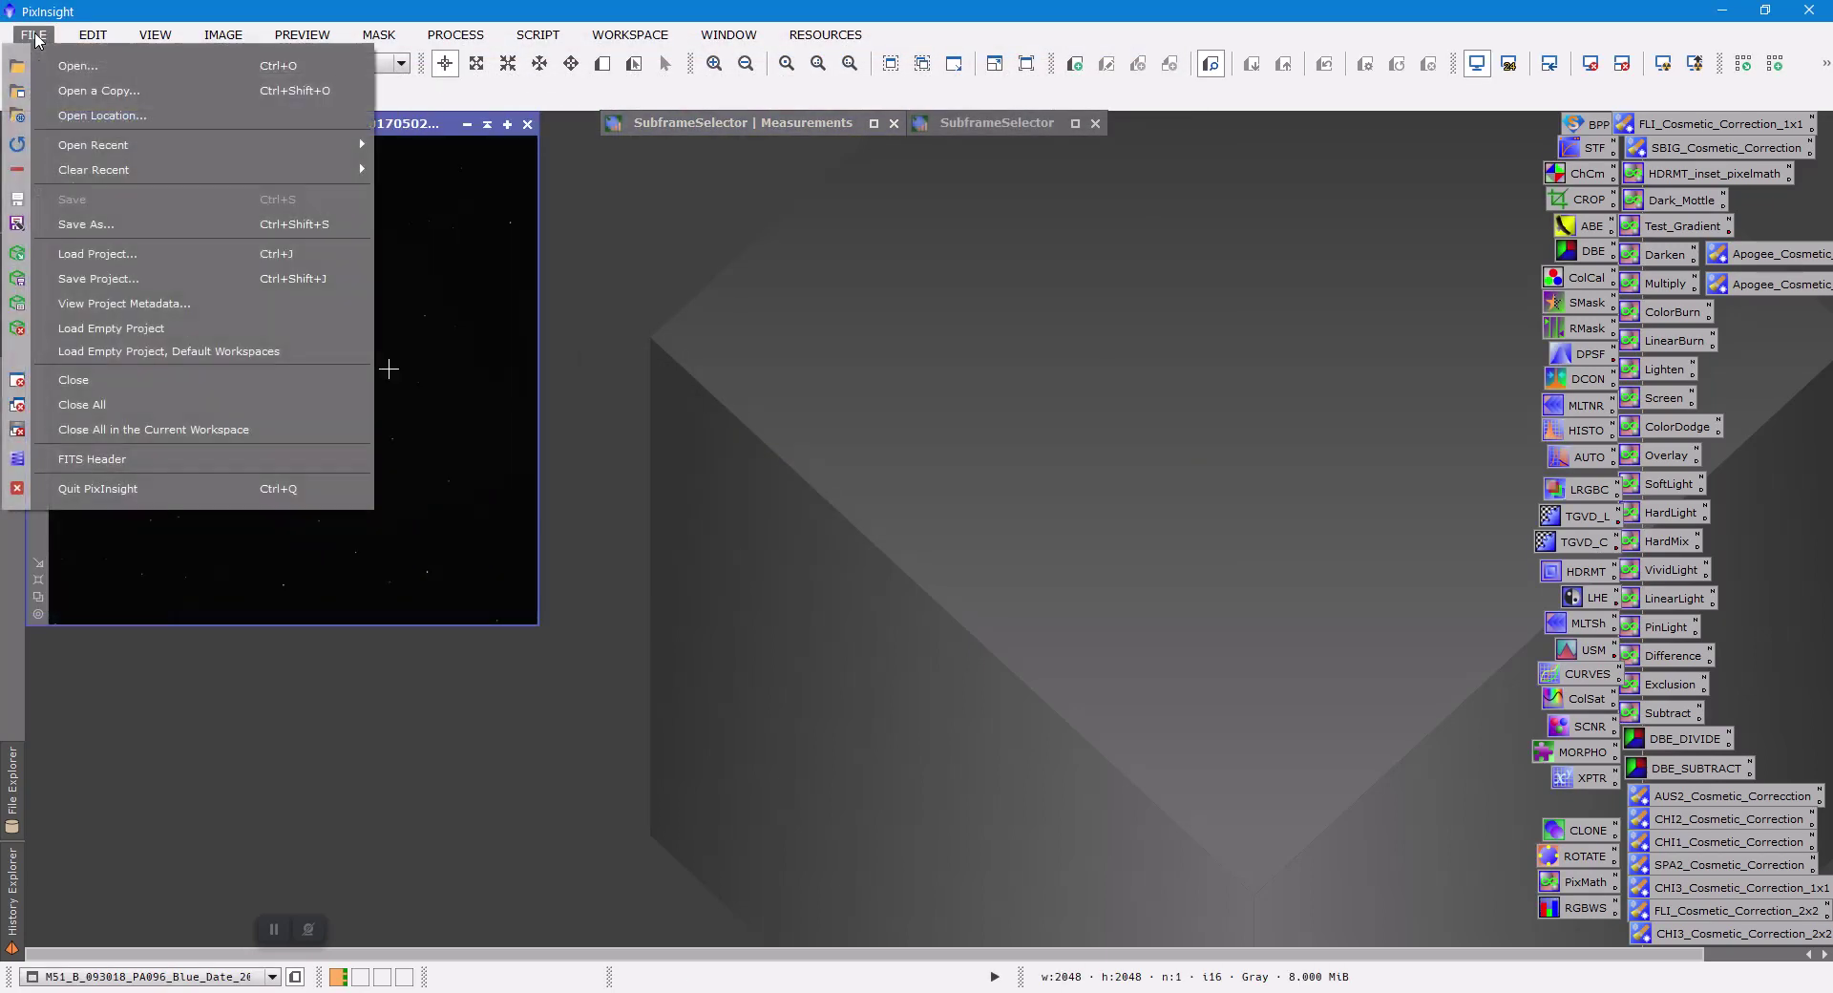
{"action": "left_click", "coordinate": [91, 460]}
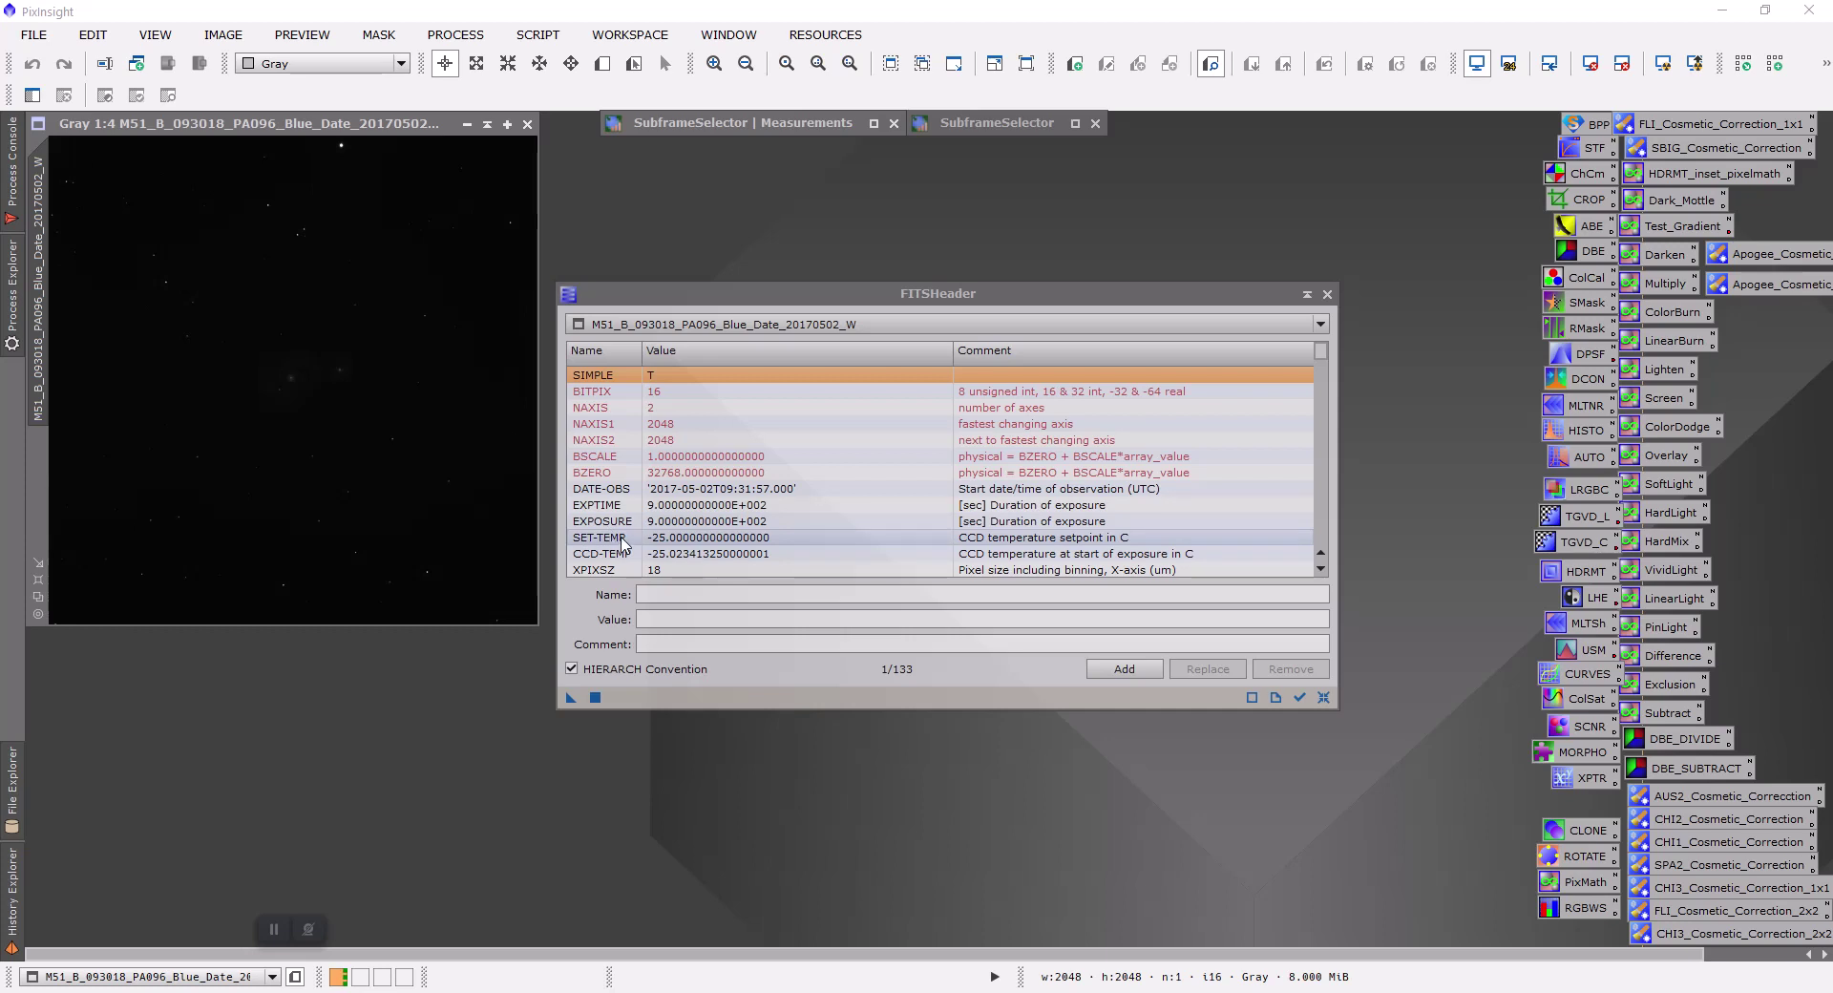
{"action": "left_click", "coordinate": [1327, 294]}
{"action": "left_click", "coordinate": [528, 124]}
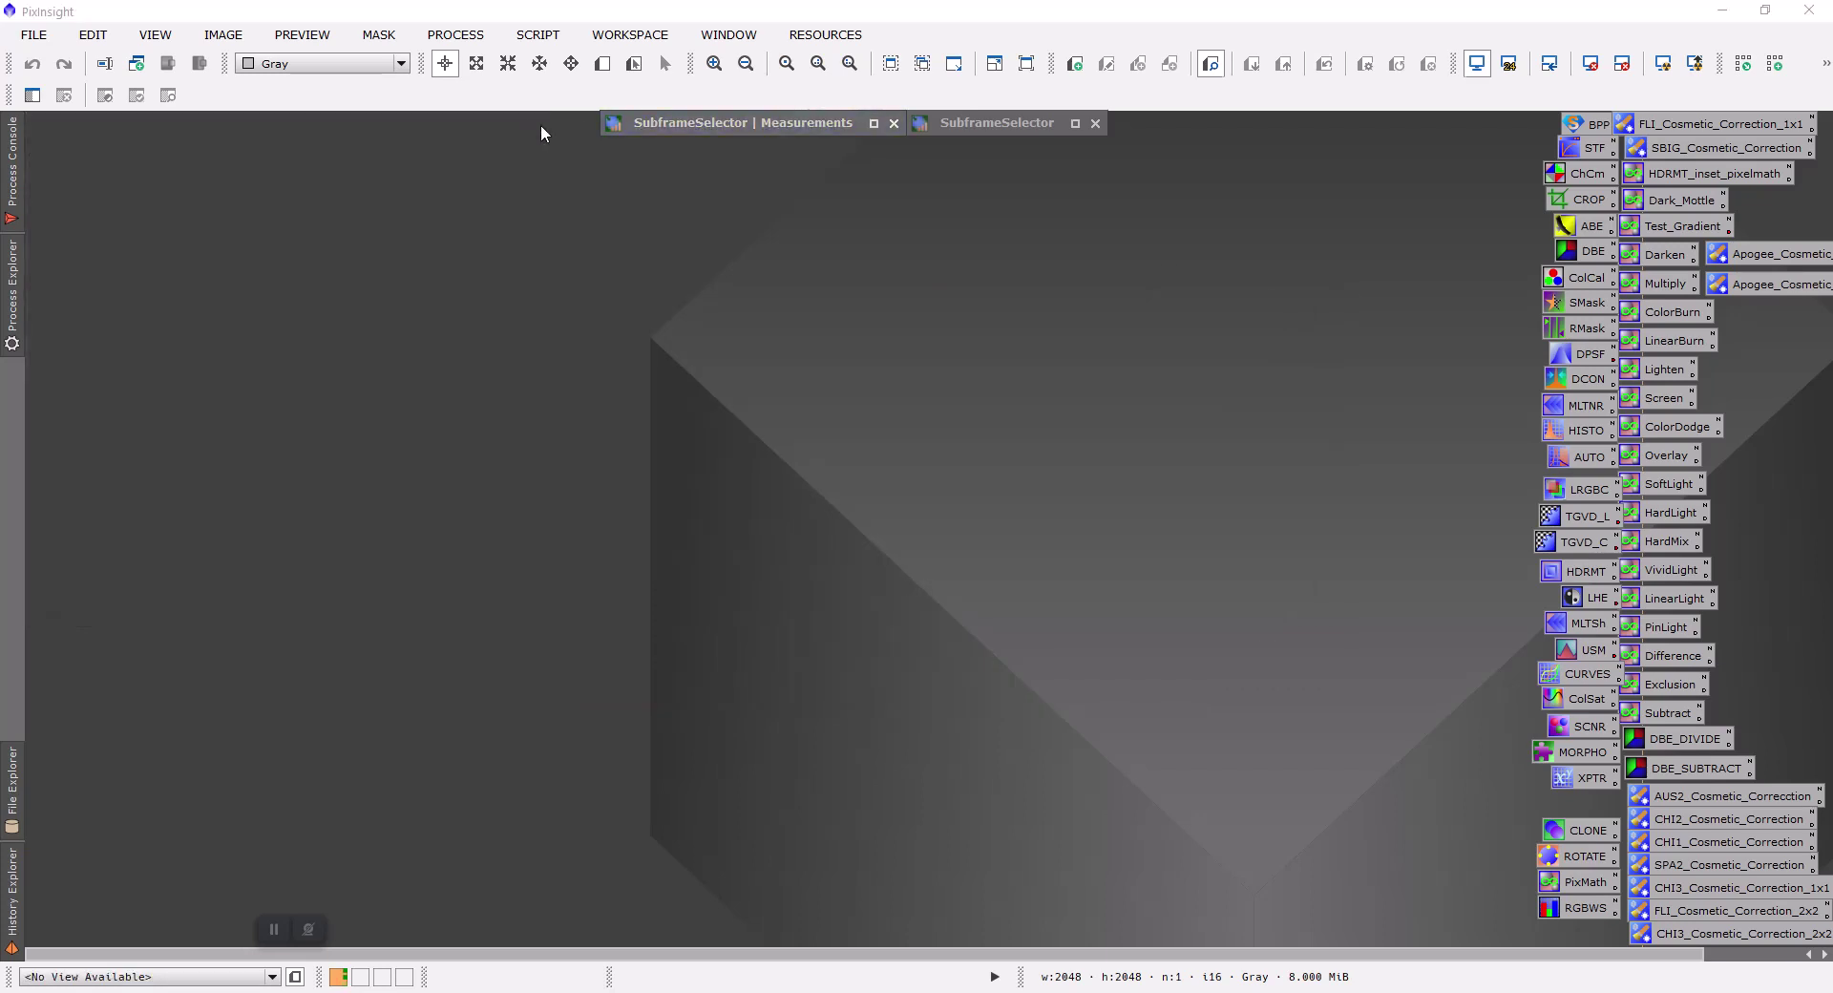
Reopen the WeightedBatchPreprocessing script and widen its window to fit the frame table columns
{"action": "left_click", "coordinate": [538, 35]}
{"action": "mouse_move", "coordinate": [592, 65]}
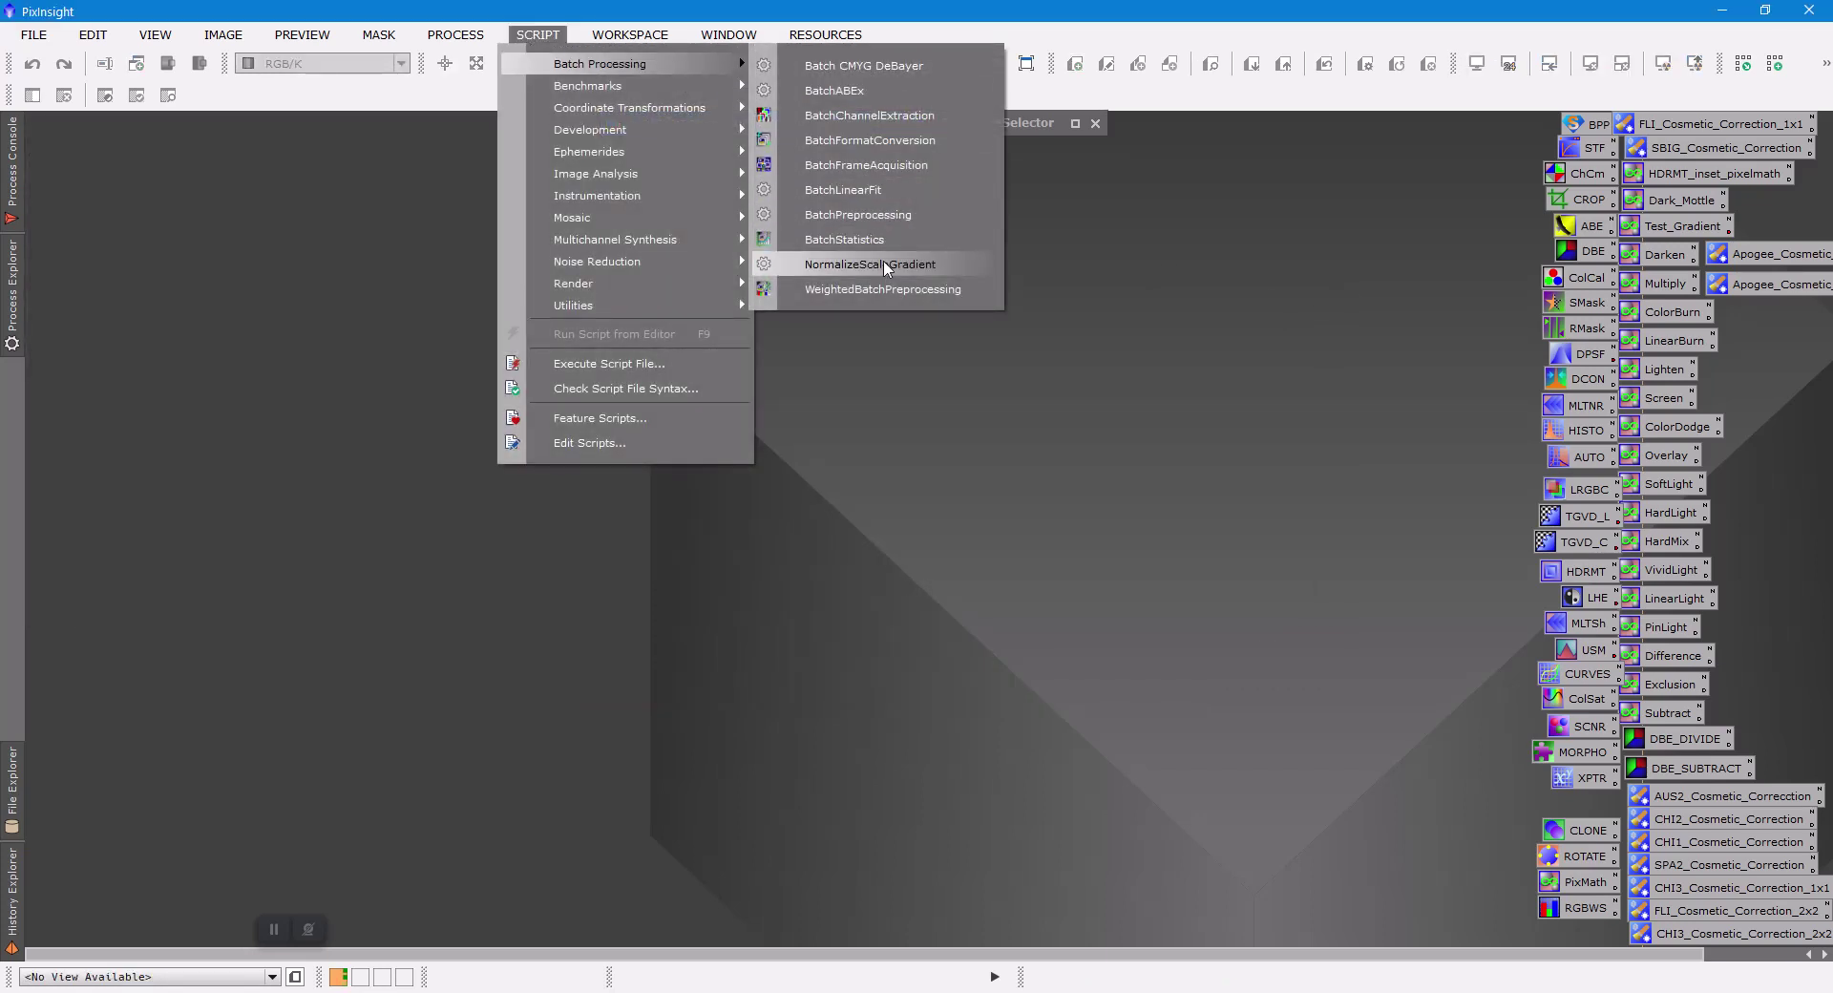
{"action": "left_click", "coordinate": [879, 289]}
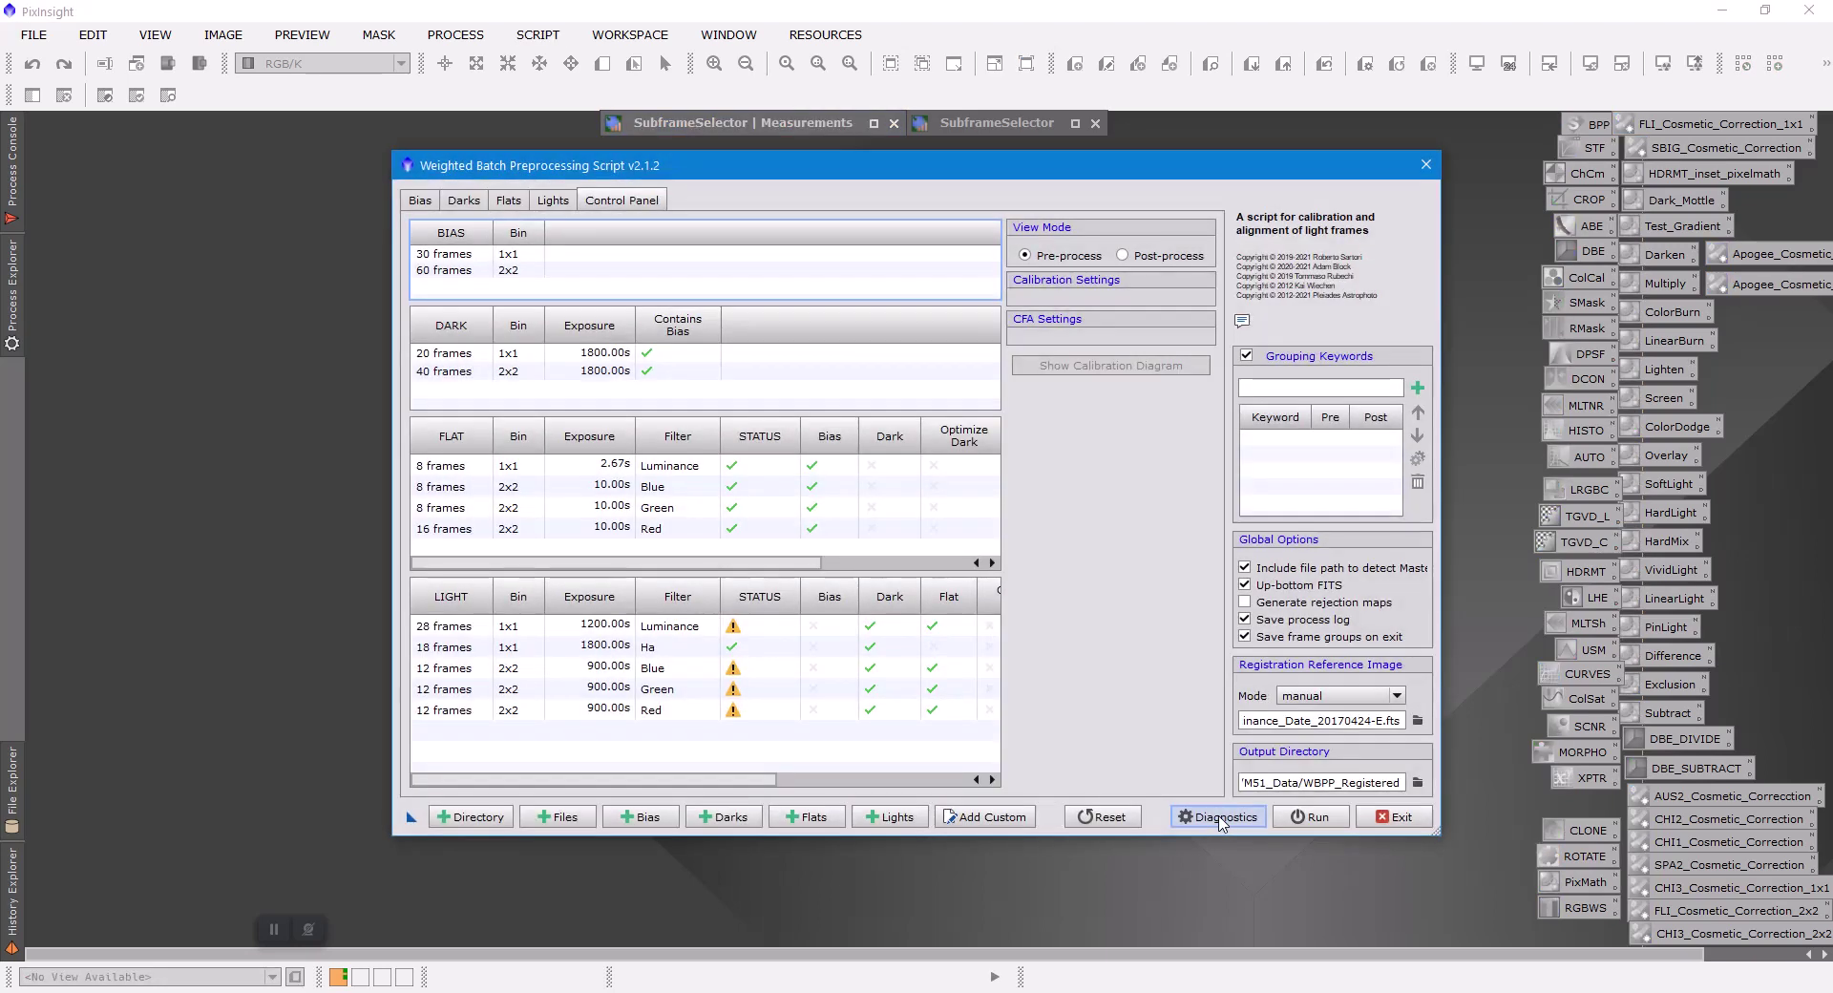
{"action": "left_click_drag", "start_coordinate": [853, 169], "coordinate": [629, 170]}
{"action": "left_click_drag", "start_coordinate": [1218, 840], "coordinate": [1567, 857]}
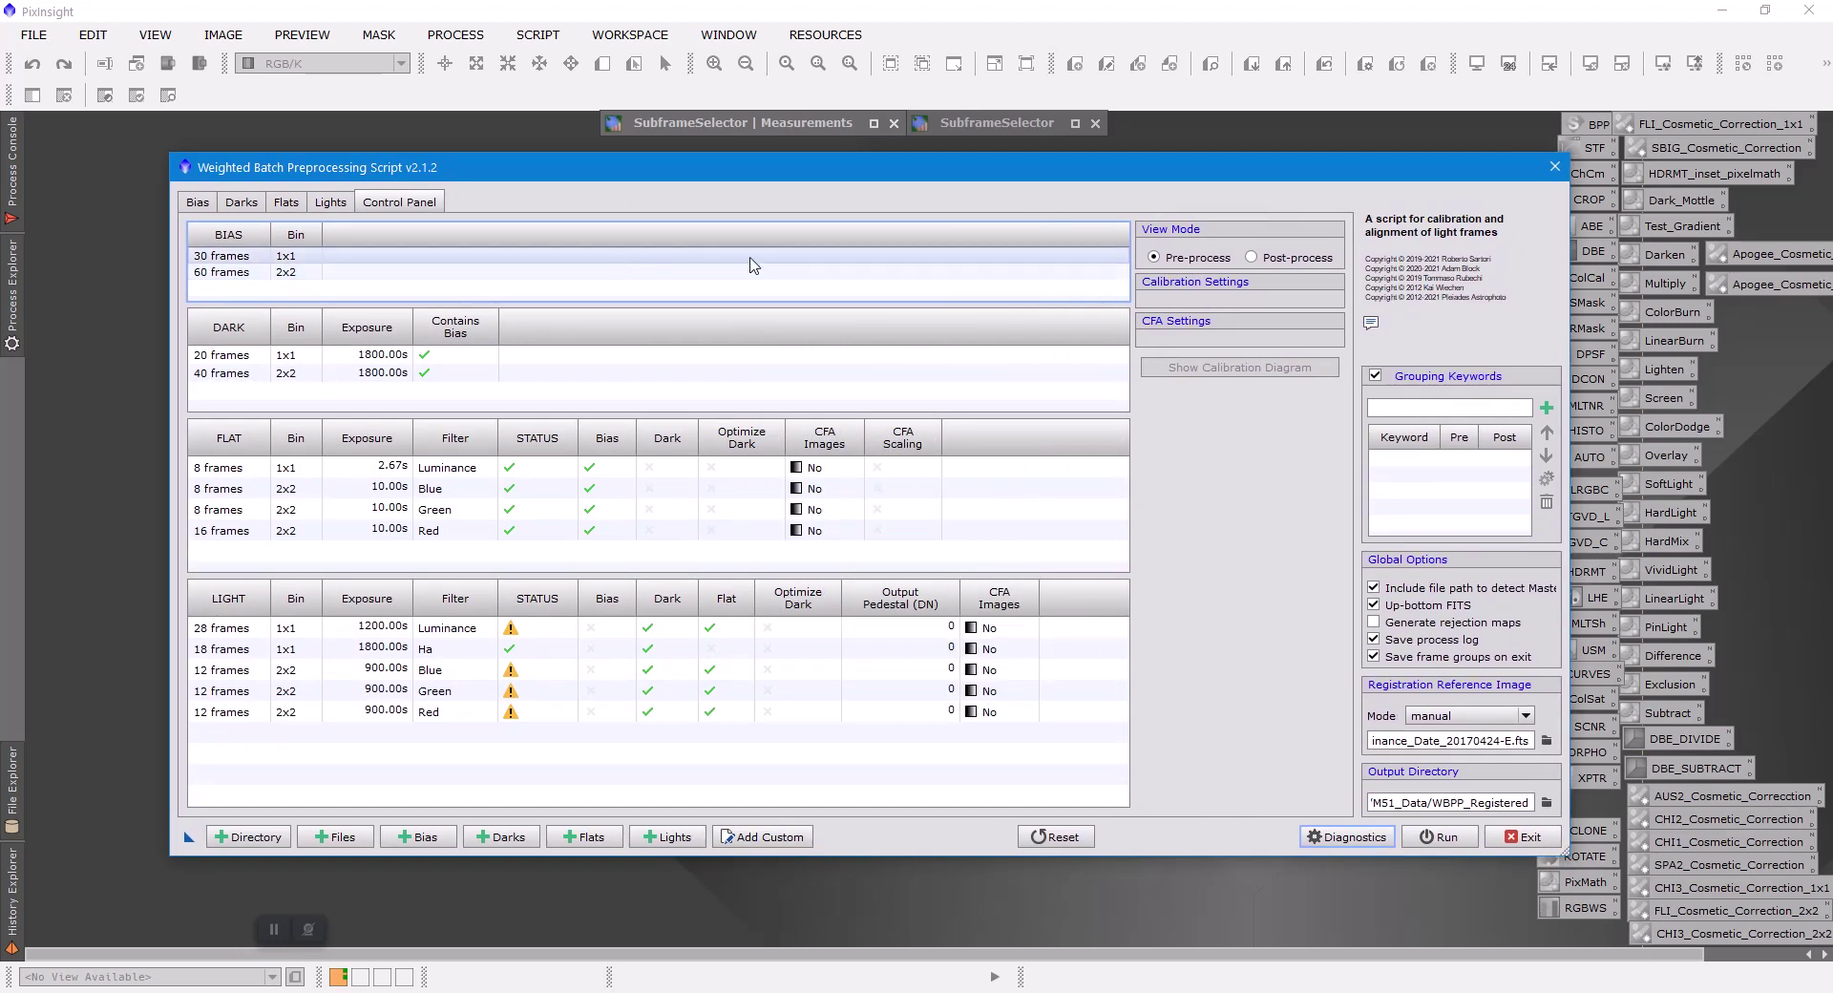
Add SET-TEMP as a grouping keyword and check how the light frames are grouped by it
{"action": "left_click", "coordinate": [1425, 418]}
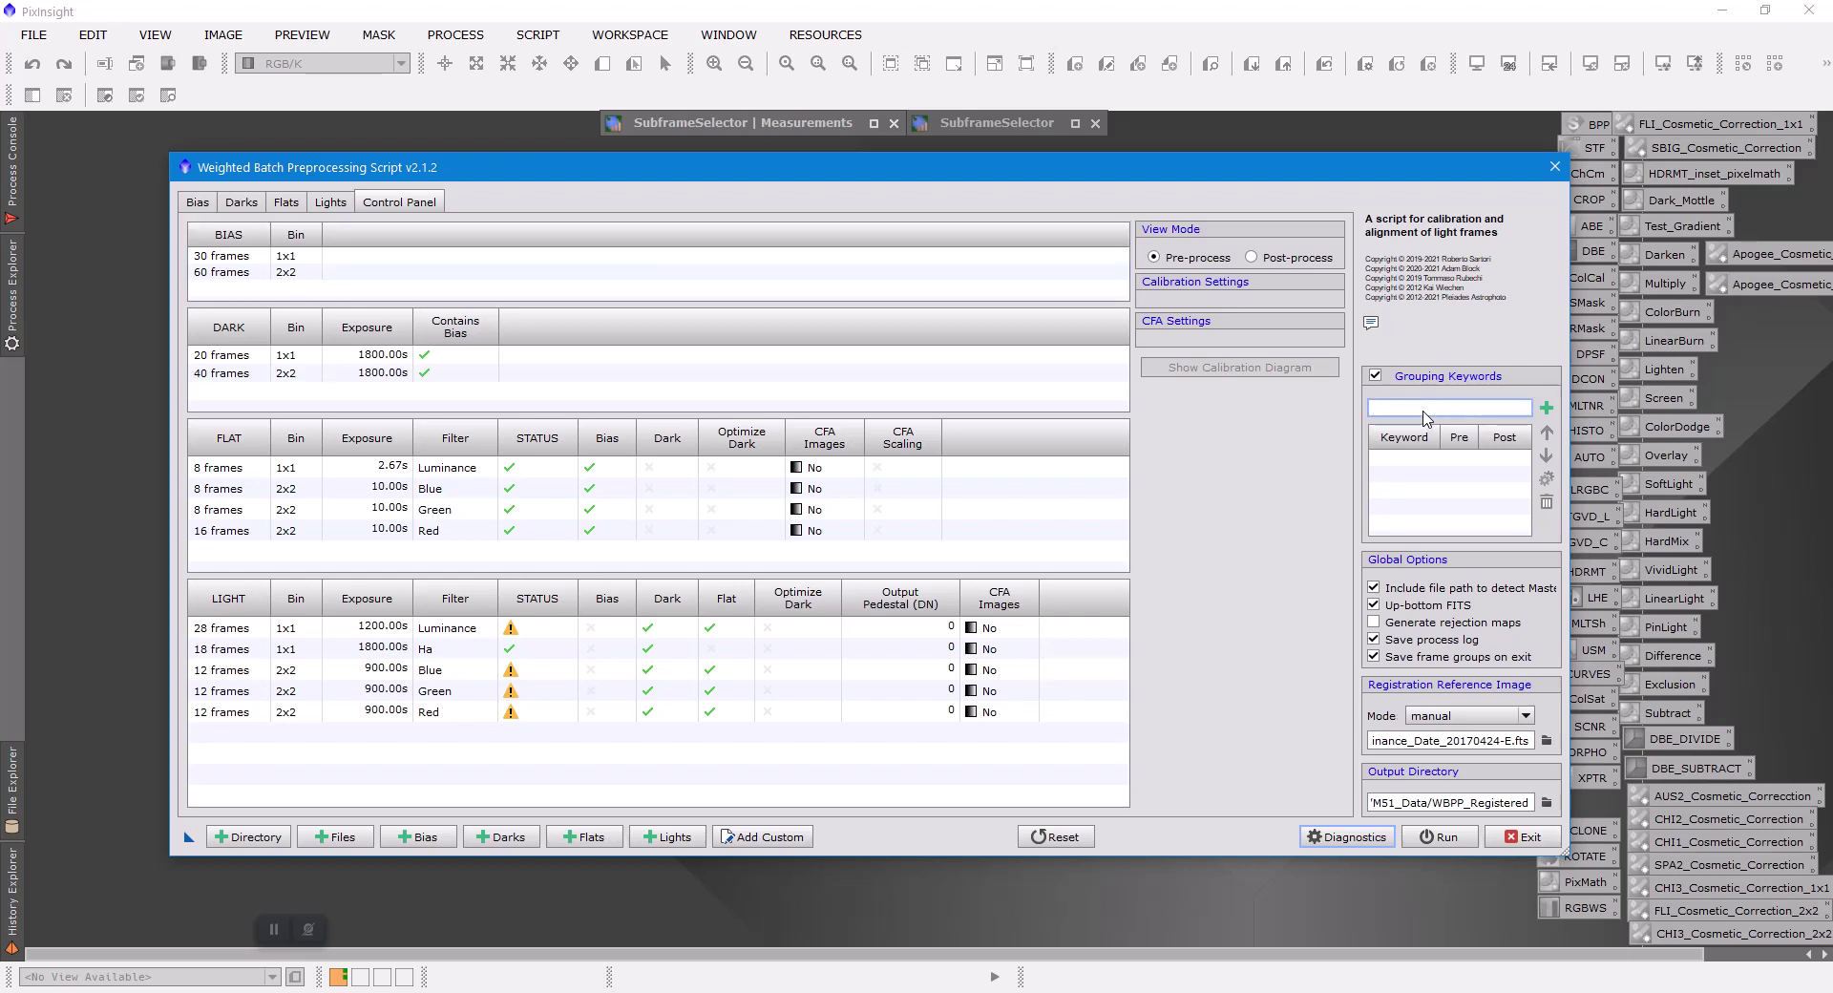
{"action": "type", "text": "SET-TEMP"}
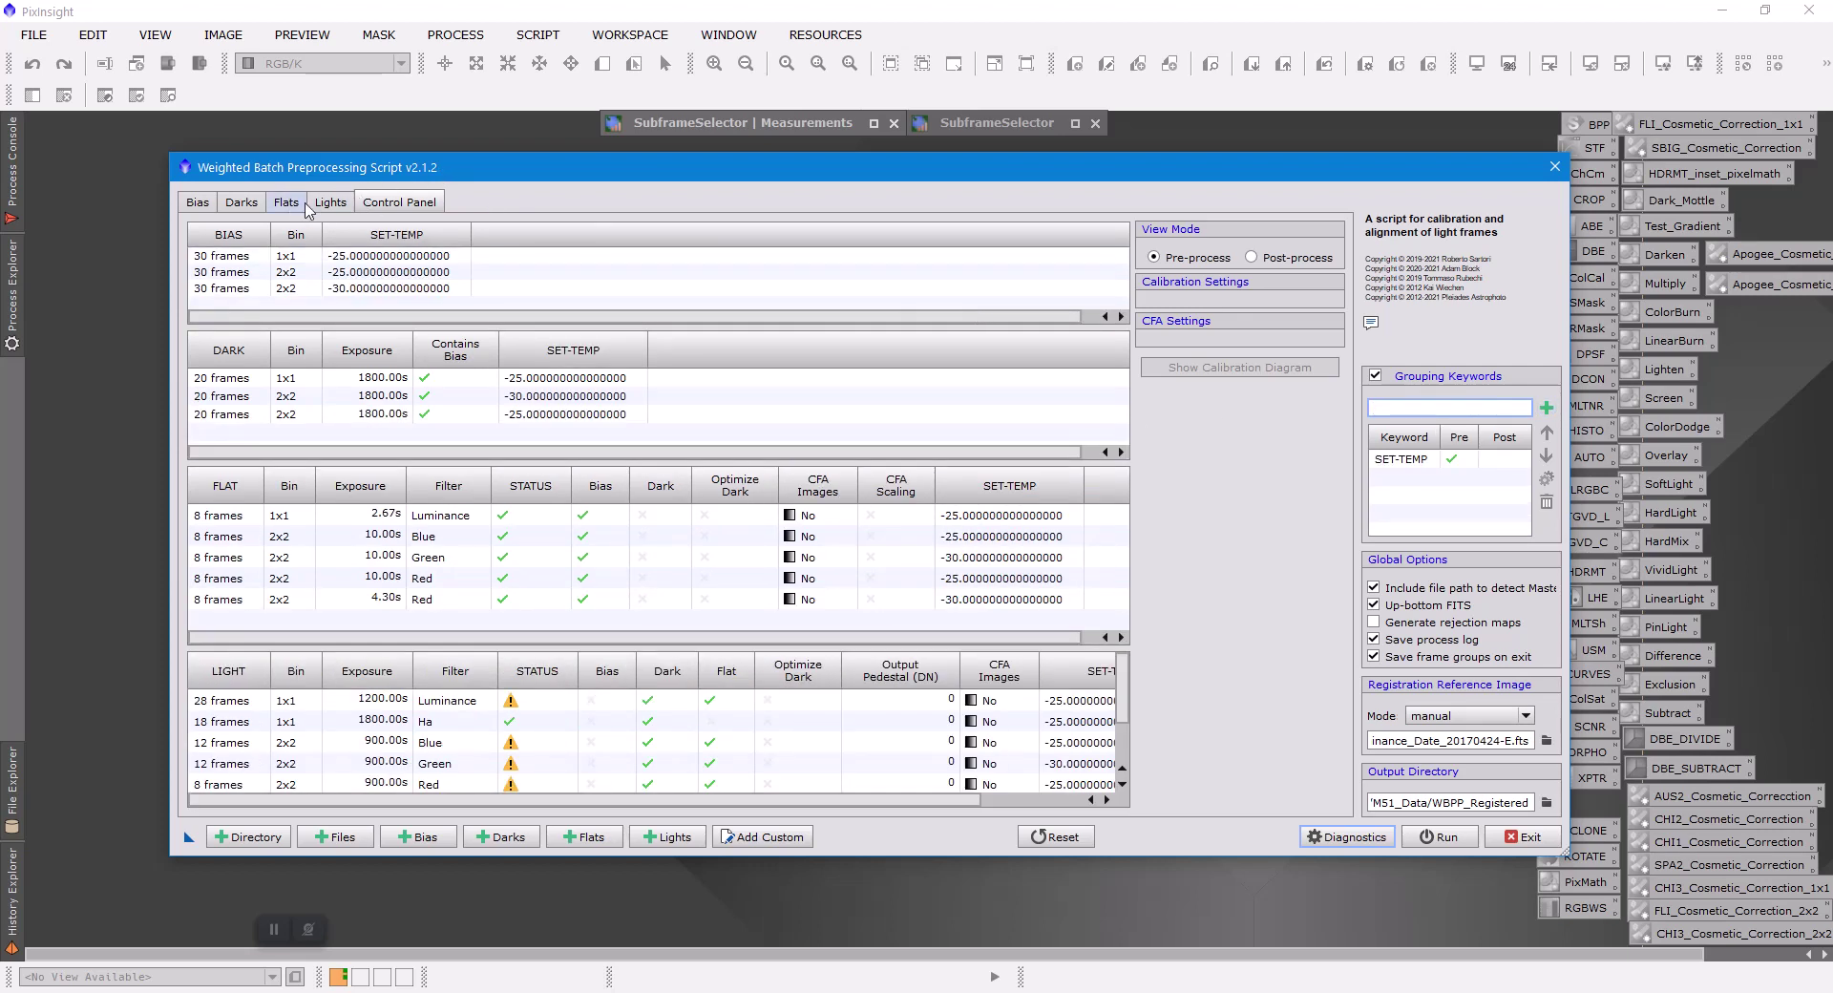
{"action": "left_click", "coordinate": [327, 206]}
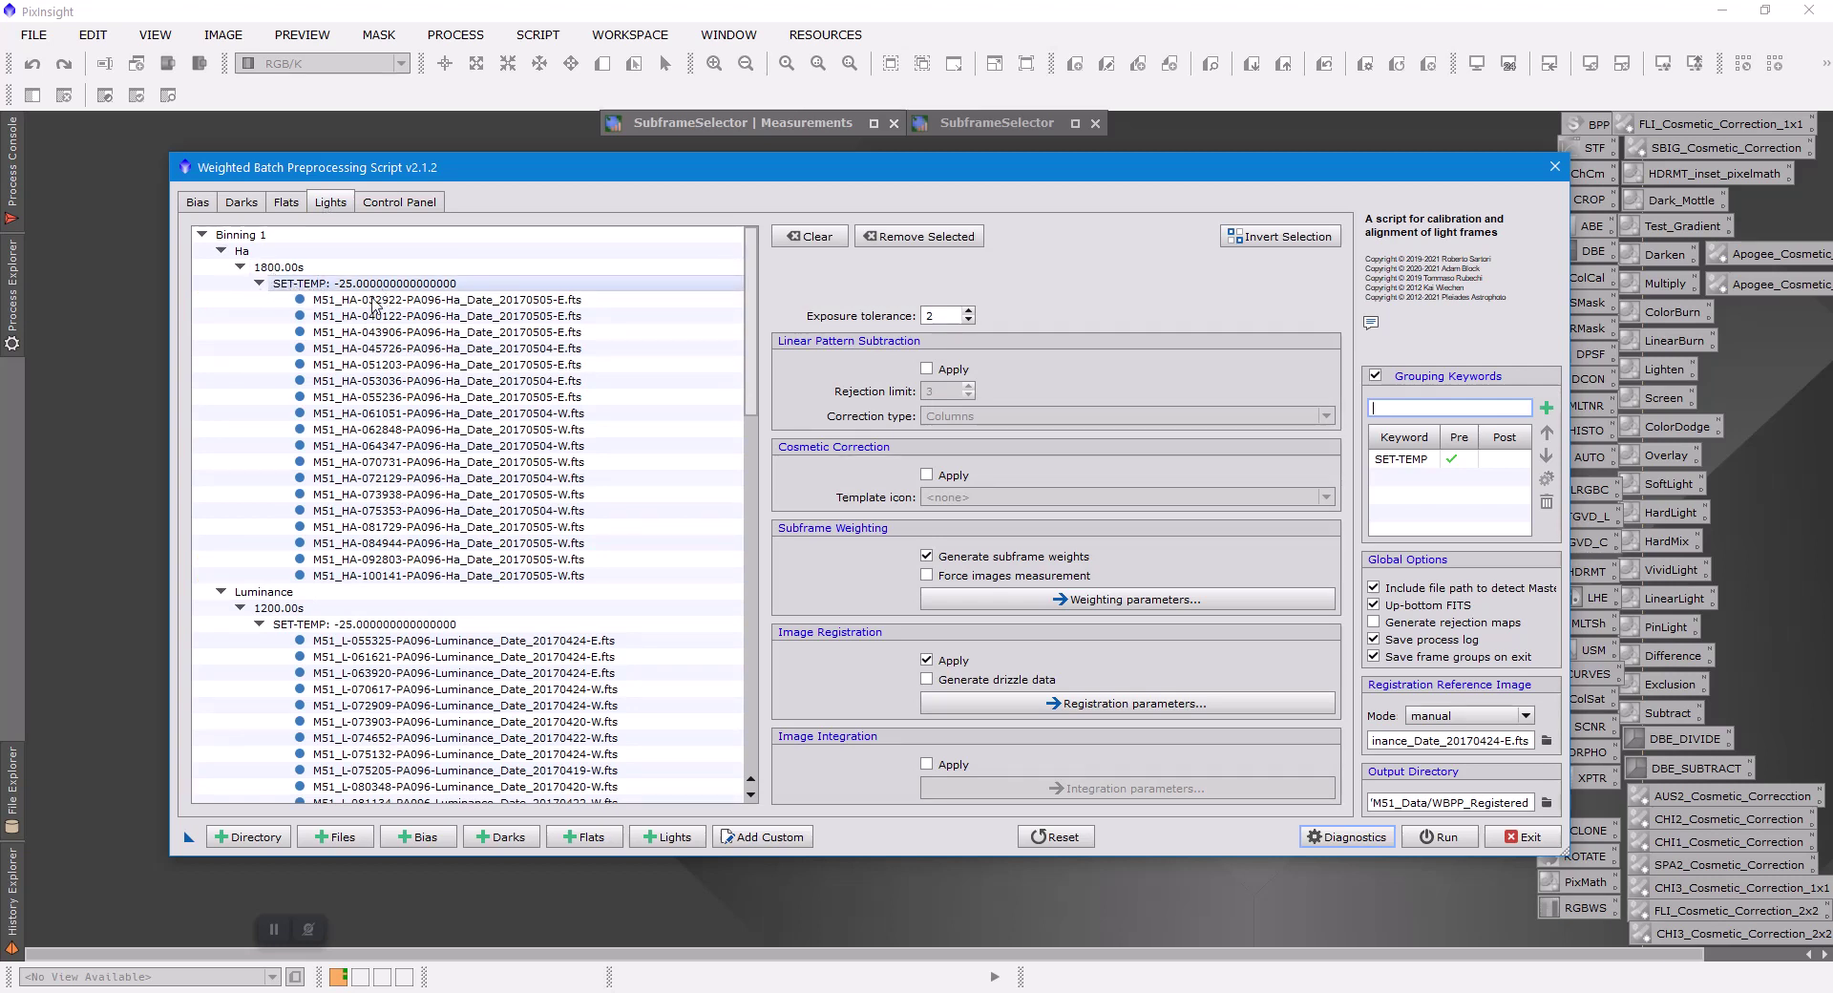
{"action": "scroll", "coordinate": [372, 533], "scroll_direction": "down", "scroll_amount": 3}
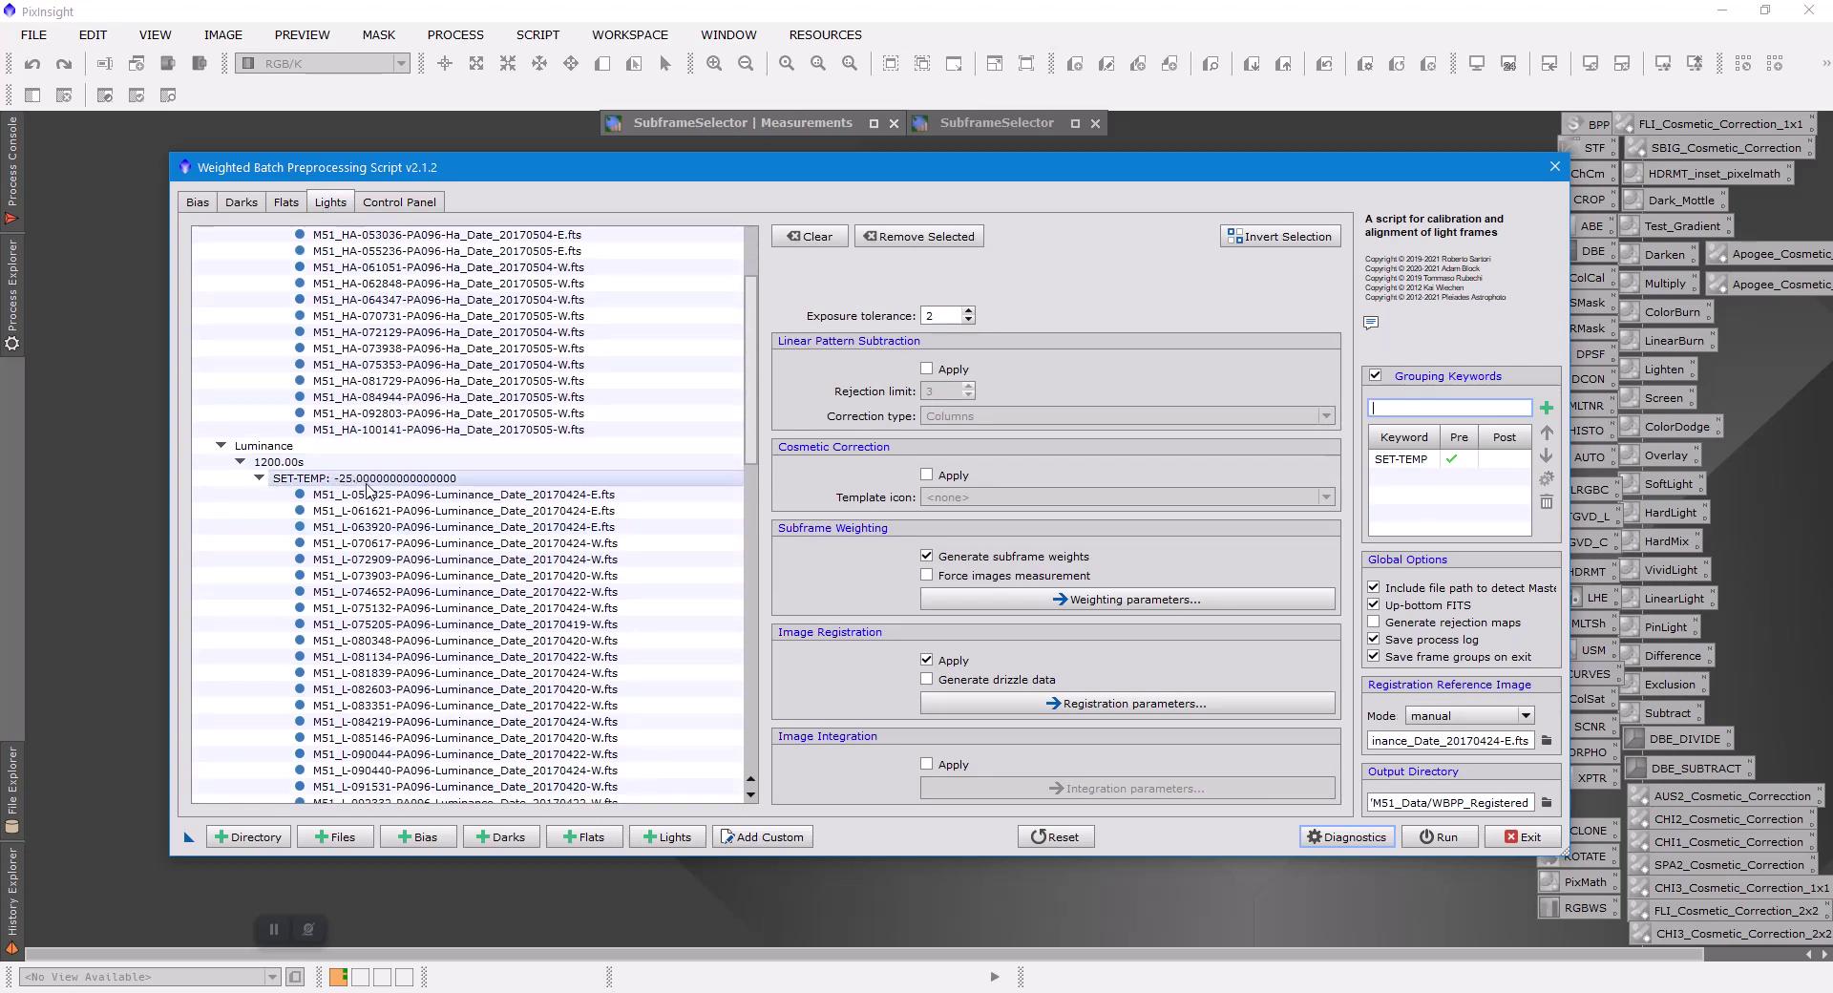
Examine how the remaining light frames and the dark frames are grouped by binning, exposure and SET-TEMP
{"action": "scroll", "coordinate": [368, 489], "scroll_direction": "down", "scroll_amount": 10}
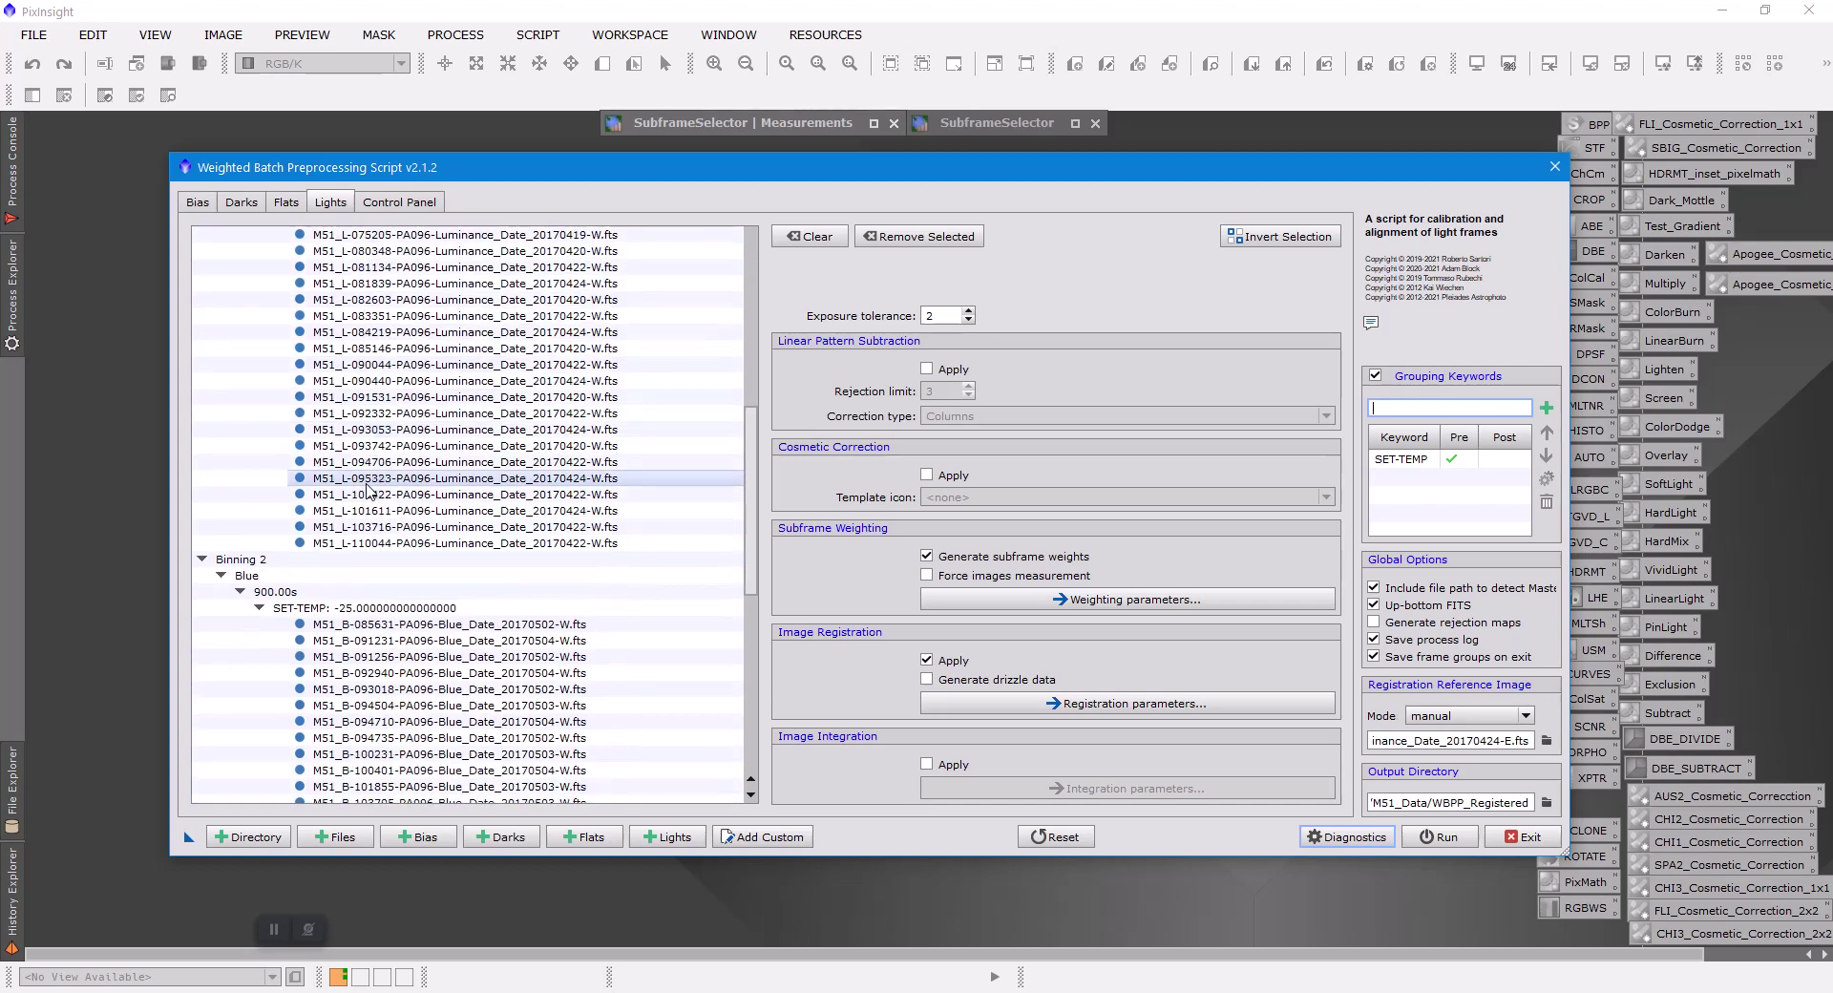
{"action": "scroll", "coordinate": [348, 563], "scroll_direction": "down", "scroll_amount": 5}
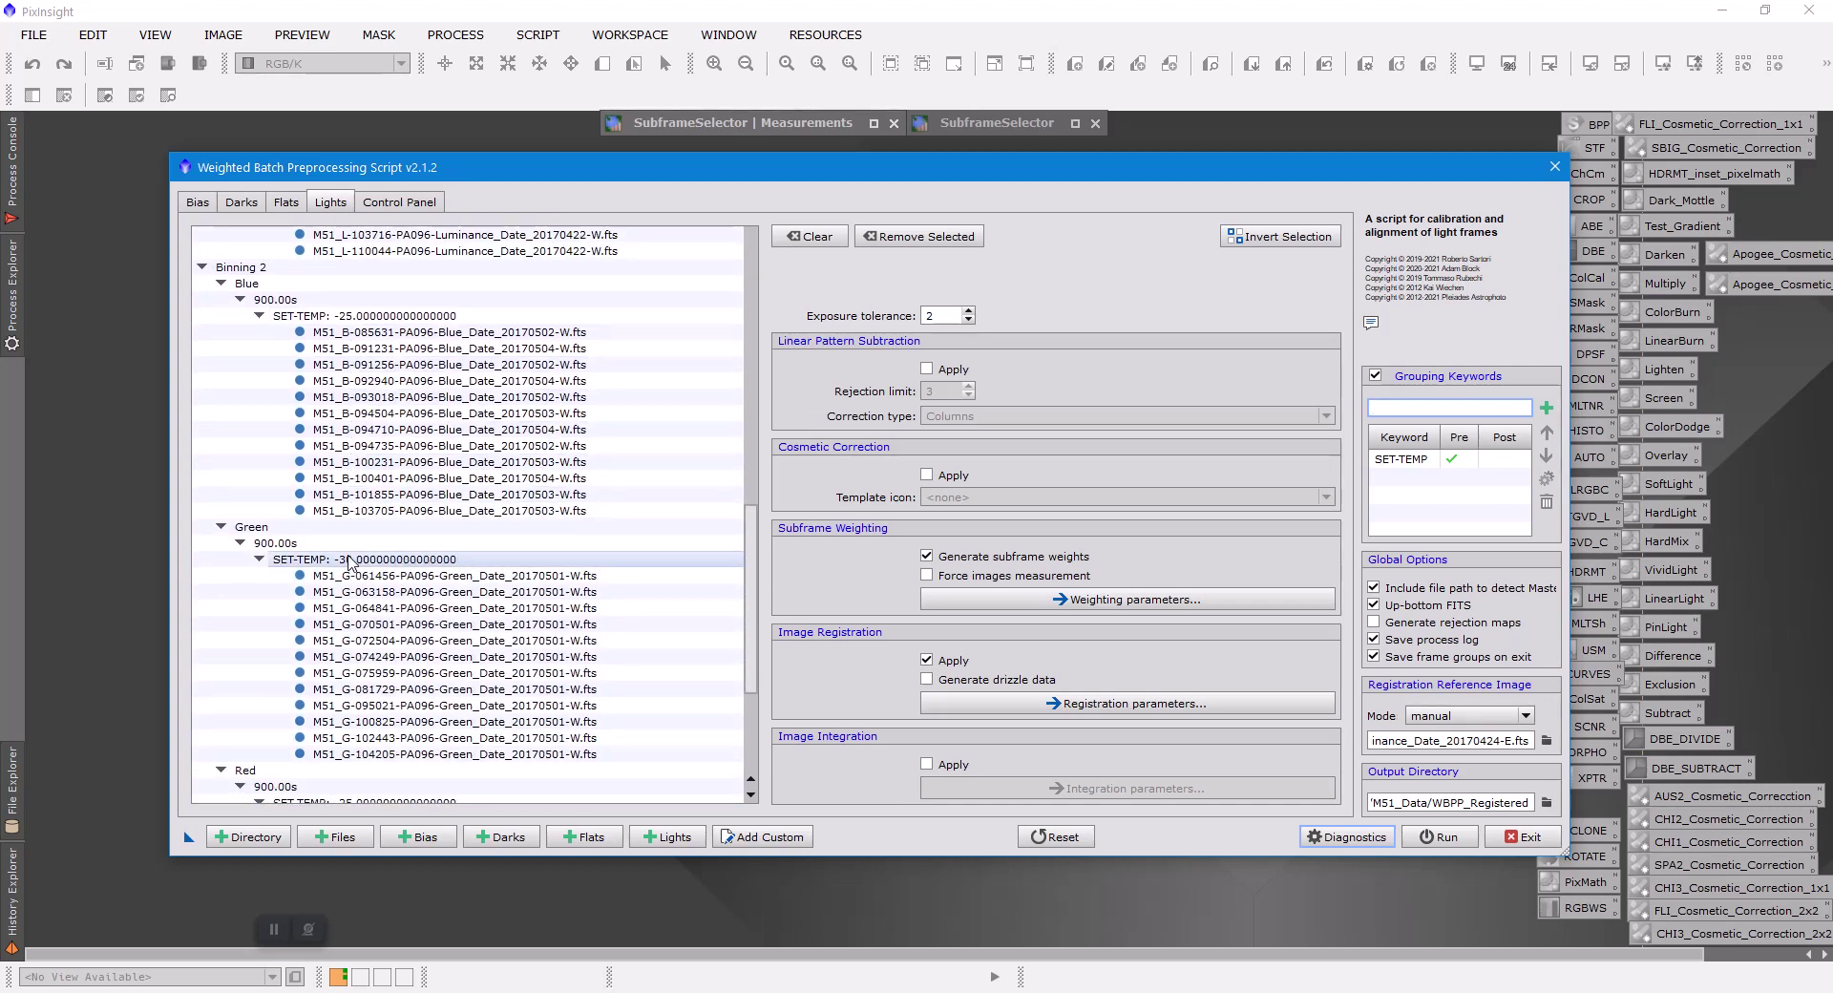
{"action": "scroll", "coordinate": [302, 527], "scroll_direction": "down", "scroll_amount": 4}
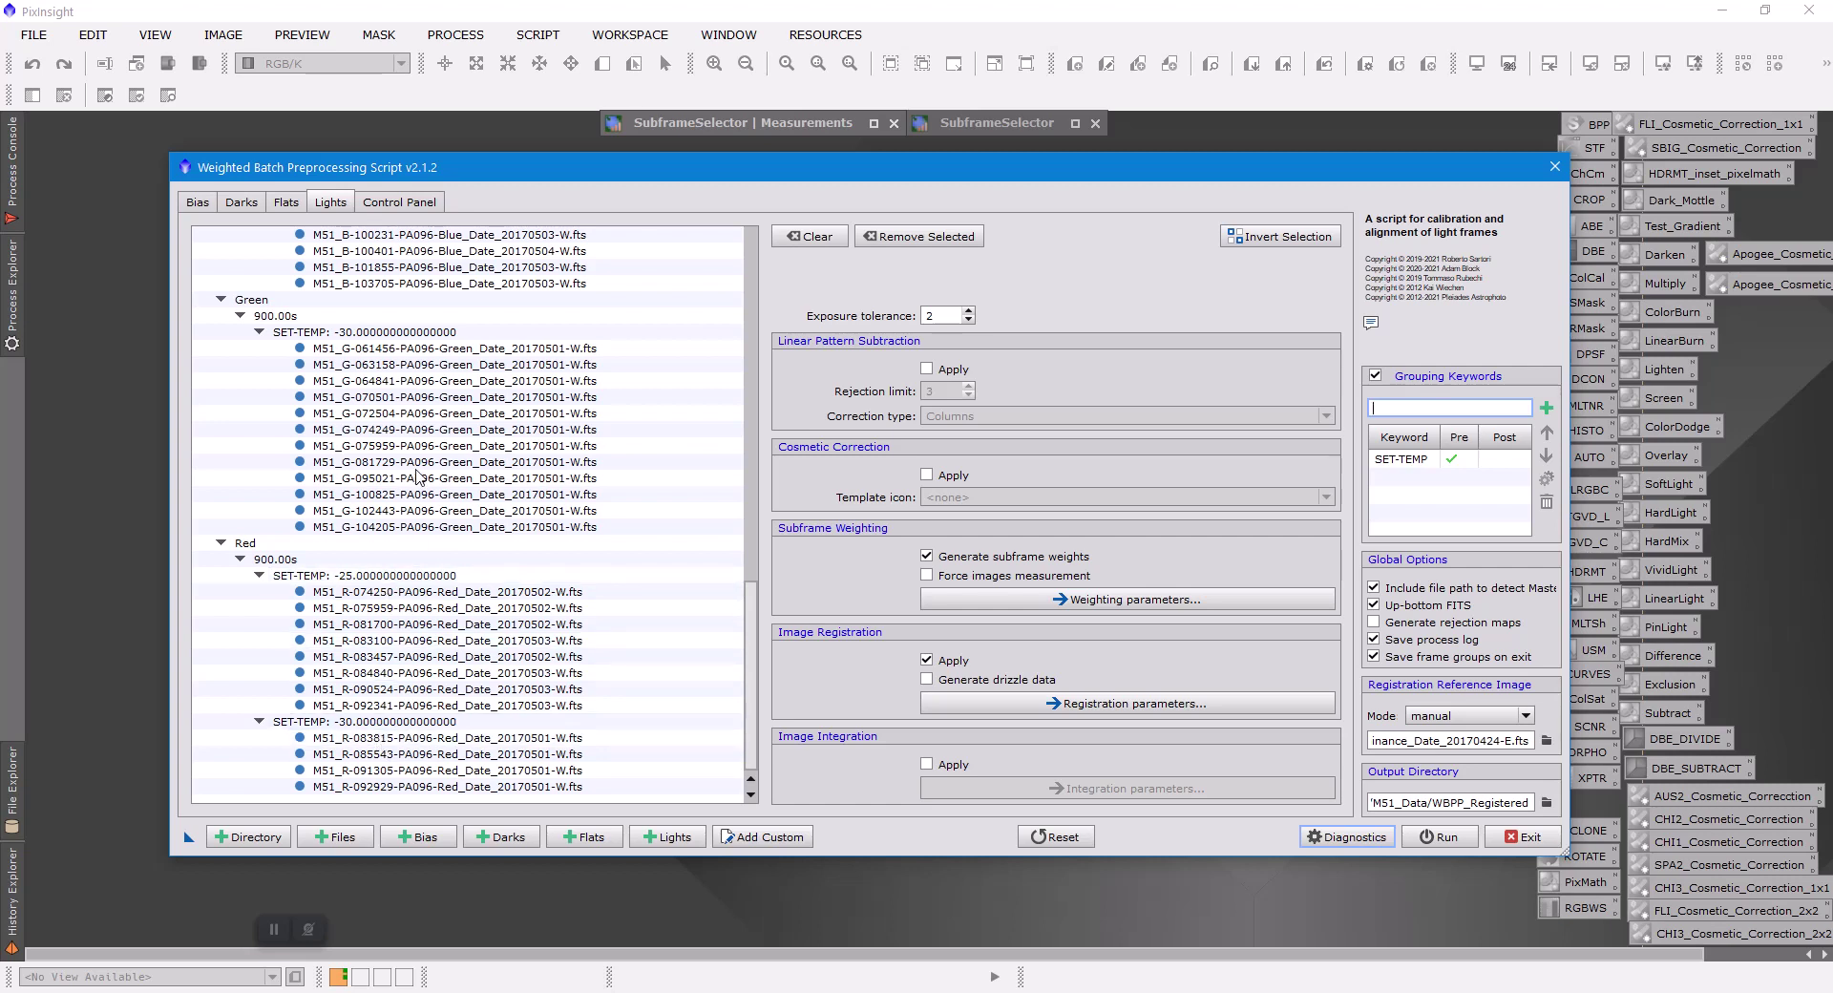
{"action": "left_click", "coordinate": [253, 207]}
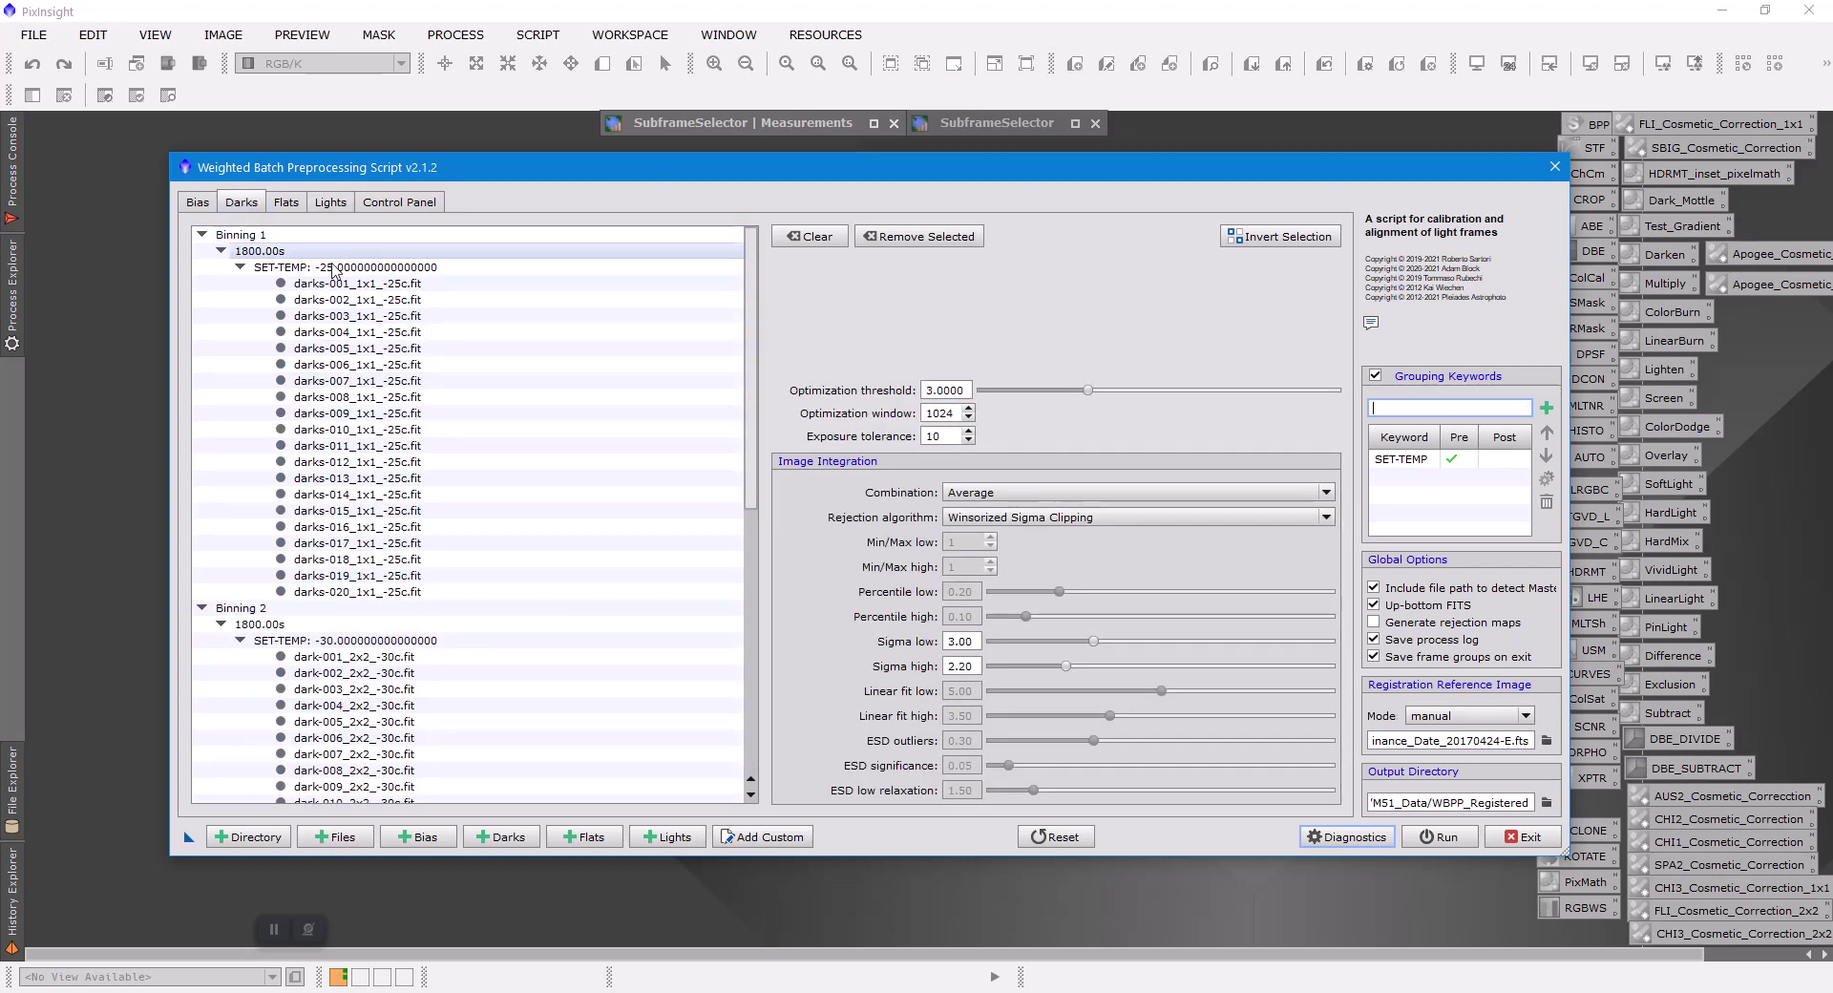
{"action": "scroll", "coordinate": [462, 501], "scroll_direction": "down", "scroll_amount": 5}
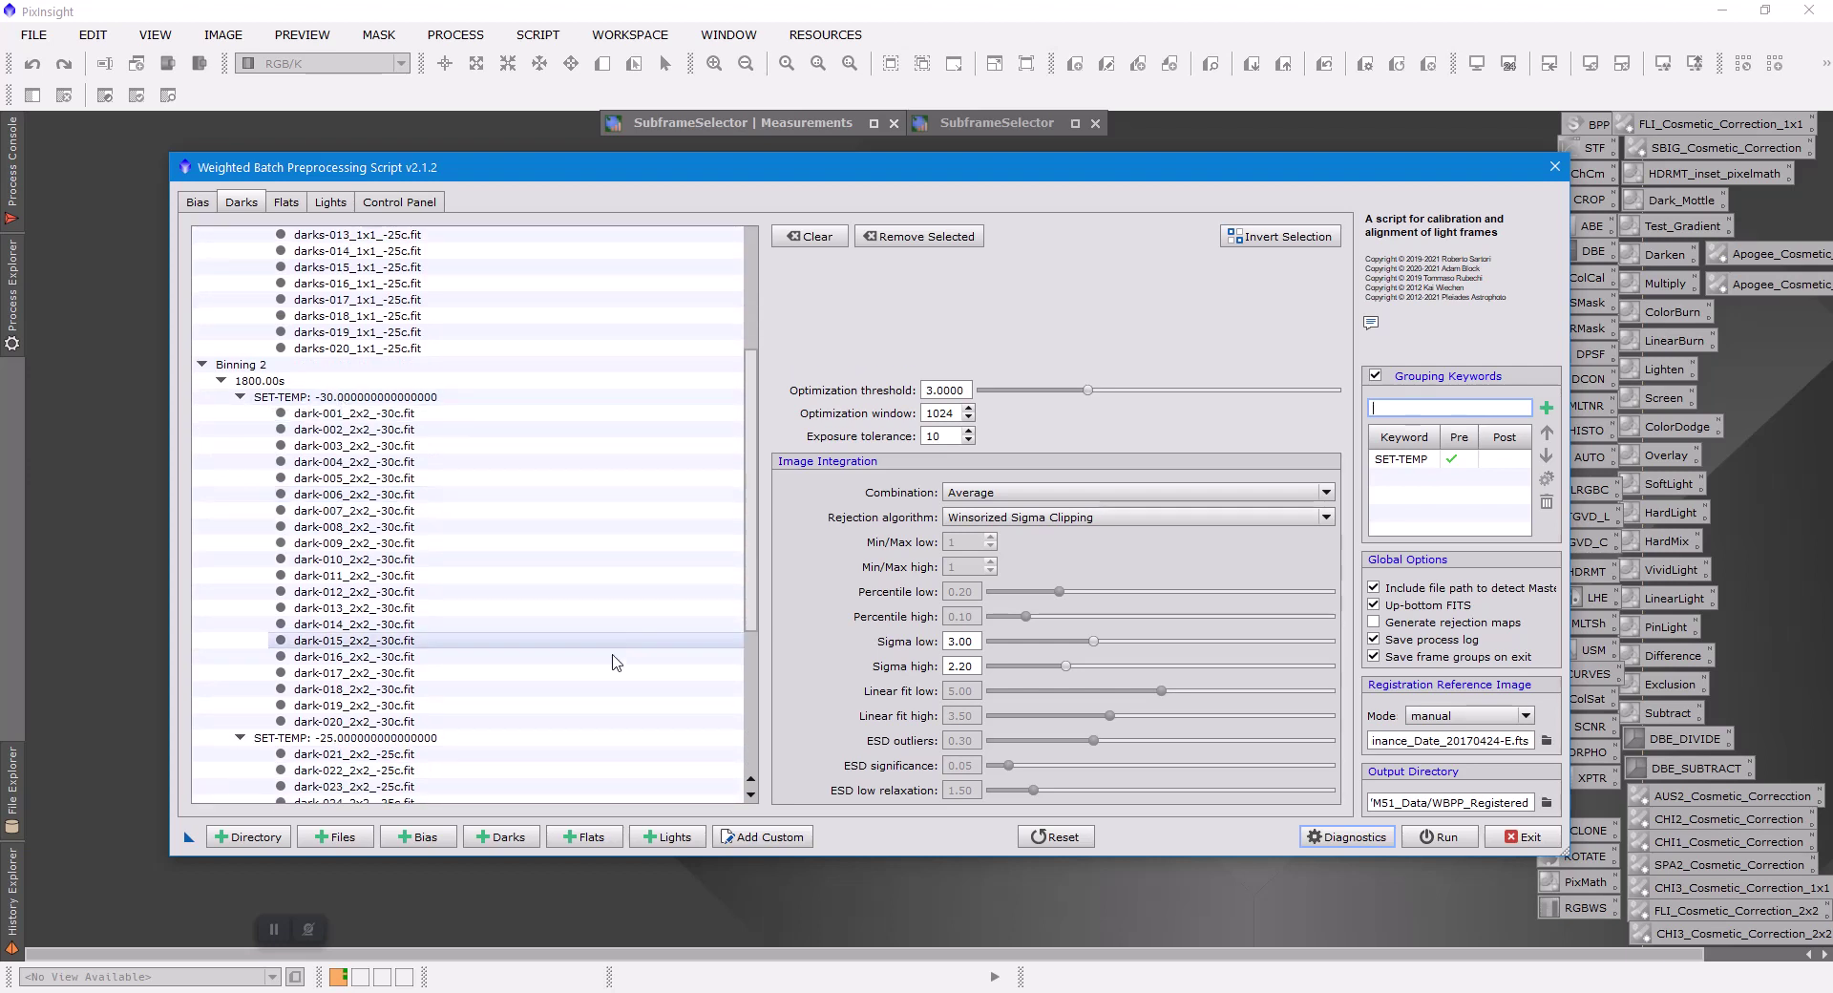
{"action": "scroll", "coordinate": [530, 640], "scroll_direction": "down", "scroll_amount": 2}
{"action": "scroll", "coordinate": [530, 674], "scroll_direction": "up", "scroll_amount": 7}
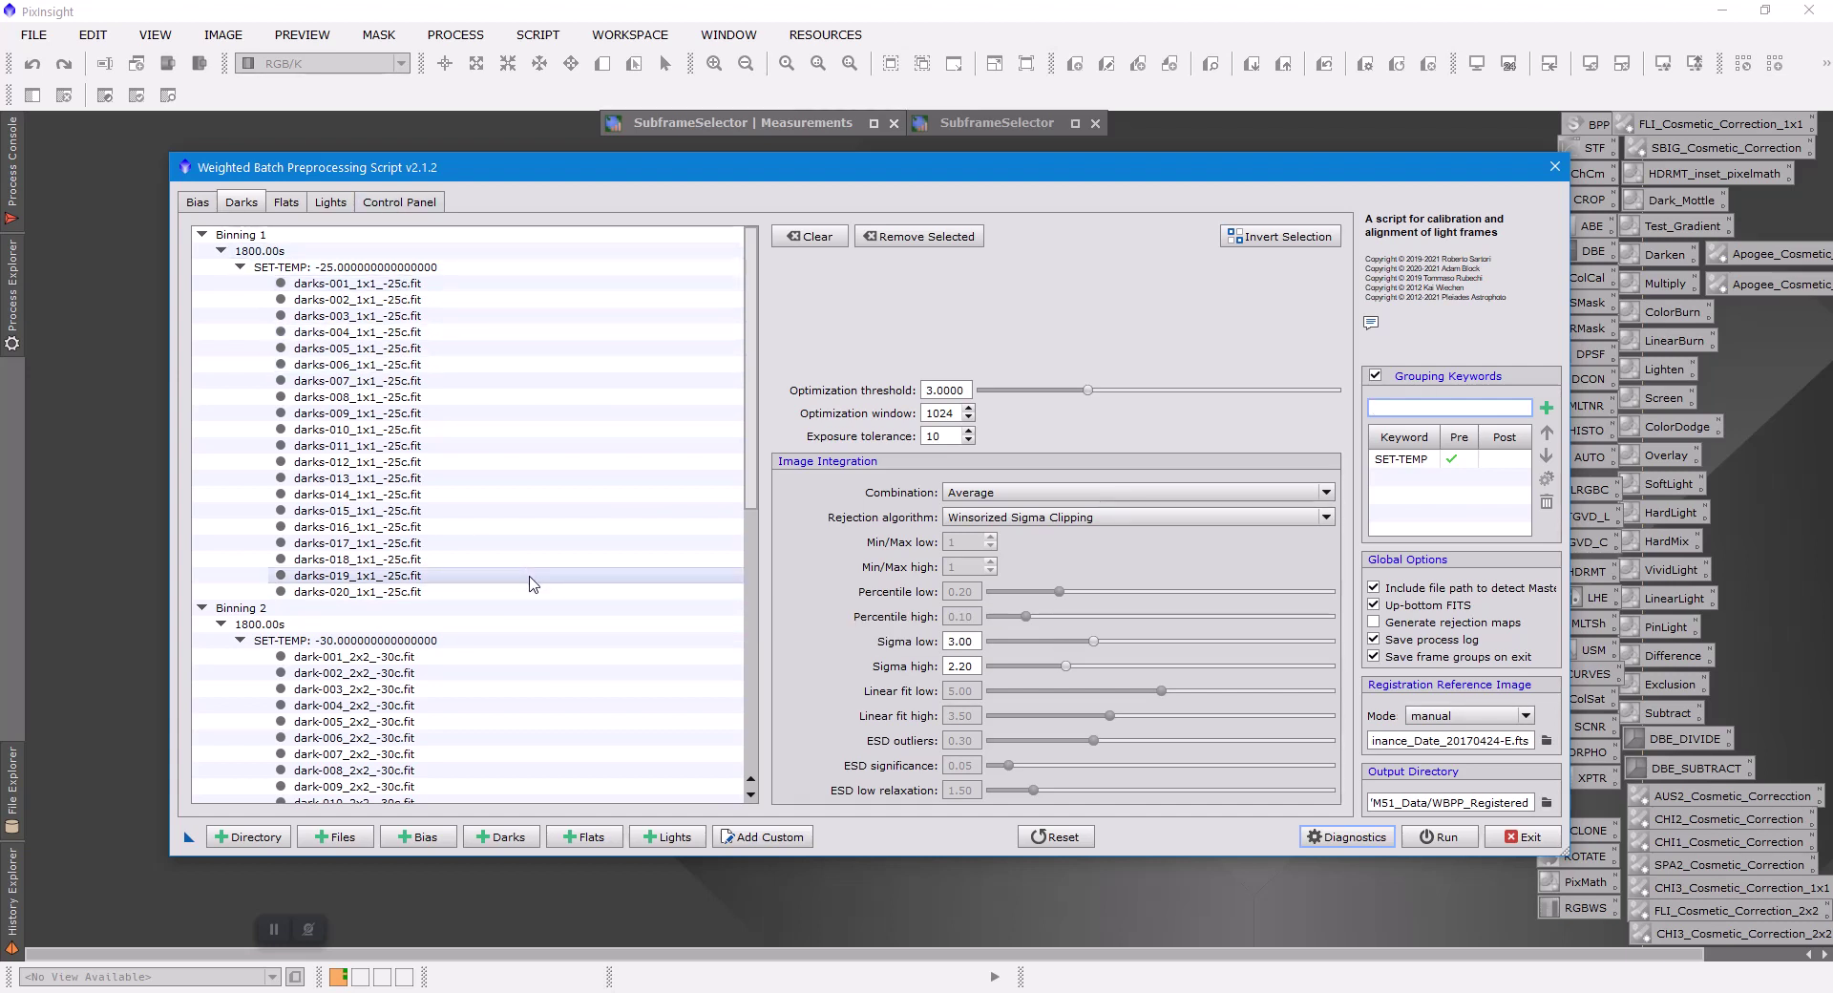
Review the frame groups and image integration settings for the bias, dark and flat frames
{"action": "left_click", "coordinate": [196, 204]}
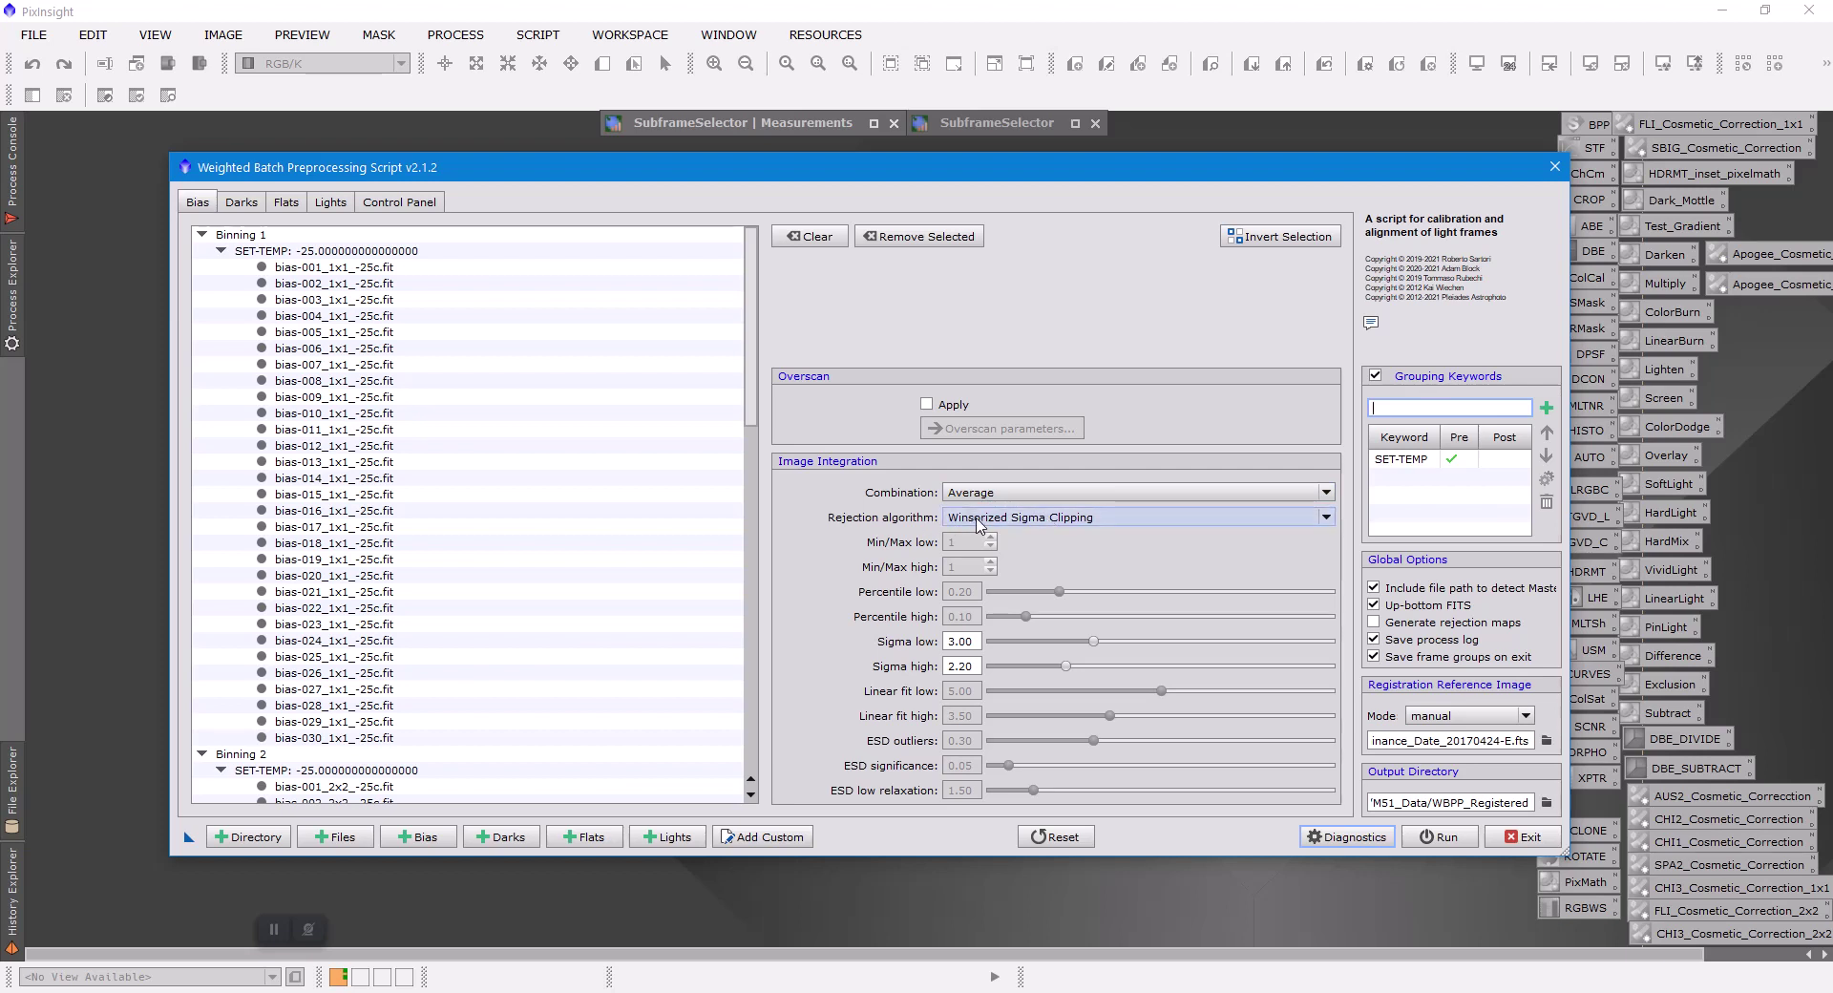
{"action": "mouse_move", "coordinate": [979, 525]}
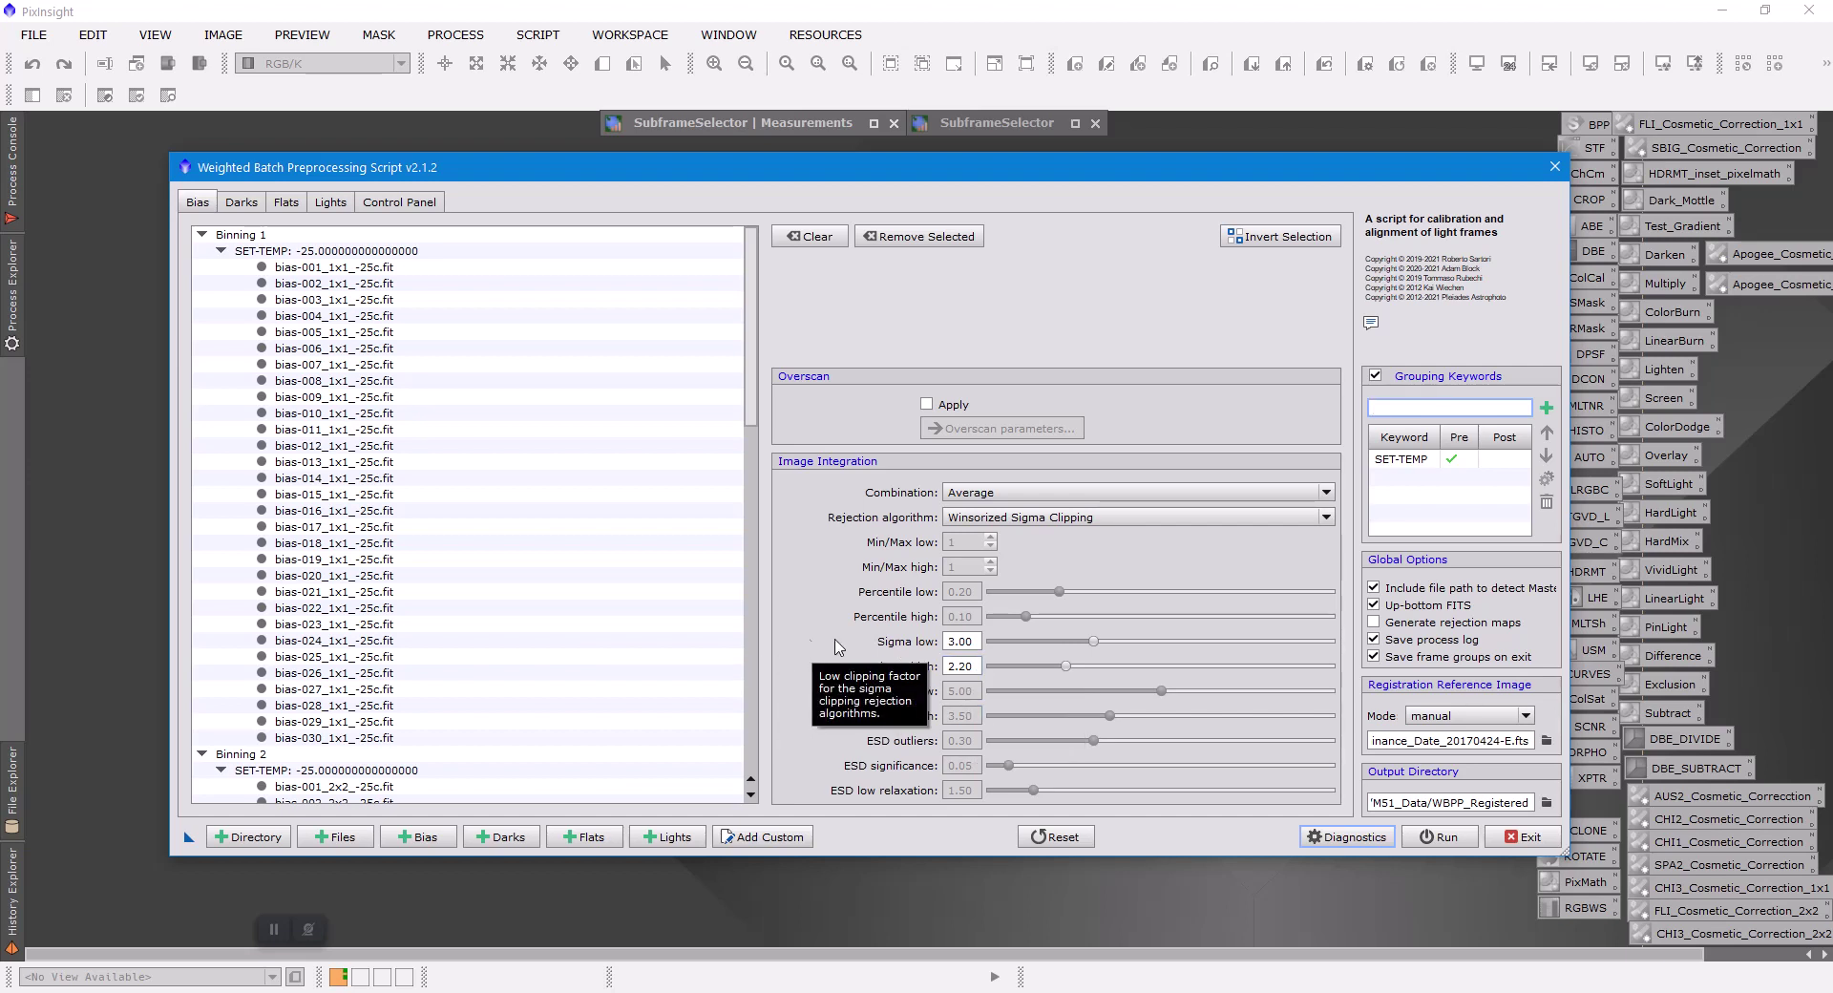
{"action": "left_click", "coordinate": [240, 206]}
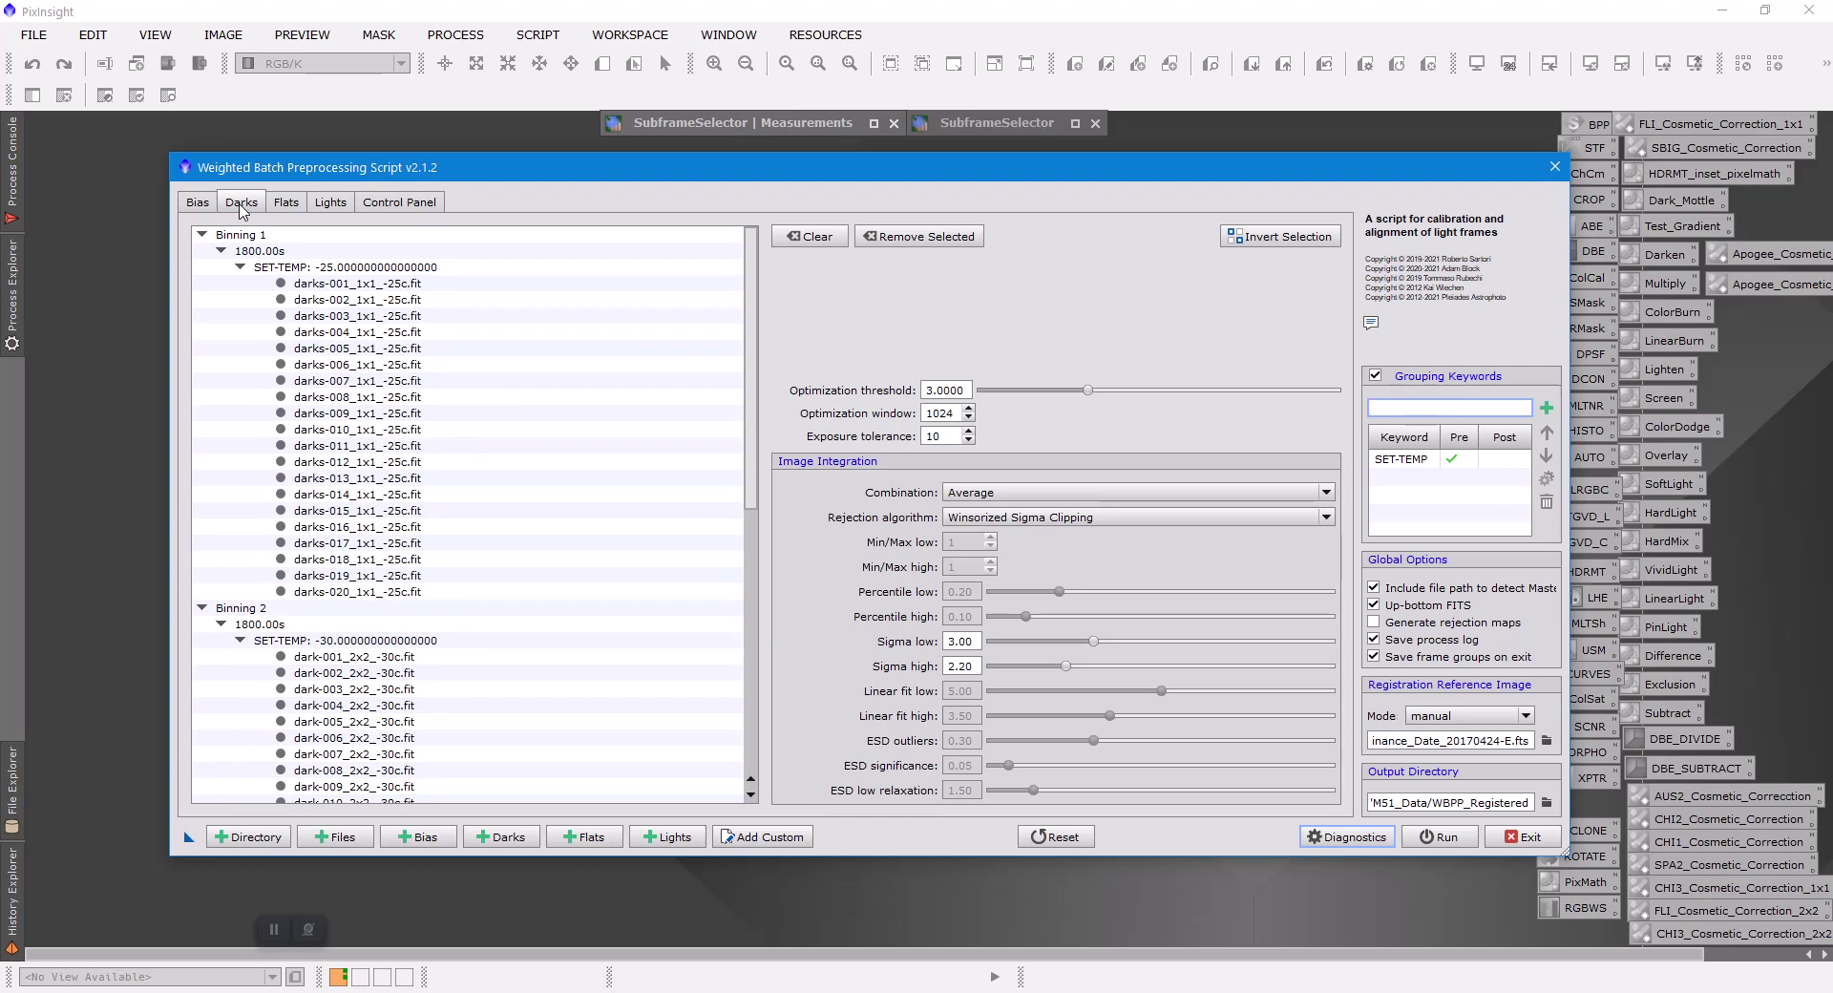
{"action": "left_click", "coordinate": [289, 205]}
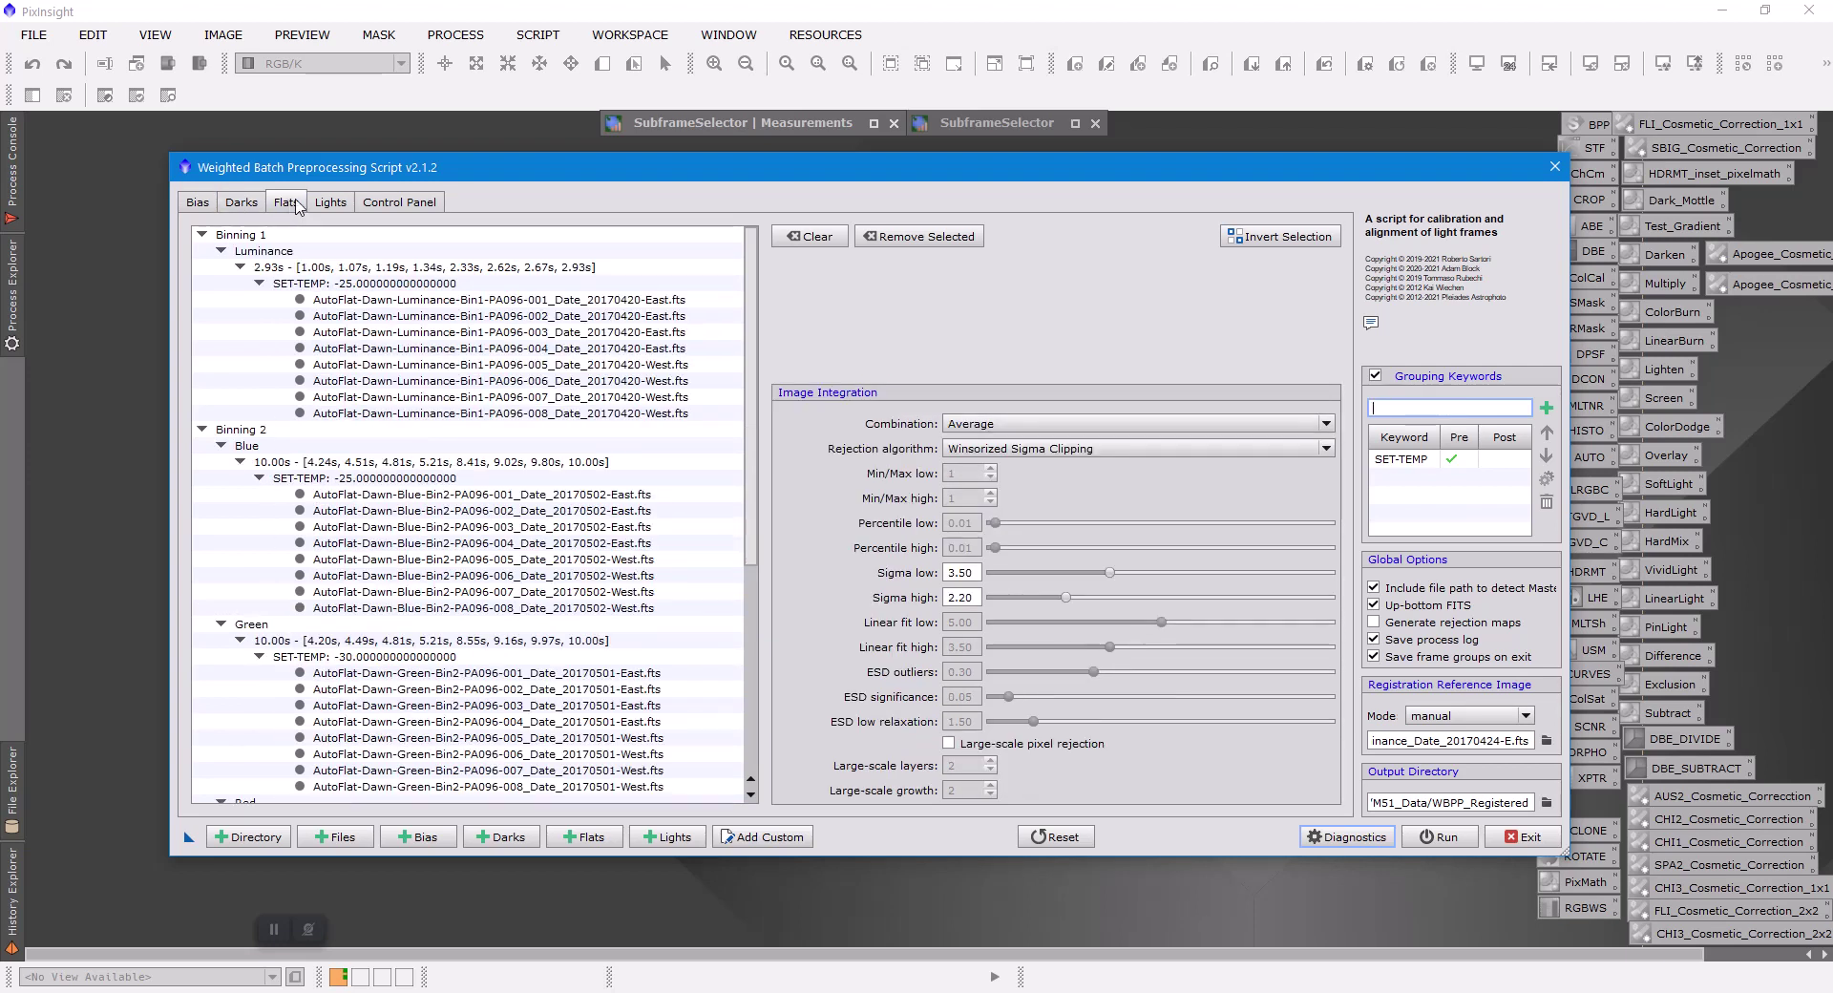
For the light frames, choose Apogee_Cosmetic_Correction_1x1 as the cosmetic correction template, and switch cosmetic correction back off
{"action": "left_click", "coordinate": [328, 203]}
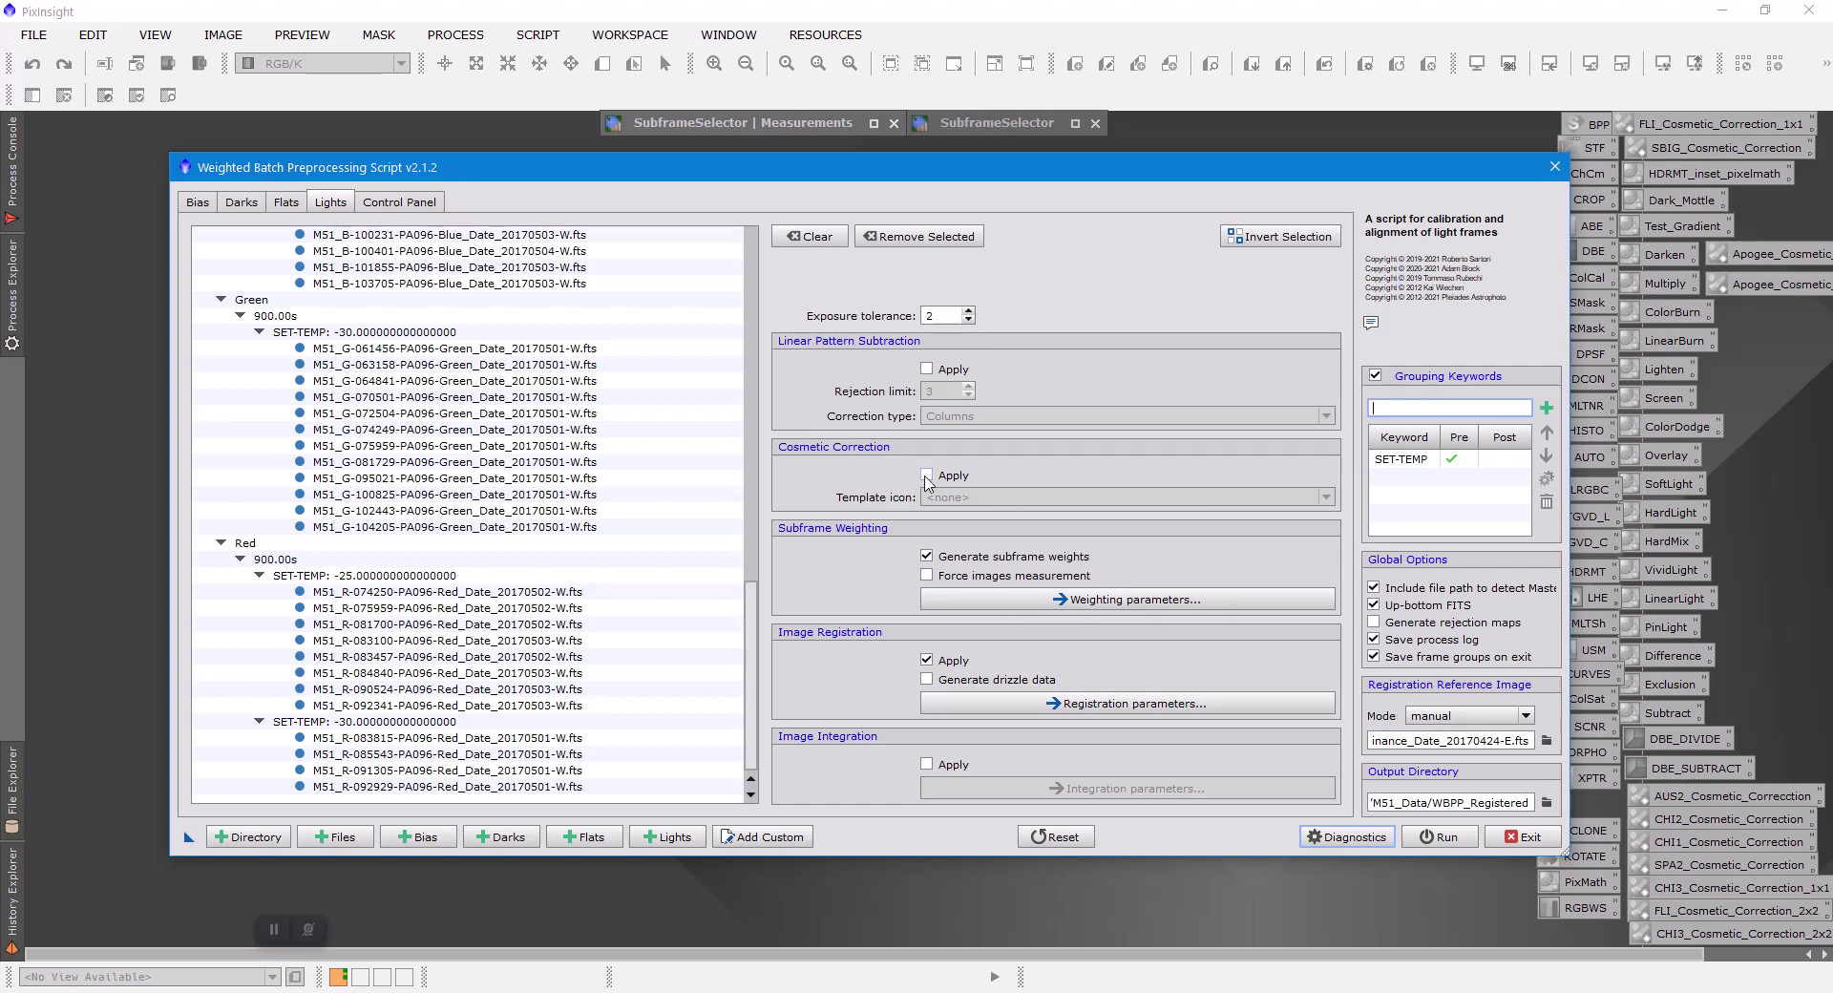
{"action": "left_click", "coordinate": [925, 475]}
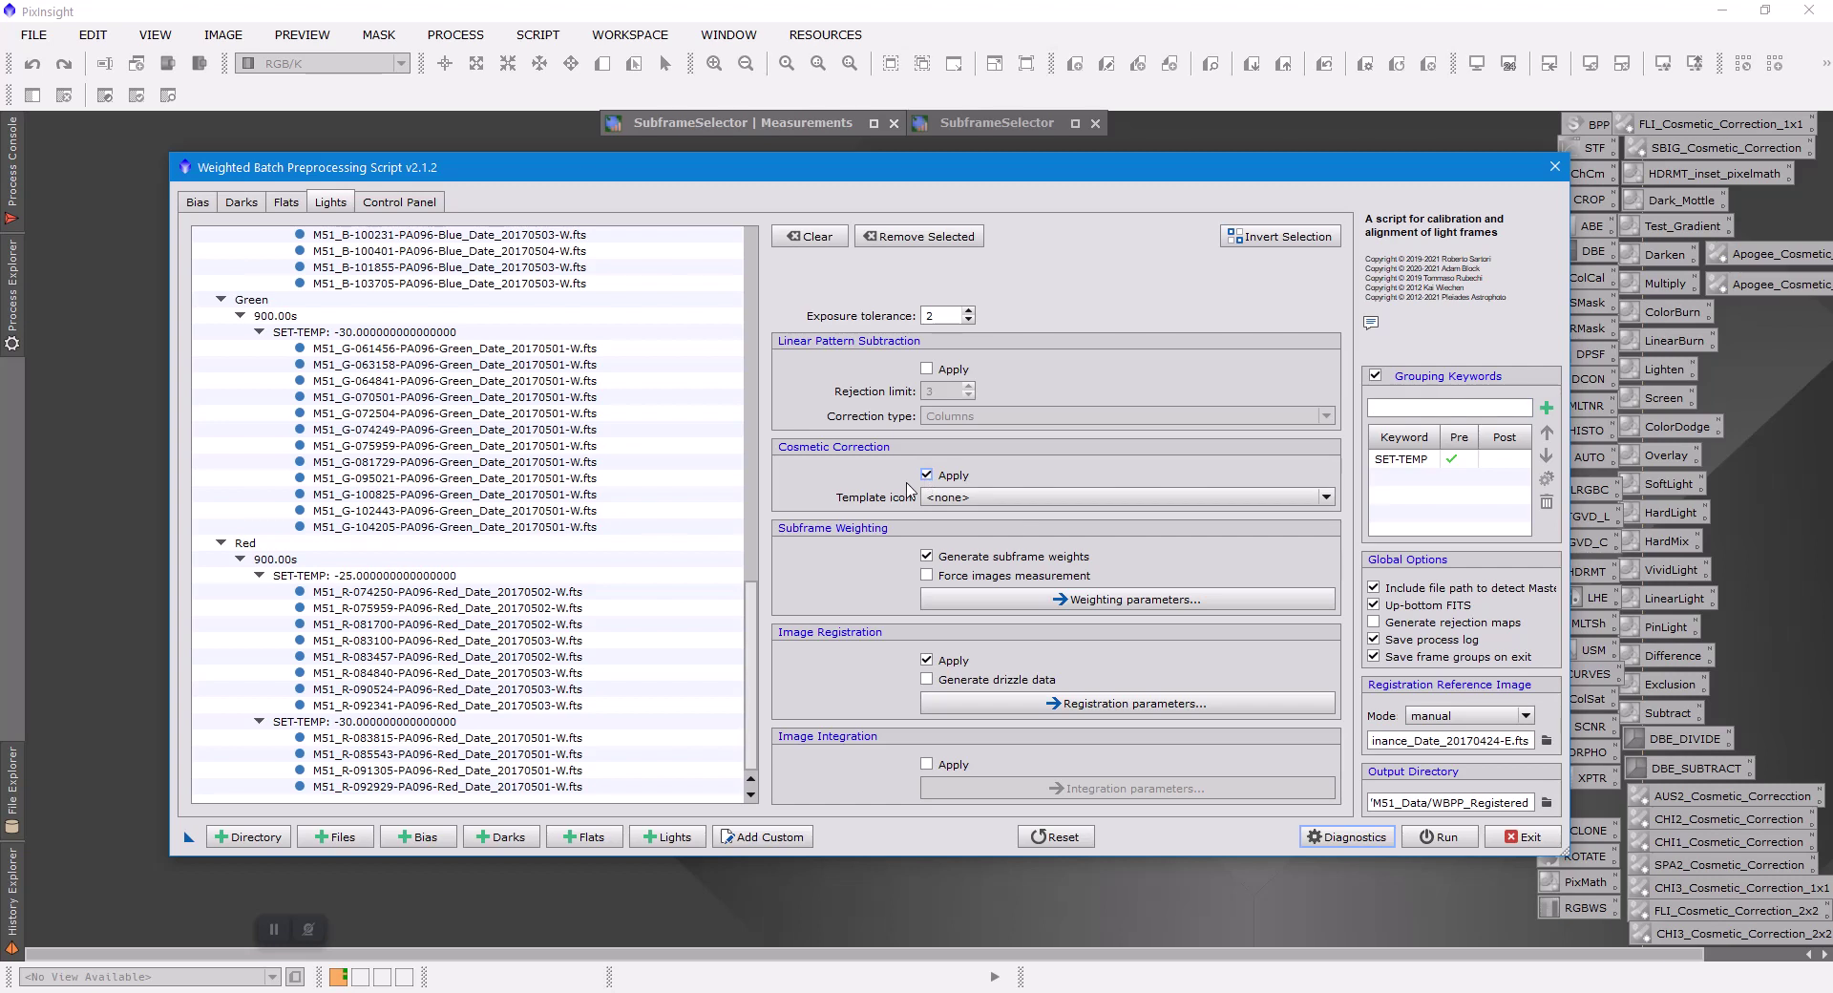
{"action": "left_click", "coordinate": [1009, 499]}
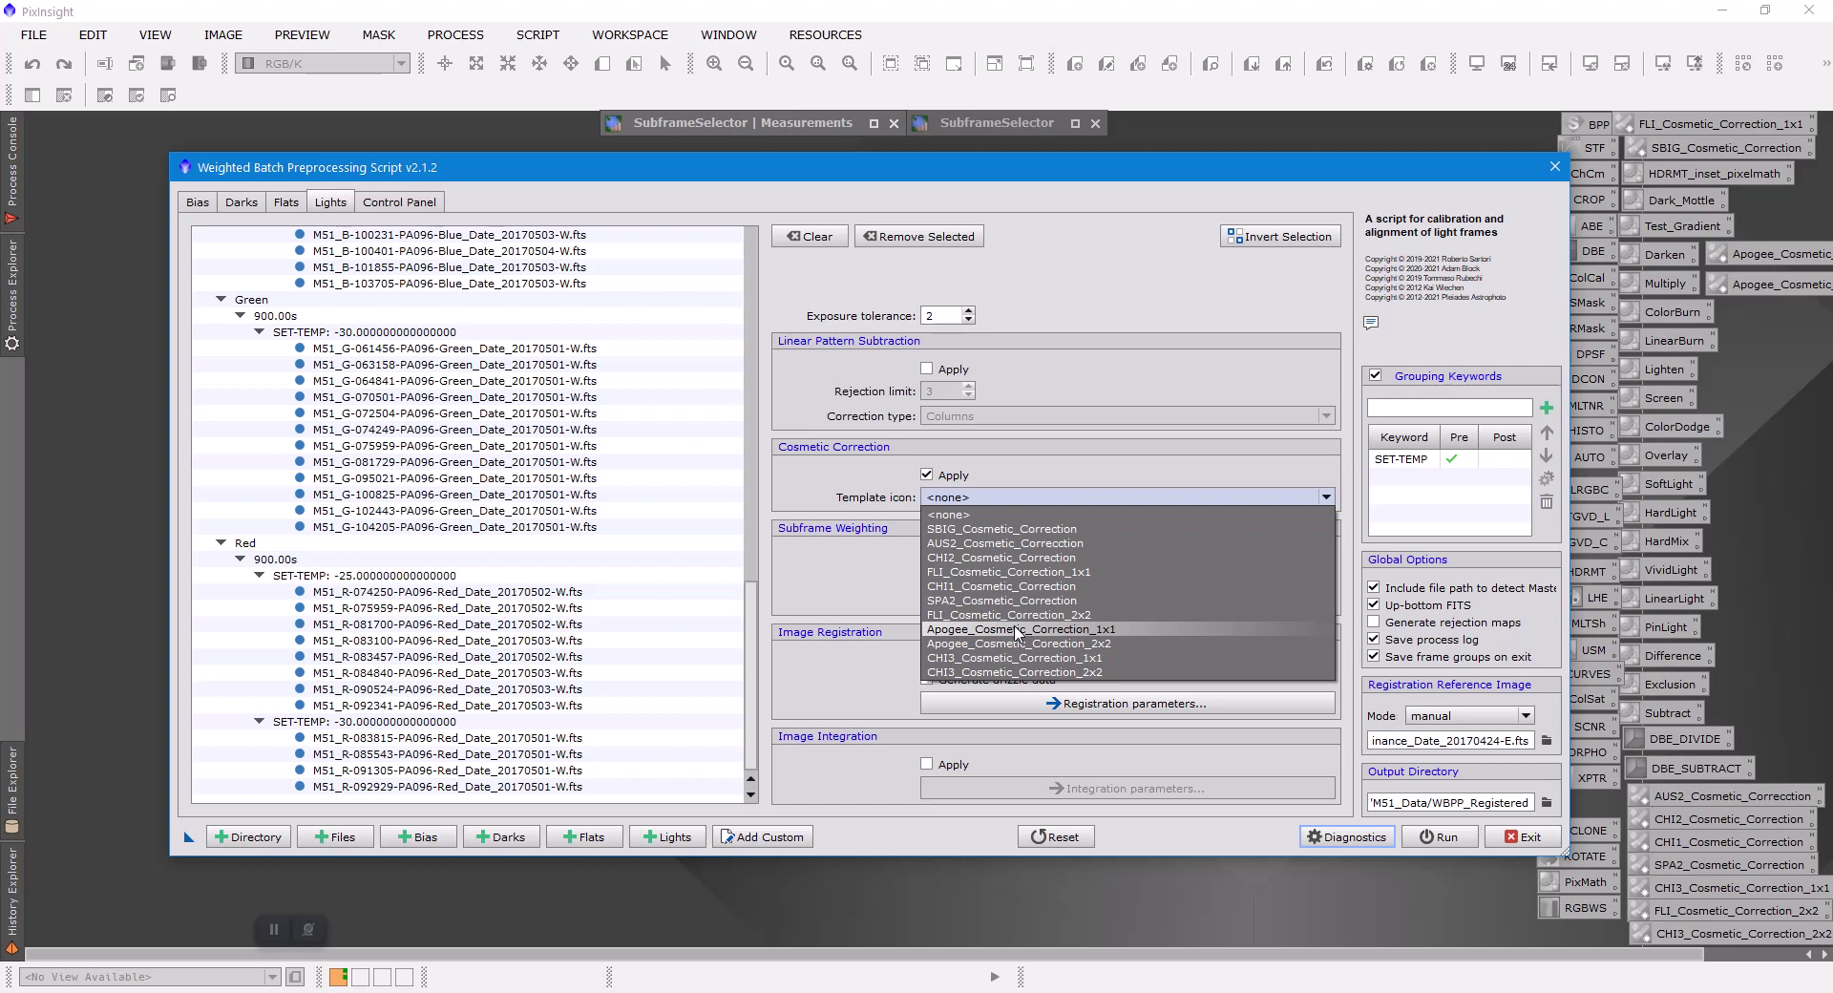
{"action": "left_click", "coordinate": [1018, 630]}
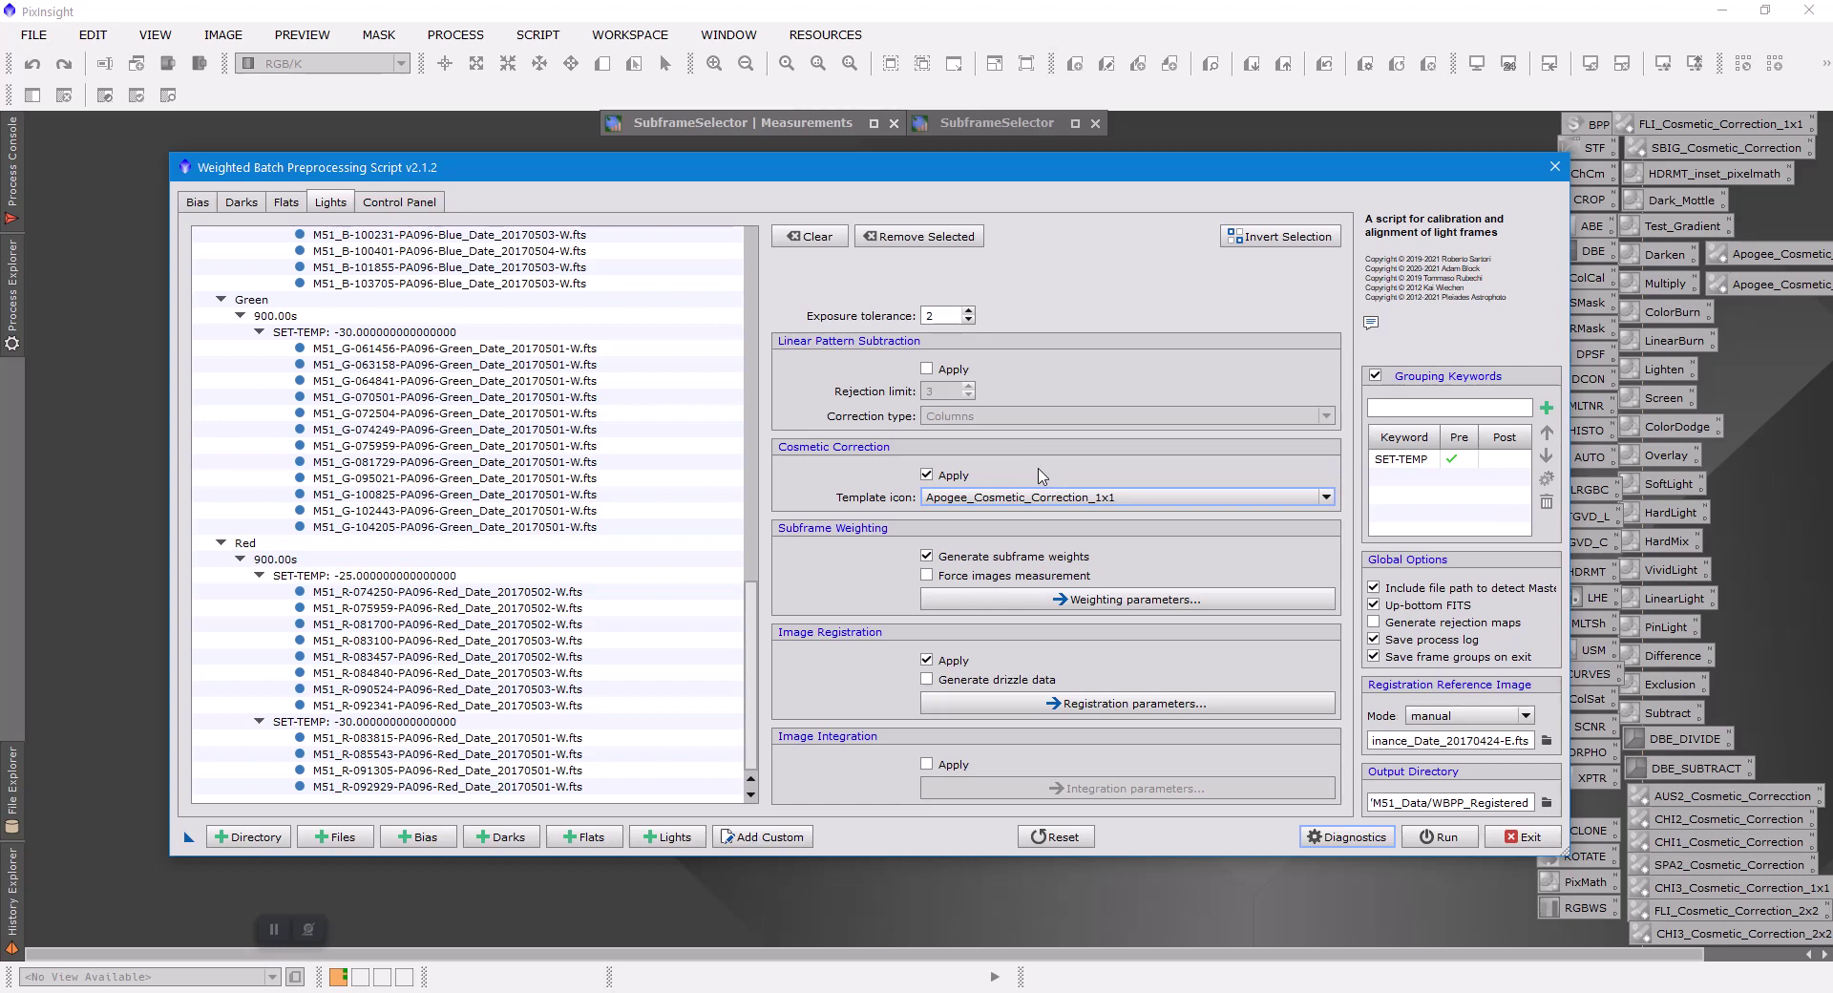
{"action": "left_click", "coordinate": [927, 476]}
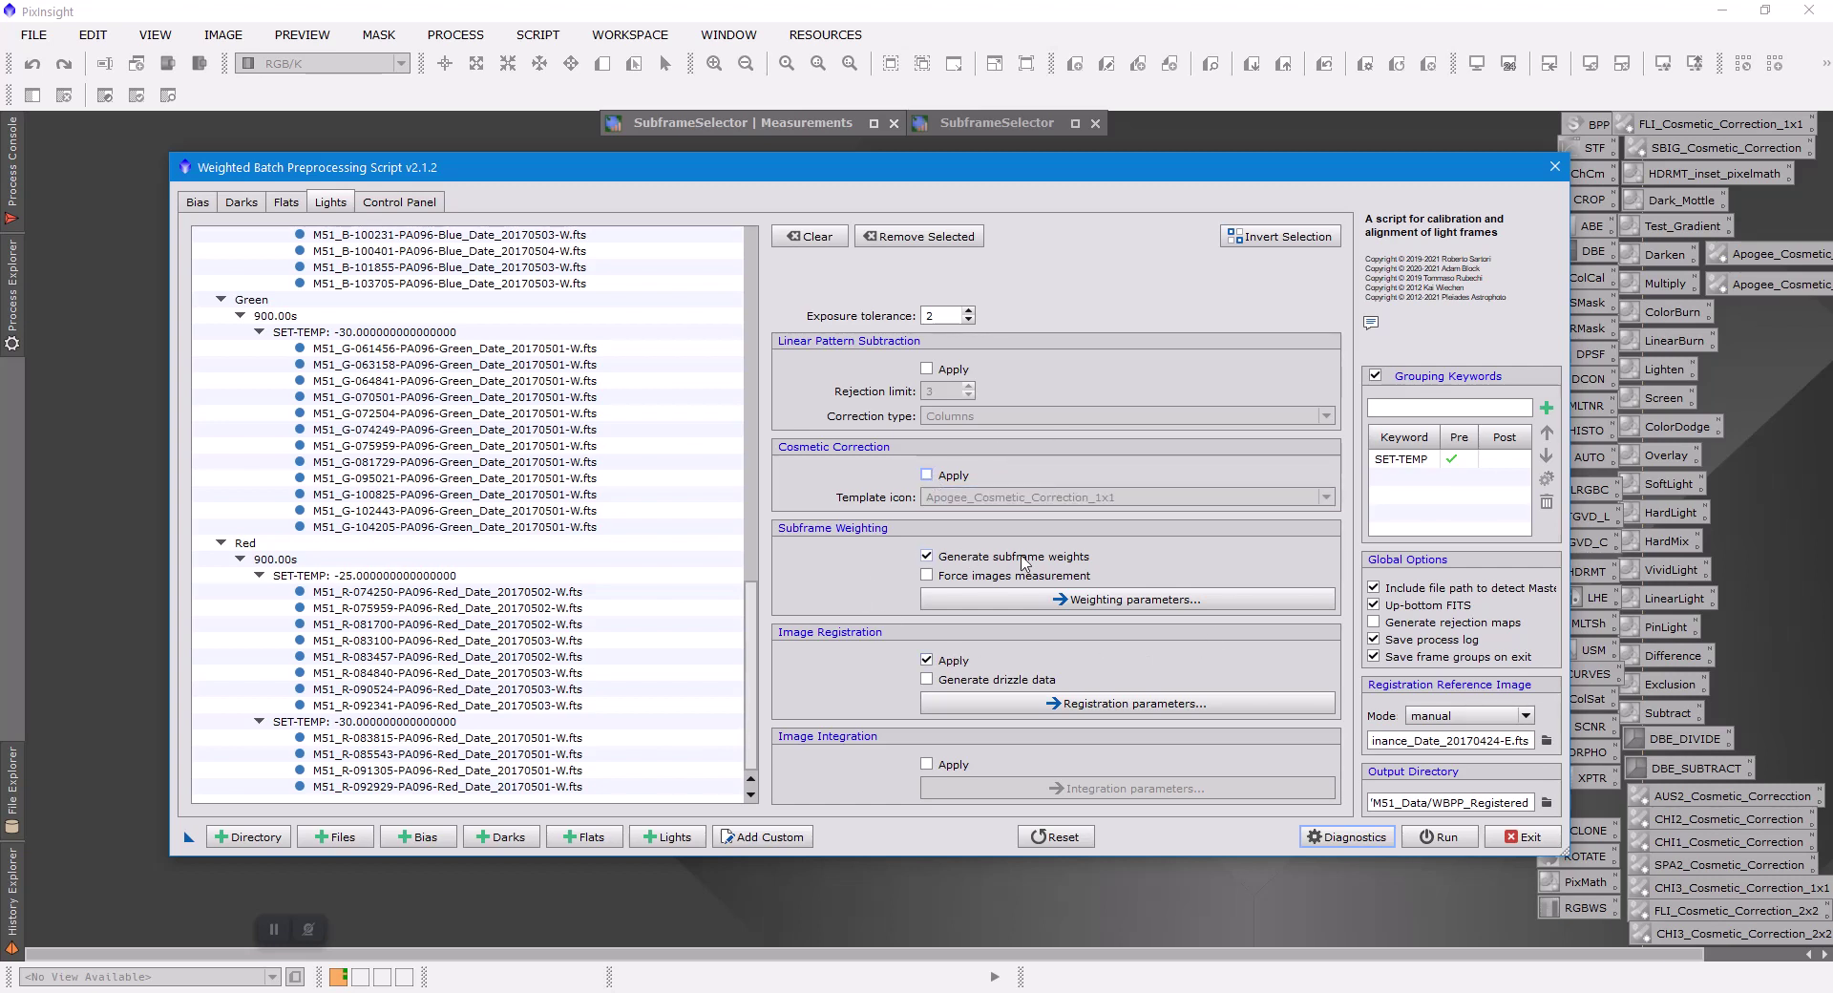
Review the subframe weighting parameters and presets and the image registration parameters for the lights
{"action": "mouse_move", "coordinate": [1024, 561]}
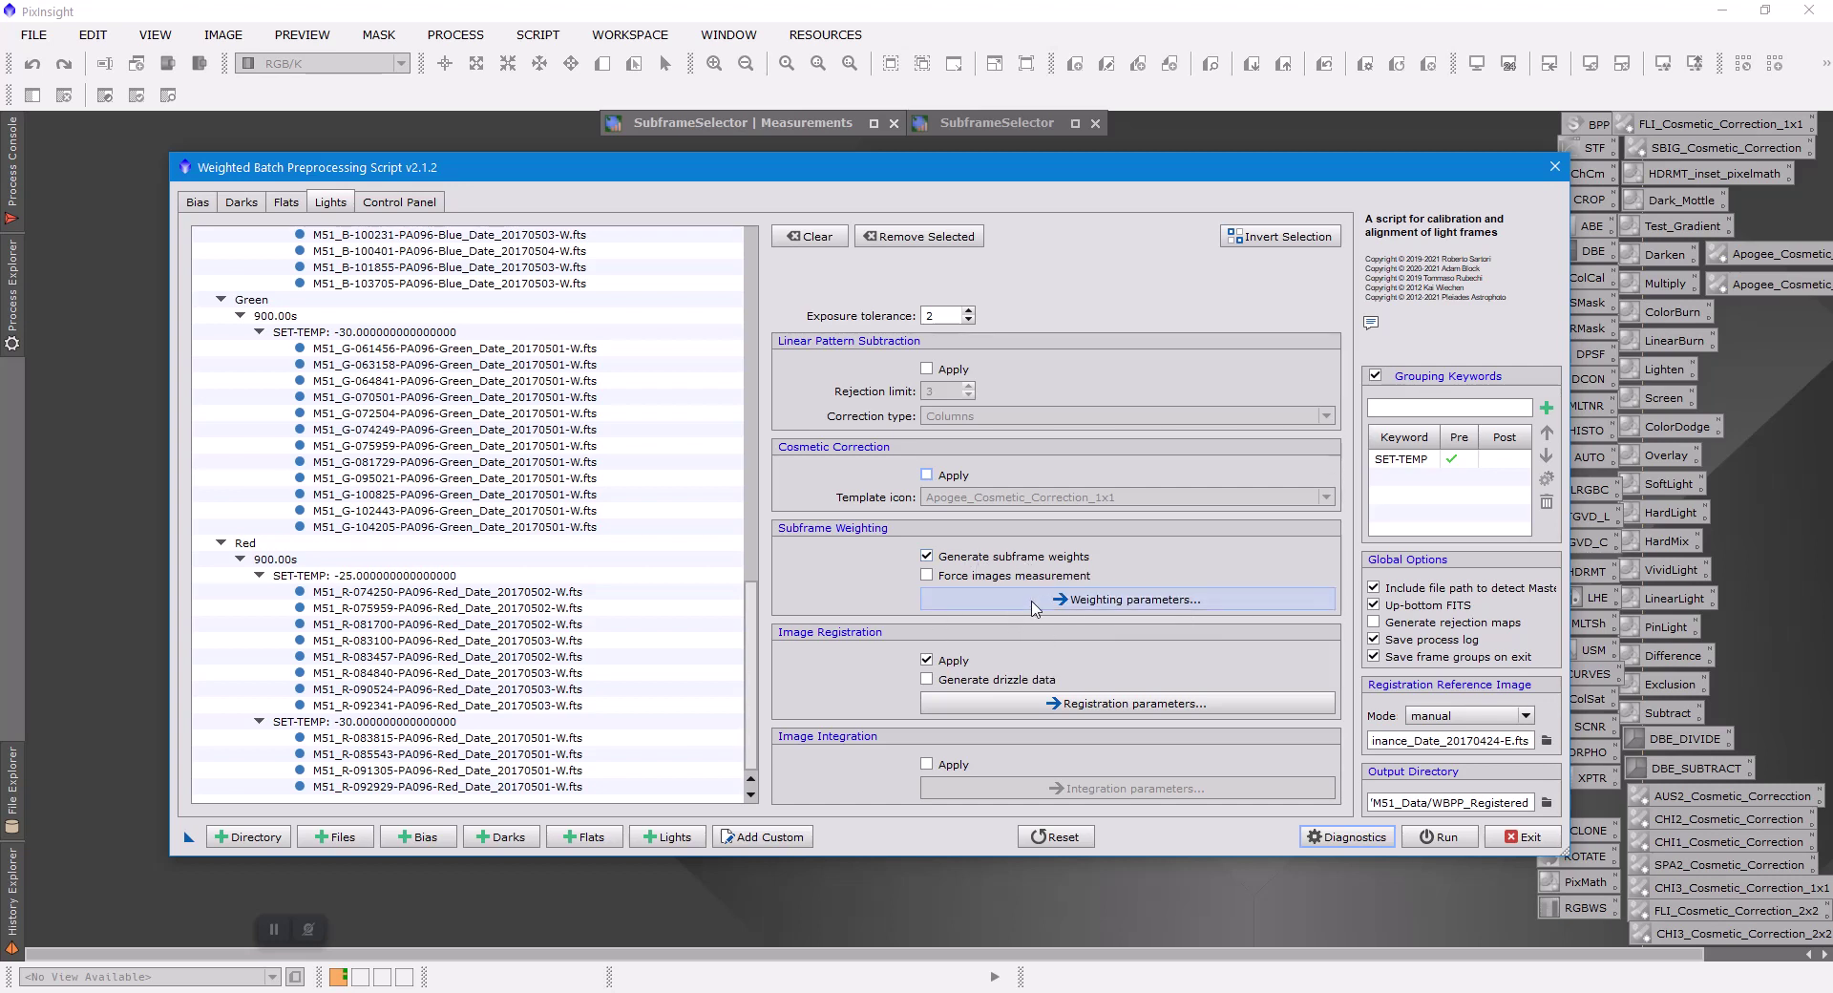
{"action": "left_click", "coordinate": [1091, 602]}
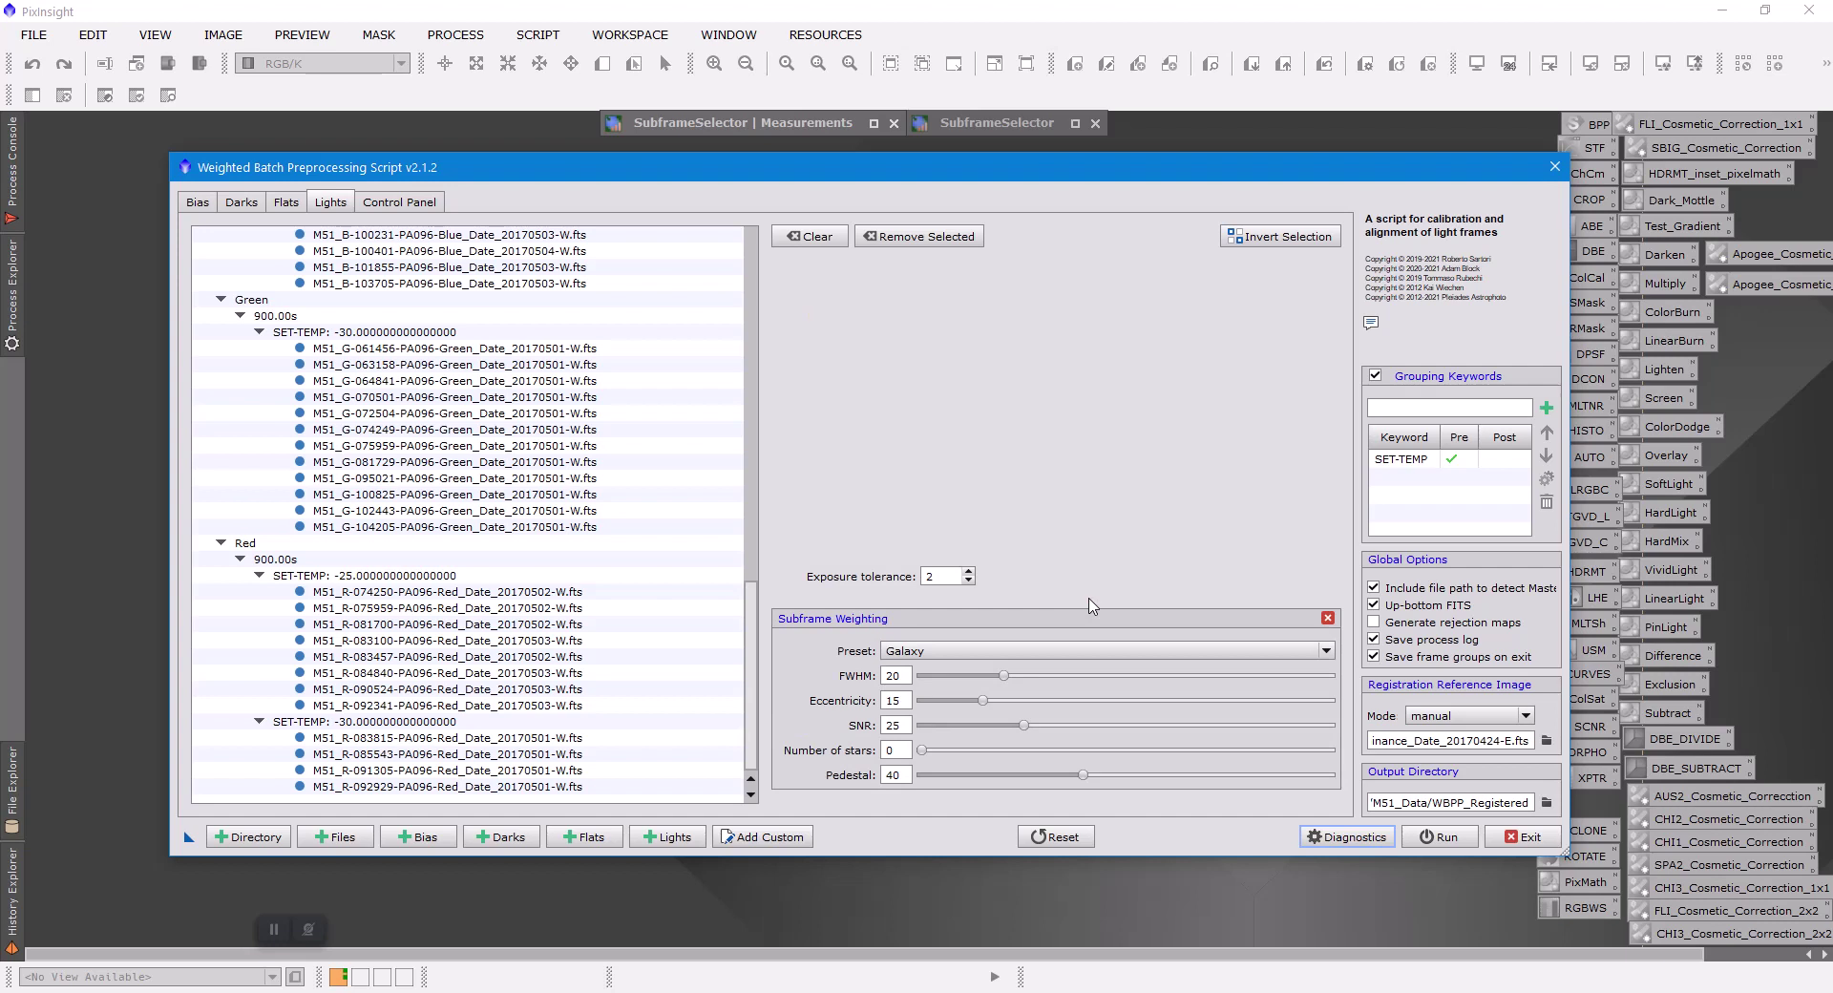
{"action": "left_click", "coordinate": [1327, 651]}
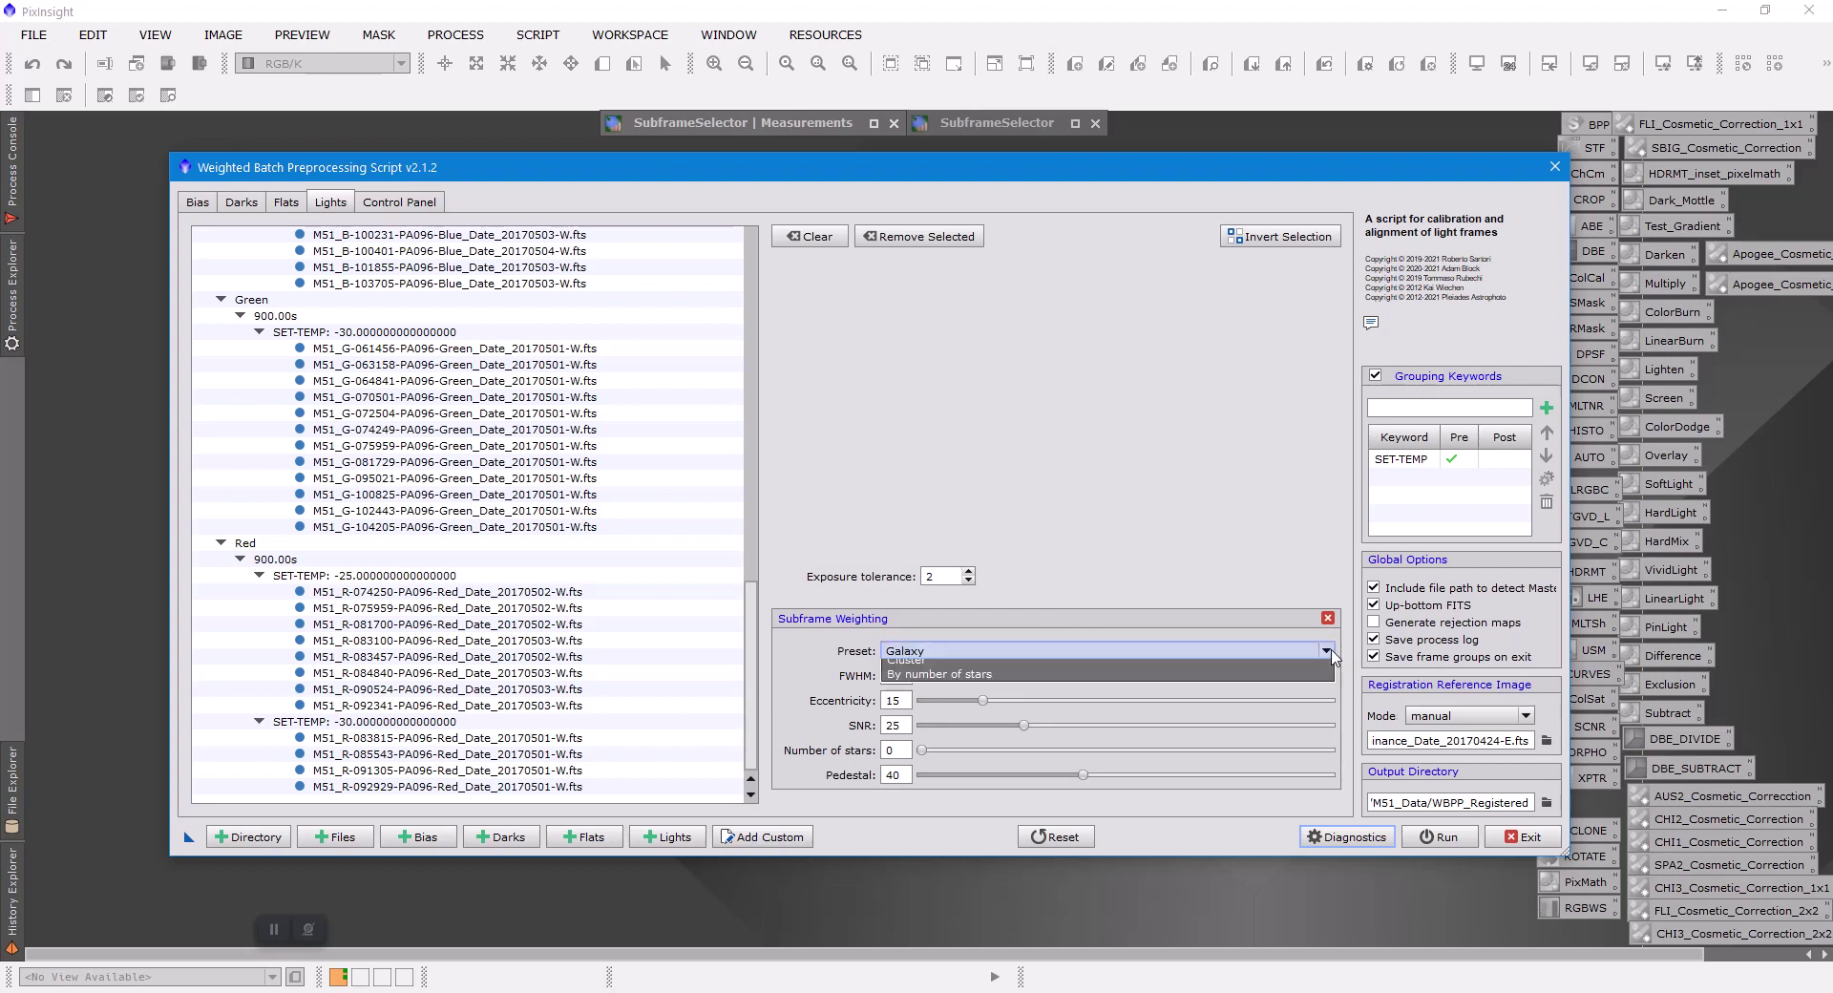
{"action": "left_click", "coordinate": [1012, 697]}
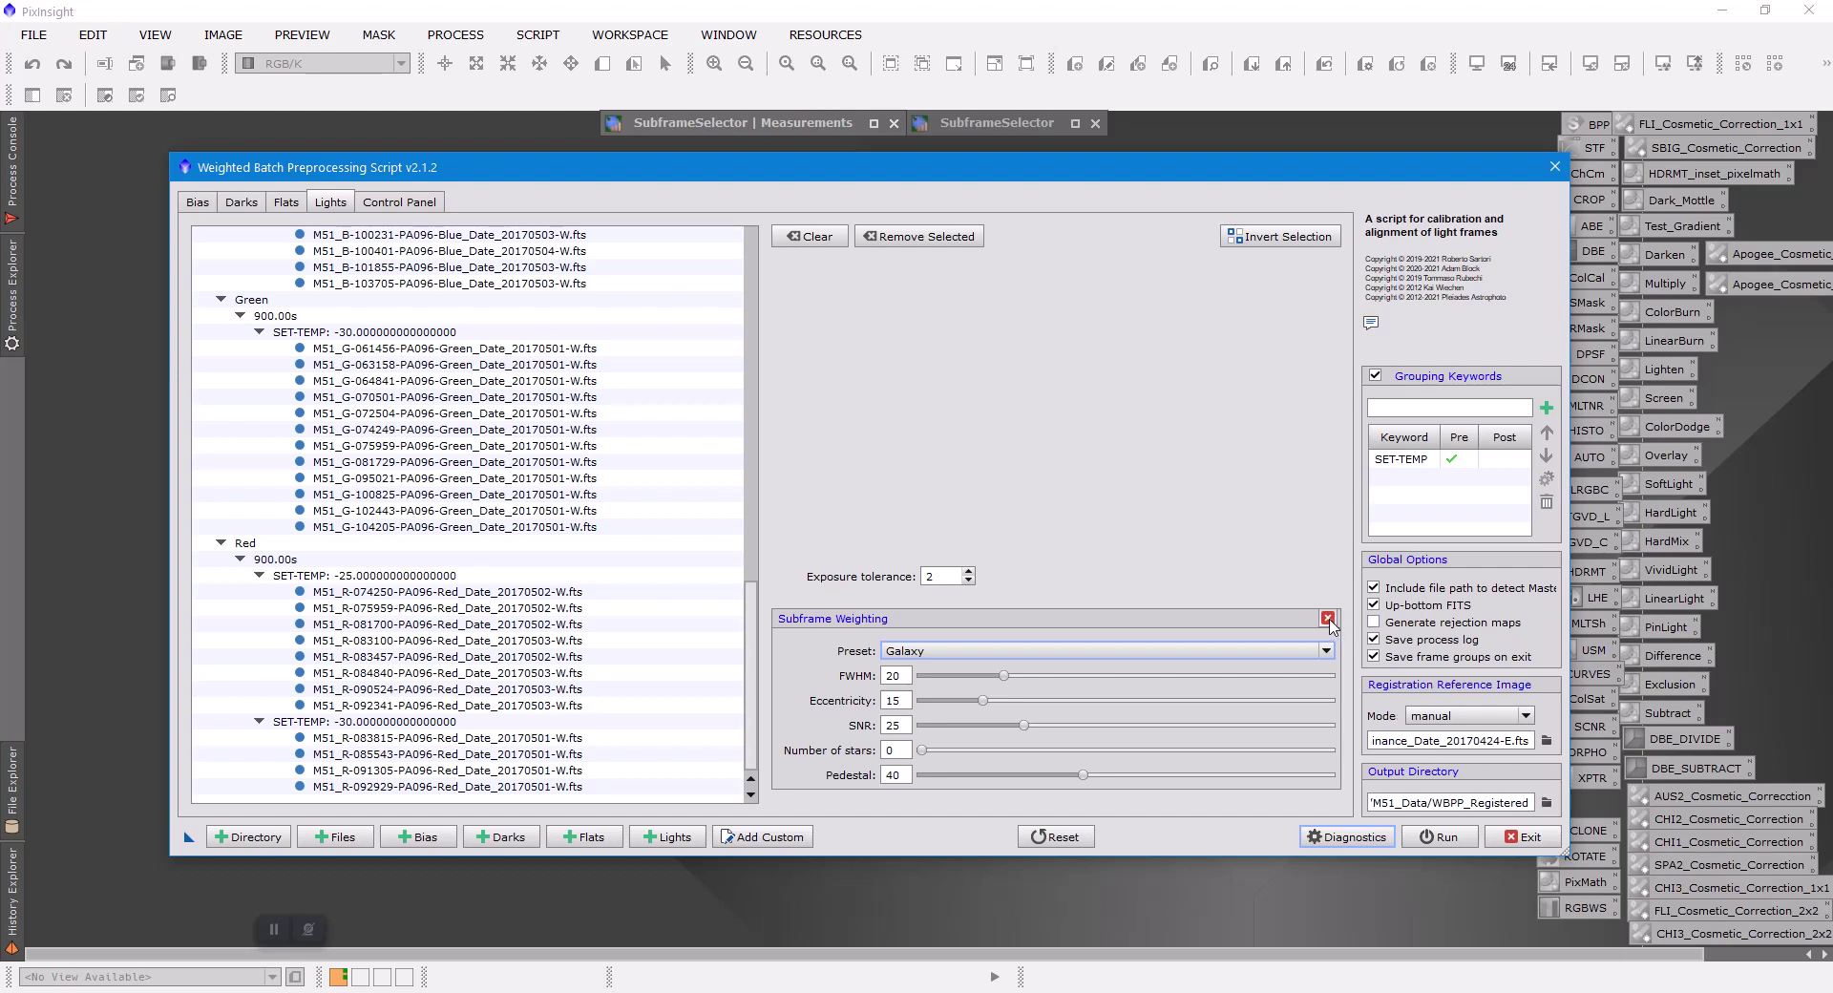
{"action": "left_click", "coordinate": [1327, 619]}
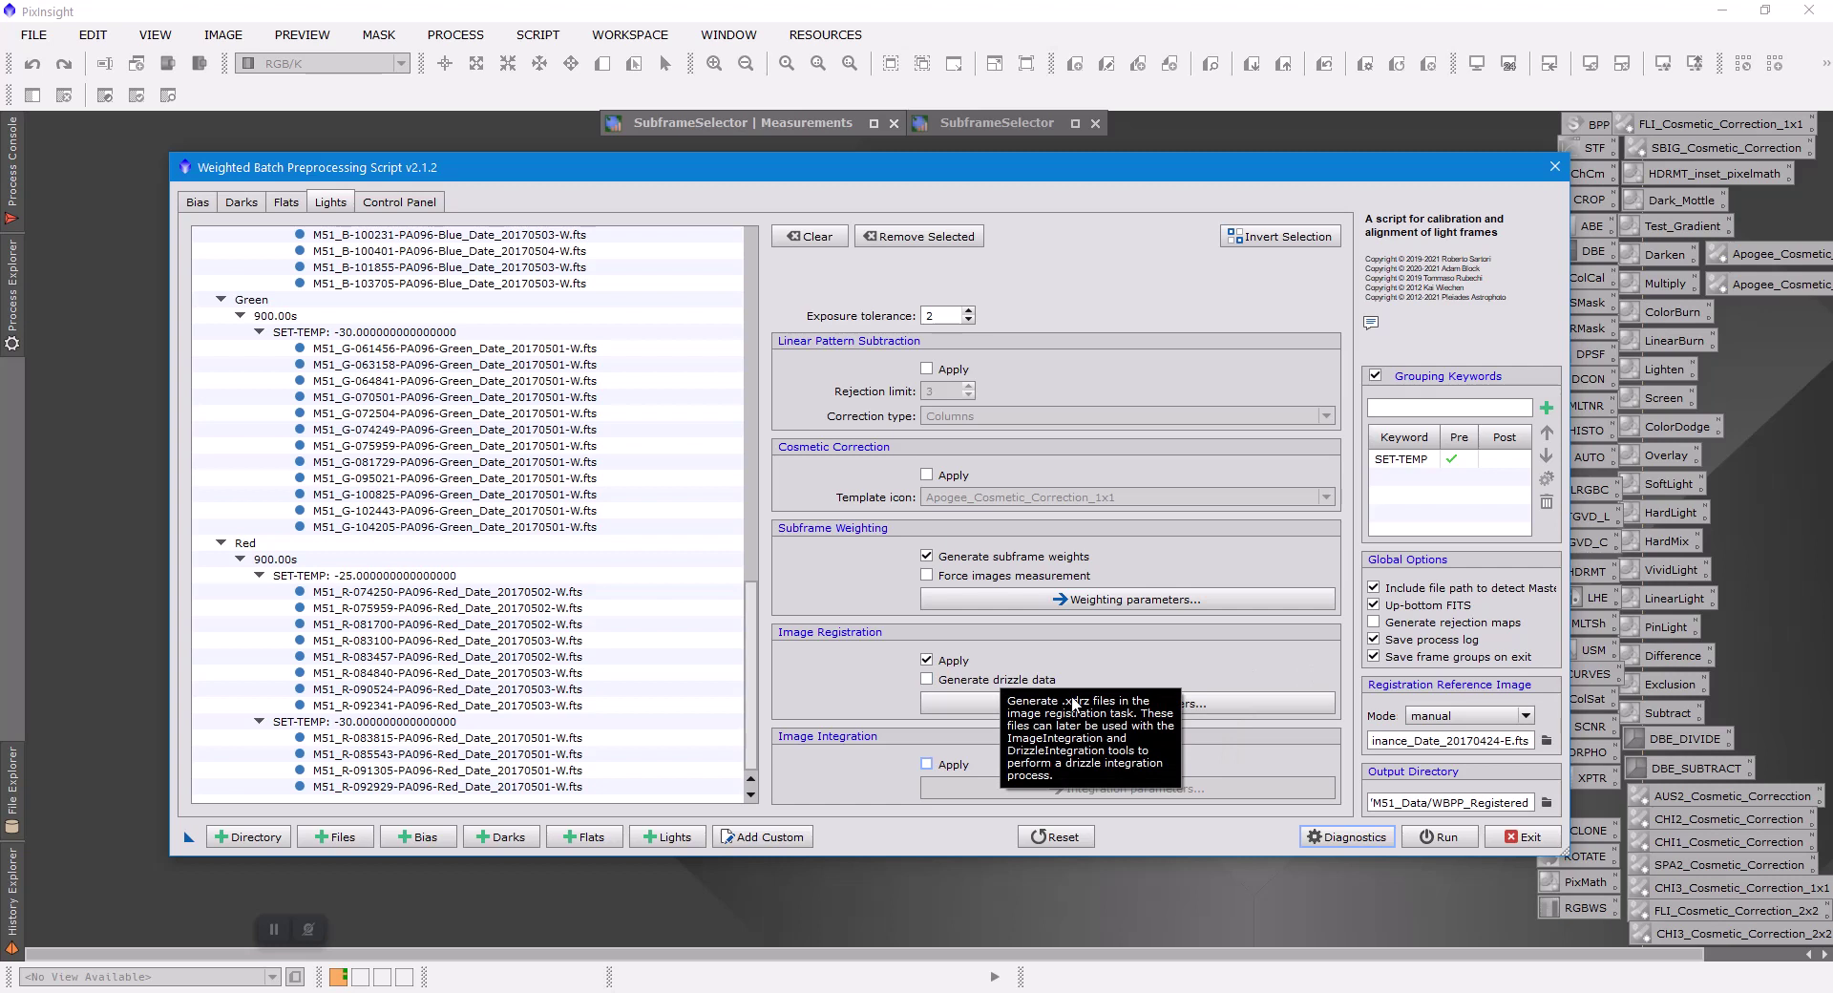
{"action": "left_click", "coordinate": [1127, 703]}
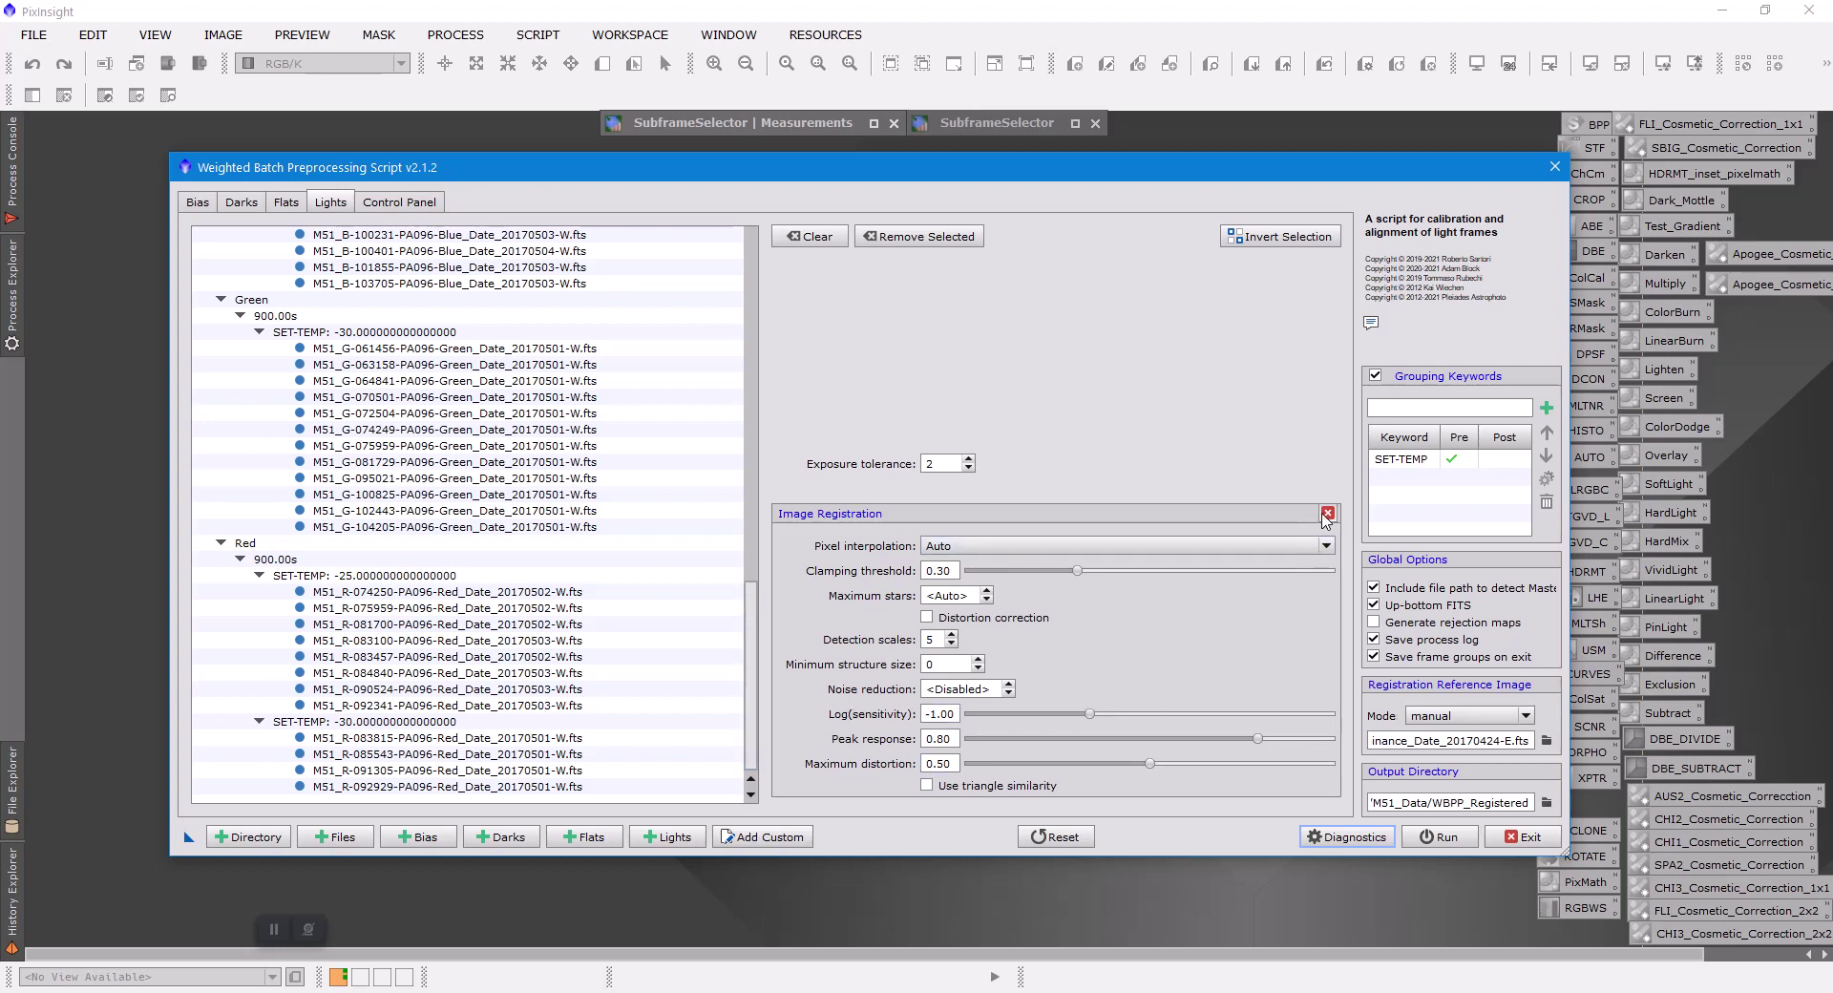
{"action": "left_click", "coordinate": [1327, 513]}
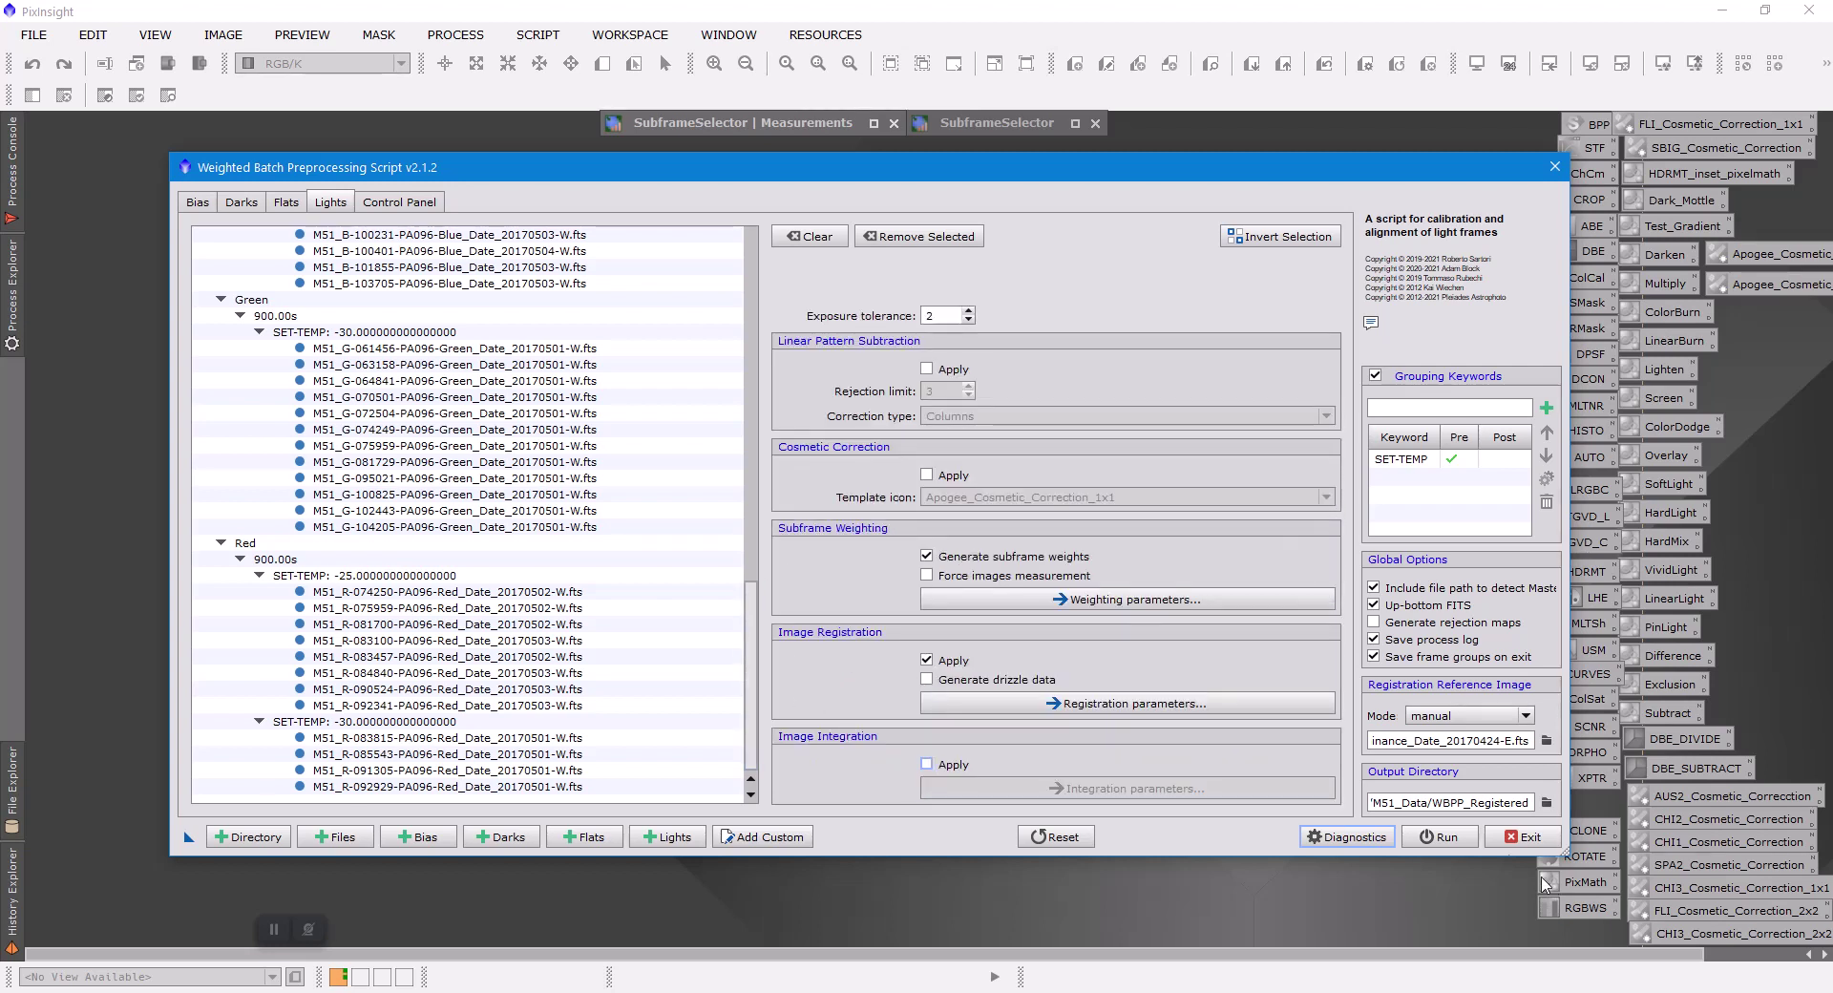
Set the output directory to the WBPP_Registered folder inside M51_Flow
{"action": "left_click", "coordinate": [1547, 805]}
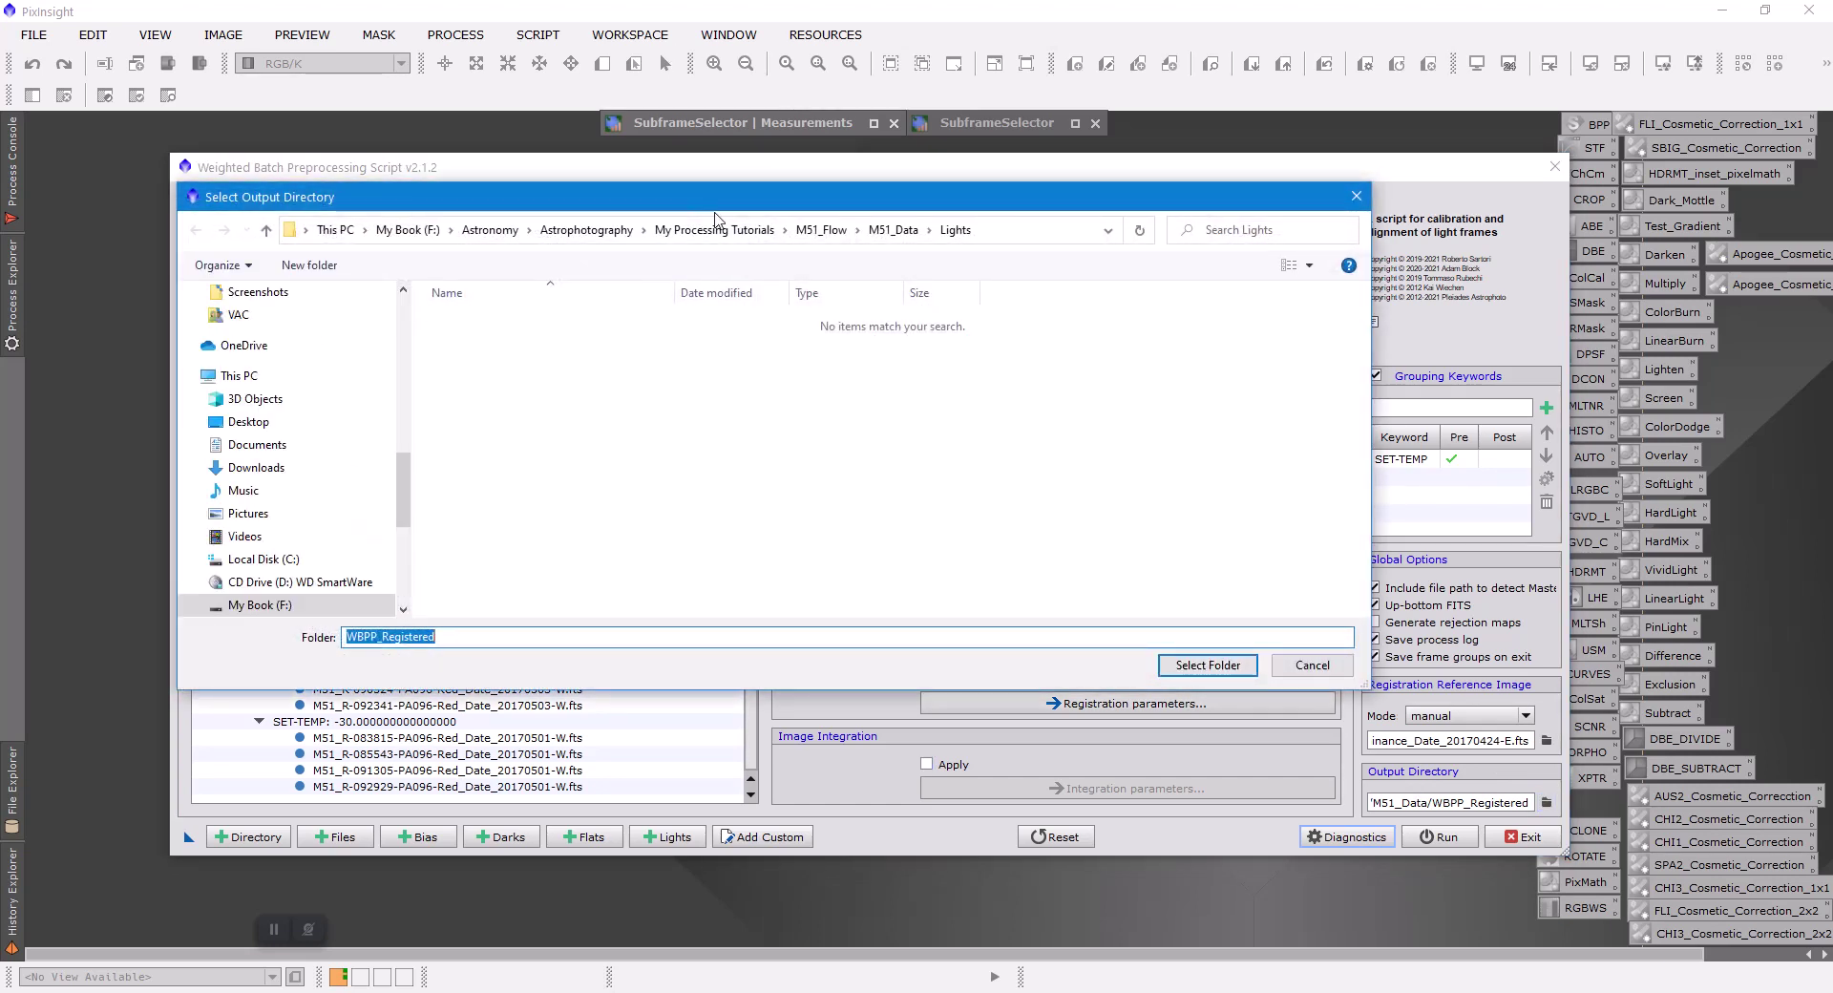
{"action": "left_click", "coordinate": [829, 232]}
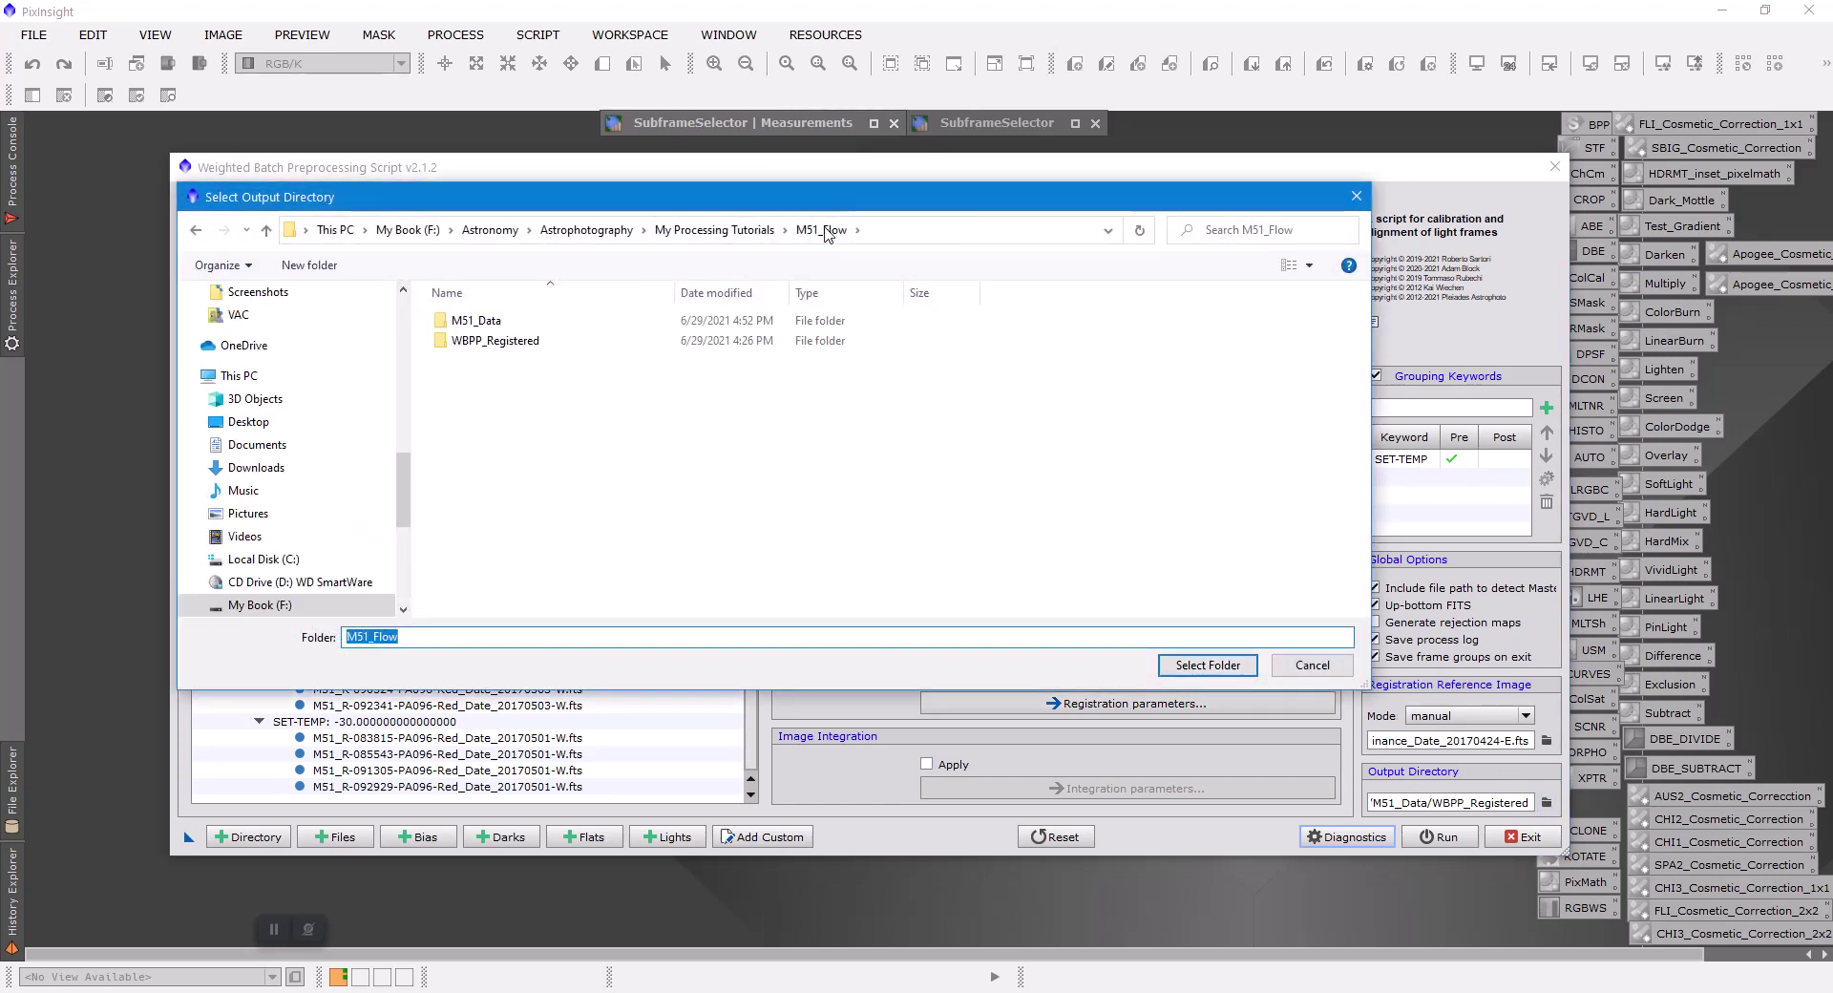
{"action": "double_click", "coordinate": [509, 341]}
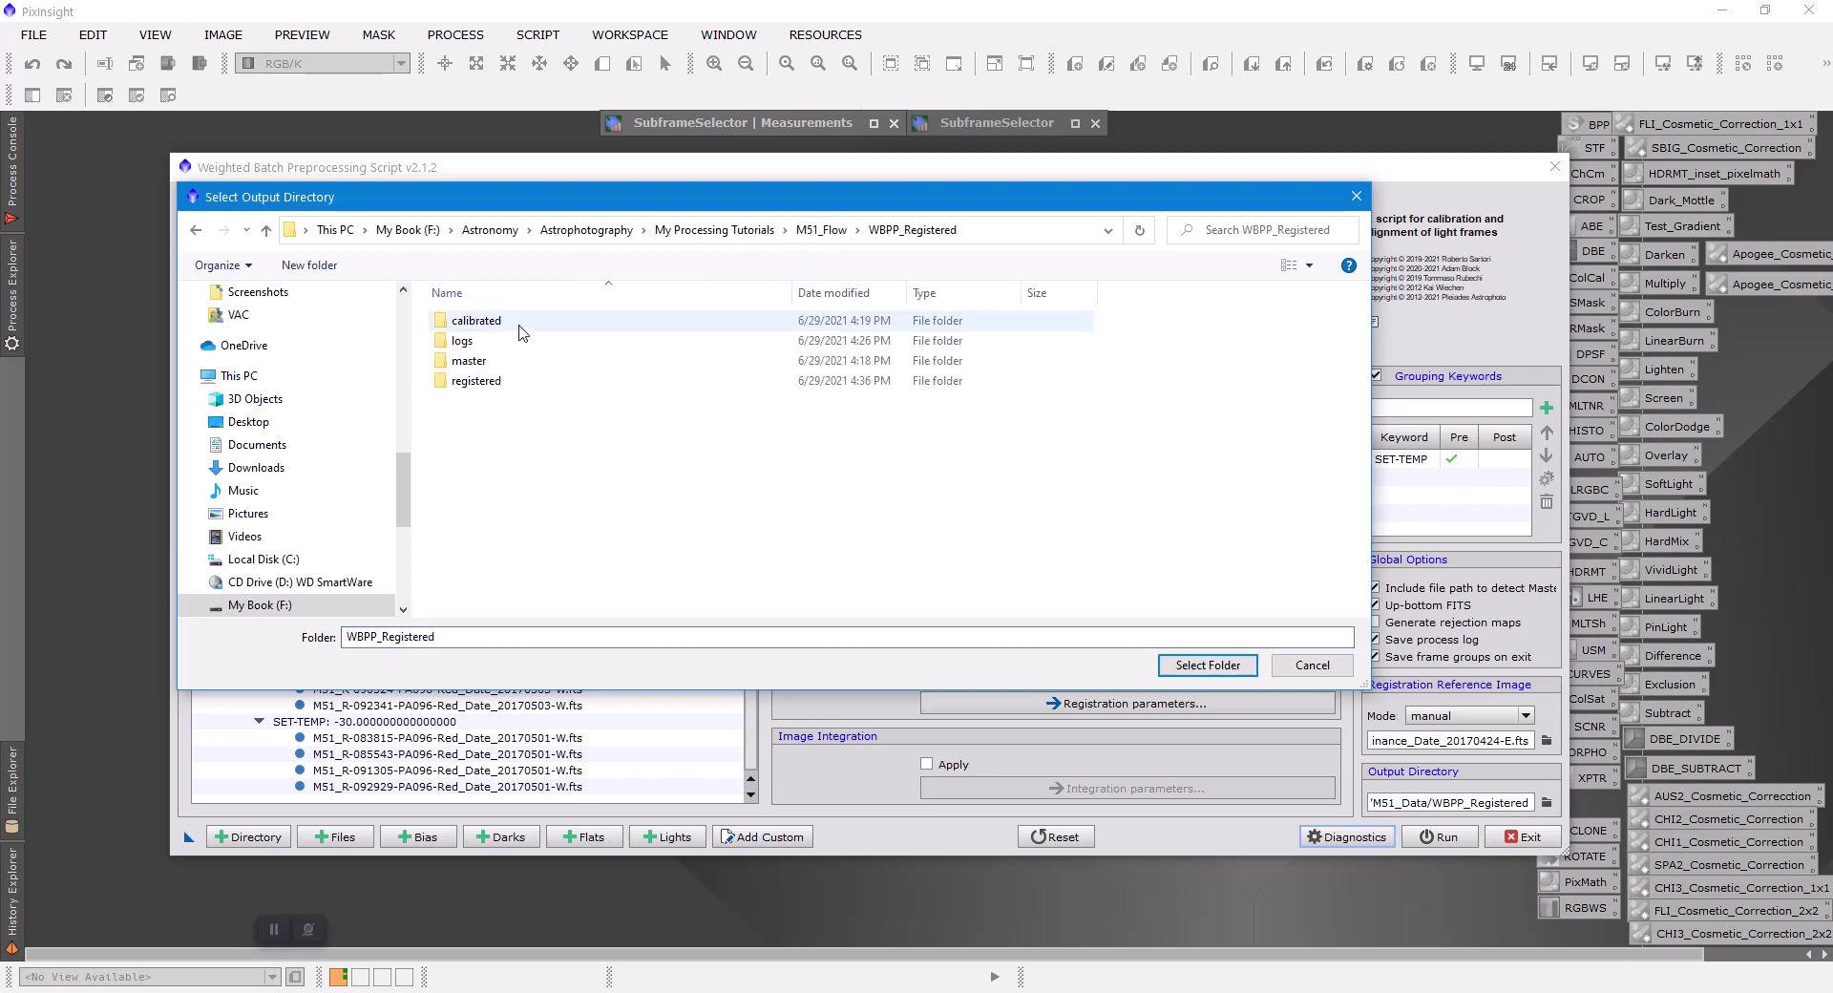
{"action": "left_click", "coordinate": [829, 232]}
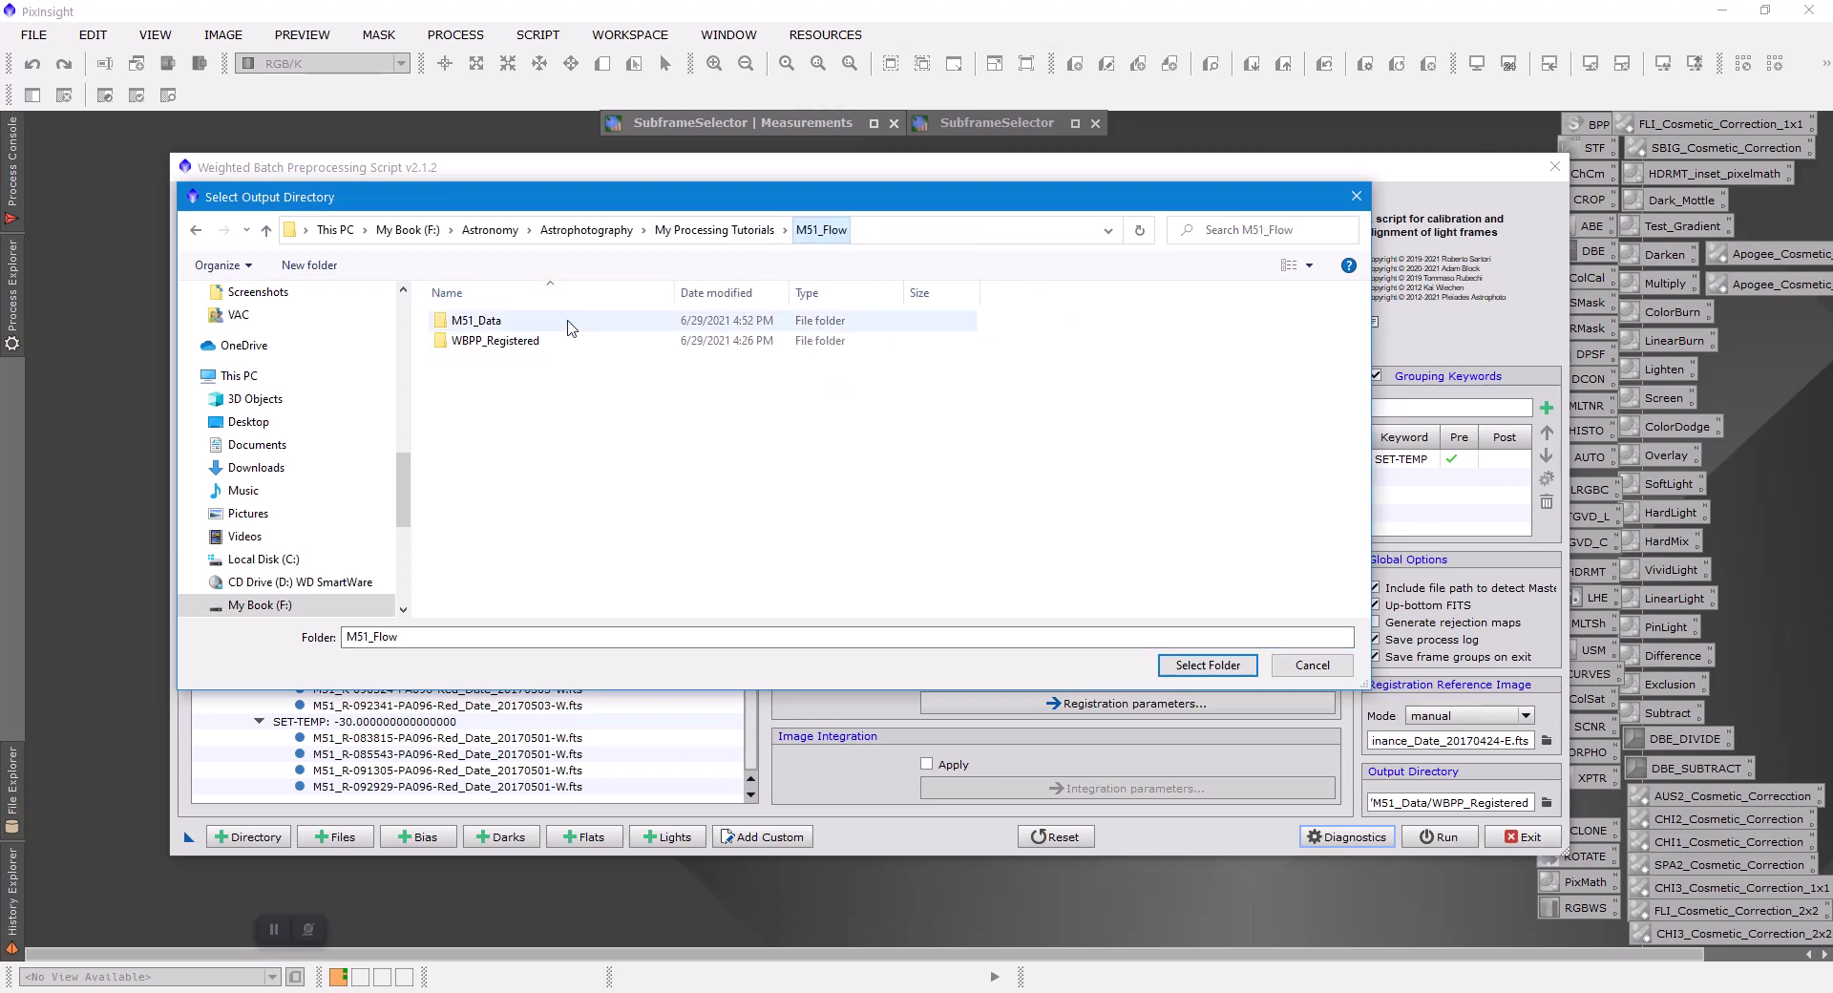
{"action": "left_click", "coordinate": [522, 344]}
{"action": "left_click", "coordinate": [1208, 666]}
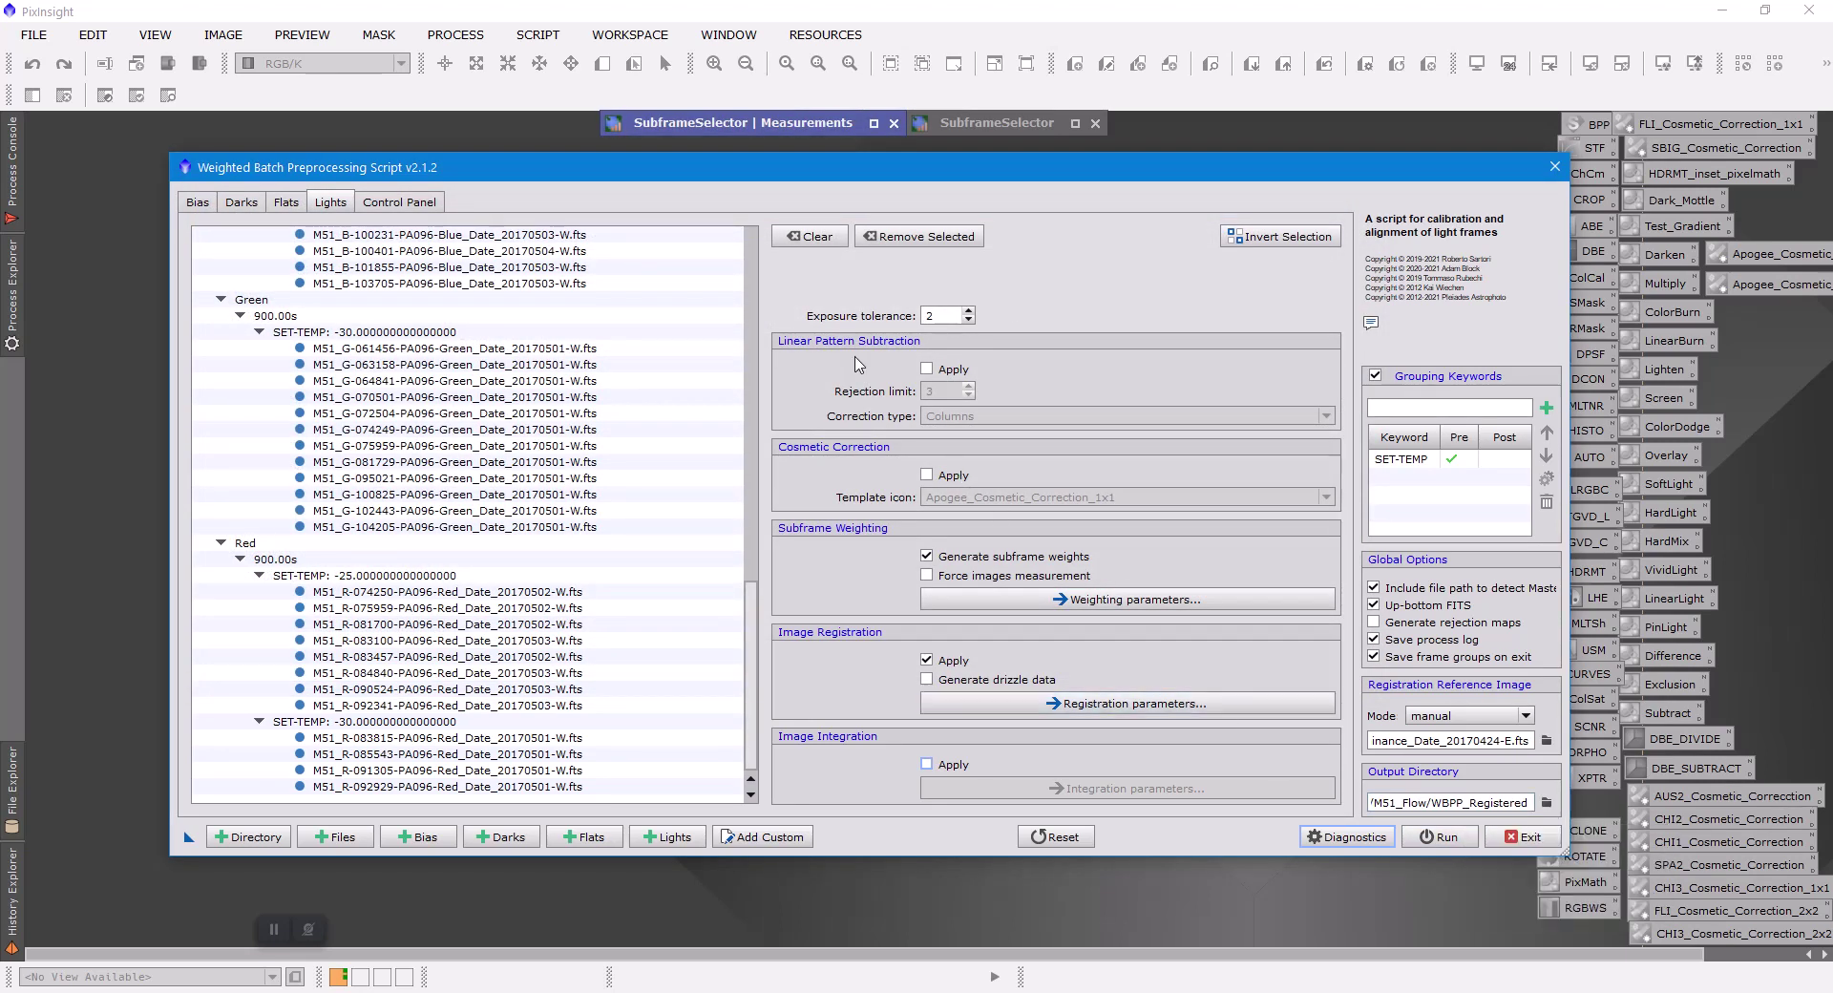
Inspect the calibration flow diagram of the 1x1 Luminance flats in the overview of all frame groups, and close the diagram
{"action": "left_click", "coordinate": [394, 204]}
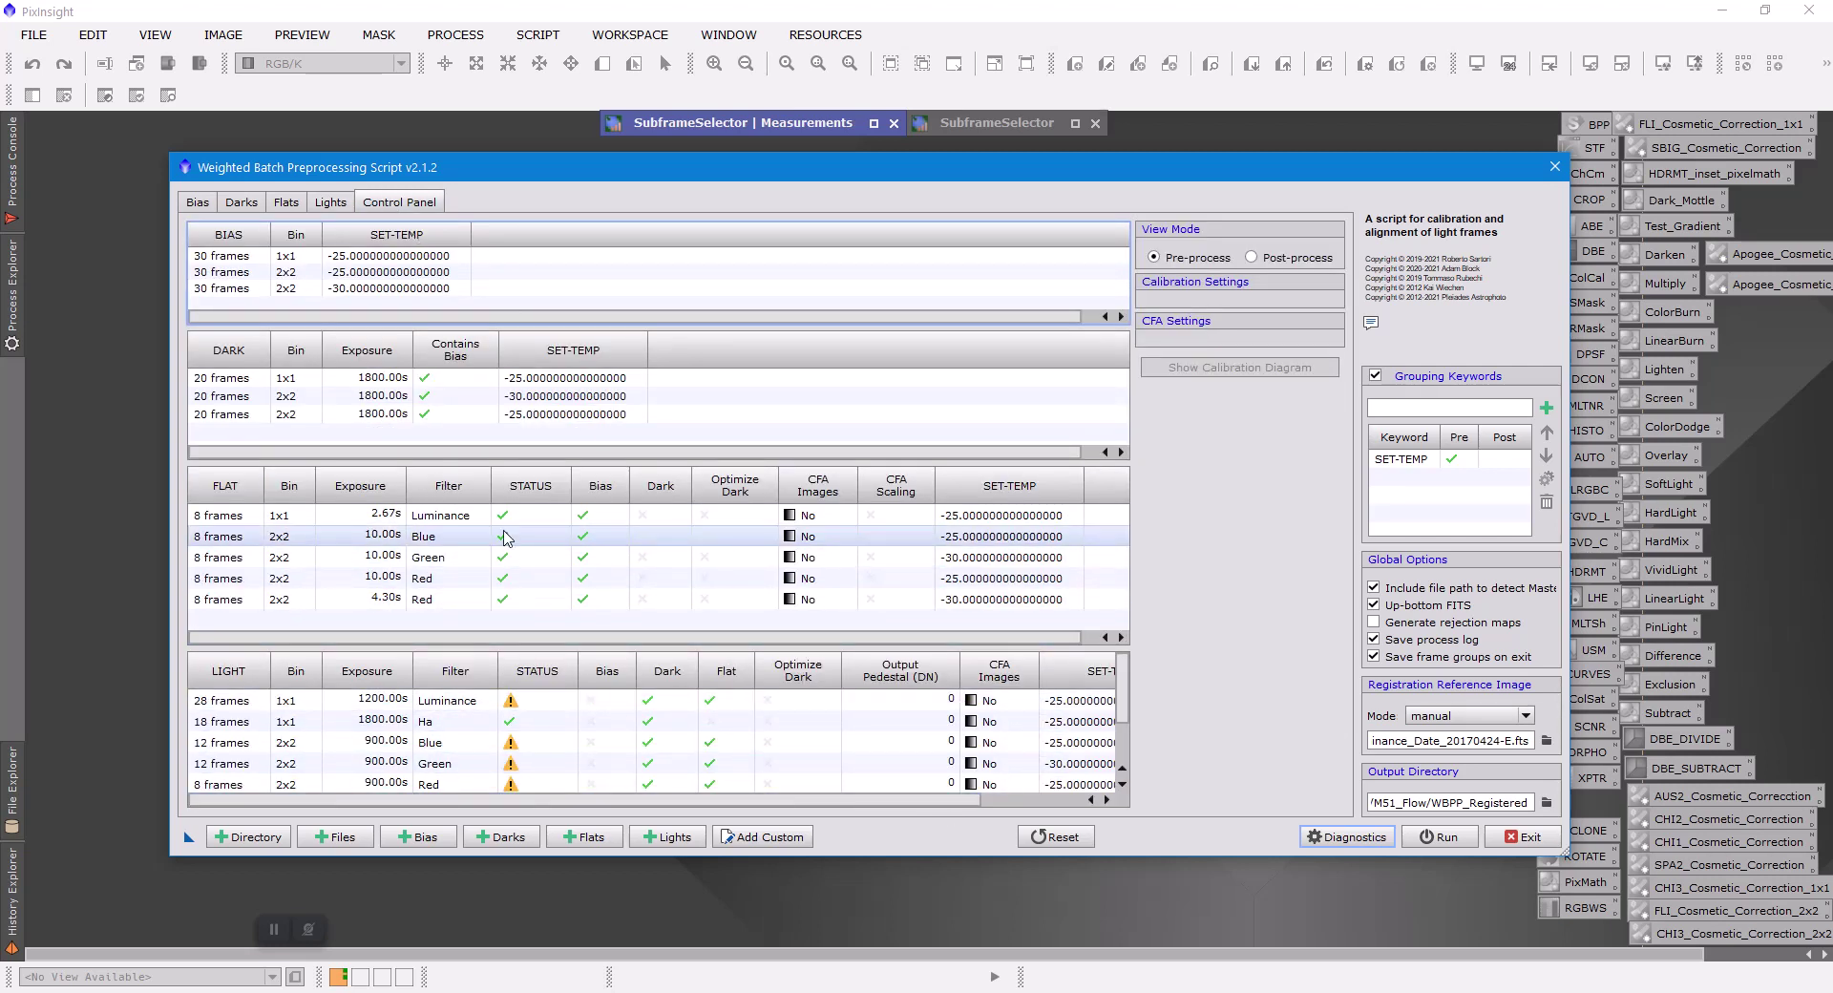
{"action": "left_click", "coordinate": [442, 521]}
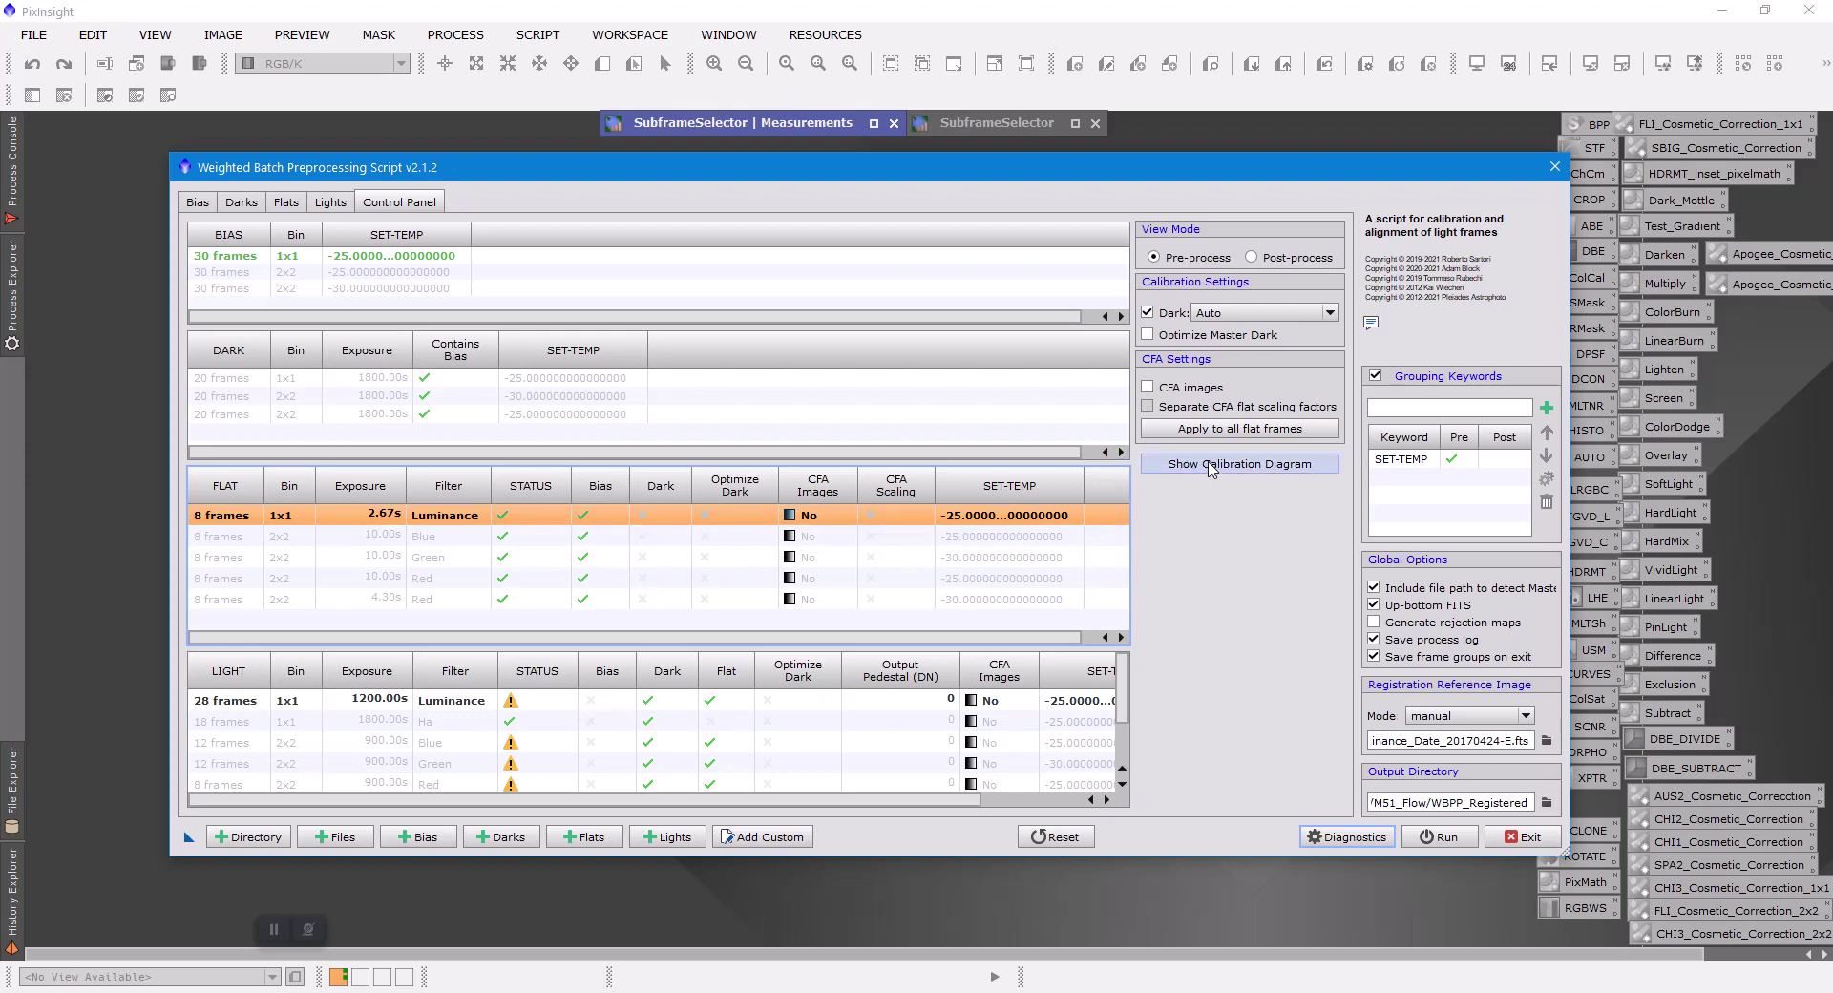
{"action": "left_click", "coordinate": [1184, 463]}
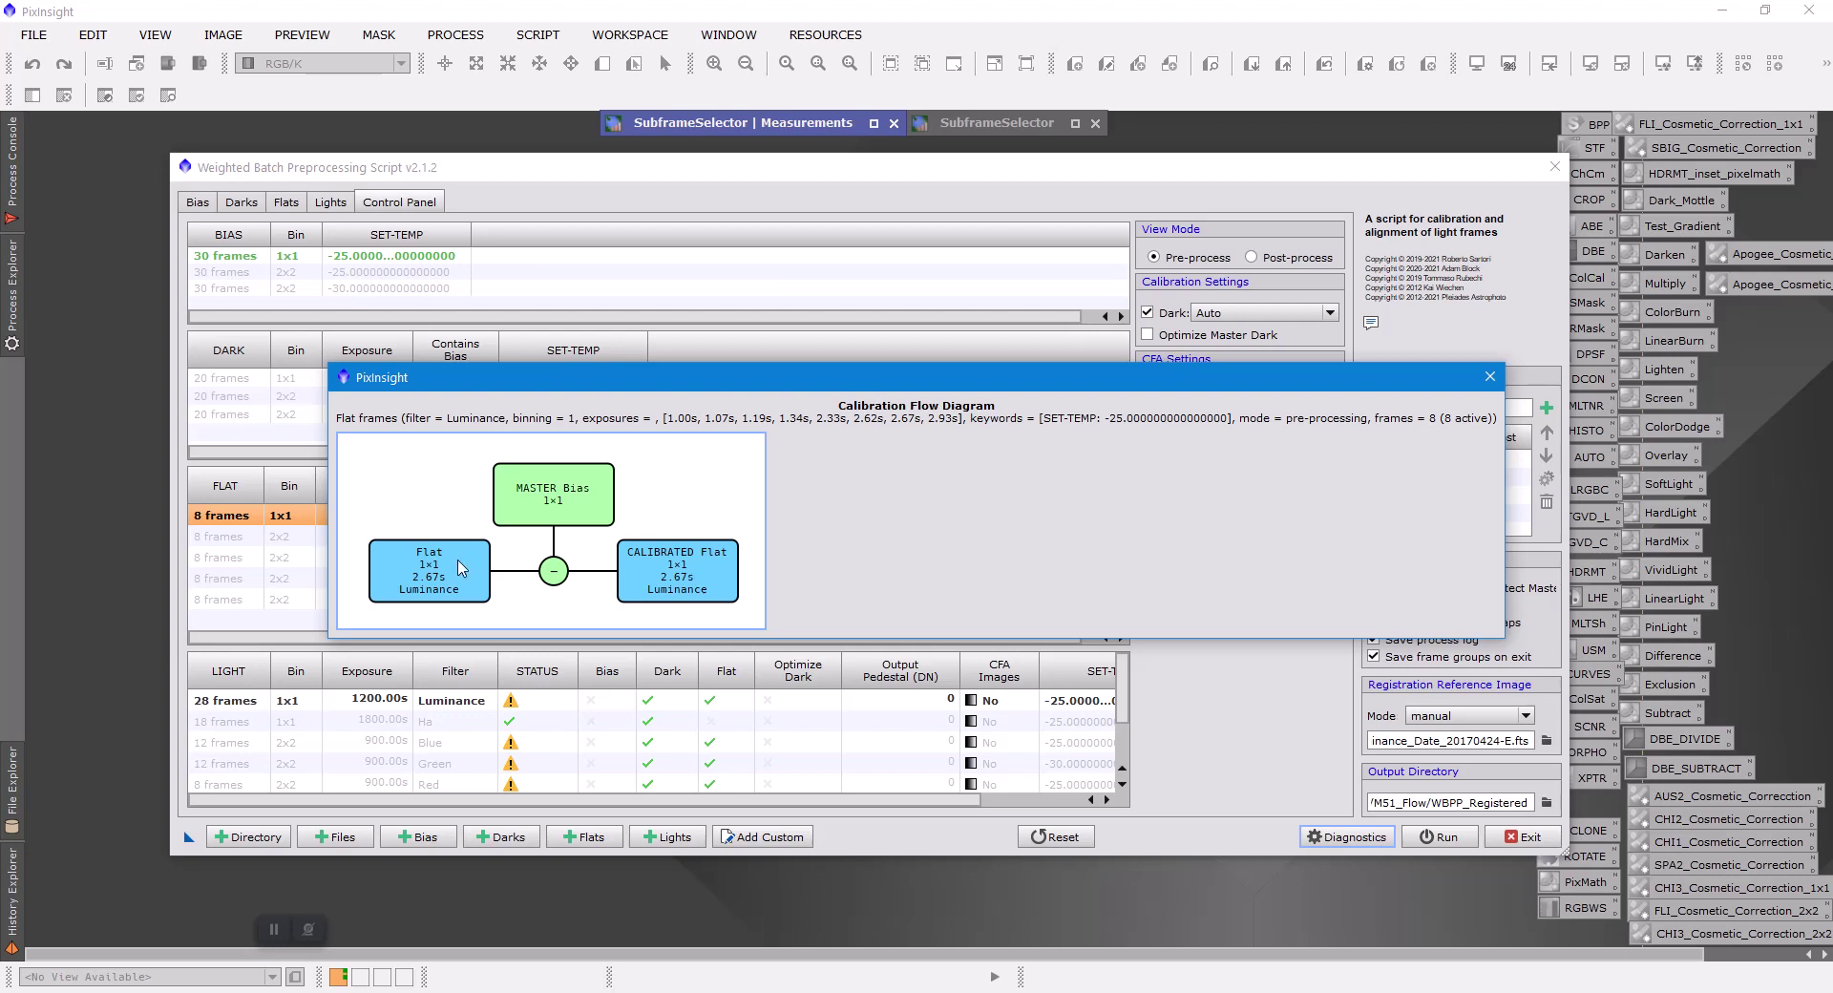
{"action": "left_click", "coordinate": [1490, 376]}
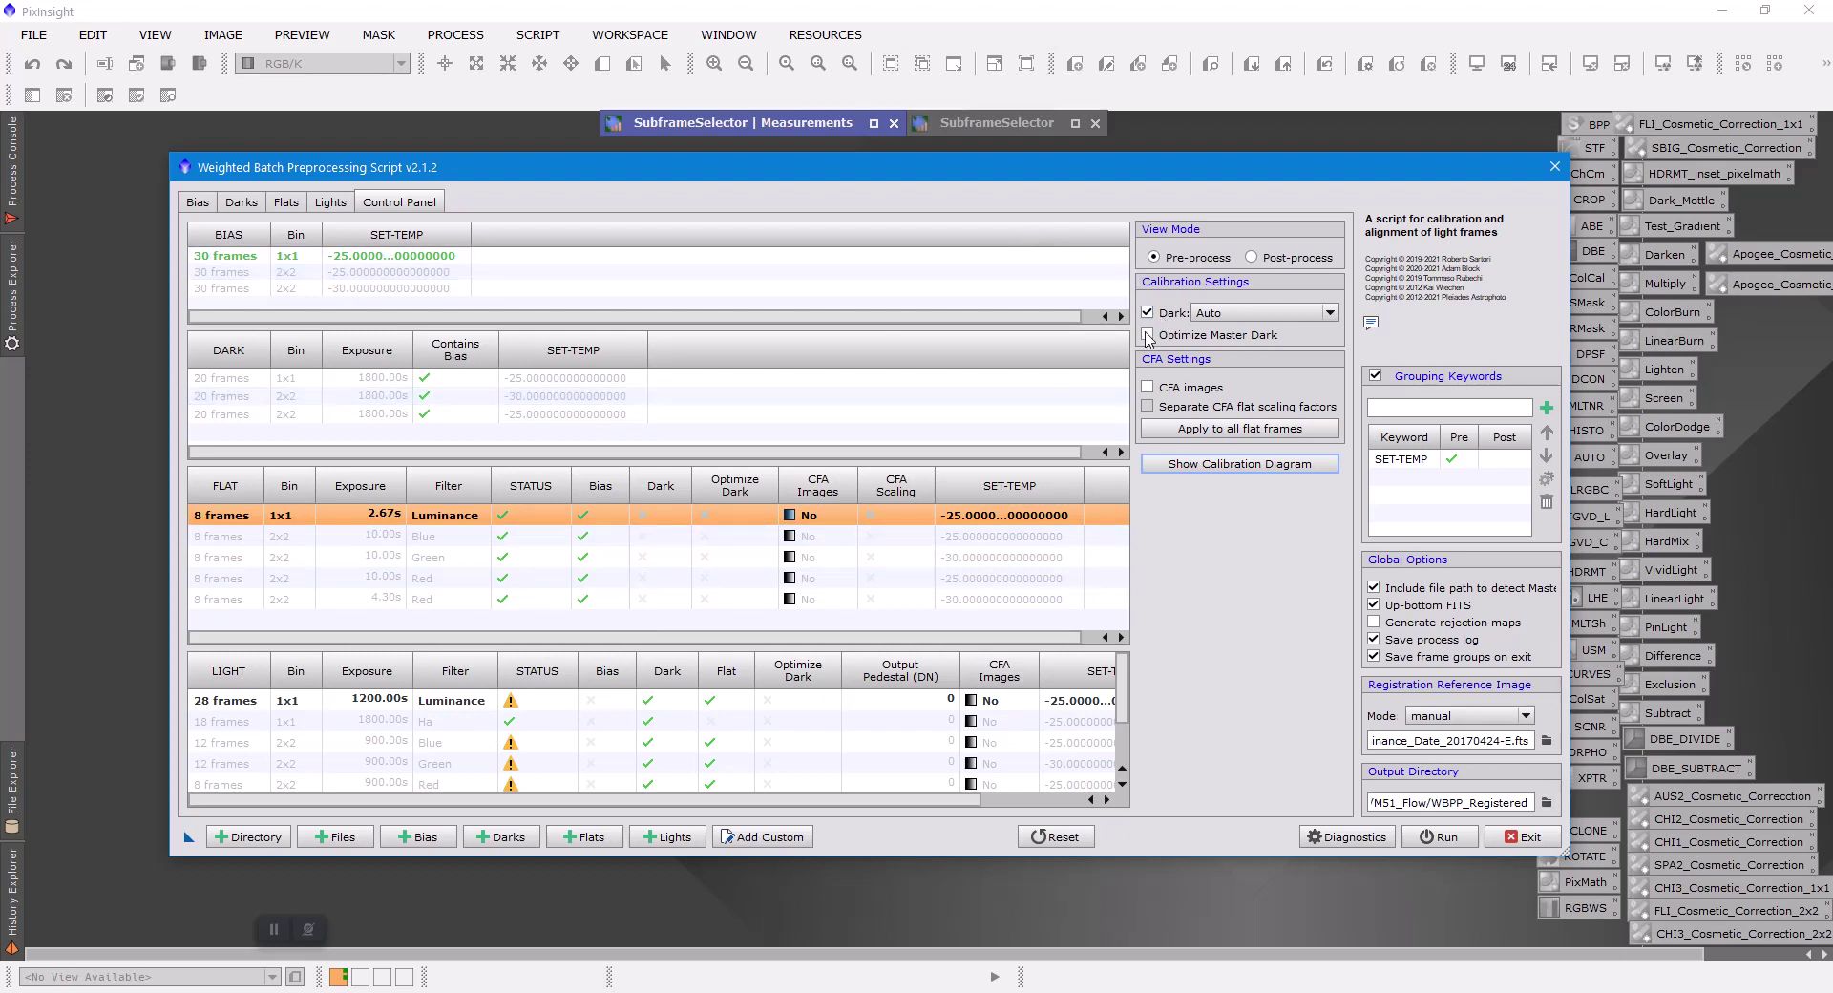
Enable Optimize Master Dark for the Luminance flats, assign the BIN 1 1800.00s dark, and show their calibration diagram
{"action": "left_click", "coordinate": [1148, 336]}
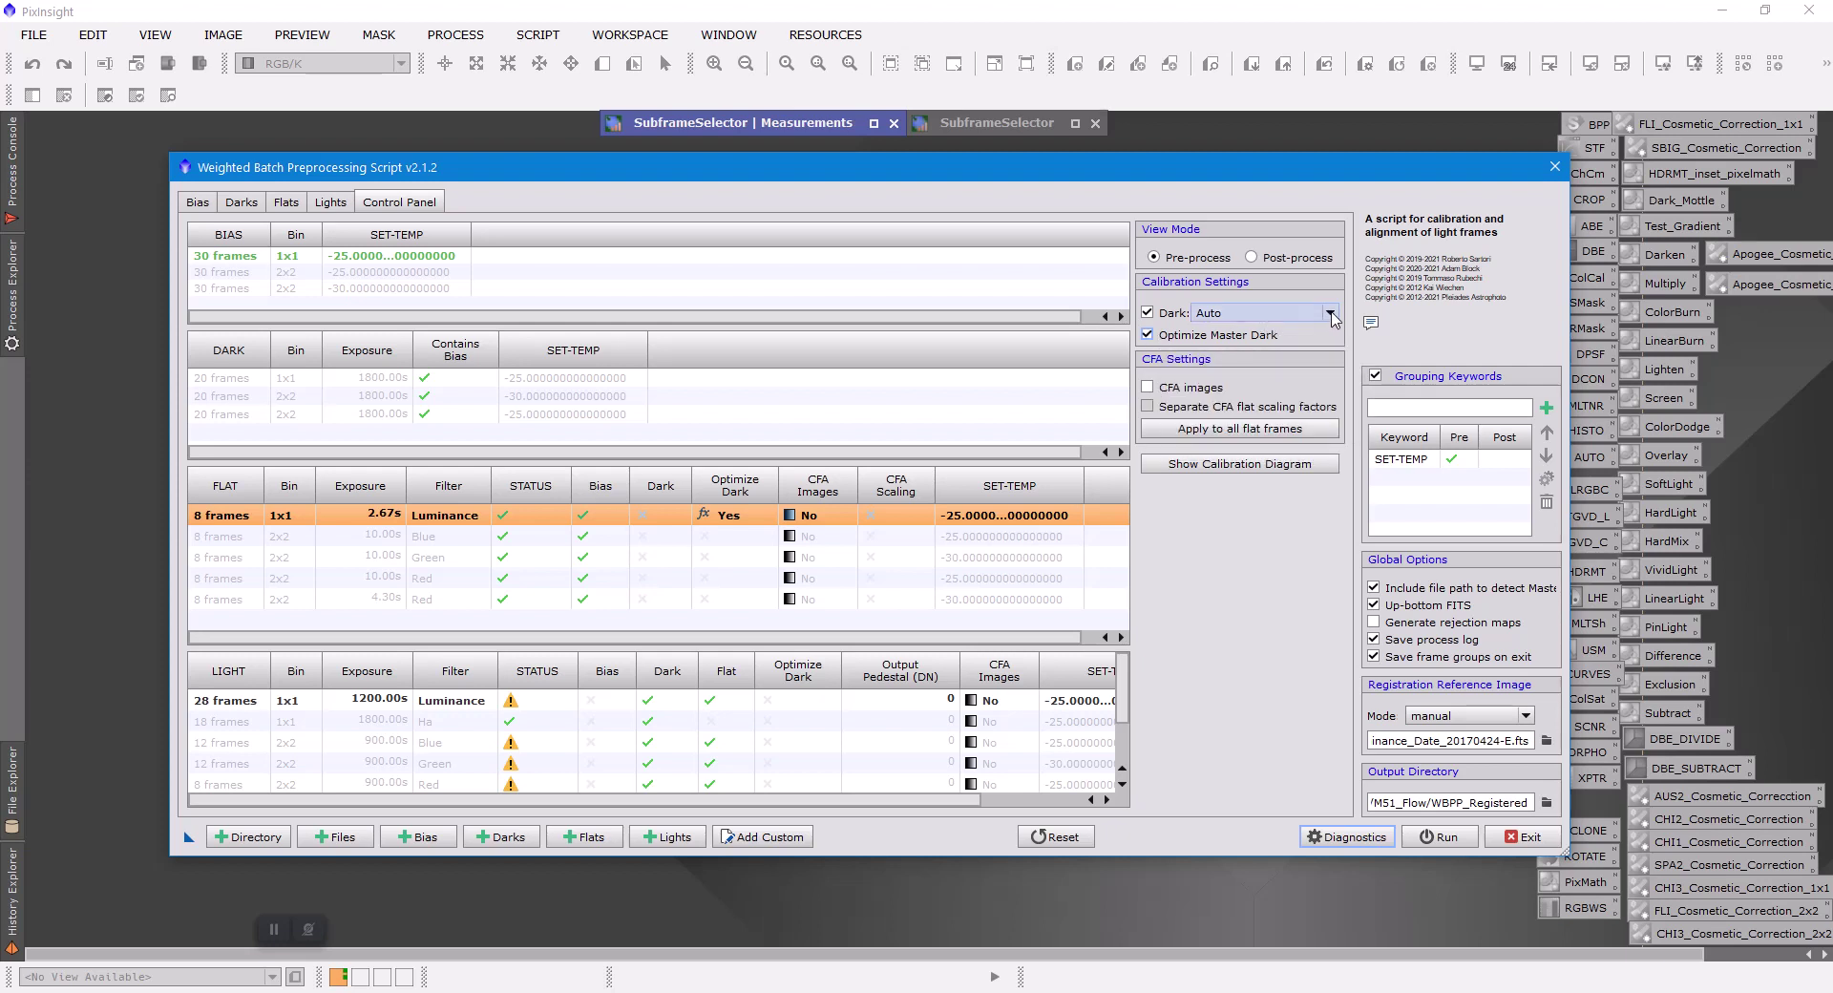
{"action": "left_click", "coordinate": [1330, 314]}
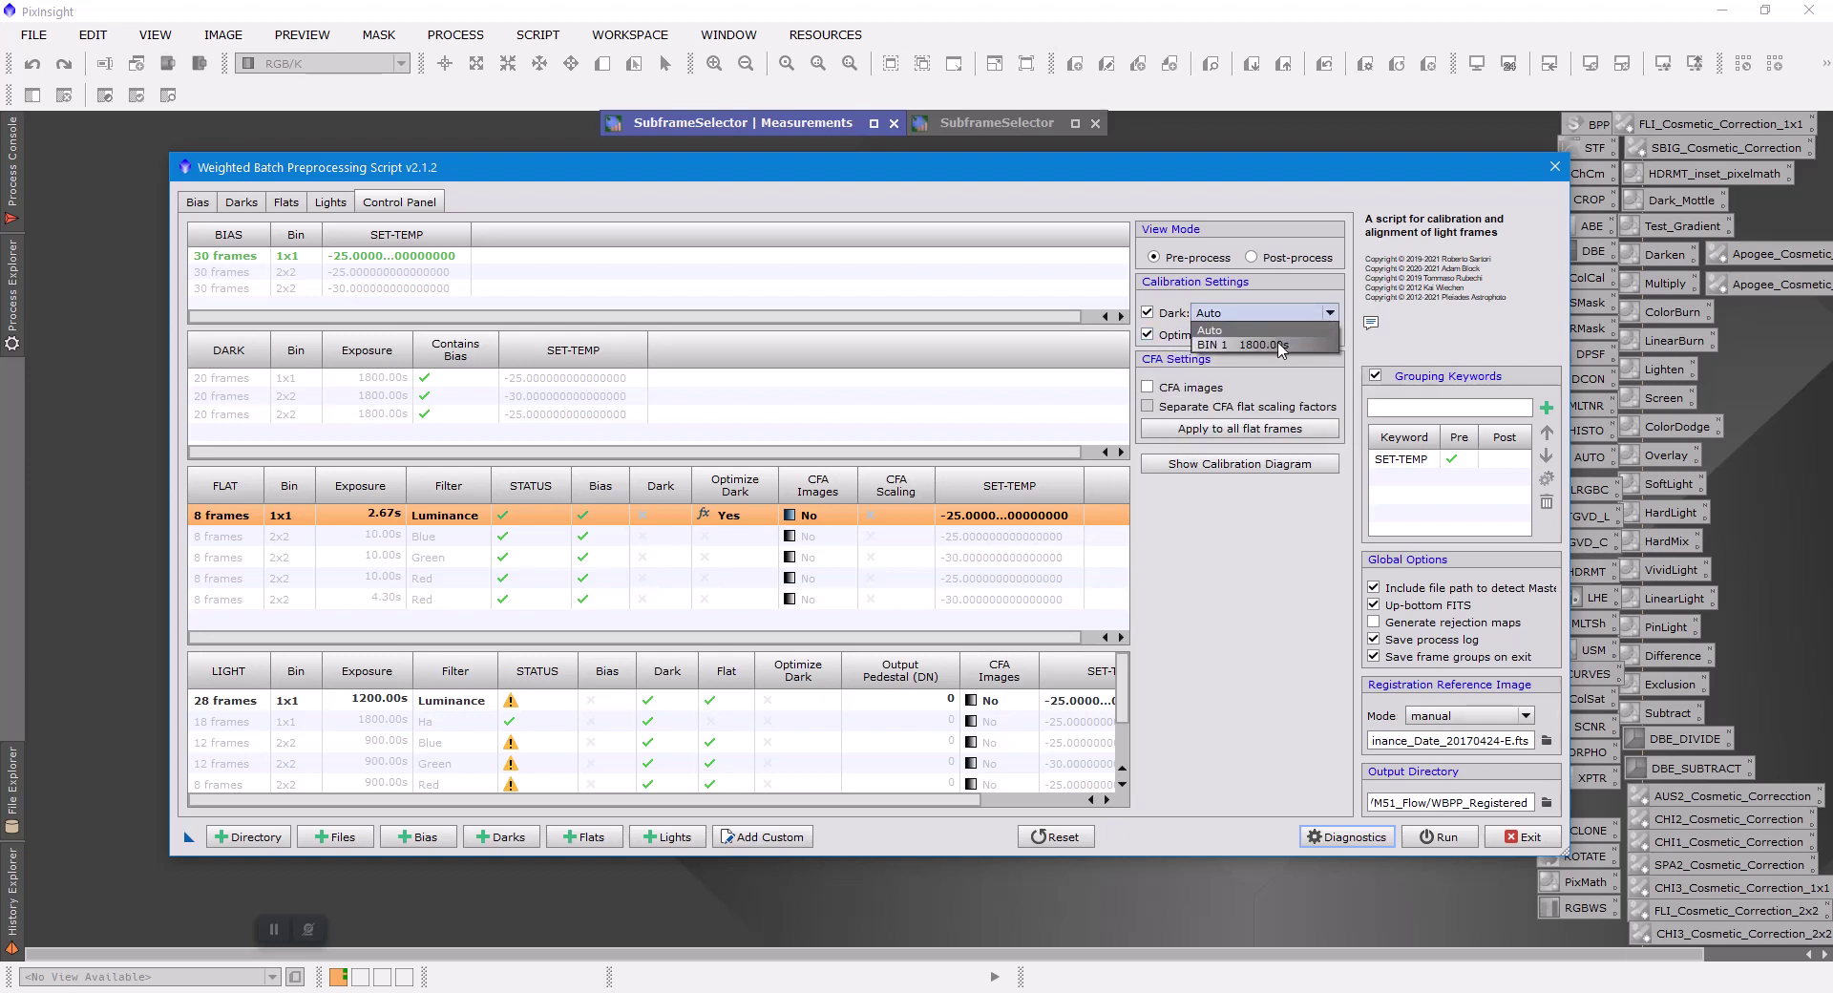
{"action": "left_click", "coordinate": [1282, 346]}
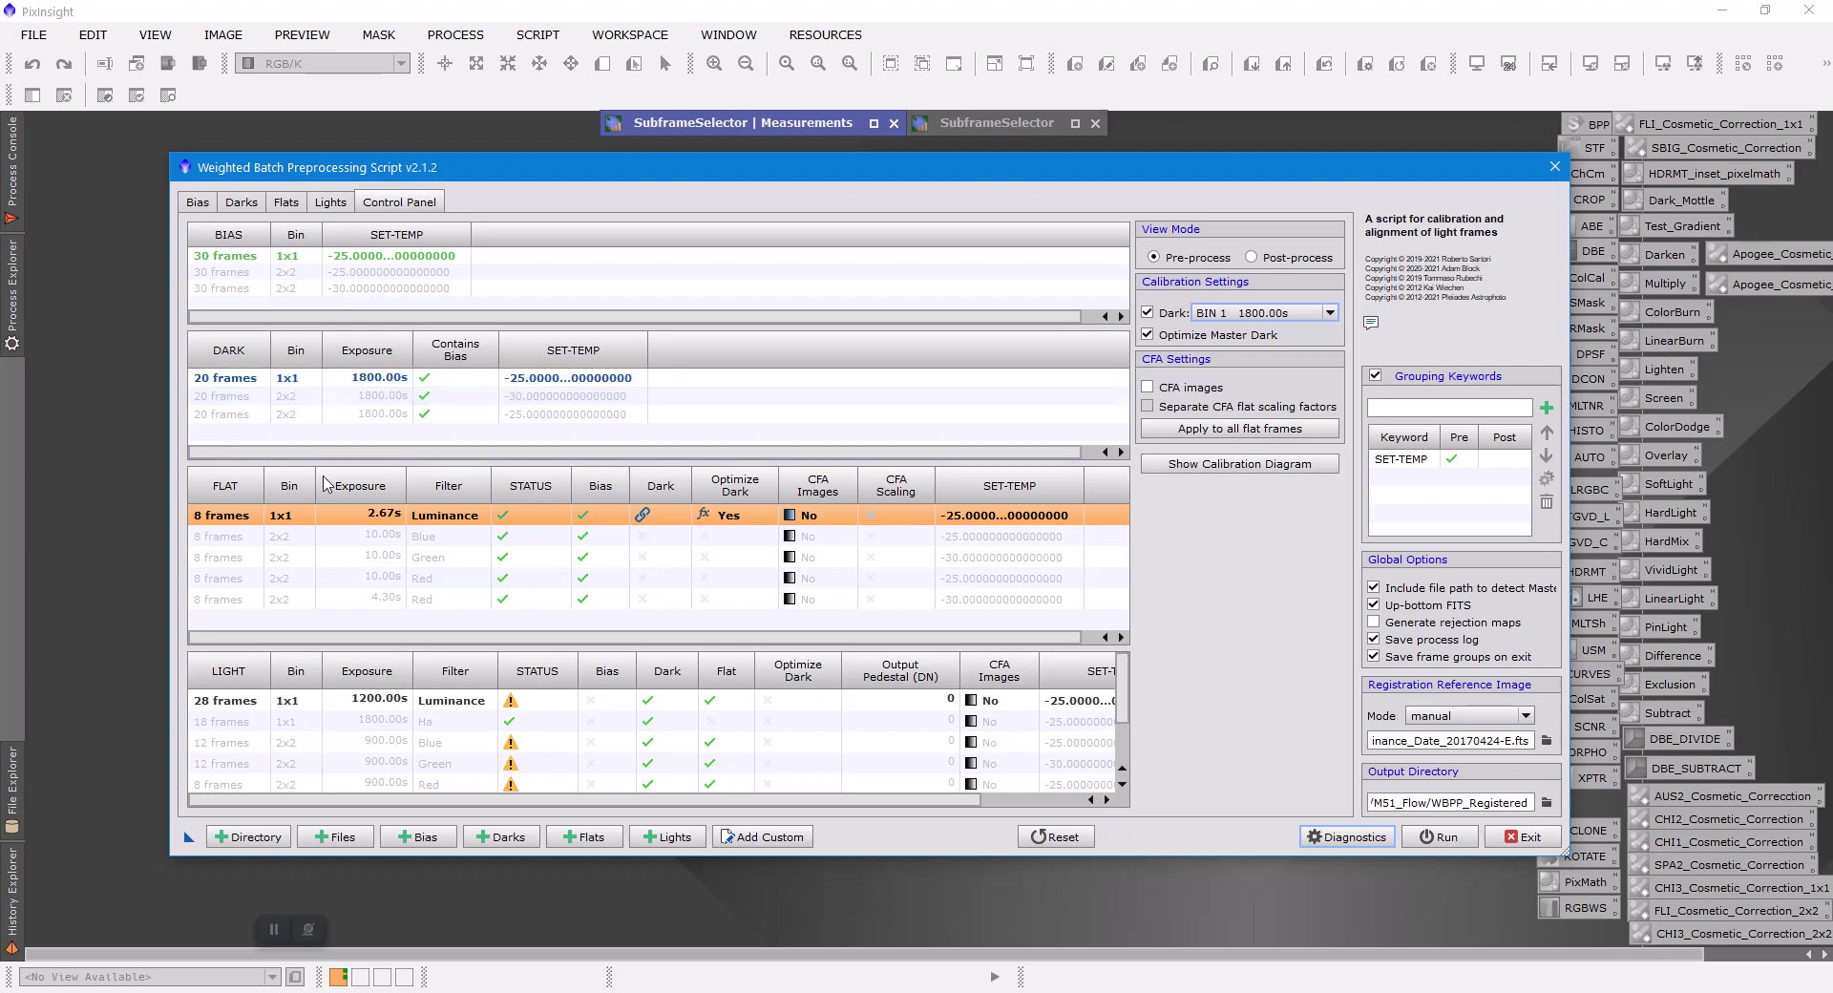
{"action": "left_click", "coordinate": [1239, 468]}
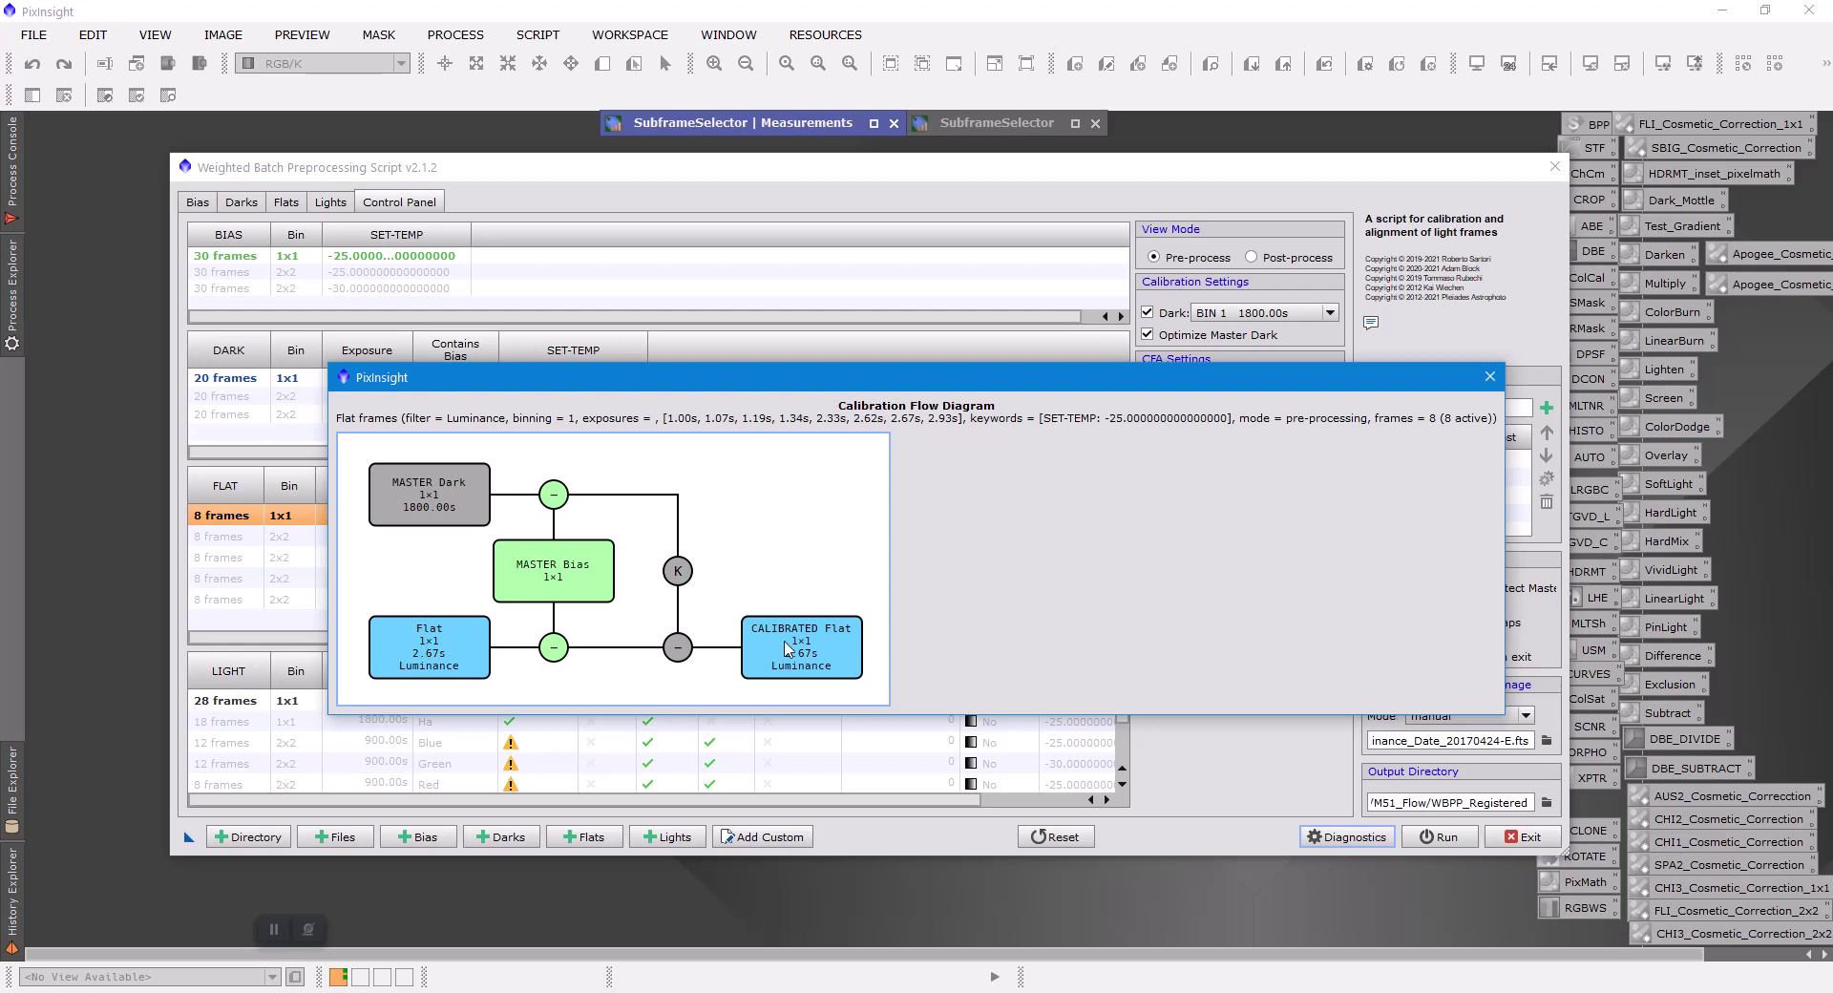
Close the calibration diagram, then enable Optimize Master Dark for the Blue 2x2 flats and assign the -25 SET-TEMP BIN 2 1800.00s dark
{"action": "left_click", "coordinate": [1490, 376]}
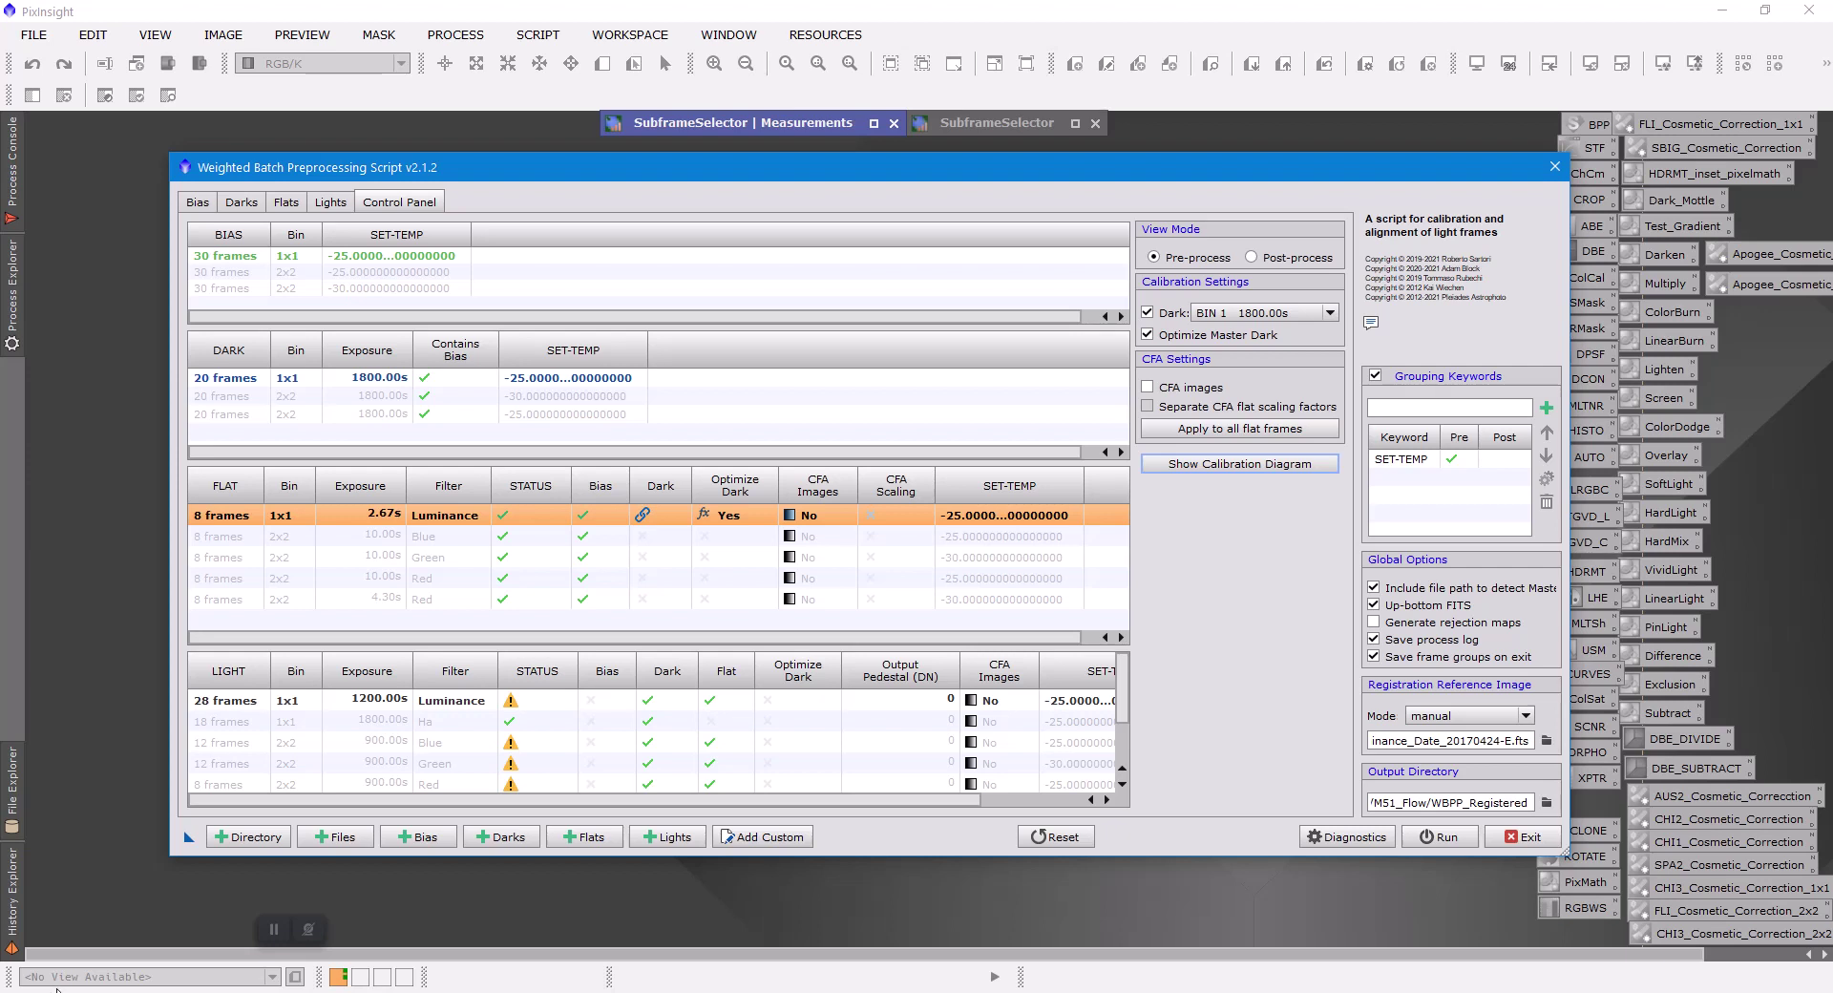
{"action": "left_click", "coordinate": [274, 930]}
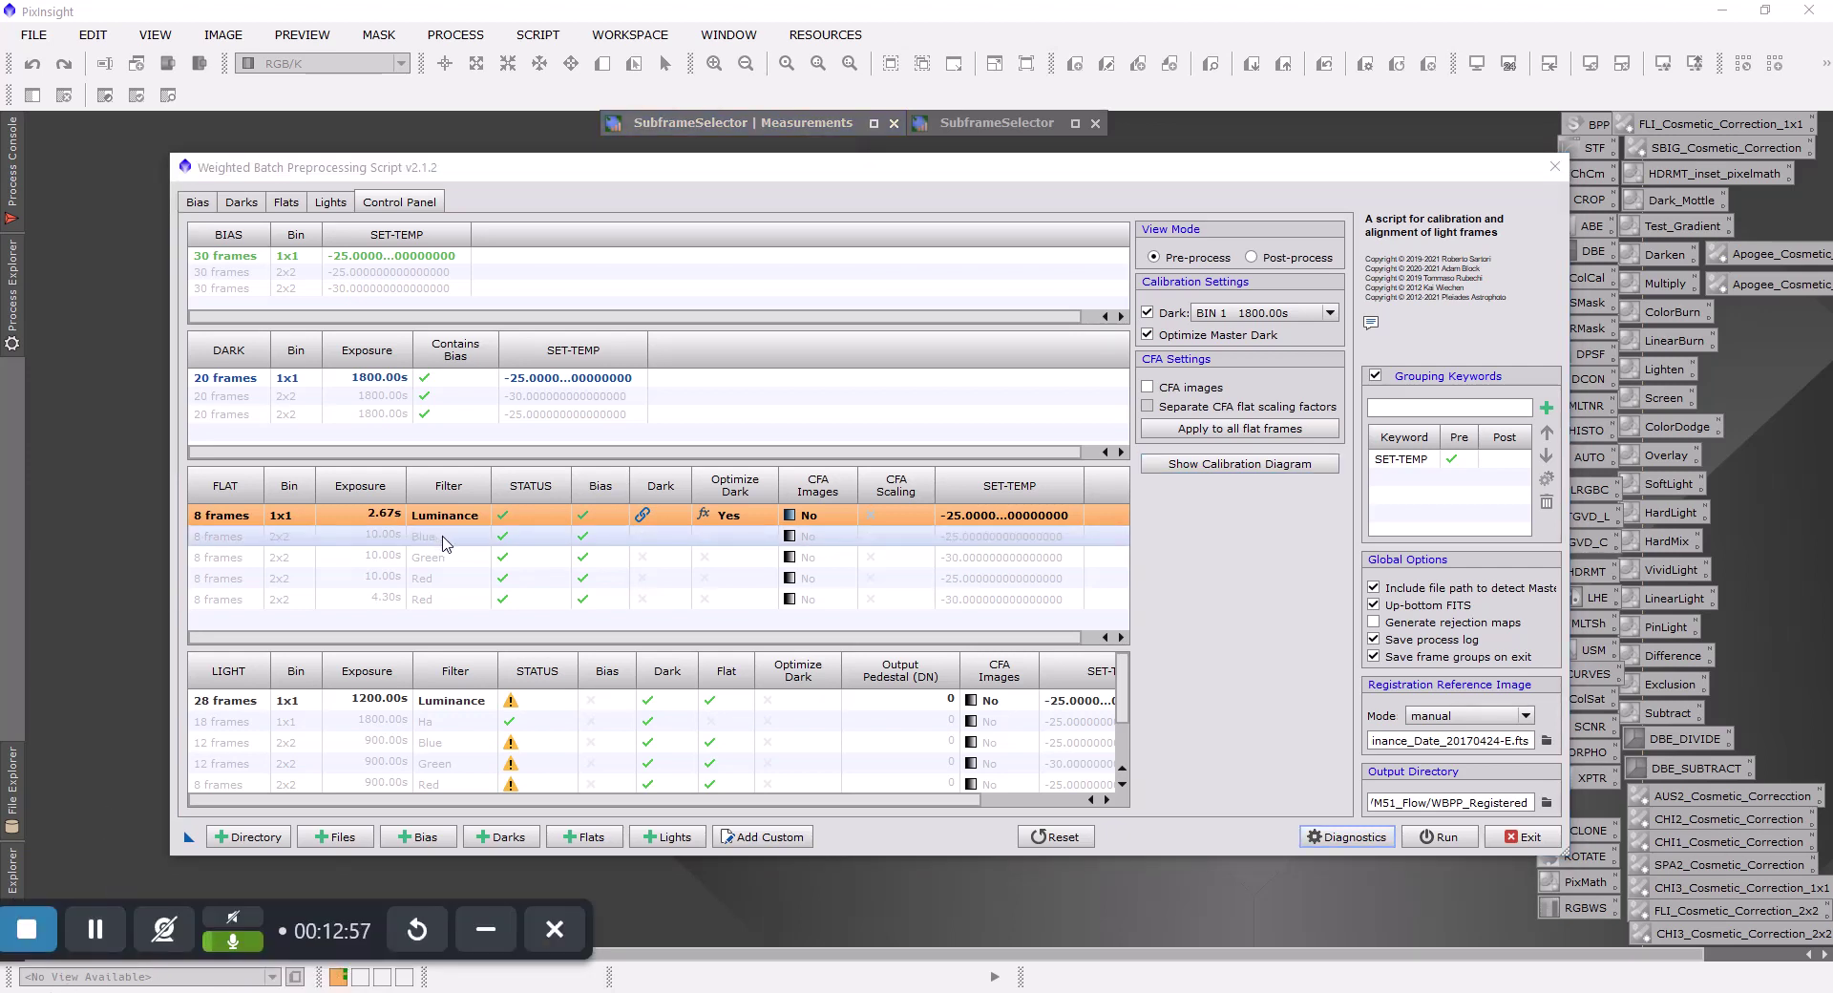
{"action": "left_click", "coordinate": [444, 542]}
{"action": "left_click", "coordinate": [1149, 336]}
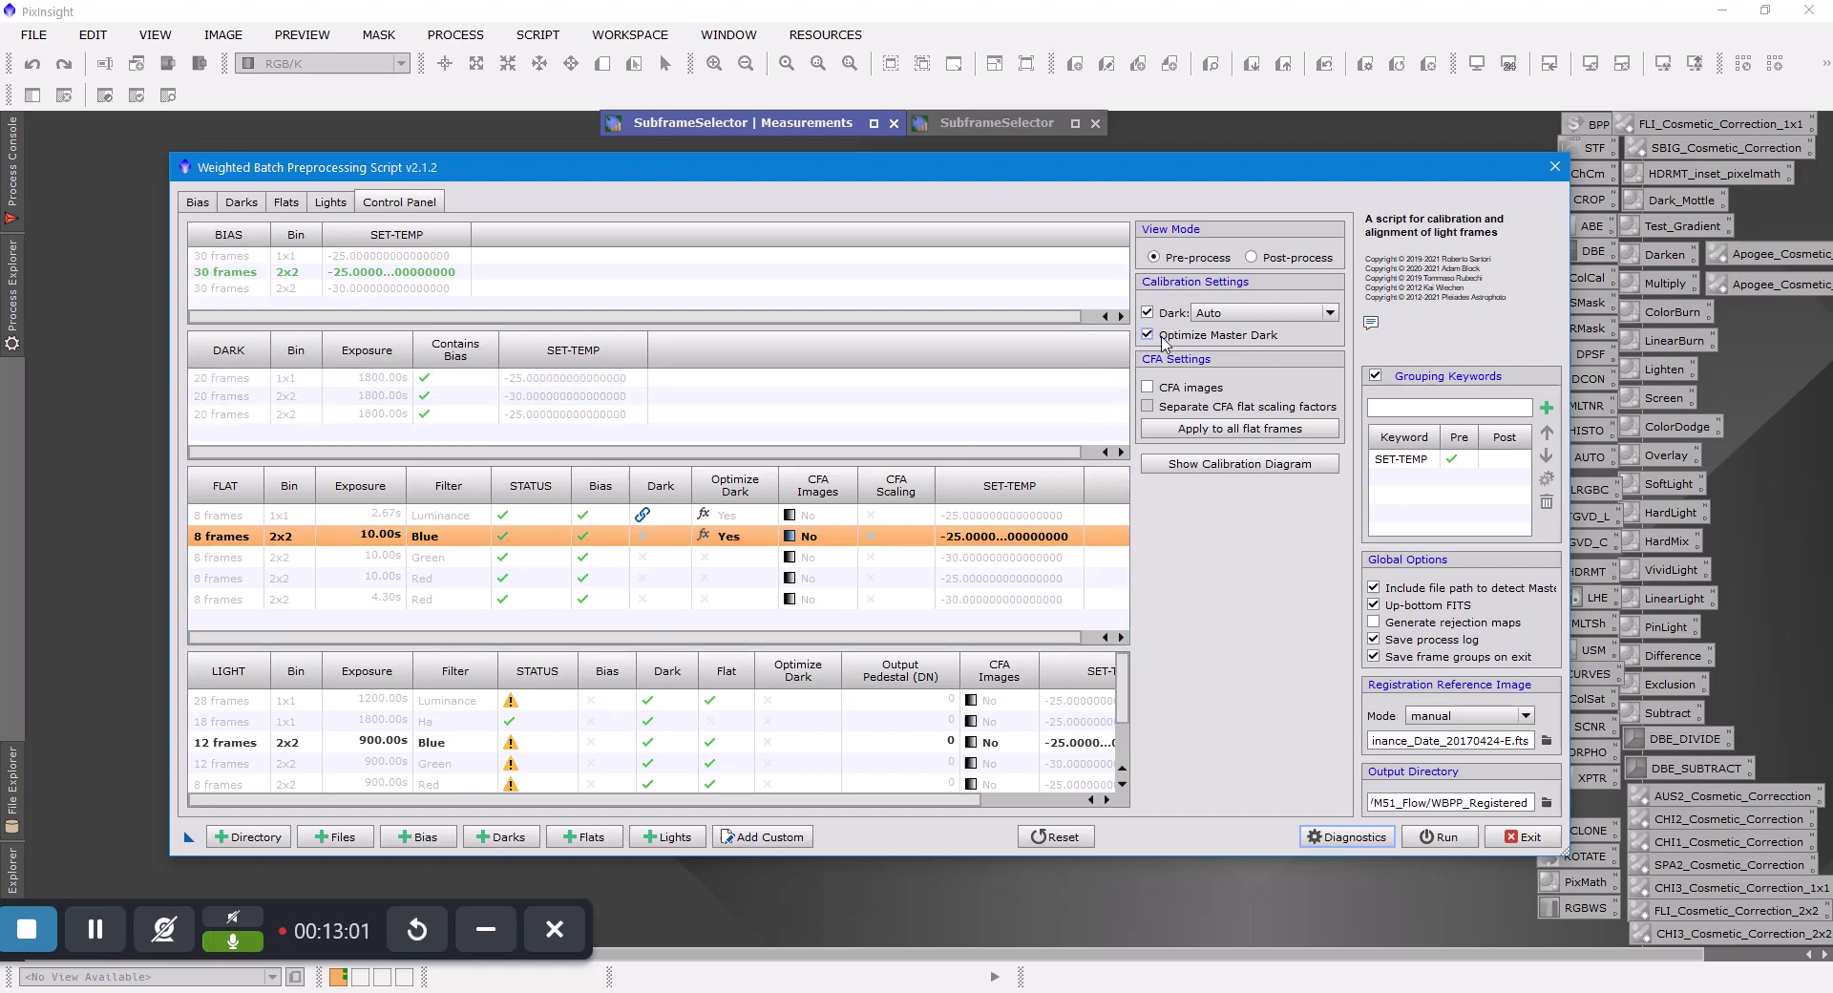
{"action": "left_click", "coordinate": [1330, 315]}
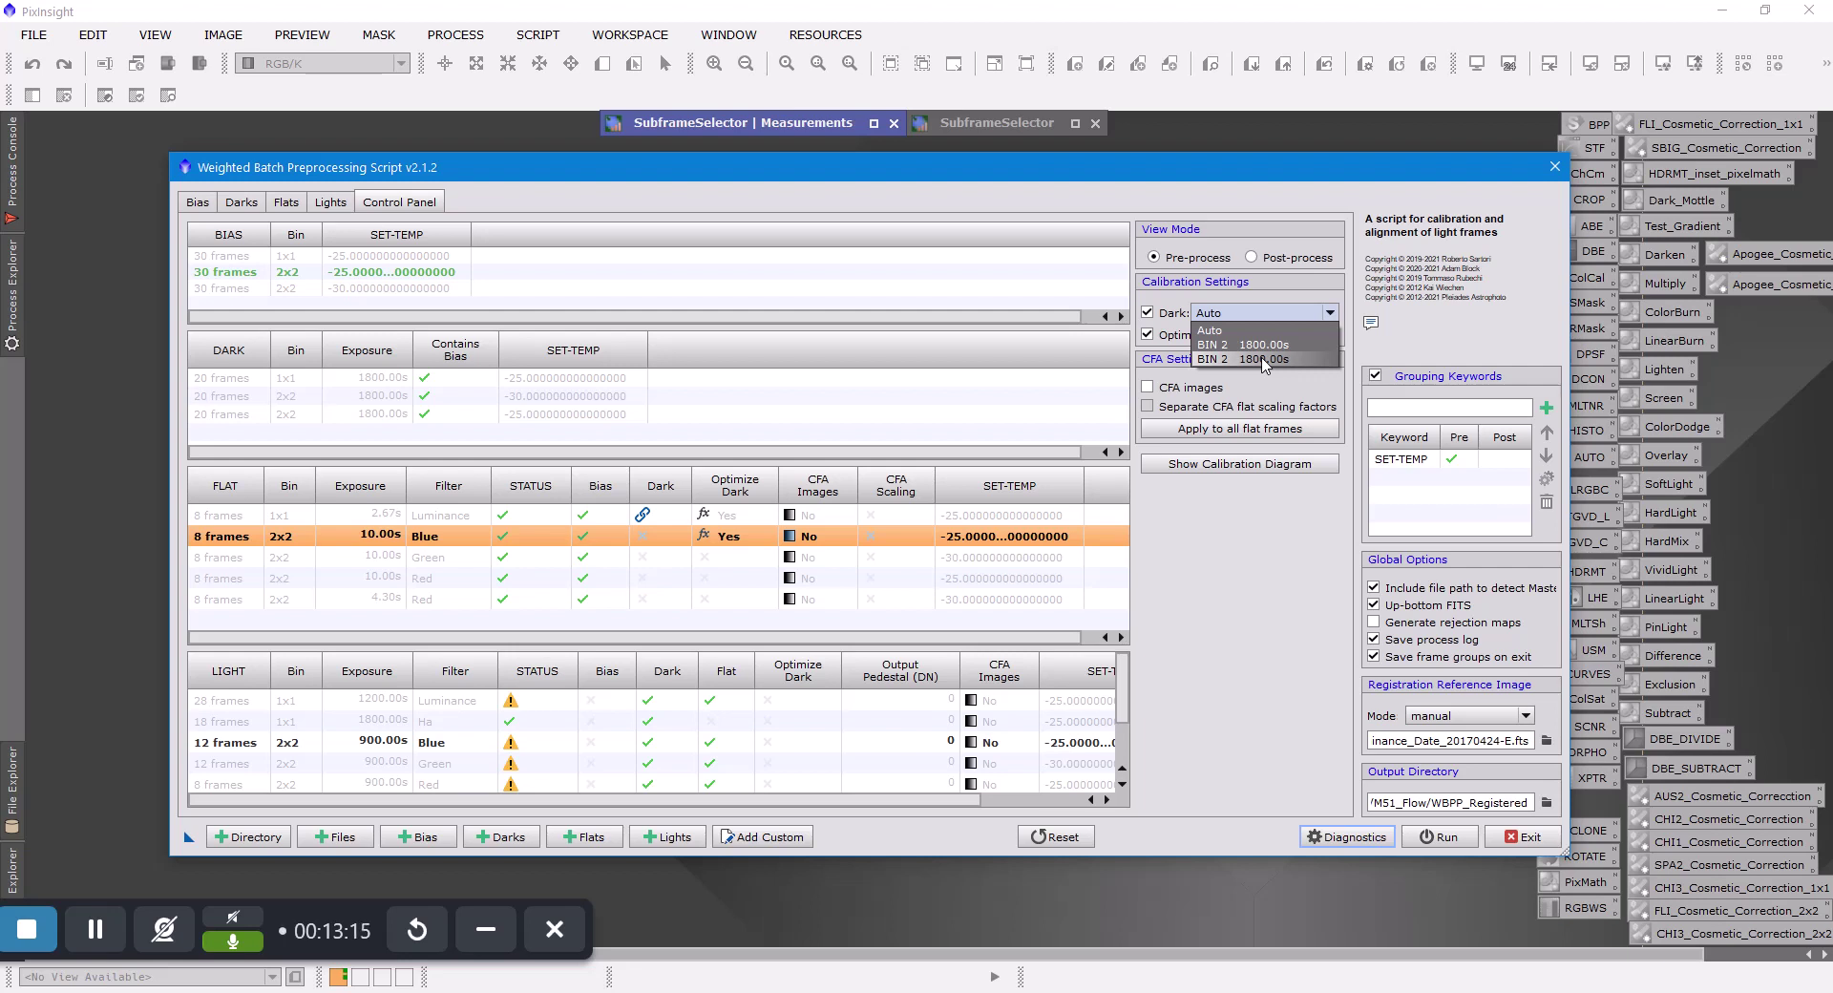
{"action": "left_click", "coordinate": [1263, 360]}
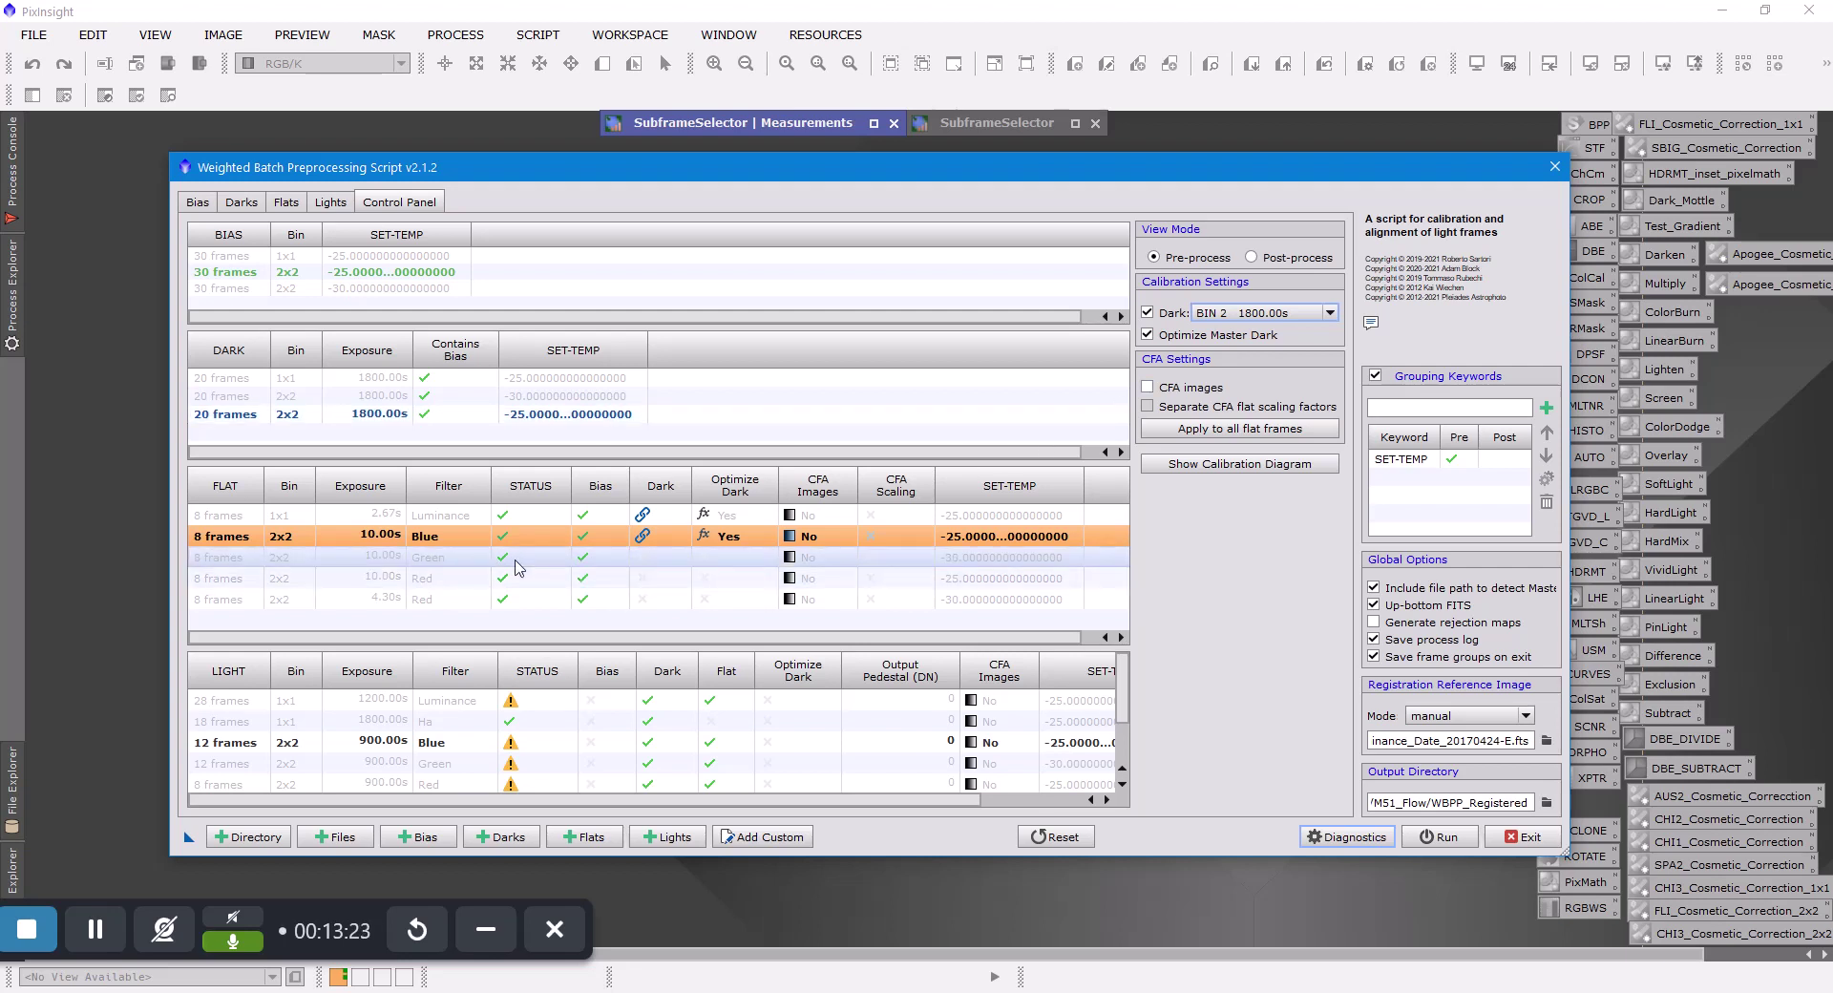
Enable Optimize Master Dark for the Green 2x2 flats and assign the -30 SET-TEMP BIN 2 1800.00s dark
{"action": "left_click", "coordinate": [517, 562]}
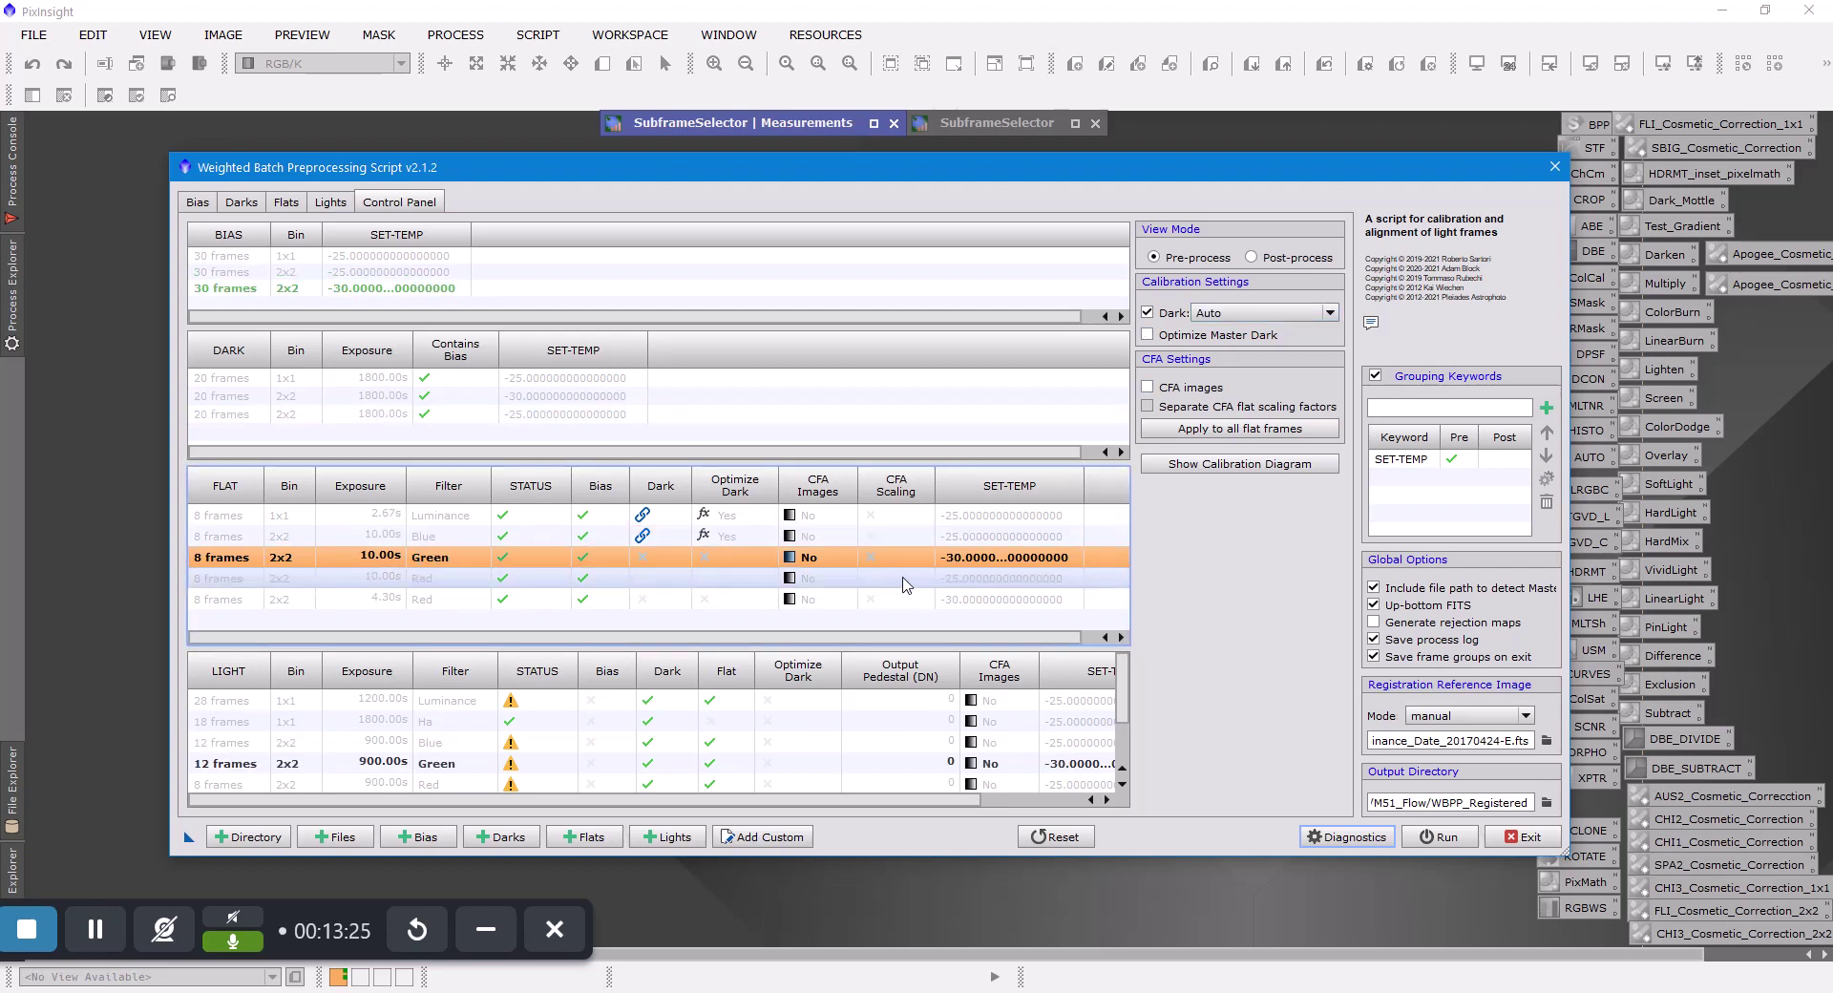
{"action": "left_click", "coordinate": [1147, 335]}
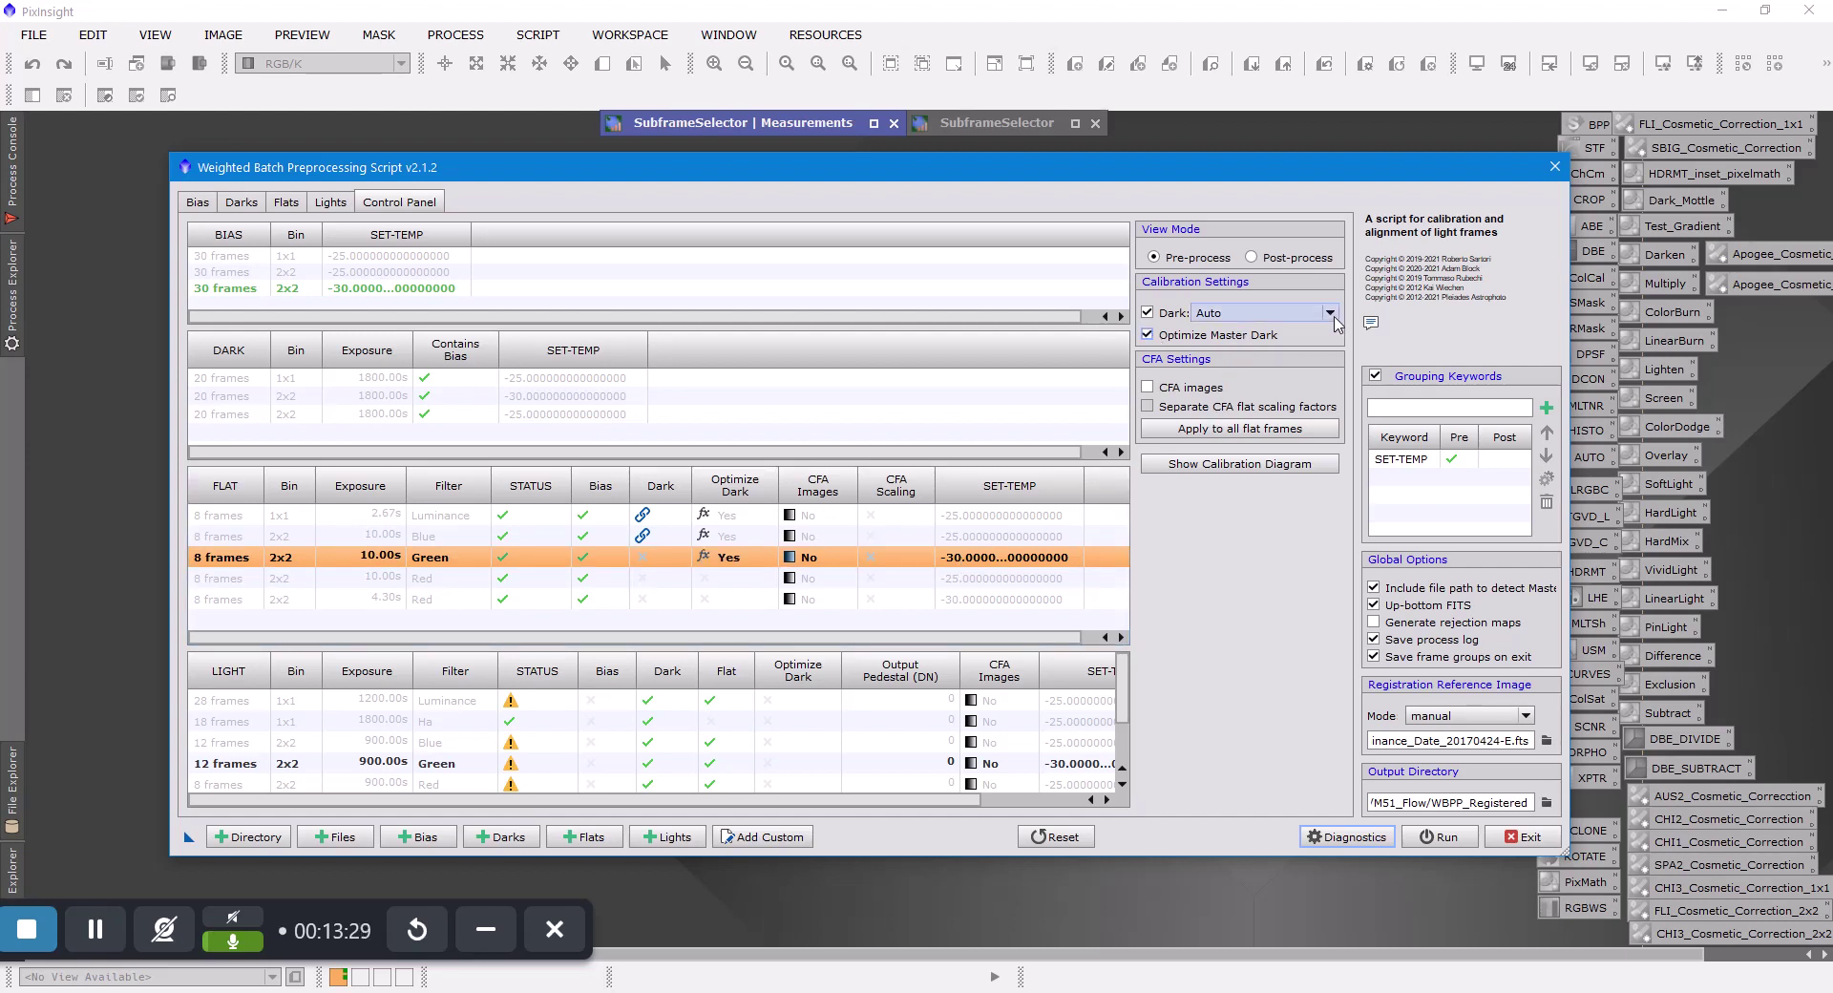
{"action": "left_click", "coordinate": [1330, 313]}
{"action": "left_click", "coordinate": [1273, 350]}
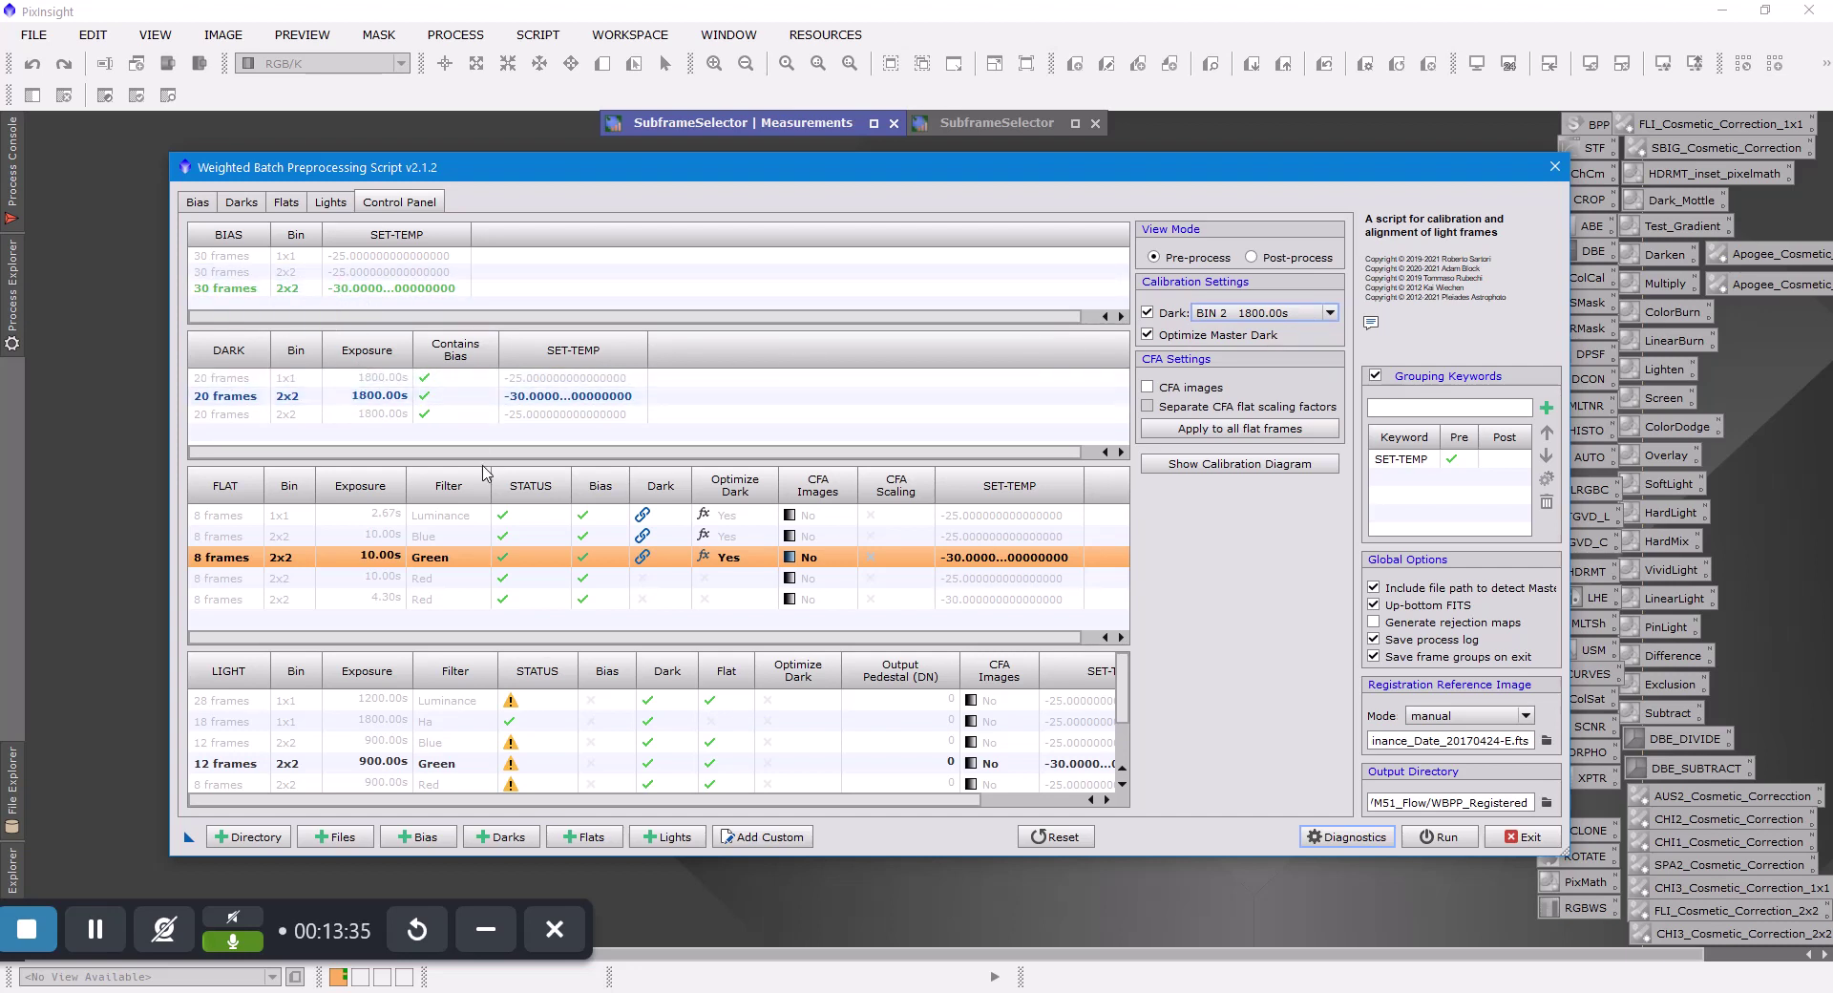
Enable Optimize Master Dark for the 10.00s Red flats and assign the -25 SET-TEMP BIN 2 1800.00s dark
{"action": "left_click", "coordinate": [662, 580]}
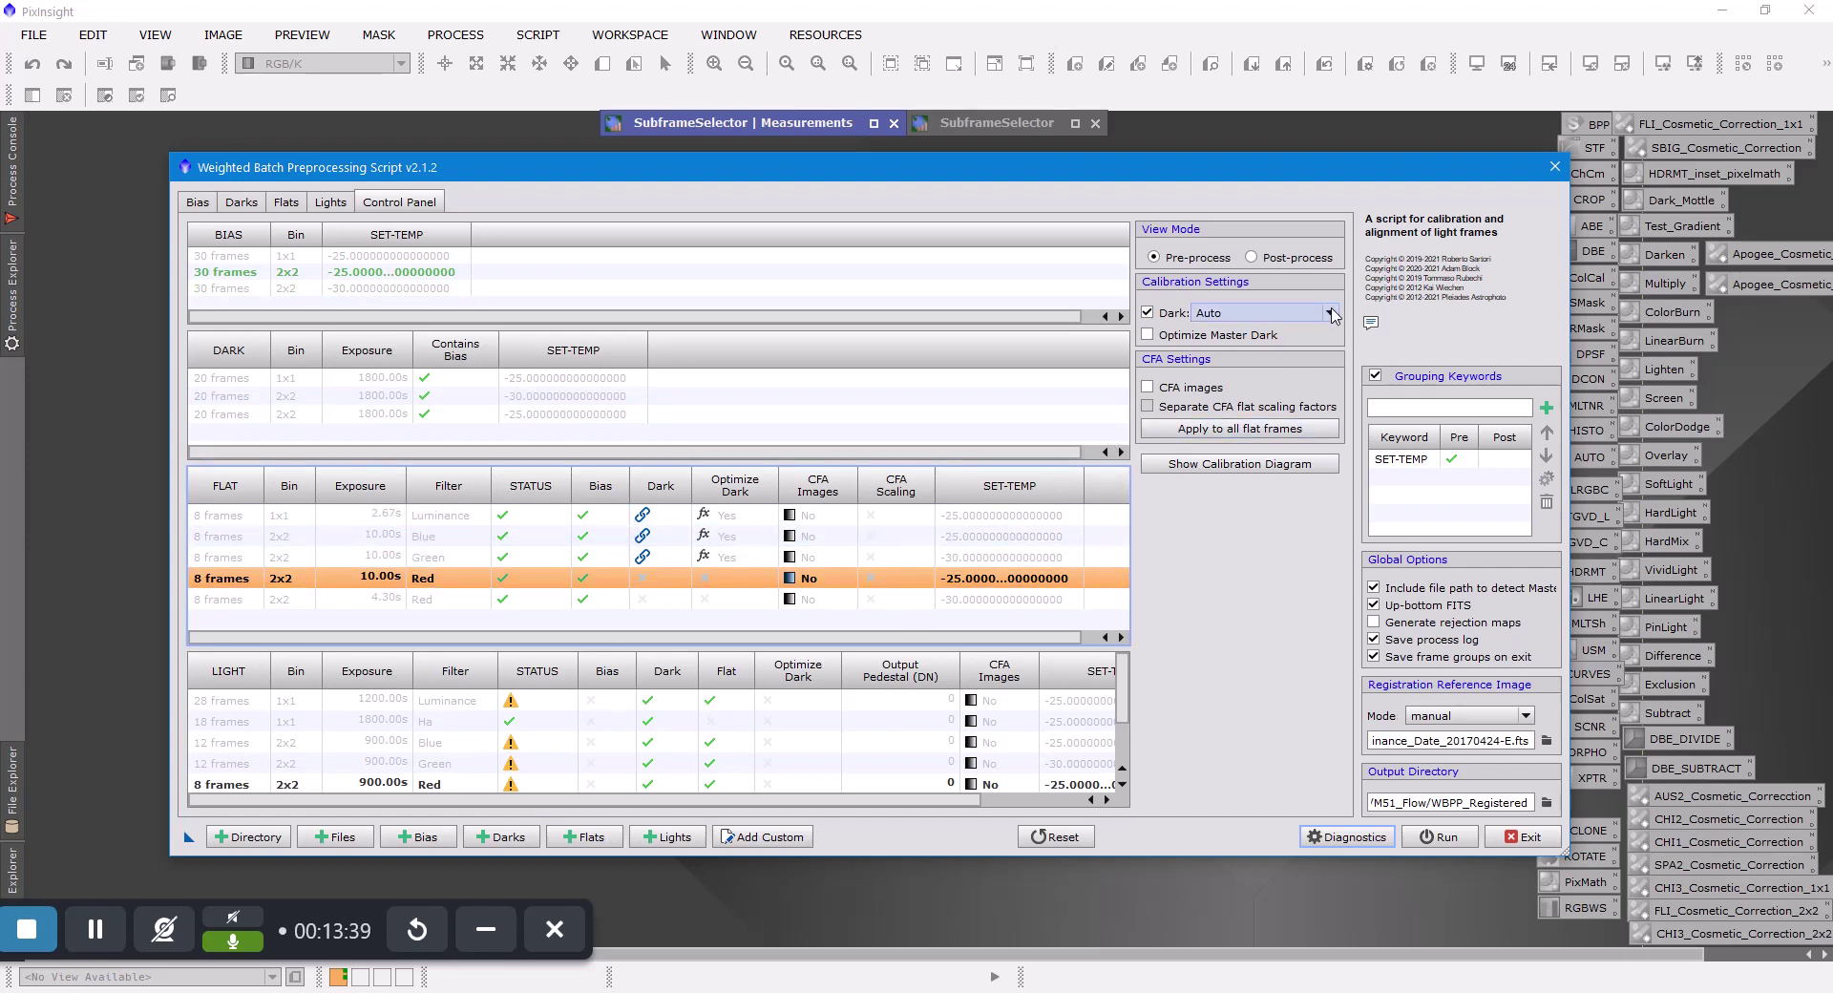
{"action": "left_click", "coordinate": [1148, 335]}
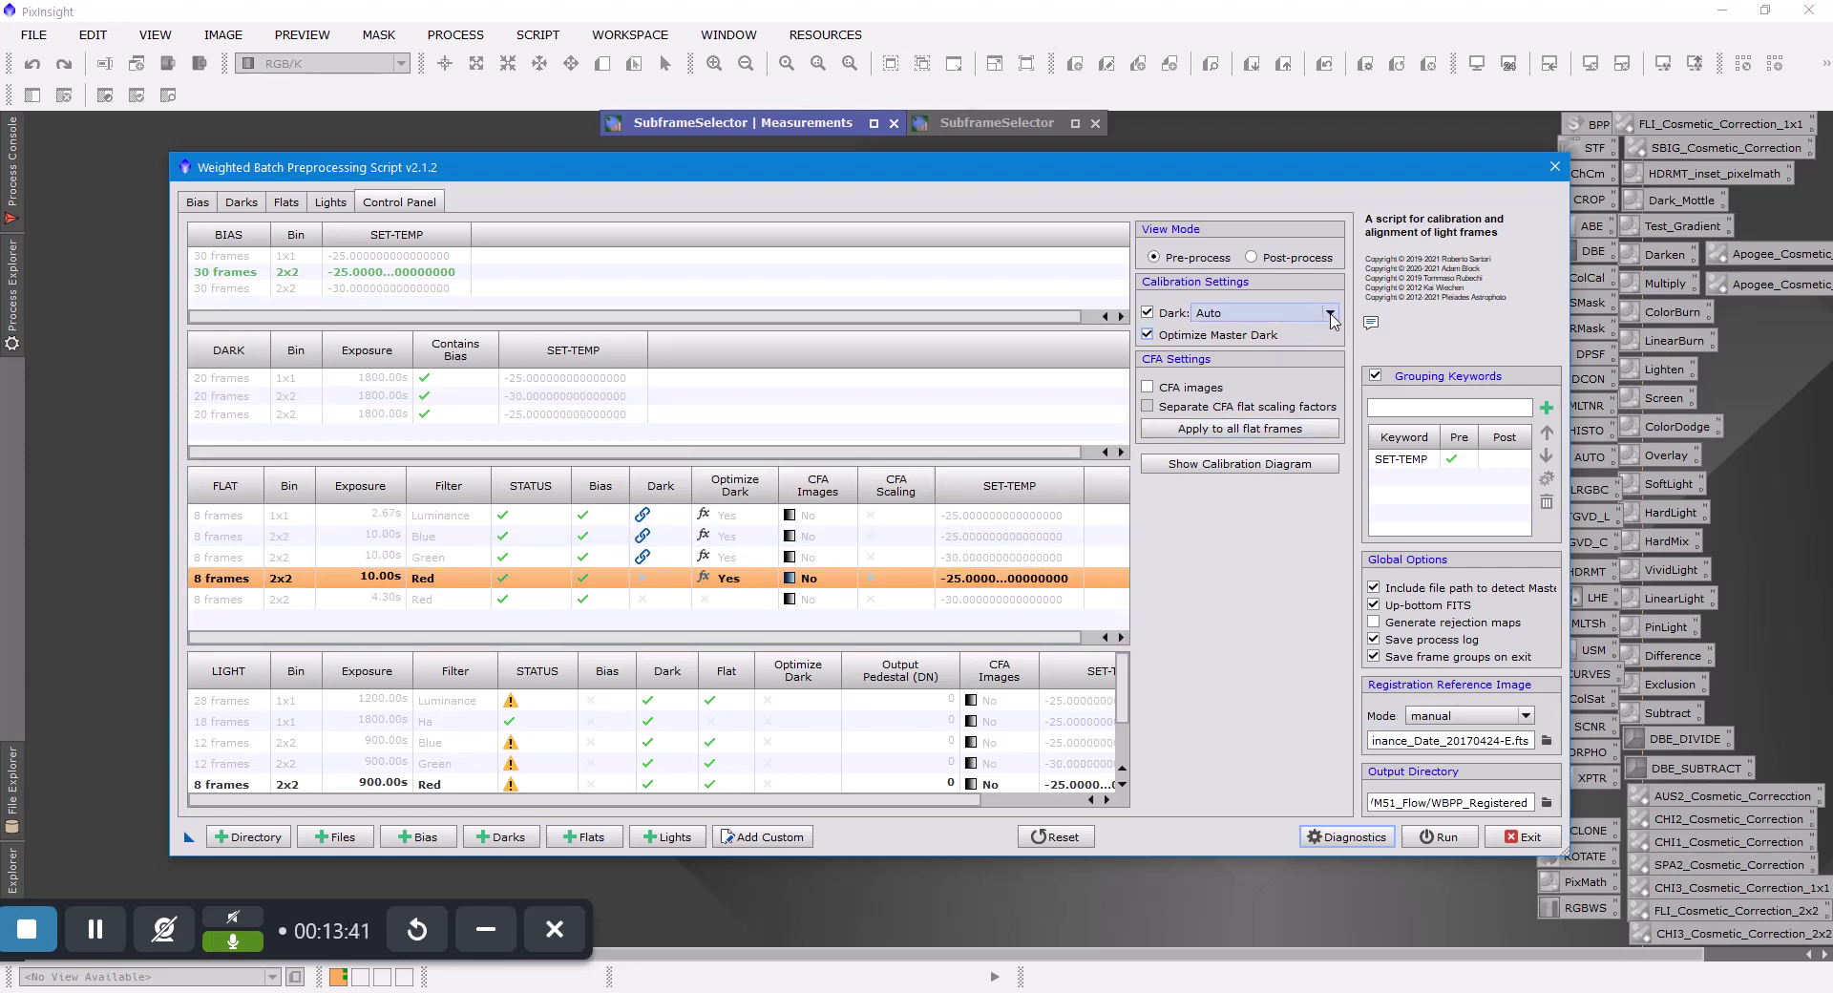
{"action": "left_click", "coordinate": [1330, 315]}
{"action": "left_click", "coordinate": [1271, 358]}
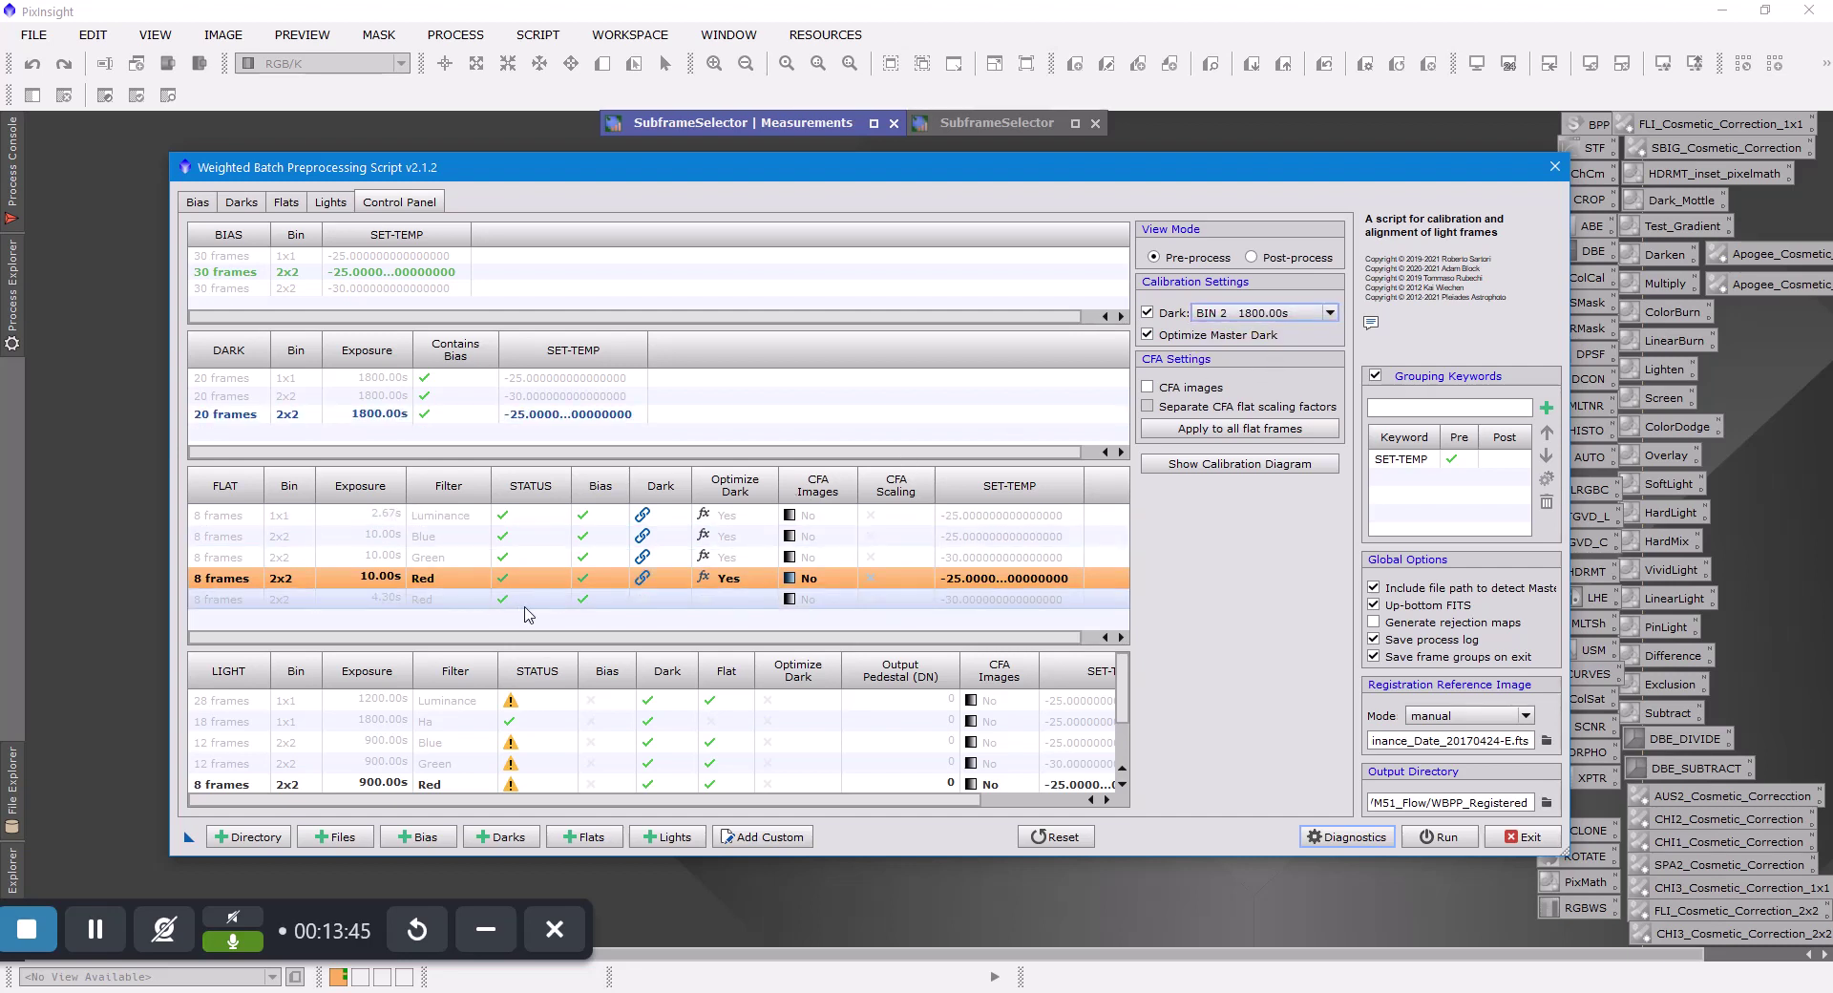
Enable Optimize Master Dark for the 4.30s Red flats and assign the -30 SET-TEMP BIN 2 1800.00s dark
{"action": "left_click", "coordinate": [526, 605]}
{"action": "left_click", "coordinate": [1181, 338]}
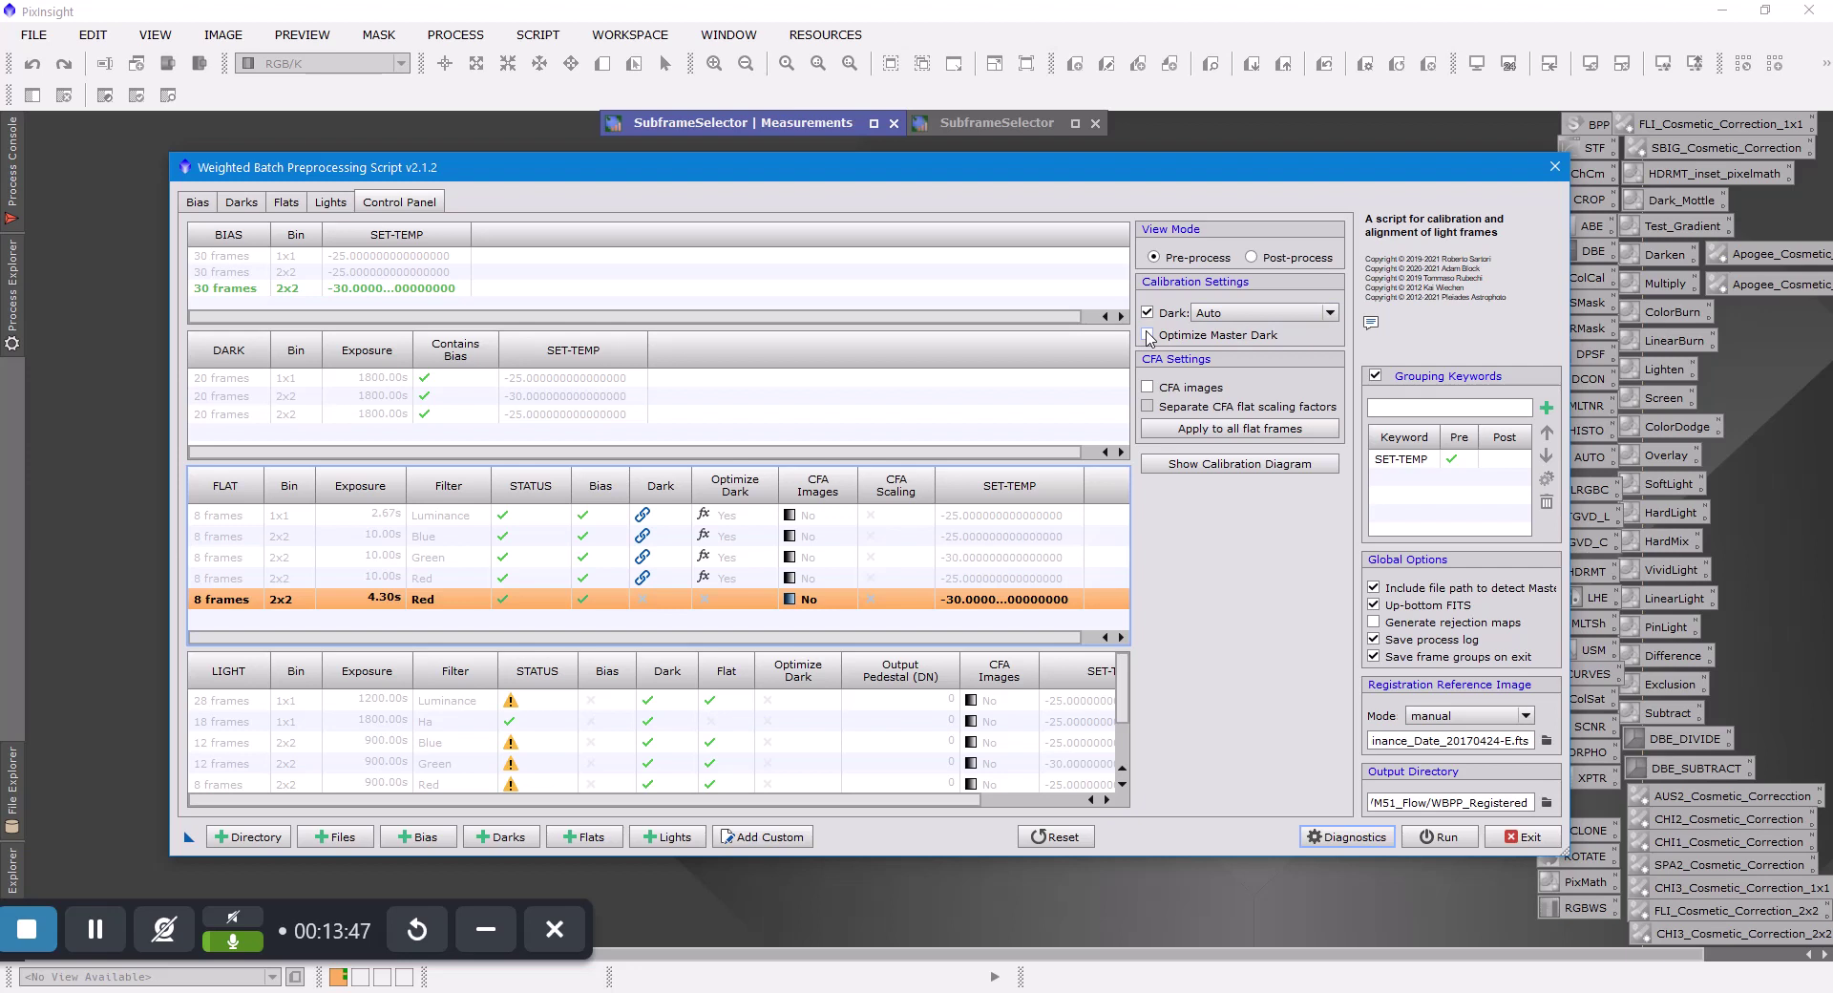
{"action": "left_click", "coordinate": [1330, 313]}
{"action": "left_click", "coordinate": [1295, 344]}
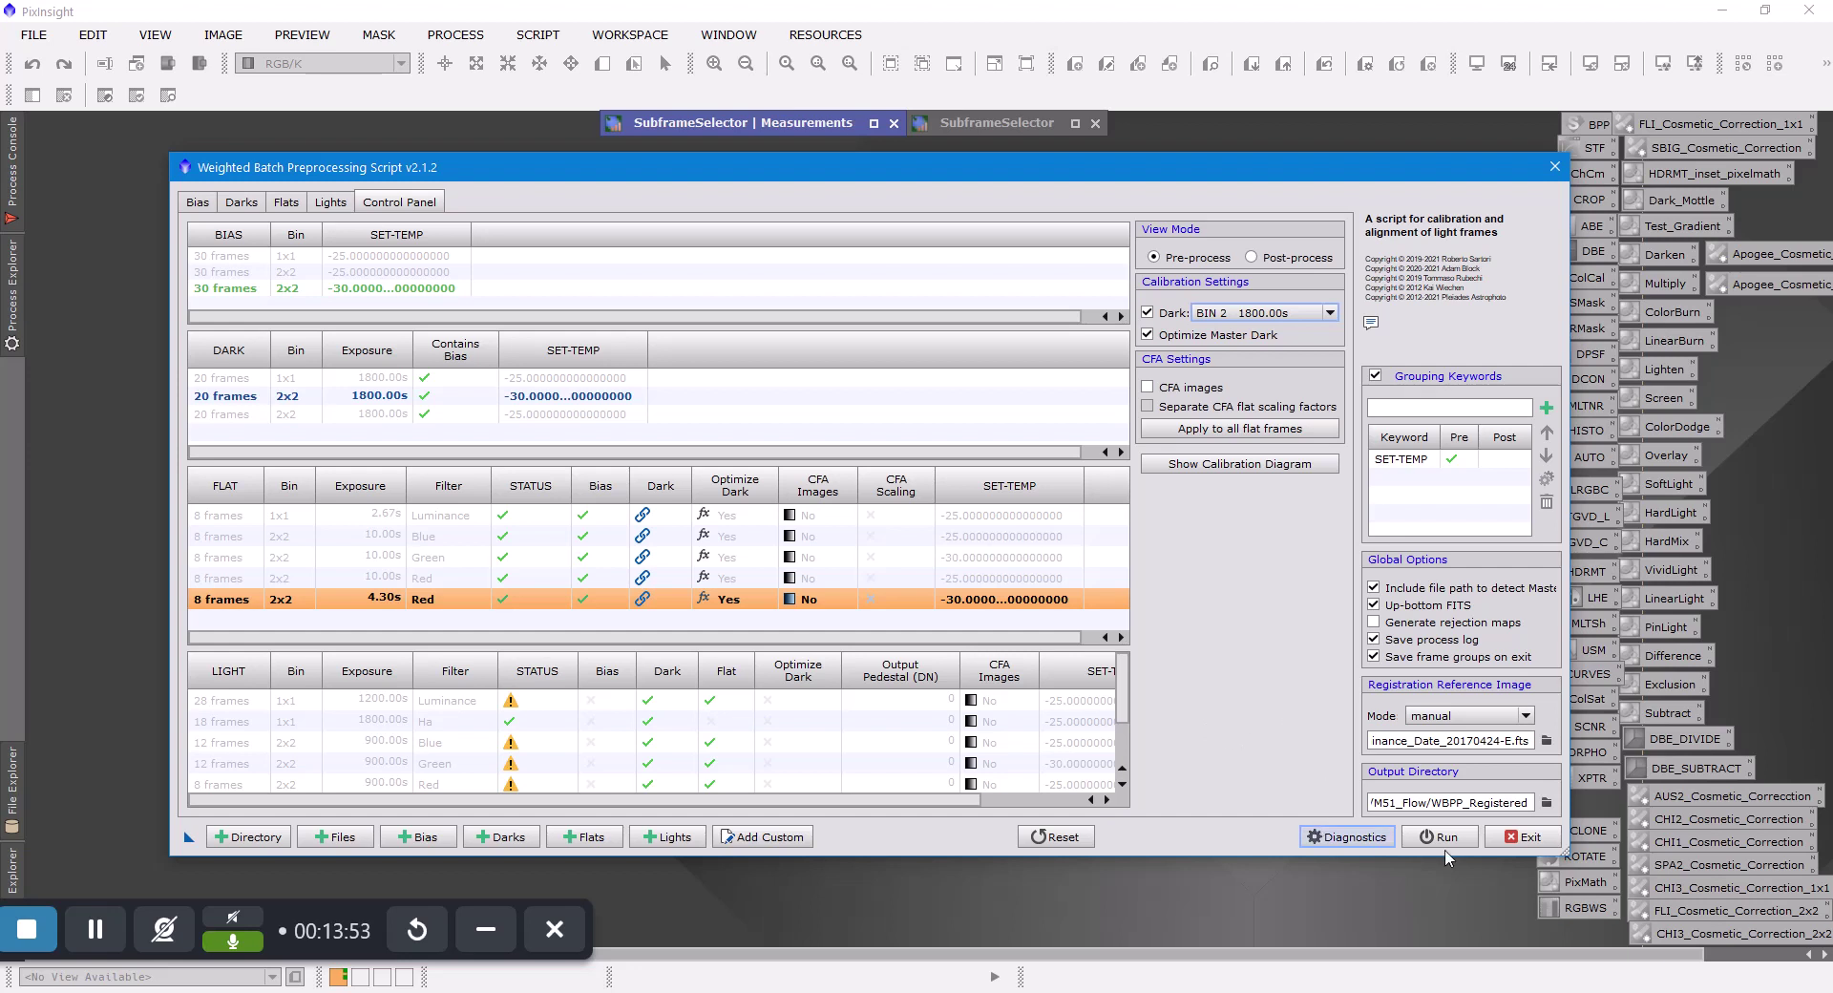
Enlarge the script window and enable Optimize Master Dark for the 1200.00s Luminance lights
{"action": "left_click_drag", "start_coordinate": [1569, 856], "coordinate": [1604, 880]}
{"action": "left_click", "coordinate": [535, 702]}
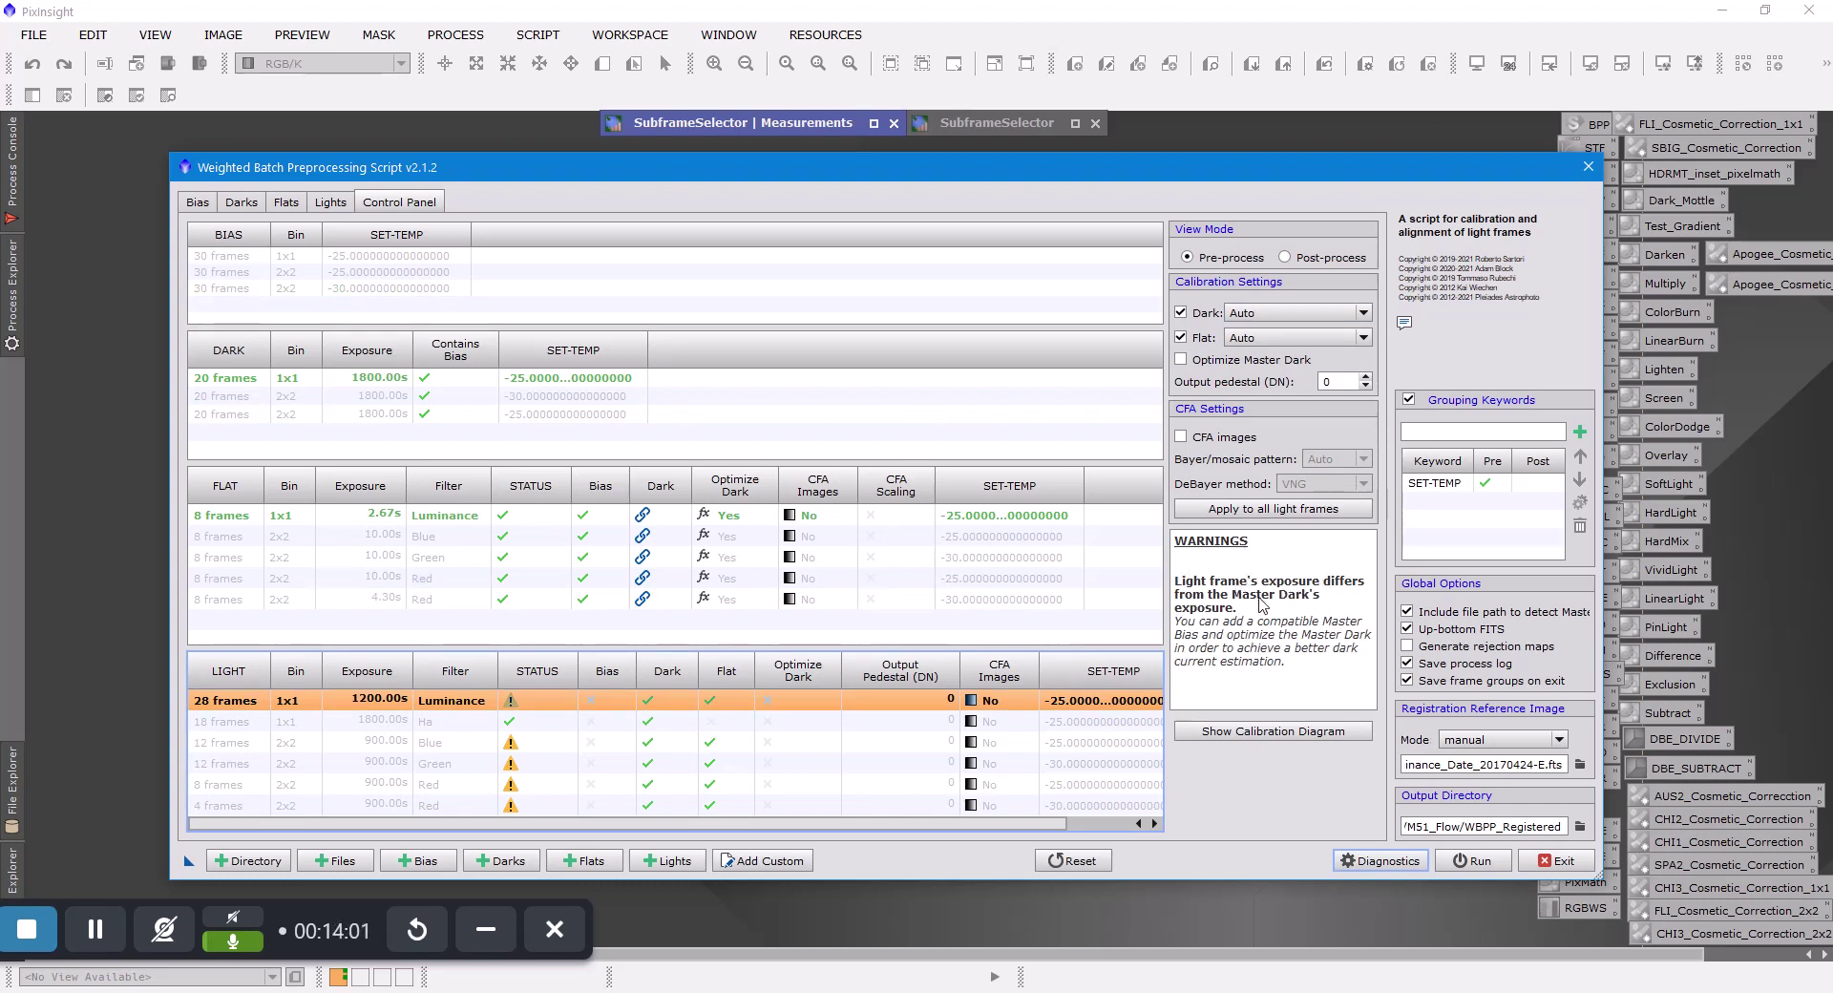
{"action": "left_click", "coordinate": [1182, 360]}
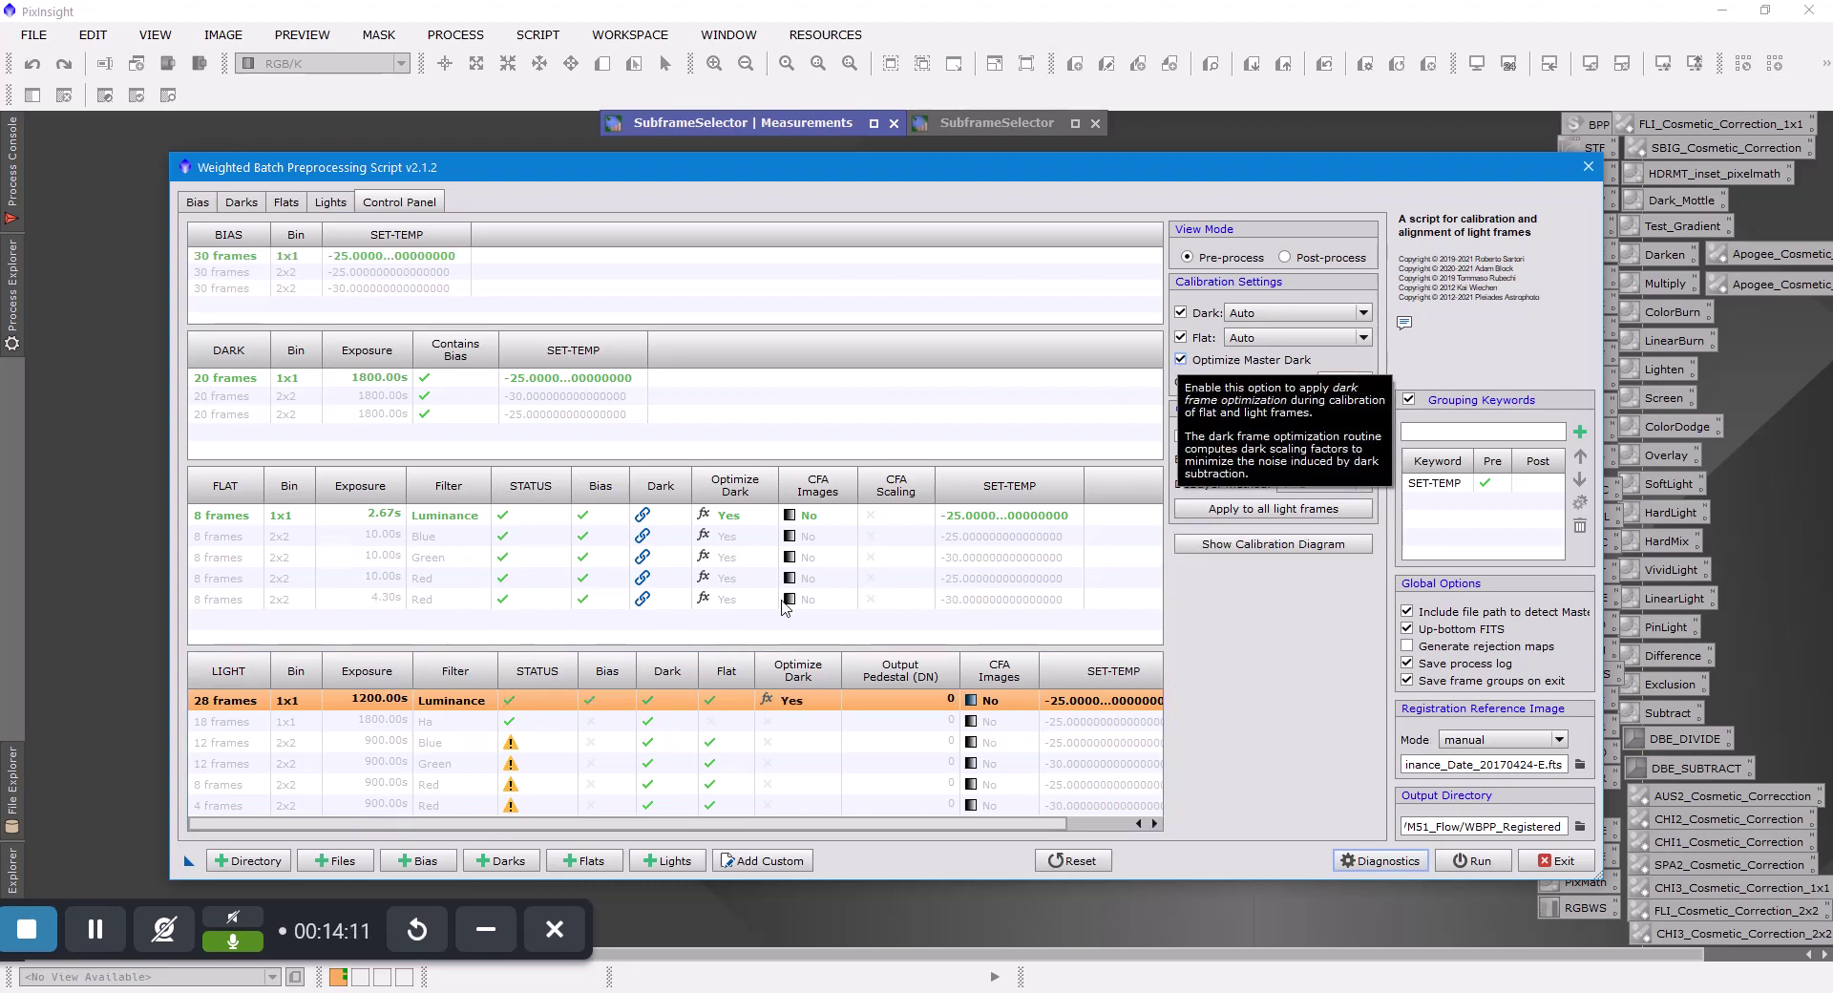
Enable Optimize Master Dark for the Ha lights, assign the Luminance BIN 1 2.67s flat, and check their calibration diagram
{"action": "left_click", "coordinate": [558, 723]}
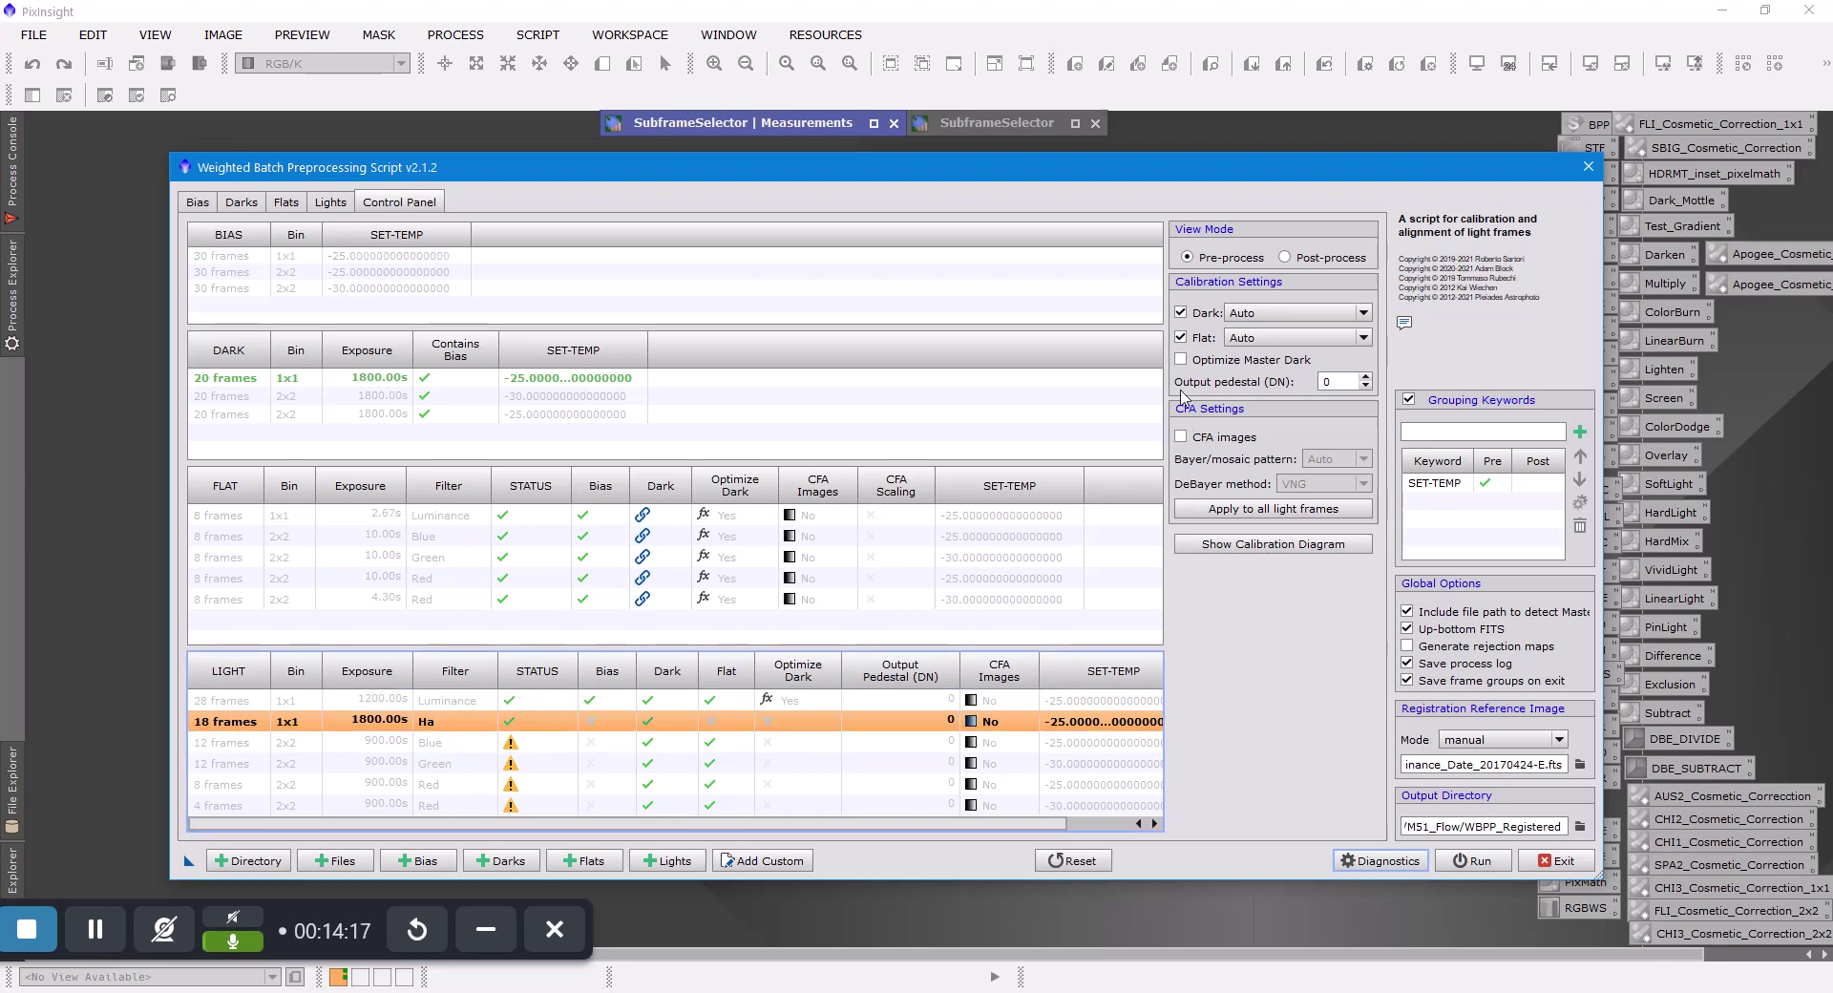
{"action": "left_click", "coordinate": [1184, 363]}
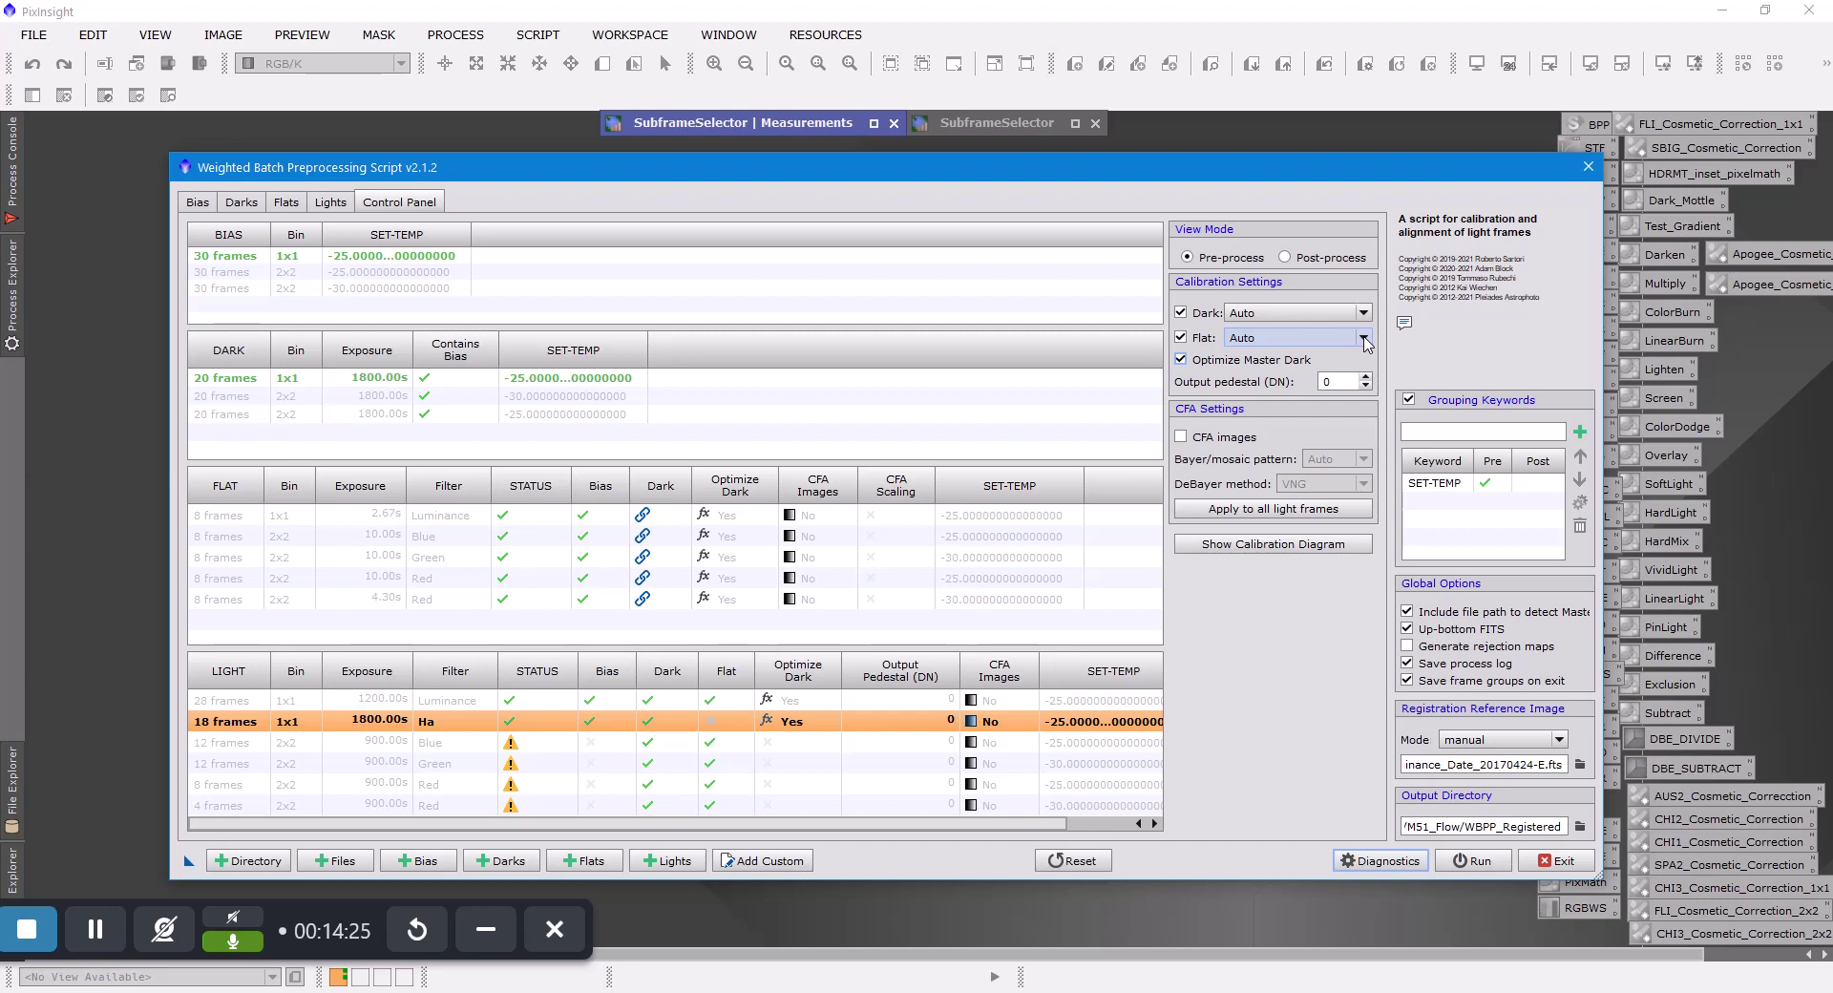
{"action": "left_click", "coordinate": [1366, 343]}
{"action": "left_click", "coordinate": [1327, 378]}
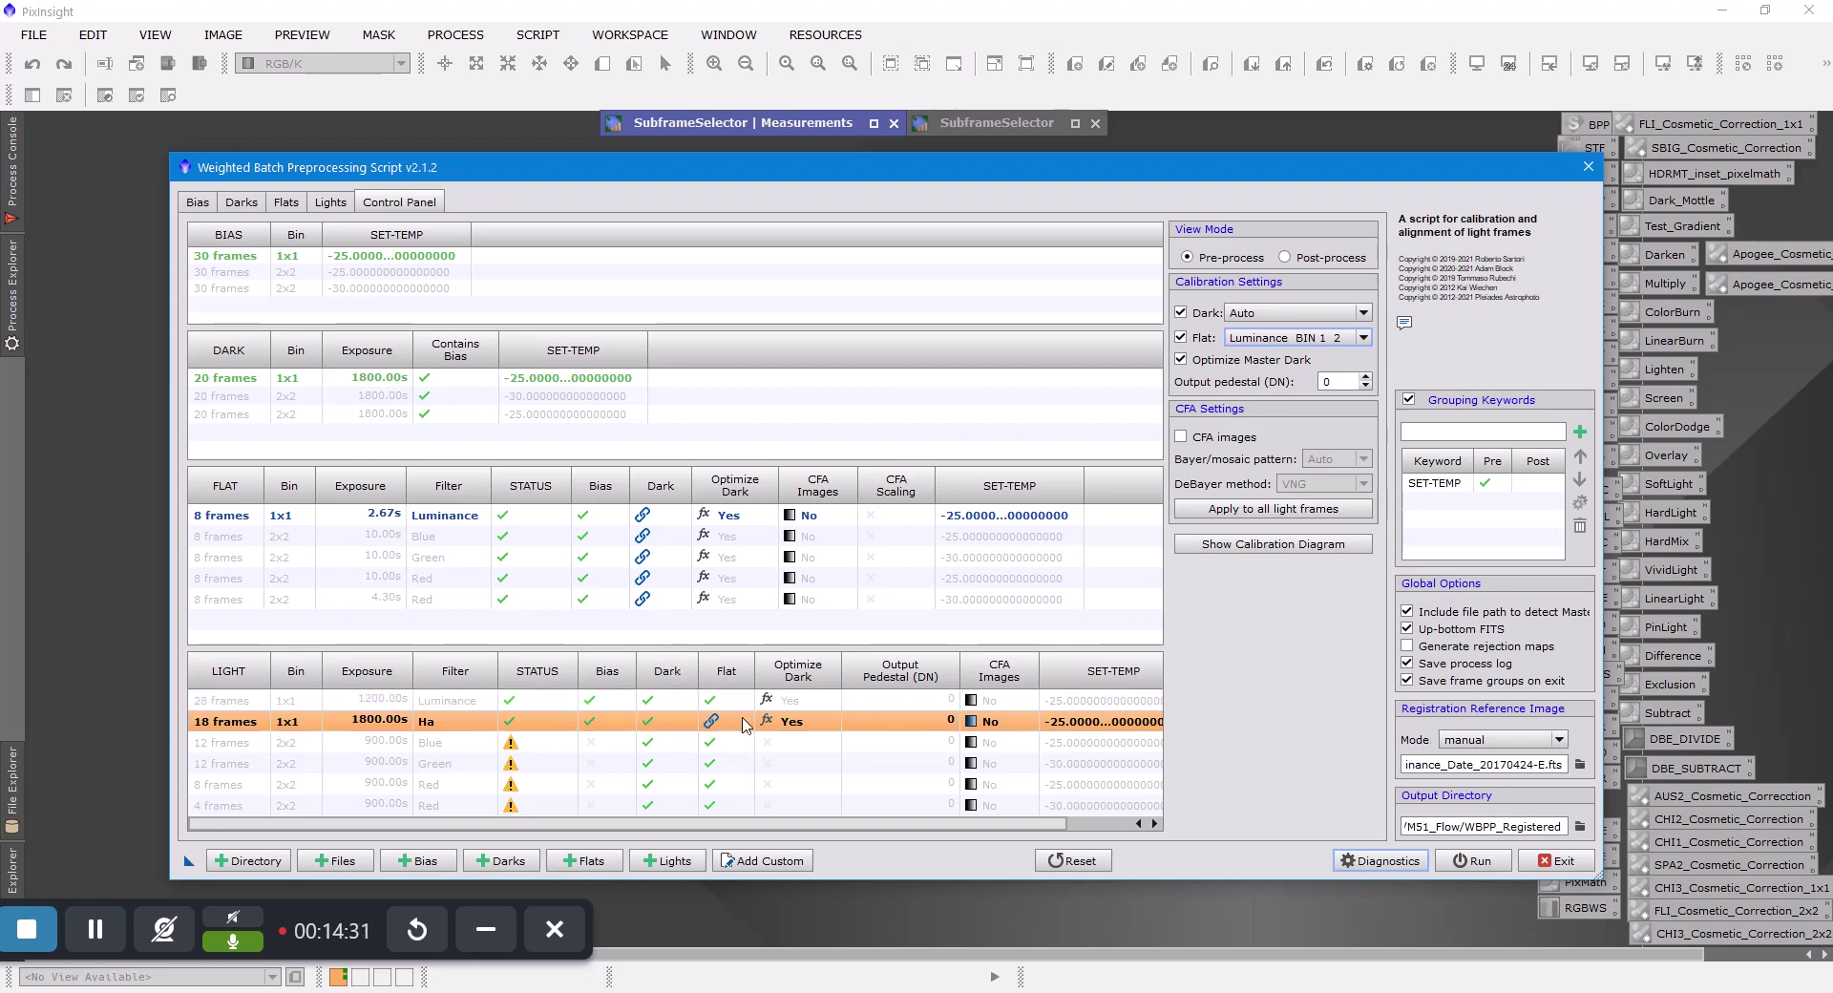
{"action": "left_click", "coordinate": [1294, 544]}
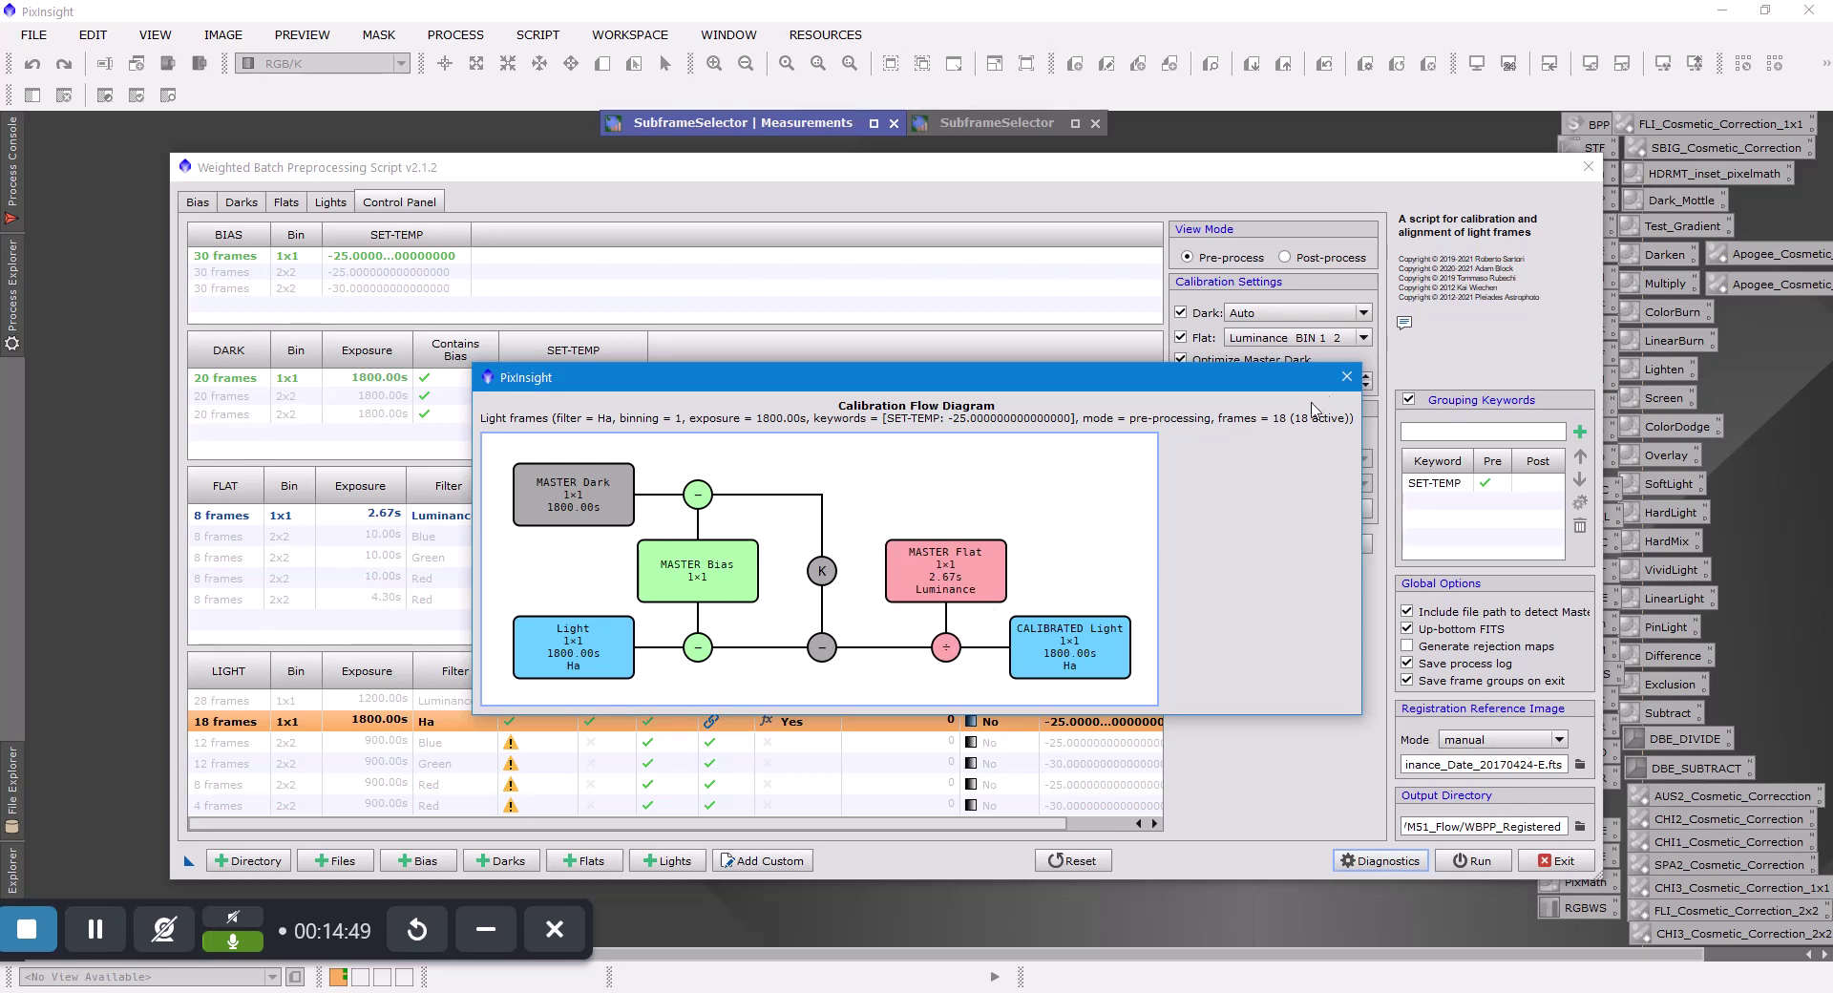
{"action": "left_click", "coordinate": [1347, 376]}
Enable Optimize Master Dark for the 900.00s Blue and Green lights and both 900.00s Red light groups
{"action": "left_click", "coordinate": [552, 745]}
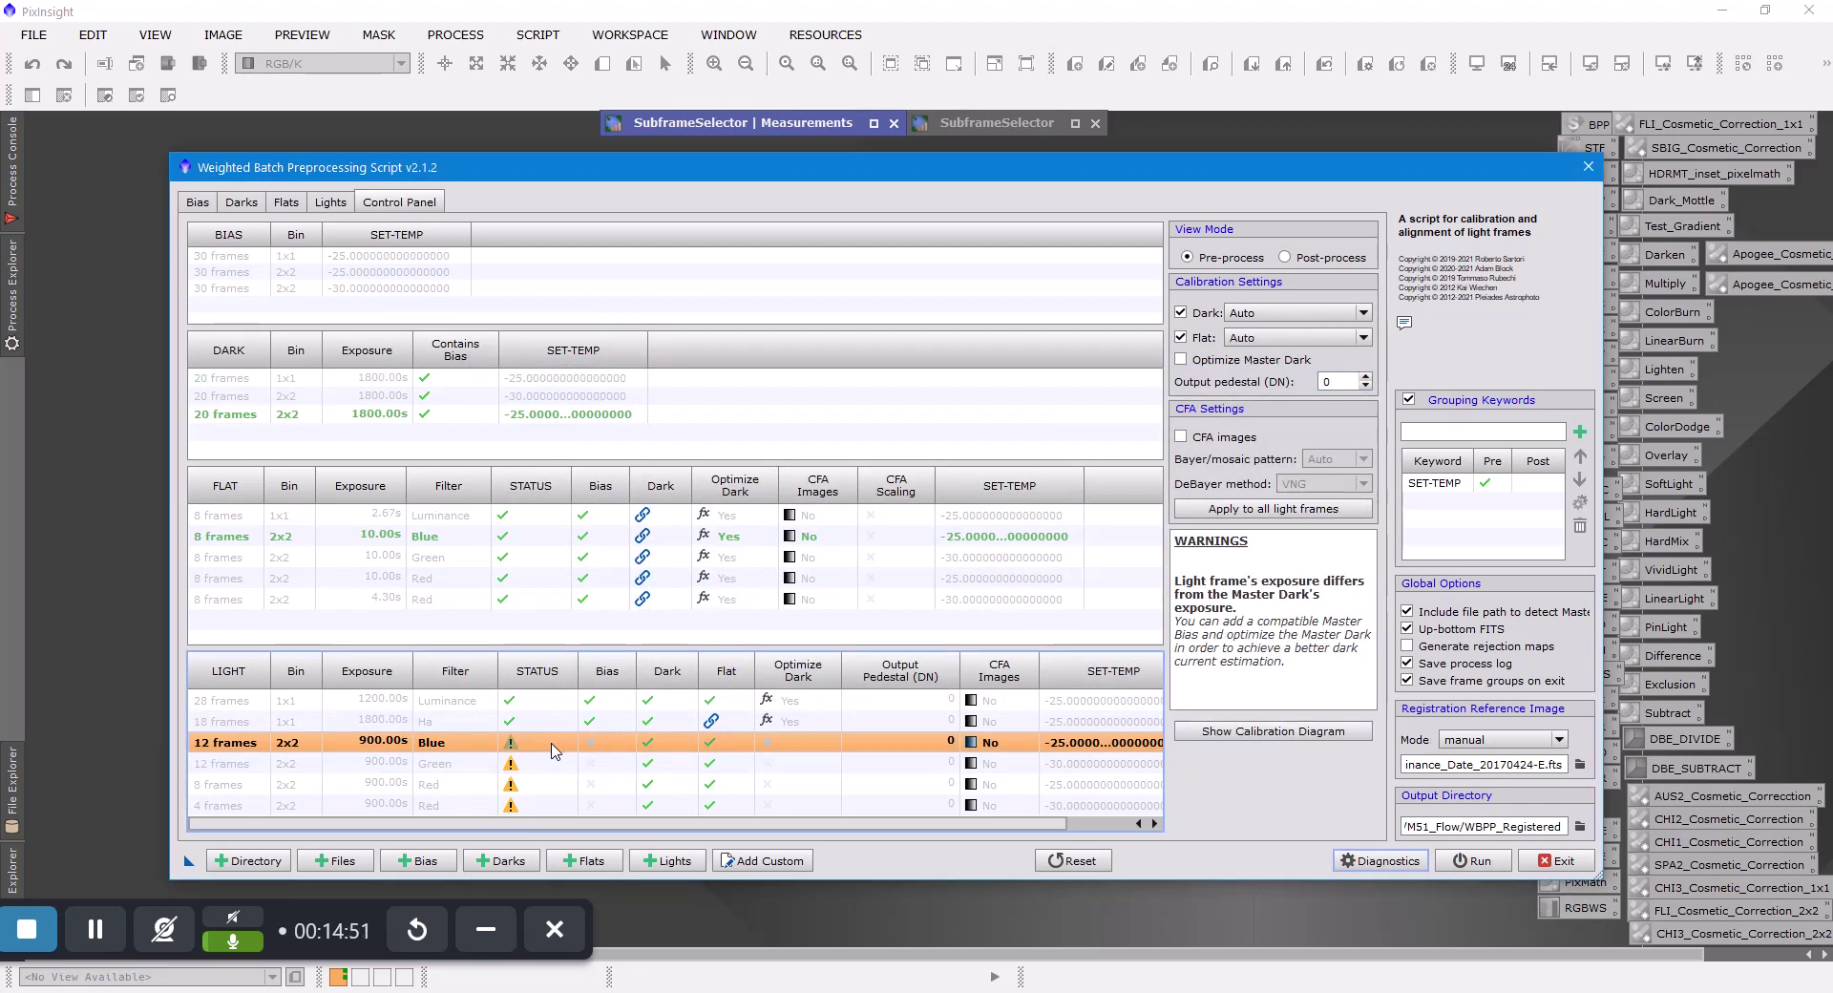
{"action": "left_click", "coordinate": [1182, 360]}
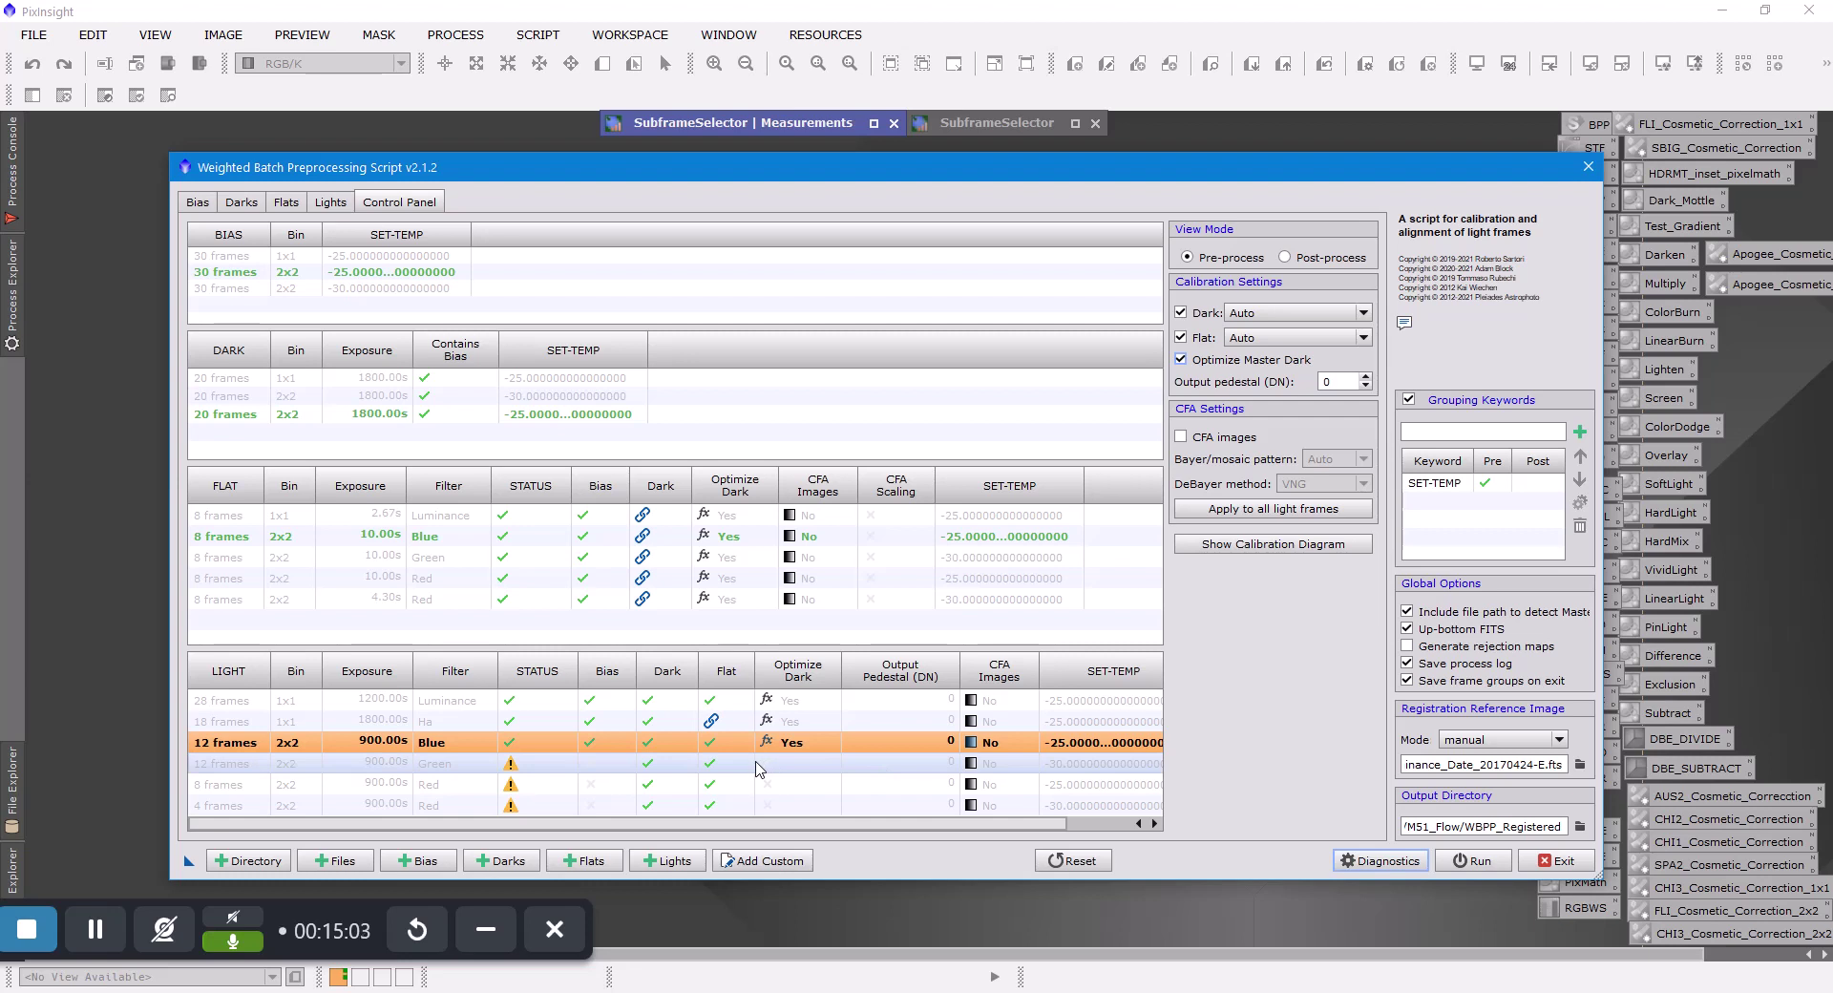
{"action": "left_click", "coordinate": [554, 764]}
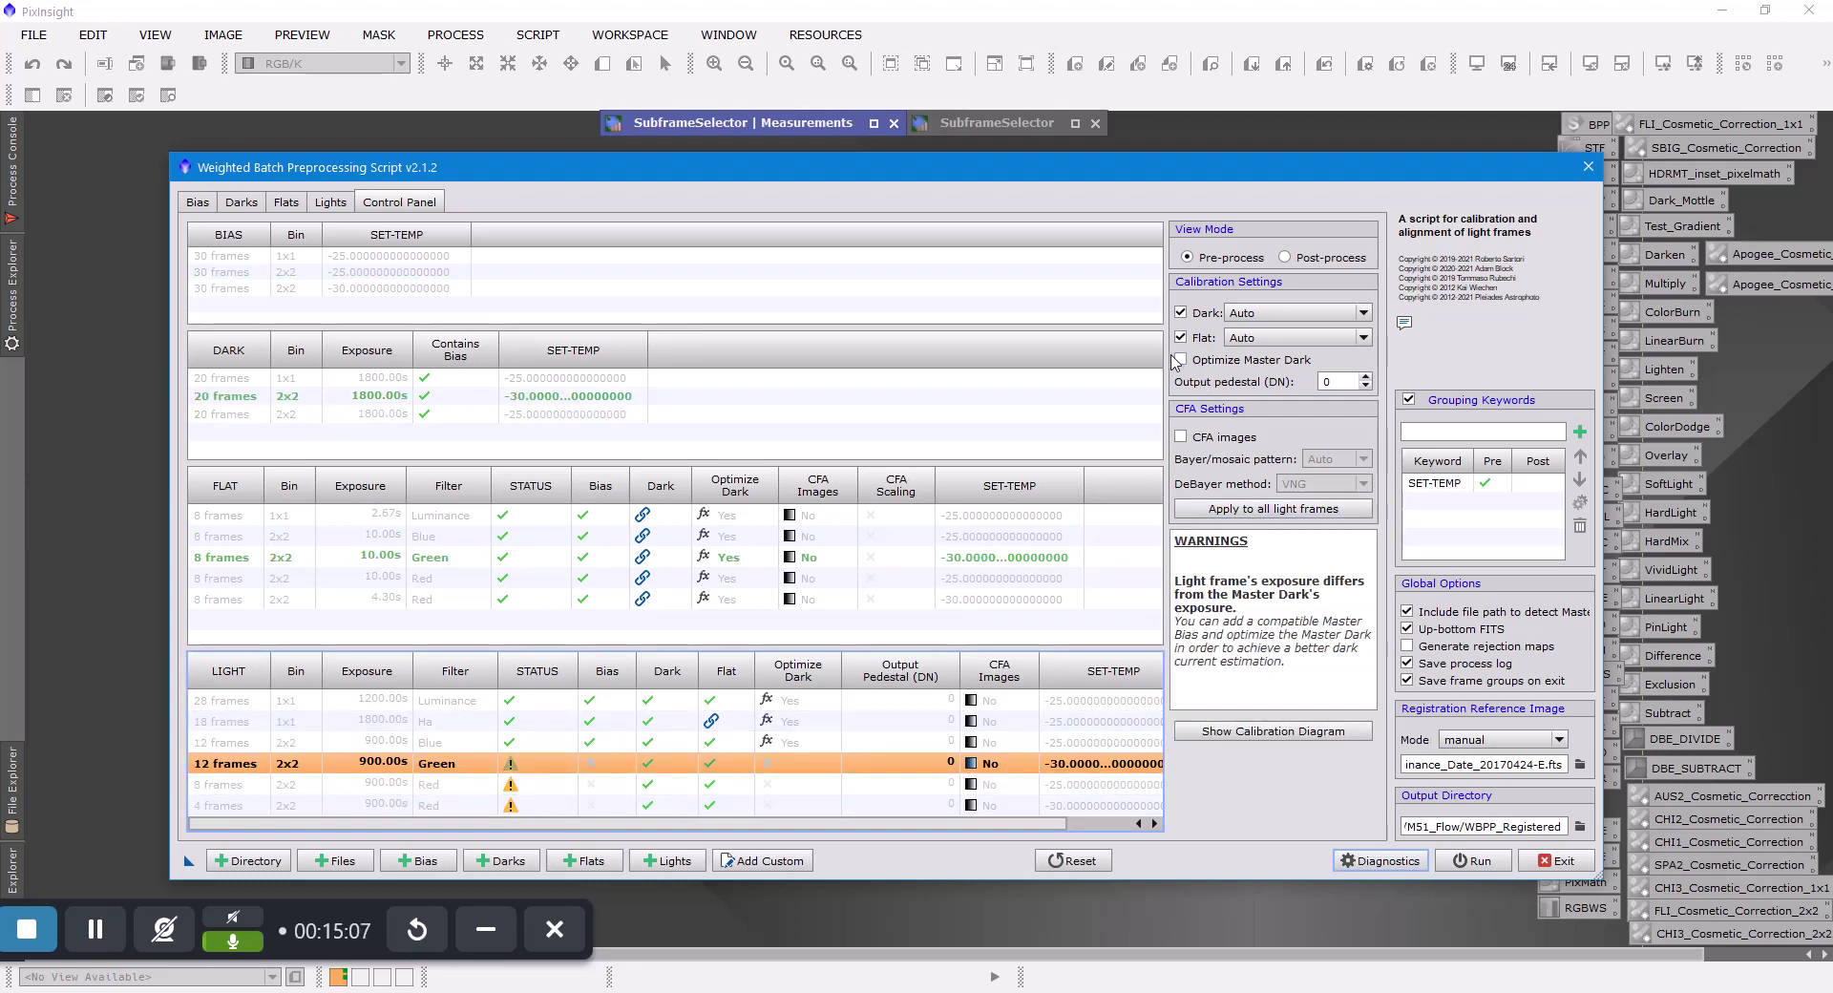
{"action": "left_click", "coordinate": [553, 785]}
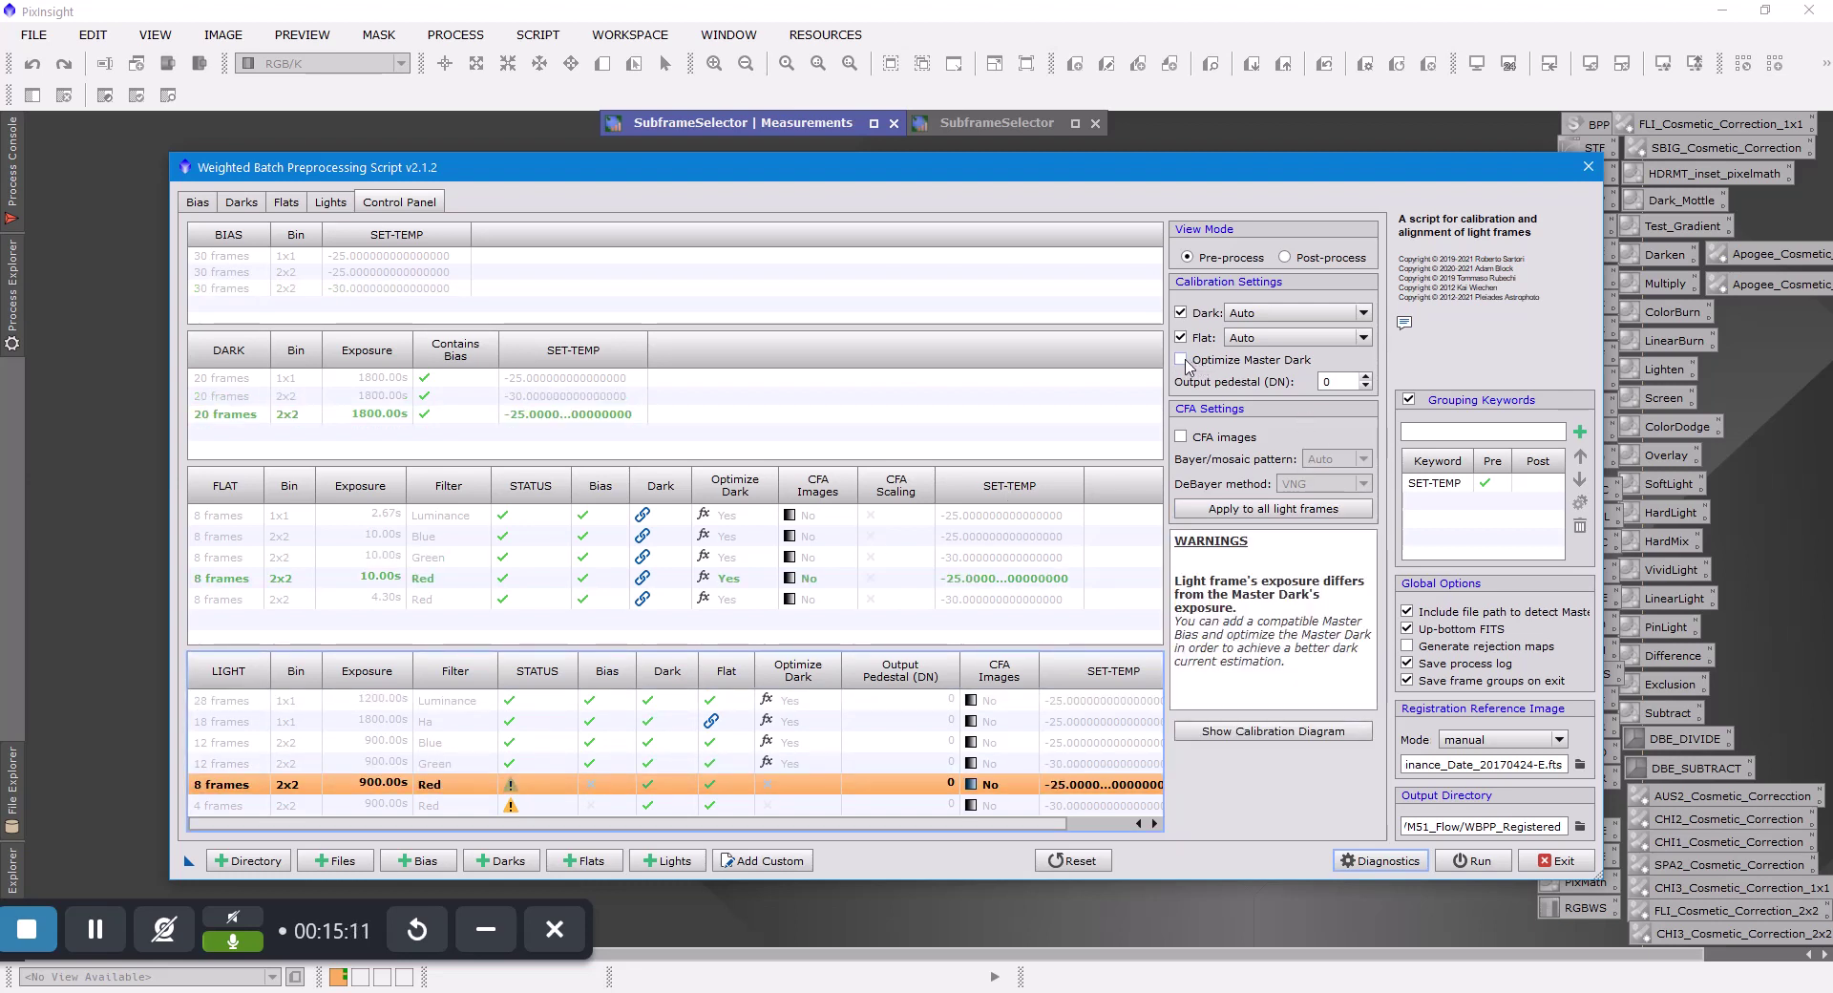
{"action": "left_click", "coordinate": [1181, 360]}
{"action": "left_click", "coordinate": [607, 805]}
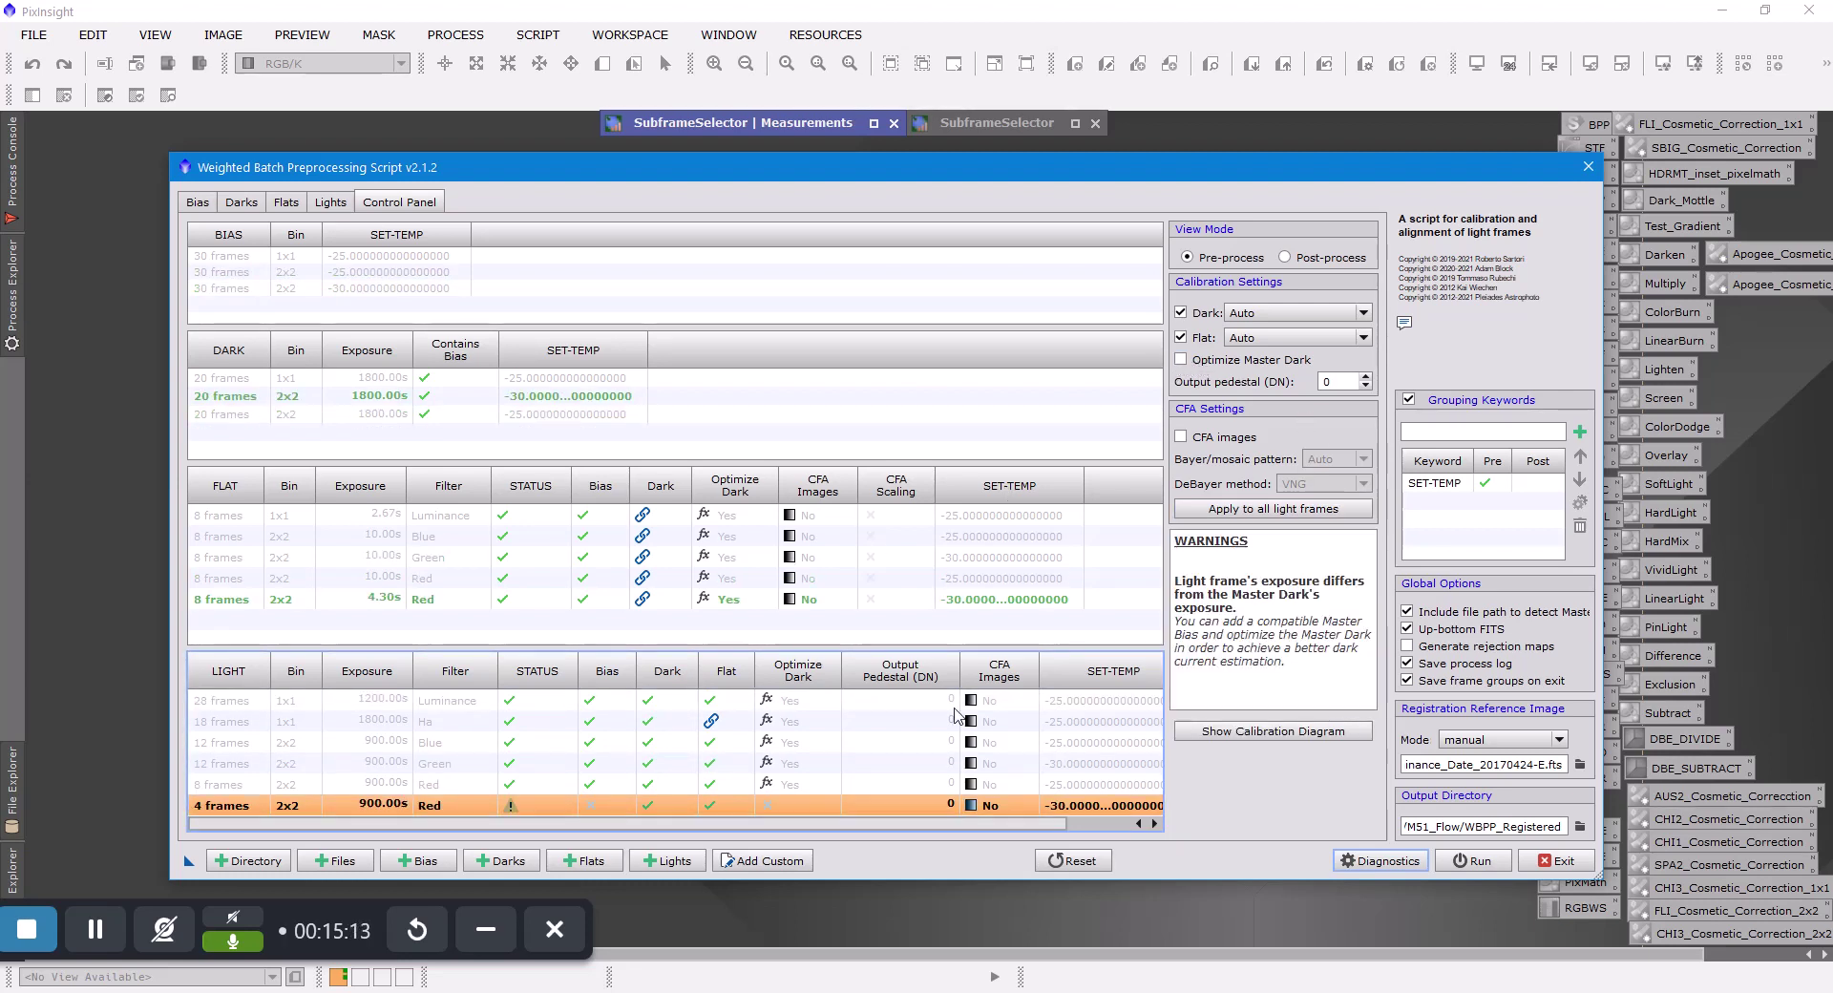
{"action": "left_click", "coordinate": [1181, 360]}
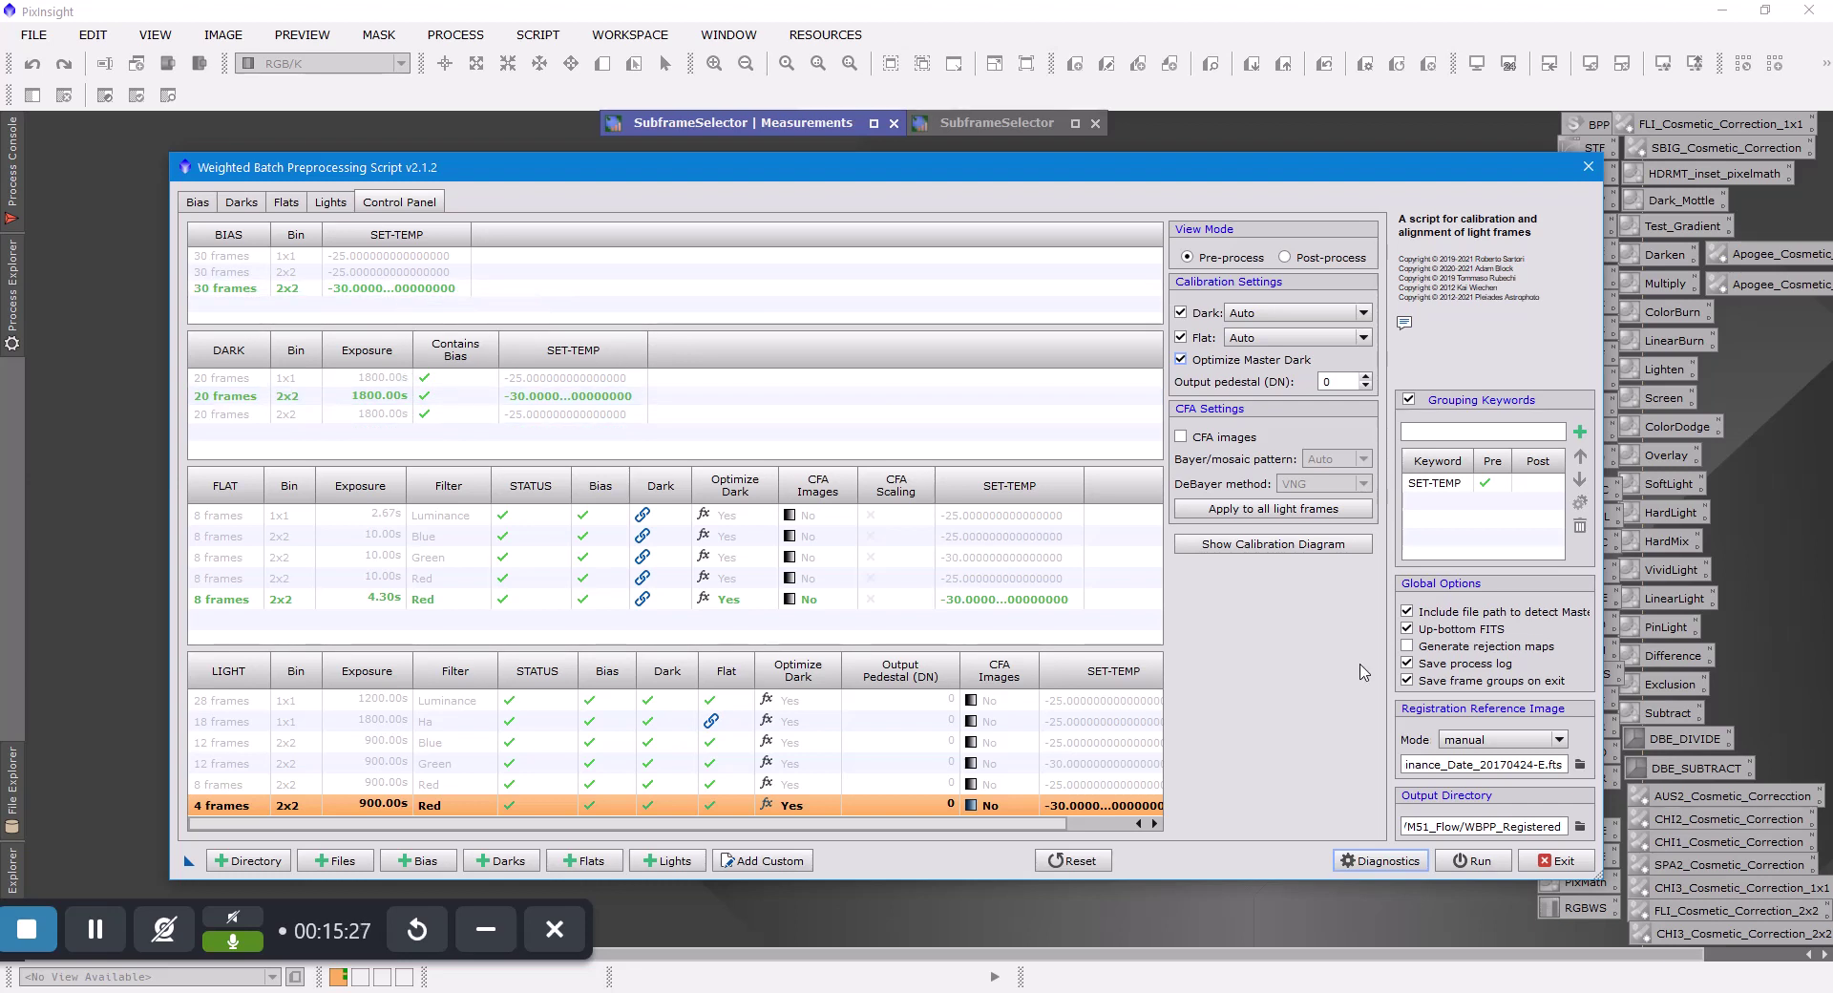
Switch the flat of the Ha lights to Auto and back to the Luminance BIN 1 2.67s flat
{"action": "left_click", "coordinate": [724, 726]}
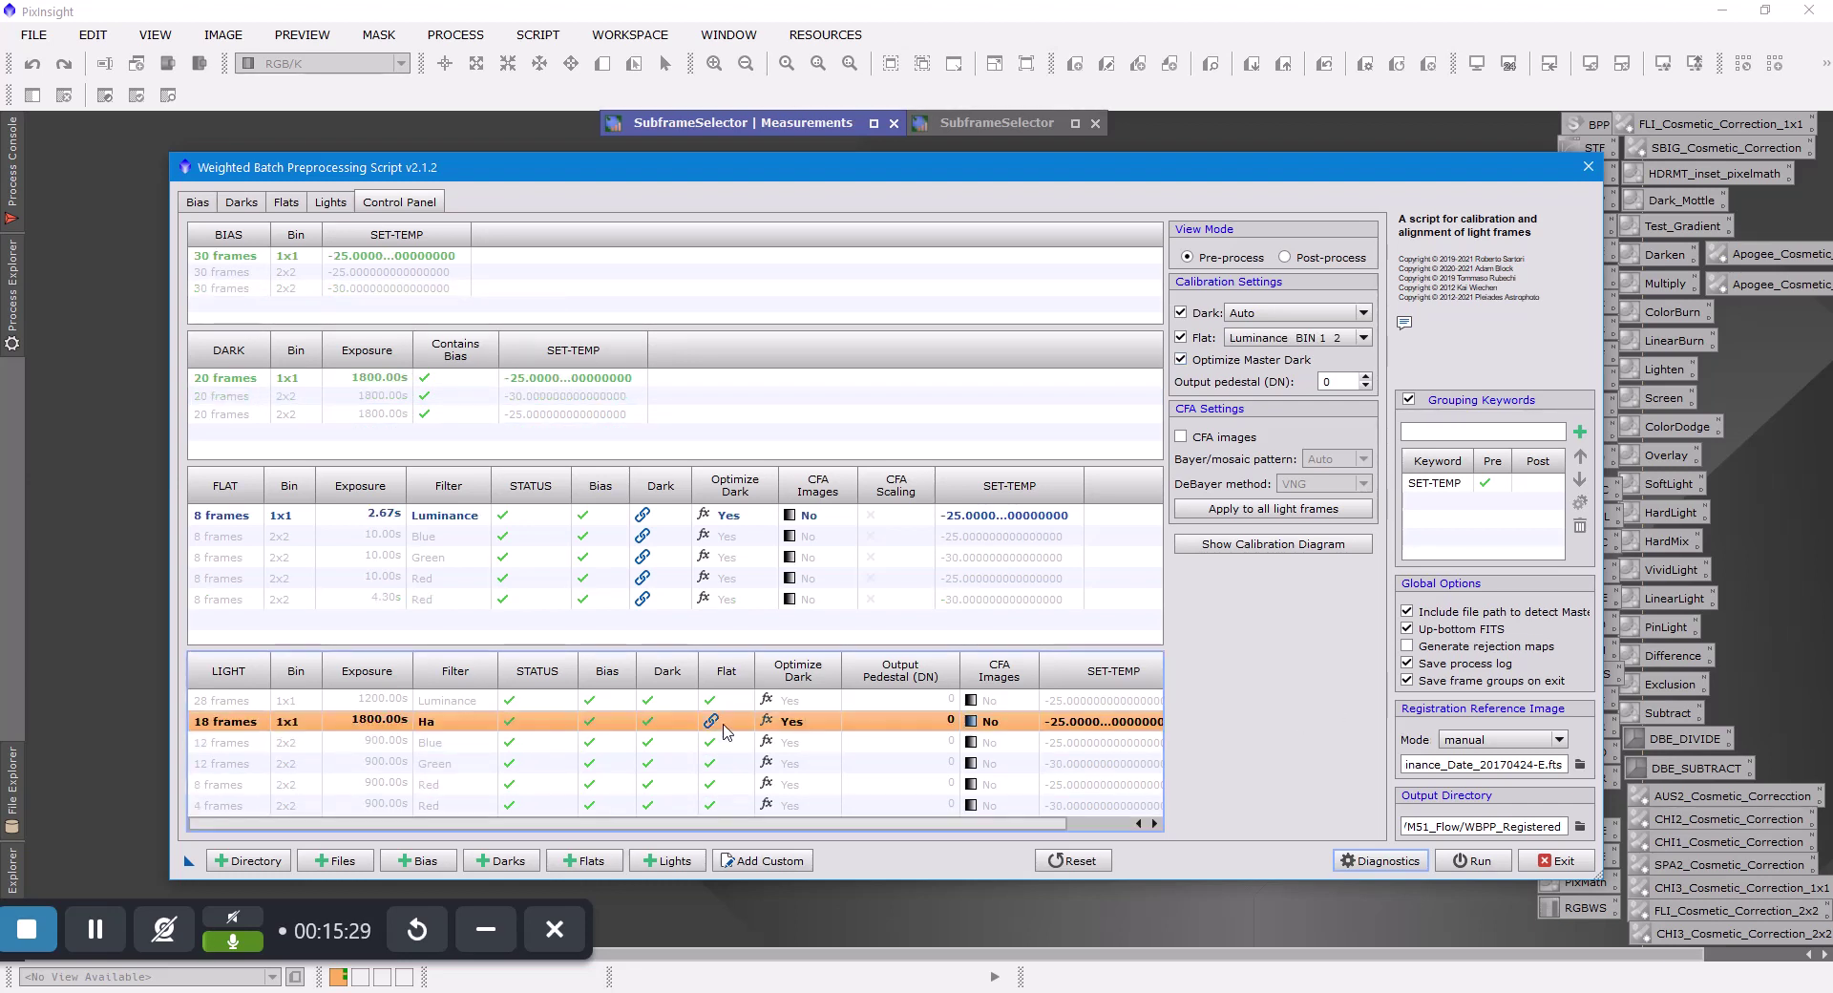
{"action": "left_click", "coordinate": [1363, 338]}
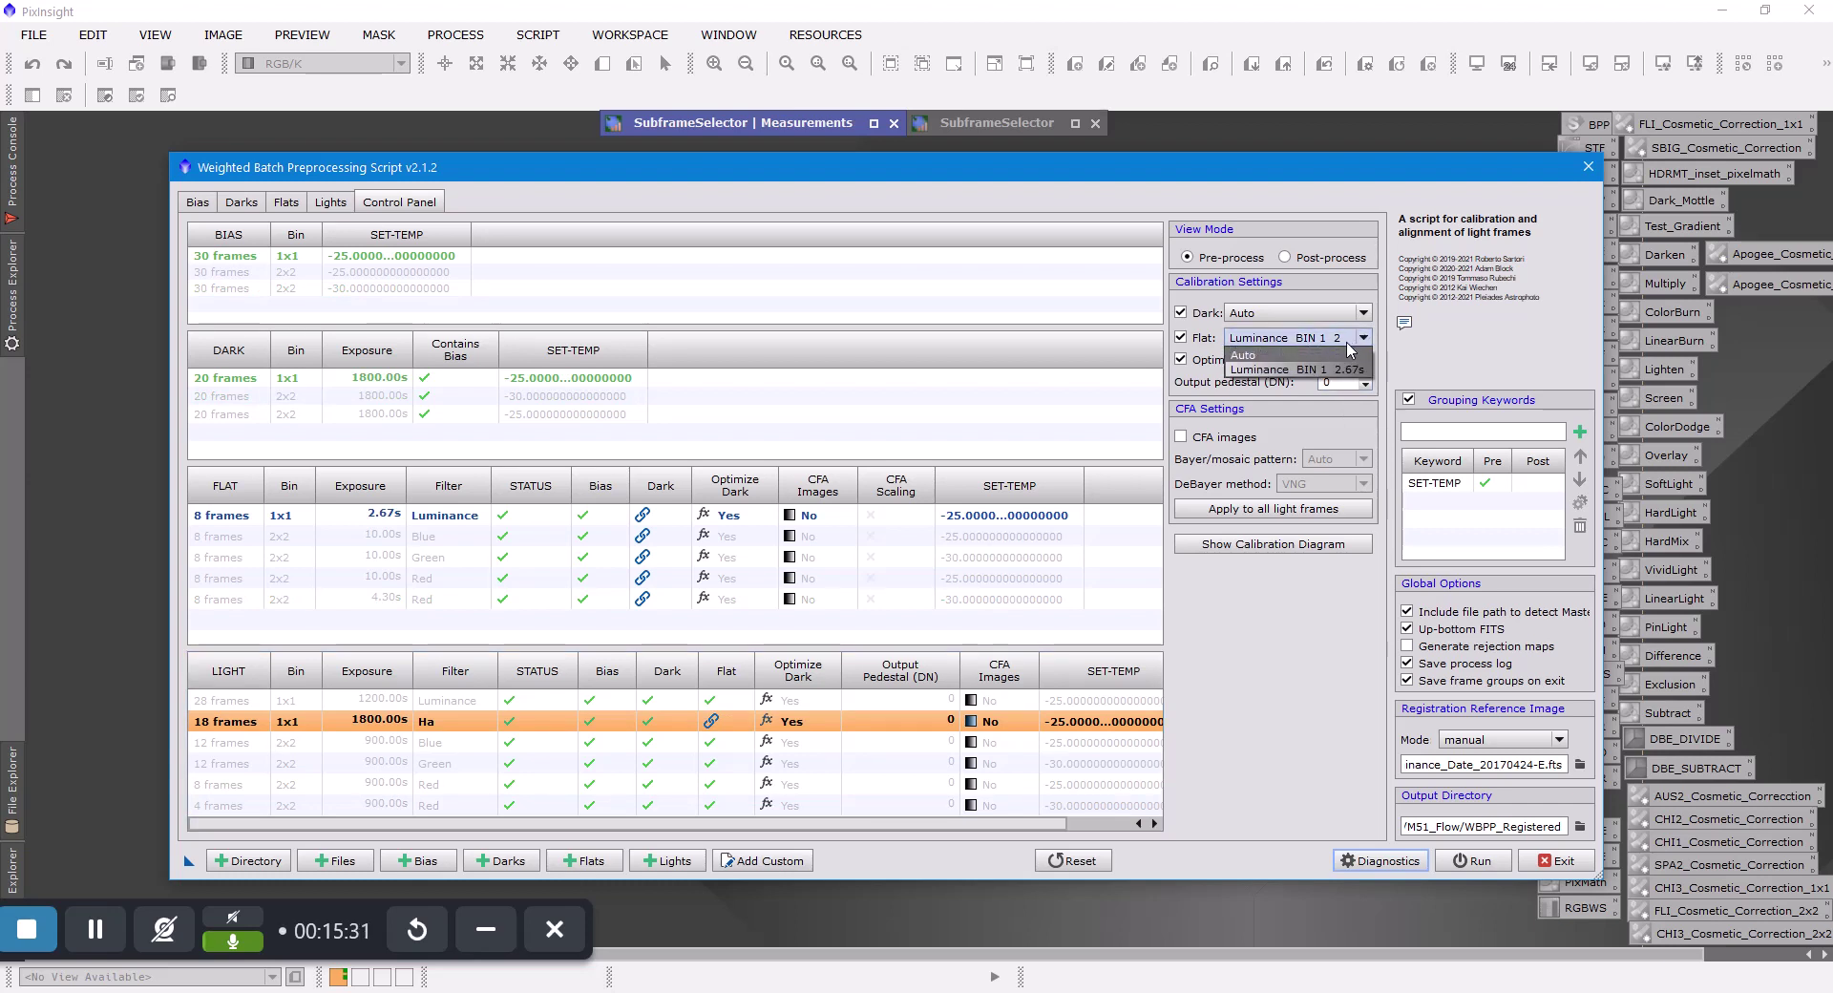
{"action": "left_click", "coordinate": [1310, 356]}
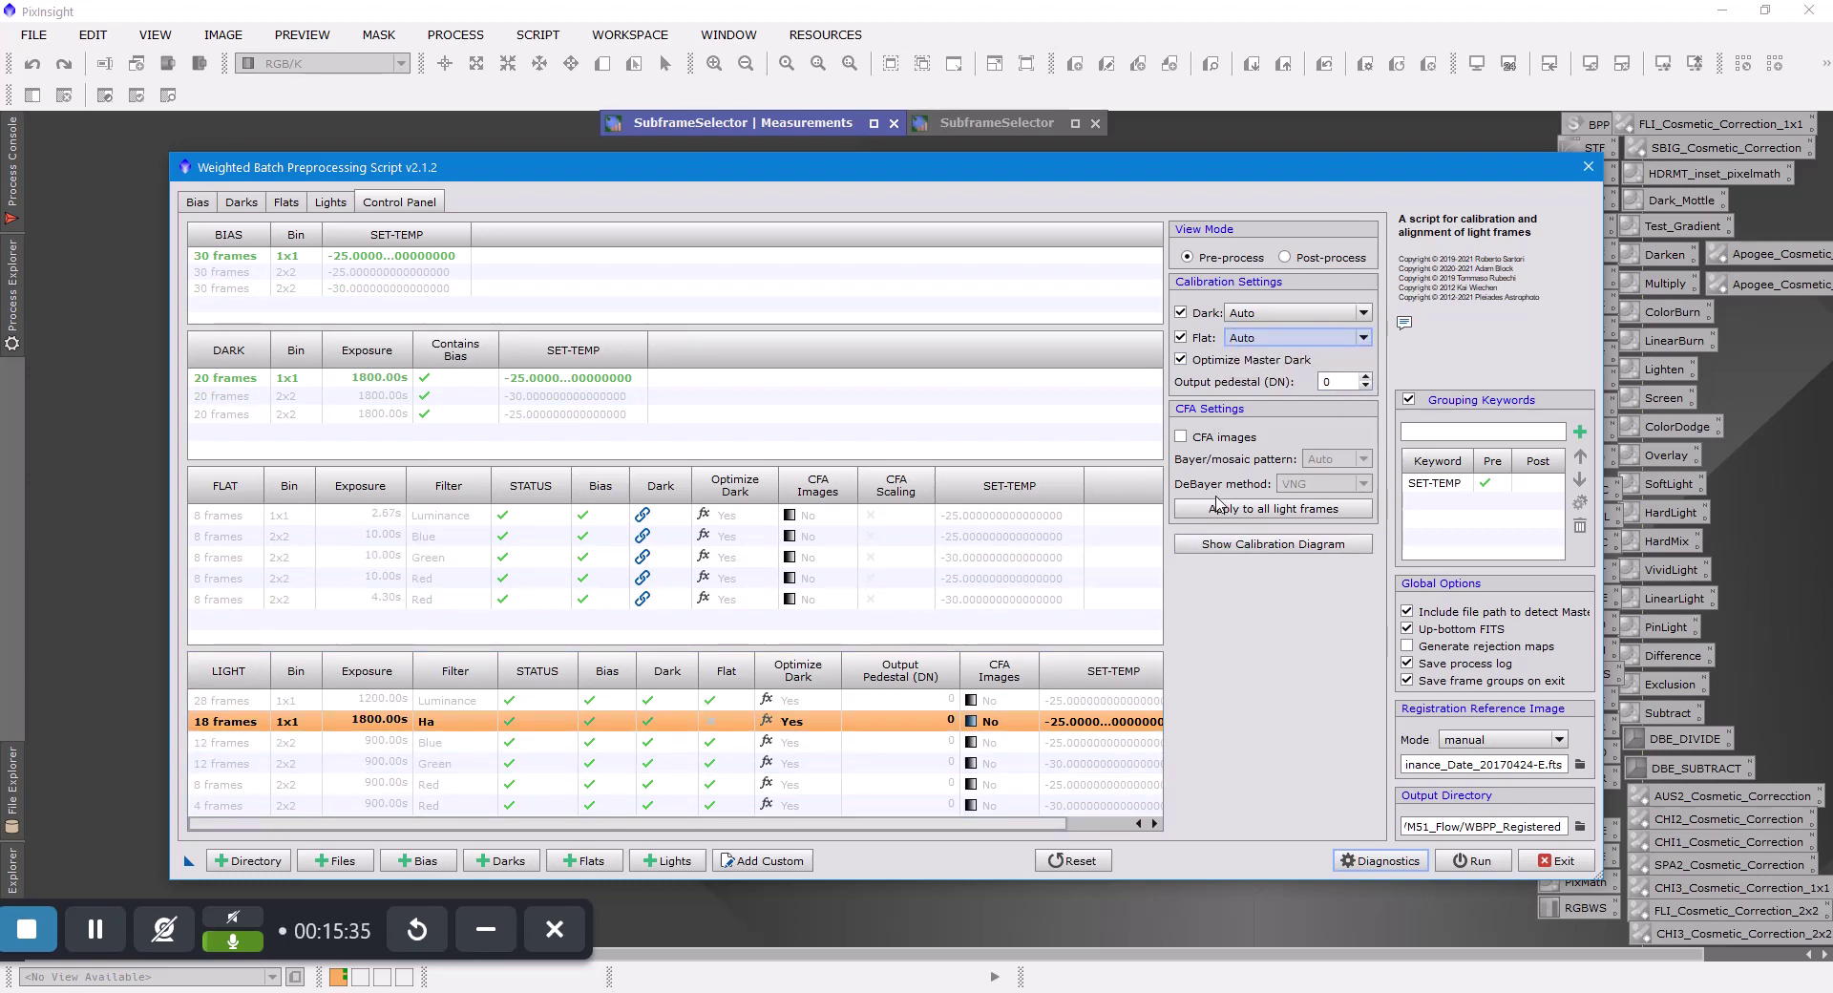
{"action": "left_click", "coordinate": [1349, 338]}
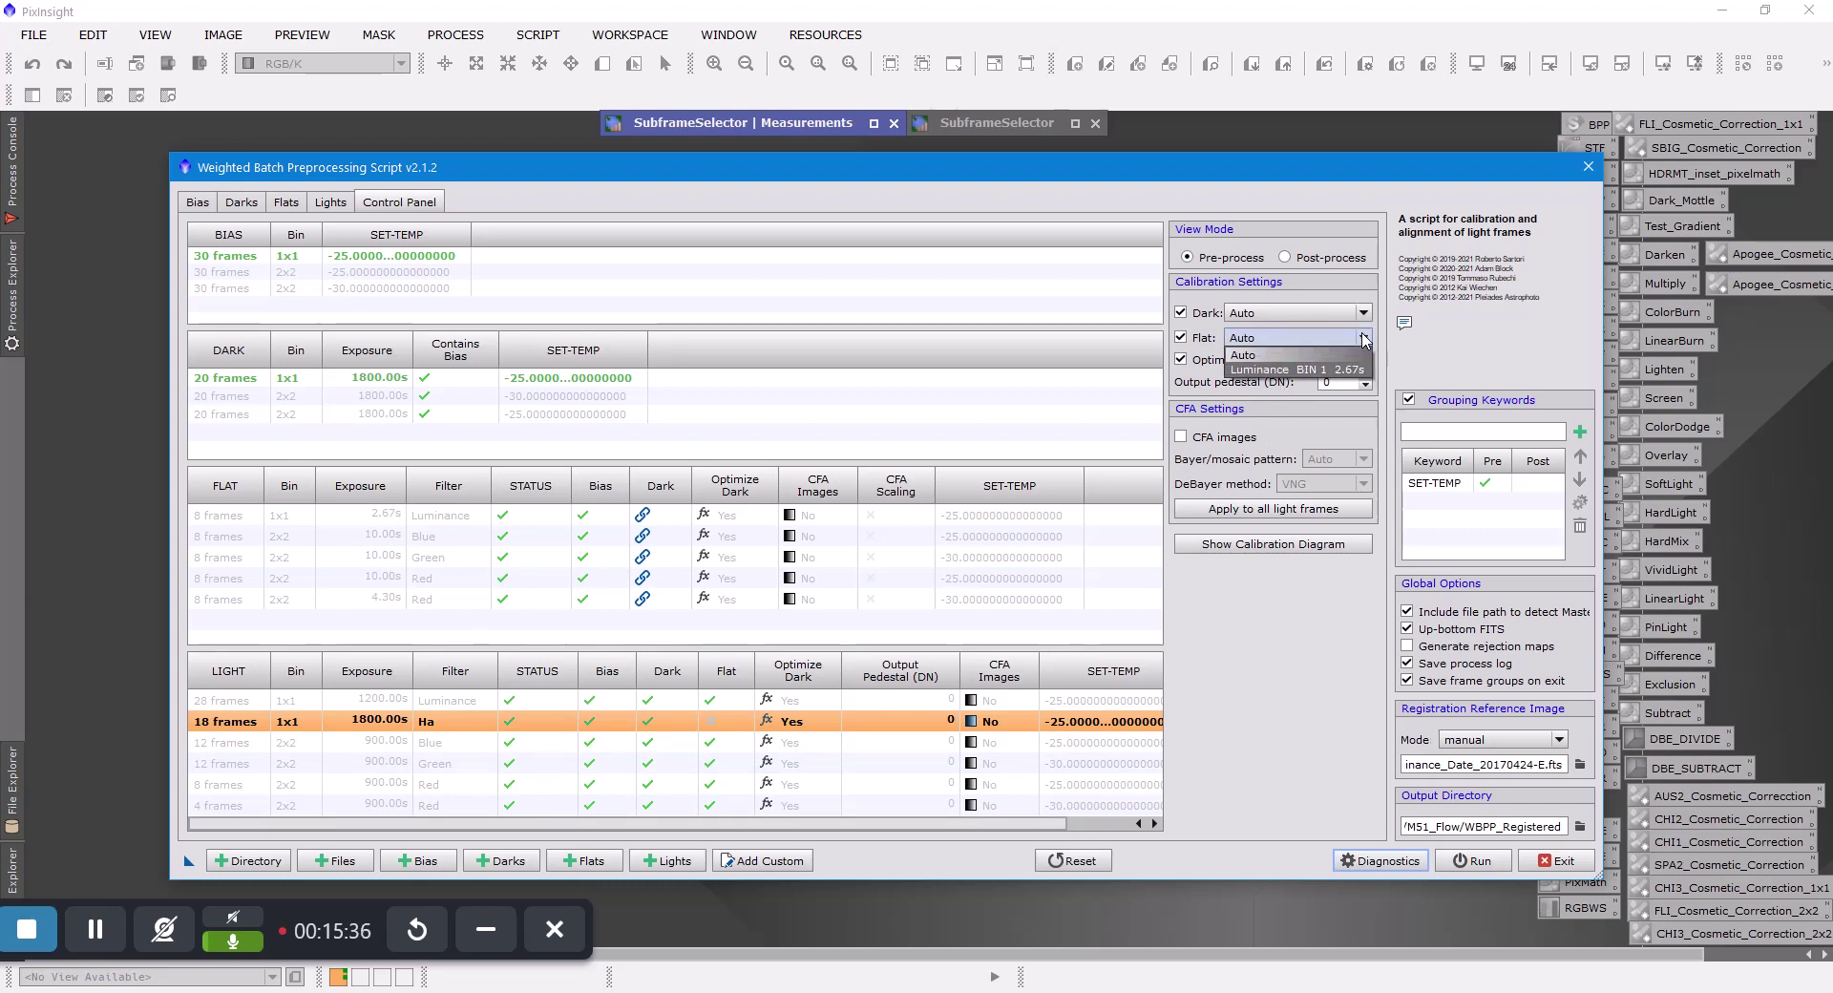
{"action": "left_click", "coordinate": [1287, 374]}
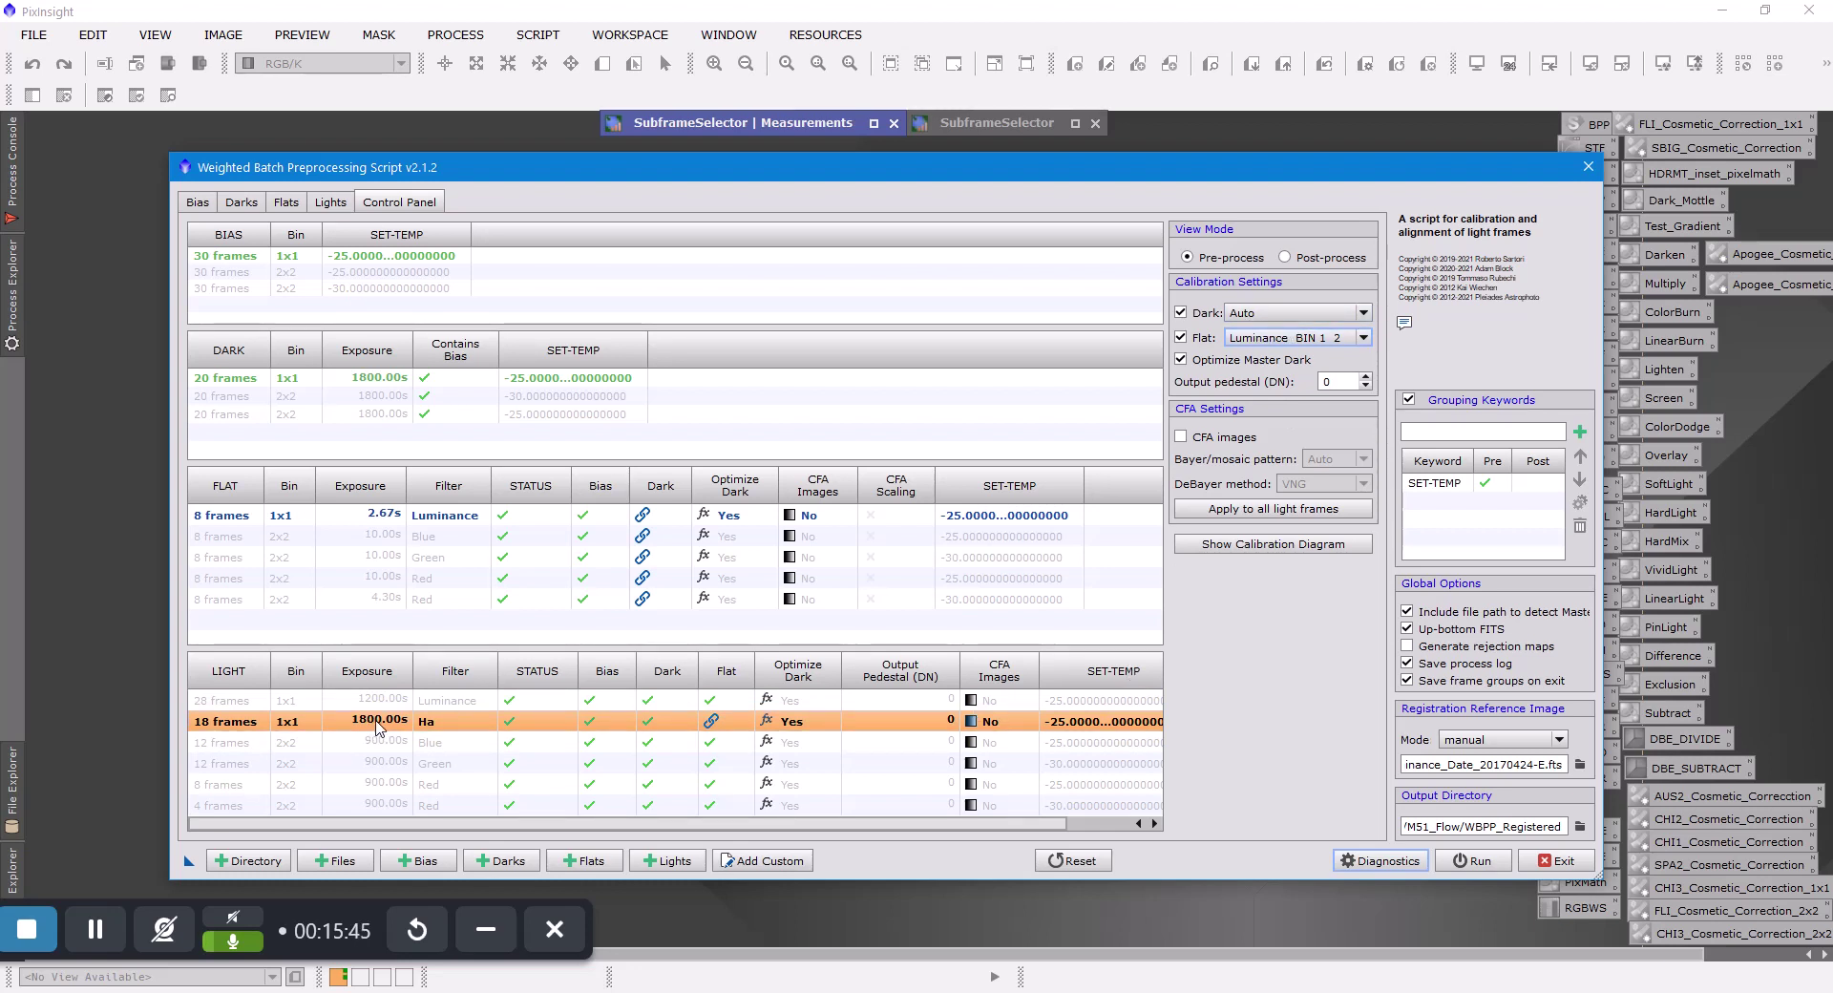
Remove the Binning 1 Ha group from the light frames and return to the overview of all frame groups
{"action": "left_click", "coordinate": [331, 204]}
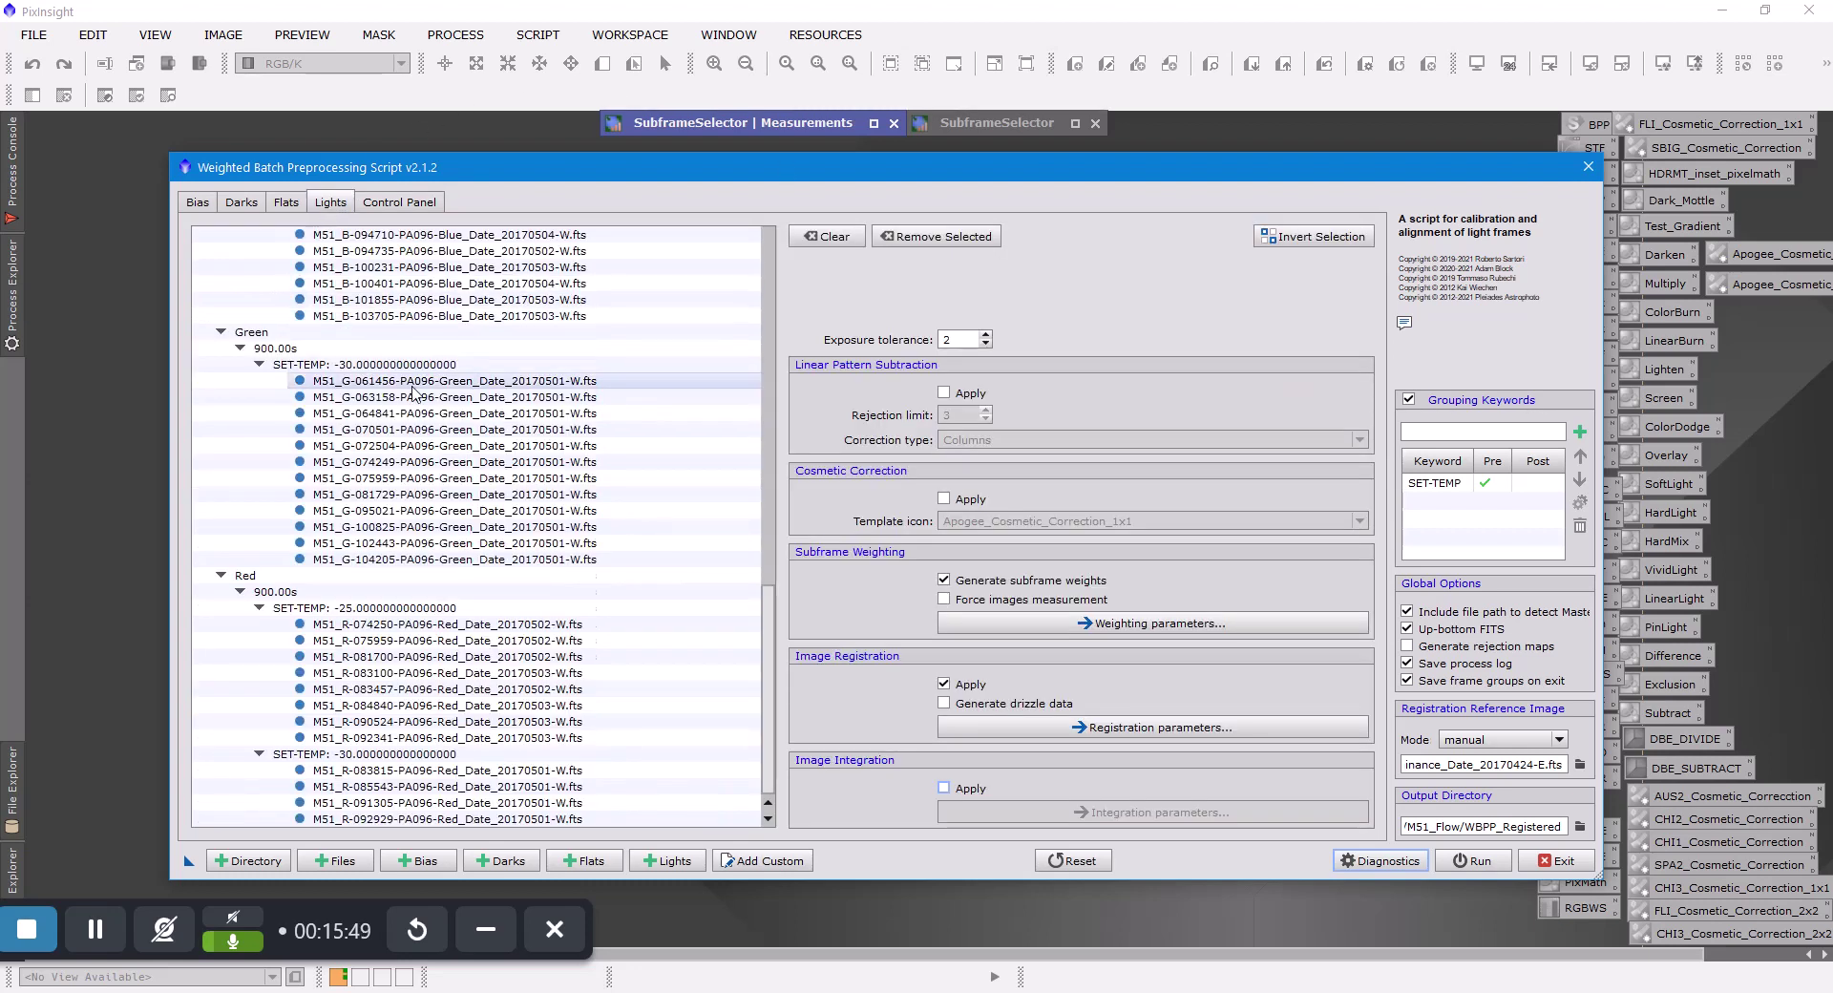
{"action": "scroll", "coordinate": [413, 387], "scroll_direction": "up", "scroll_amount": 10}
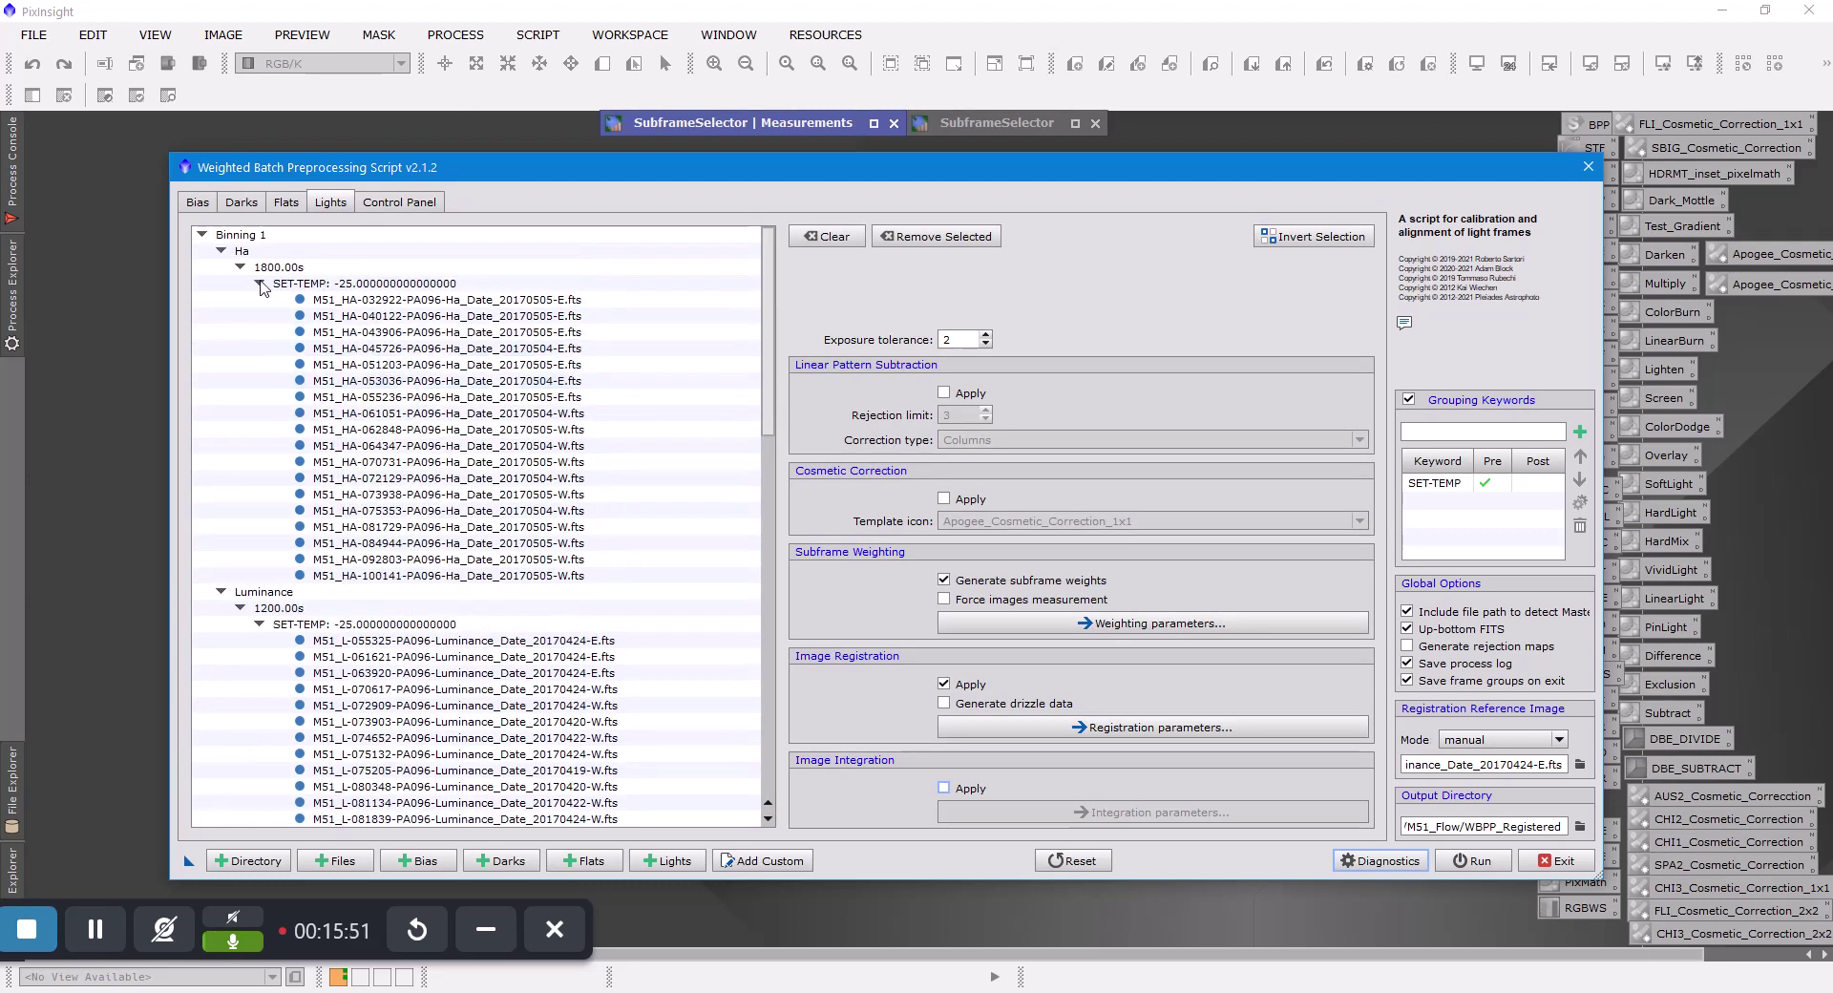
{"action": "left_click", "coordinate": [292, 255]}
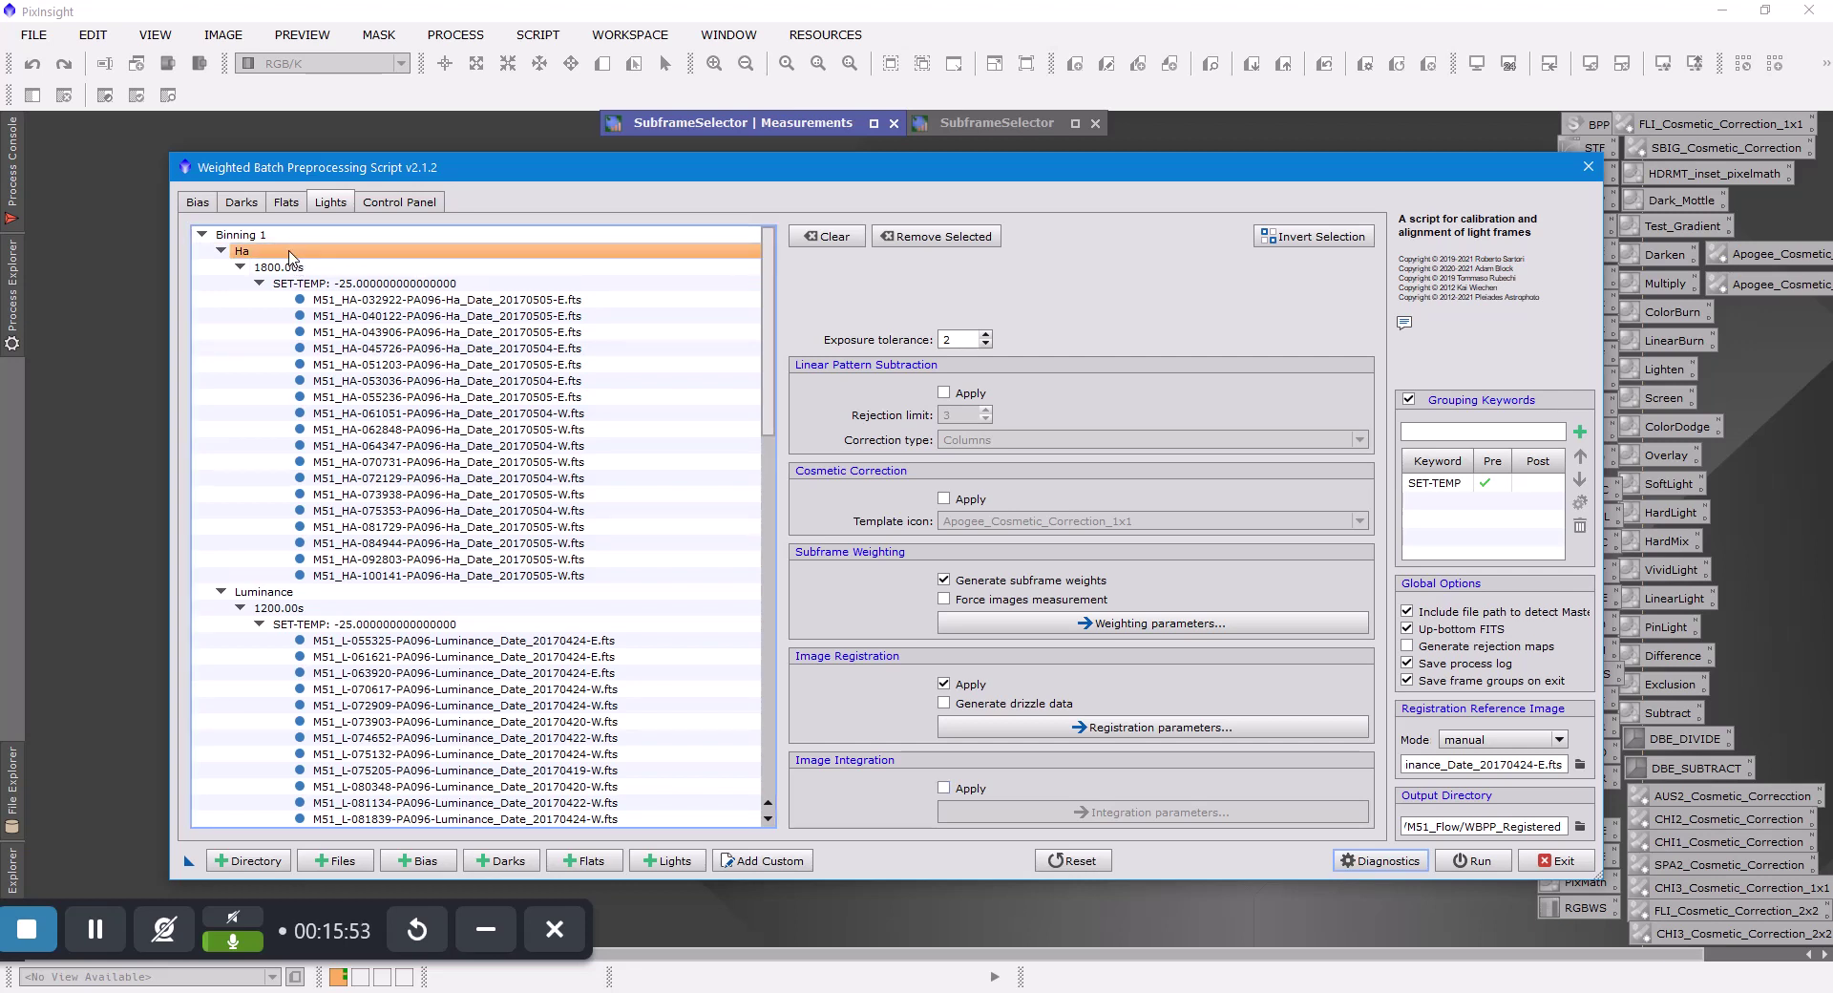
{"action": "left_click", "coordinate": [907, 239]}
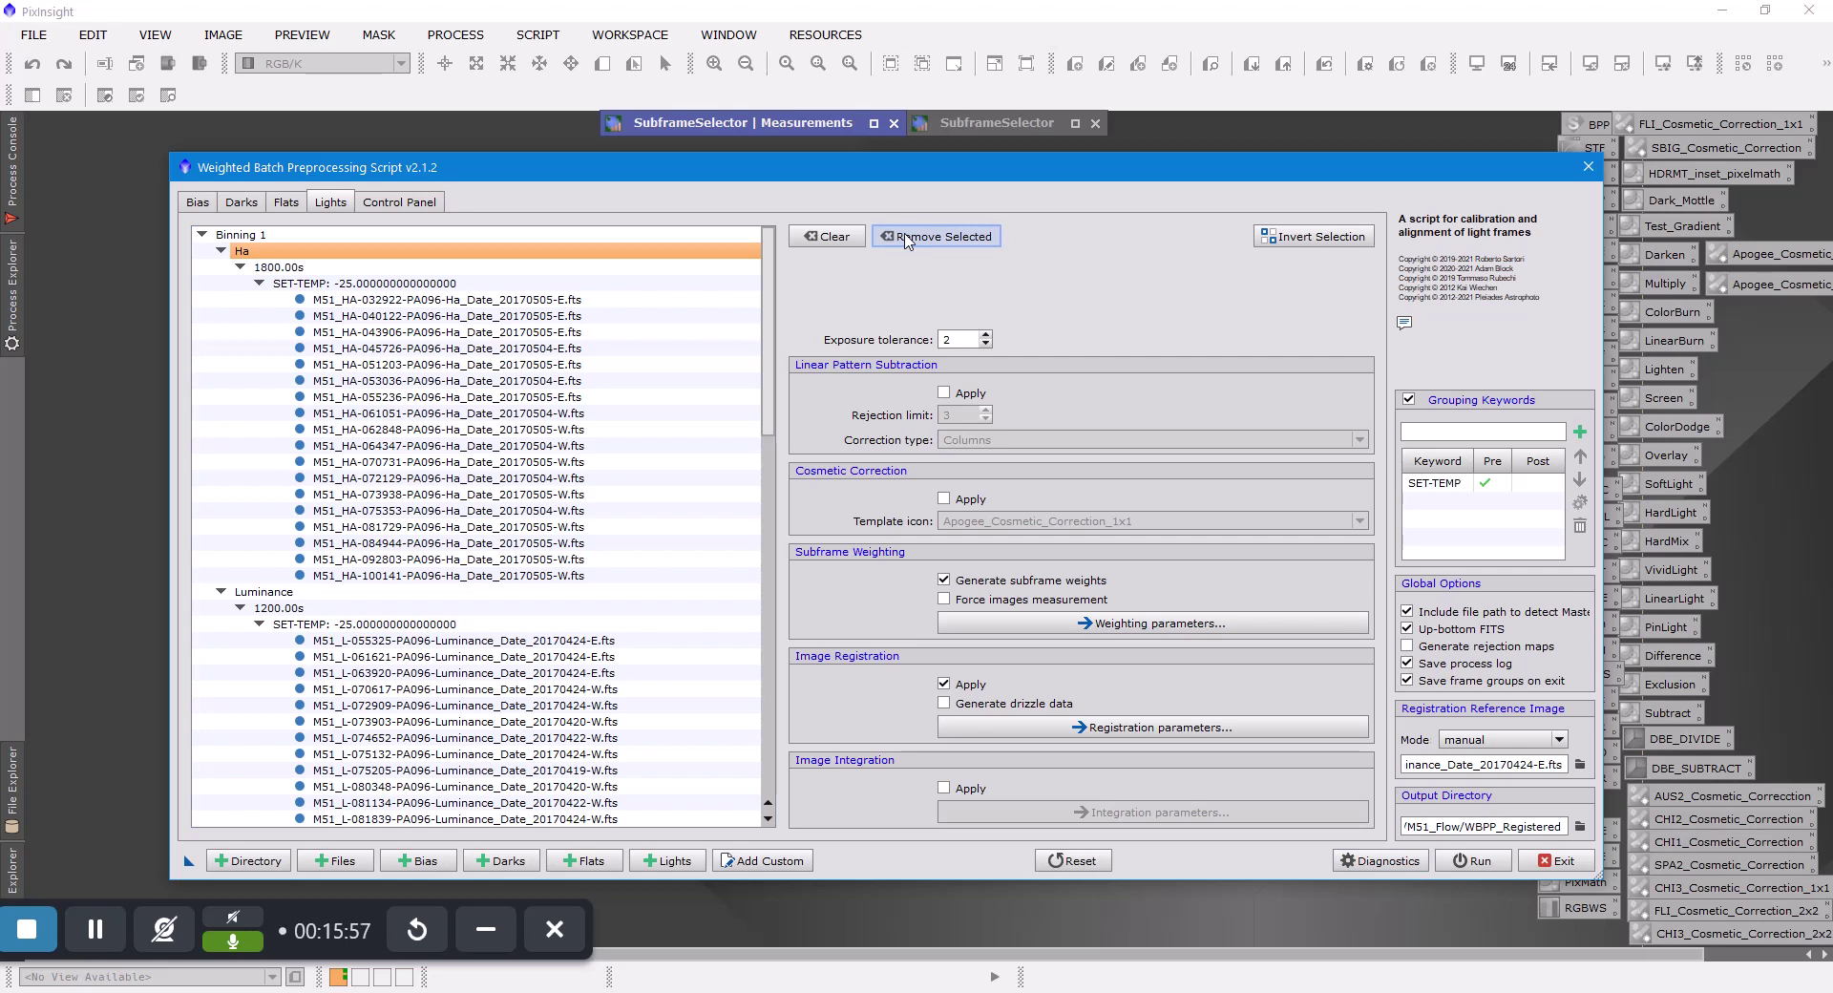
{"action": "left_click", "coordinate": [418, 206]}
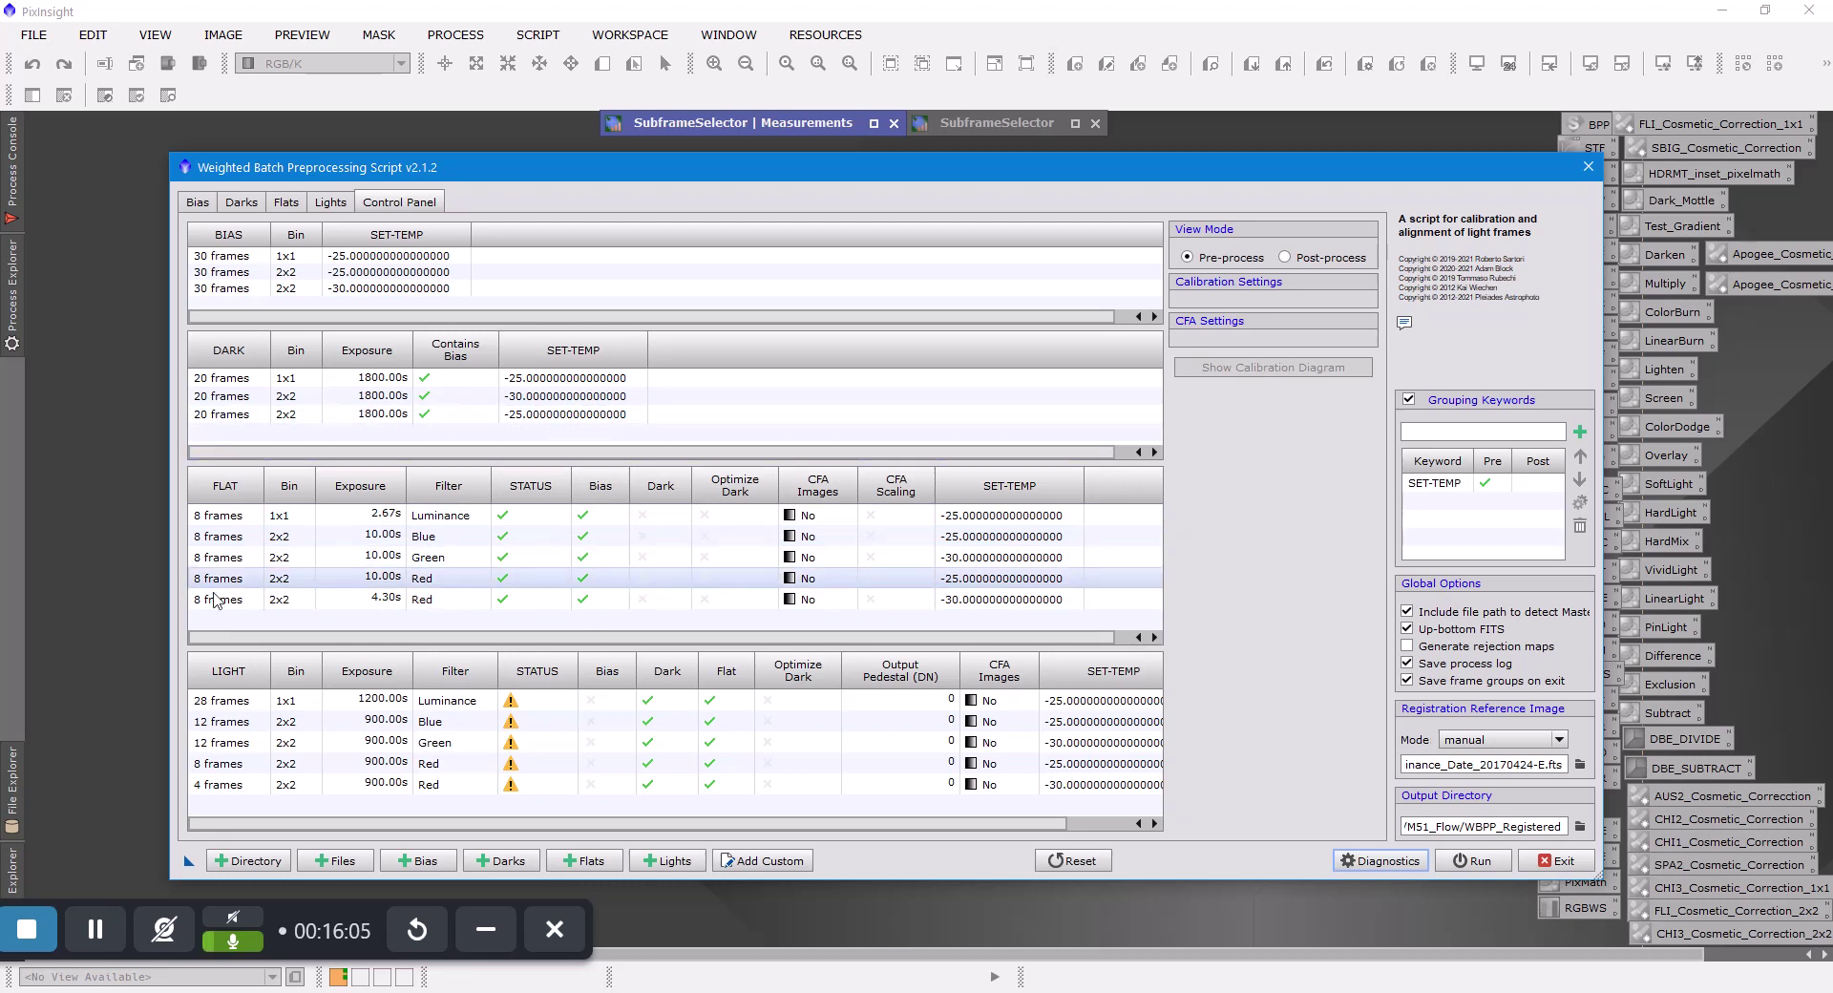
Enable Optimize Master Dark for the Luminance and Blue flats, assigning the 1x1 1800.00s dark and the -25 BIN 2 1800.00s dark respectively
{"action": "left_click", "coordinate": [444, 517]}
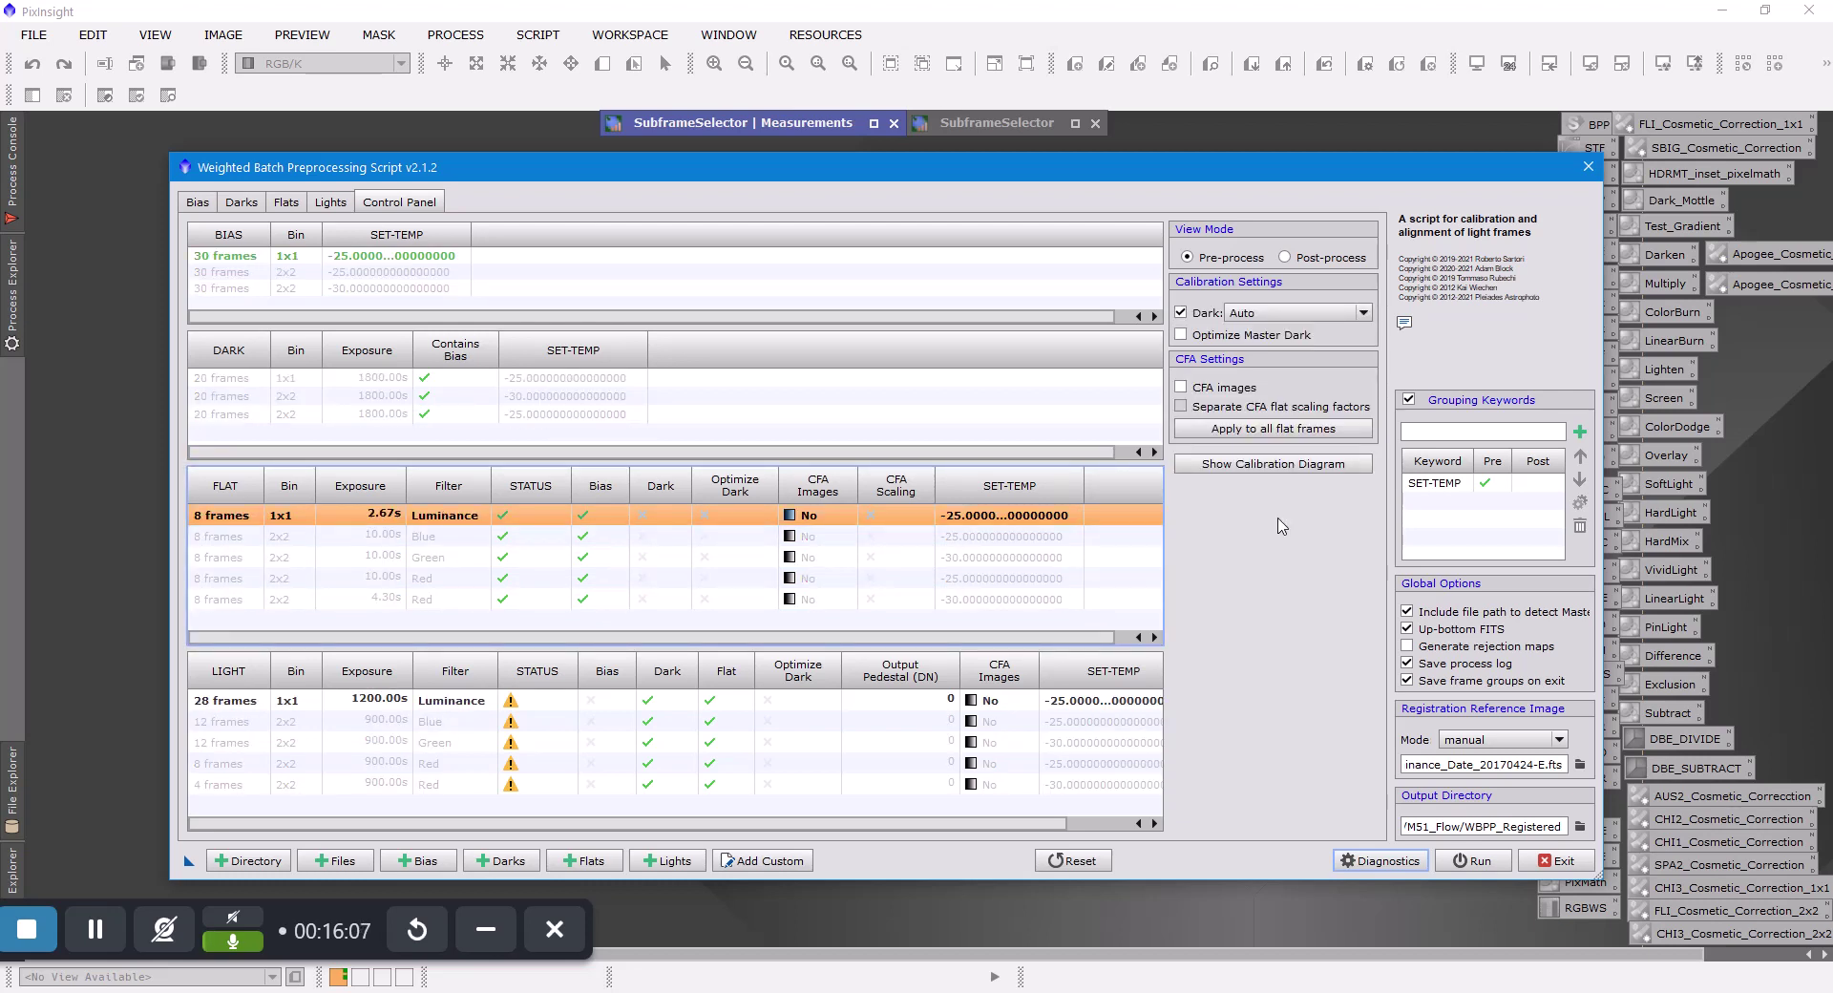
{"action": "left_click", "coordinate": [1182, 334]}
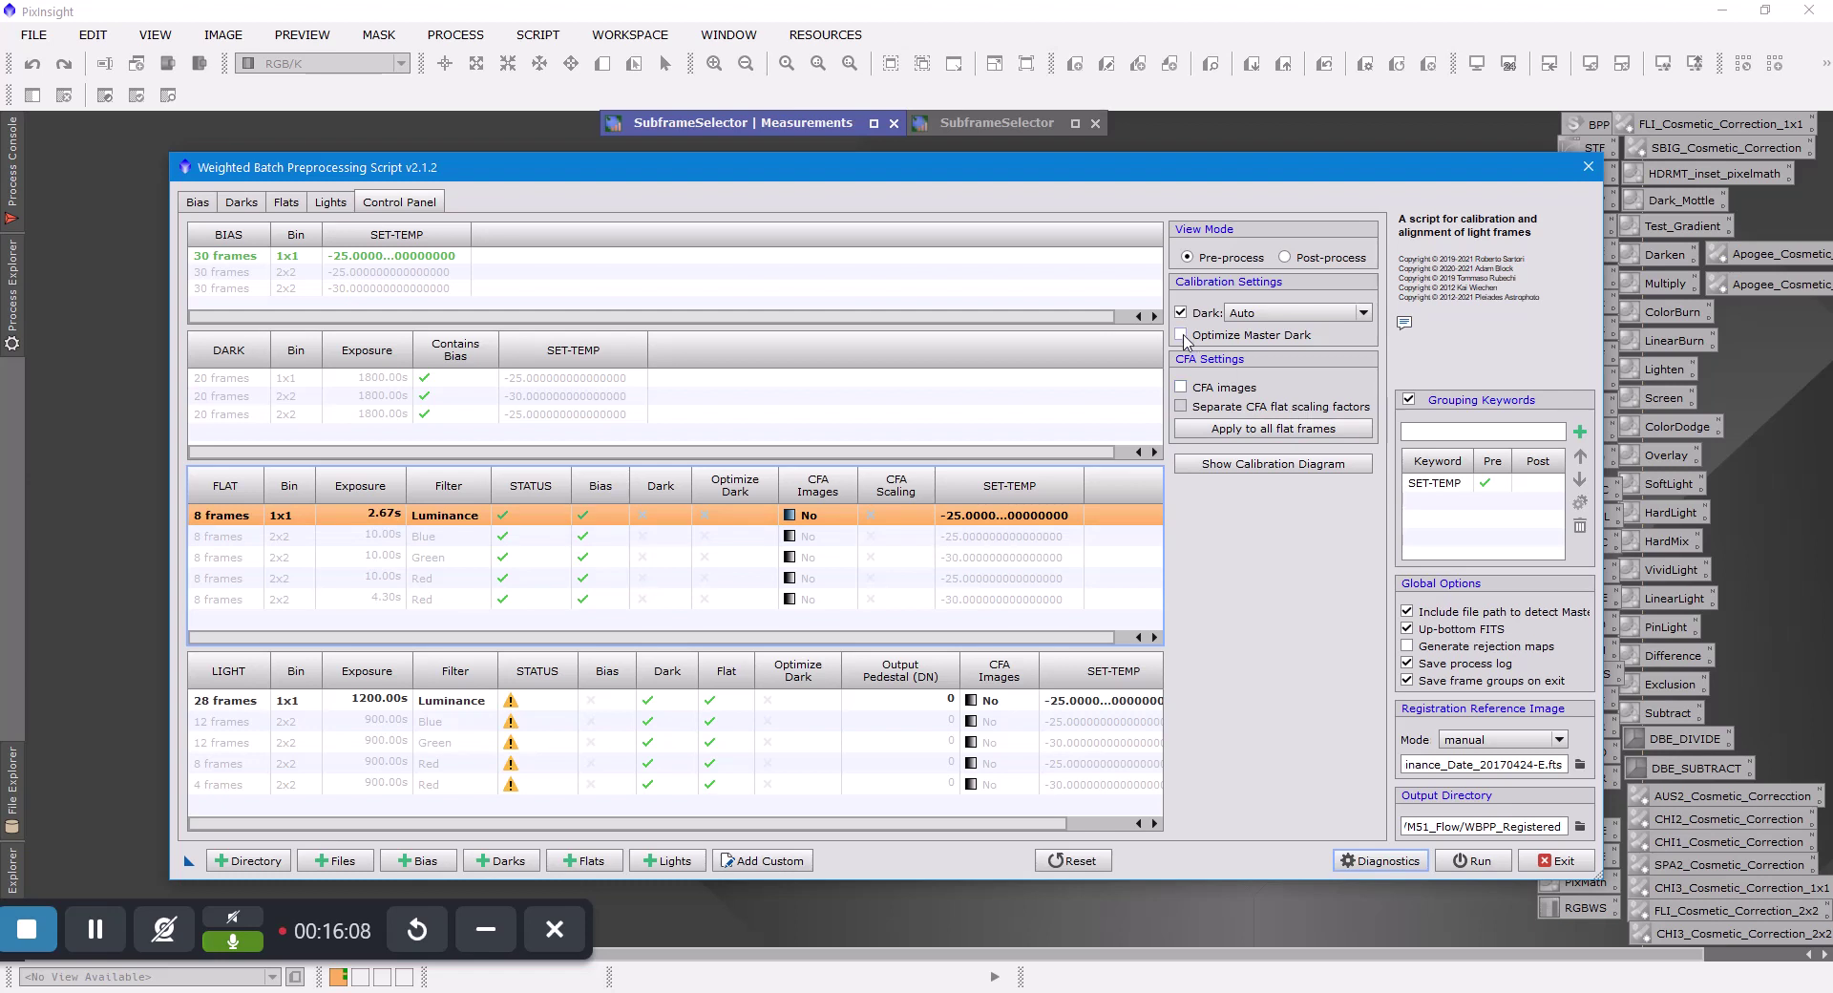
{"action": "left_click", "coordinate": [1371, 315]}
{"action": "left_click", "coordinate": [1347, 347]}
{"action": "left_click", "coordinate": [550, 540]}
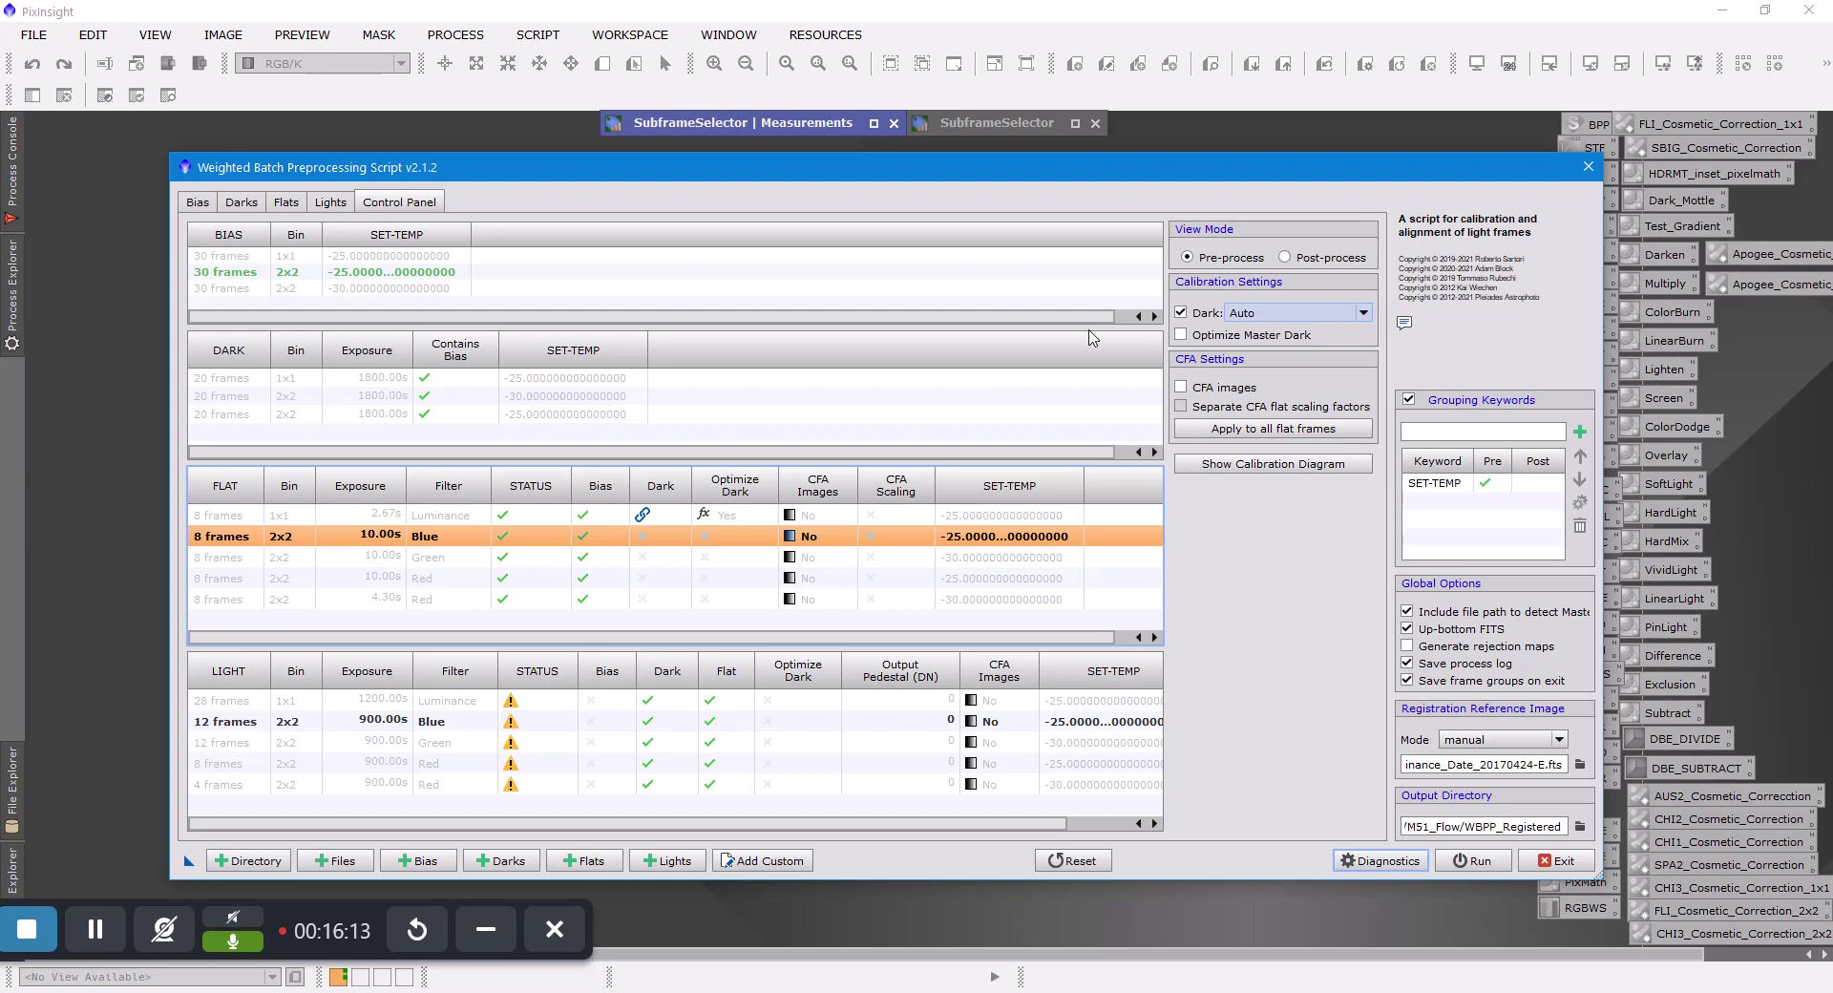
{"action": "left_click", "coordinate": [1182, 334]}
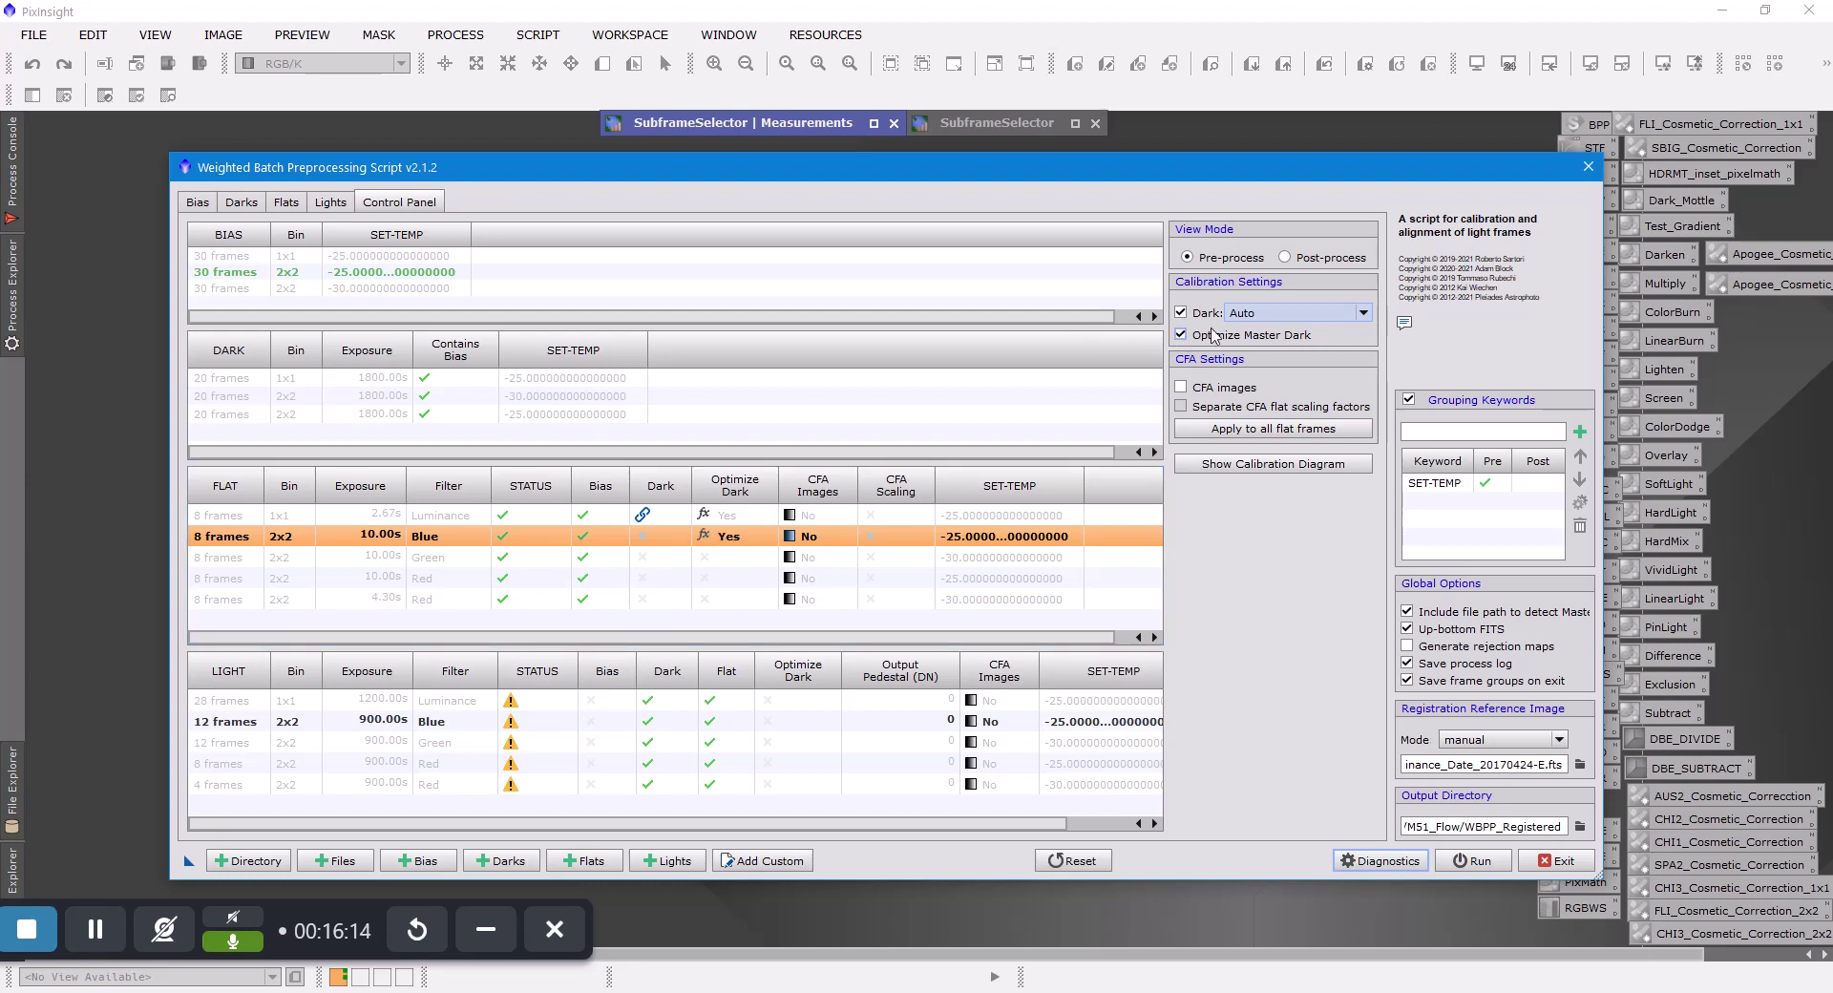
{"action": "left_click", "coordinate": [1366, 315]}
{"action": "left_click", "coordinate": [1316, 368]}
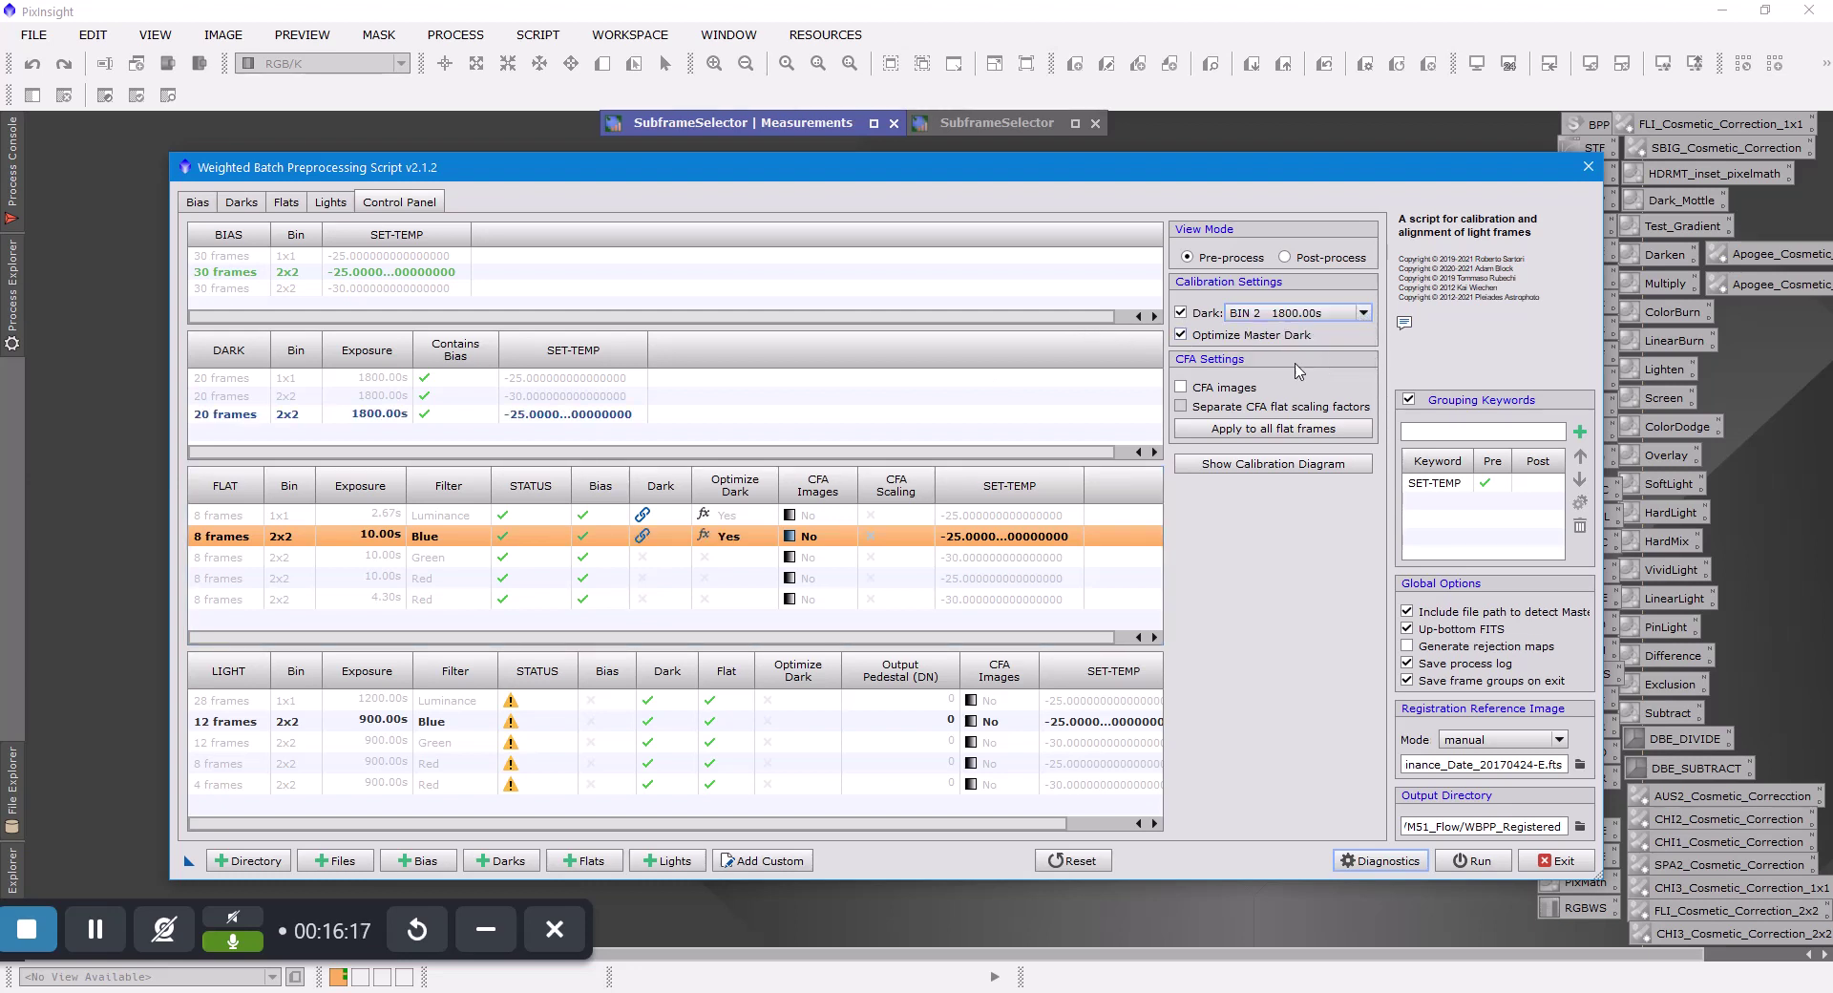
Enable Optimize Master Dark for the 10.00s Green and 10.00s Red flats and assign both the first-listed BIN 2 1800.00s dark
{"action": "left_click", "coordinate": [659, 562]}
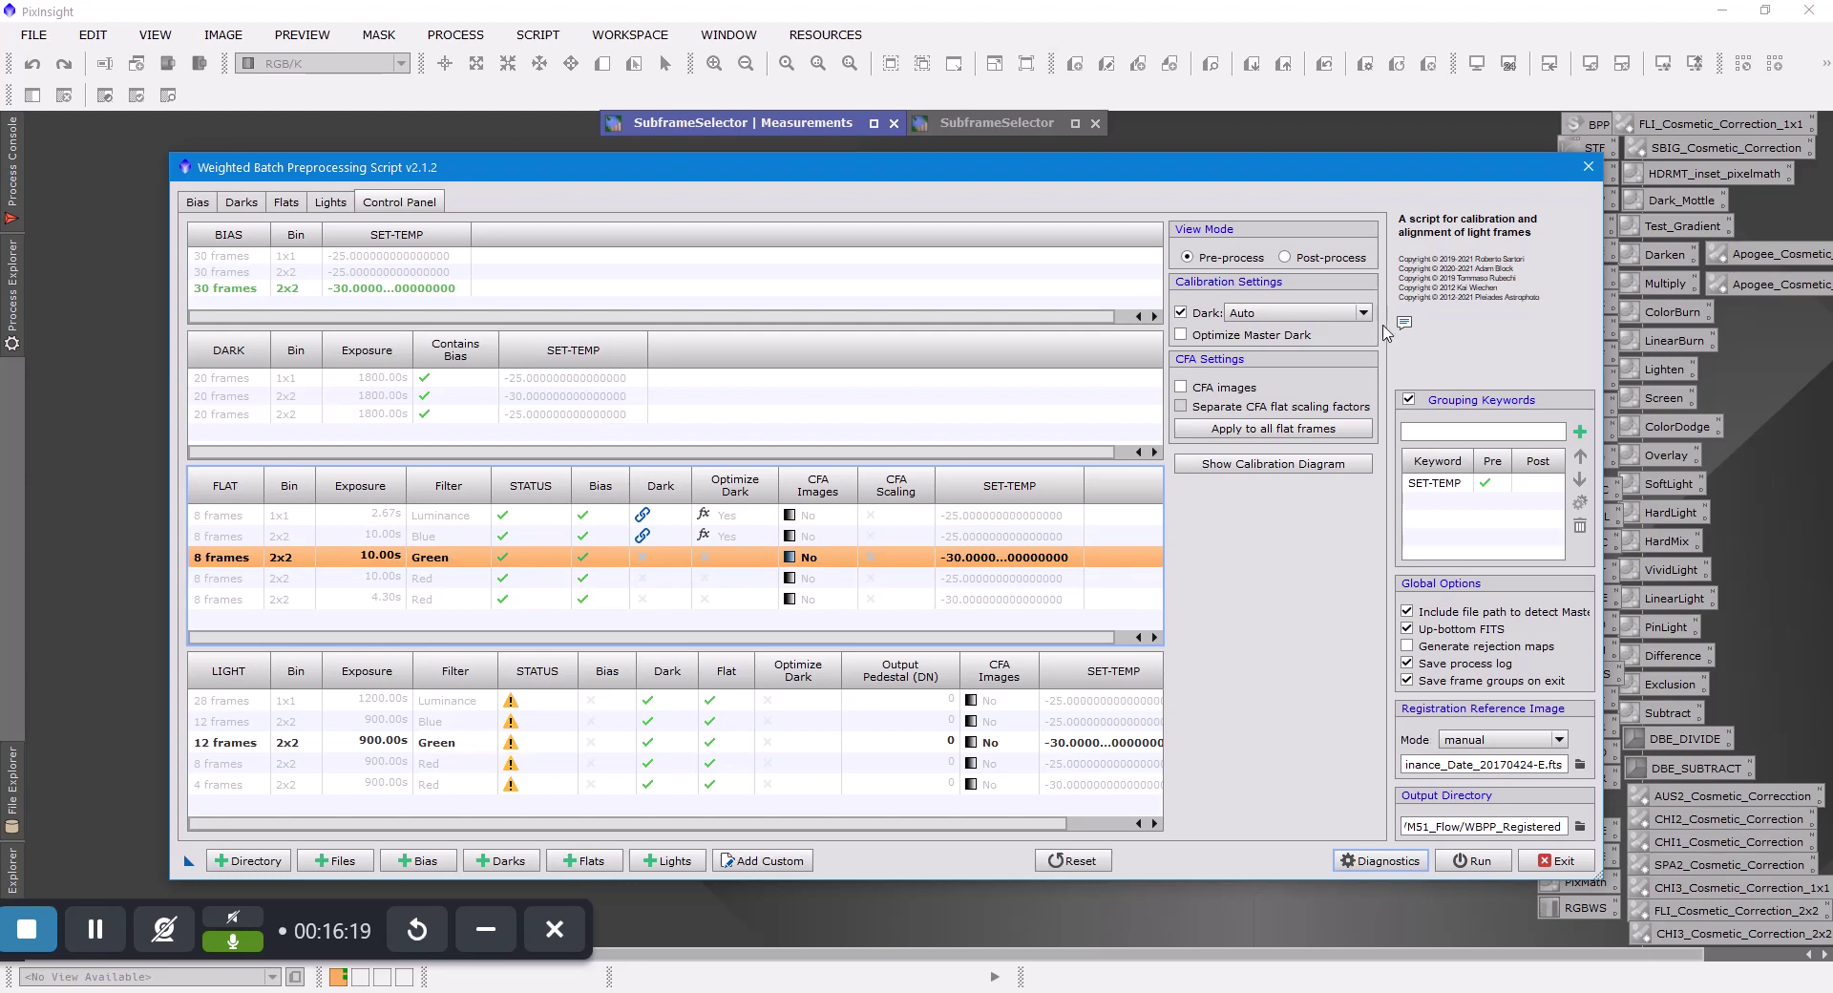
{"action": "left_click", "coordinate": [1182, 334]}
{"action": "left_click", "coordinate": [1363, 313]}
{"action": "left_click", "coordinate": [1334, 347]}
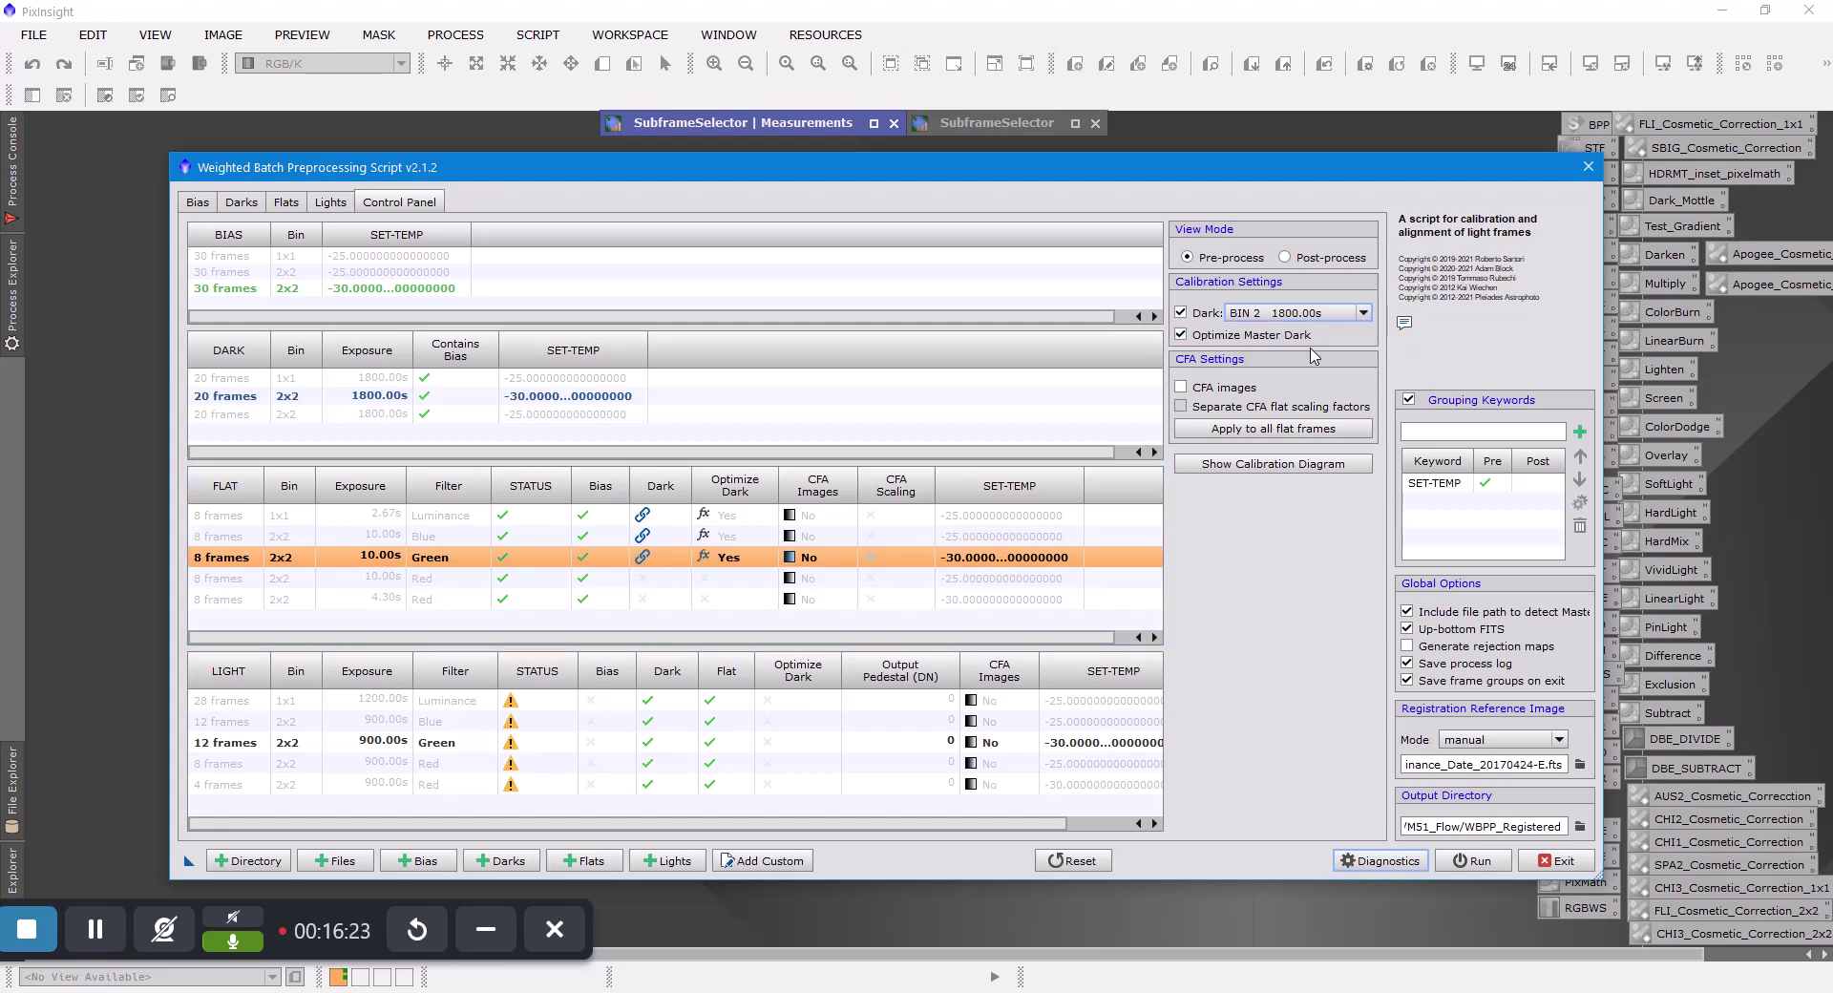
{"action": "left_click", "coordinate": [627, 582]}
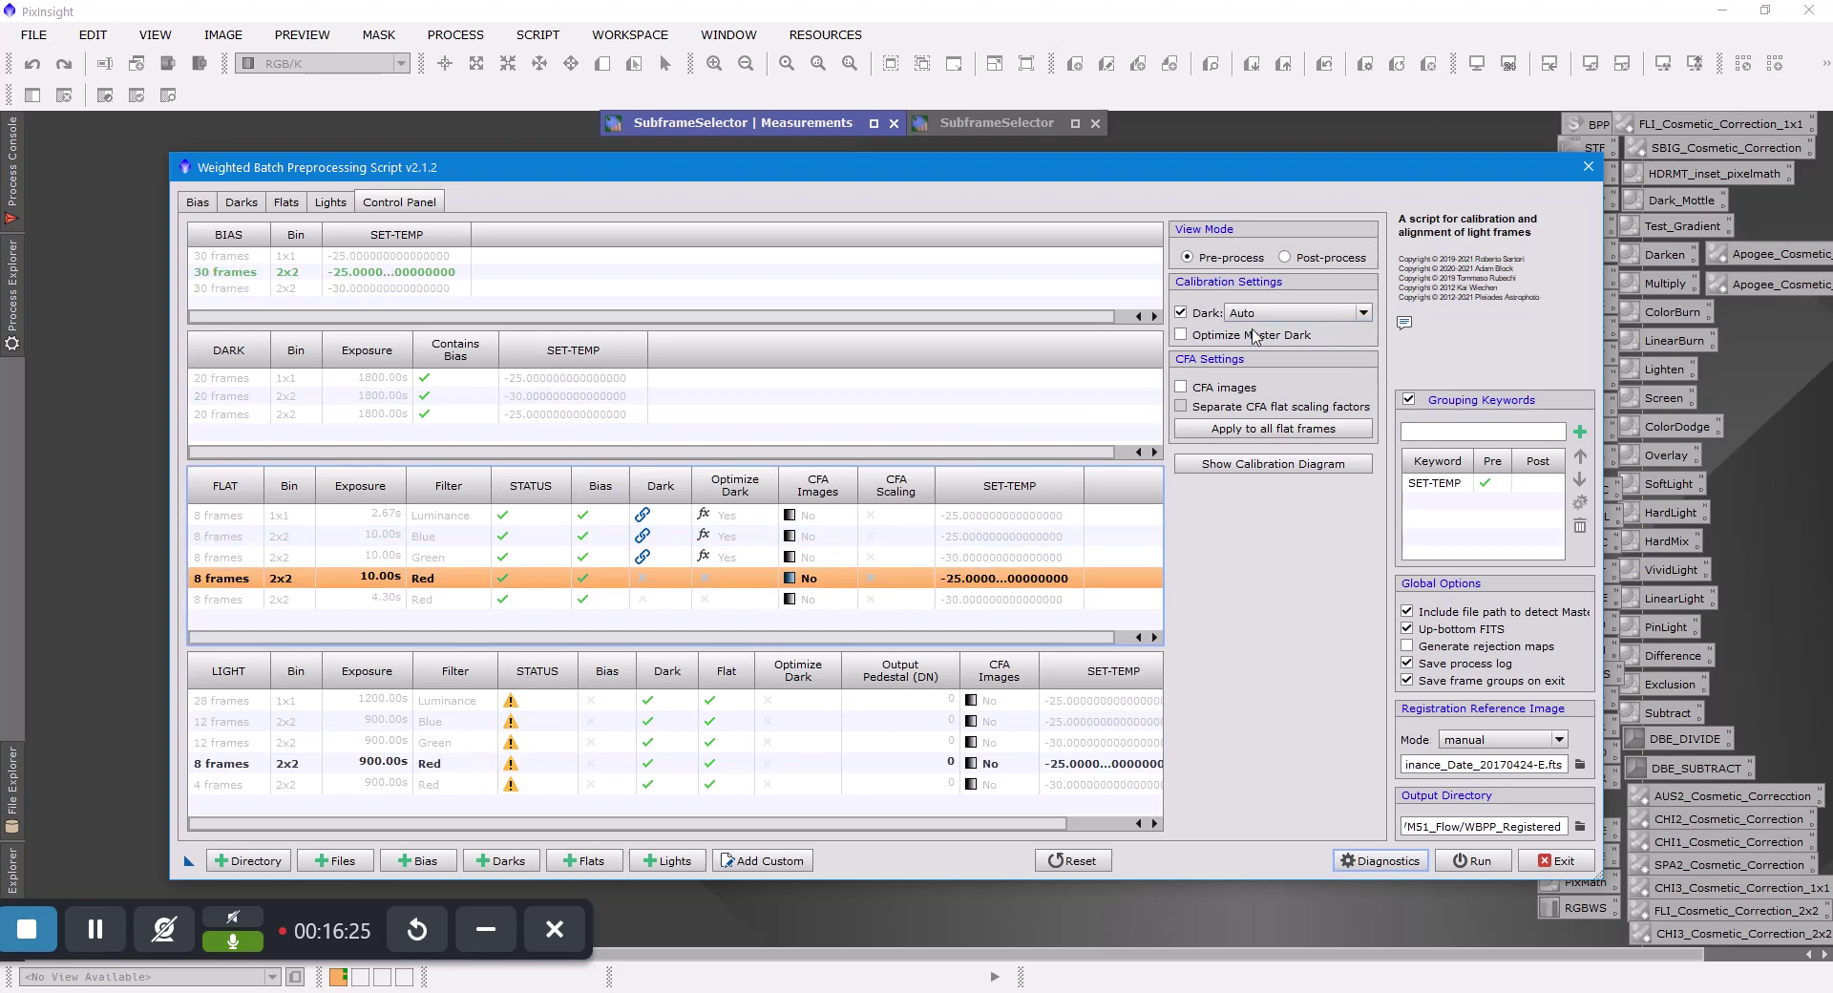
{"action": "left_click", "coordinate": [1182, 336]}
{"action": "left_click", "coordinate": [1363, 313]}
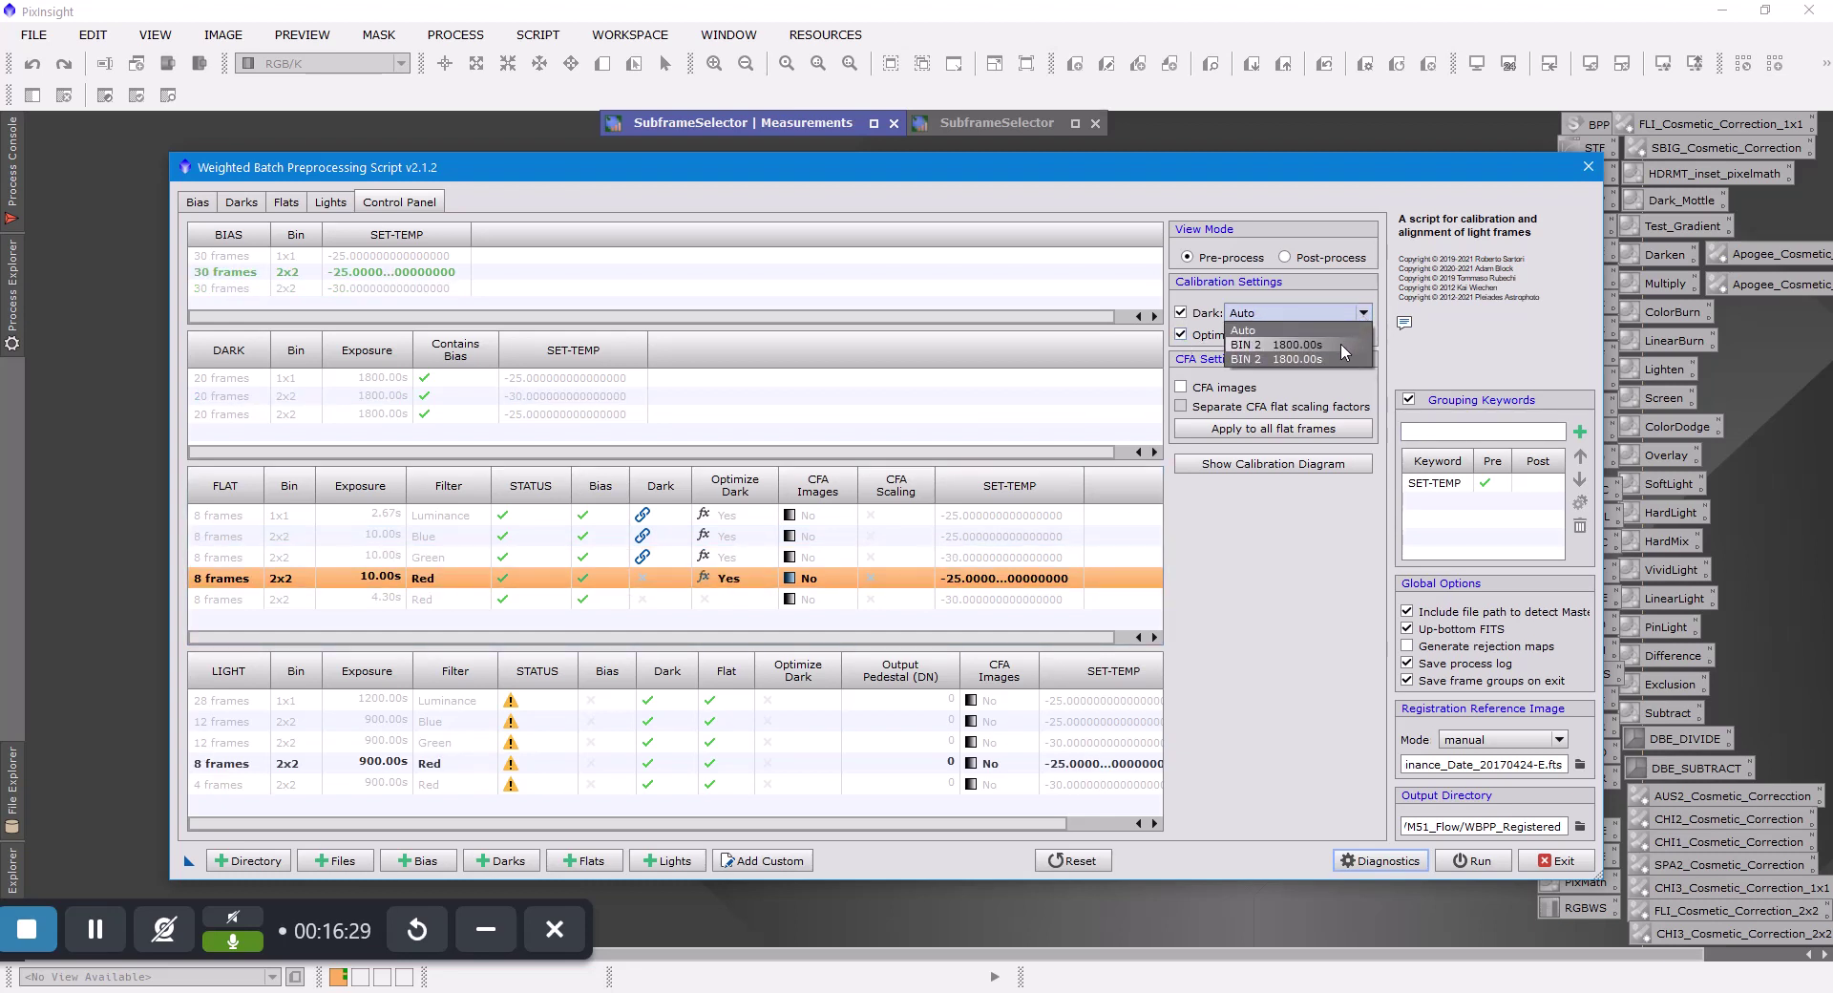
{"action": "left_click", "coordinate": [1342, 344]}
Assign the -30 BIN 2 1800.00s dark to the 4.30s Red flats
{"action": "left_click", "coordinate": [736, 601]}
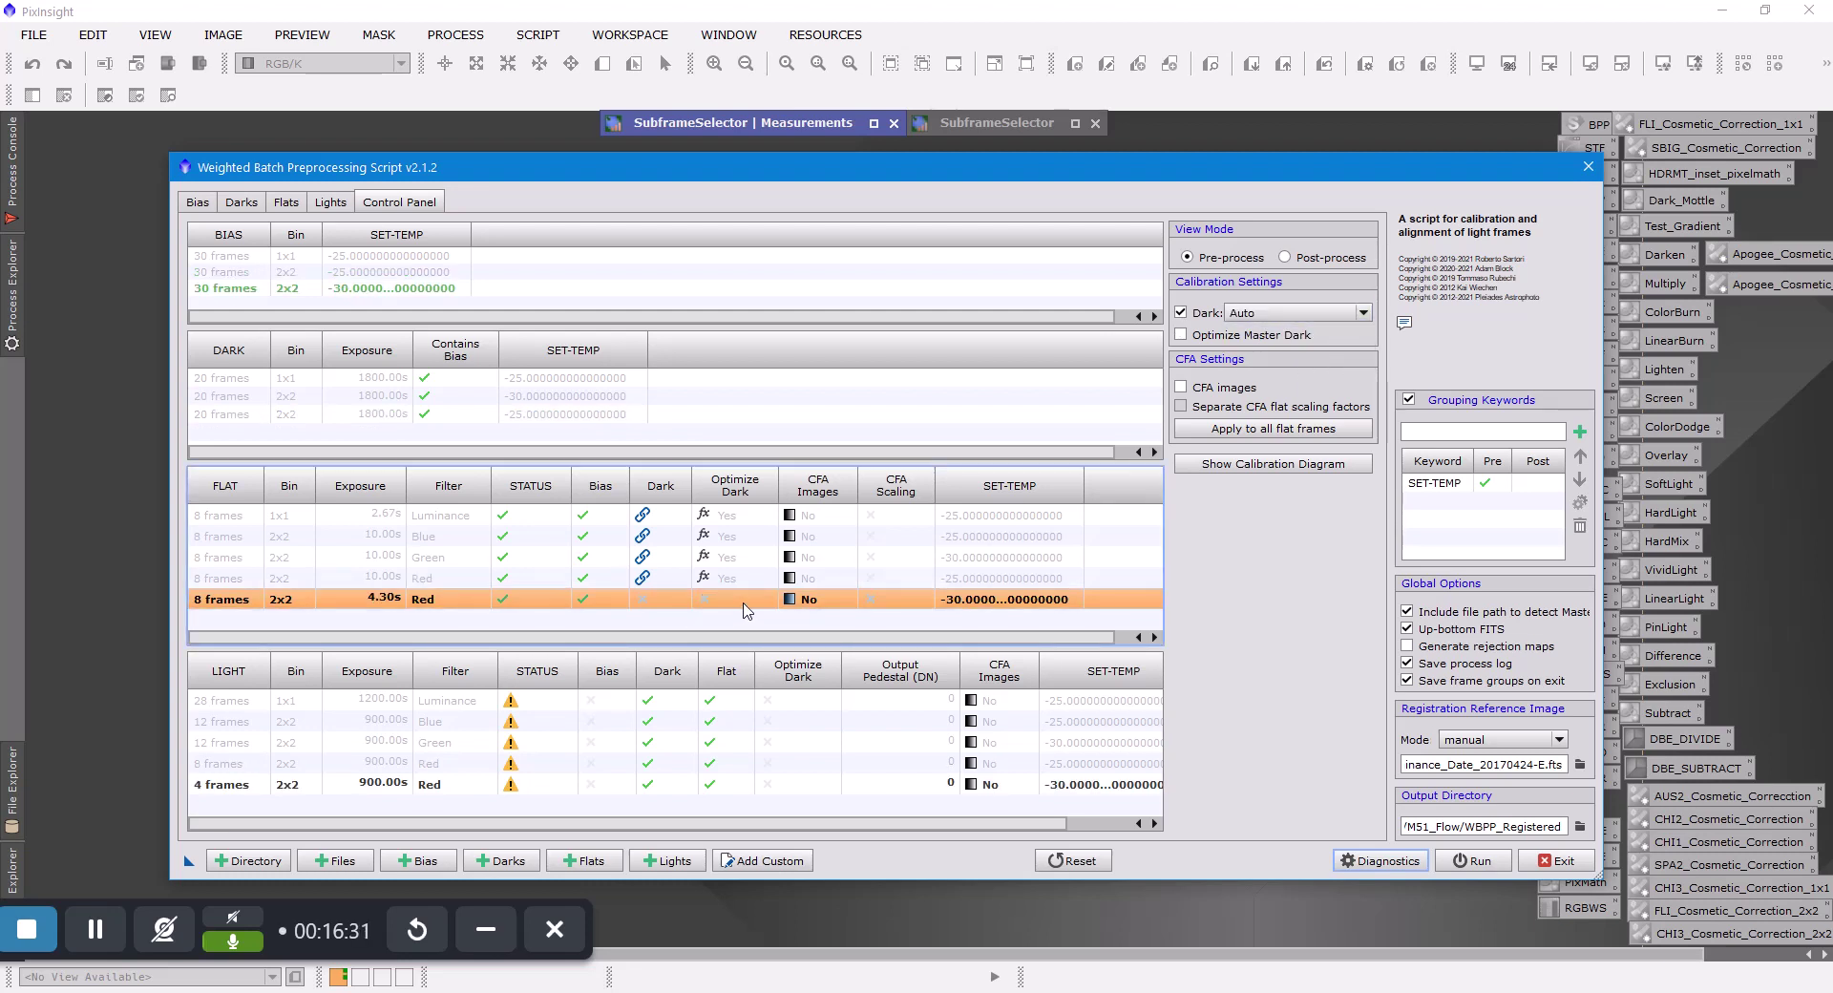
{"action": "left_click", "coordinate": [1364, 313]}
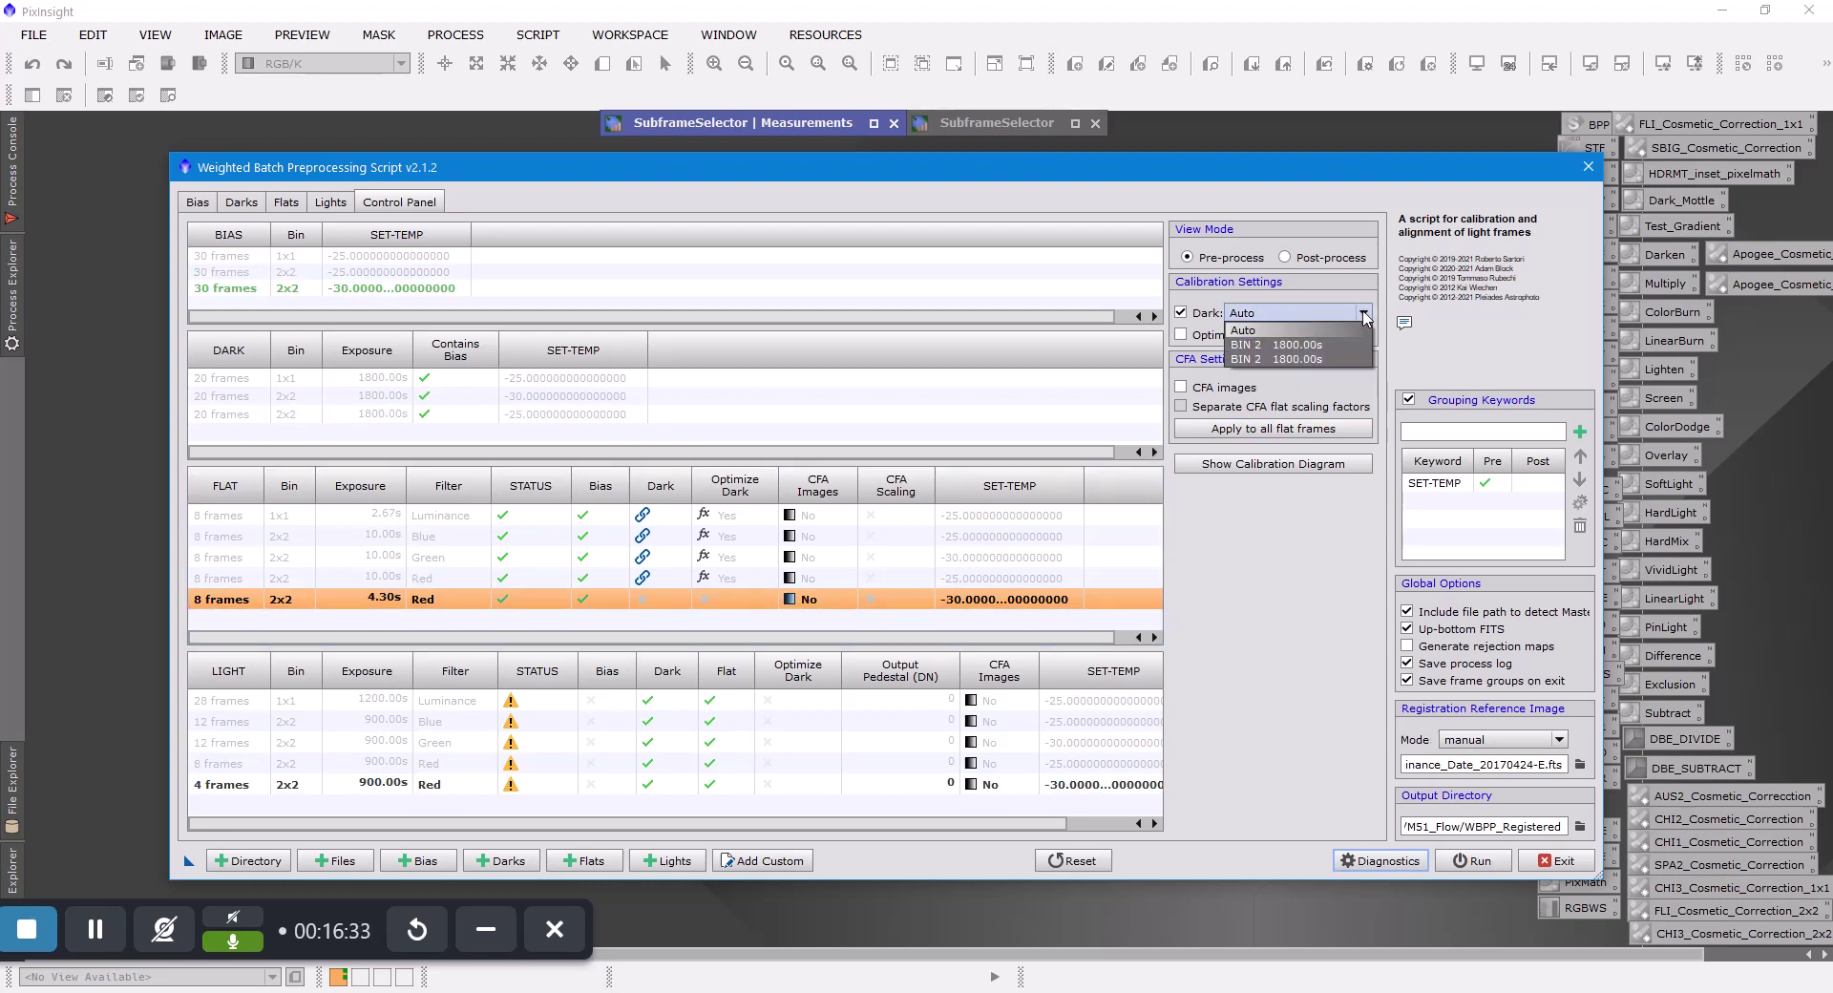
{"action": "left_click", "coordinate": [1326, 344]}
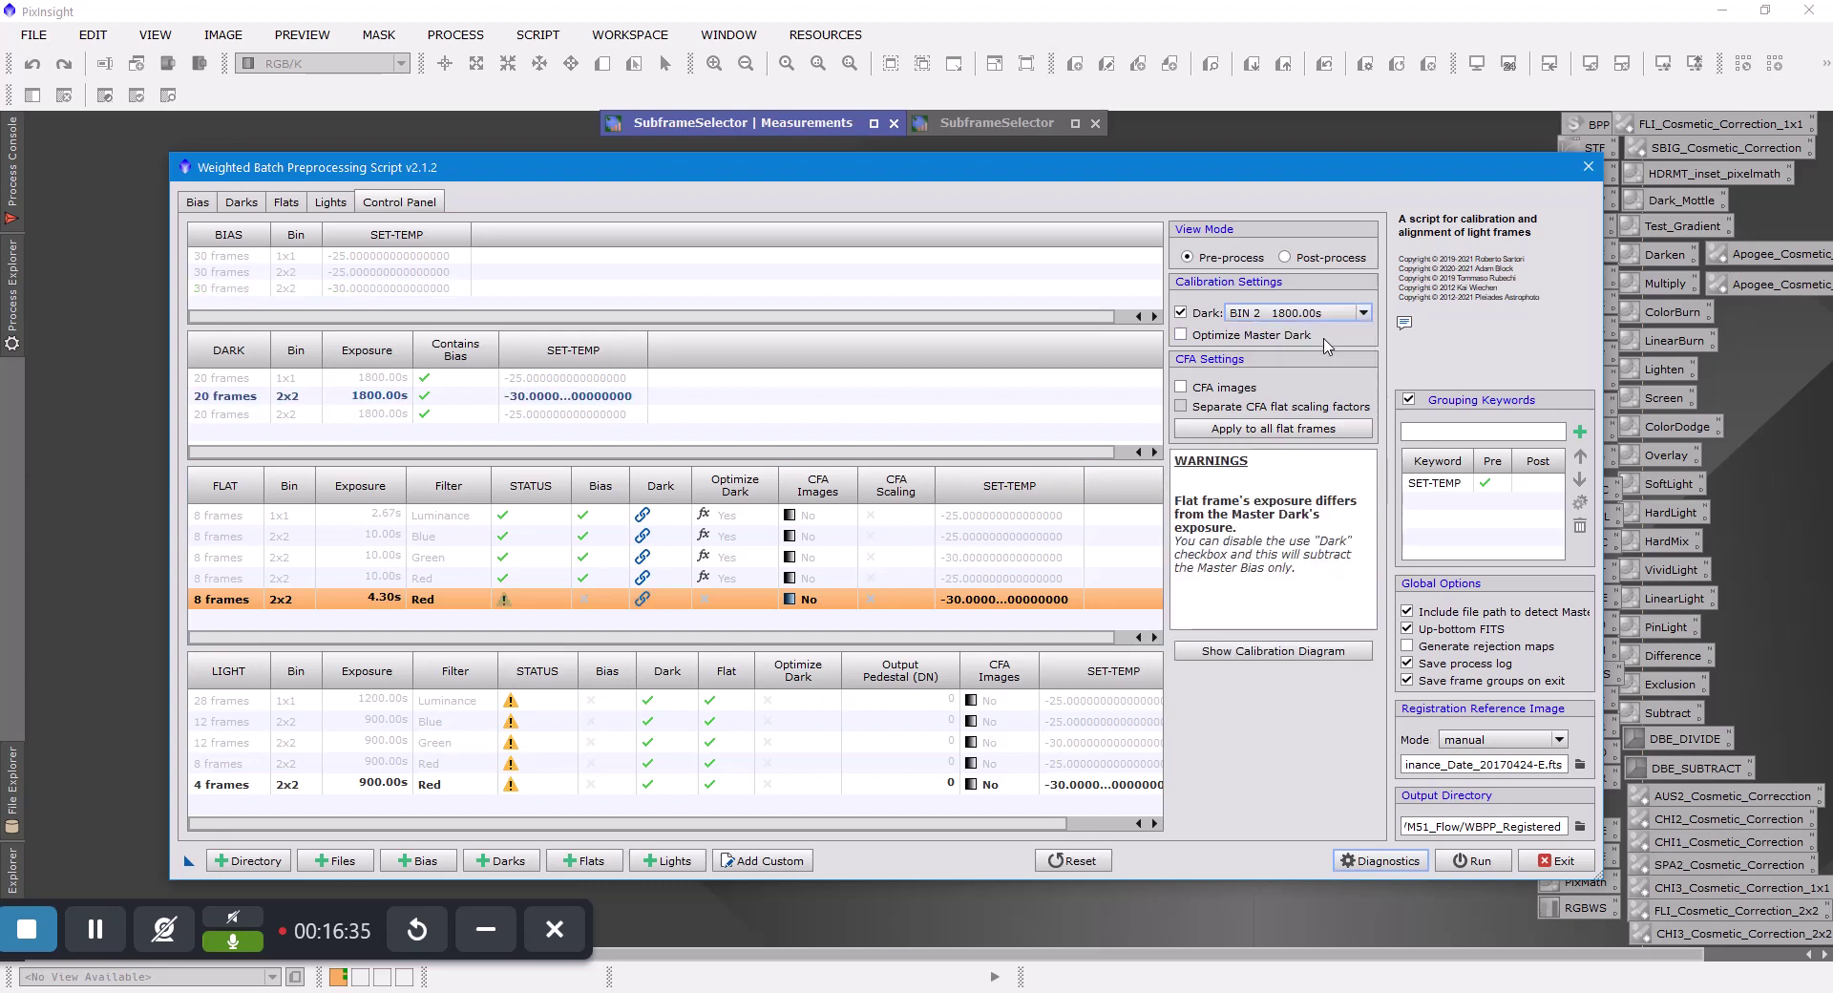
Enable Optimize Master Dark for the 1200.00s Luminance lights and the 900.00s Blue, Green and both Red light groups
{"action": "left_click", "coordinate": [551, 704]}
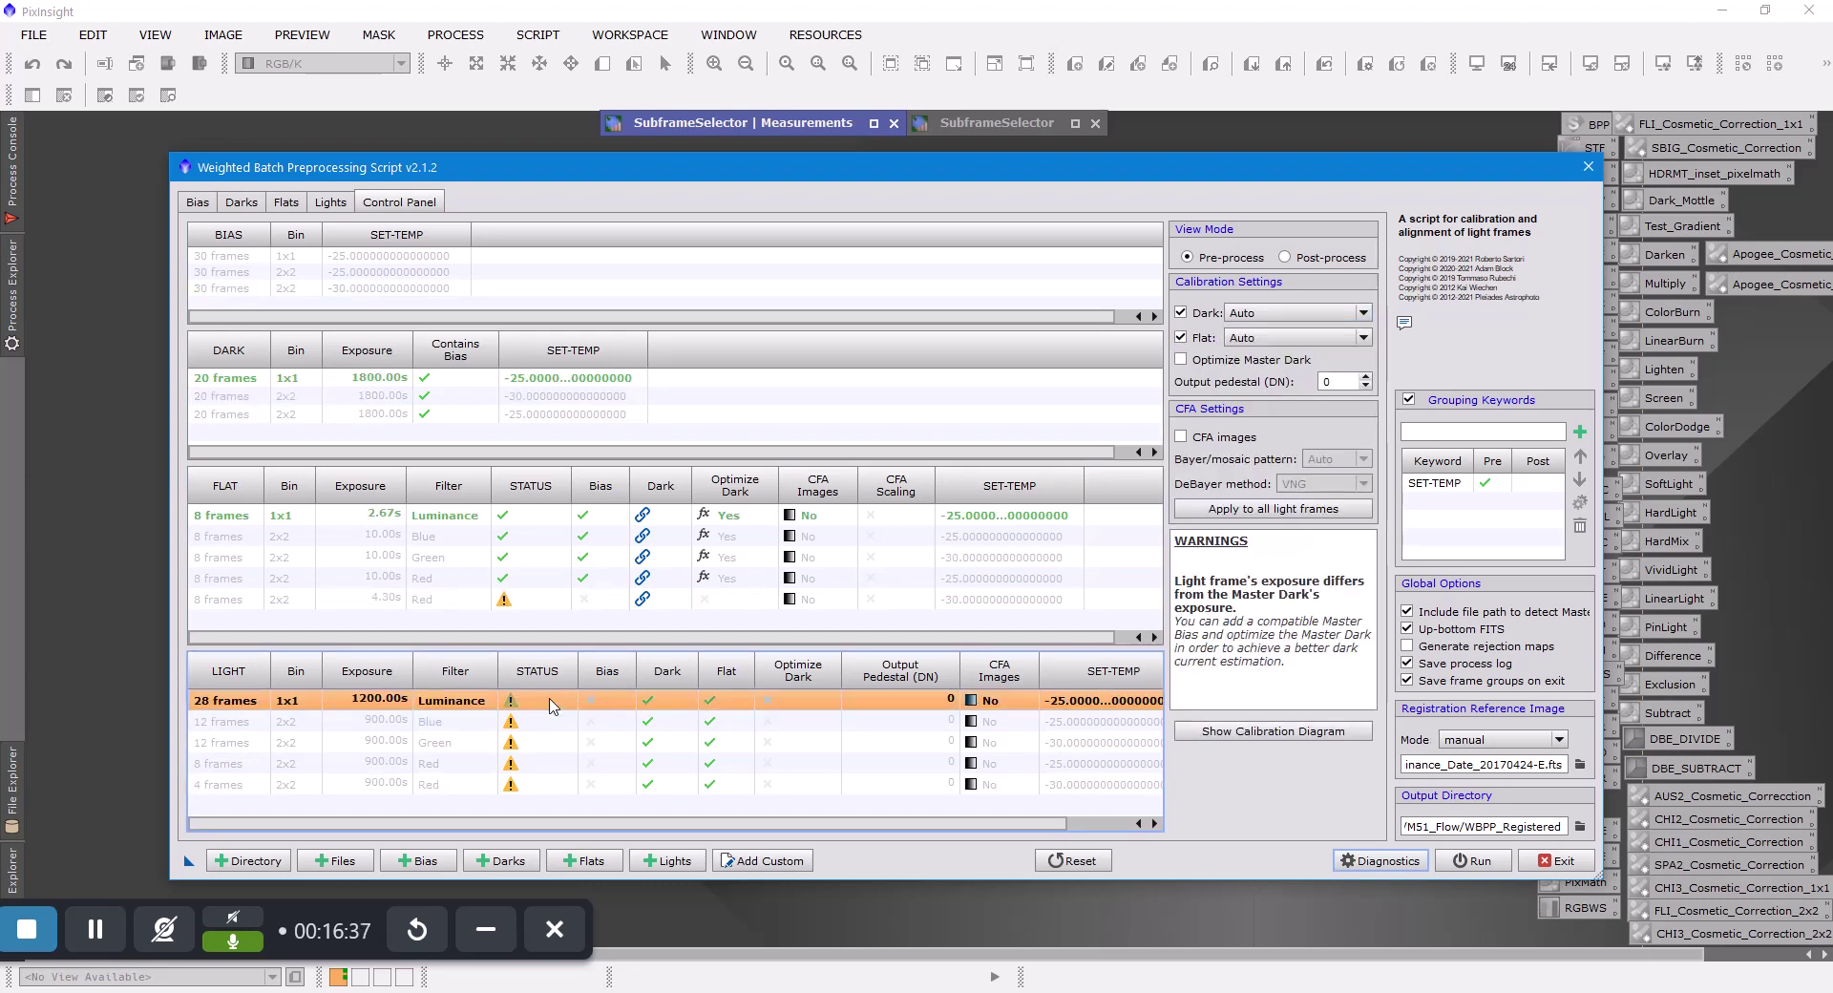
{"action": "left_click", "coordinate": [1182, 361]}
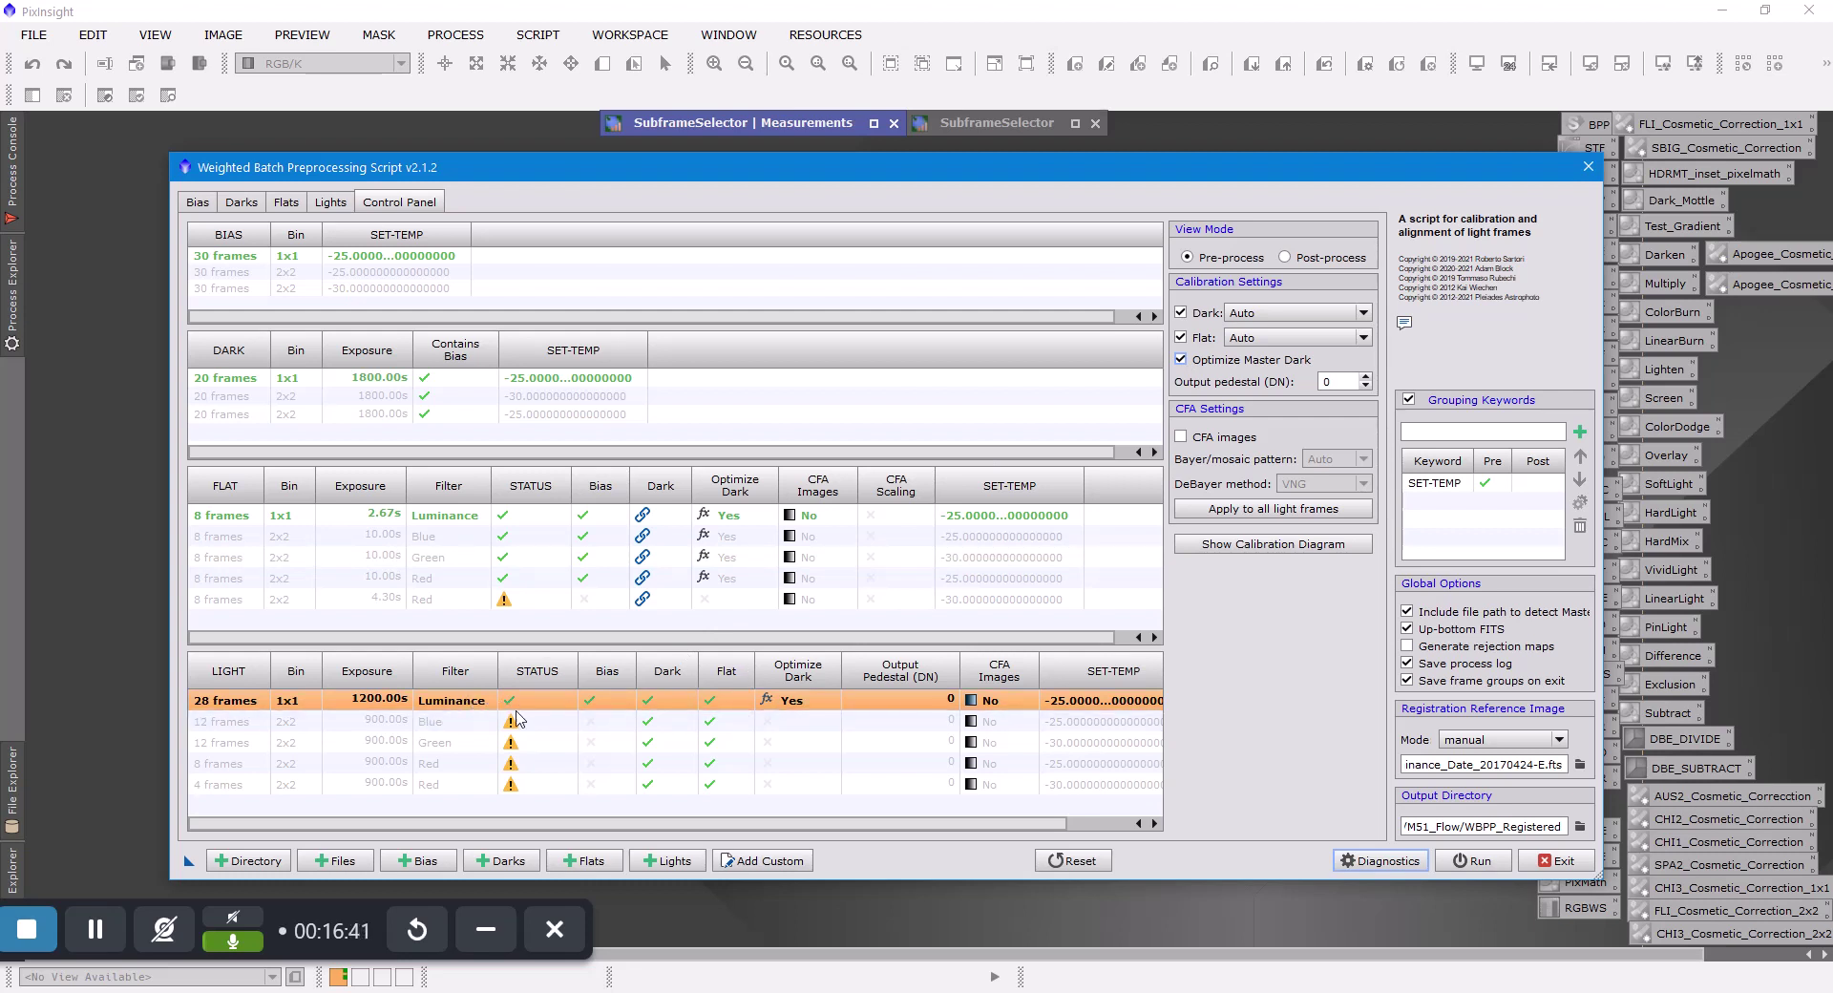
{"action": "left_click", "coordinate": [549, 723]}
{"action": "left_click", "coordinate": [1182, 360]}
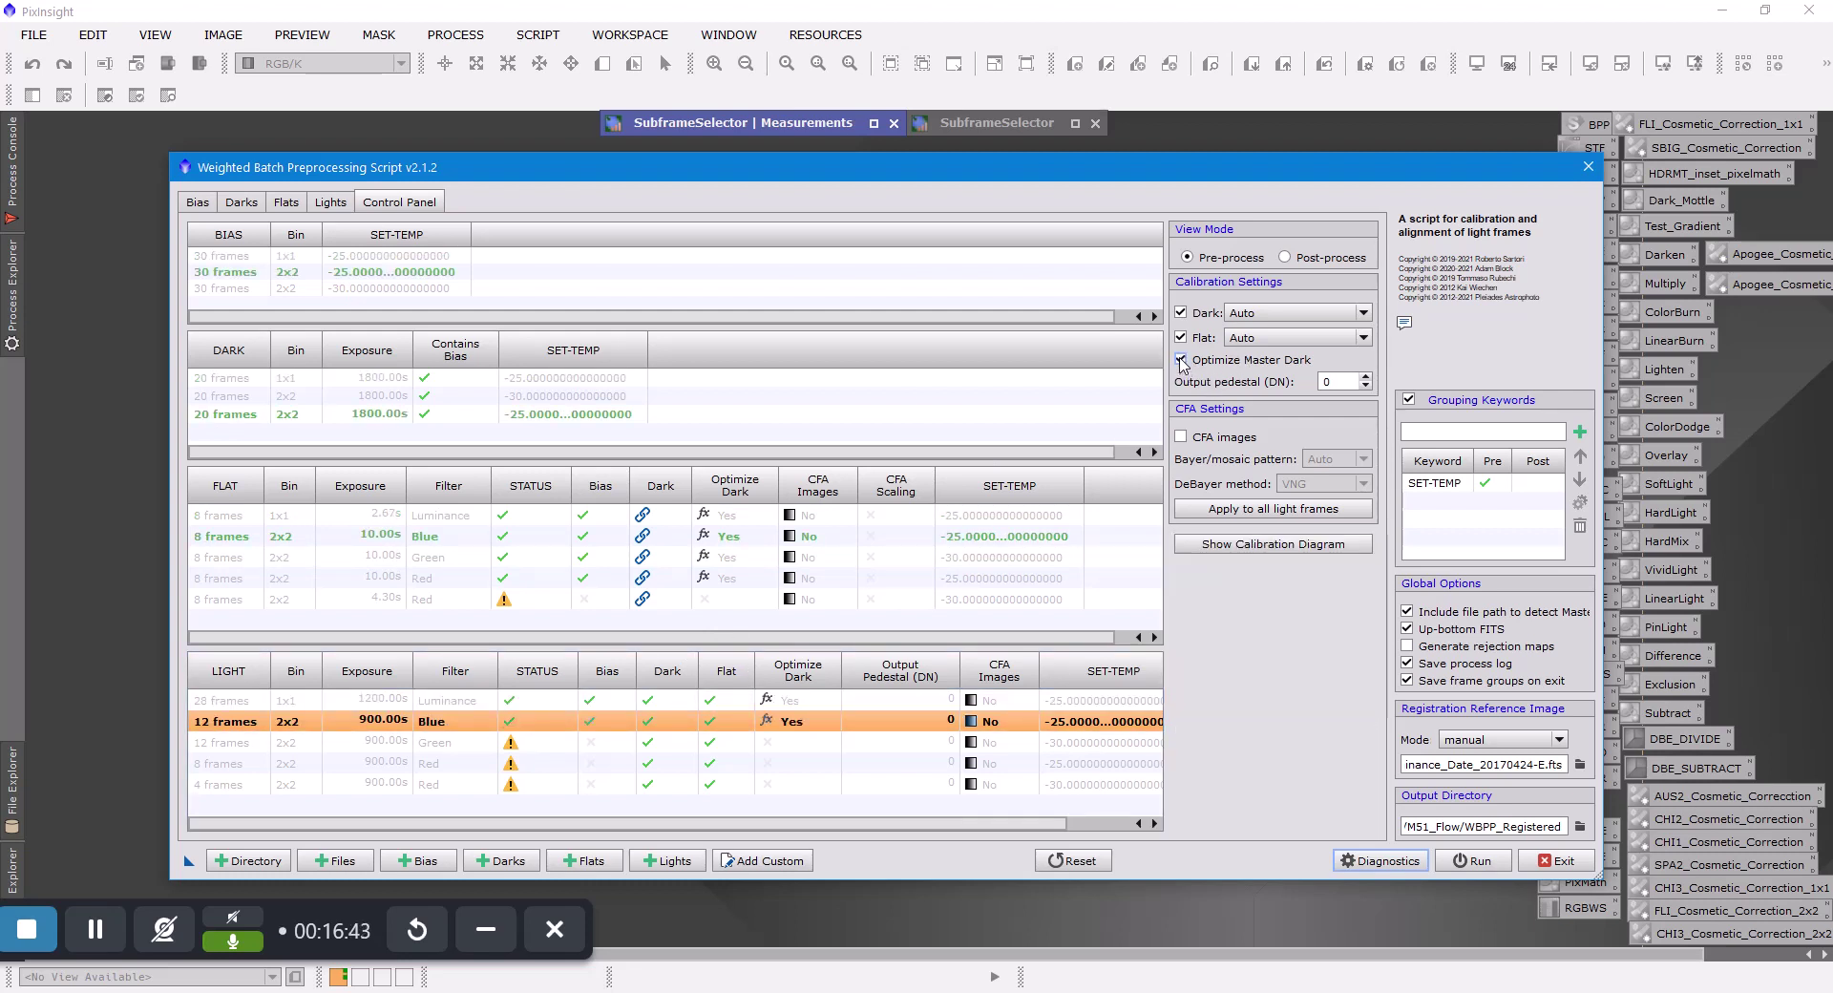
{"action": "left_click", "coordinate": [552, 751]}
{"action": "left_click", "coordinate": [1182, 361]}
{"action": "left_click", "coordinate": [563, 764]}
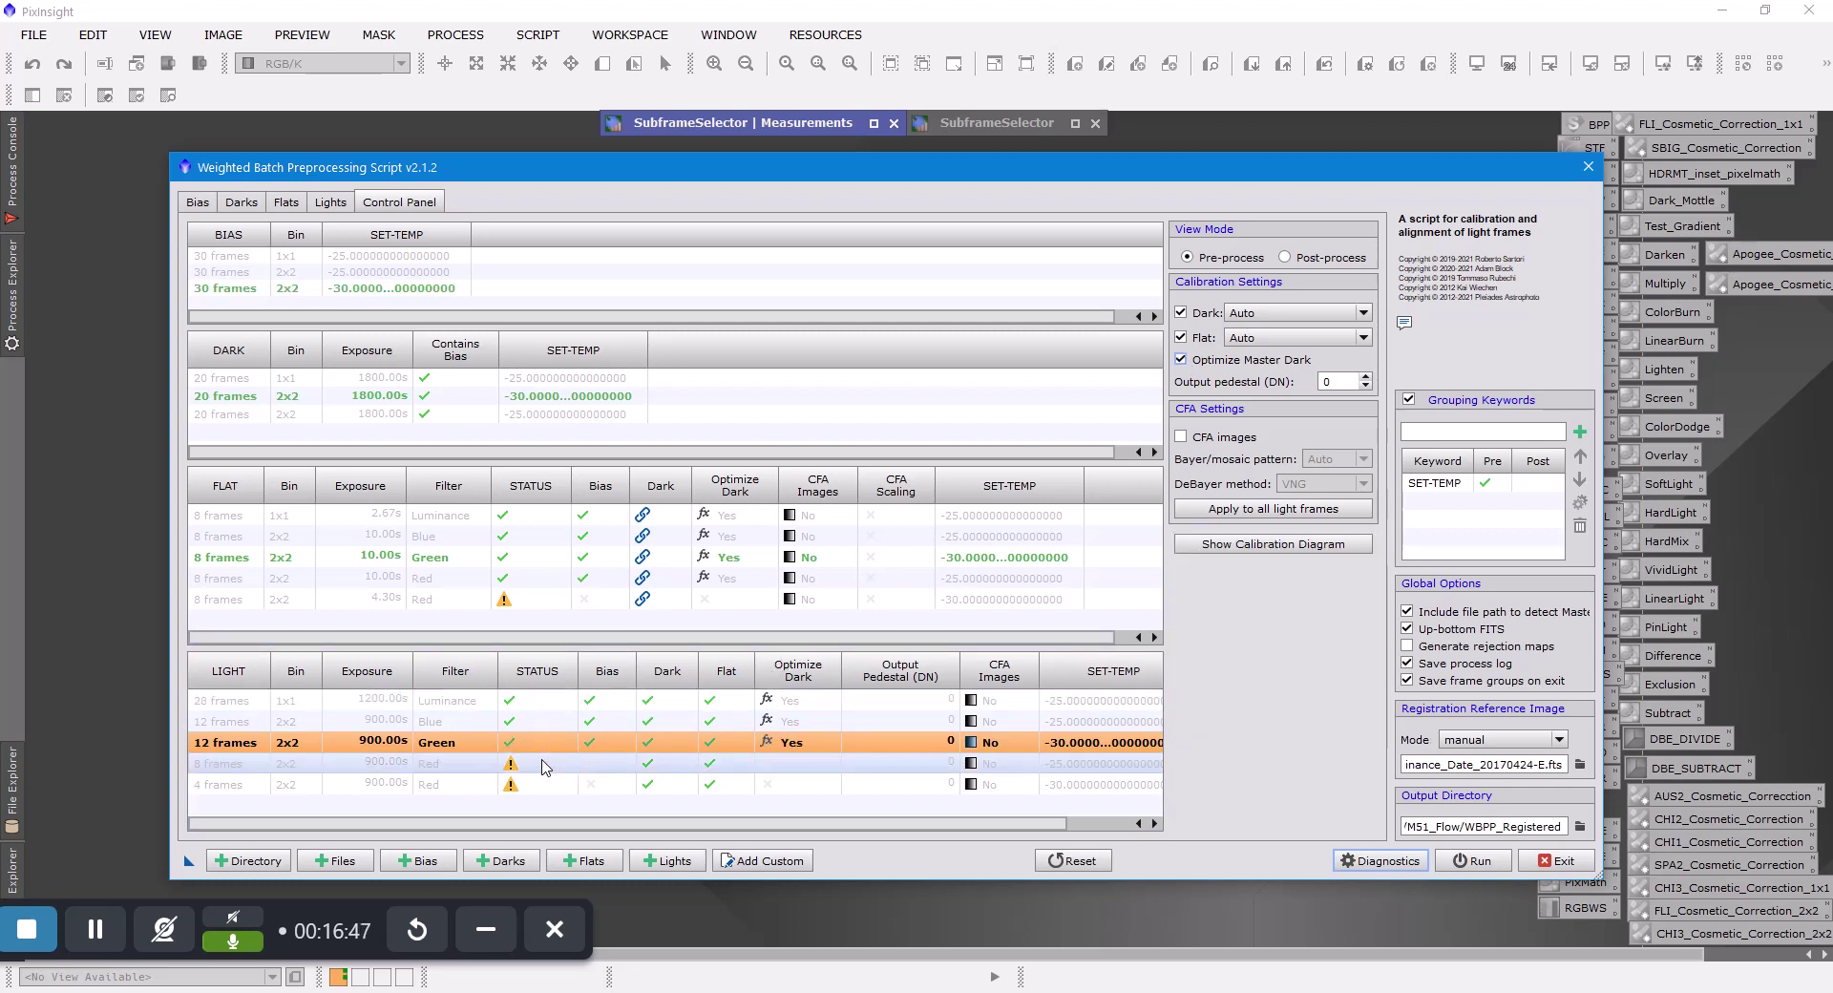
{"action": "left_click", "coordinate": [1183, 360]}
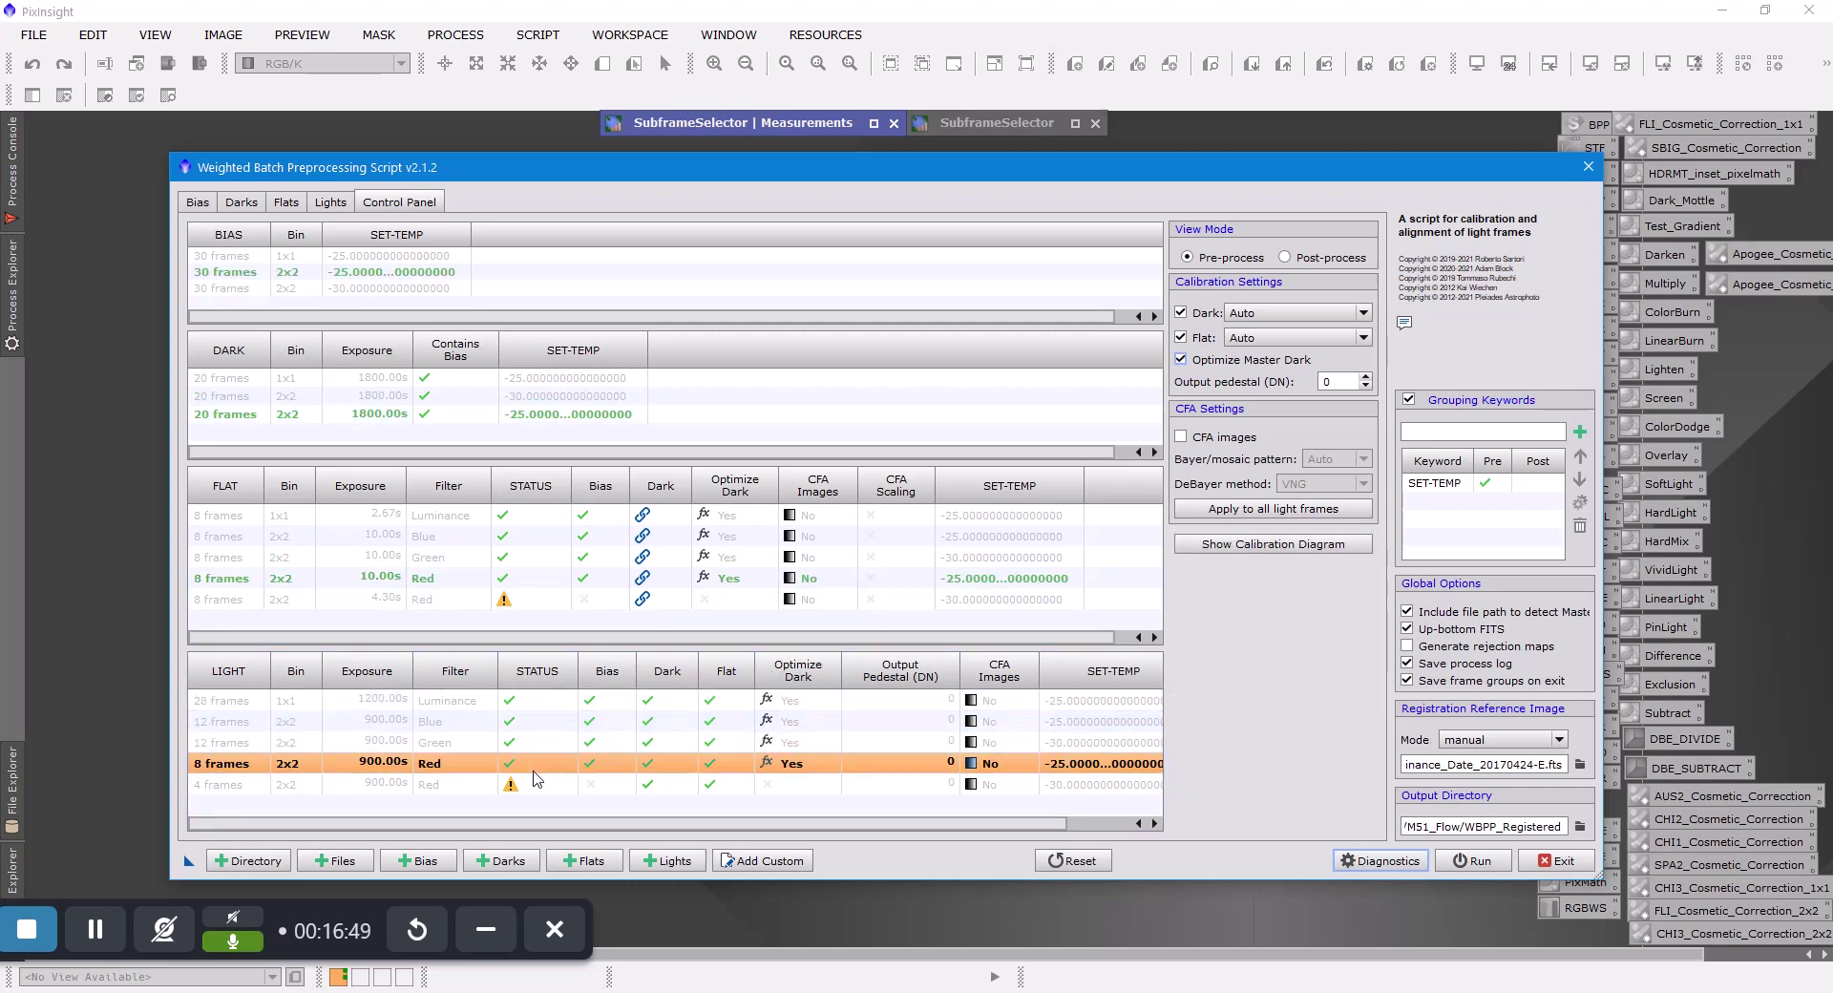
{"action": "left_click", "coordinate": [539, 784]}
{"action": "left_click", "coordinate": [1182, 360]}
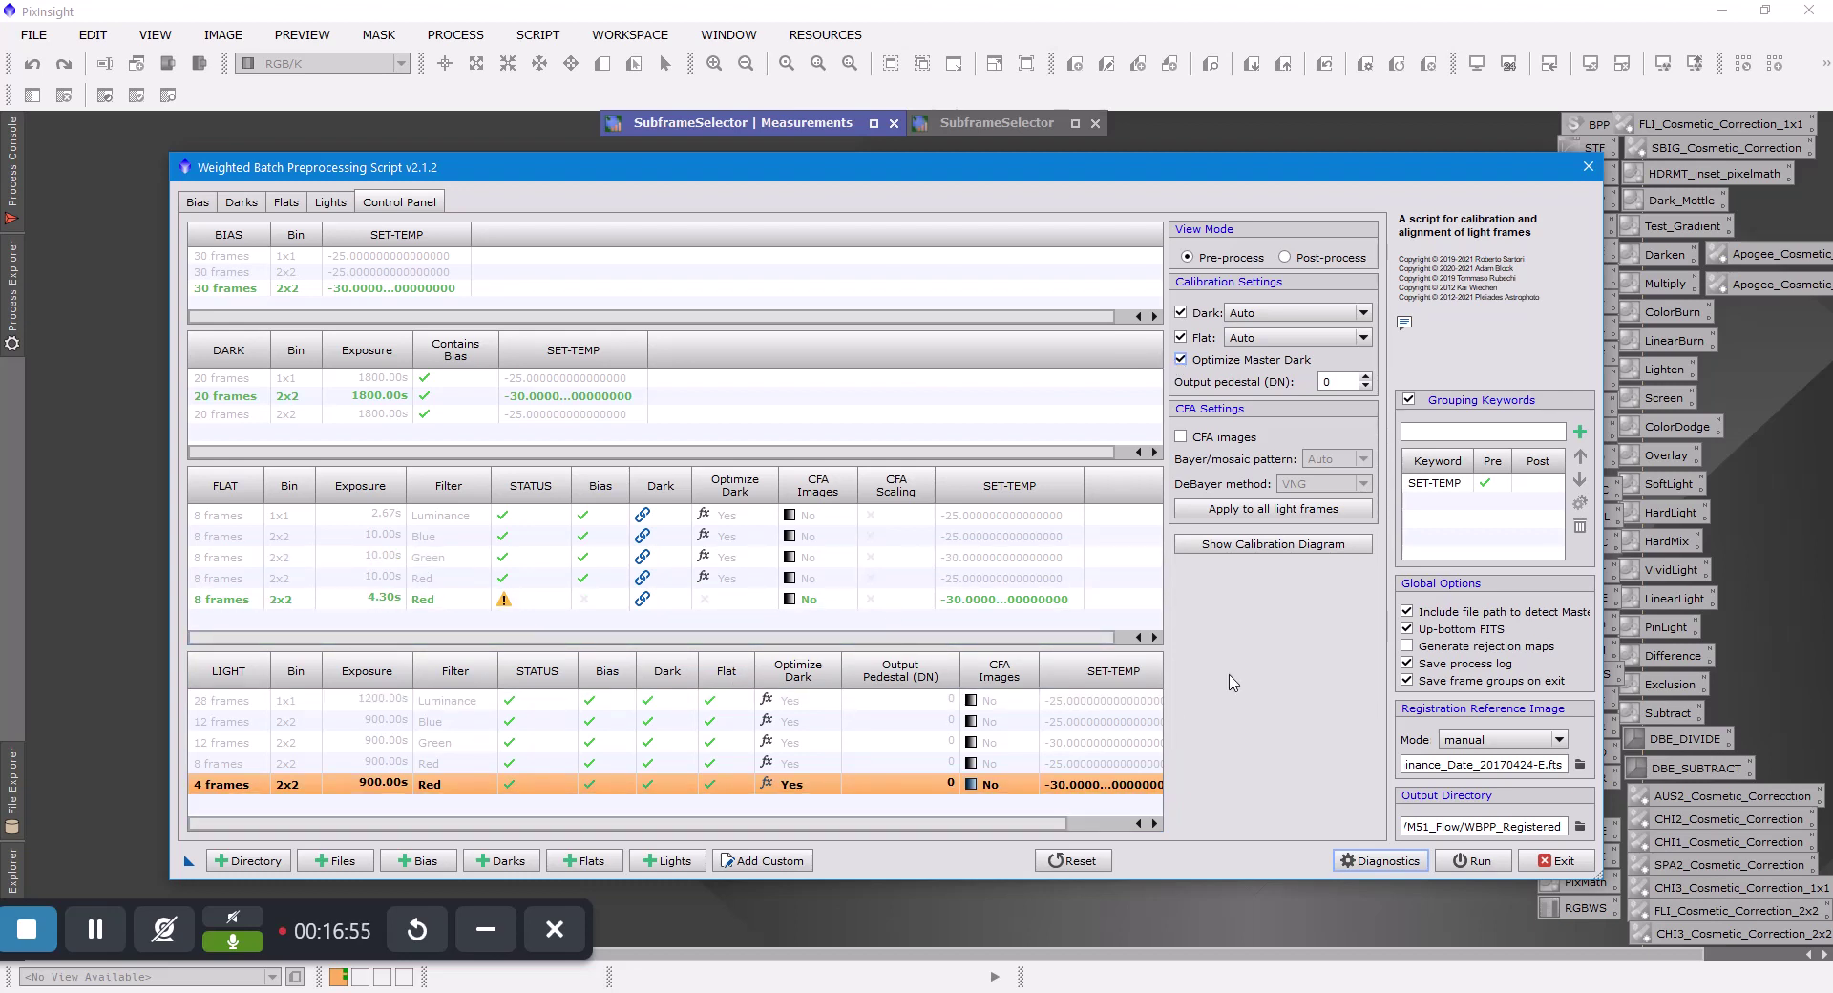
Run the diagnostics and review the messages on the pre-process and post-process configuration
{"action": "left_click", "coordinate": [1354, 862]}
{"action": "scroll", "coordinate": [894, 445], "scroll_direction": "up", "scroll_amount": 2}
{"action": "scroll", "coordinate": [894, 445], "scroll_direction": "down", "scroll_amount": 2}
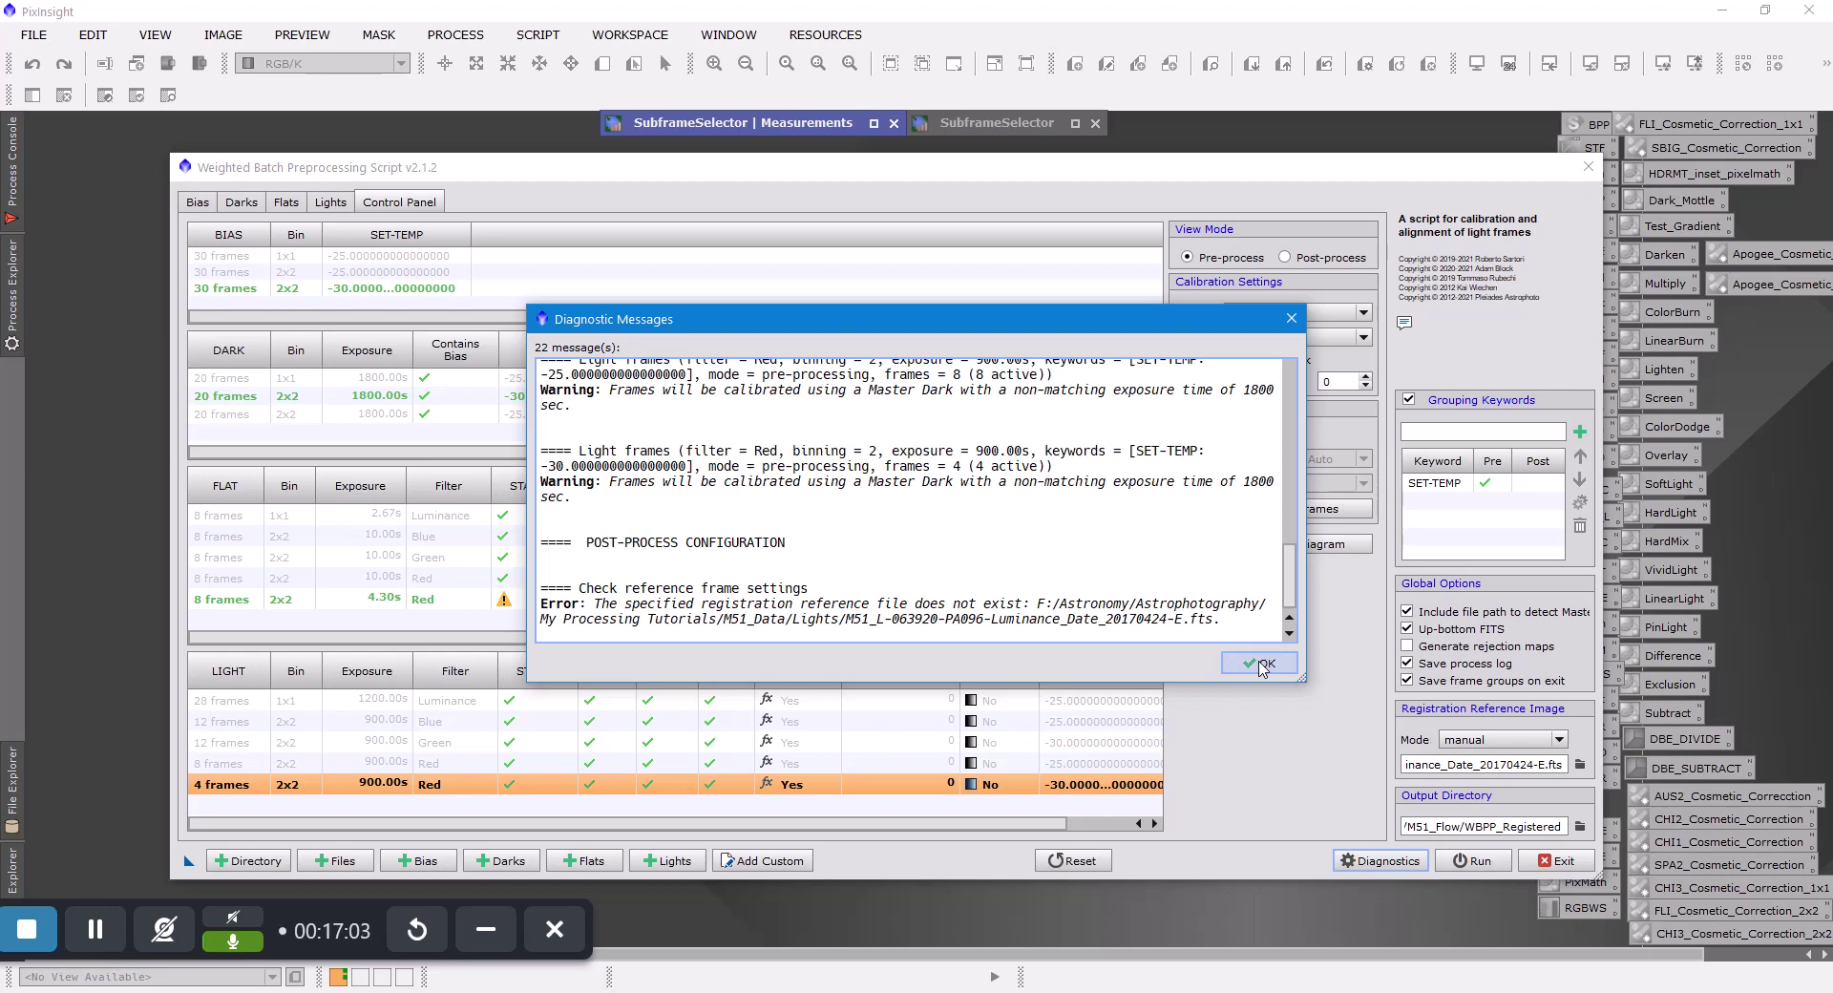
{"action": "scroll", "coordinate": [795, 521], "scroll_direction": "up", "scroll_amount": 15}
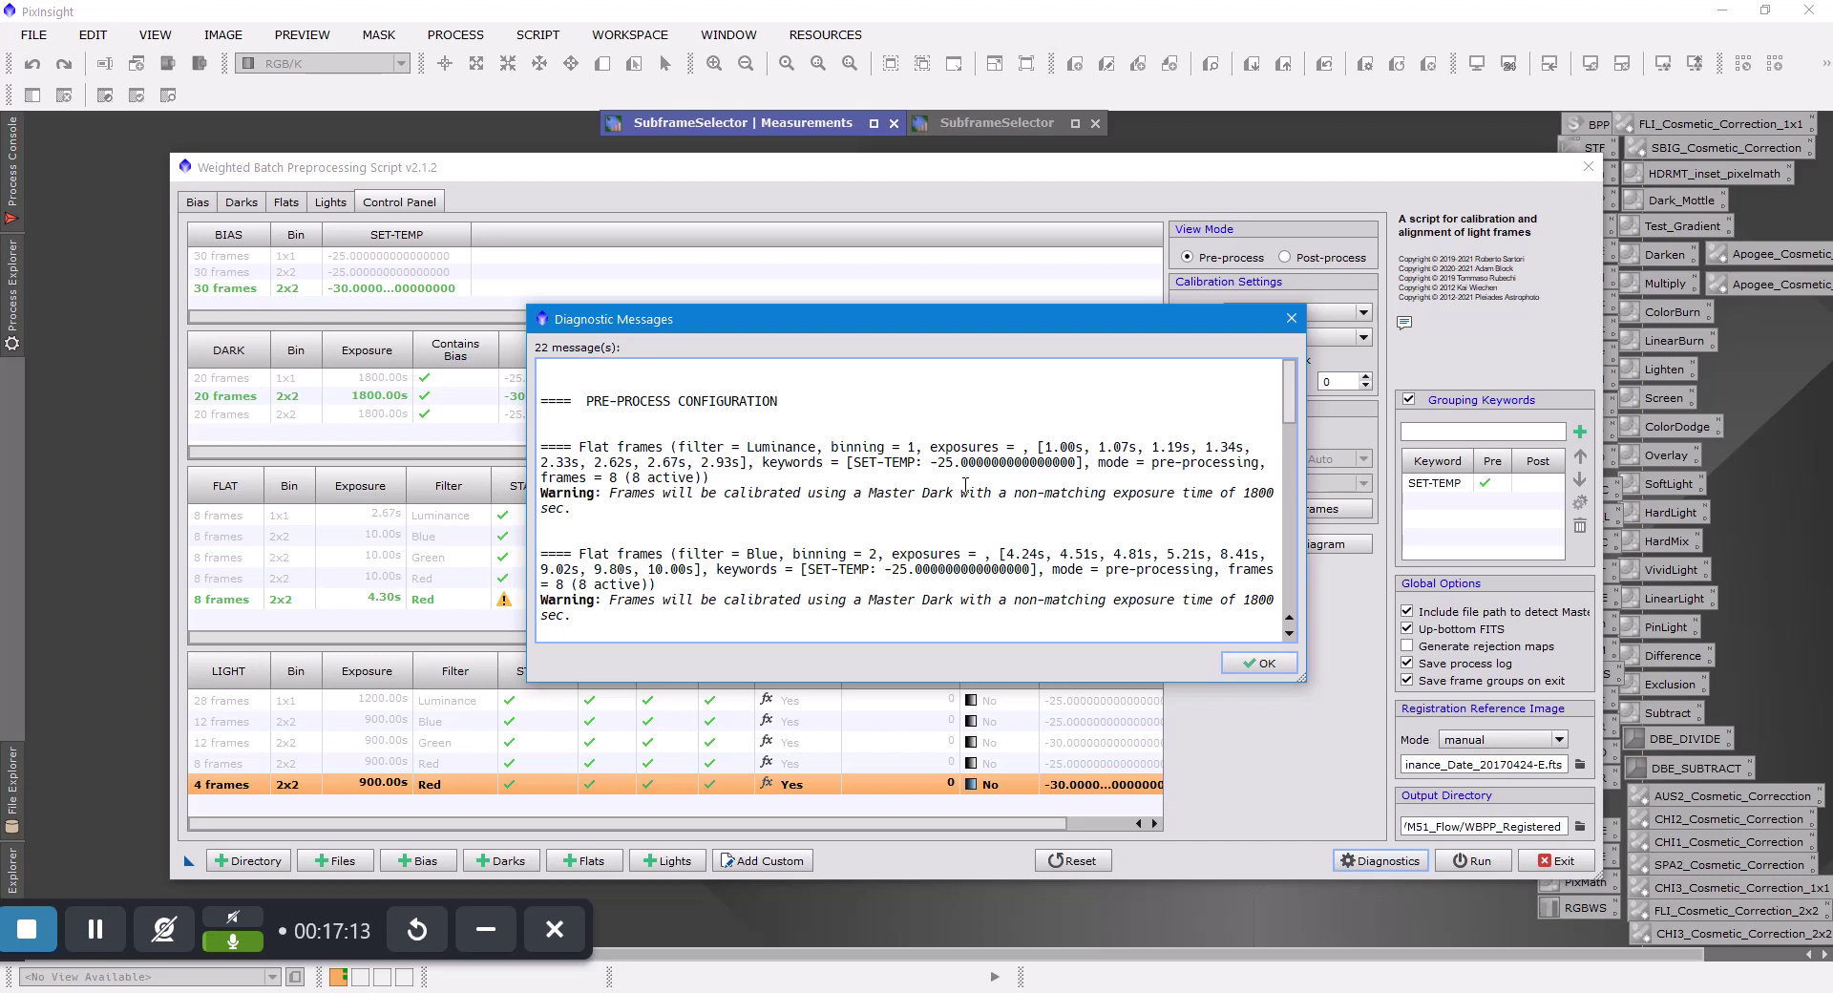
{"action": "scroll", "coordinate": [965, 485], "scroll_direction": "down", "scroll_amount": 6}
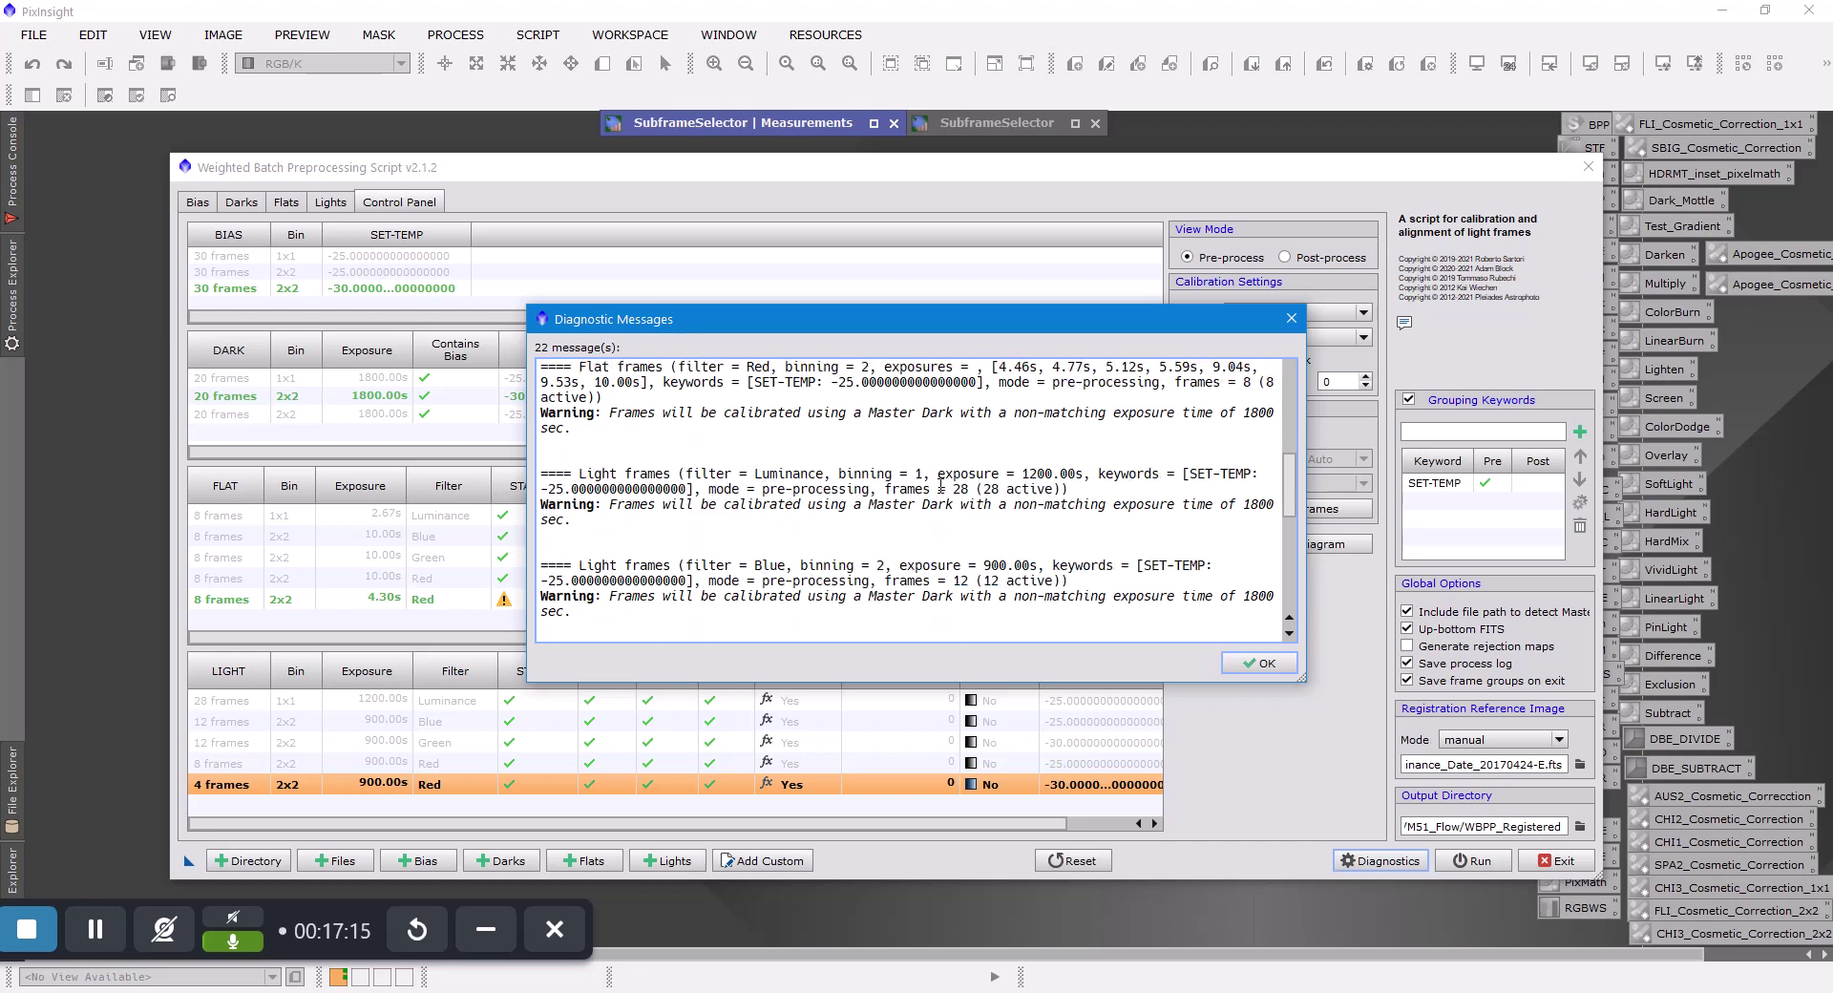
{"action": "scroll", "coordinate": [941, 485], "scroll_direction": "down", "scroll_amount": 8}
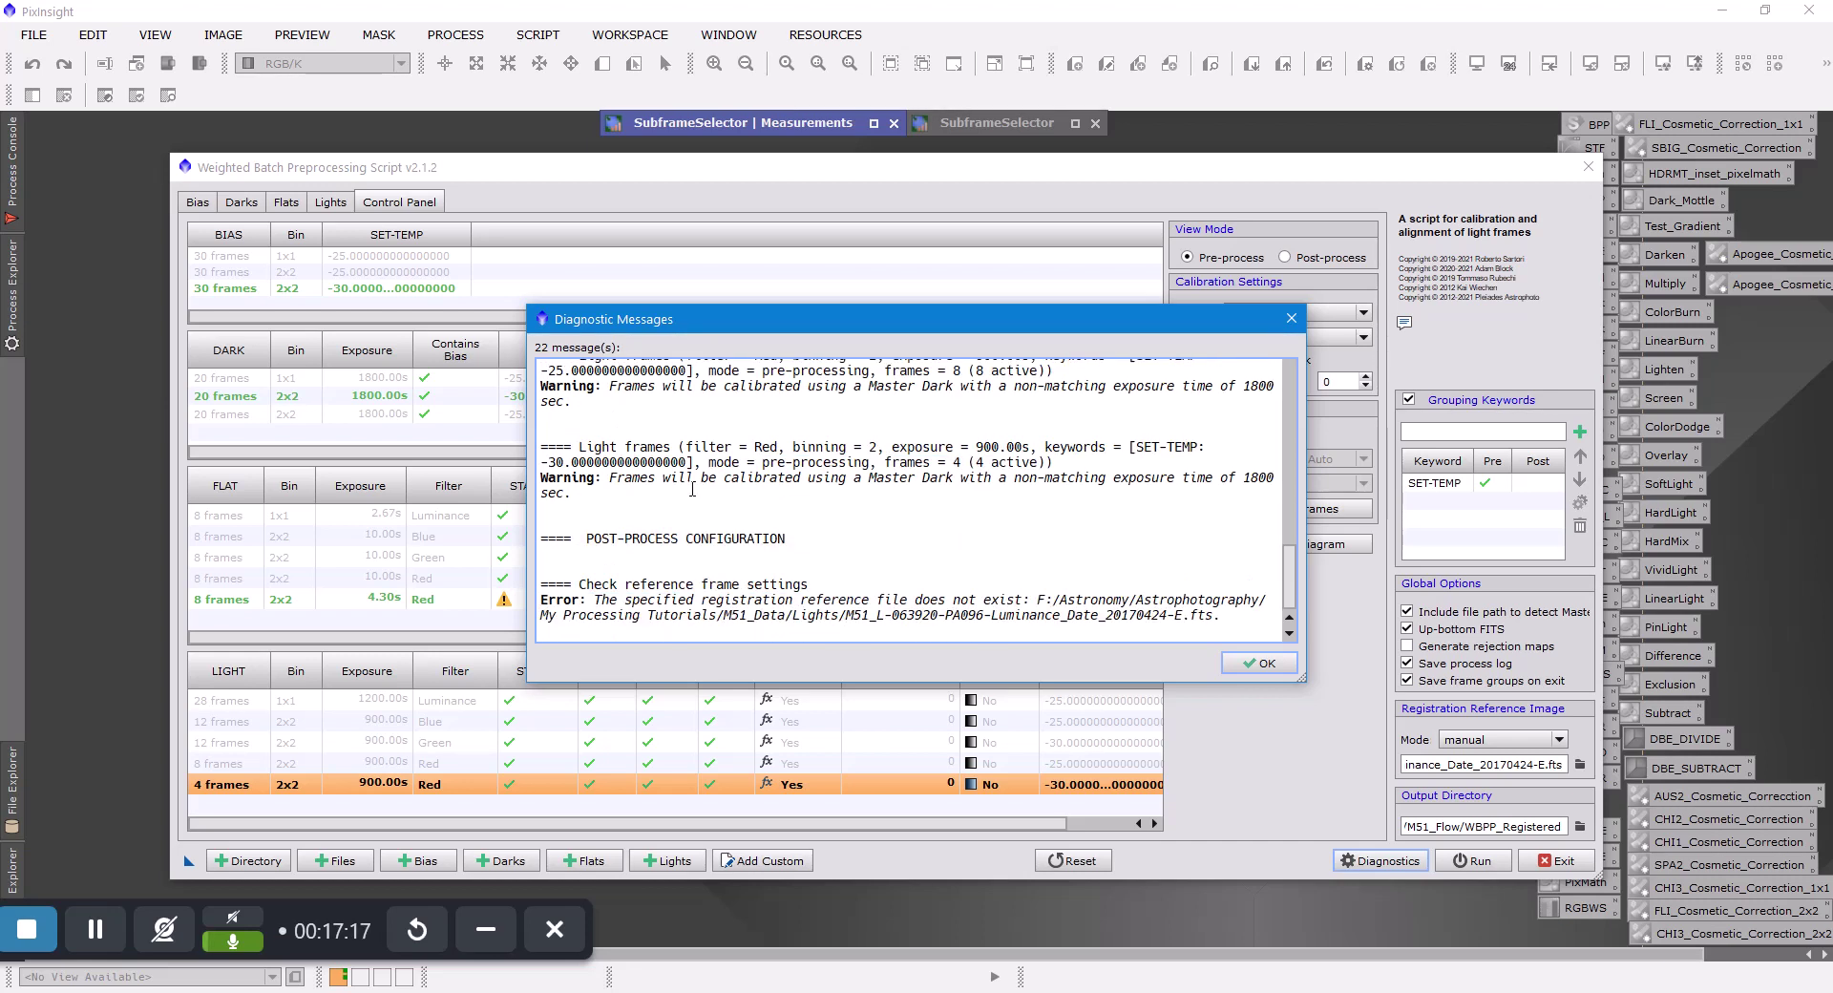
{"action": "left_click", "coordinate": [1241, 665]}
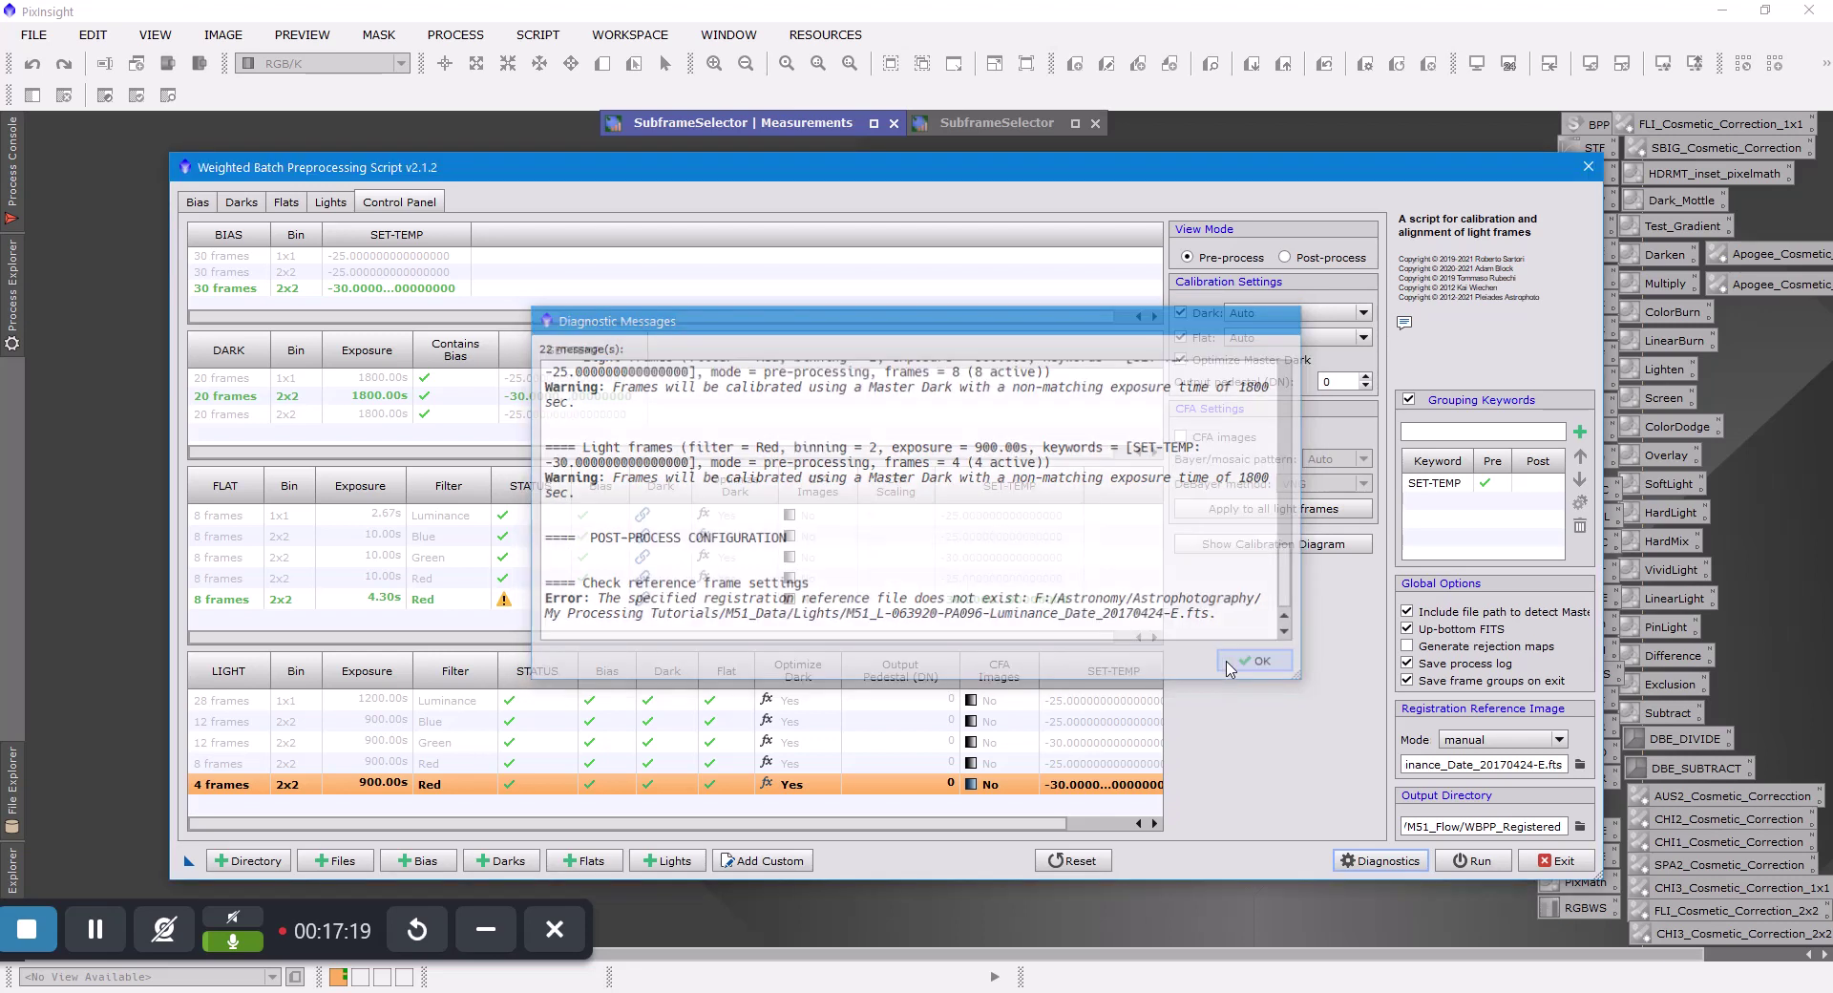
Switch the registration reference image mode to auto and back to manual
{"action": "left_click", "coordinate": [1560, 751]}
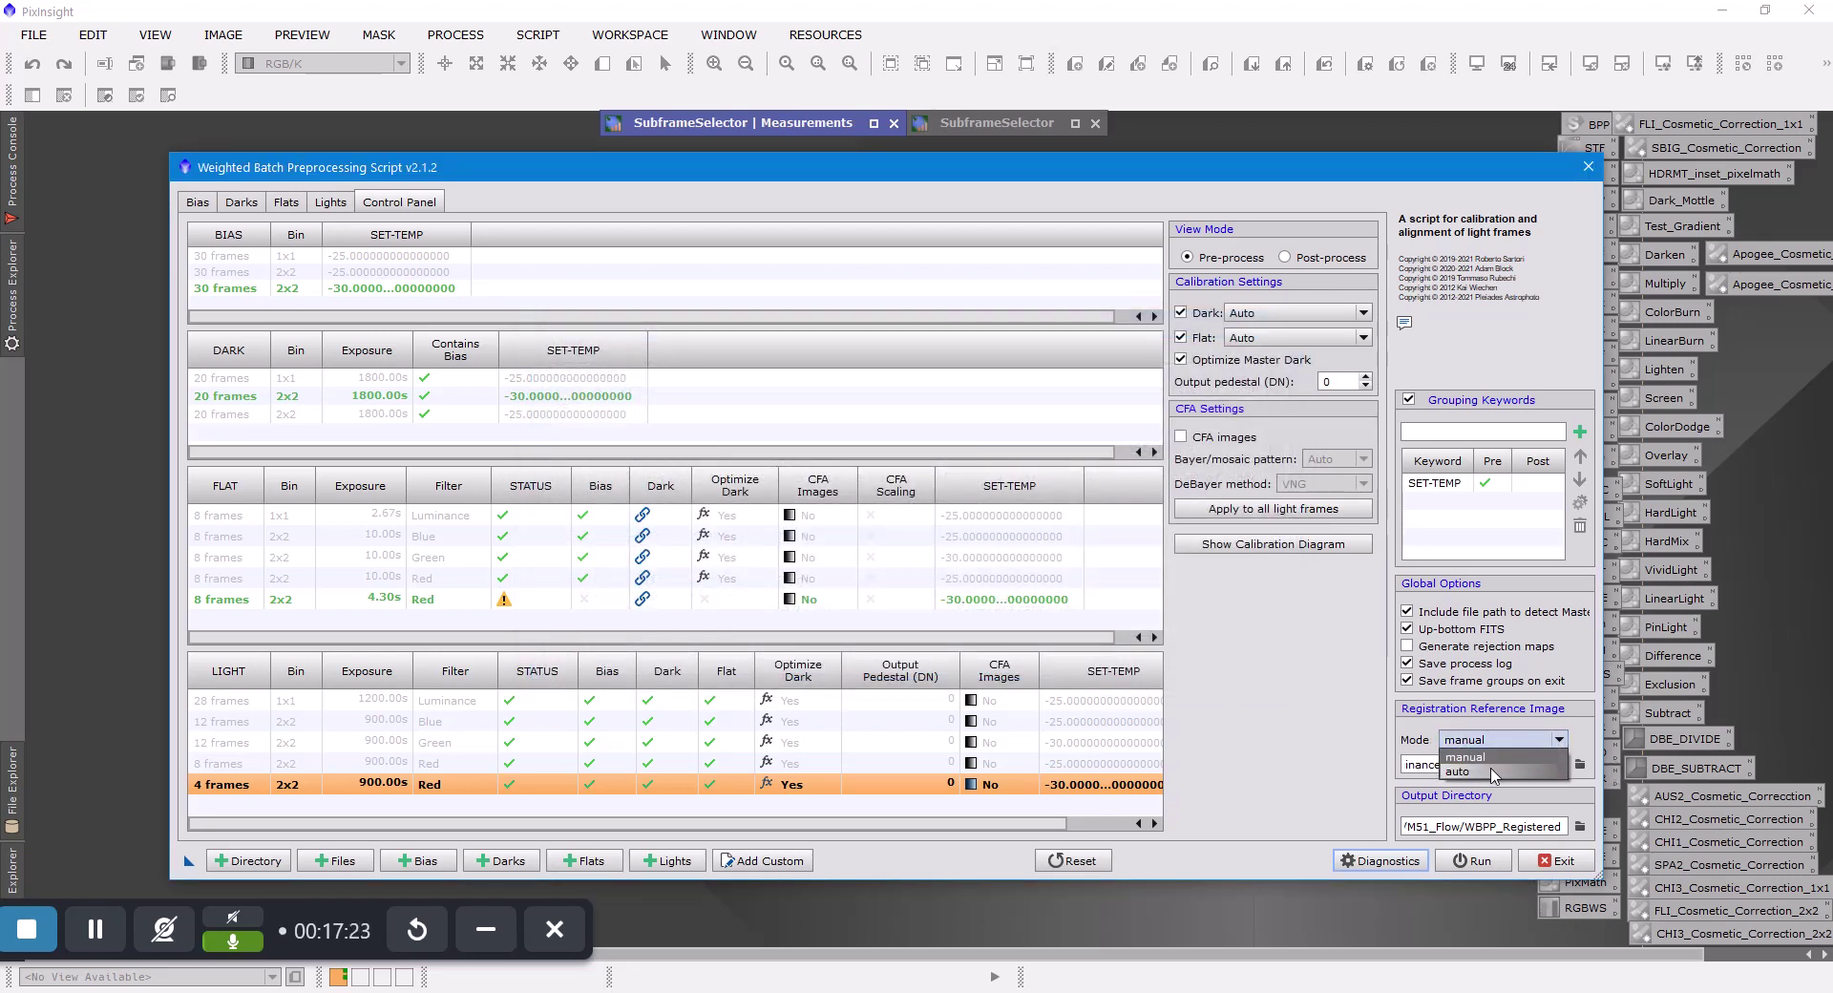
{"action": "left_click", "coordinate": [1496, 771]}
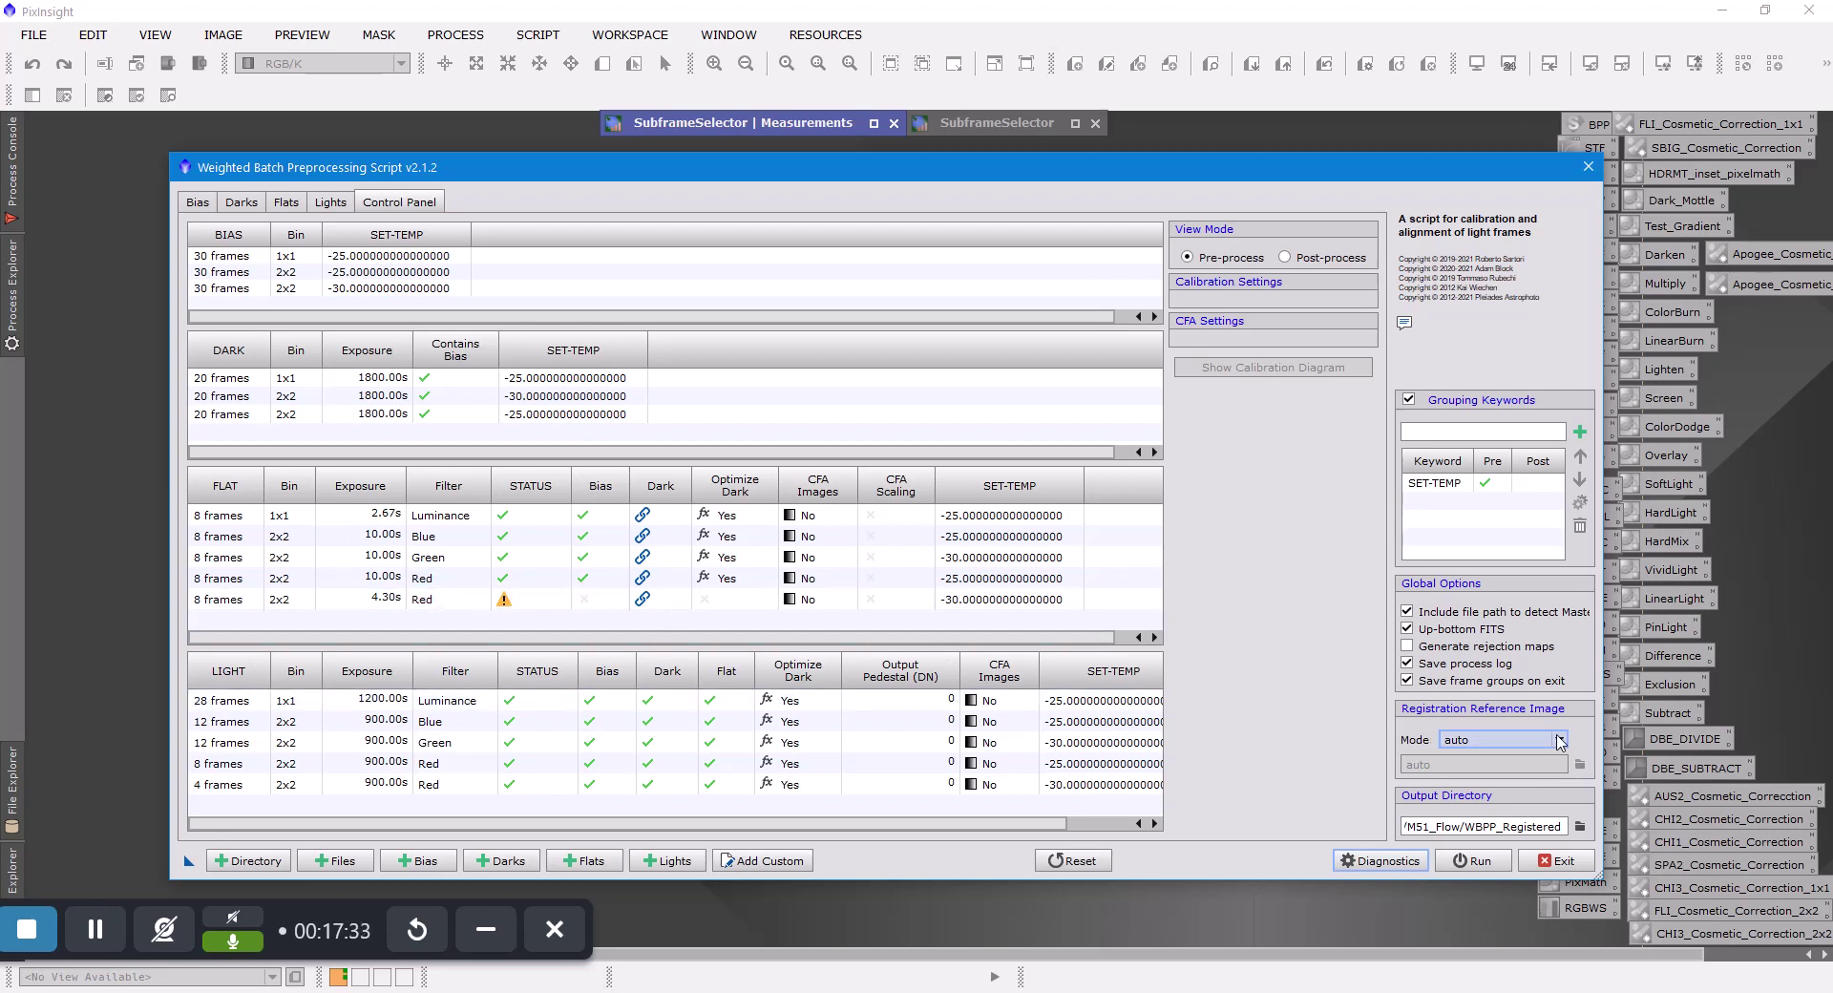
{"action": "left_click", "coordinate": [1561, 742]}
{"action": "left_click", "coordinate": [1497, 764]}
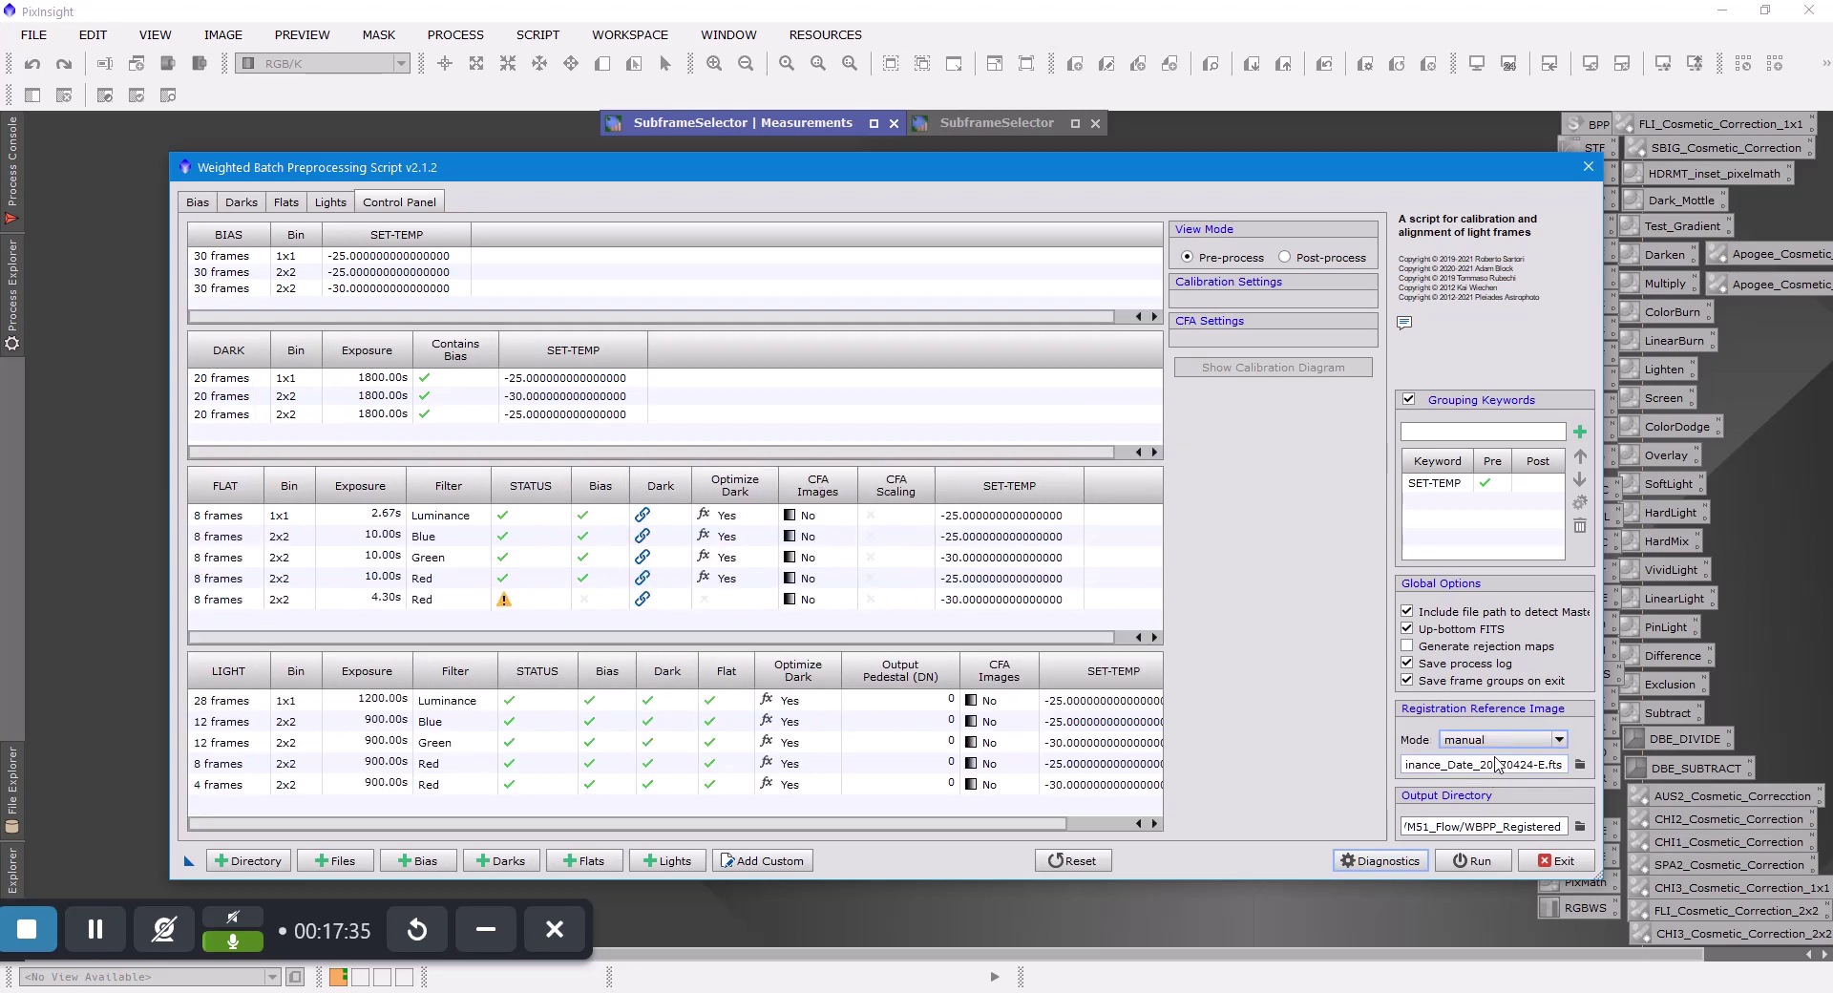
Enable Optimize Master Dark for the 4.30s Red flats
{"action": "left_click", "coordinate": [540, 602]}
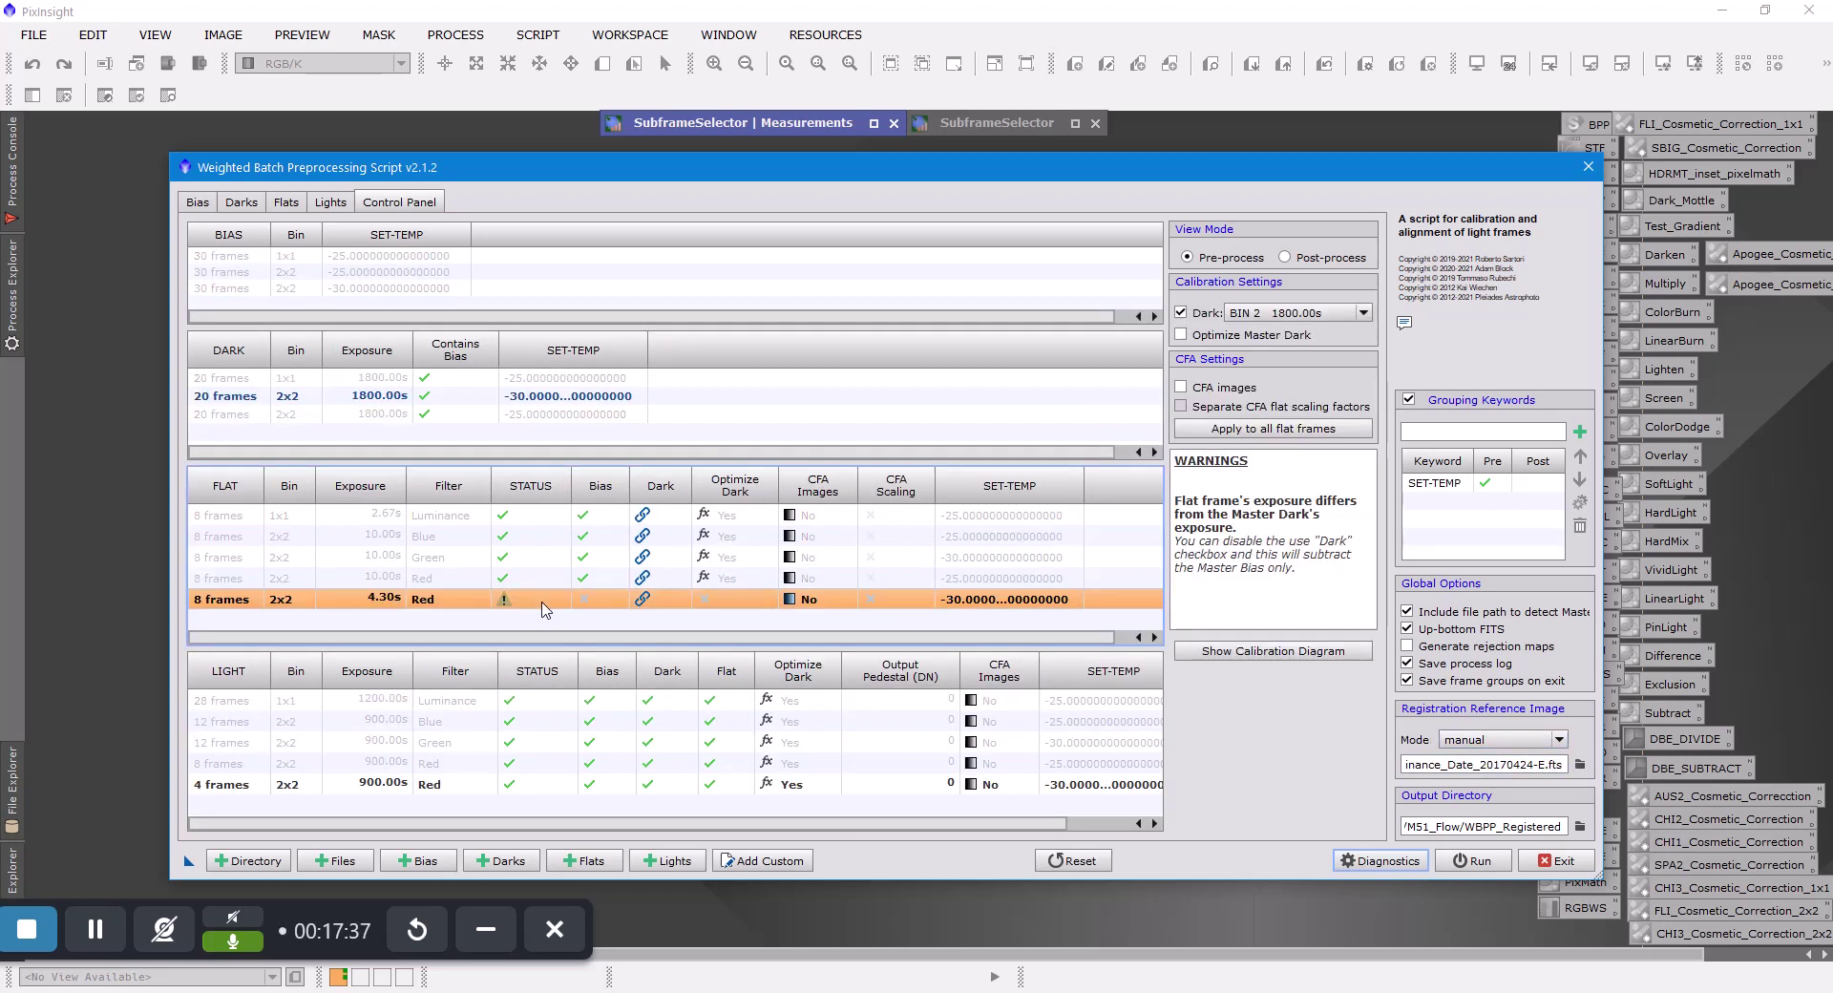
{"action": "left_click", "coordinate": [1182, 335]}
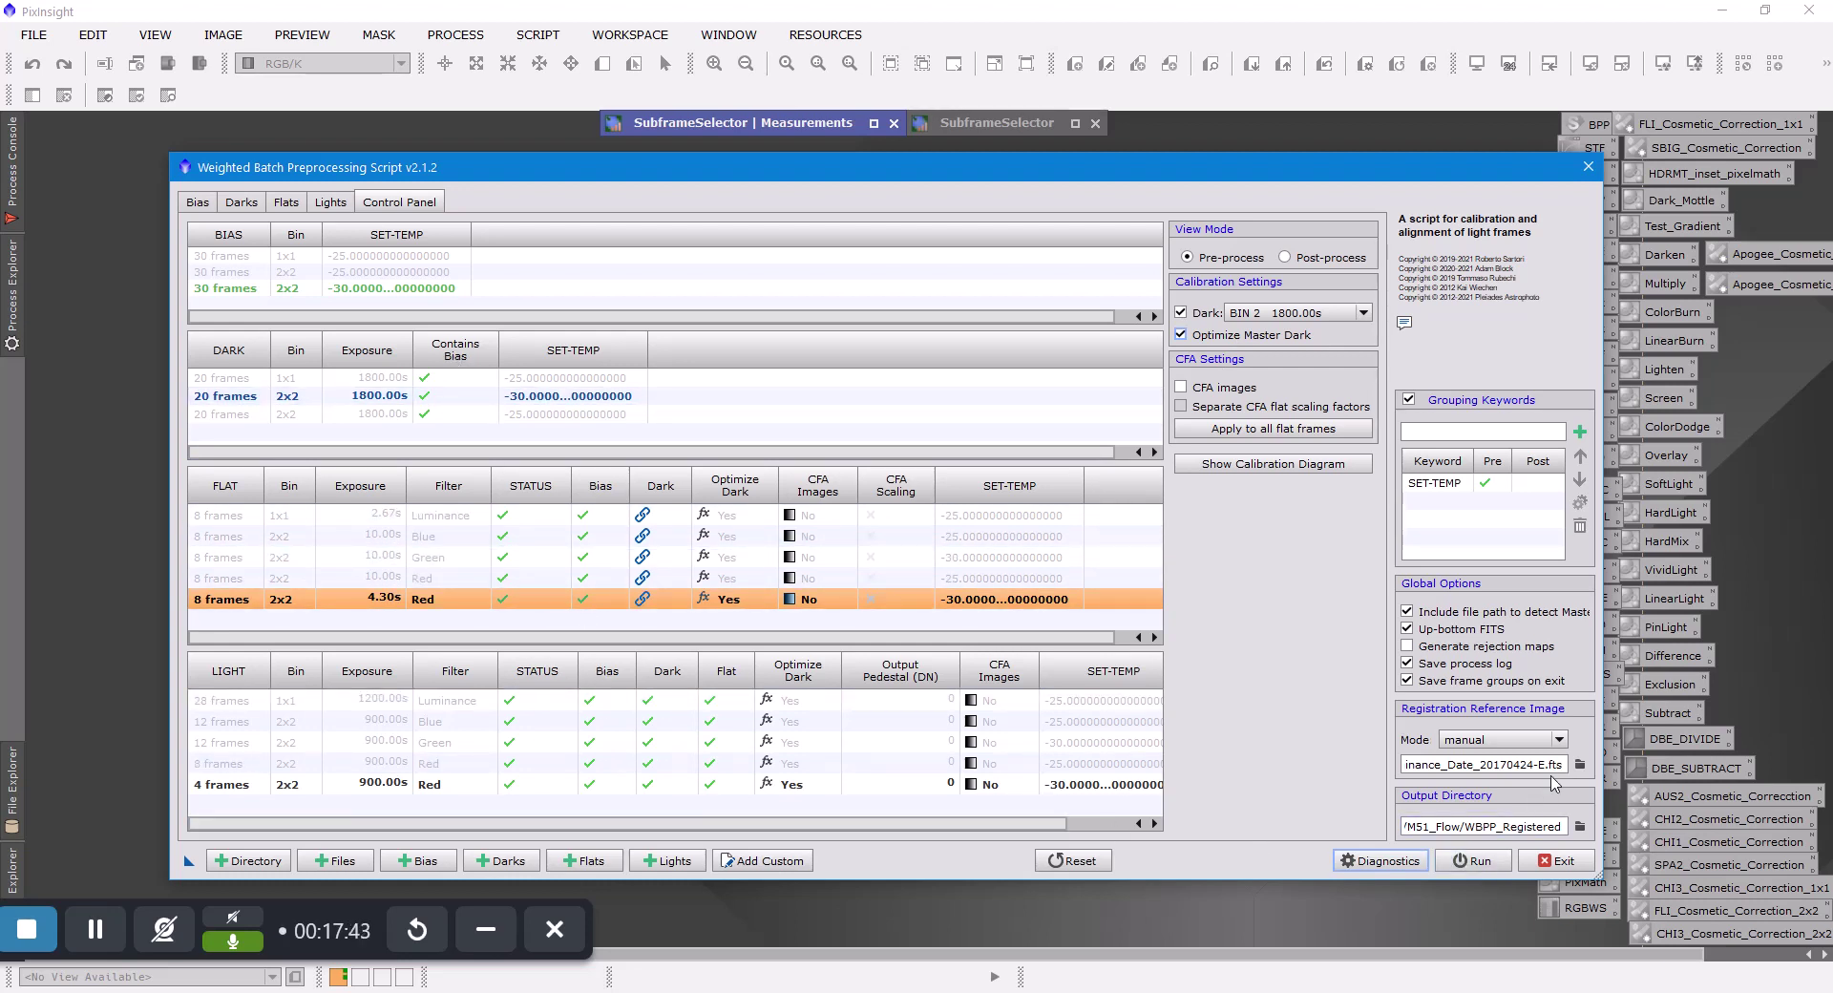
Set the registration reference image to M51_L-063920-PA096-Luminance_Date_20170424-E.fts from the M51_Flow/M51_Data/Lights folder
{"action": "left_click", "coordinate": [1581, 766]}
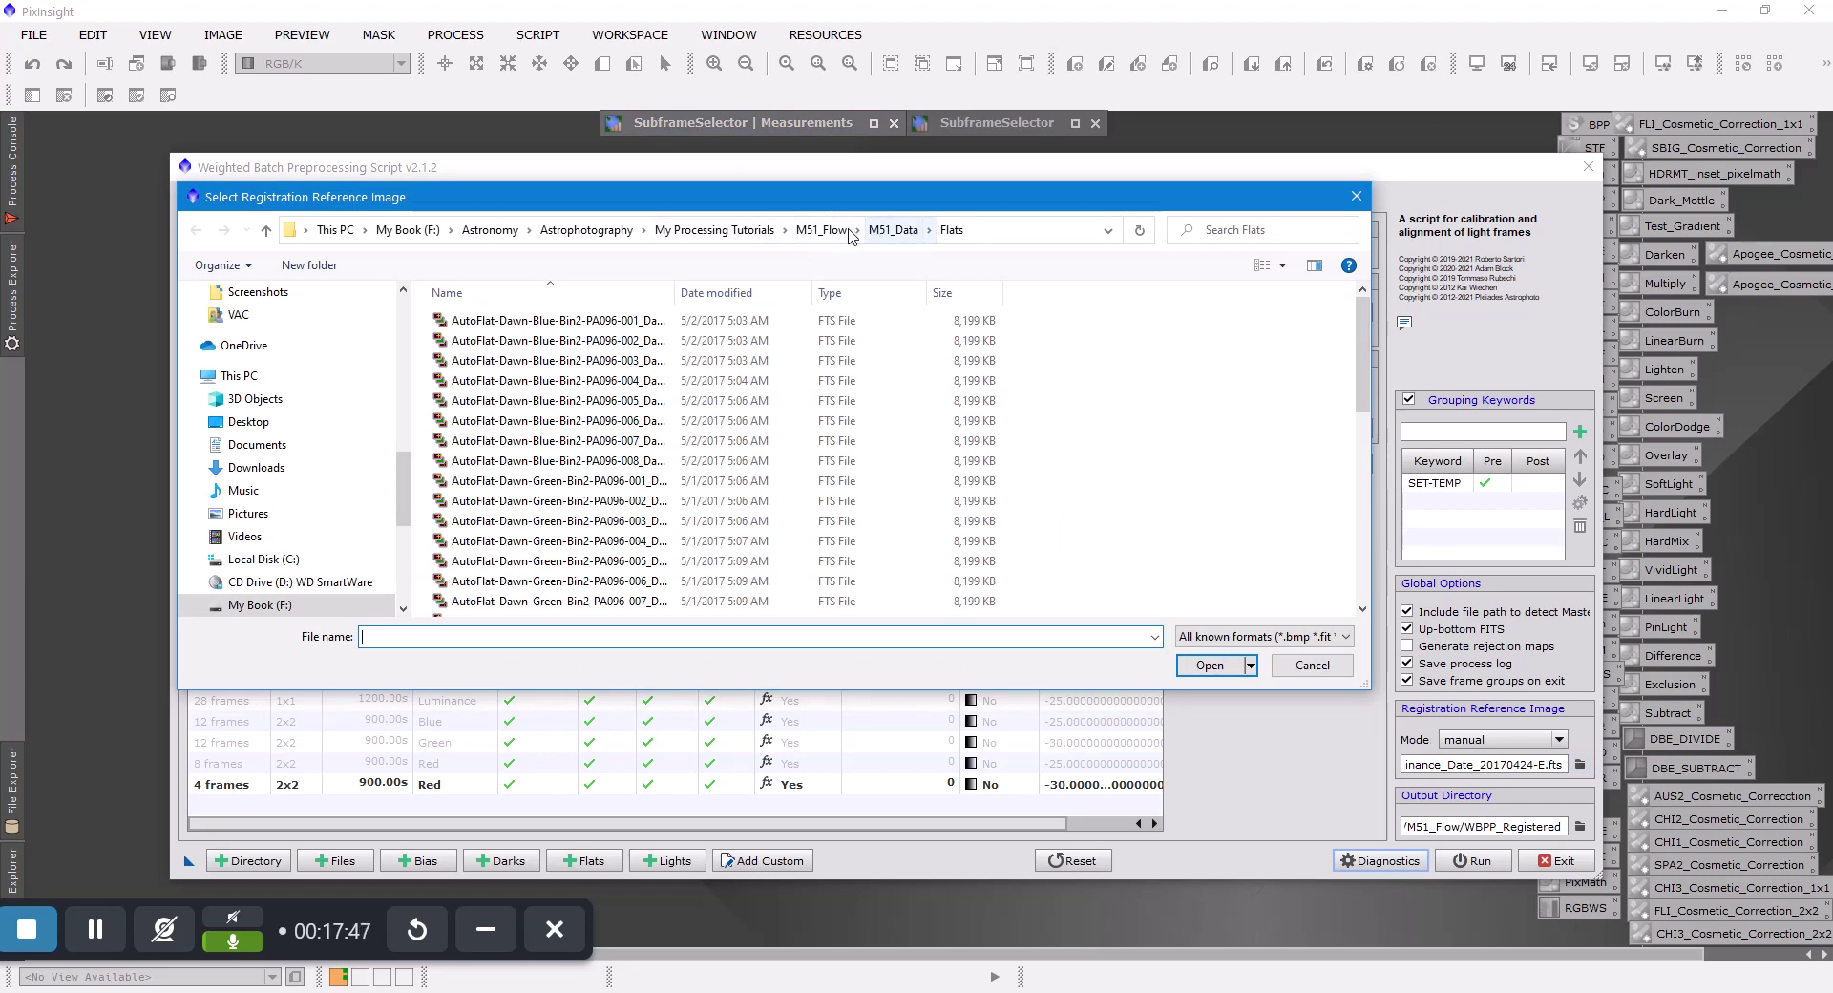
{"action": "left_click", "coordinate": [893, 230]}
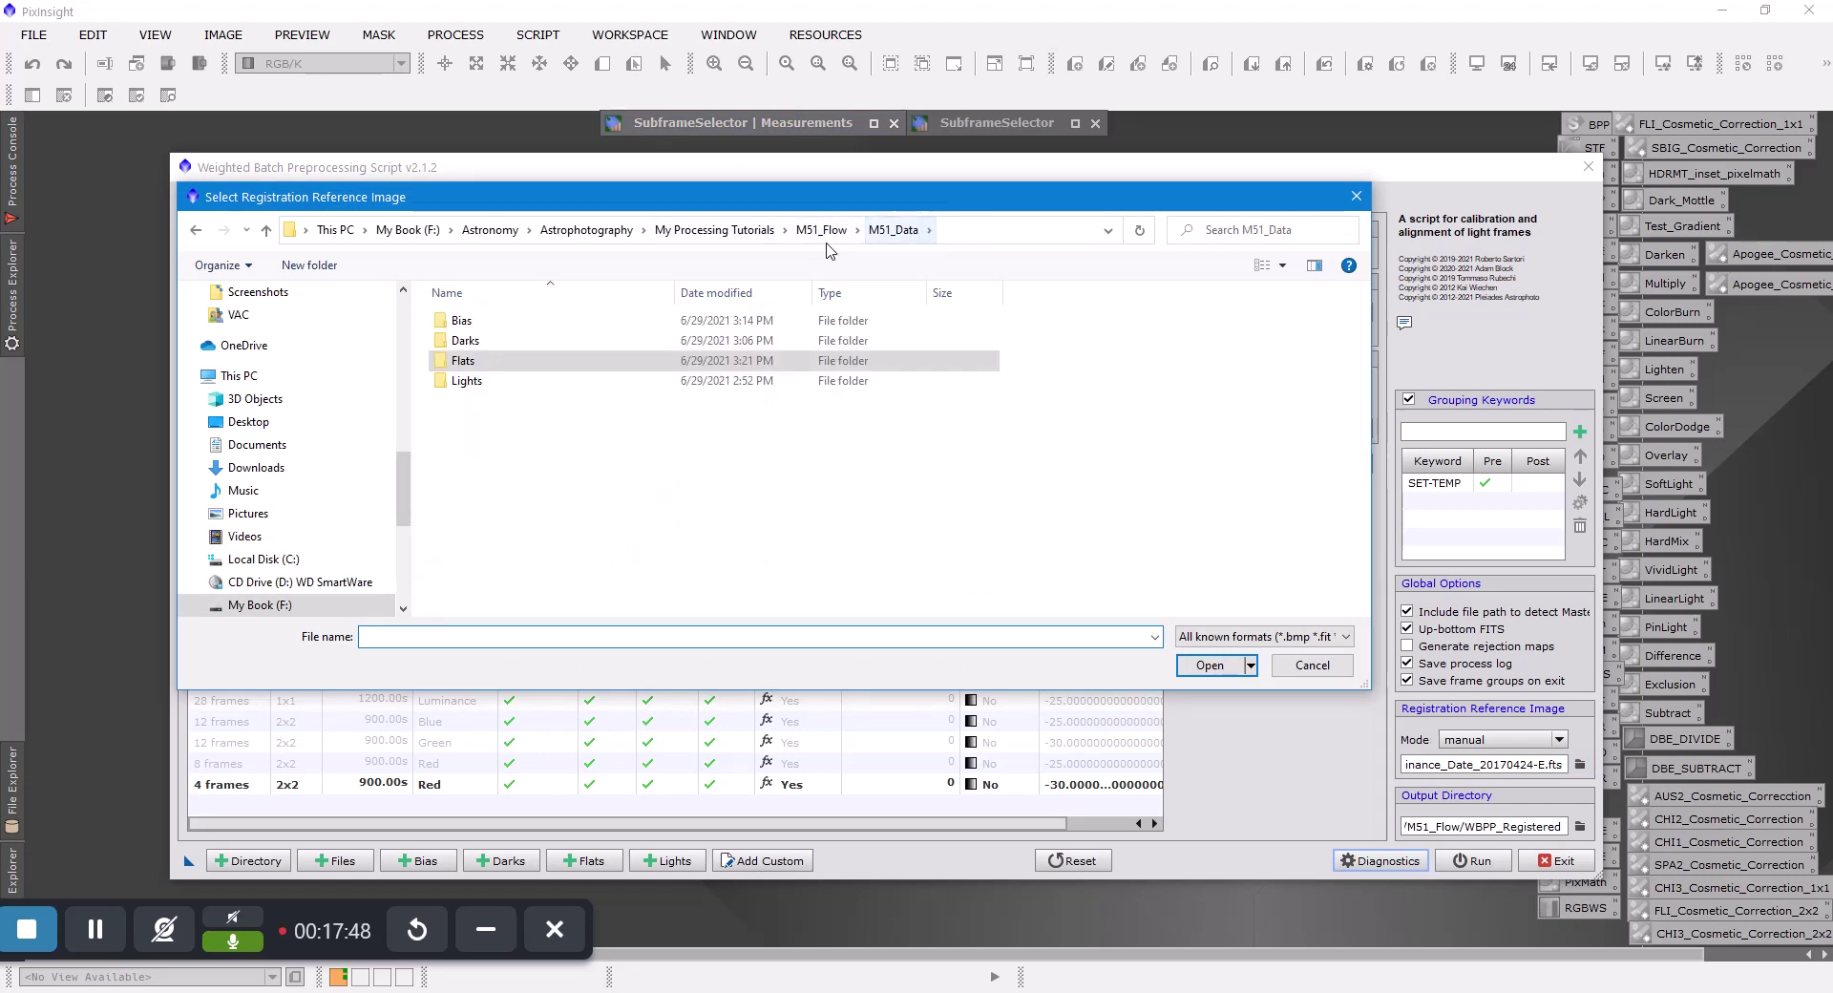
{"action": "double_click", "coordinate": [466, 381]}
{"action": "scroll", "coordinate": [533, 465], "scroll_direction": "down", "scroll_amount": 5}
{"action": "scroll", "coordinate": [533, 465], "scroll_direction": "down", "scroll_amount": 6}
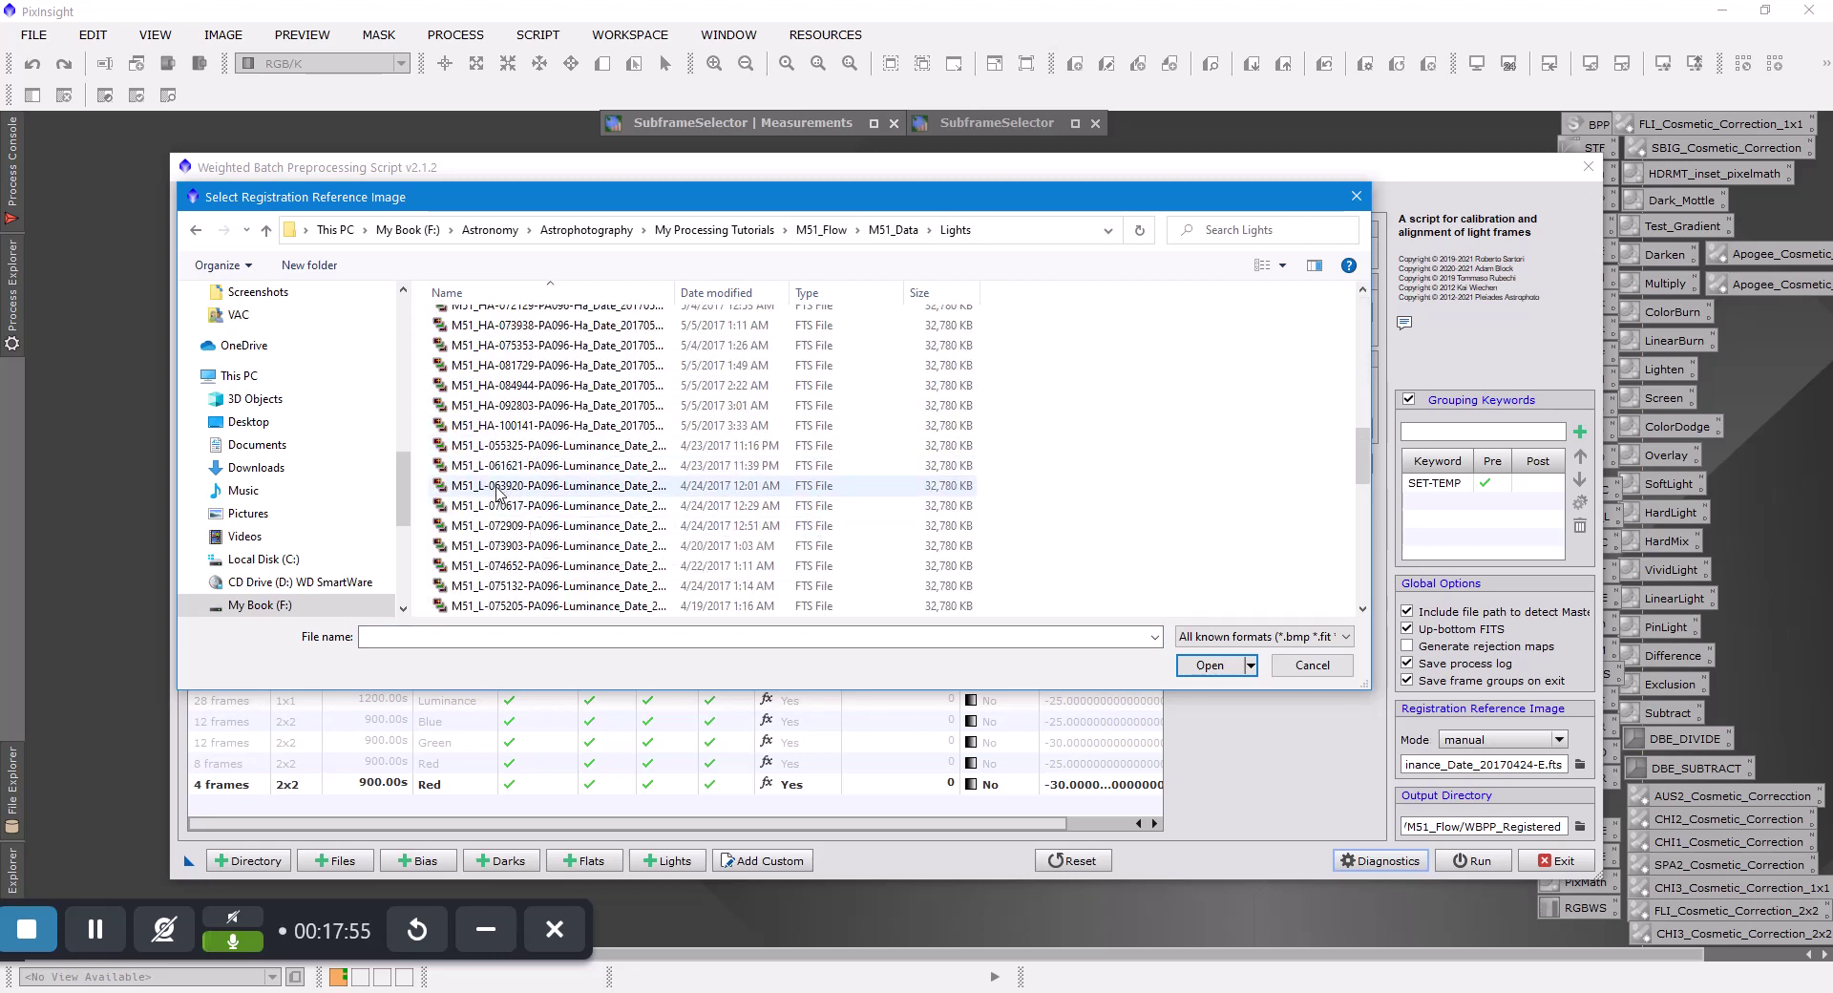
{"action": "left_click", "coordinate": [497, 489]}
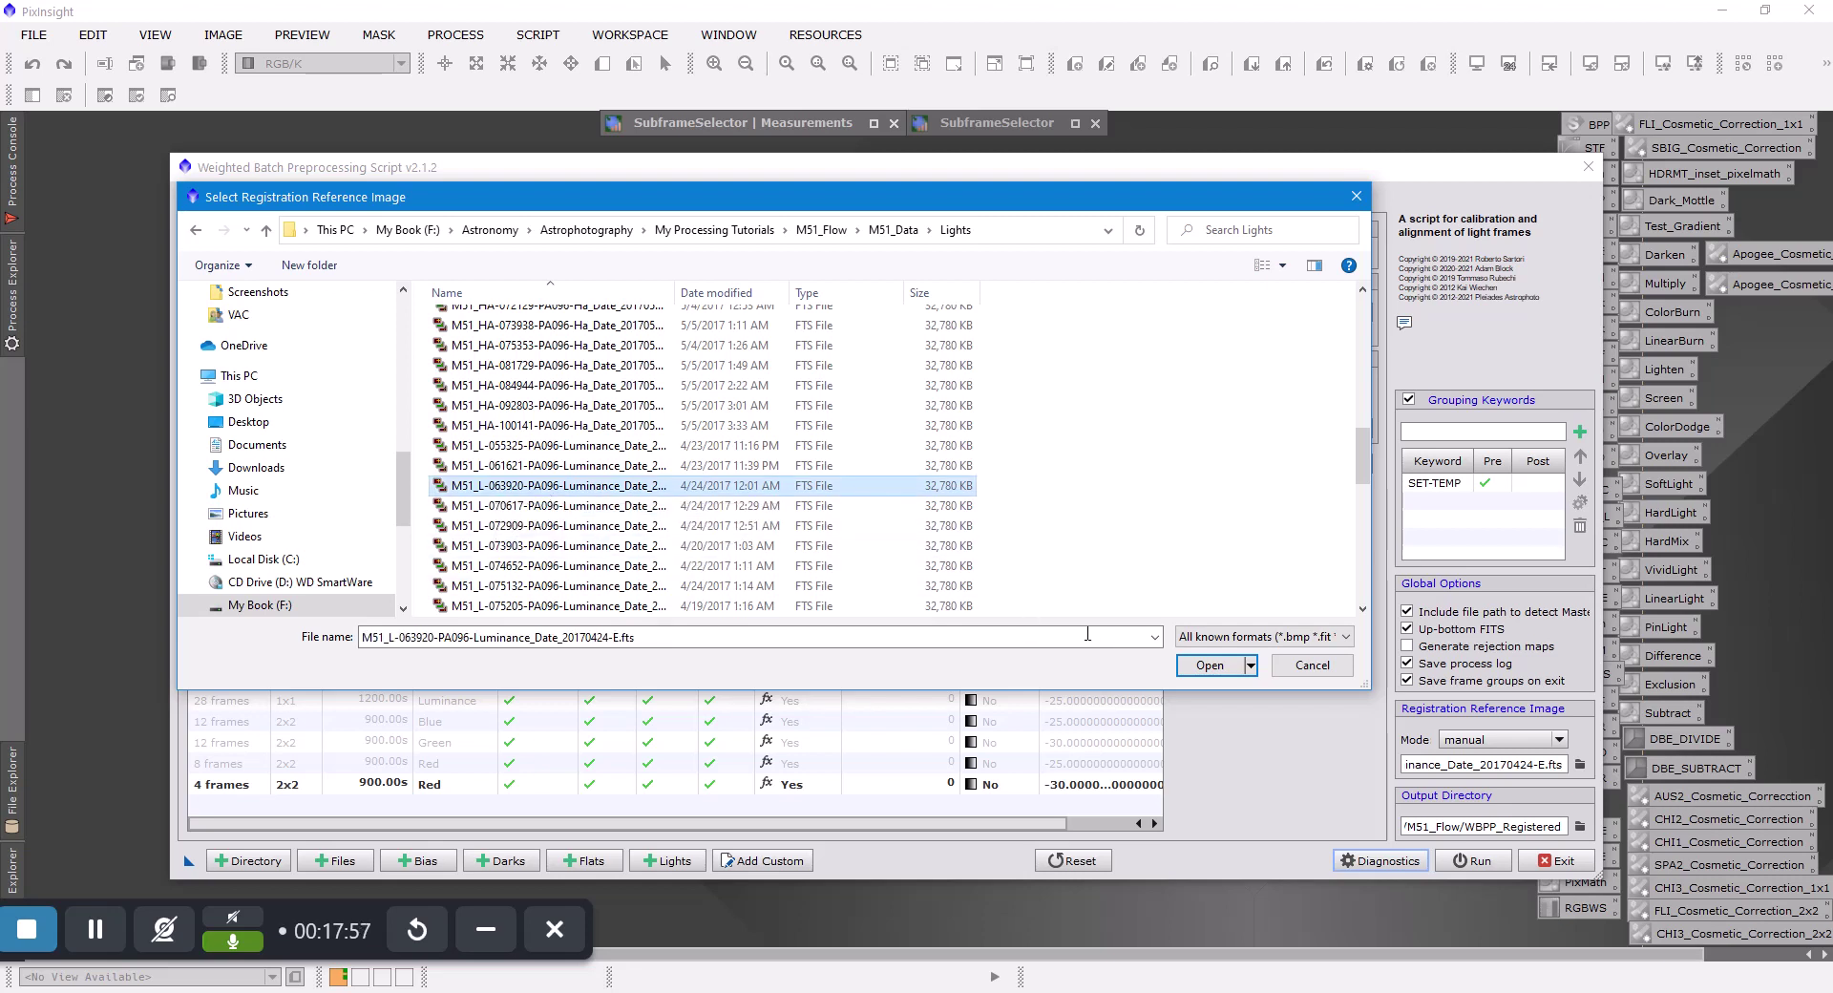
{"action": "left_click", "coordinate": [1209, 666]}
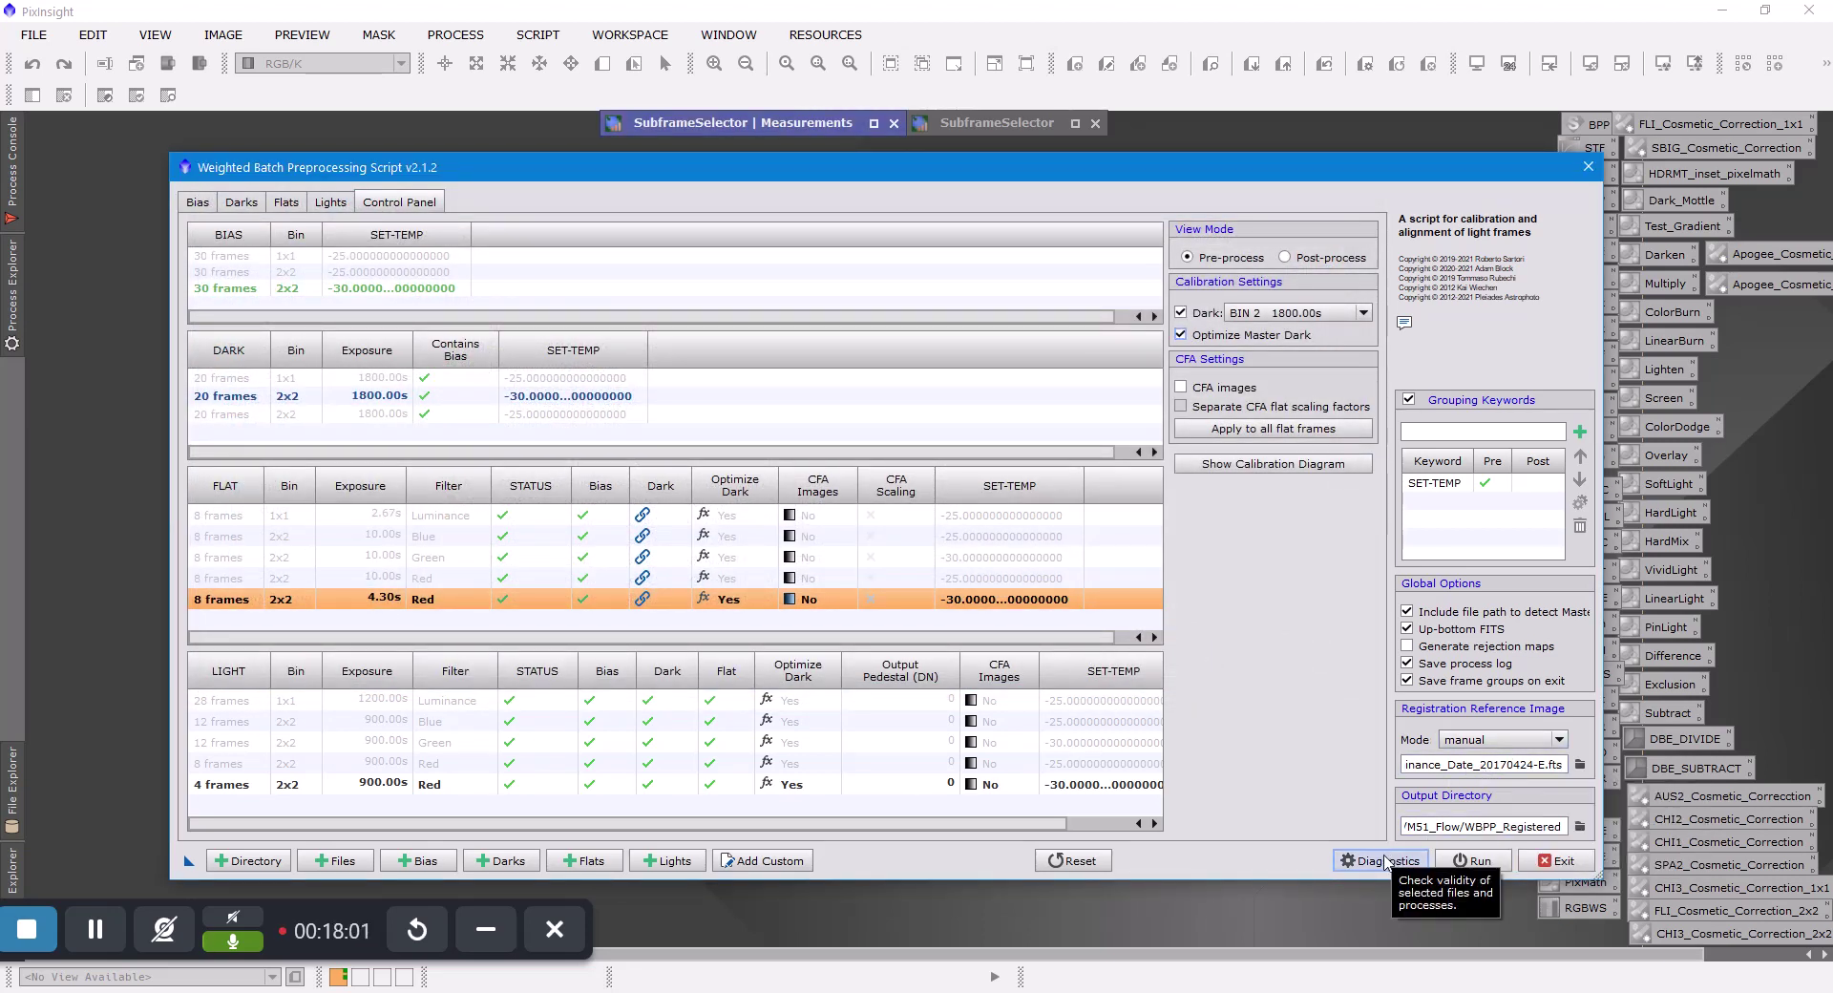
Run the diagnostics again and review all messages for the flat and light frame groups
{"action": "left_click", "coordinate": [1387, 862]}
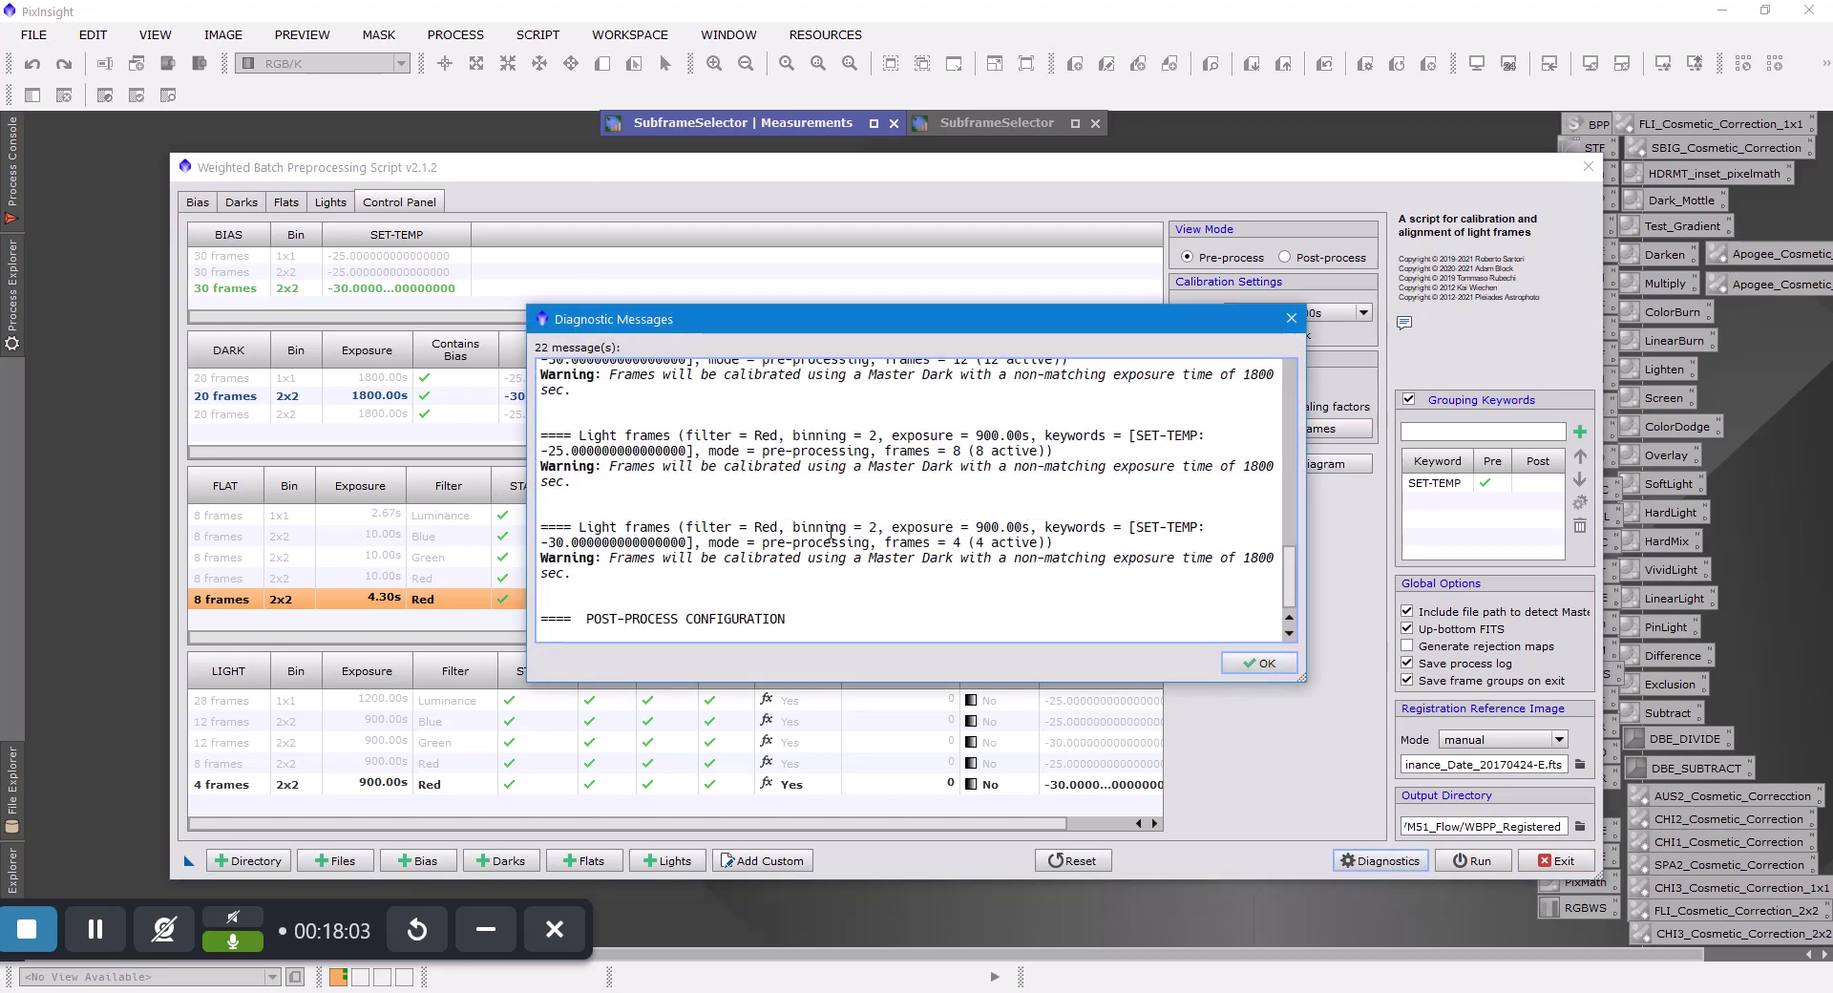
{"action": "scroll", "coordinate": [831, 531], "scroll_direction": "up", "scroll_amount": 15}
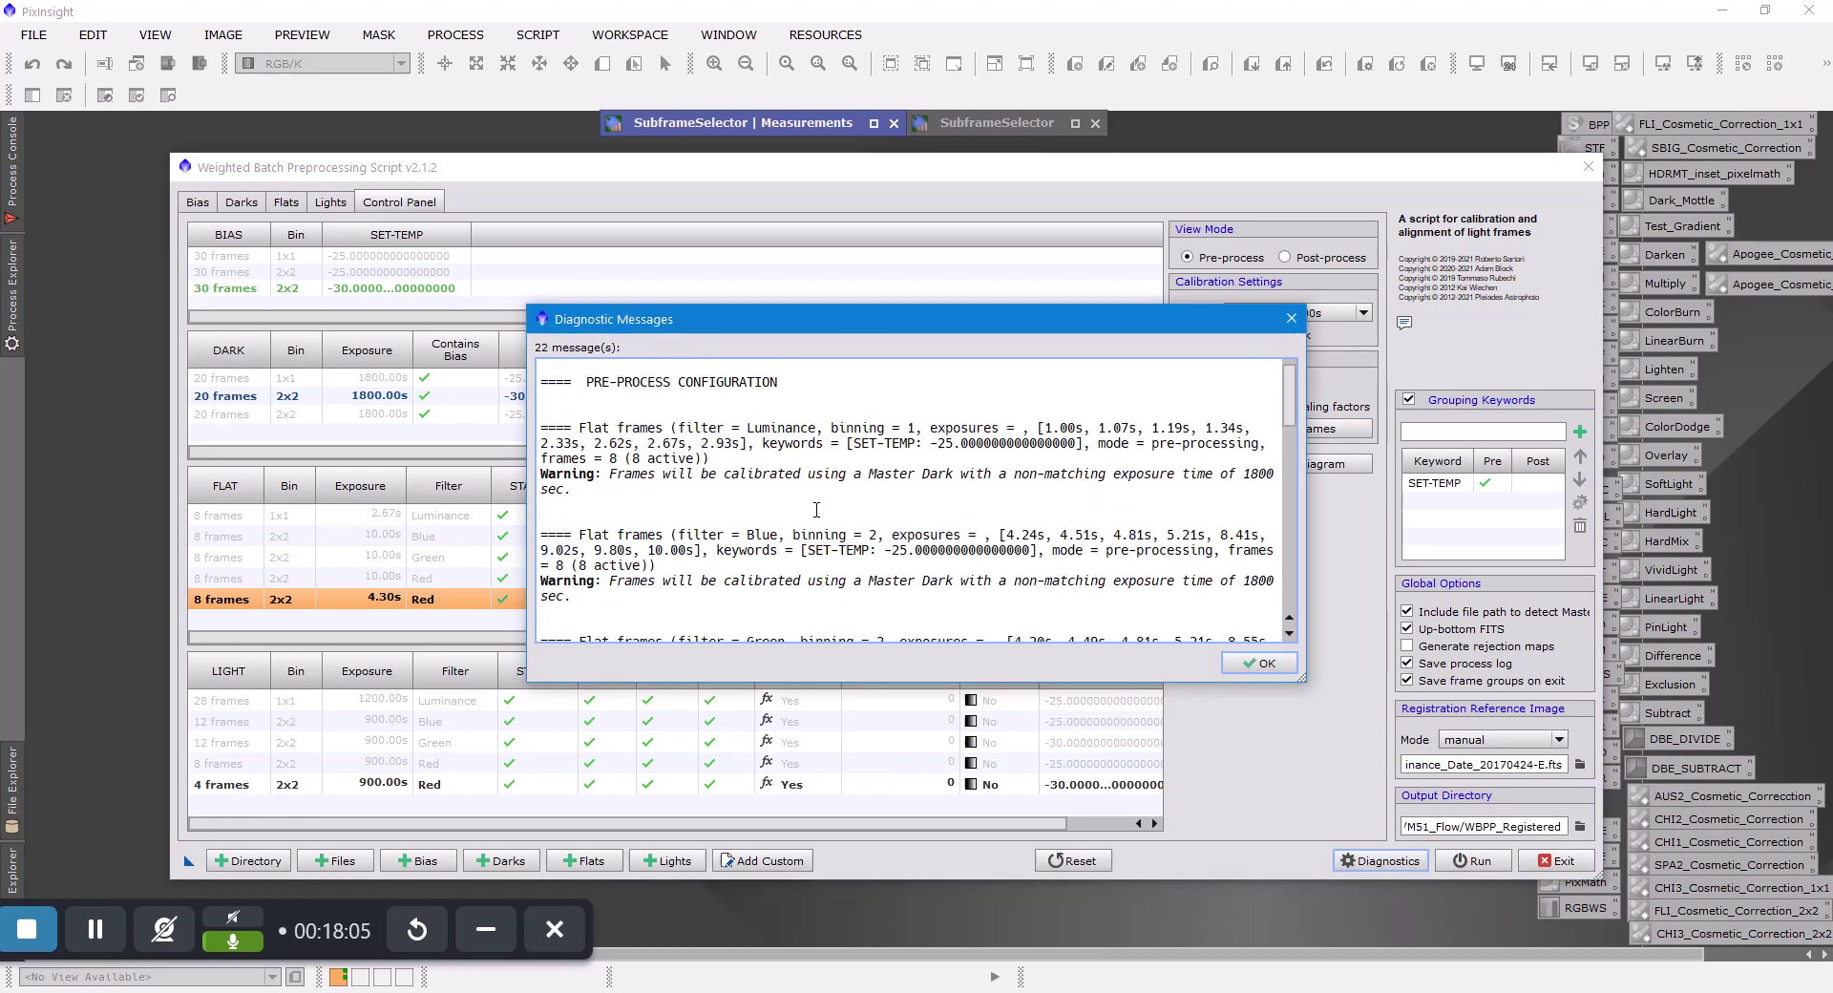
{"action": "scroll", "coordinate": [816, 510], "scroll_direction": "up", "scroll_amount": 1}
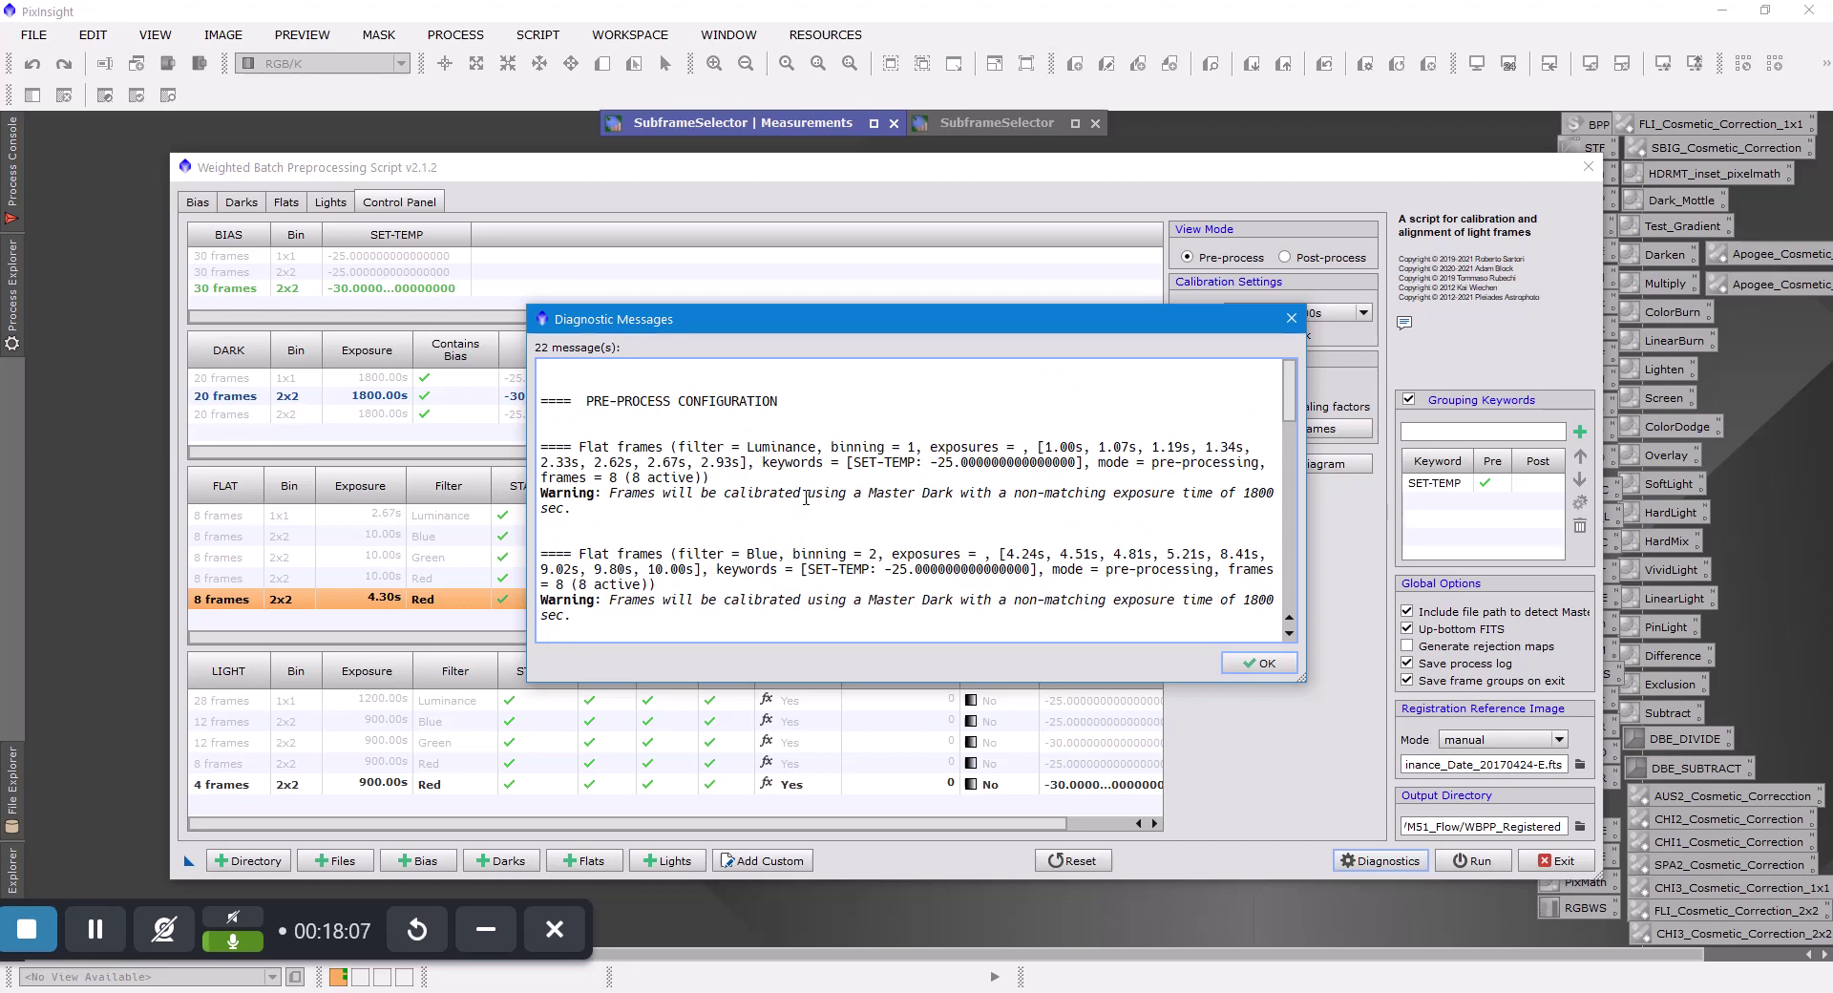
{"action": "scroll", "coordinate": [802, 493], "scroll_direction": "down", "scroll_amount": 7}
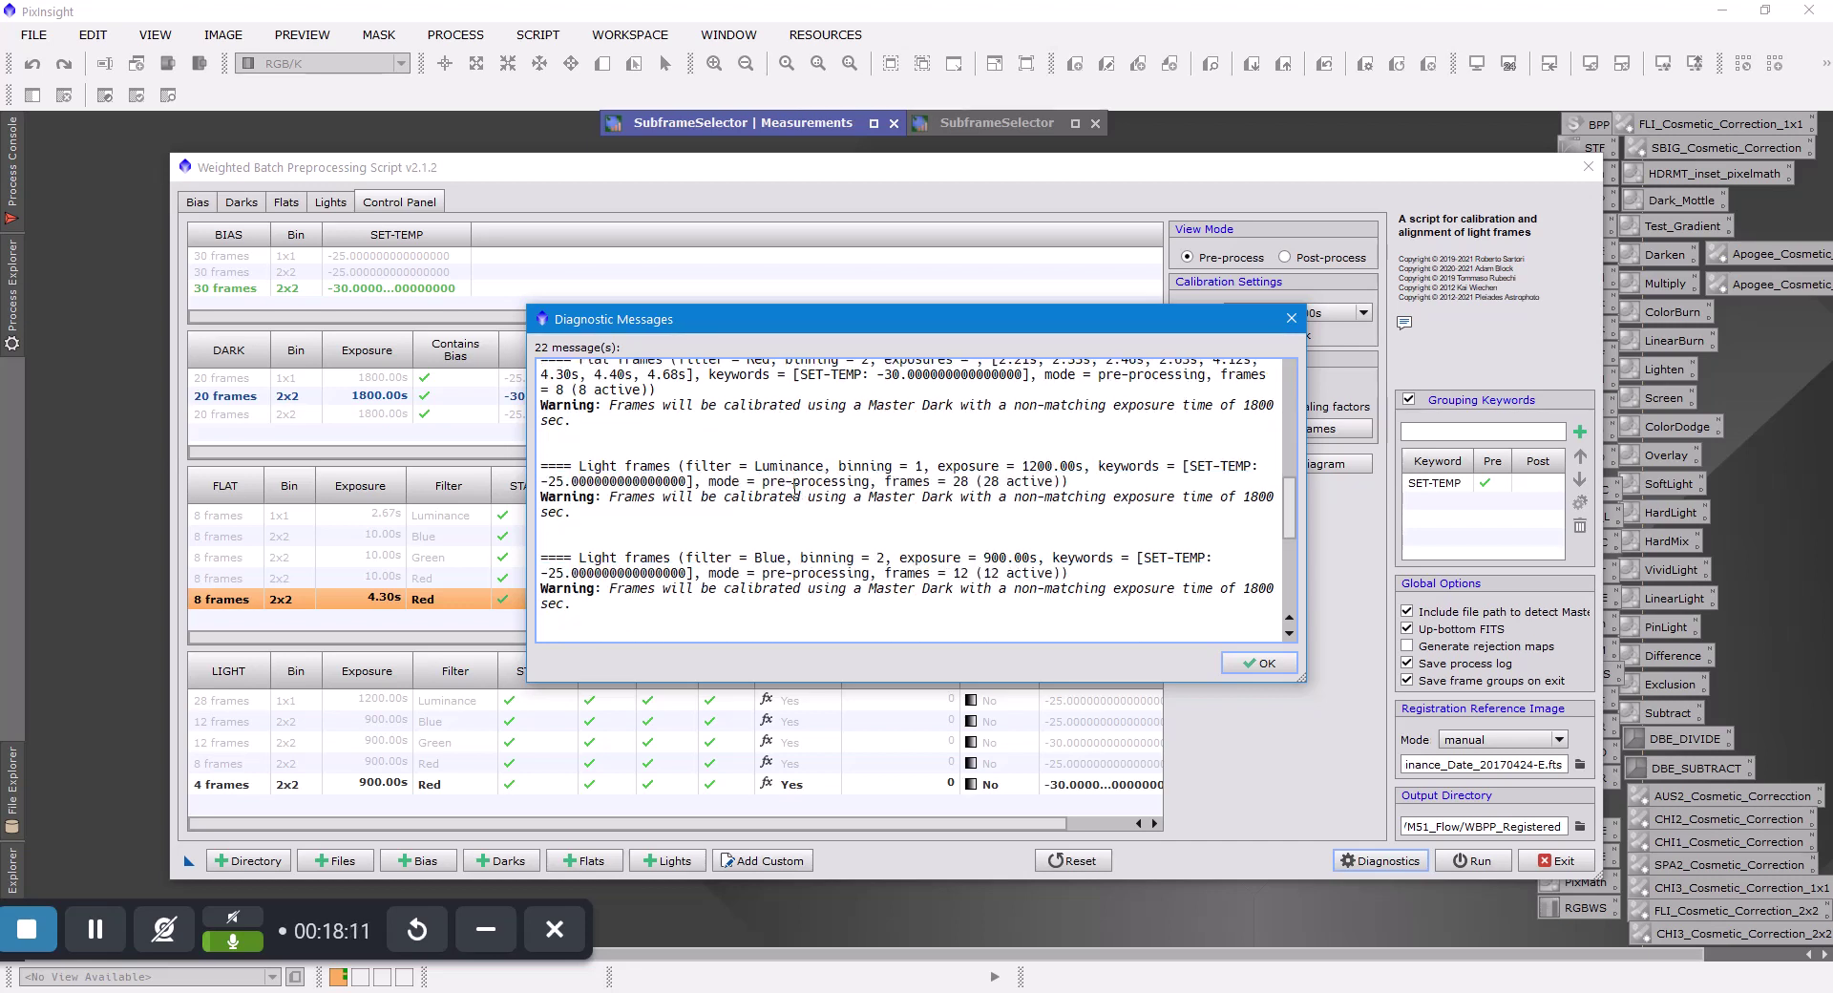
{"action": "scroll", "coordinate": [784, 492], "scroll_direction": "down", "scroll_amount": 5}
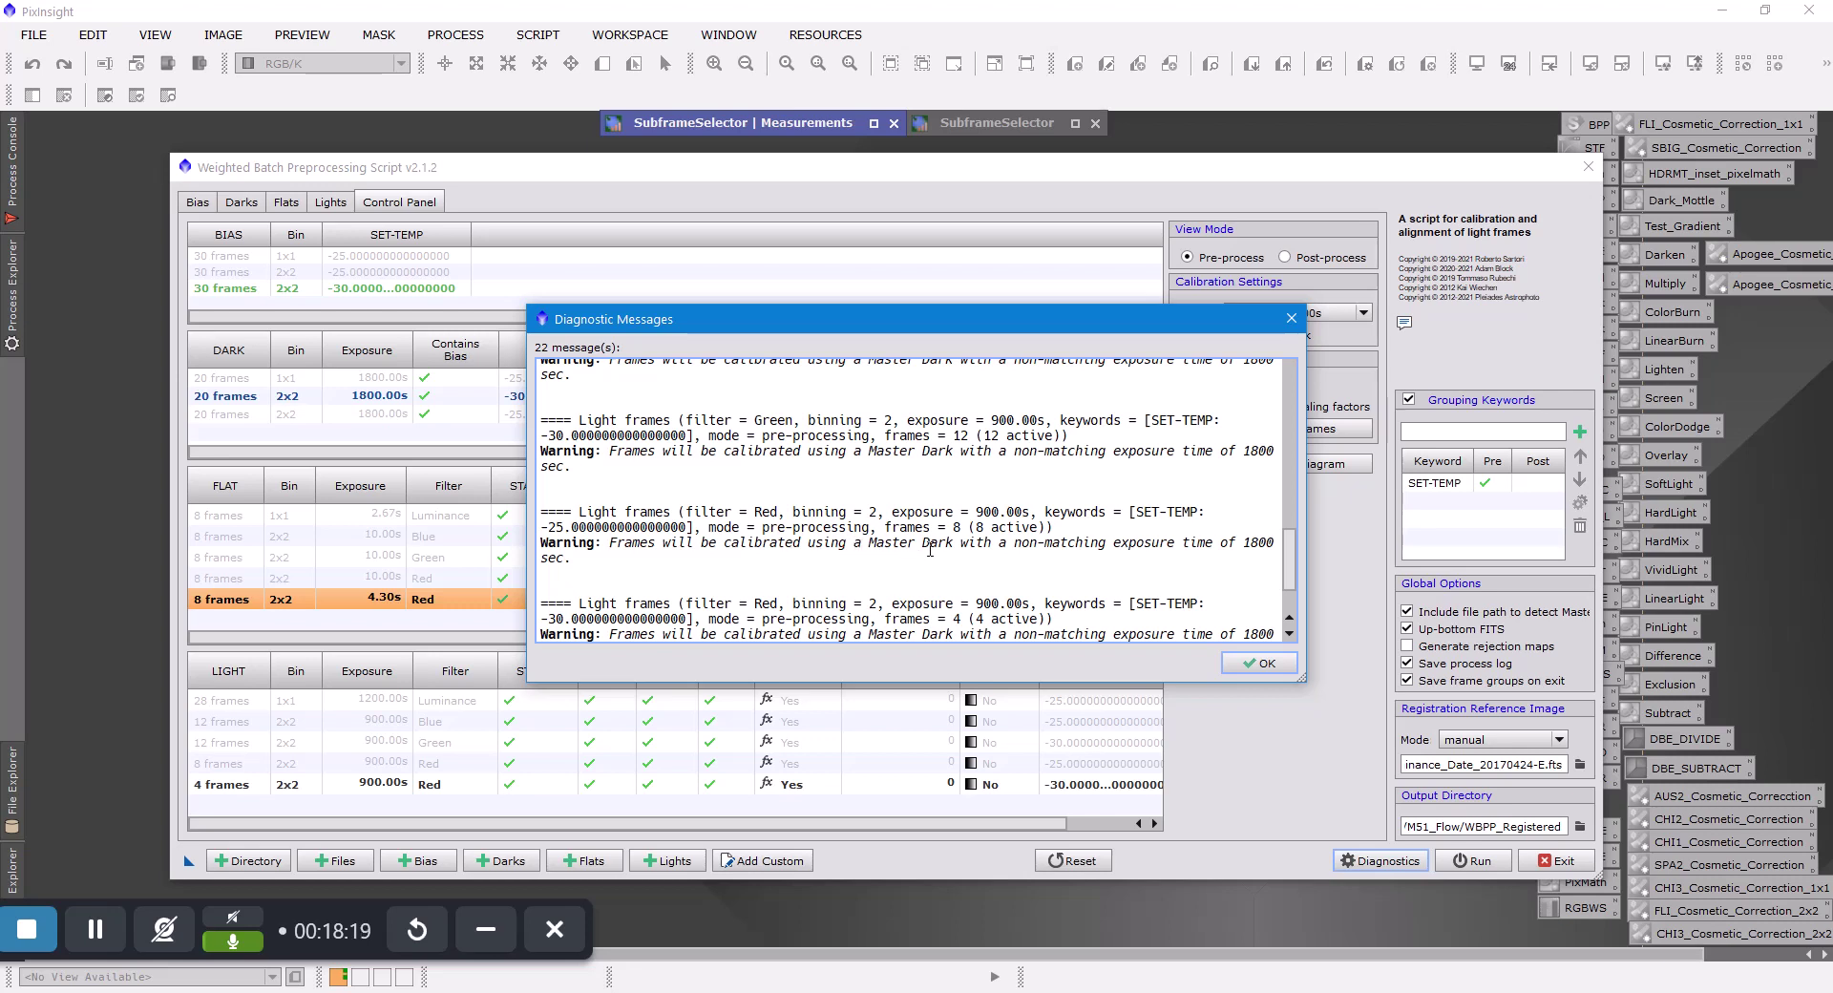
{"action": "scroll", "coordinate": [930, 550], "scroll_direction": "down", "scroll_amount": 2}
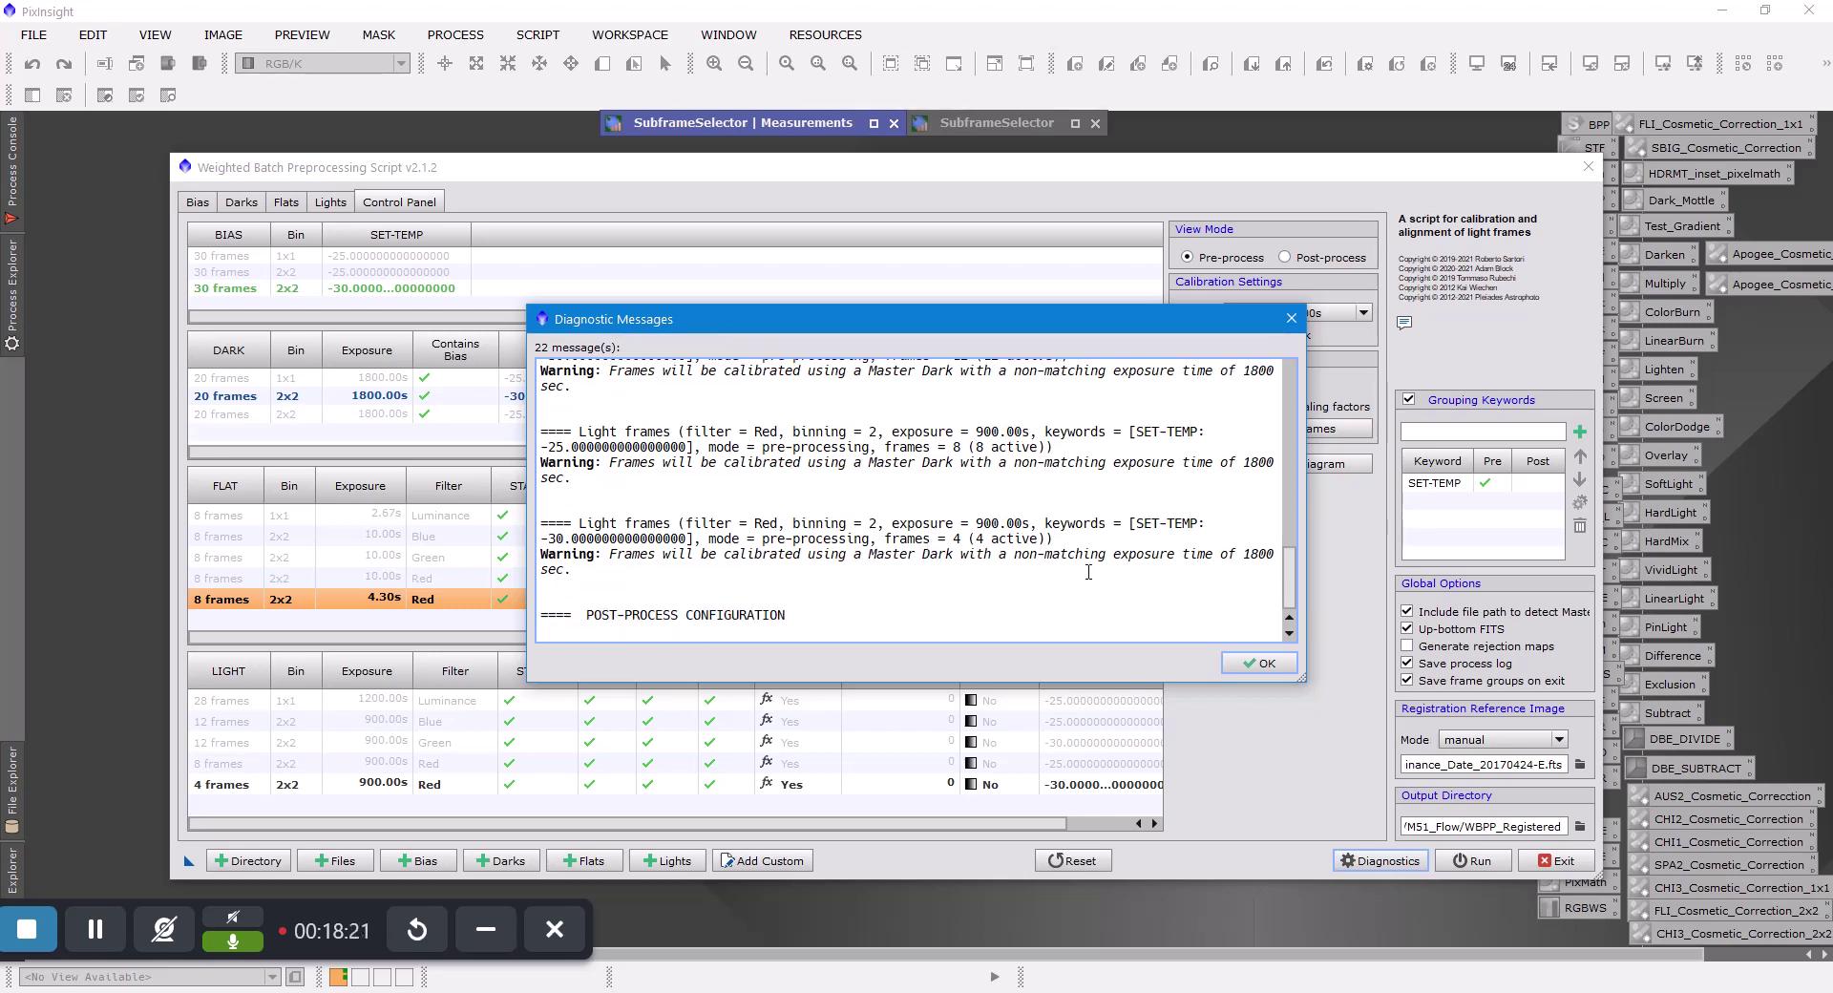
{"action": "left_click", "coordinate": [1246, 663]}
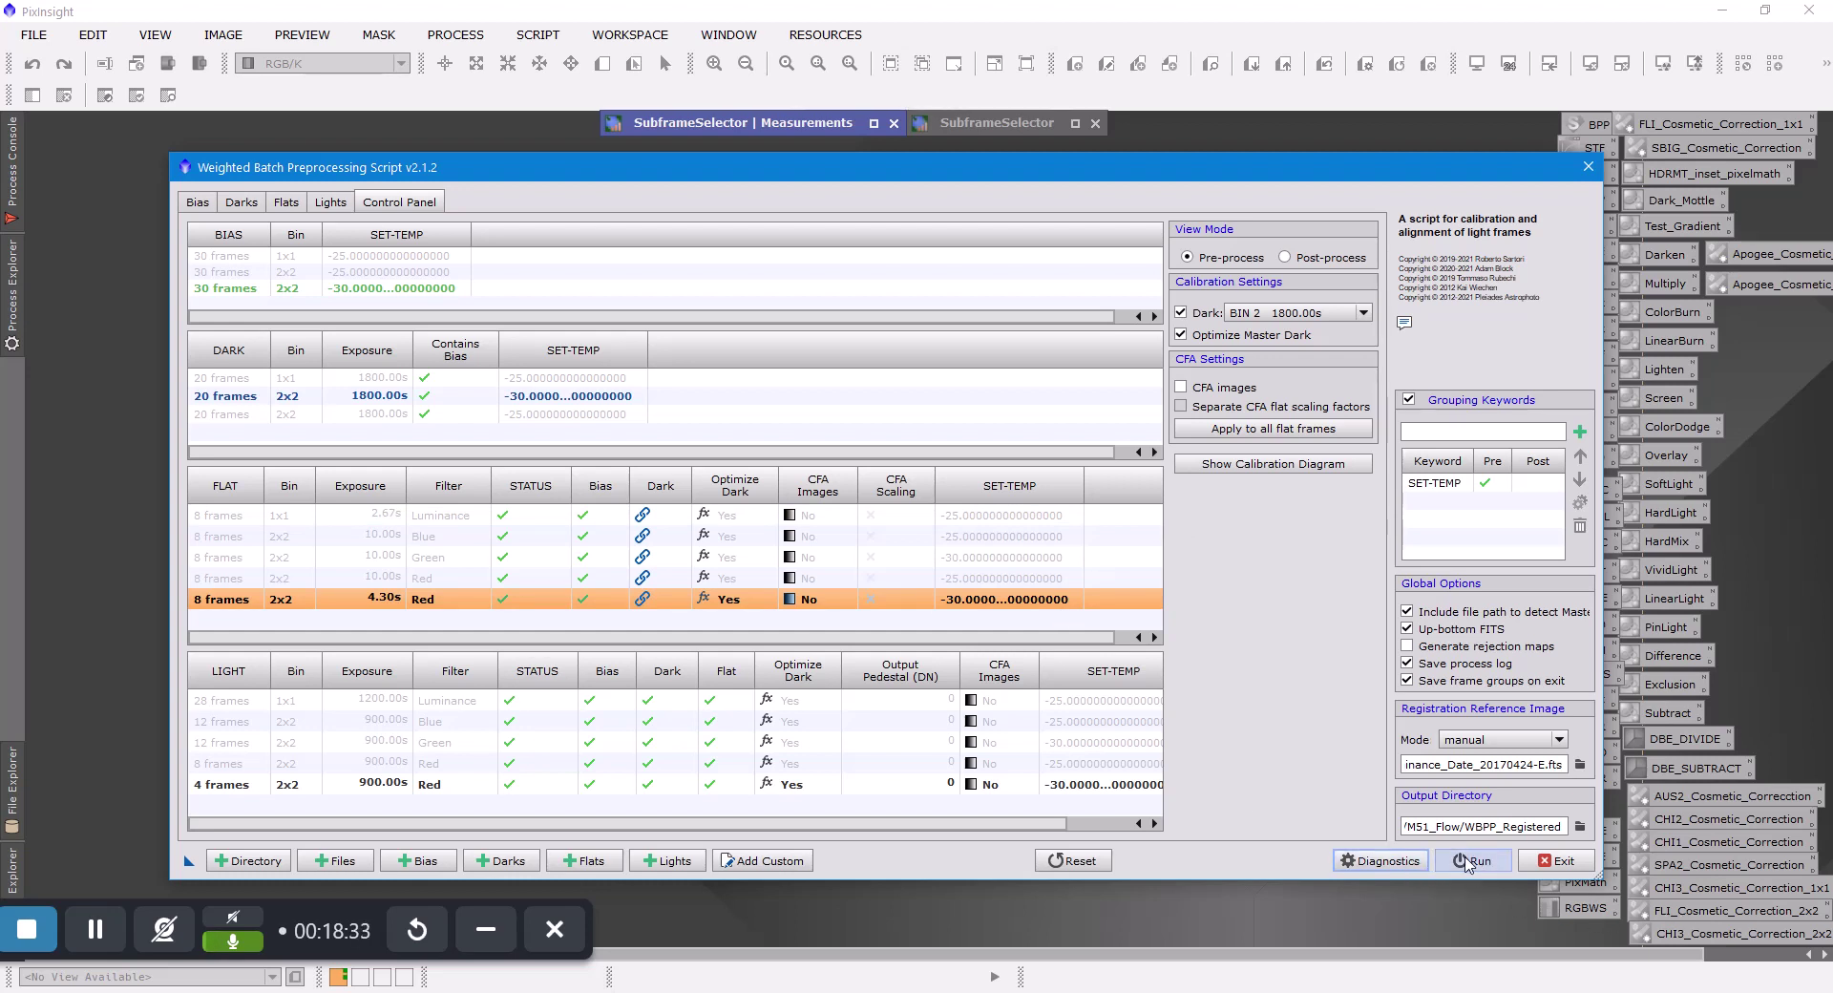
Start the weighted batch preprocessing run and continue past the diagnostic messages
{"action": "left_click", "coordinate": [1468, 862]}
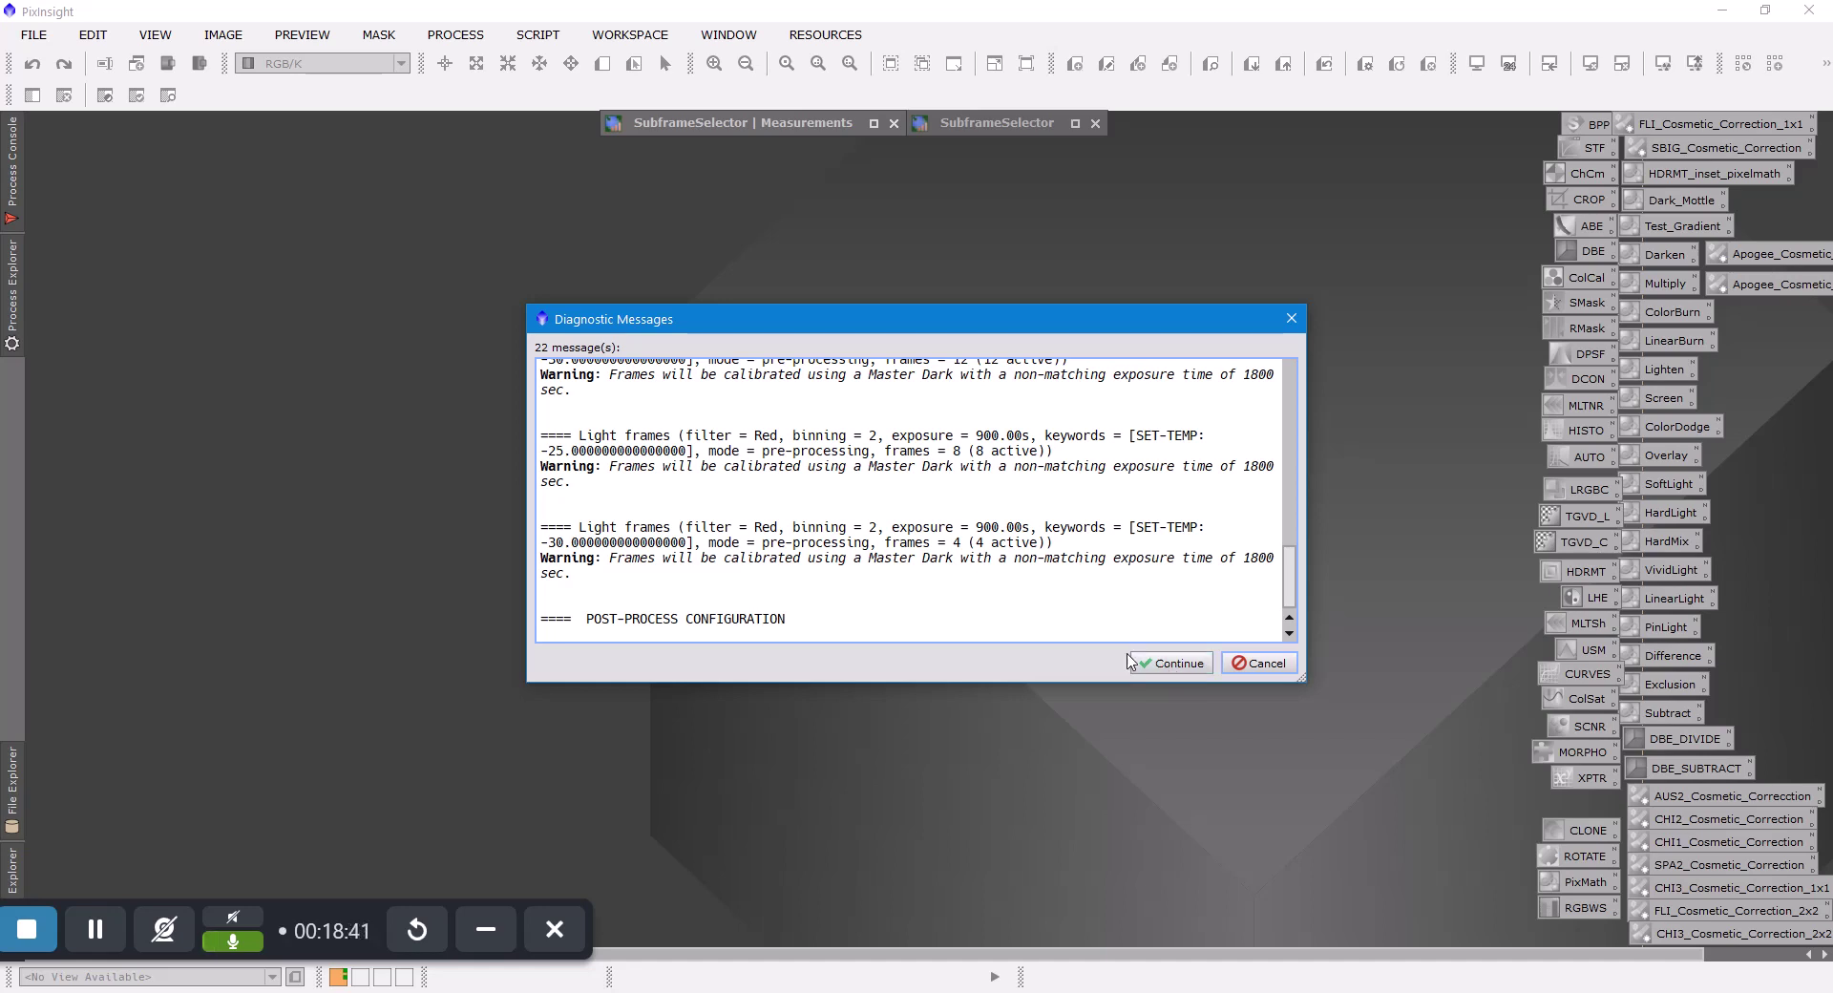
{"action": "left_click", "coordinate": [1181, 671]}
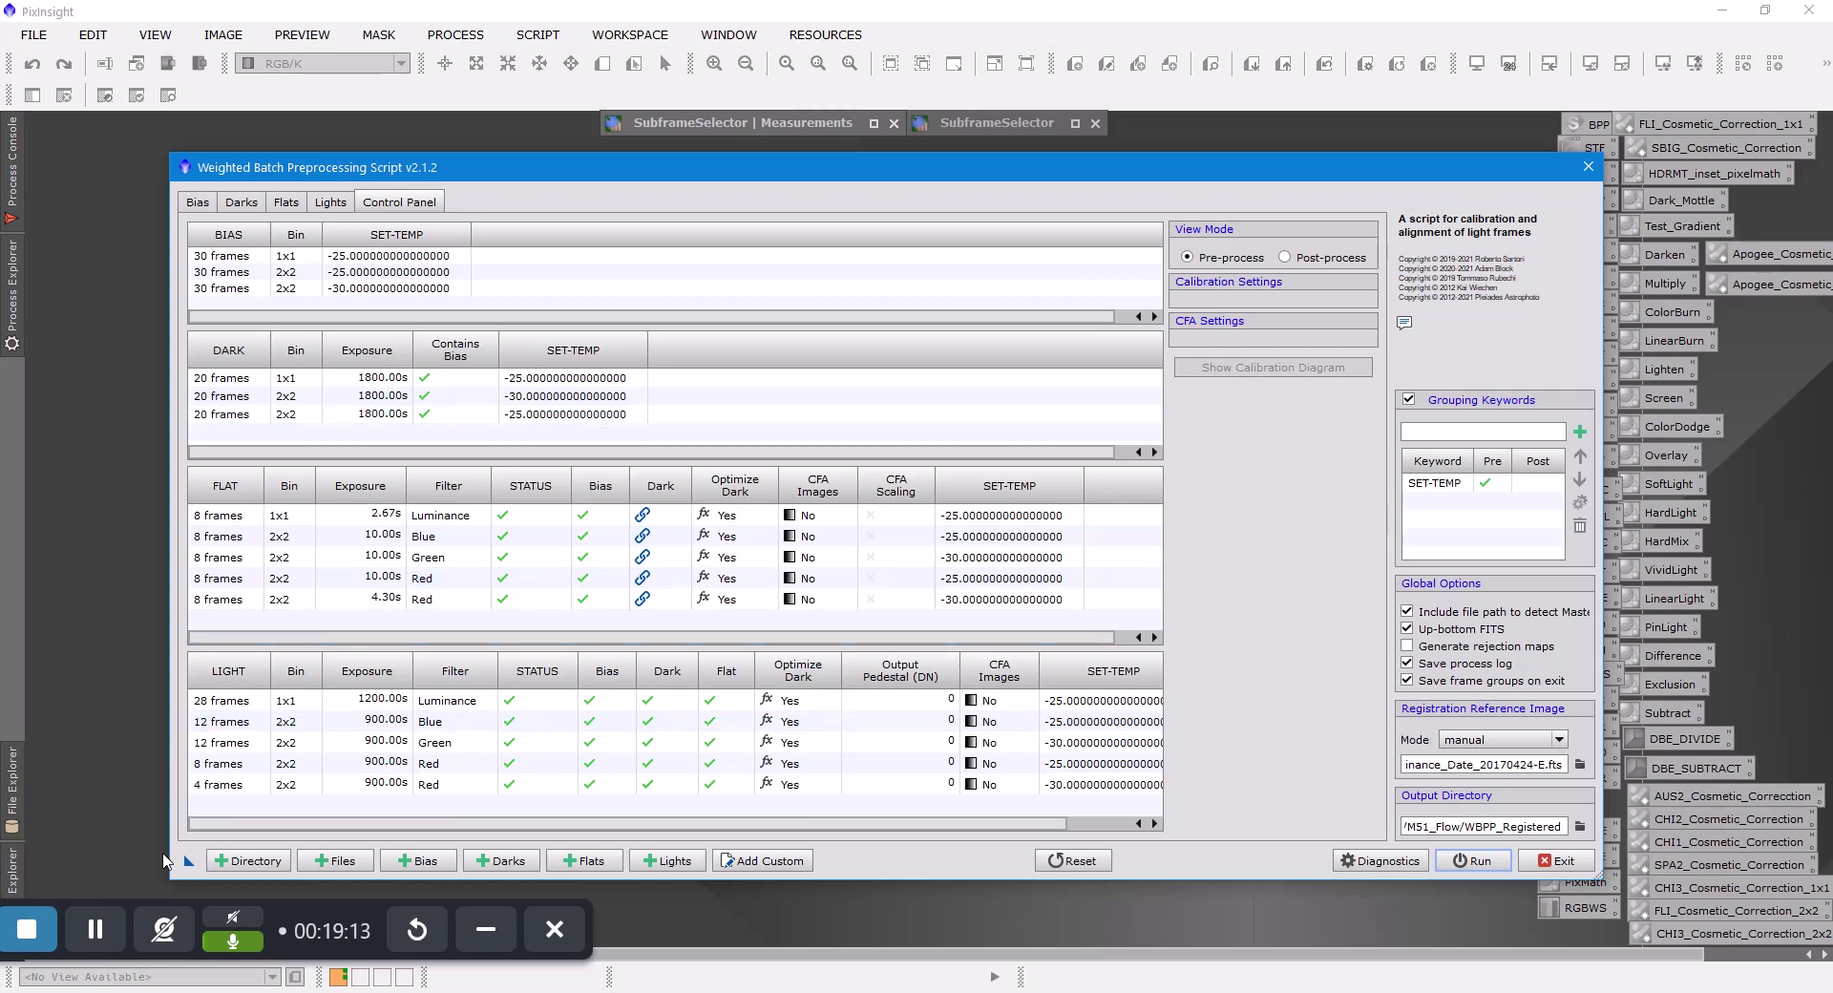
Save the script's configuration as a process icon on the workspace and exit the script
{"action": "left_click_drag", "start_coordinate": [188, 865], "coordinate": [98, 842]}
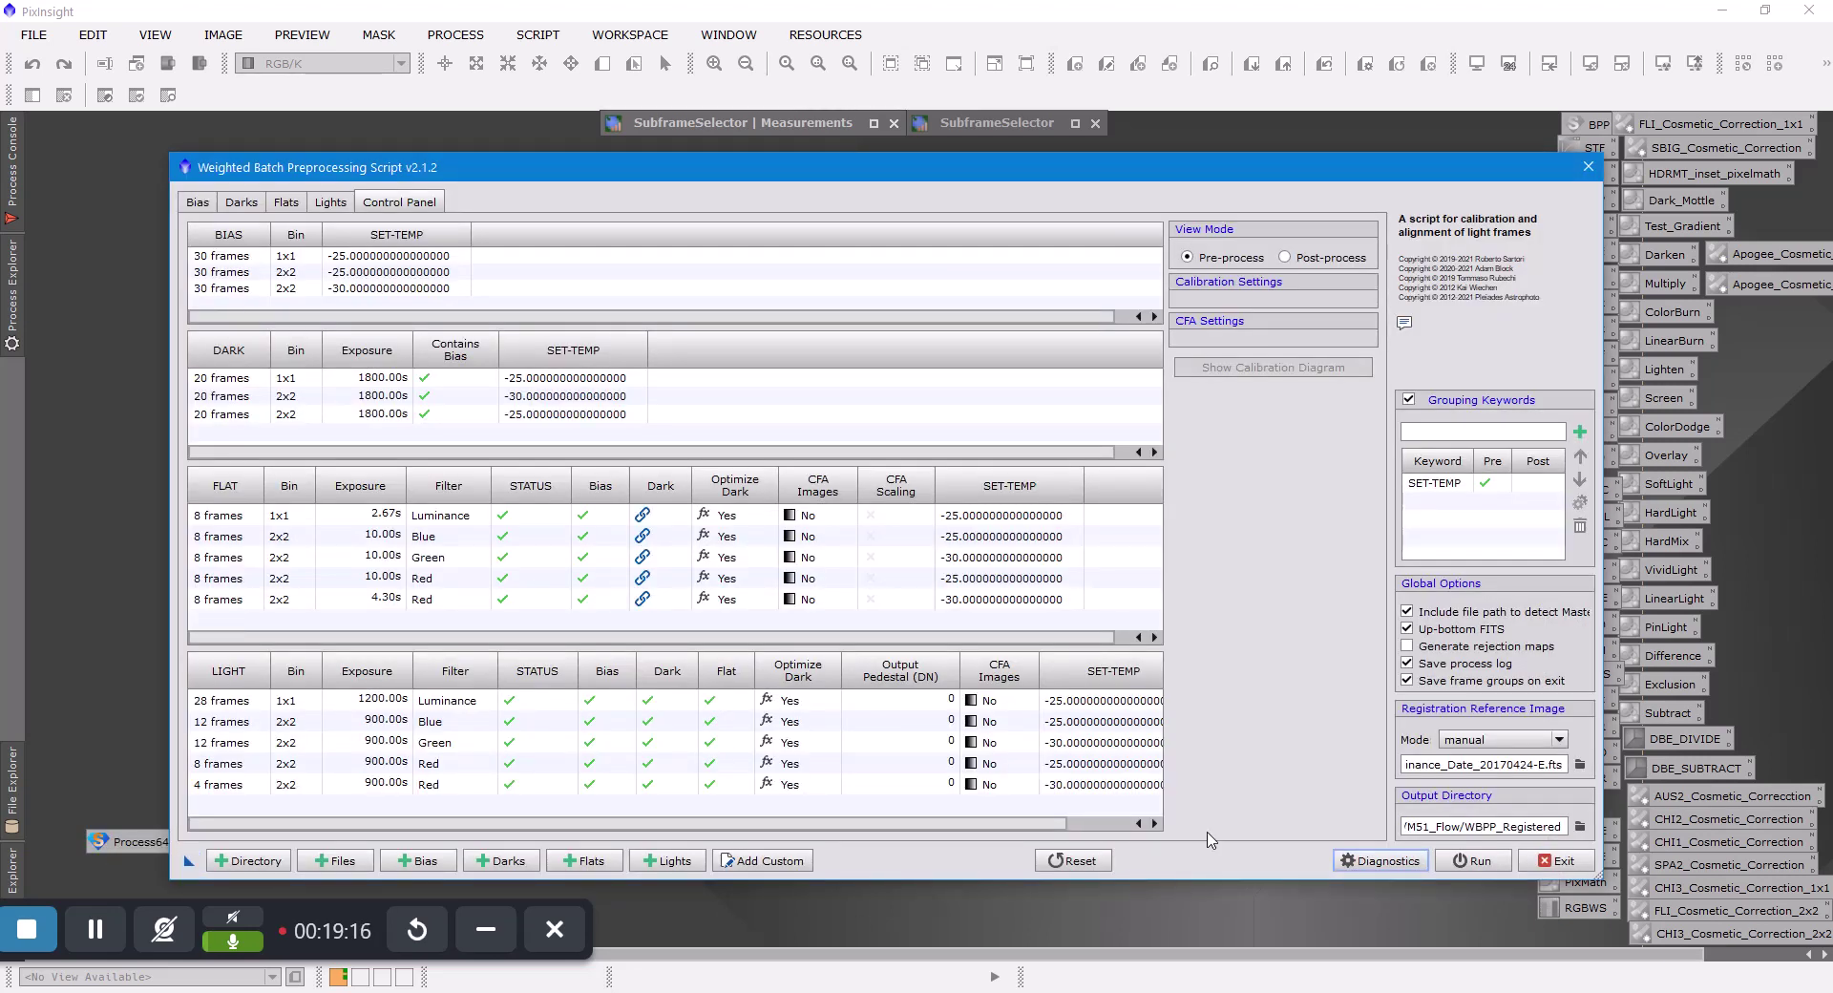
{"action": "left_click", "coordinate": [1554, 862]}
{"action": "left_click", "coordinate": [874, 533]}
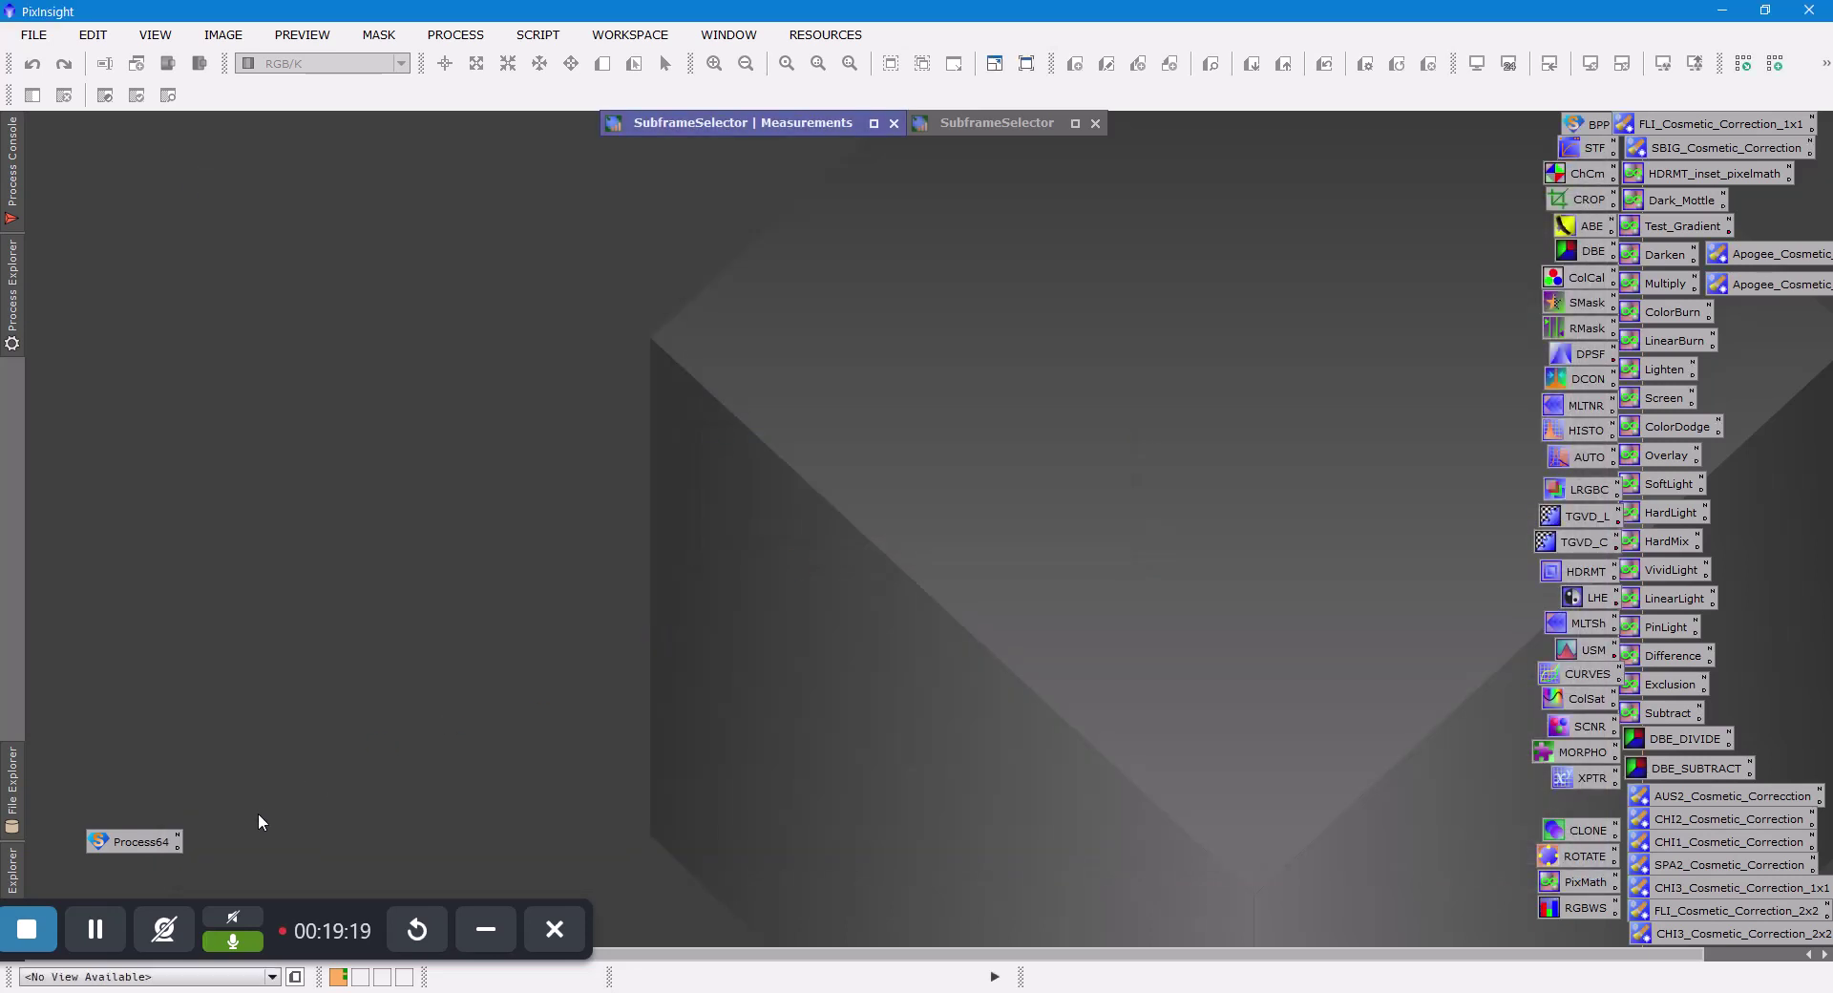
Rename the new process icon as WBPP and place it near the BPP icon
{"action": "left_click", "coordinate": [177, 836]}
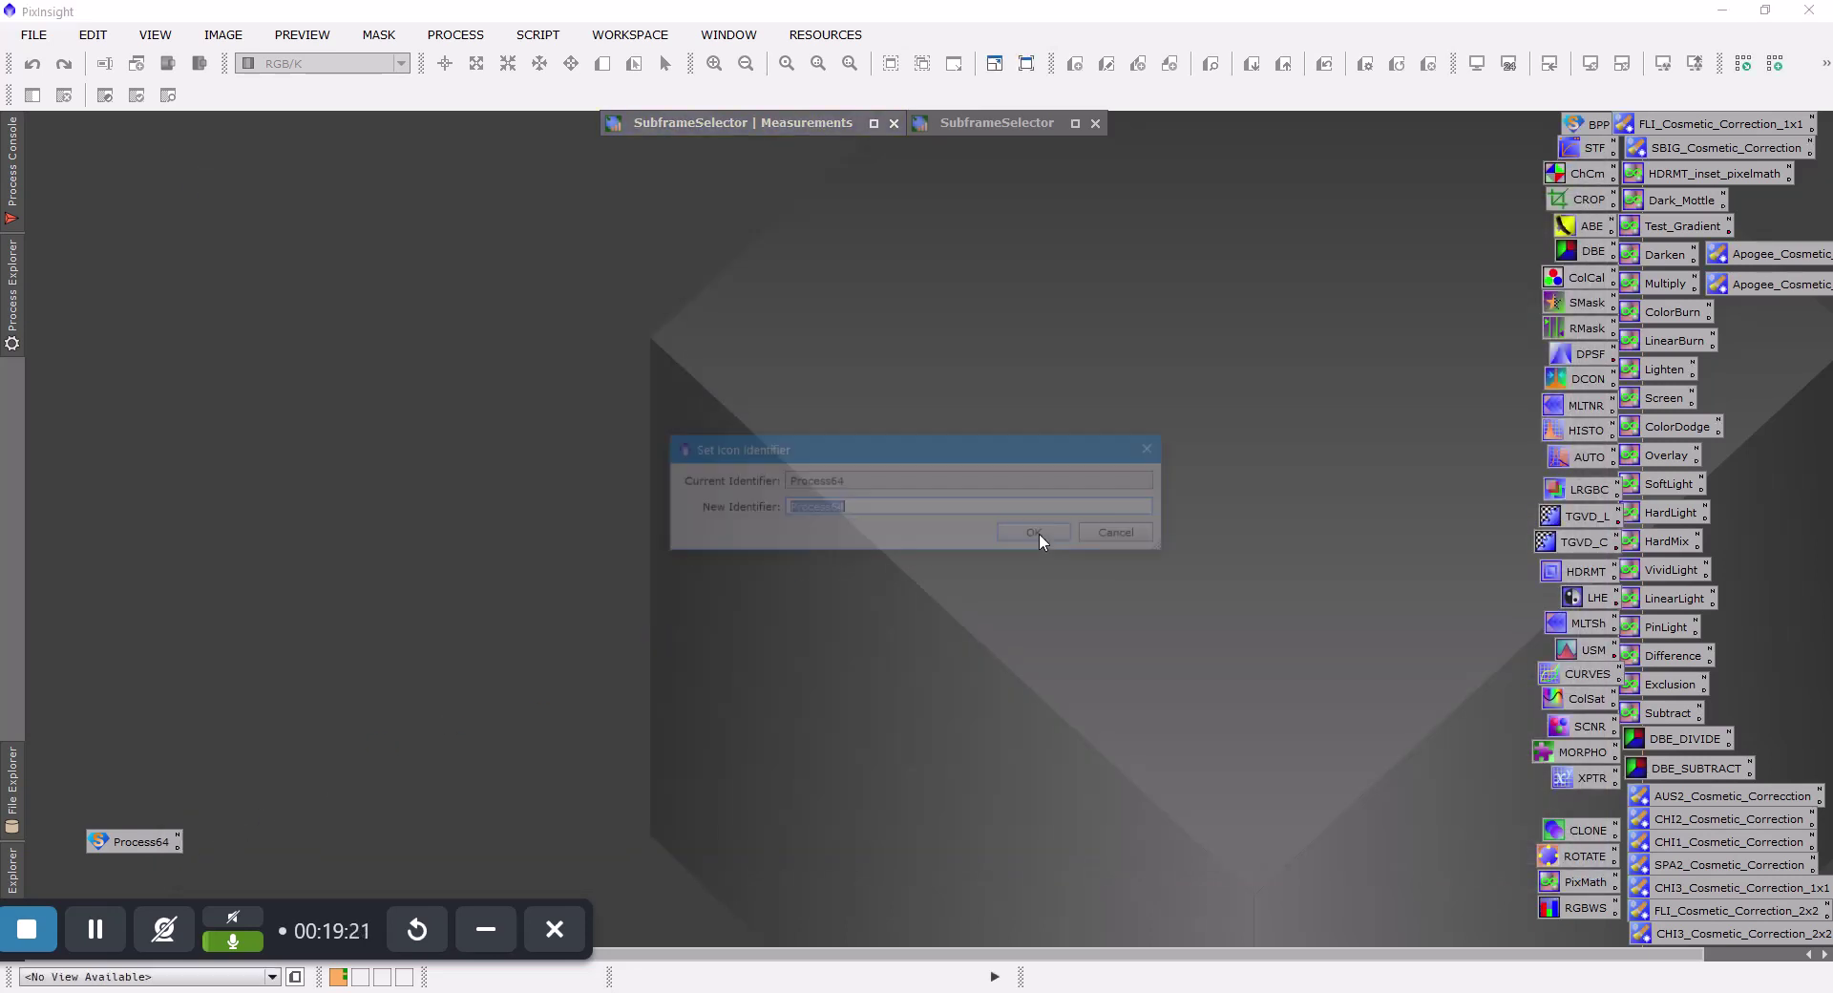
{"action": "type", "text": "WBPP"}
{"action": "left_click", "coordinate": [1039, 535]}
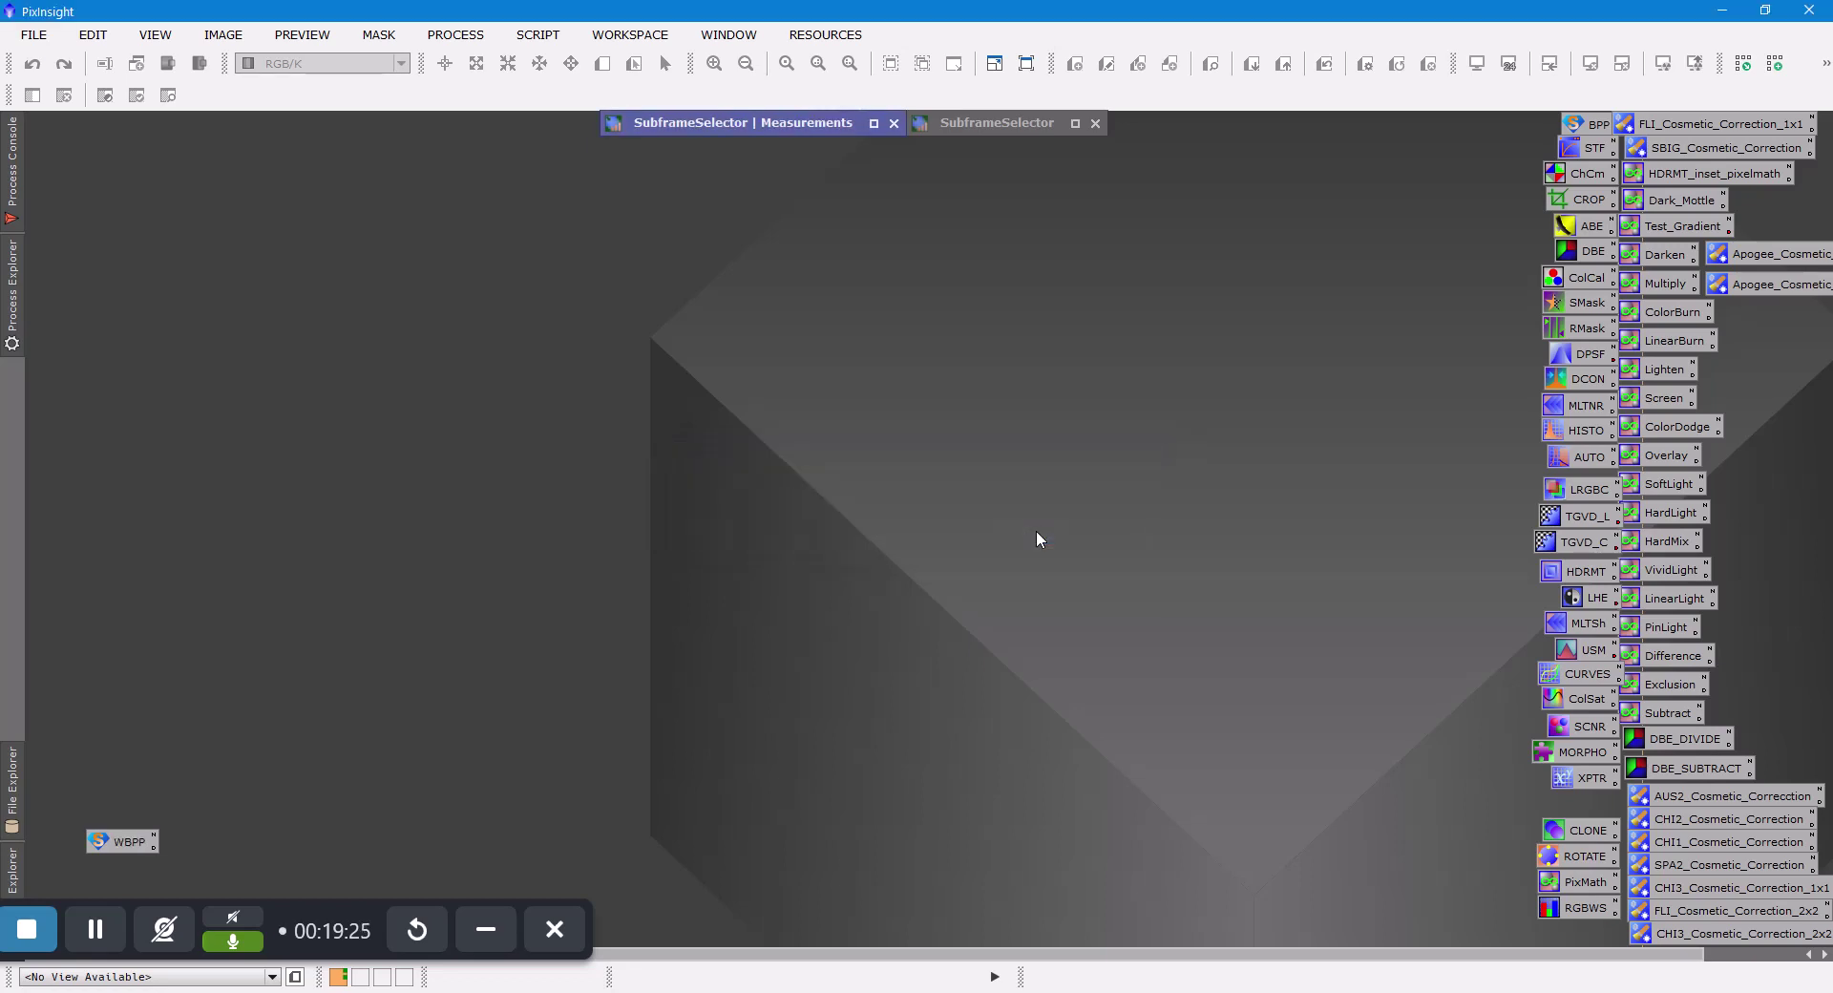
{"action": "left_click_drag", "start_coordinate": [113, 840], "coordinate": [1382, 124]}
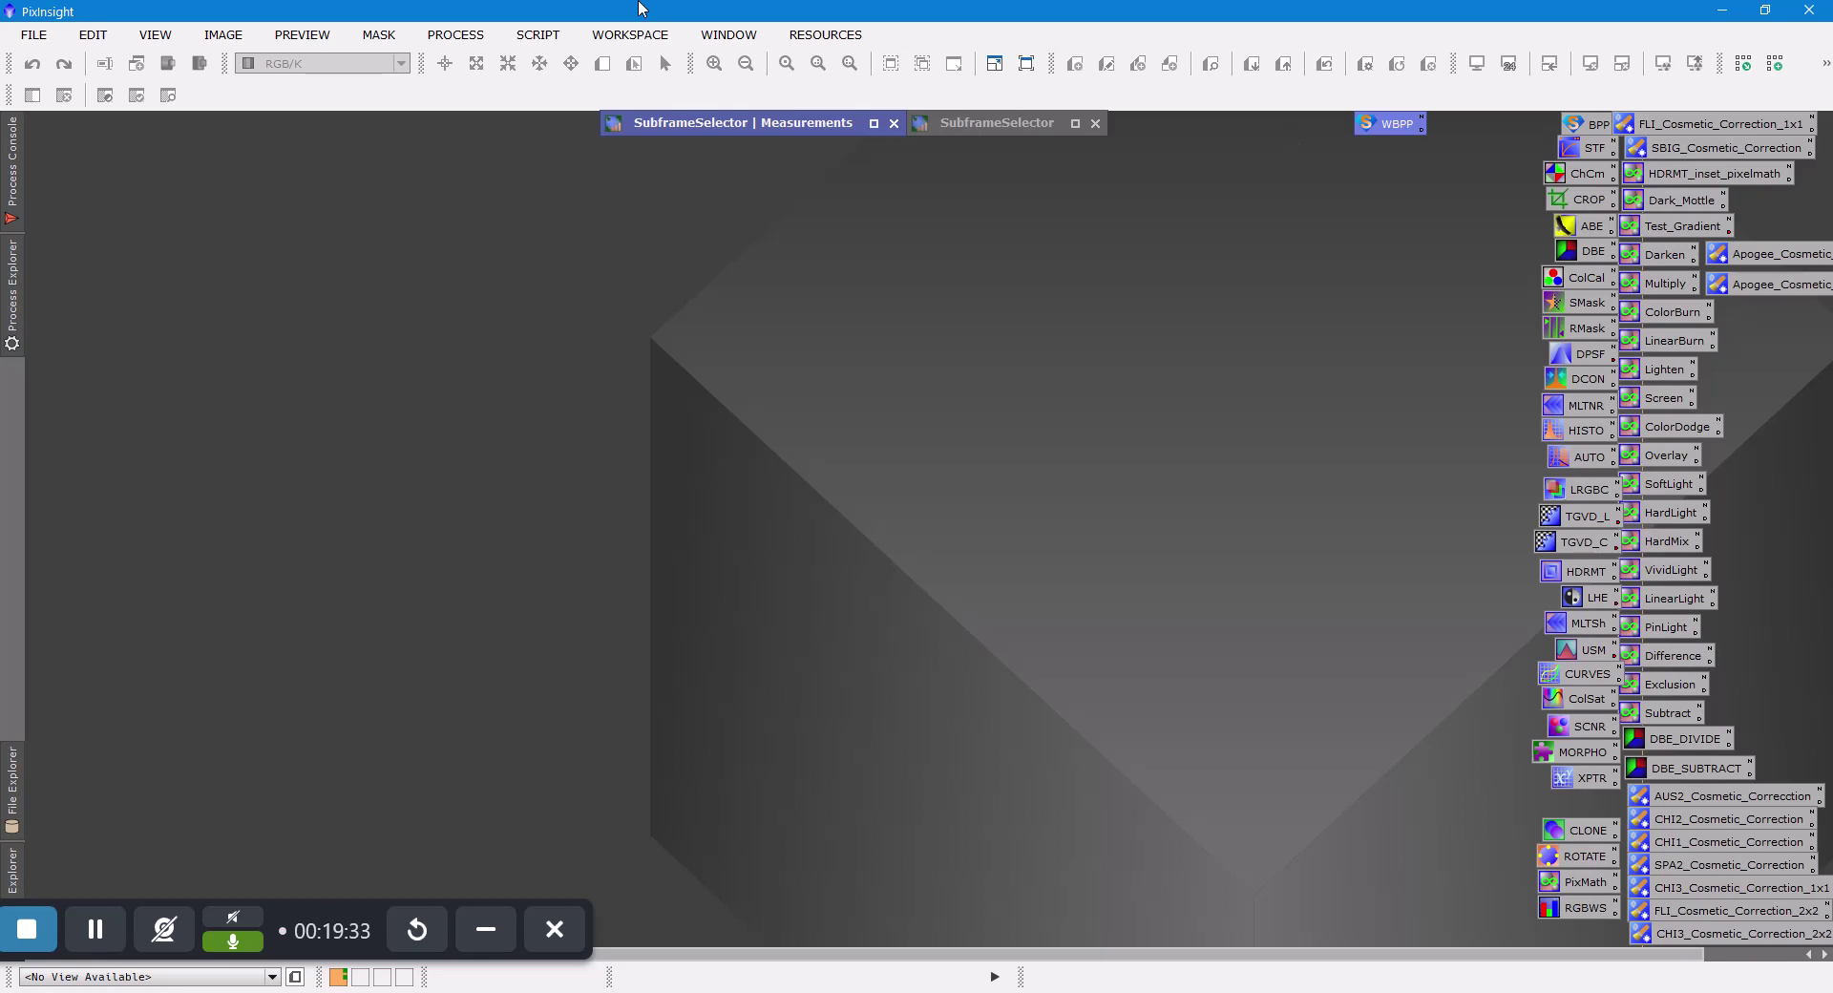
Browse the image files to M51_Flow/WBPP_Registered/calibrated and review its flat and light subfolders
{"action": "left_click", "coordinate": [39, 35]}
{"action": "left_click", "coordinate": [73, 70]}
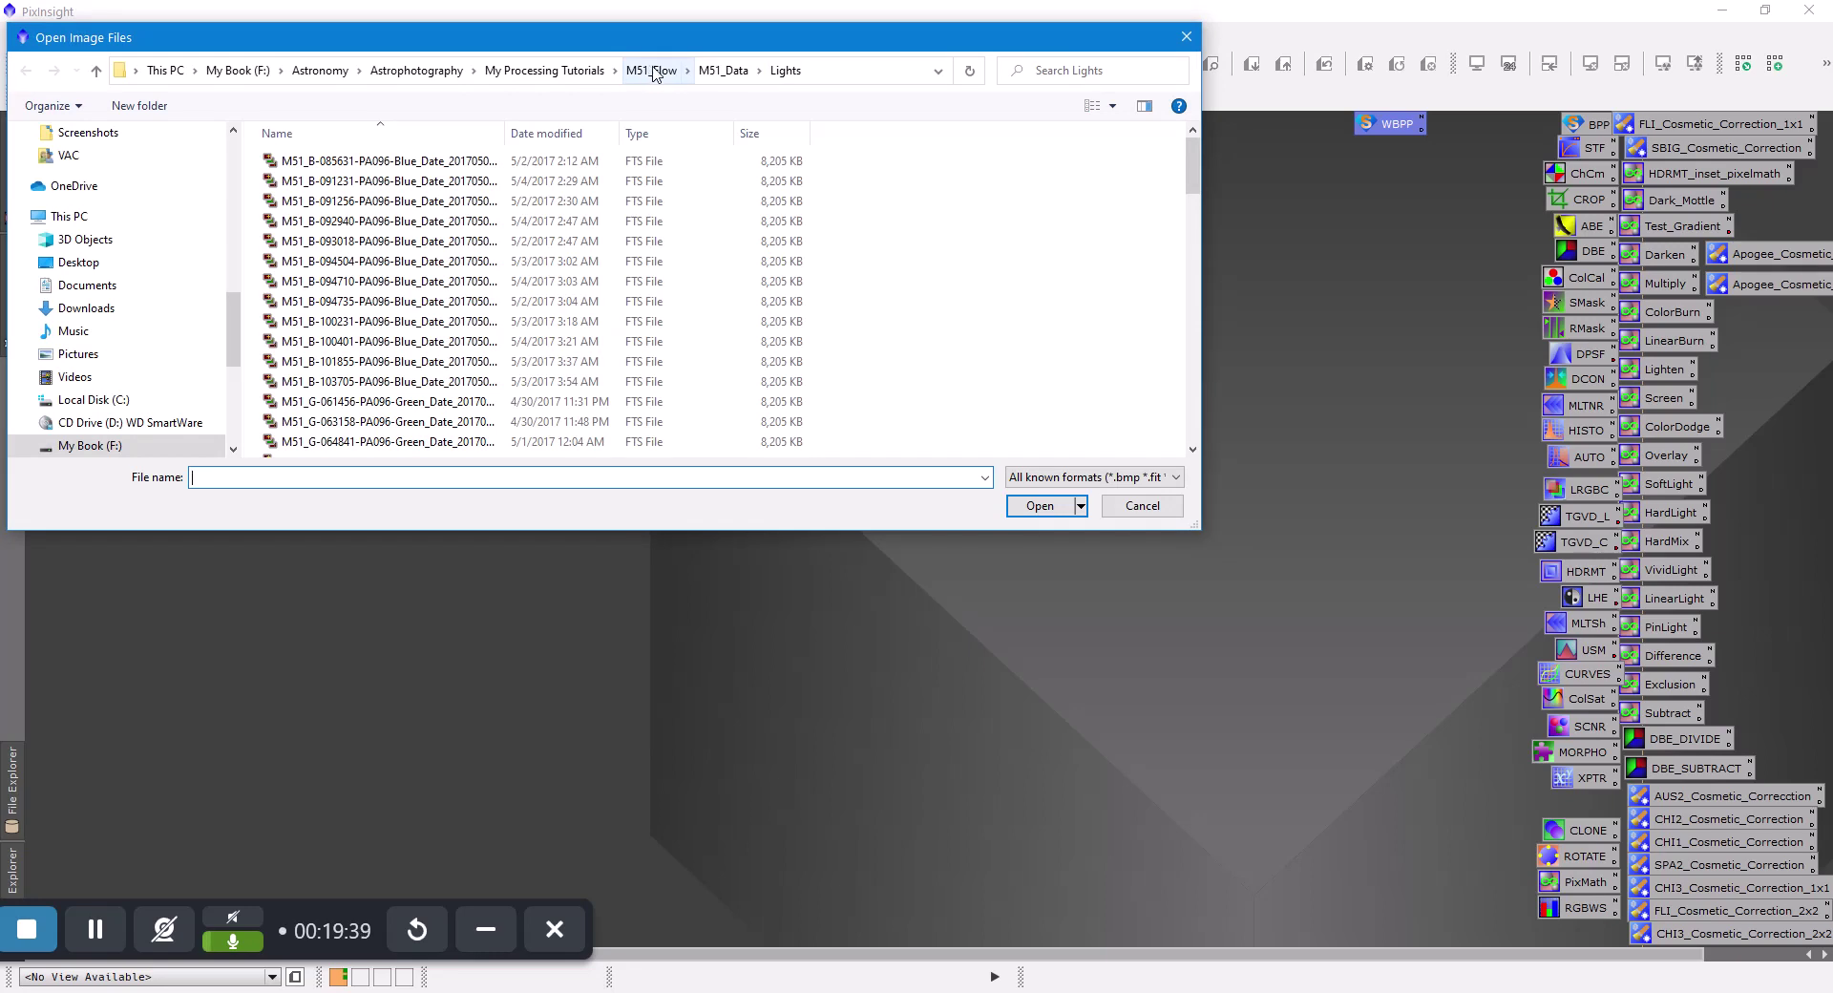
{"action": "left_click", "coordinate": [658, 73]}
{"action": "left_click", "coordinate": [338, 190]}
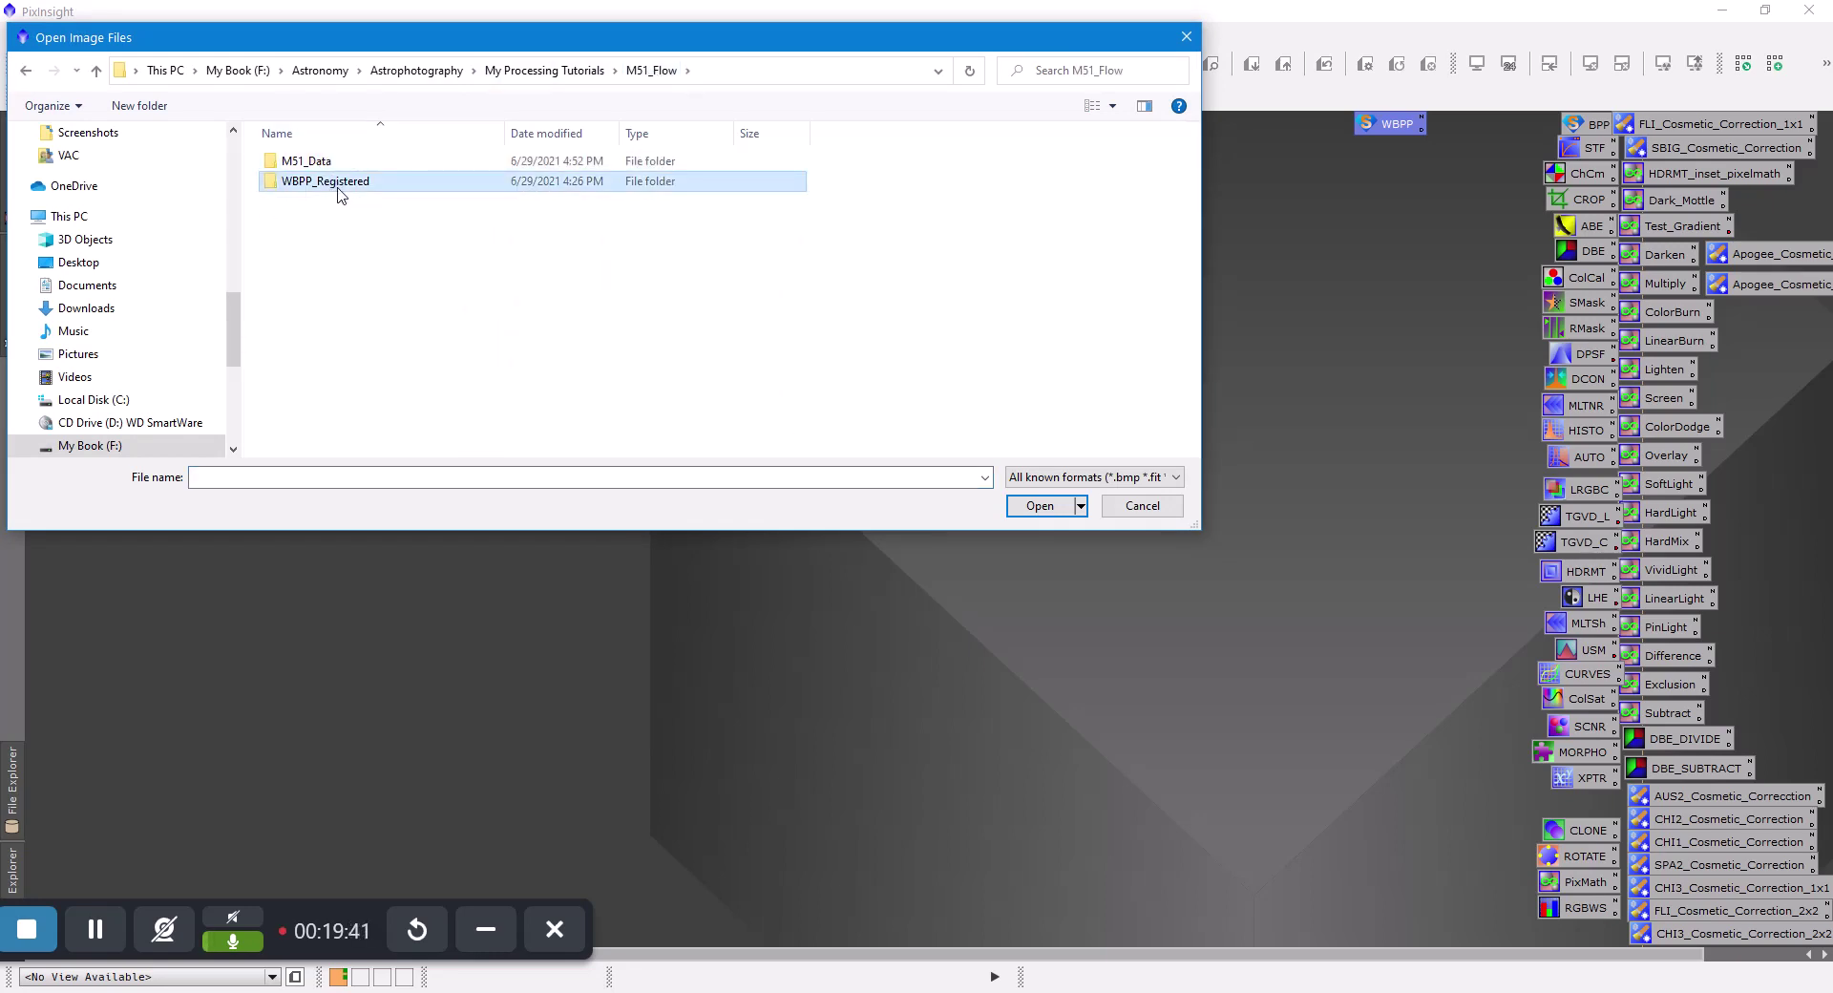
{"action": "double_click", "coordinate": [345, 188]}
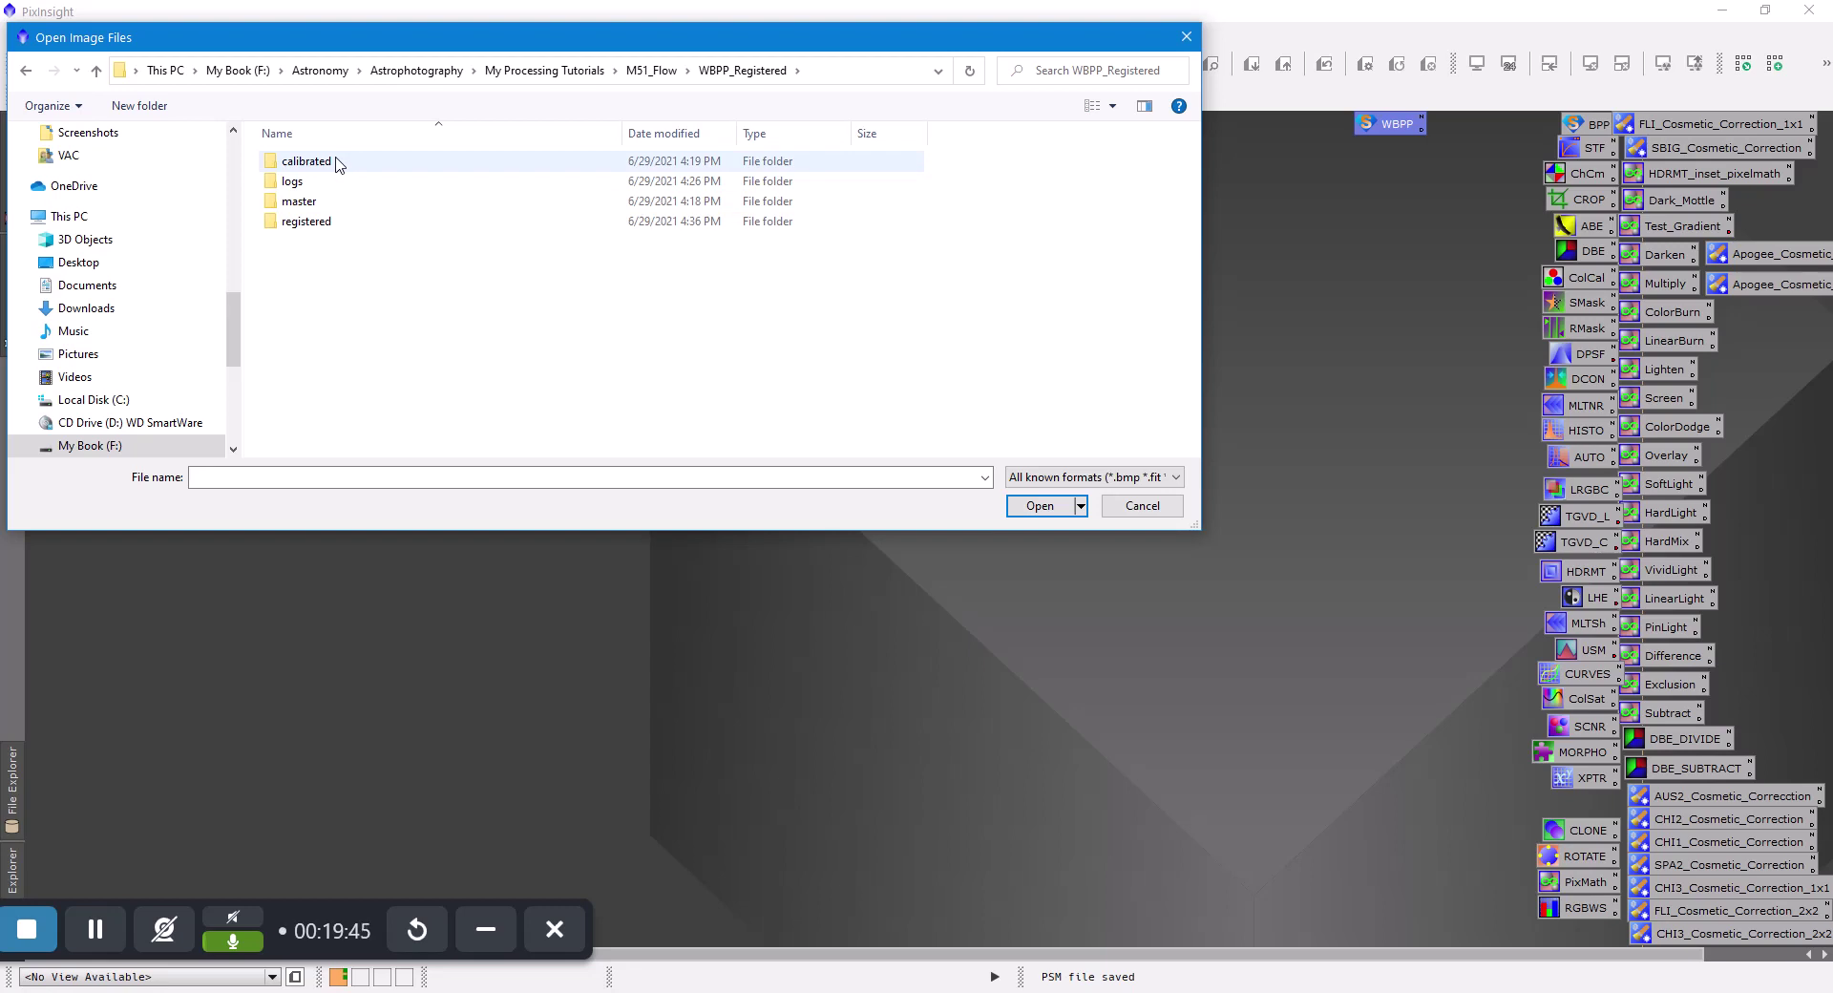
{"action": "left_click", "coordinate": [337, 164]}
{"action": "double_click", "coordinate": [339, 164]}
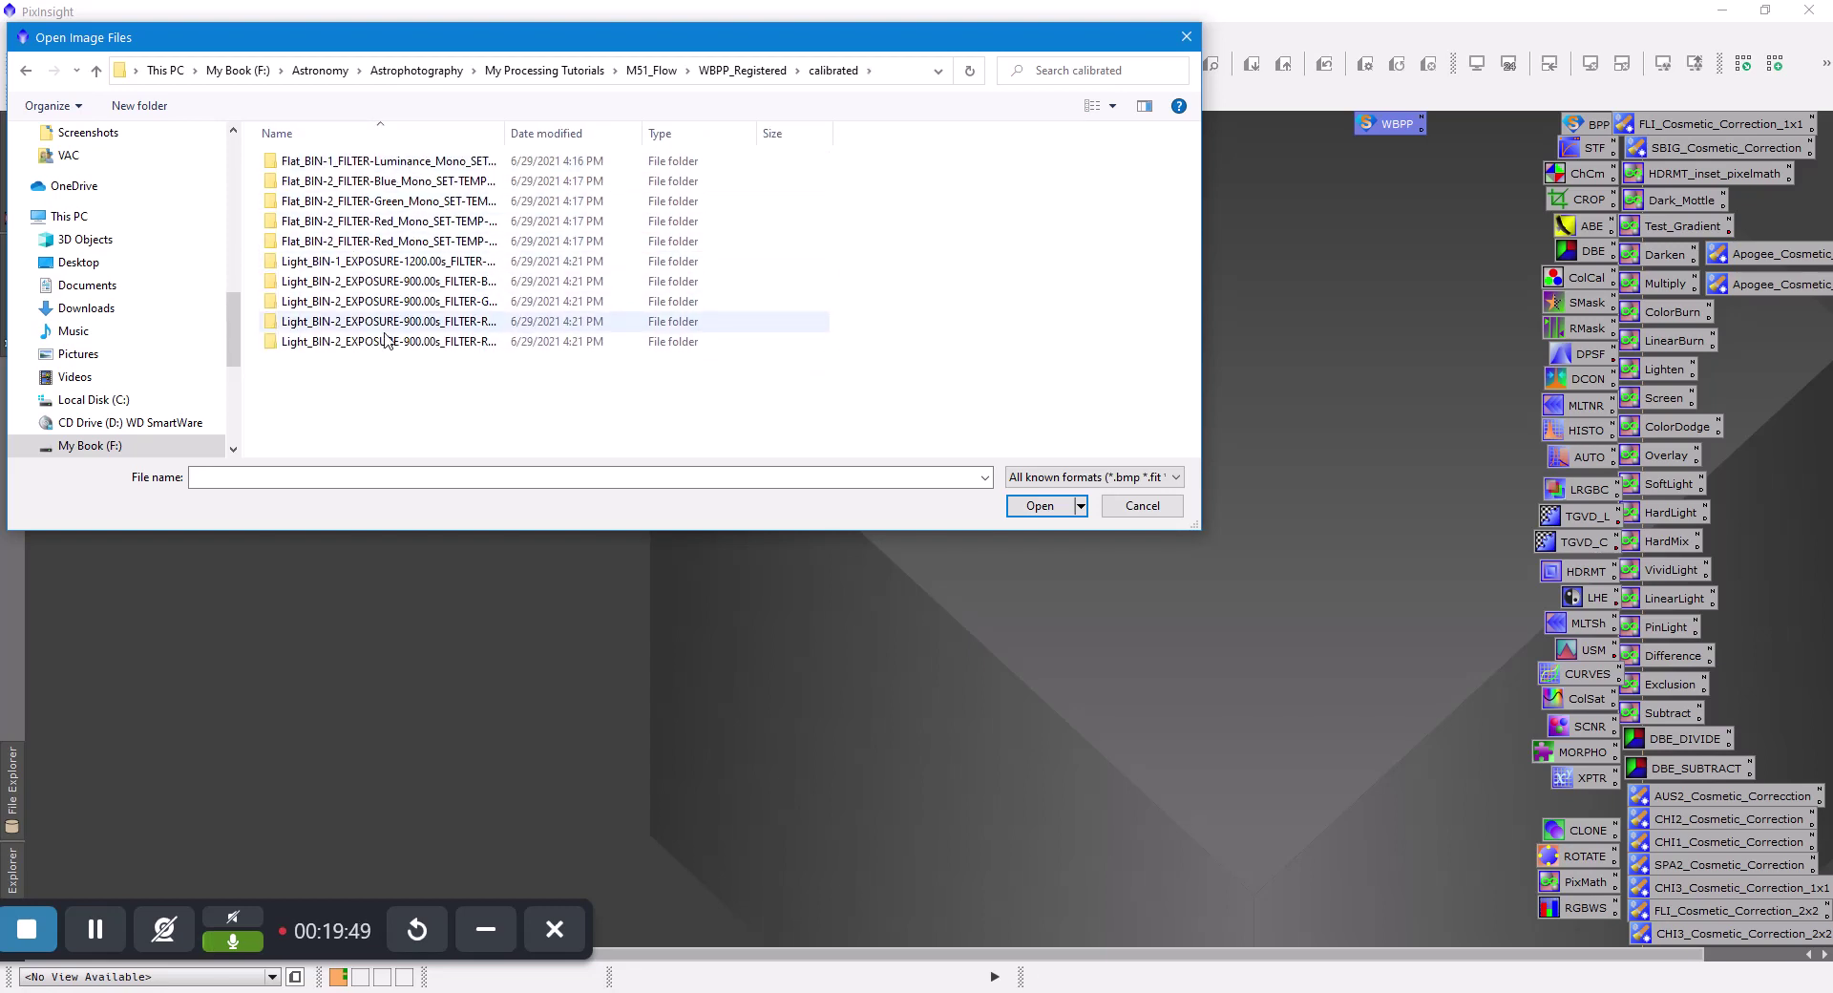
Review the registered folder and the full file names in Light_BIN-1_EXPOSURE-1200.00s_FILTER-Luminance_Mono without opening any file
{"action": "left_click", "coordinate": [737, 74]}
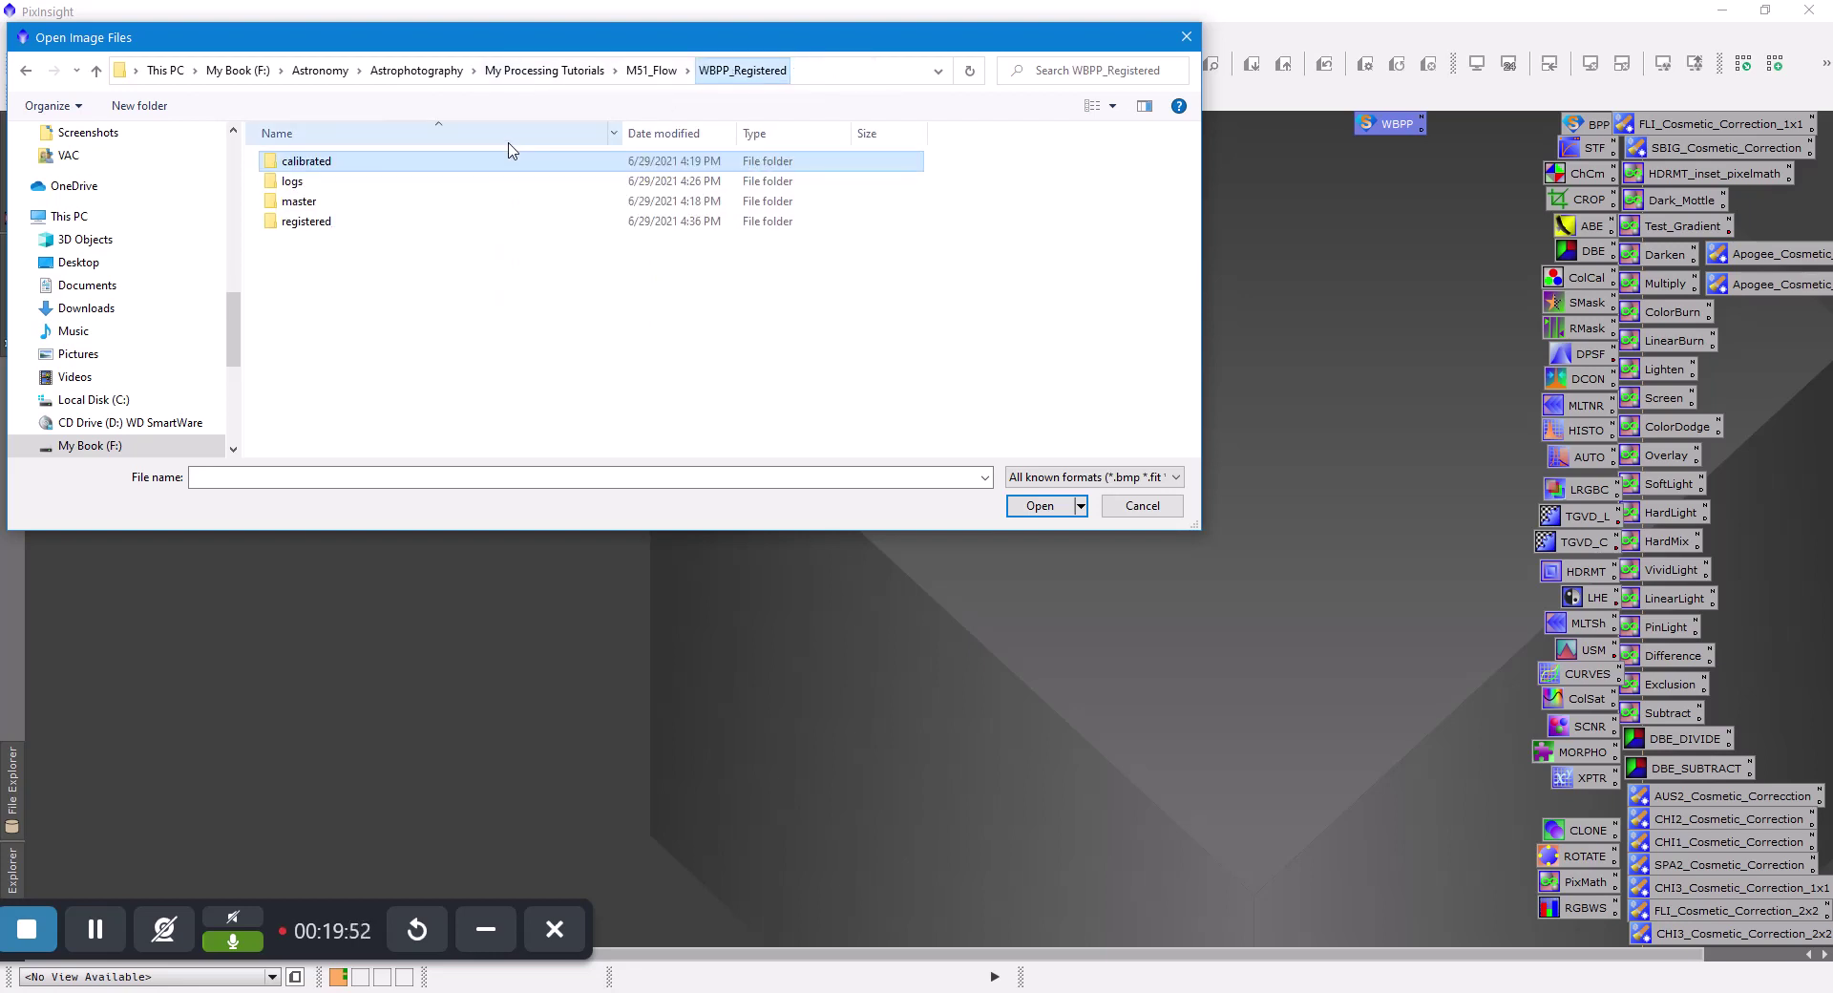
{"action": "double_click", "coordinate": [330, 227]}
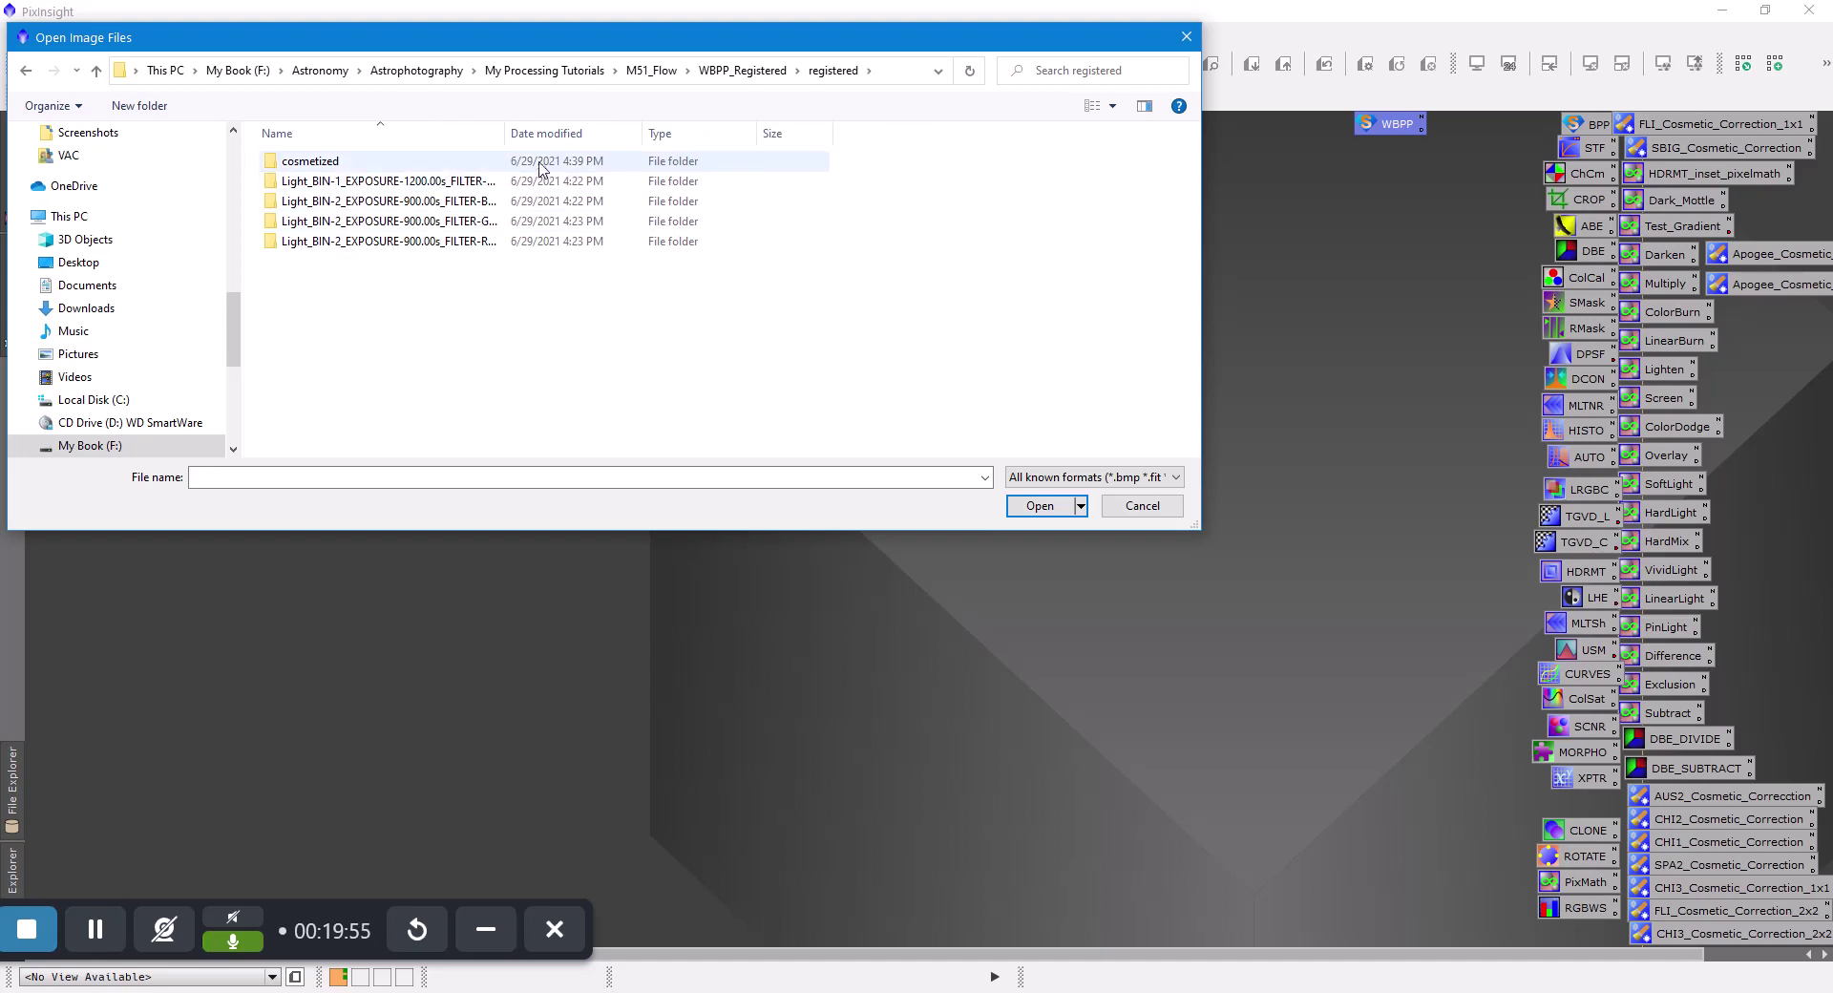
{"action": "left_click_drag", "start_coordinate": [505, 134], "coordinate": [770, 170]}
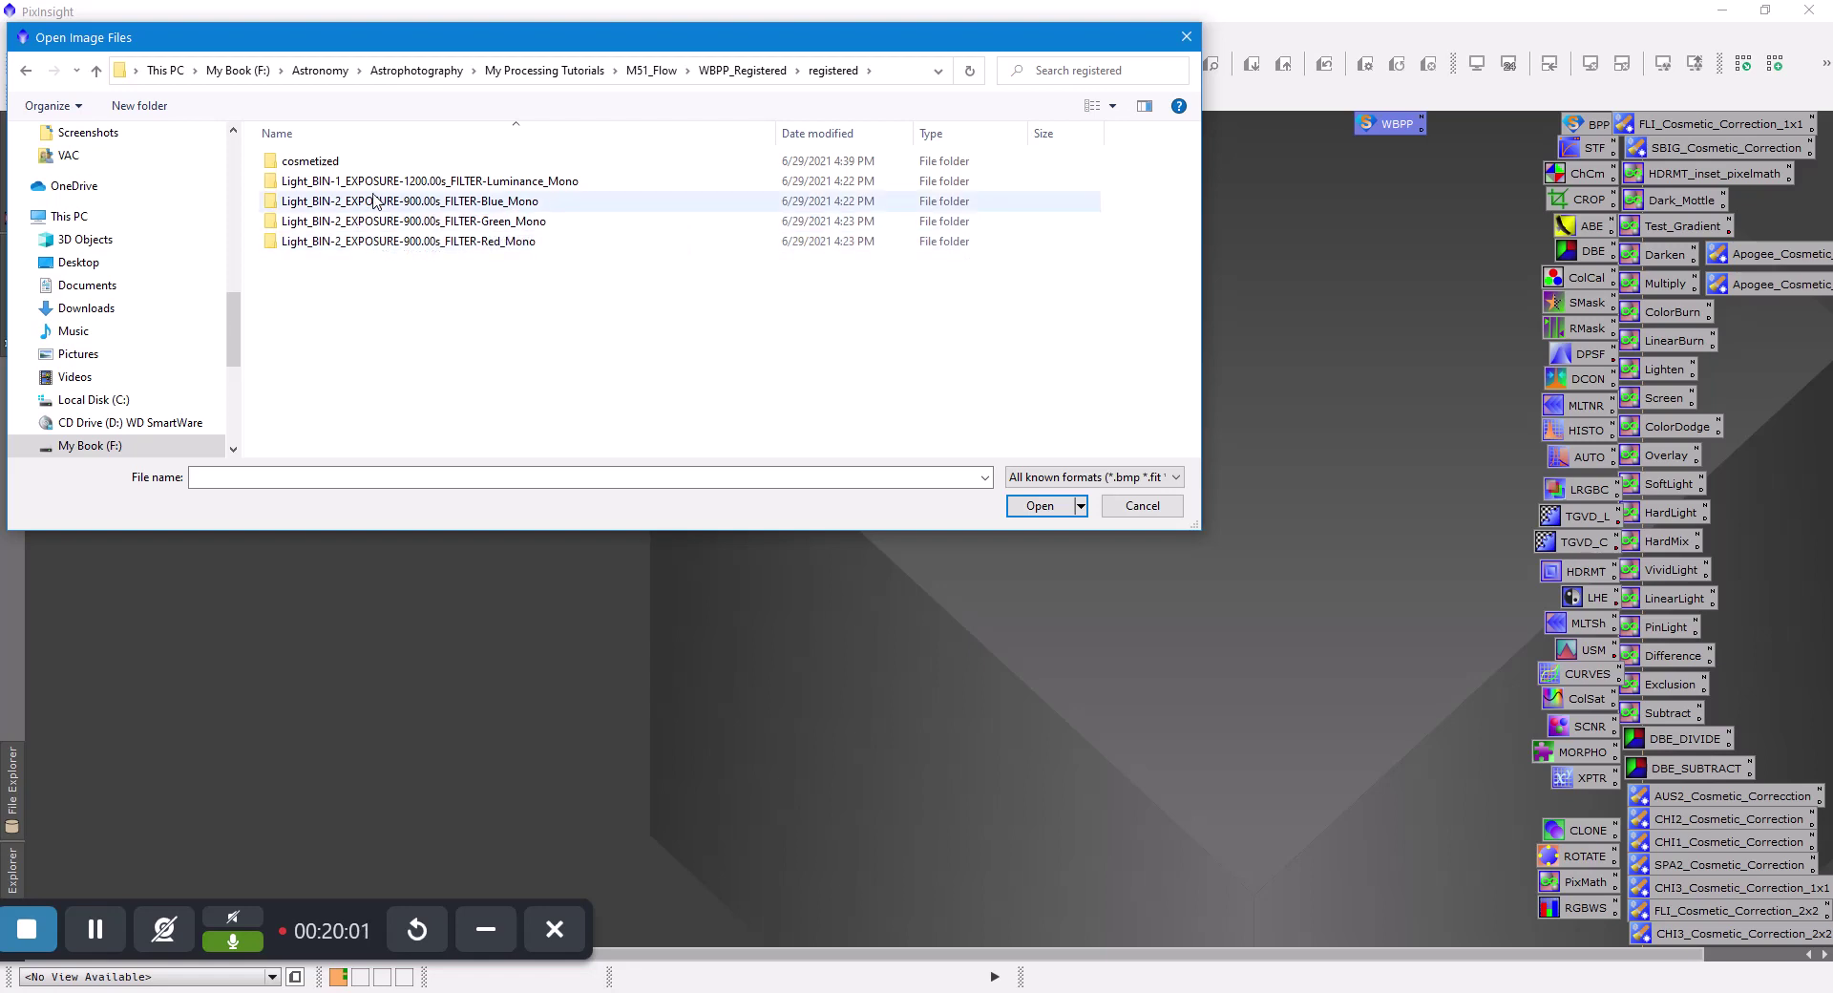
{"action": "left_click", "coordinate": [435, 188]}
{"action": "double_click", "coordinate": [434, 186]}
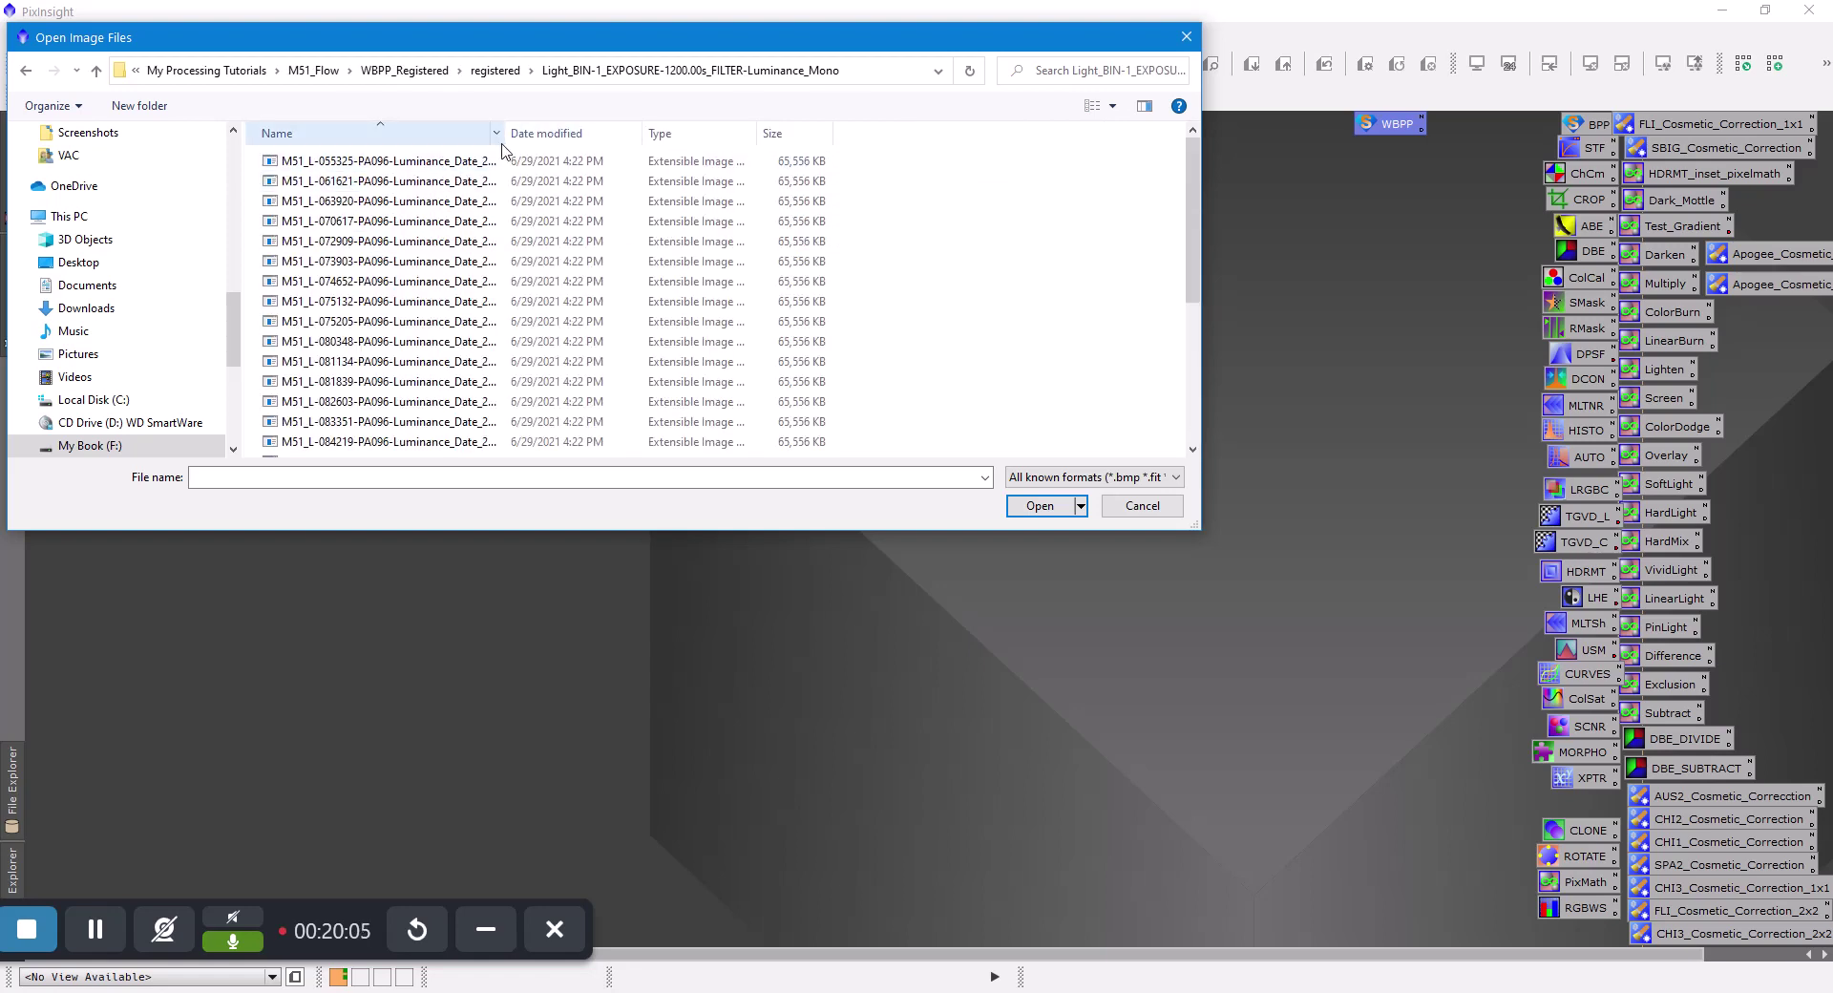
{"action": "left_click_drag", "start_coordinate": [507, 136], "coordinate": [772, 138]}
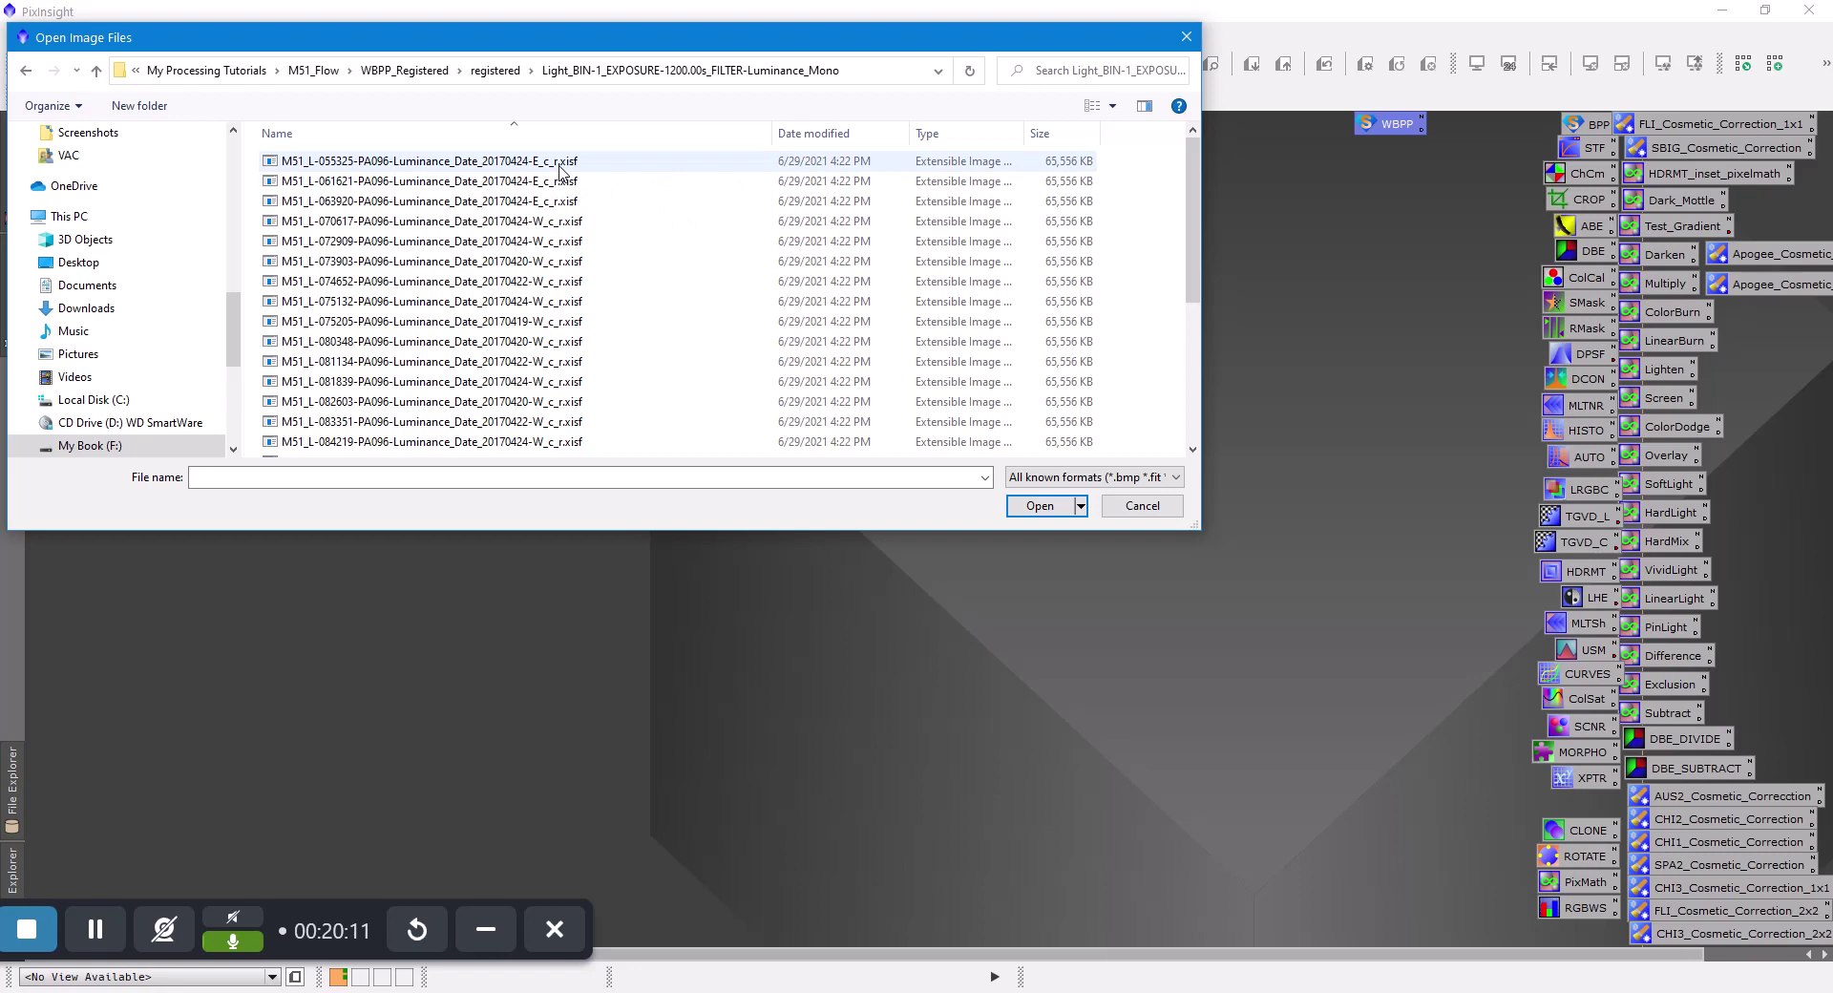
{"action": "left_click", "coordinate": [1142, 506]}
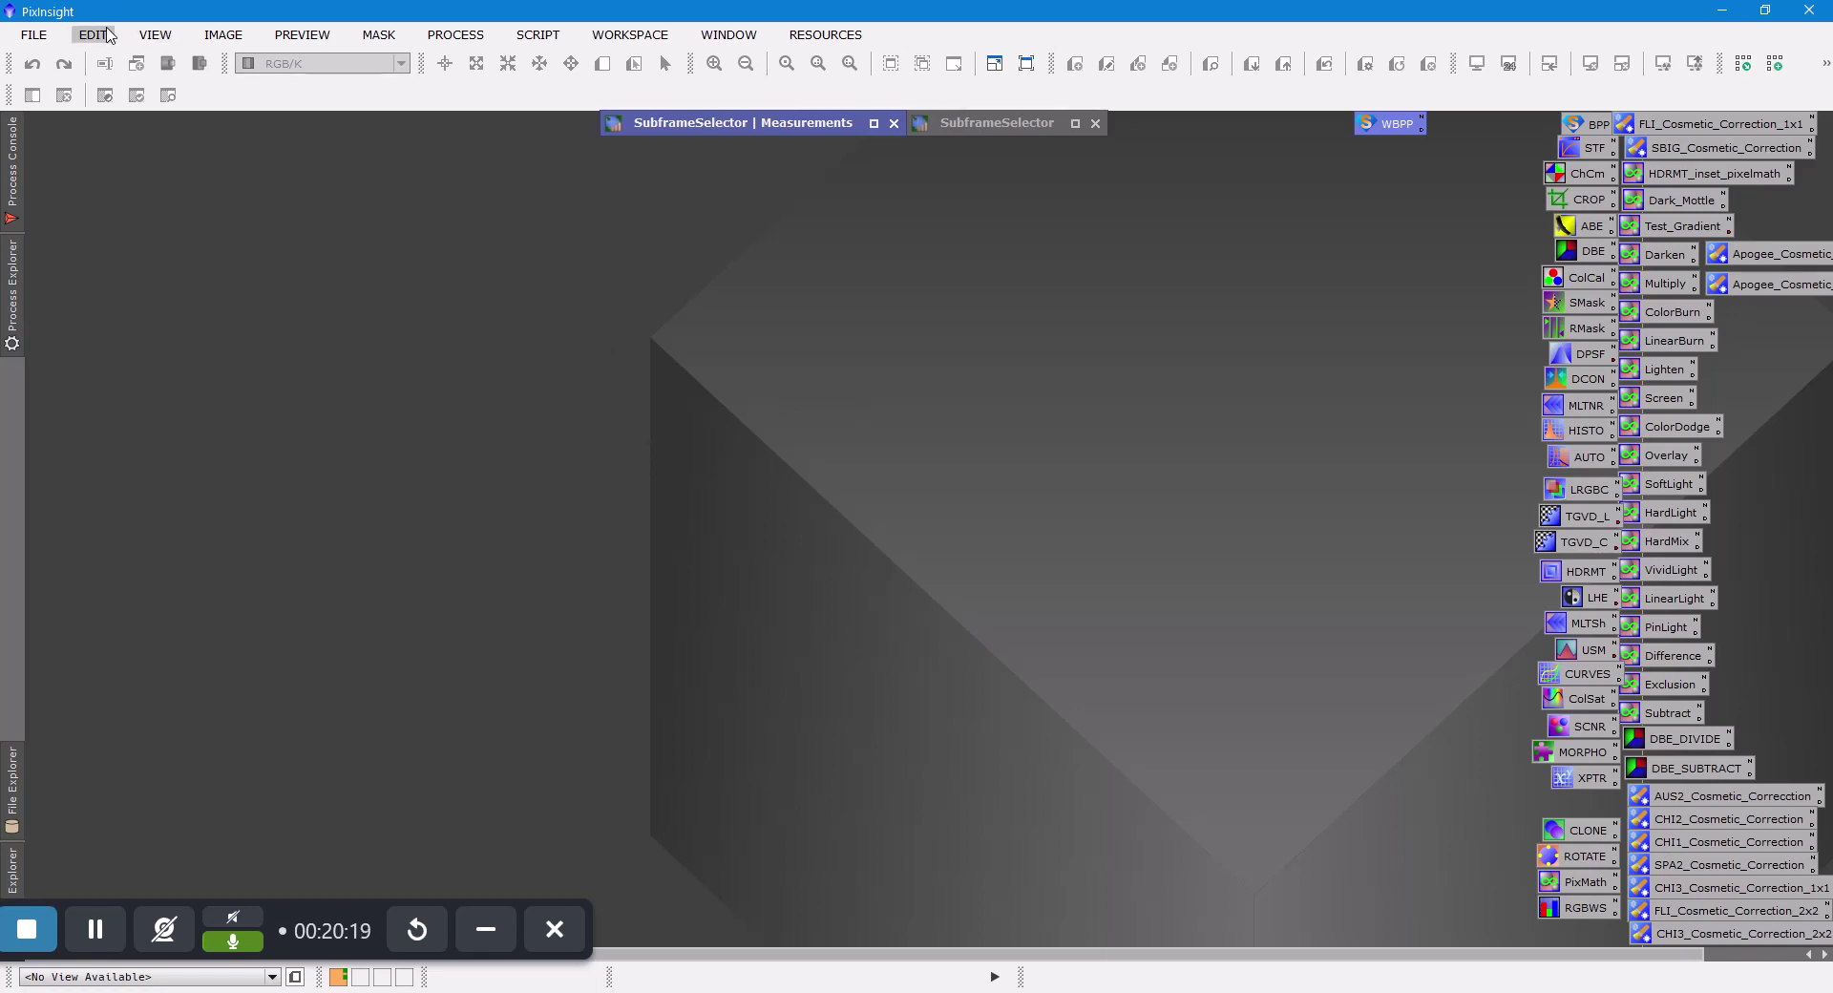
Open the raw Luminance frame M51_L-073903-PA096-Luminance_Date_20170420-W from the M51_Flow/M51_Data/Lights folder
{"action": "left_click", "coordinate": [34, 36]}
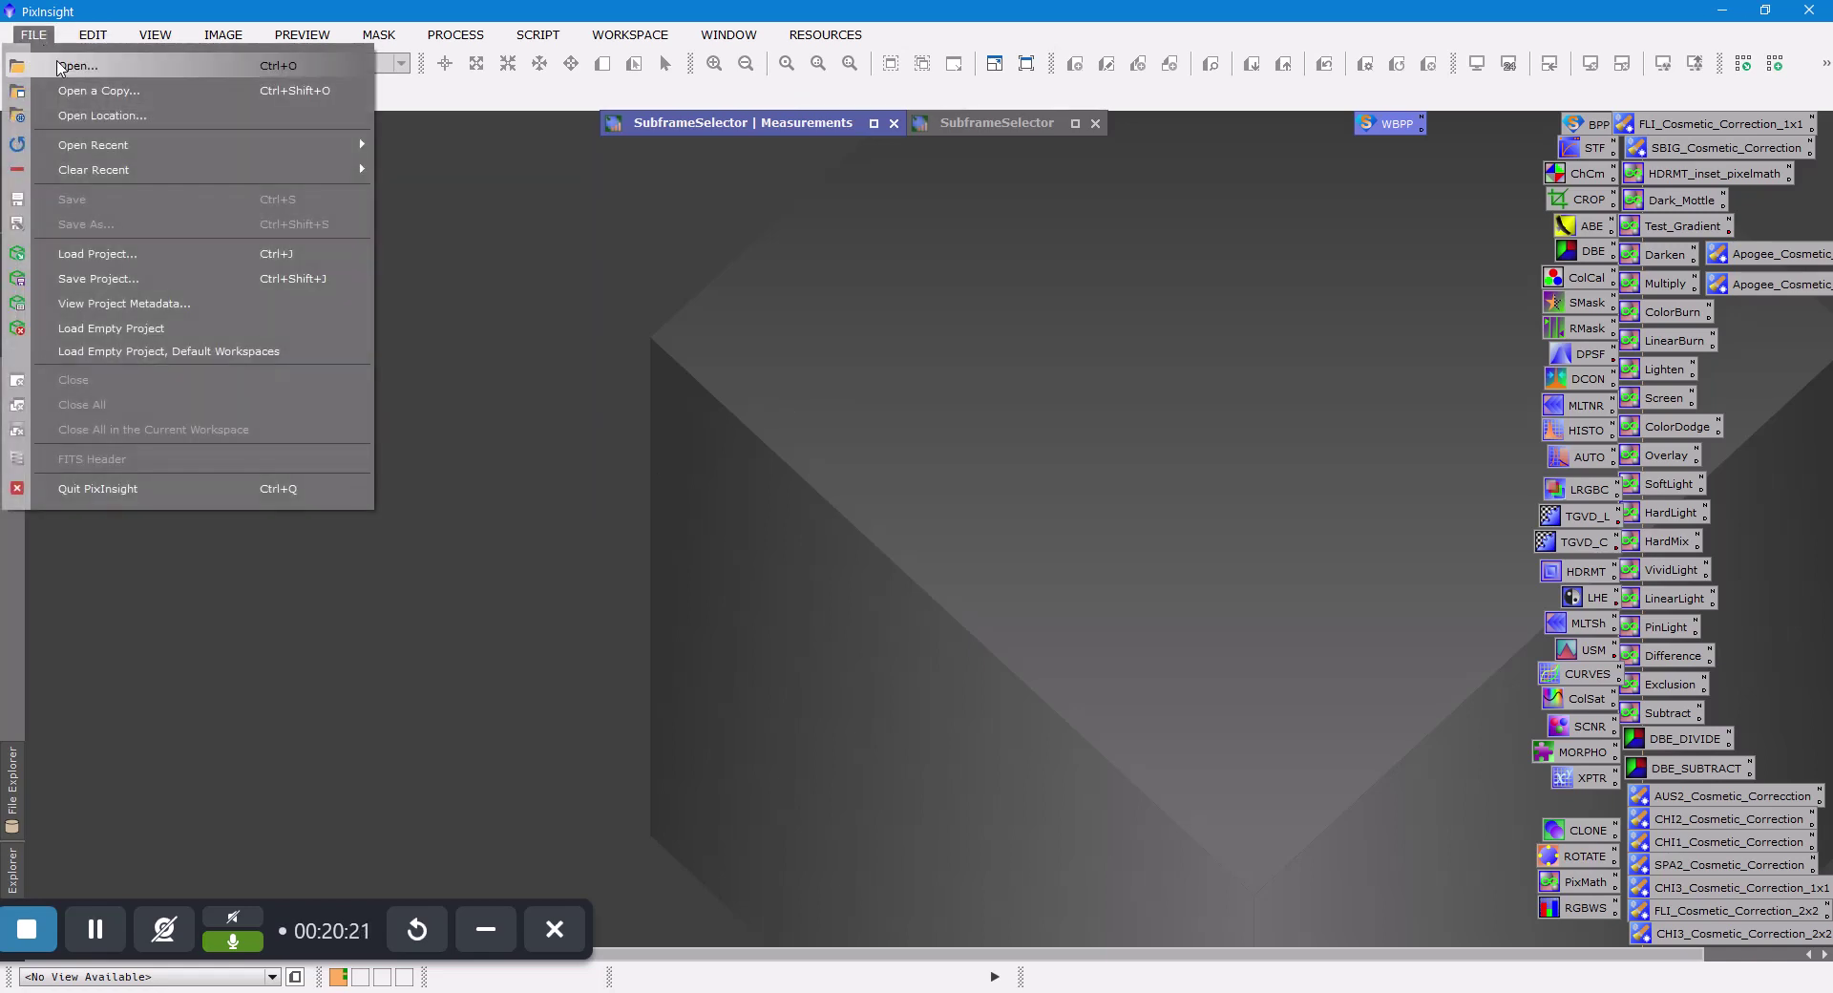
{"action": "left_click", "coordinate": [76, 65]}
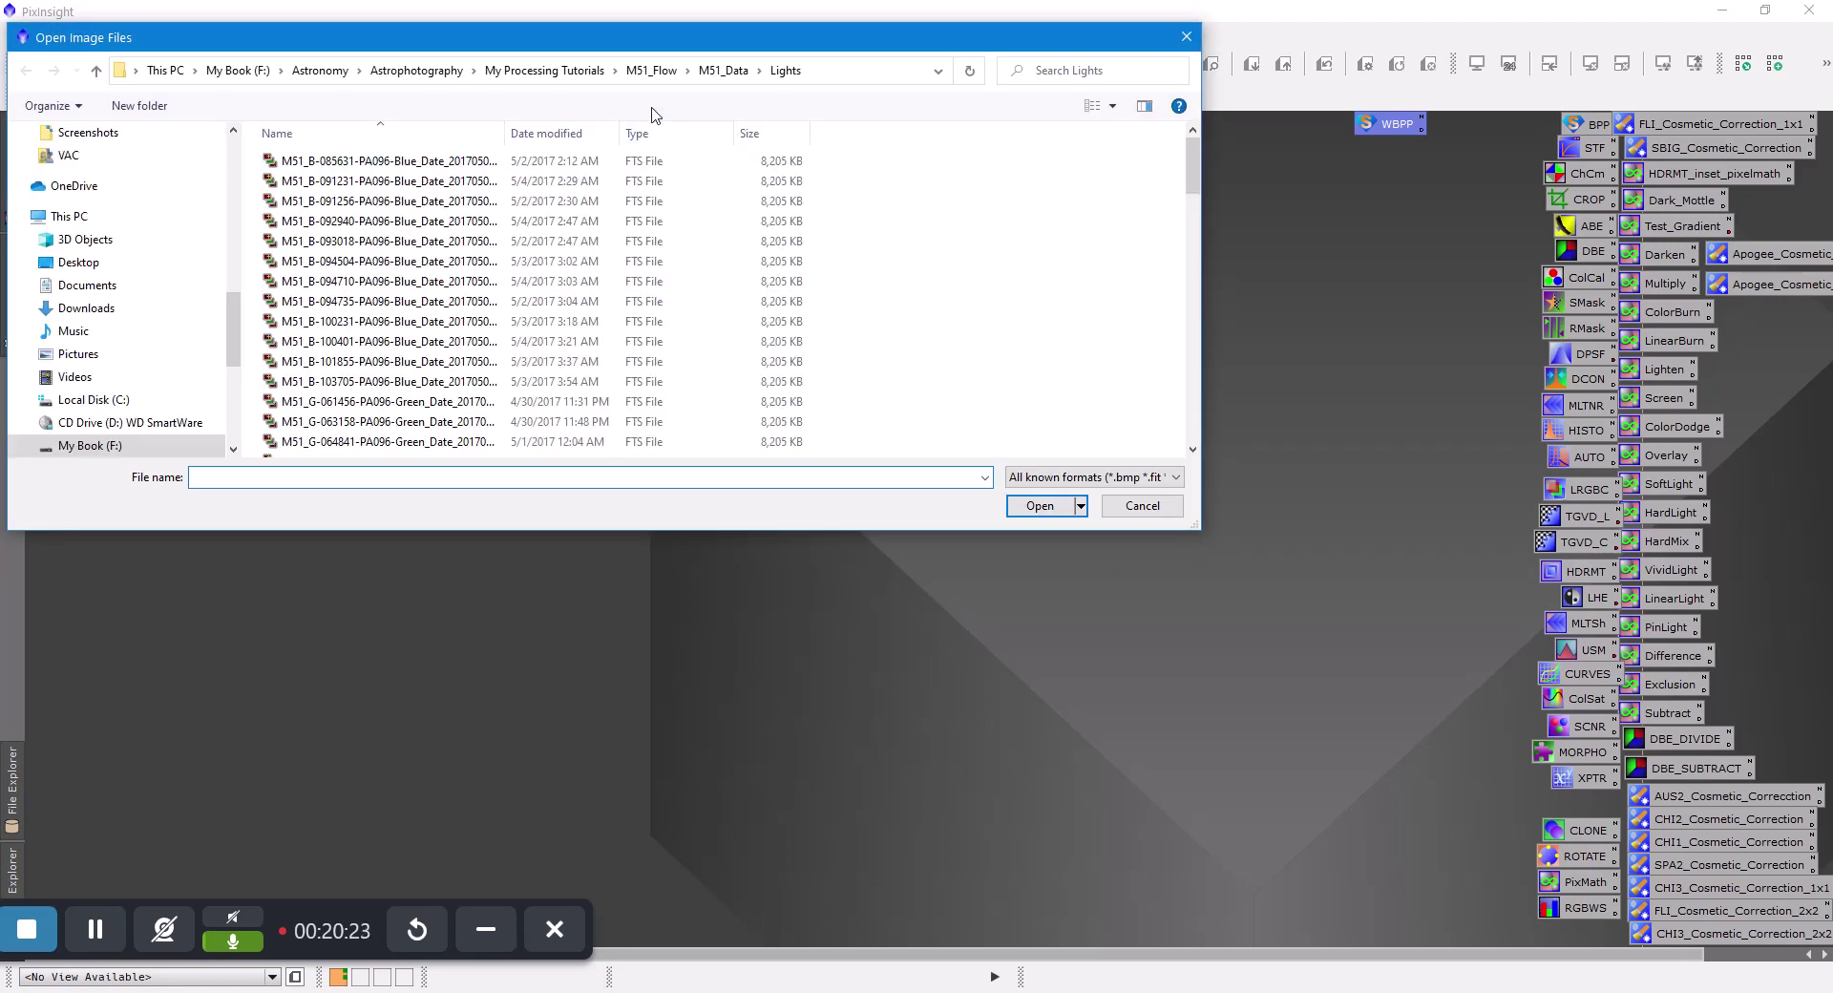
{"action": "left_click", "coordinate": [638, 74]}
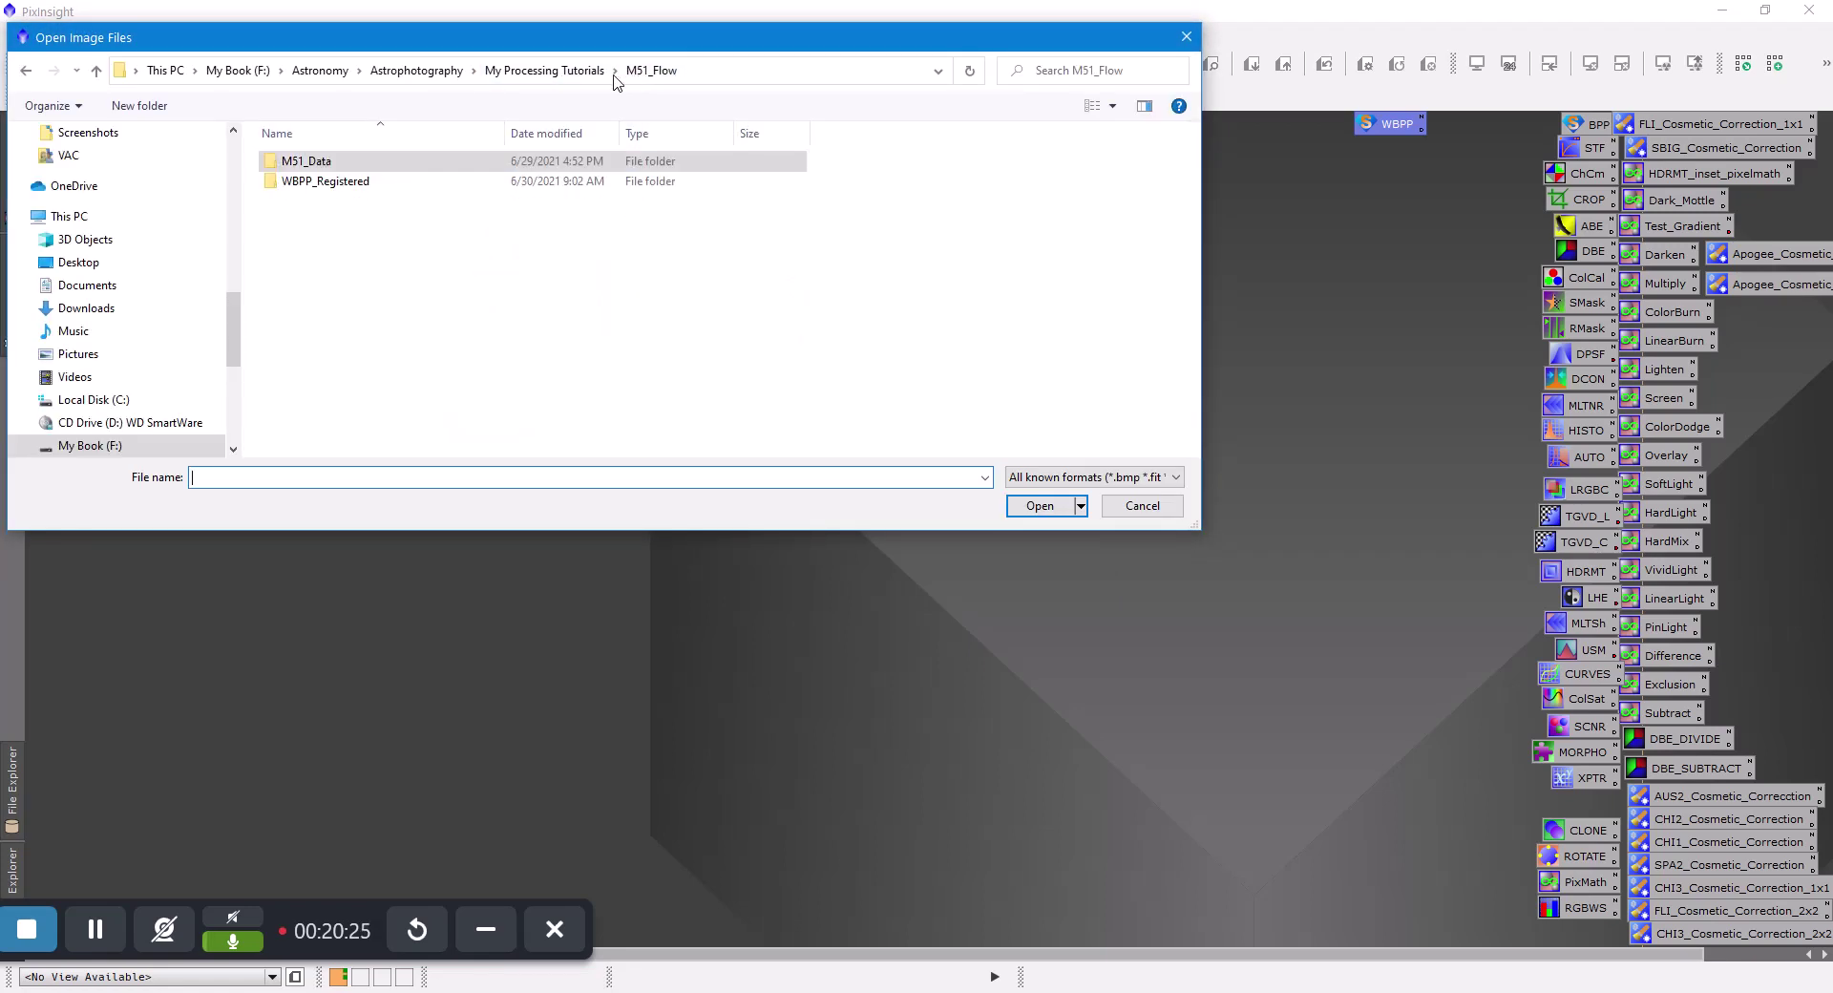
{"action": "double_click", "coordinate": [361, 163]}
{"action": "double_click", "coordinate": [327, 222]}
{"action": "scroll", "coordinate": [351, 329], "scroll_direction": "down", "scroll_amount": 10}
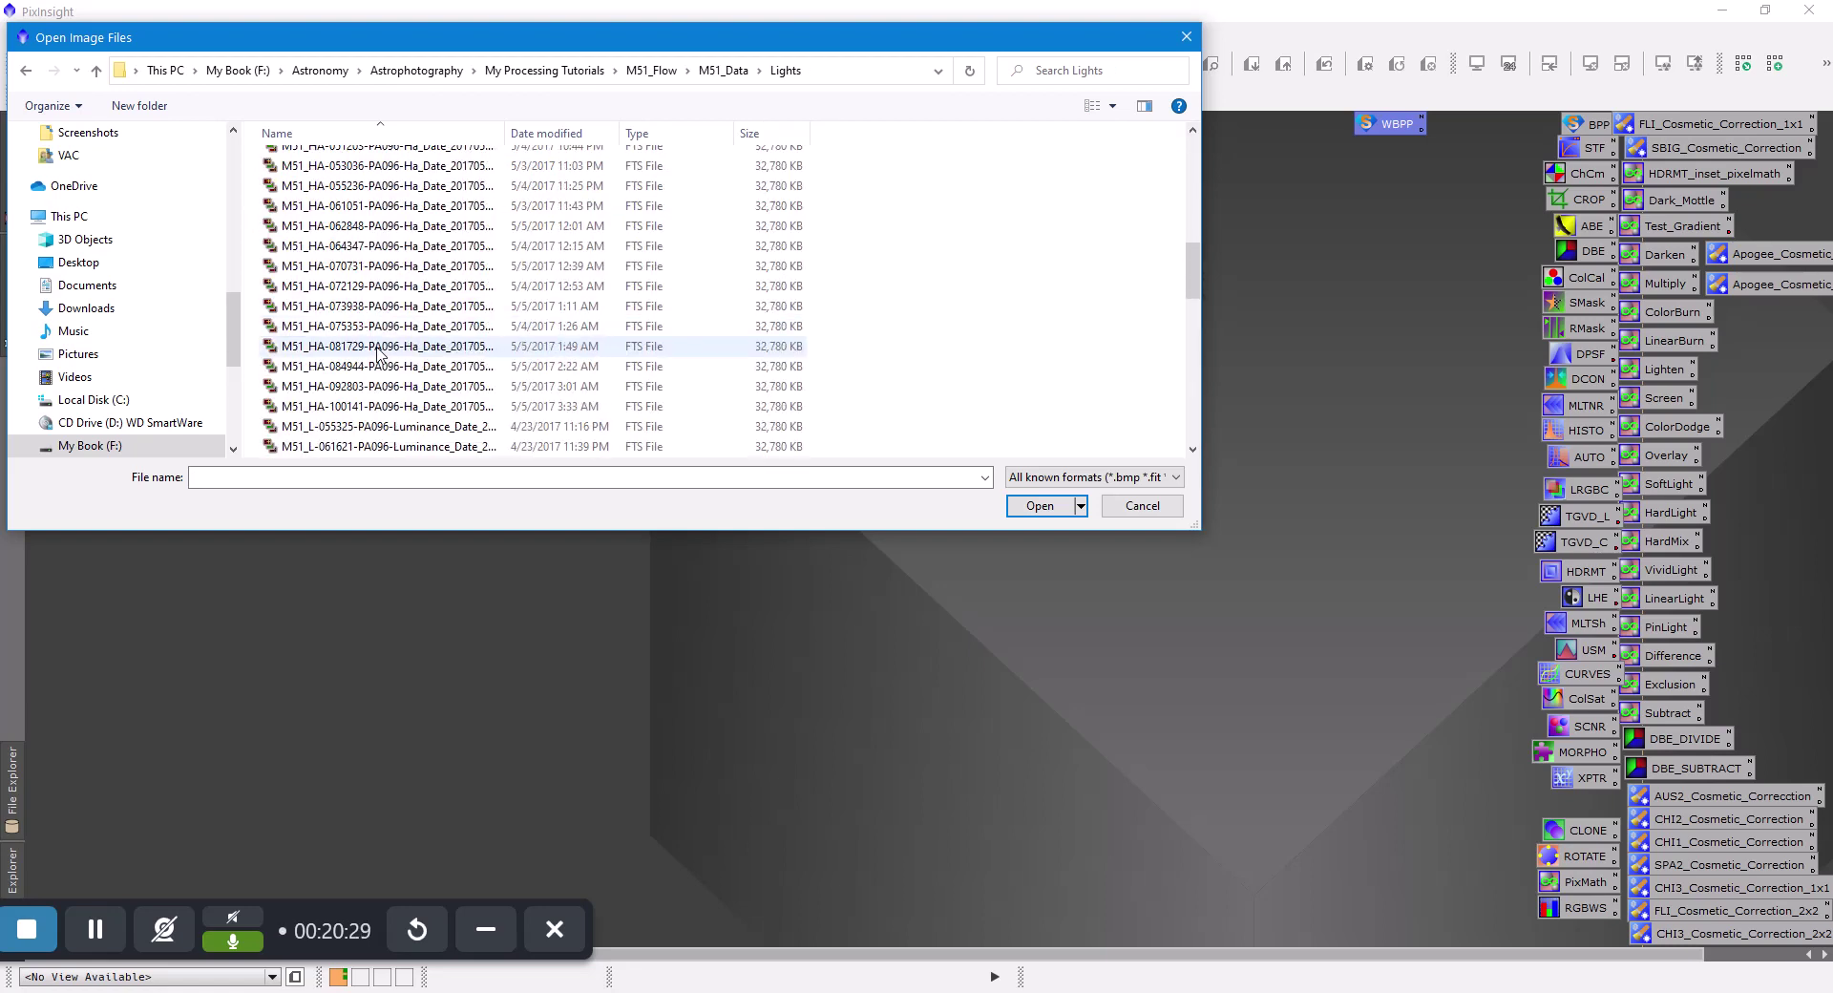
{"action": "double_click", "coordinate": [374, 344]}
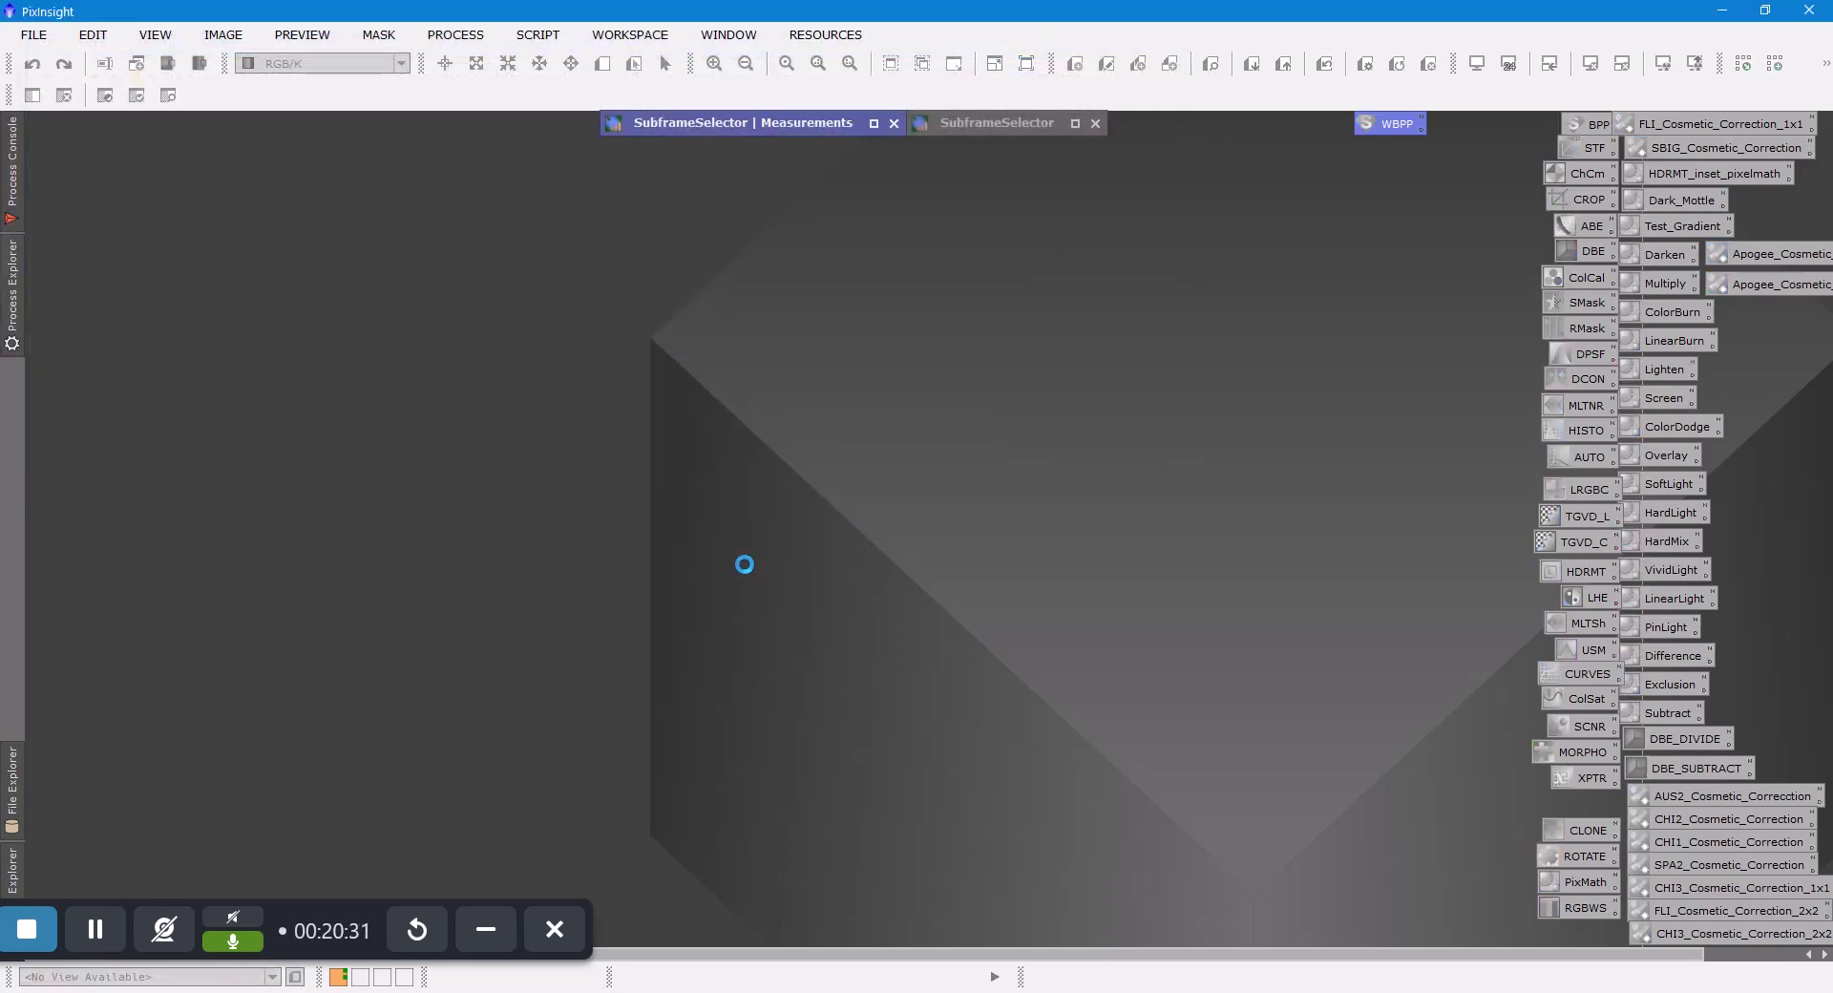
Auto-stretch the raw Luminance frame's display and examine the galaxy and background at 2:1 before closing the image
{"action": "key", "text": "ctrl+a"}
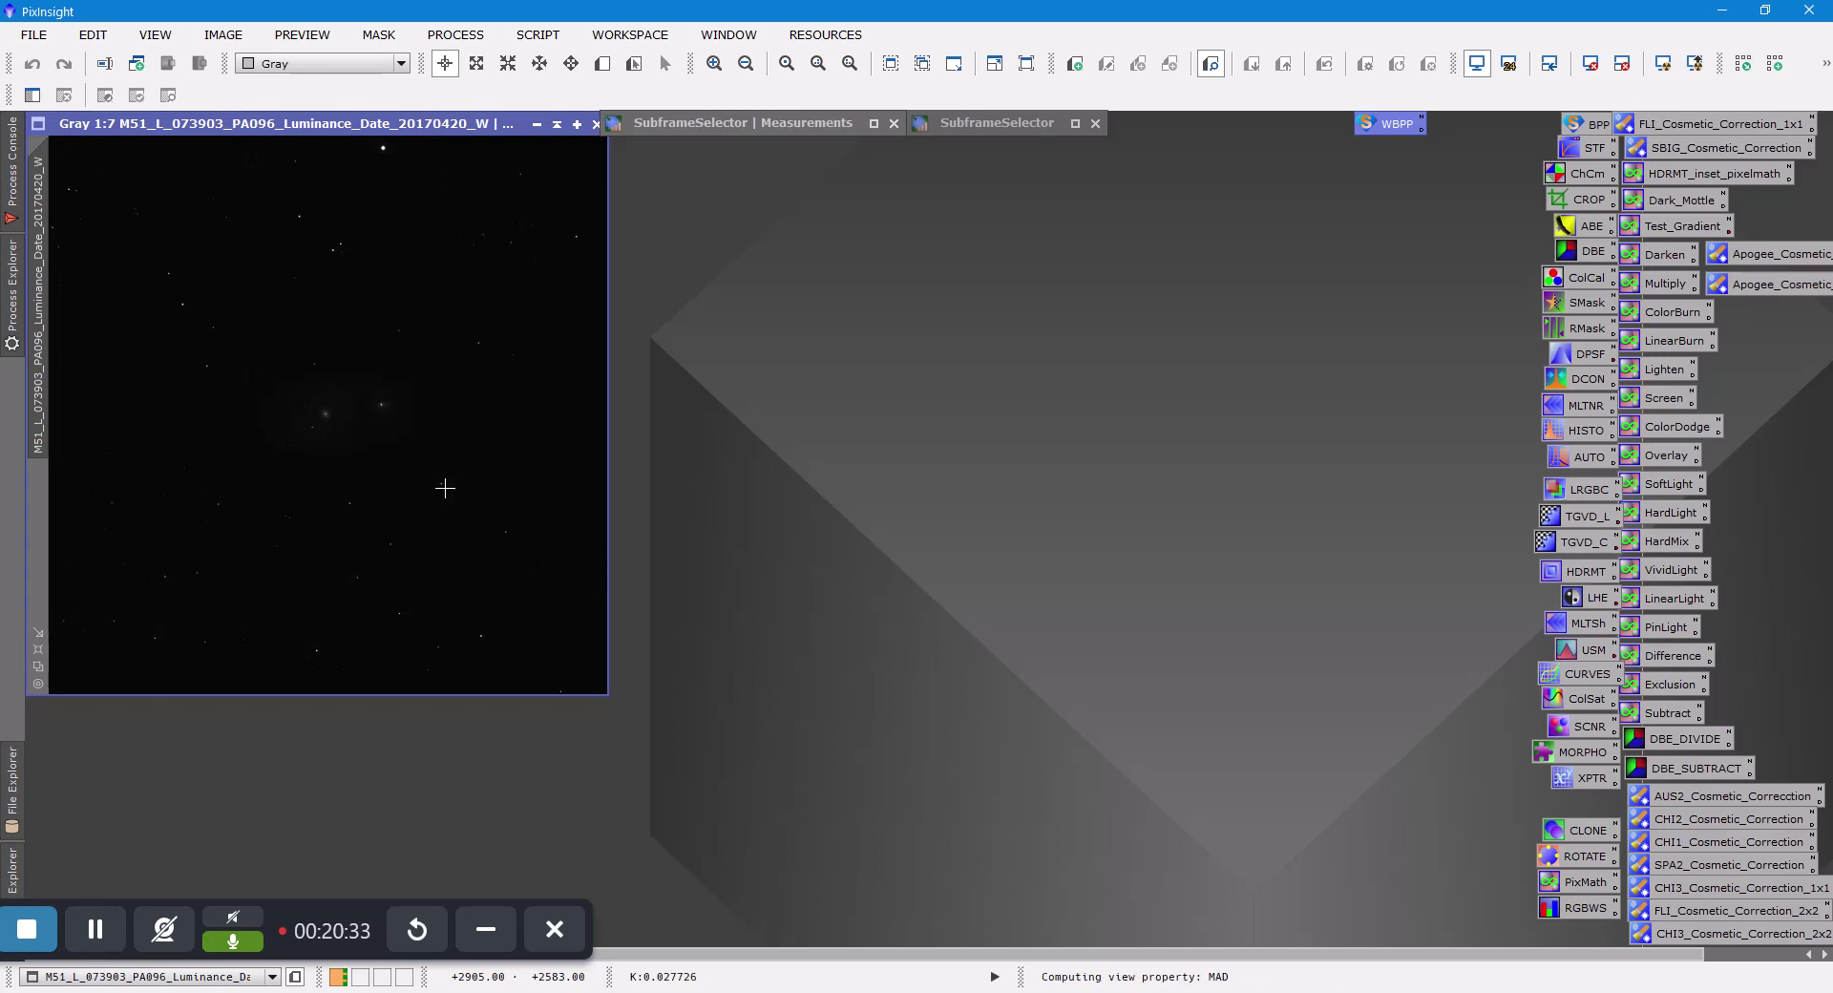
{"action": "left_click", "coordinate": [38, 651]}
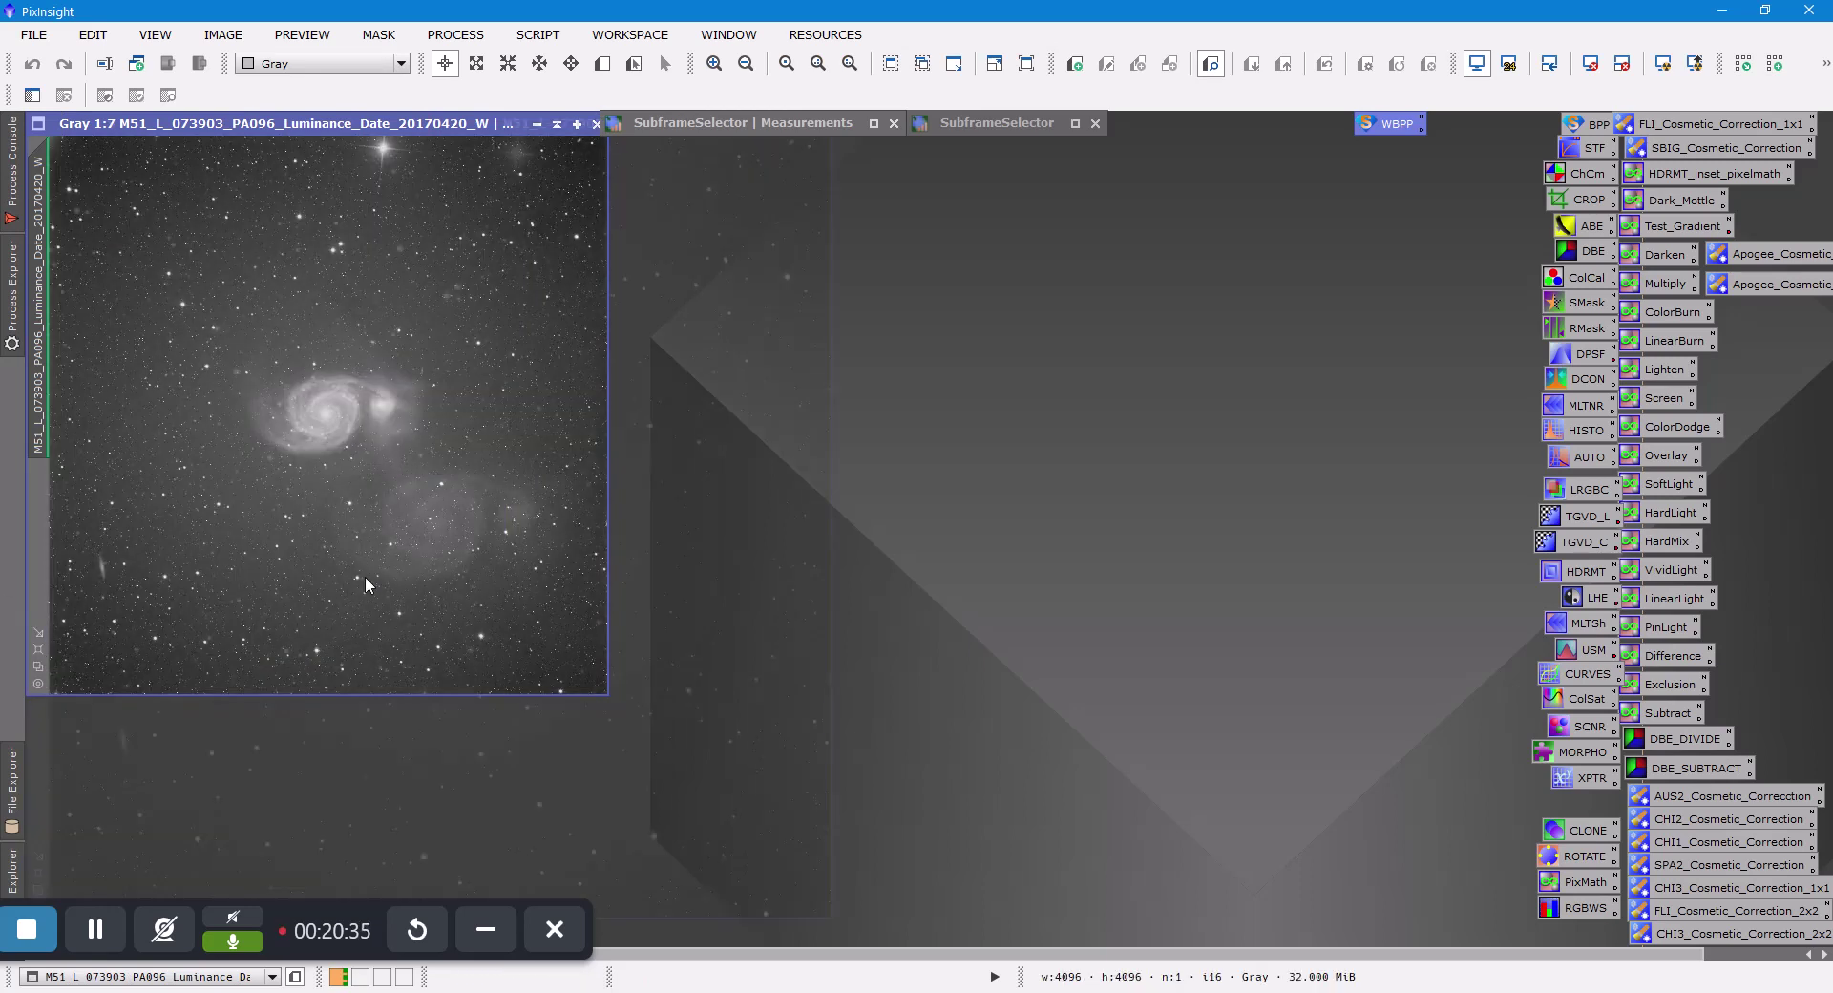
{"action": "scroll", "coordinate": [243, 705], "scroll_direction": "up", "scroll_amount": 3}
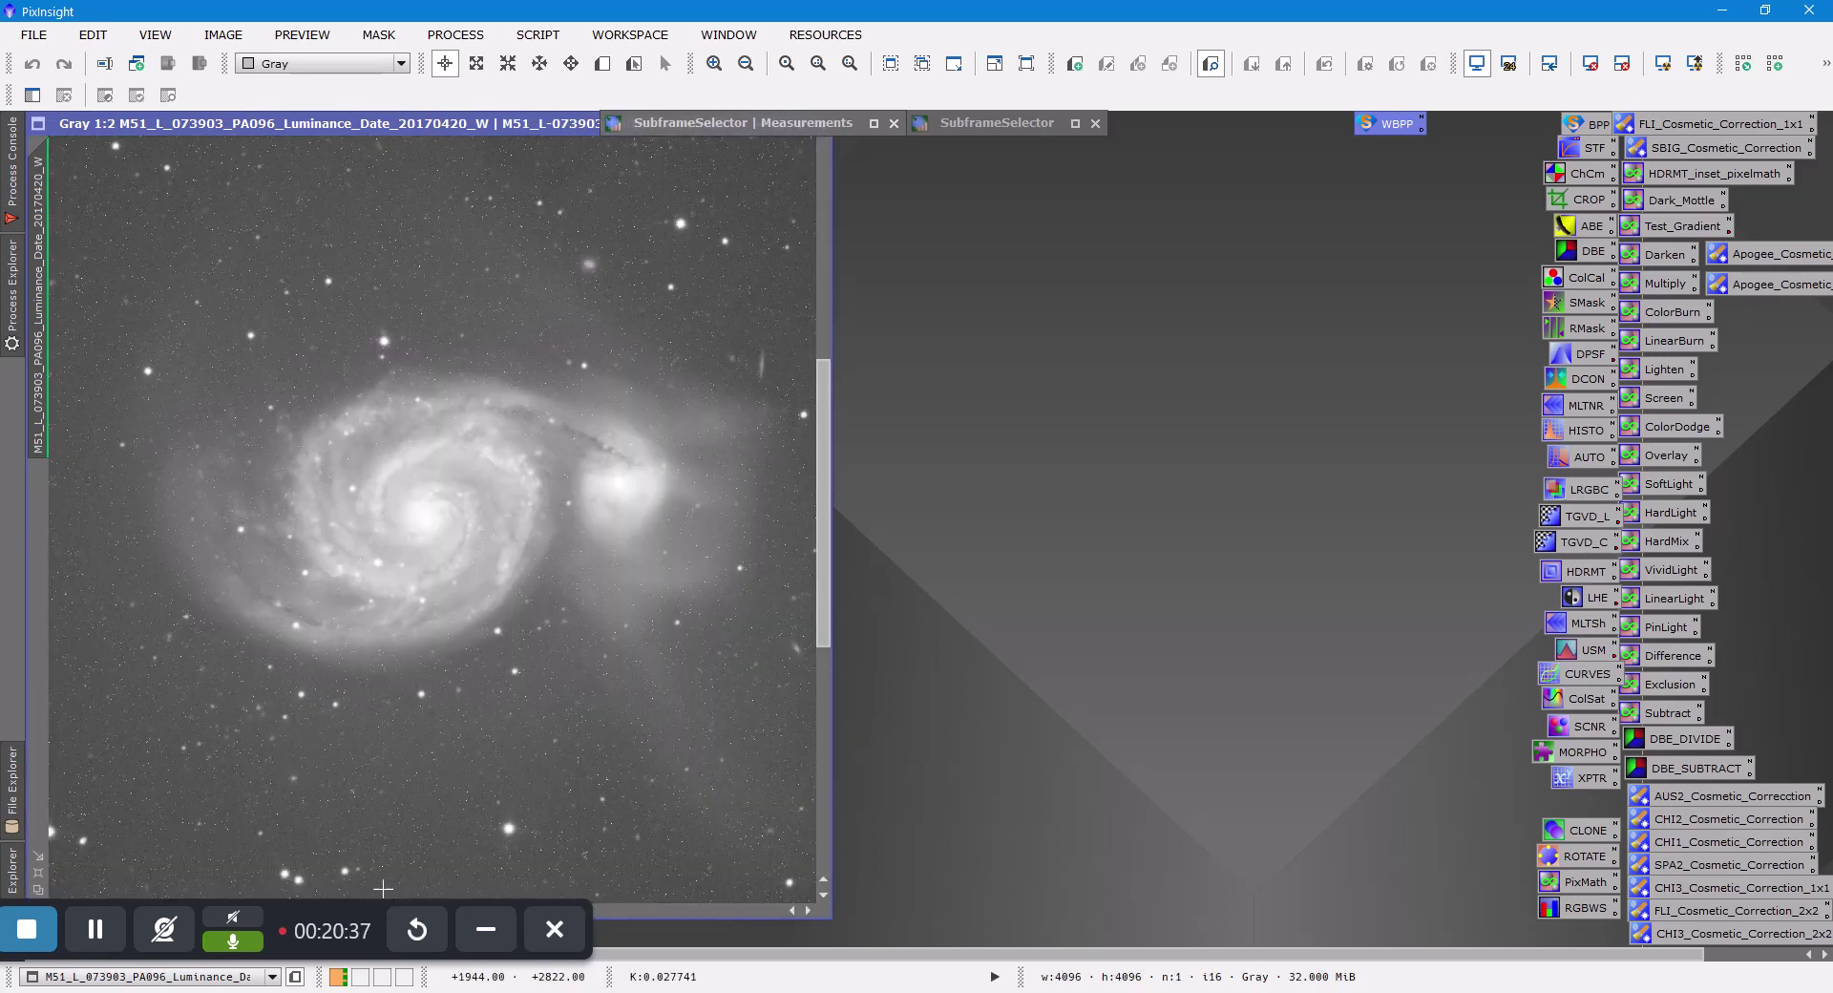
{"action": "left_click_drag", "start_coordinate": [506, 138], "coordinate": [831, 136]}
{"action": "scroll", "coordinate": [827, 769], "scroll_direction": "up", "scroll_amount": 2}
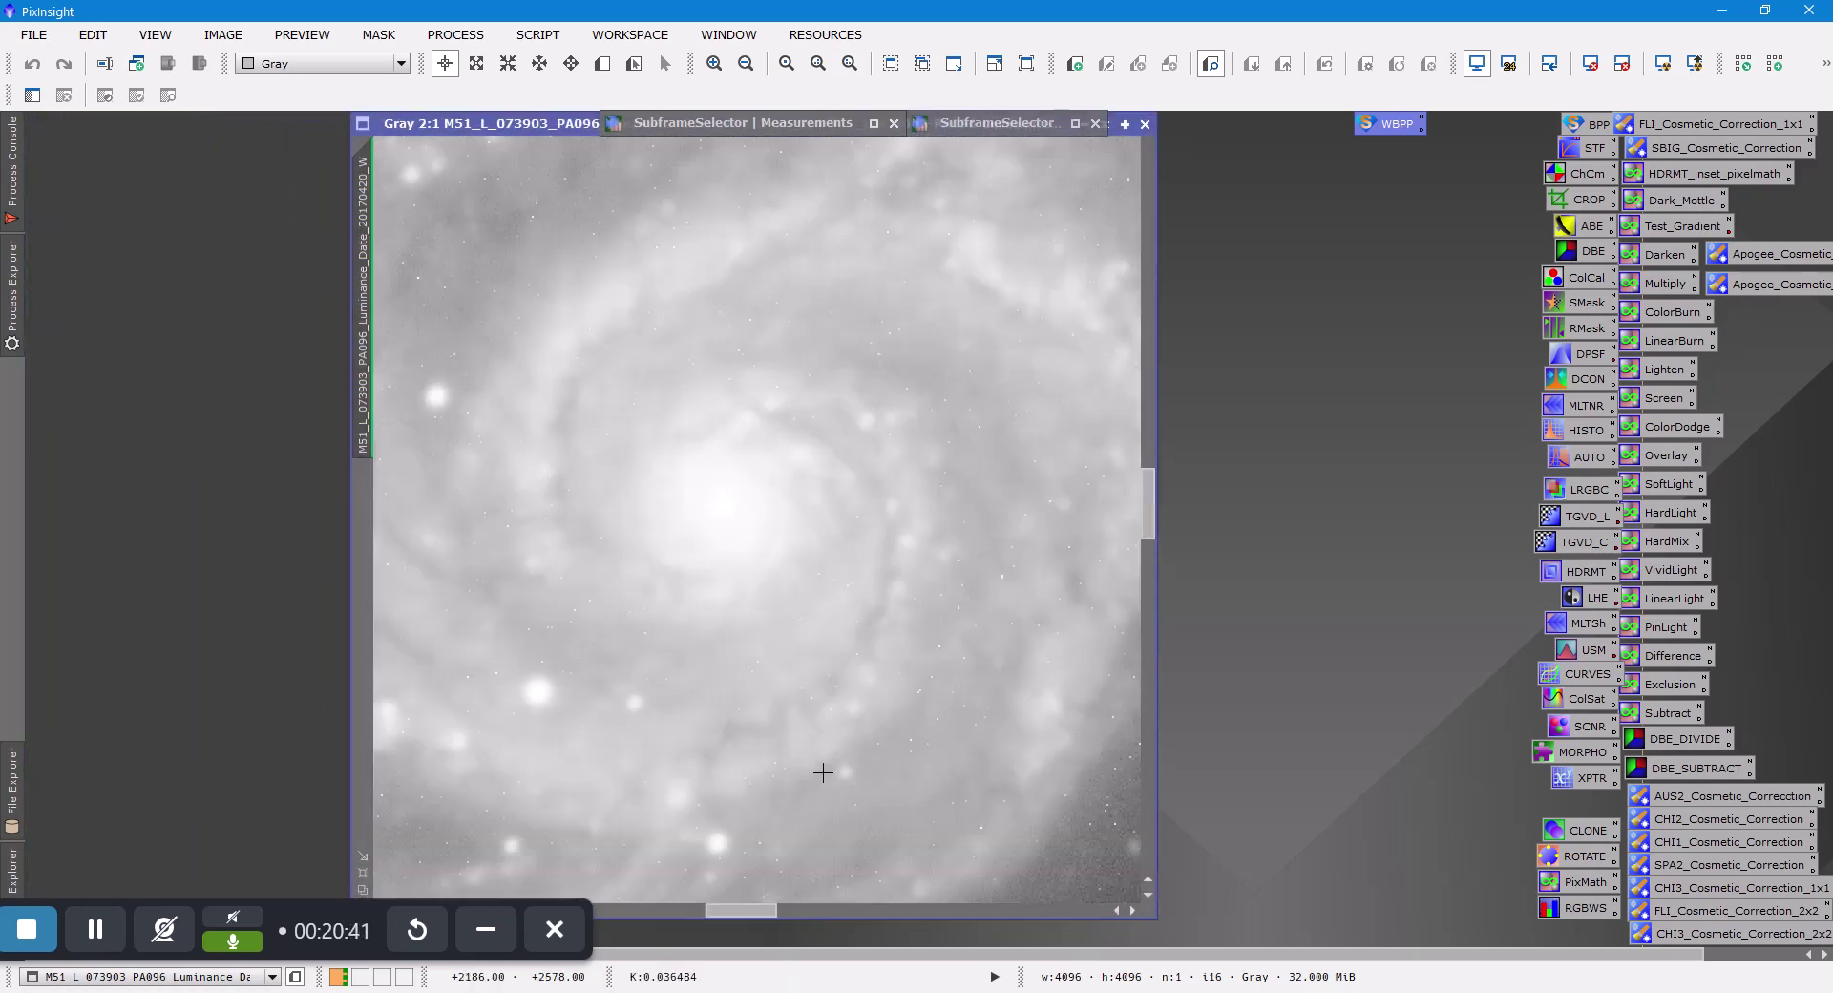
{"action": "left_click_drag", "start_coordinate": [768, 918], "coordinate": [560, 892]}
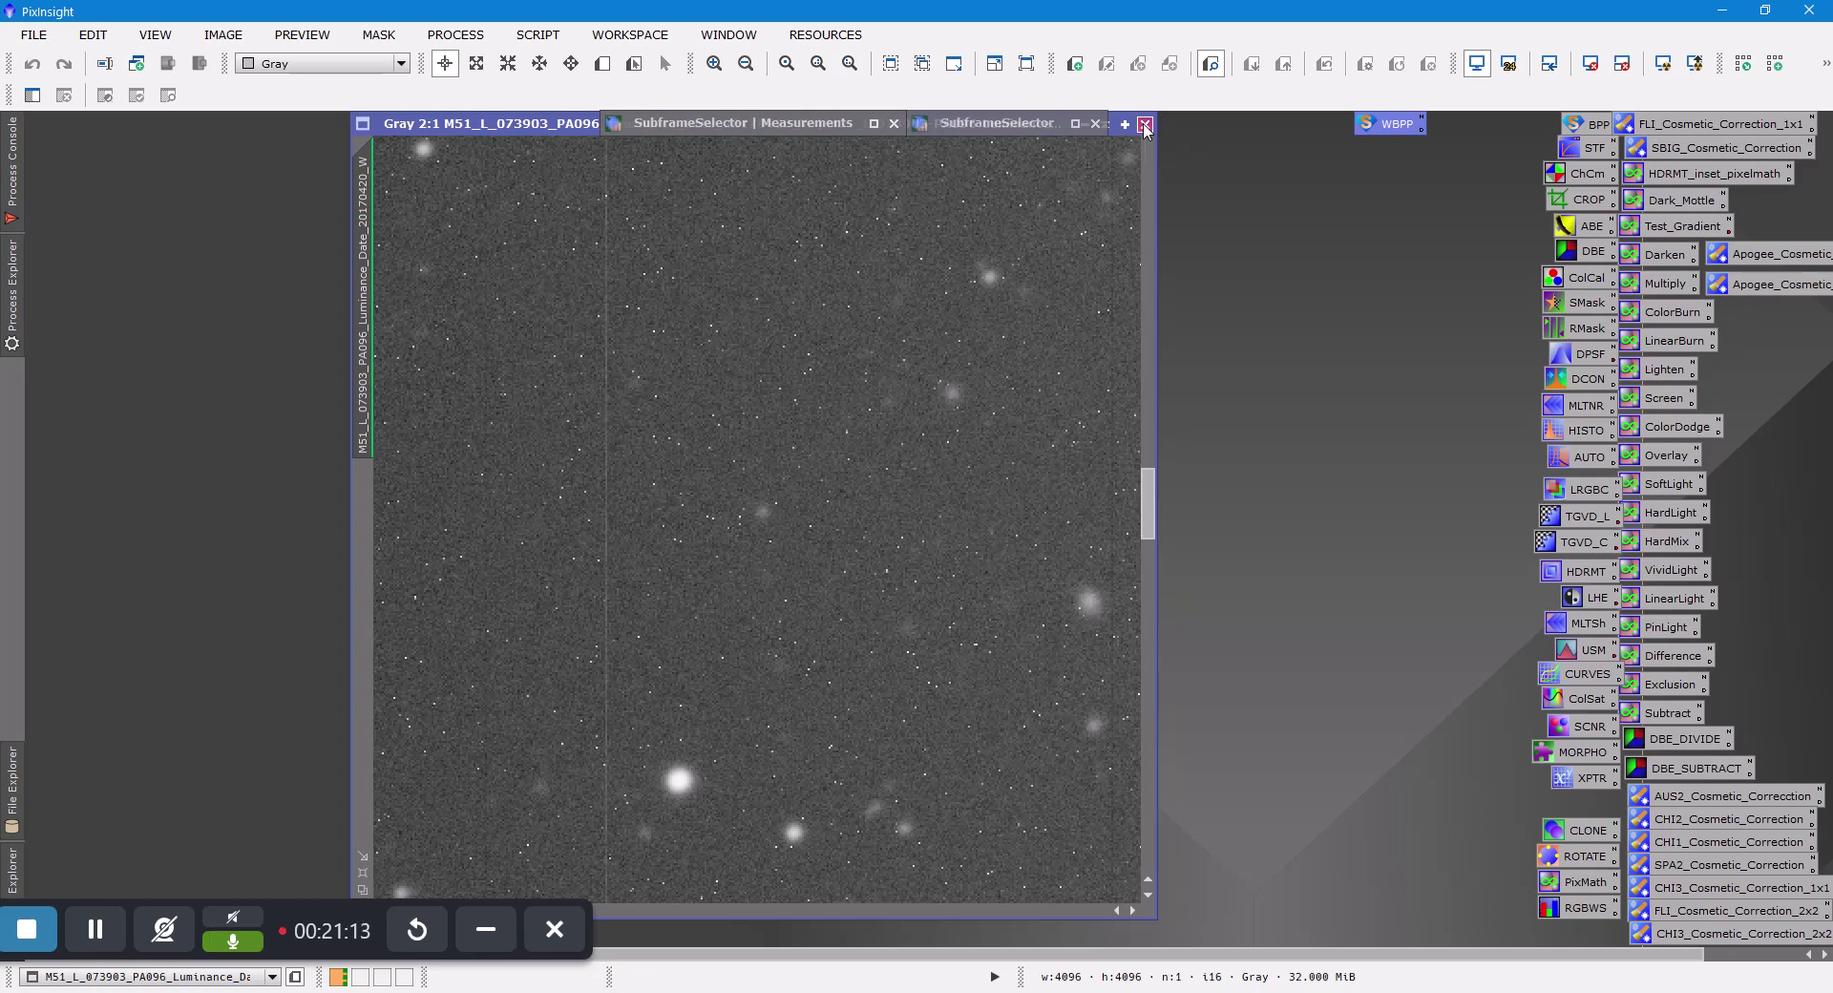
{"action": "left_click", "coordinate": [1145, 125]}
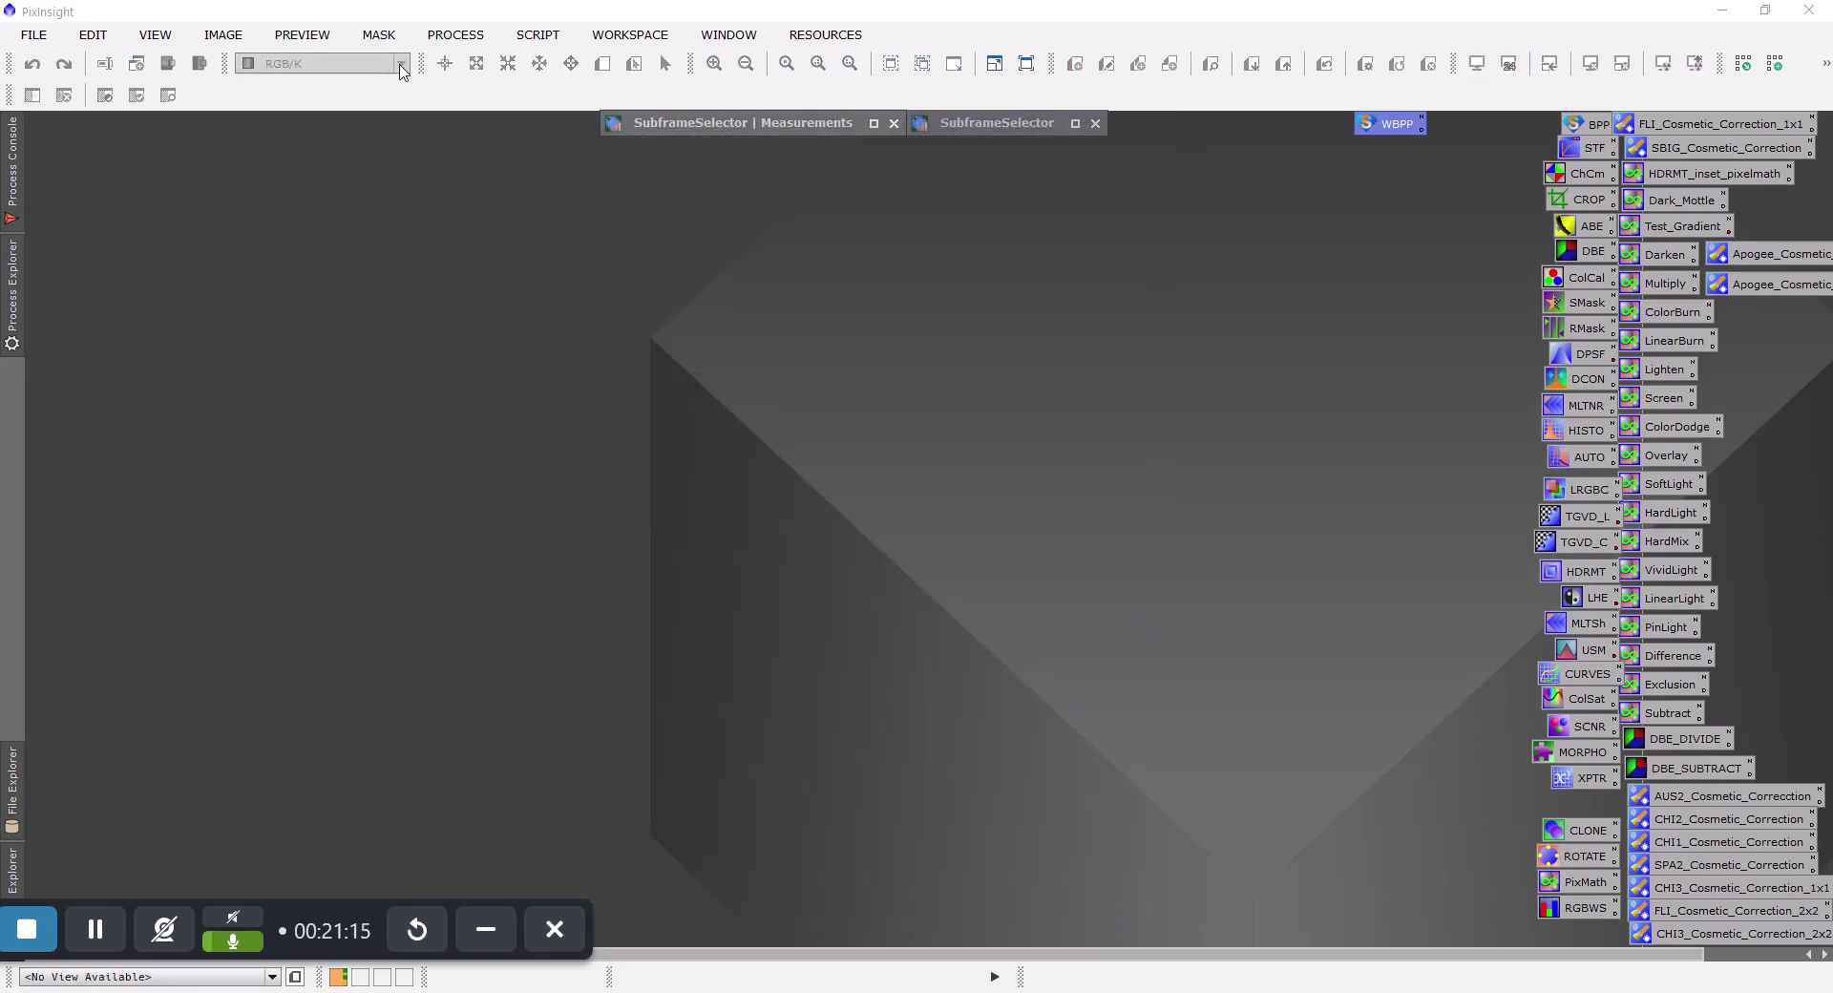
Open the saved Apogee CosmeticCorrection process icon and review its auto-detect sigma settings and defect column list
{"action": "double_click", "coordinate": [1789, 260]}
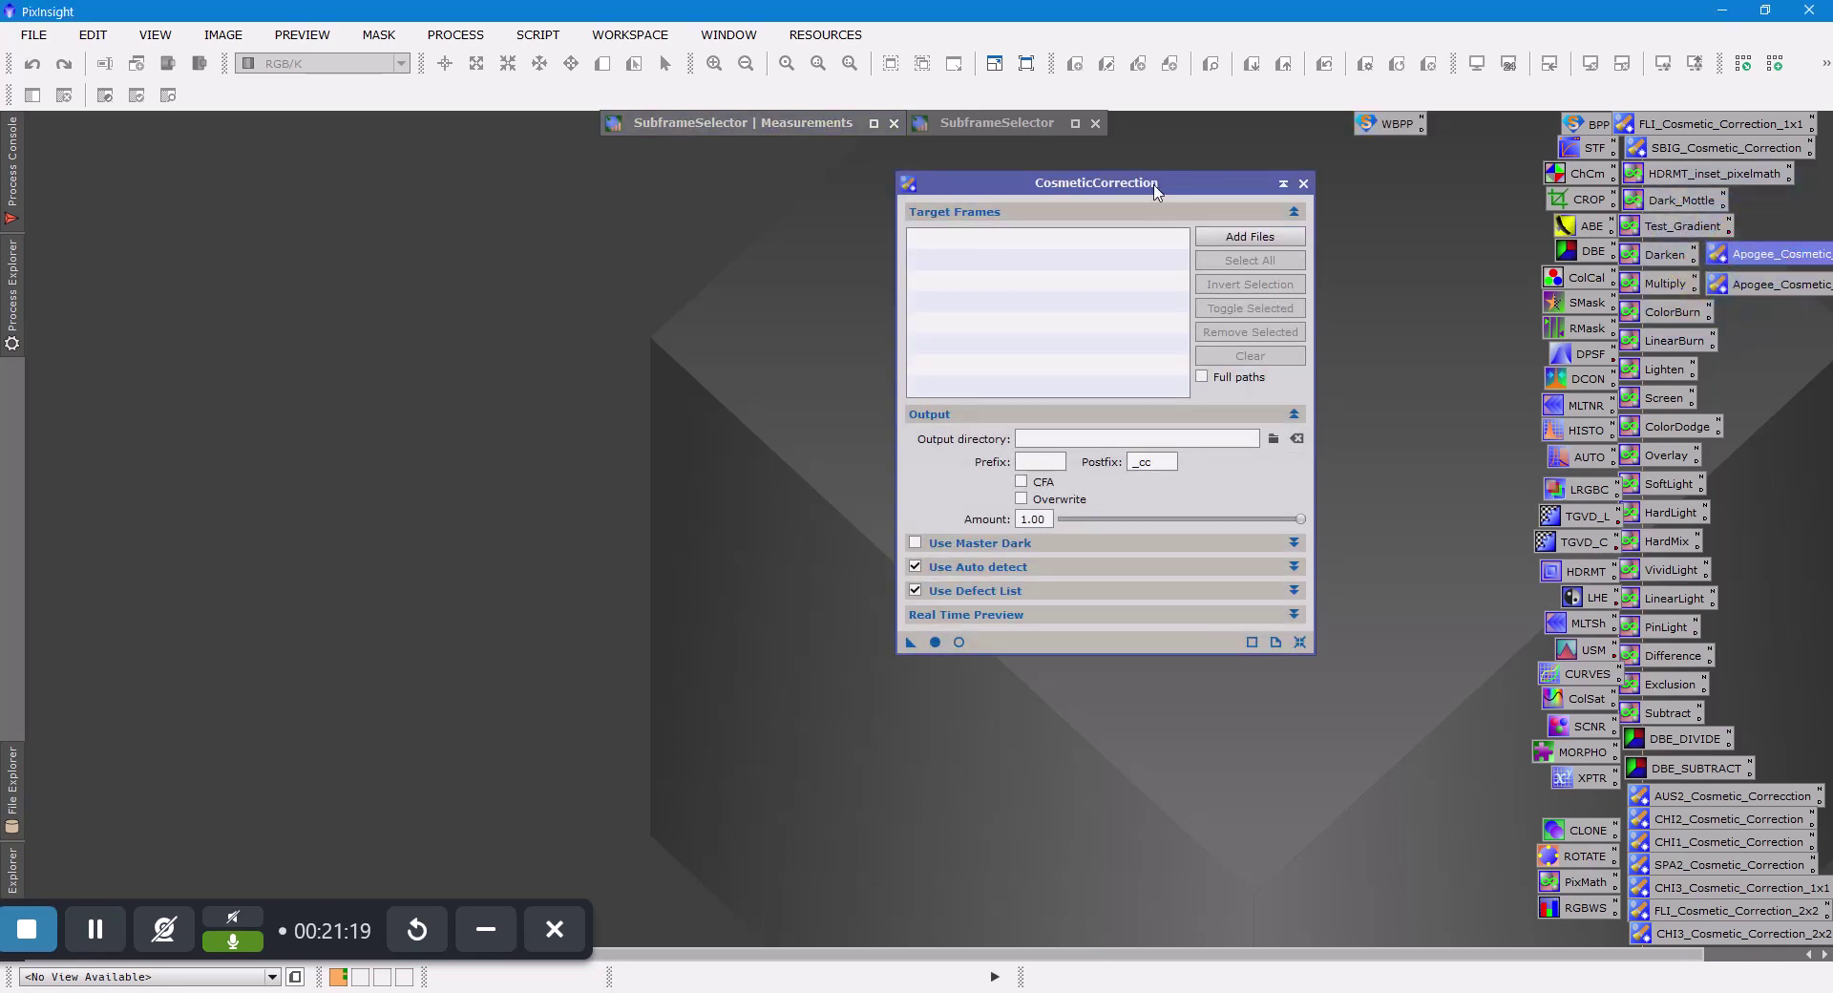
{"action": "left_click_drag", "start_coordinate": [1152, 191], "coordinate": [498, 223]}
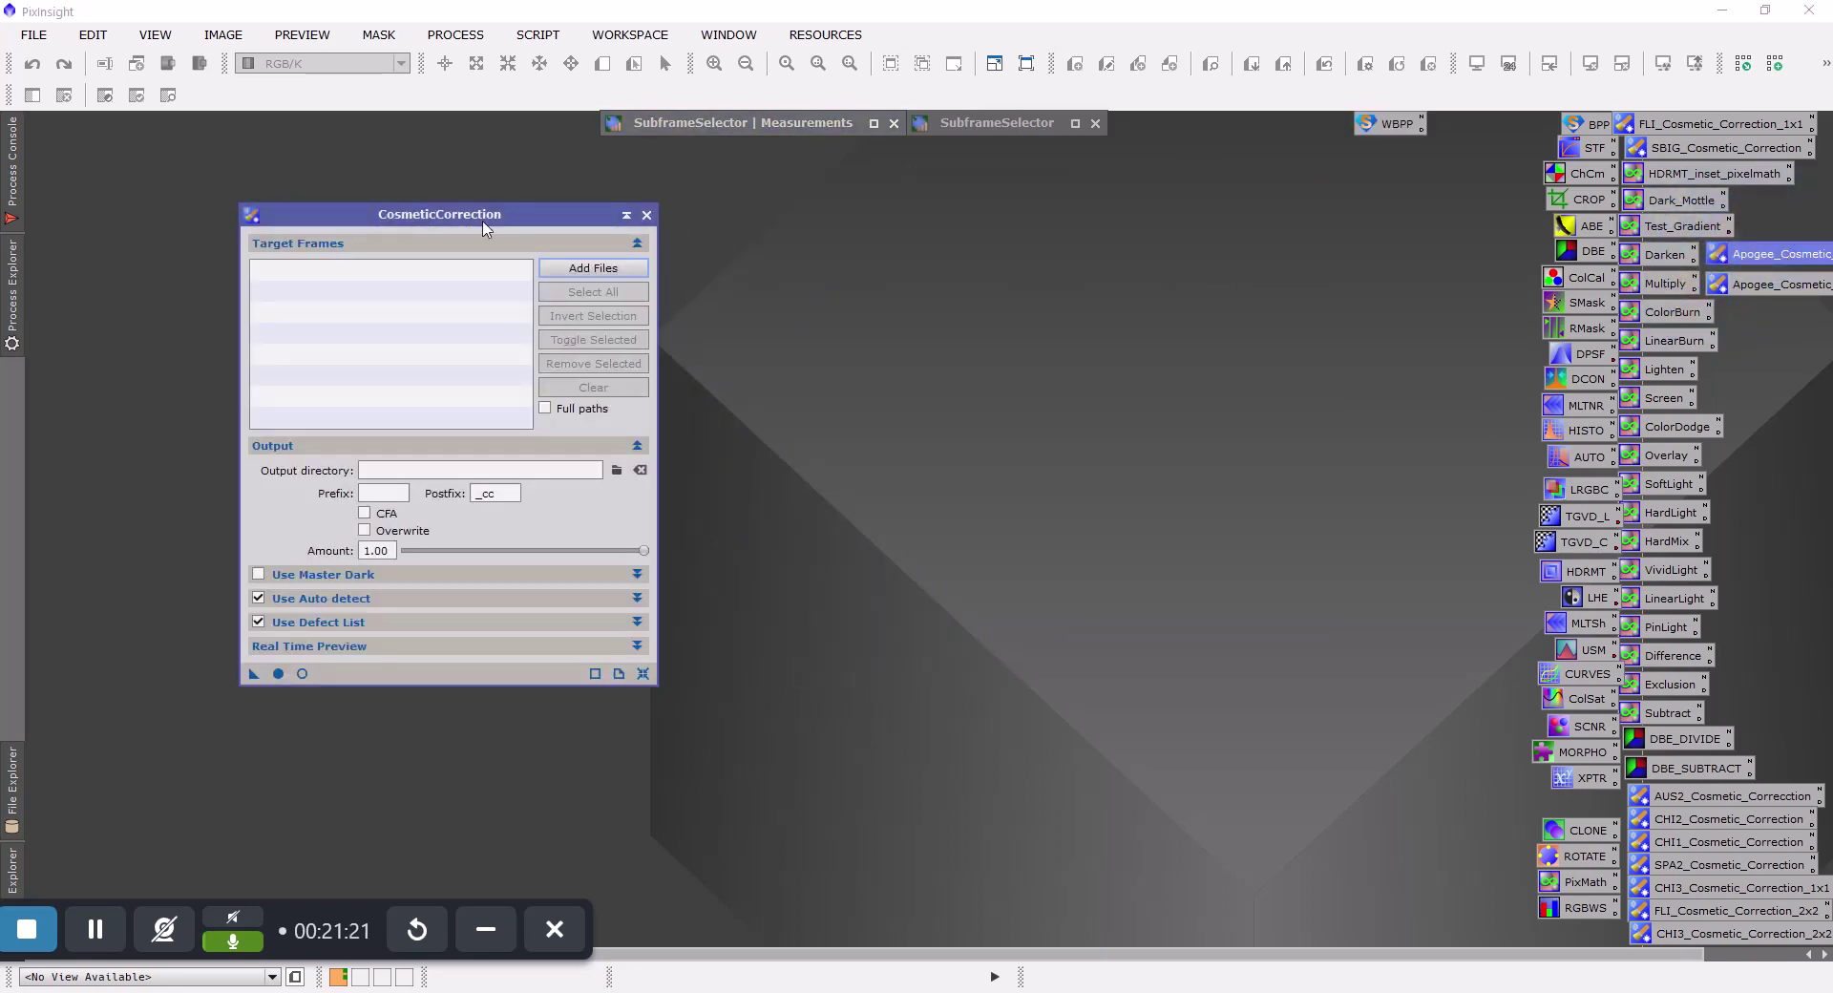
{"action": "left_click", "coordinate": [308, 606]}
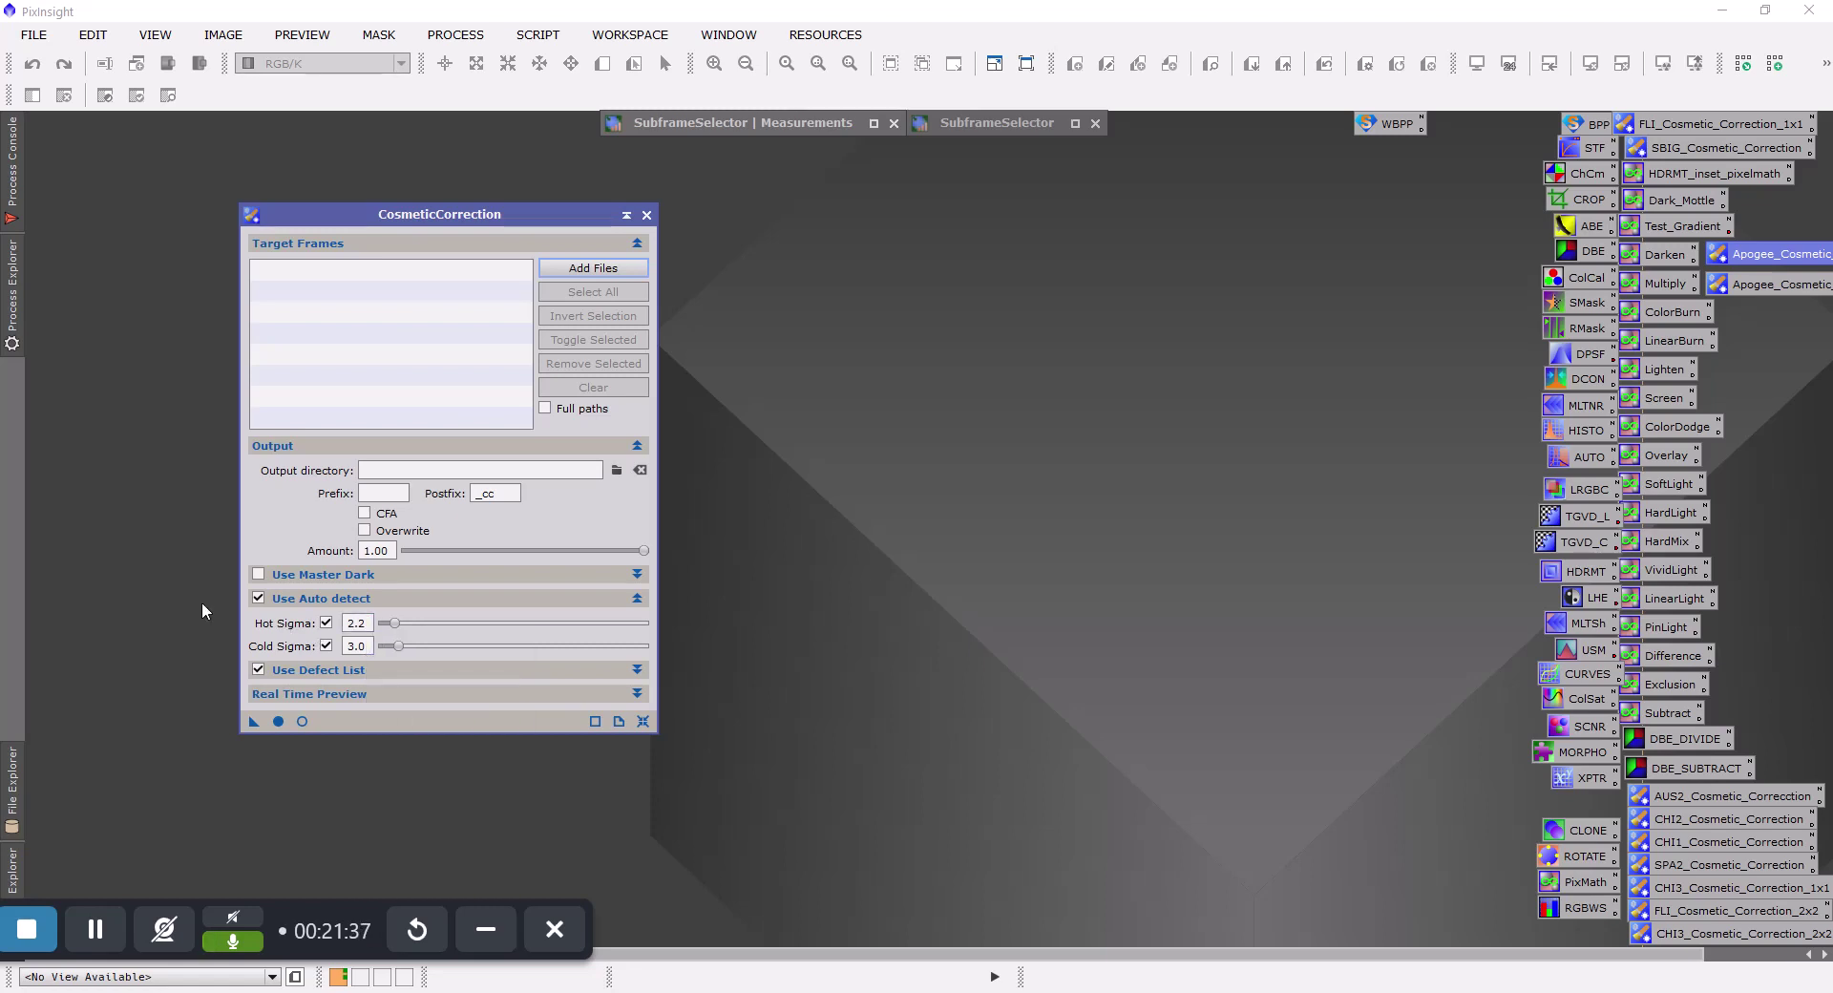
{"action": "left_click", "coordinate": [326, 599]}
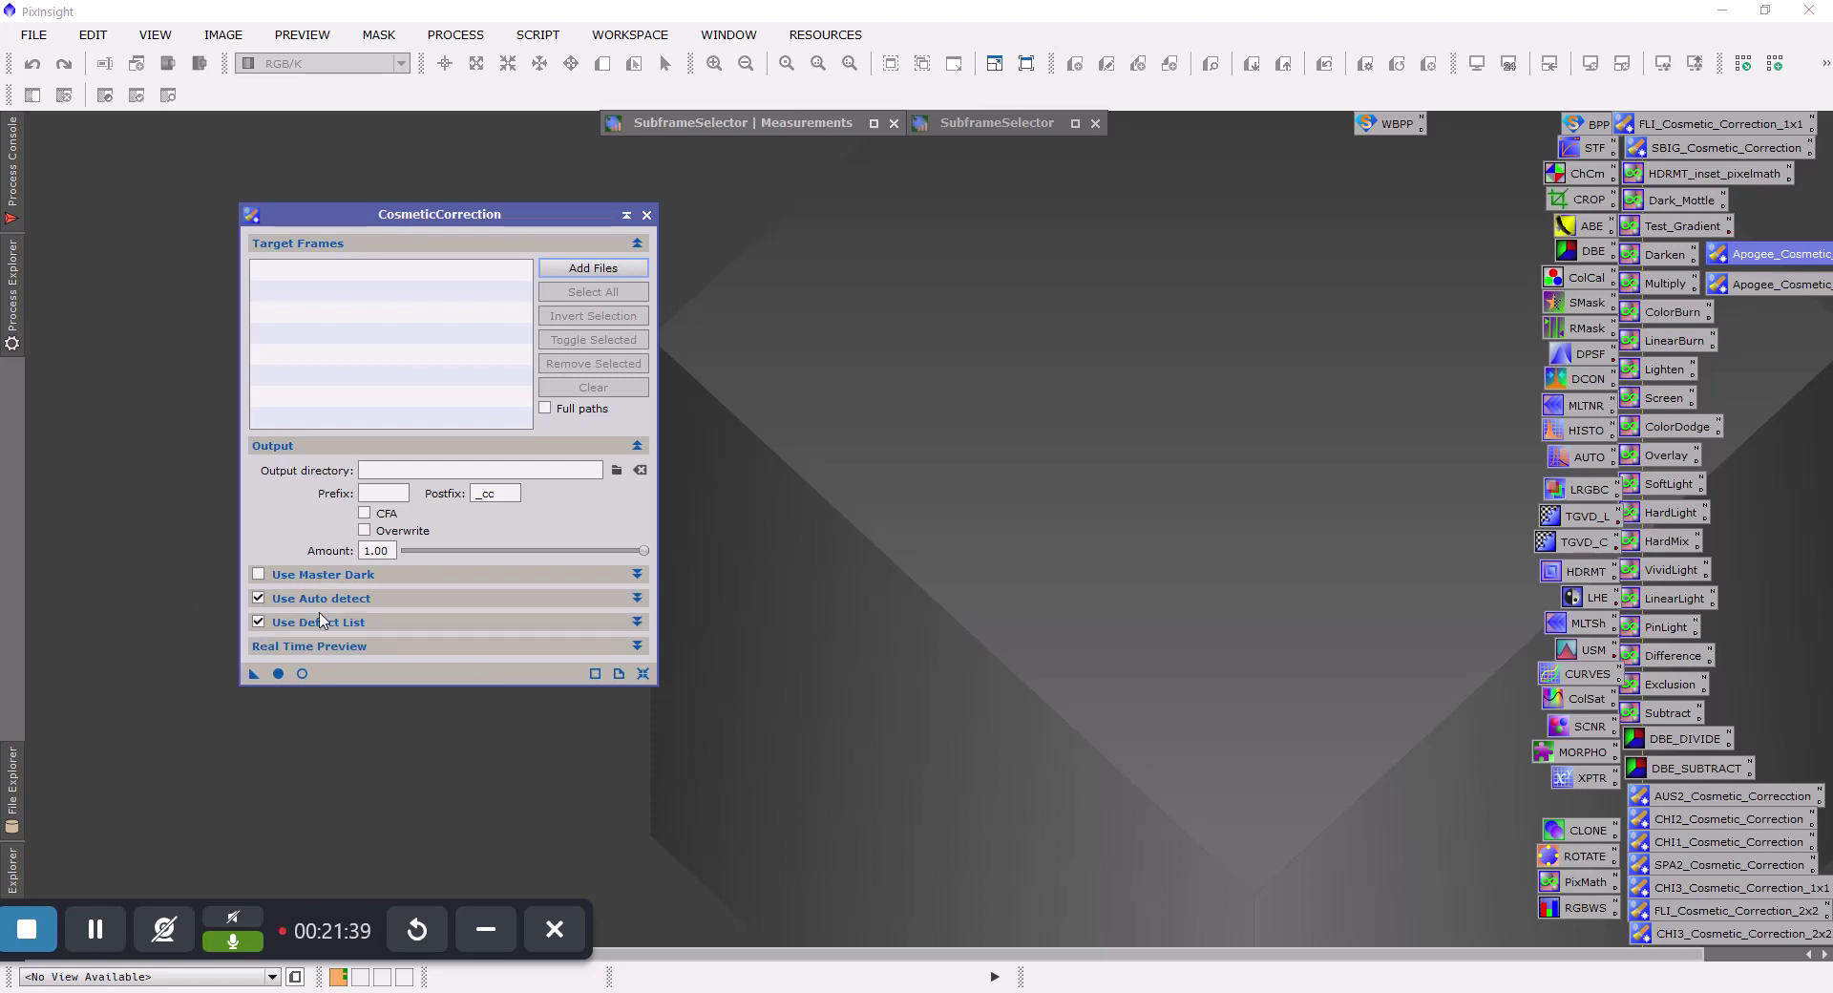
{"action": "left_click", "coordinate": [322, 630]}
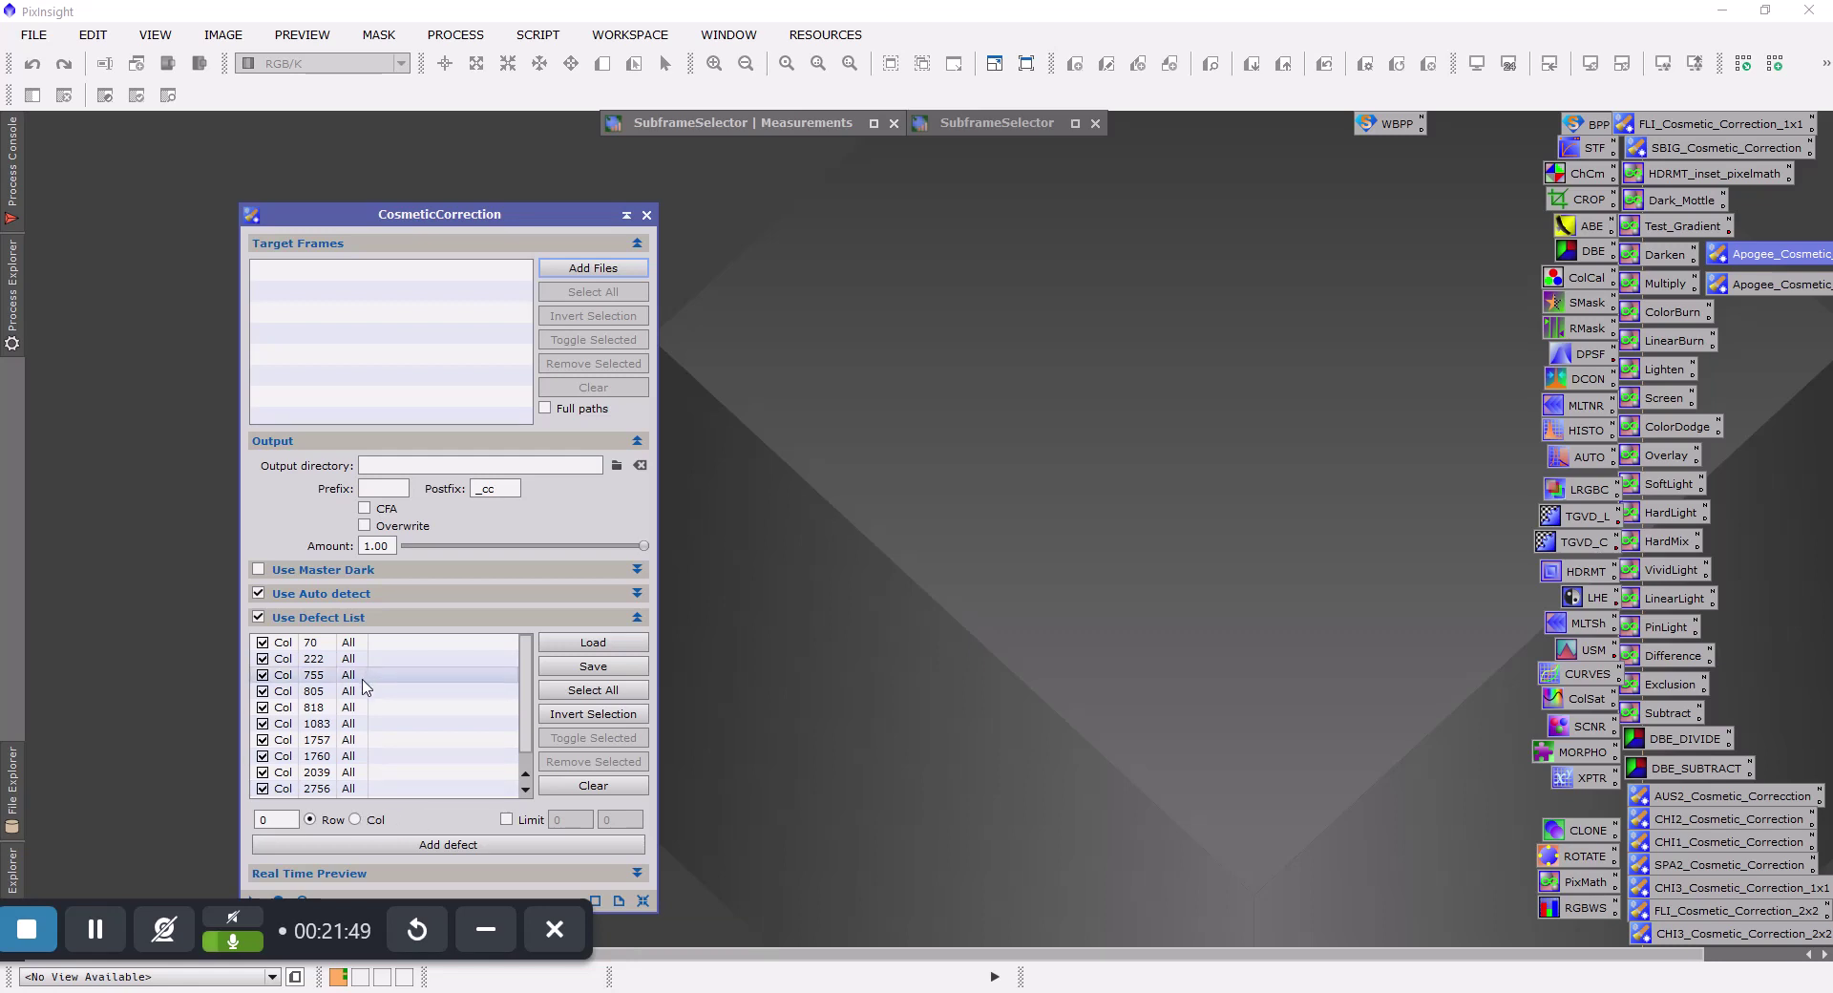
{"action": "left_click", "coordinate": [382, 618]}
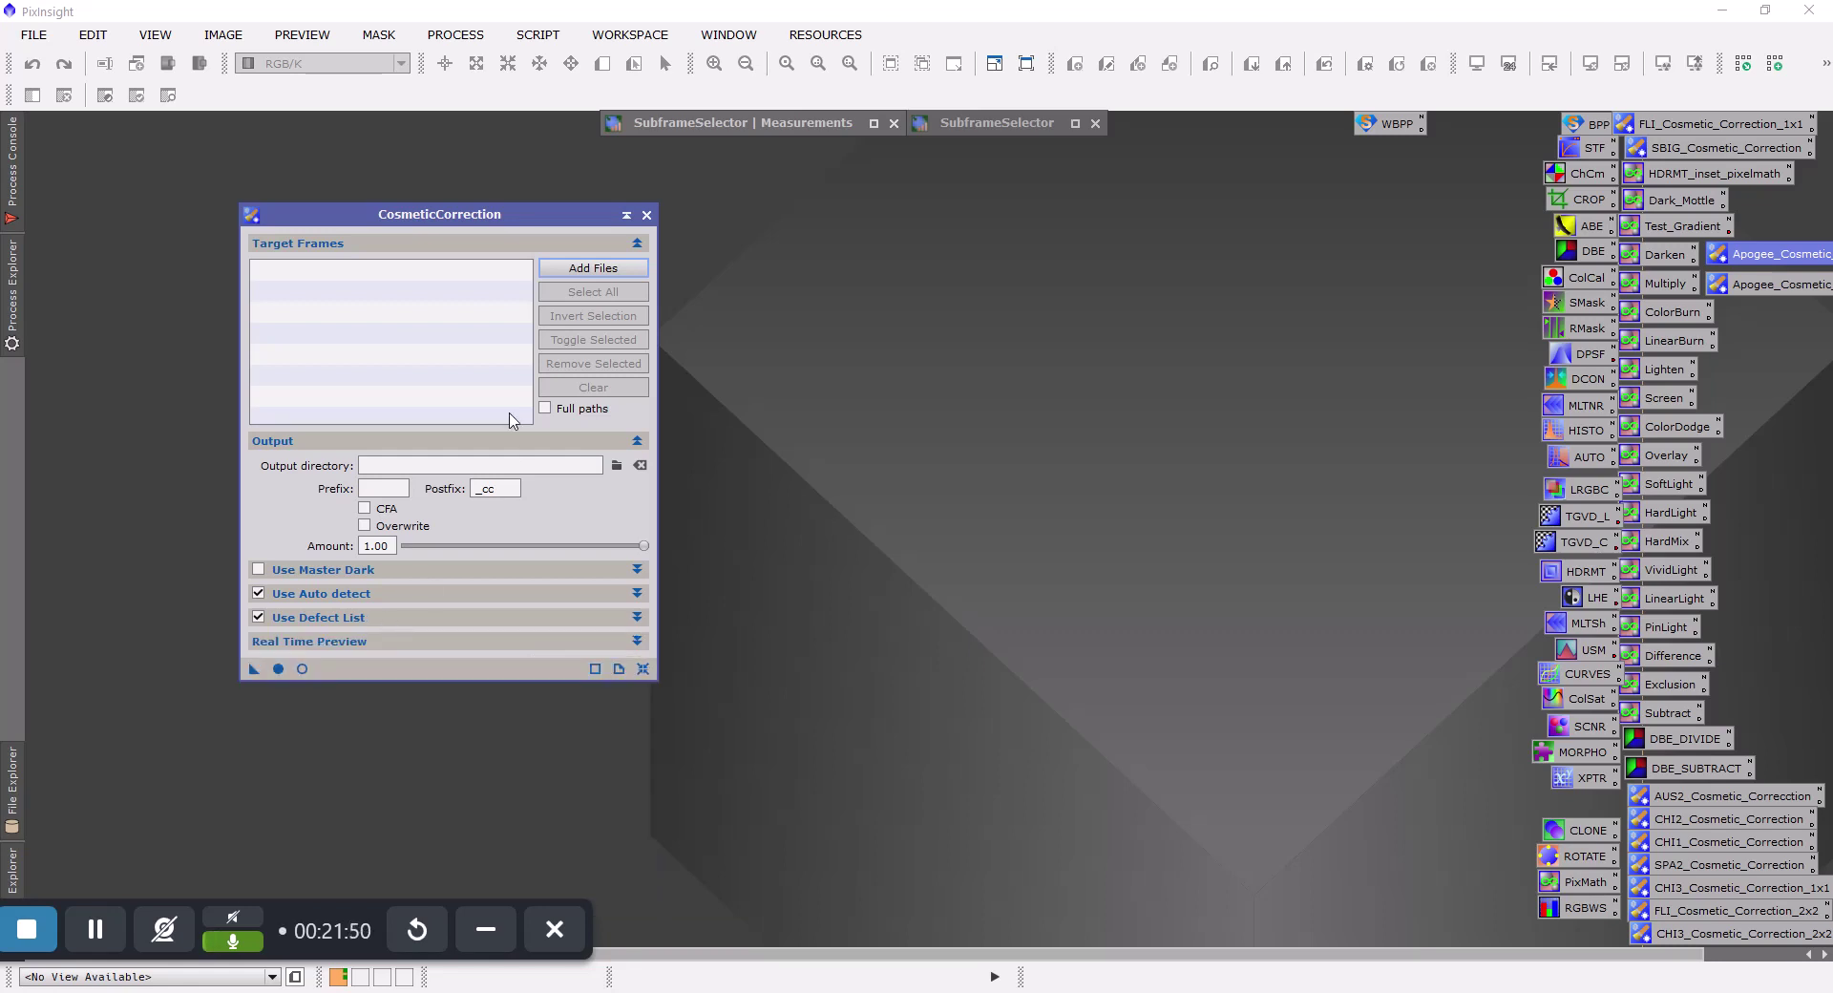
Add all registered Luminance frames from WBPP_Registered/registered/Light_BIN-1_EXPOSURE-1200.00s_FILTER-Luminance_Mono as CosmeticCorrection target frames
{"action": "left_click", "coordinate": [577, 269]}
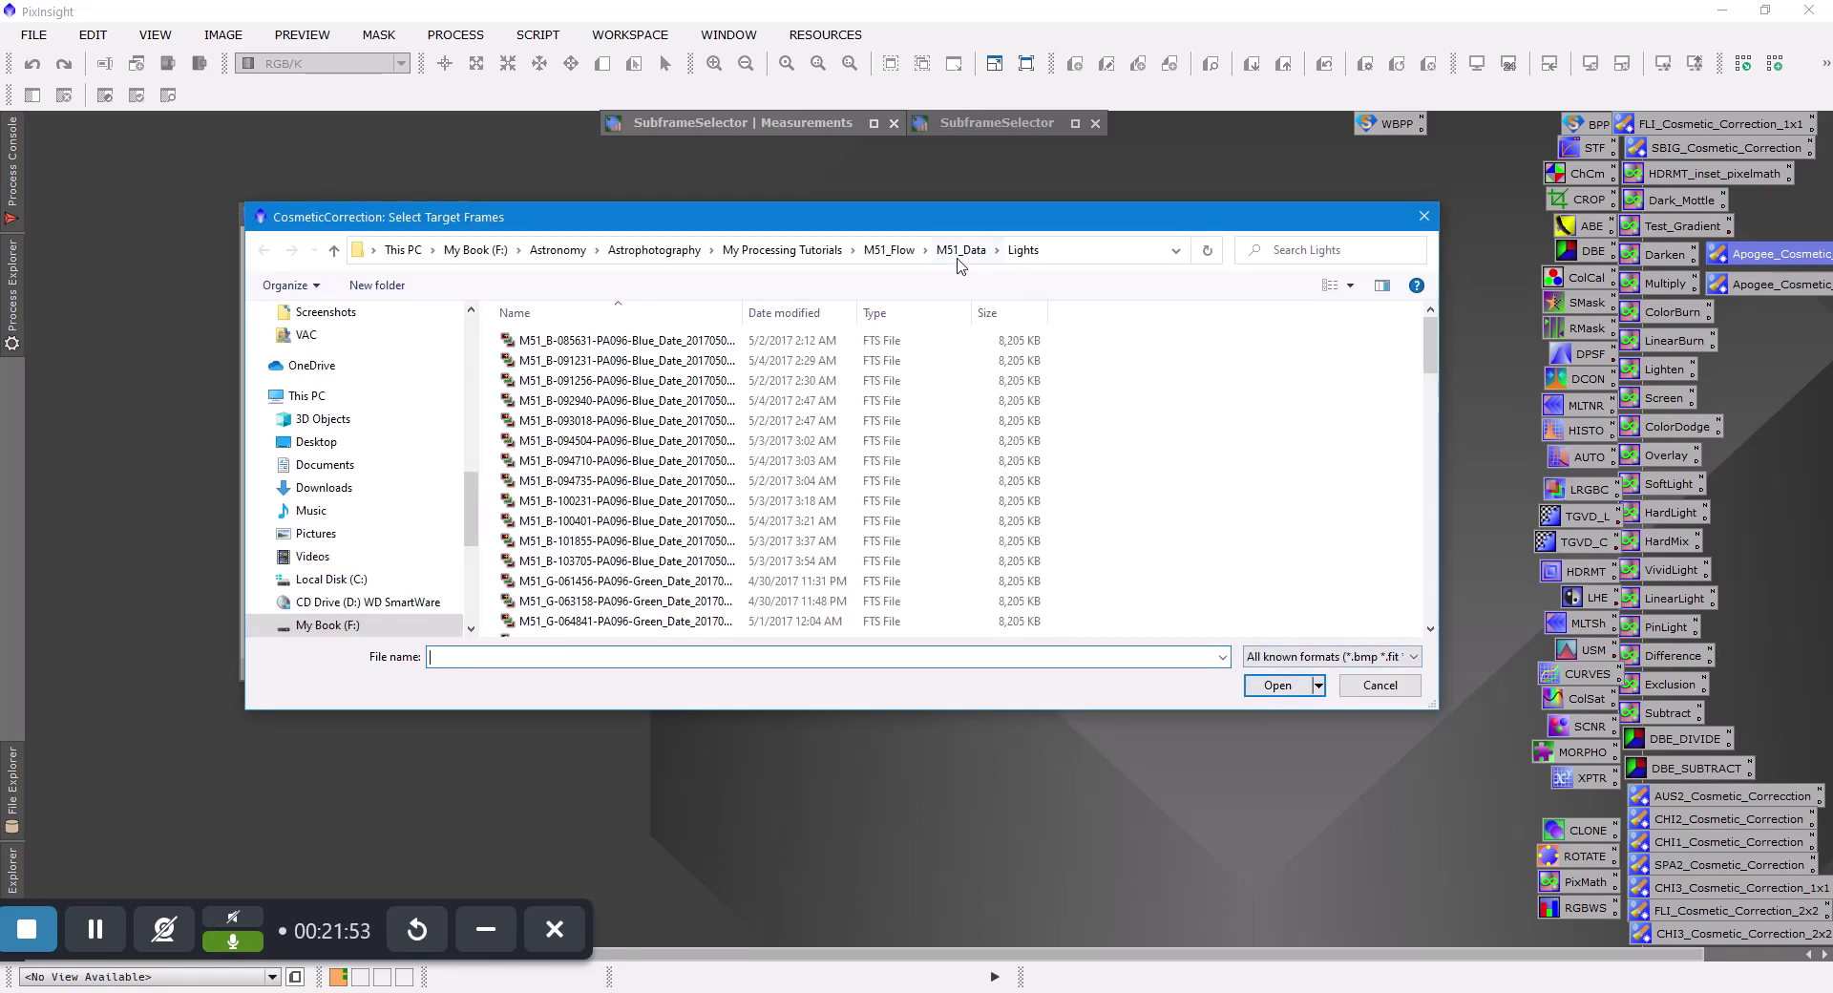
{"action": "left_click", "coordinate": [960, 252]}
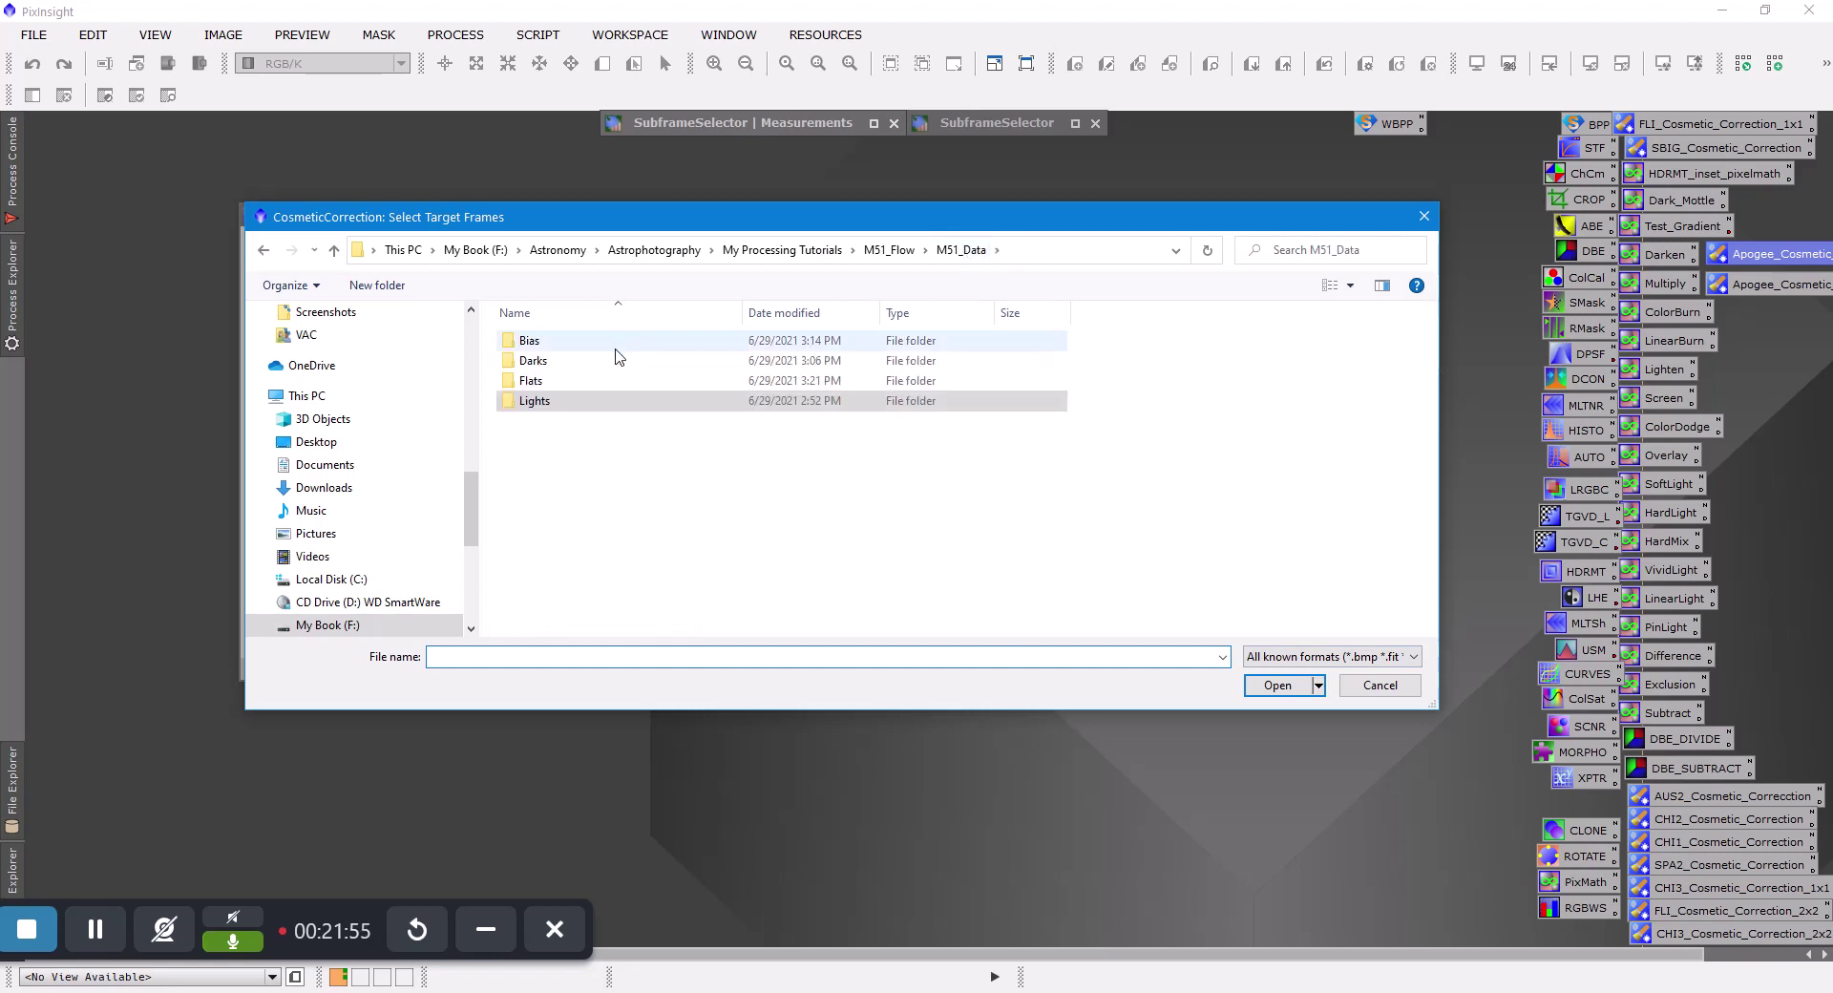
{"action": "left_click", "coordinate": [888, 250]}
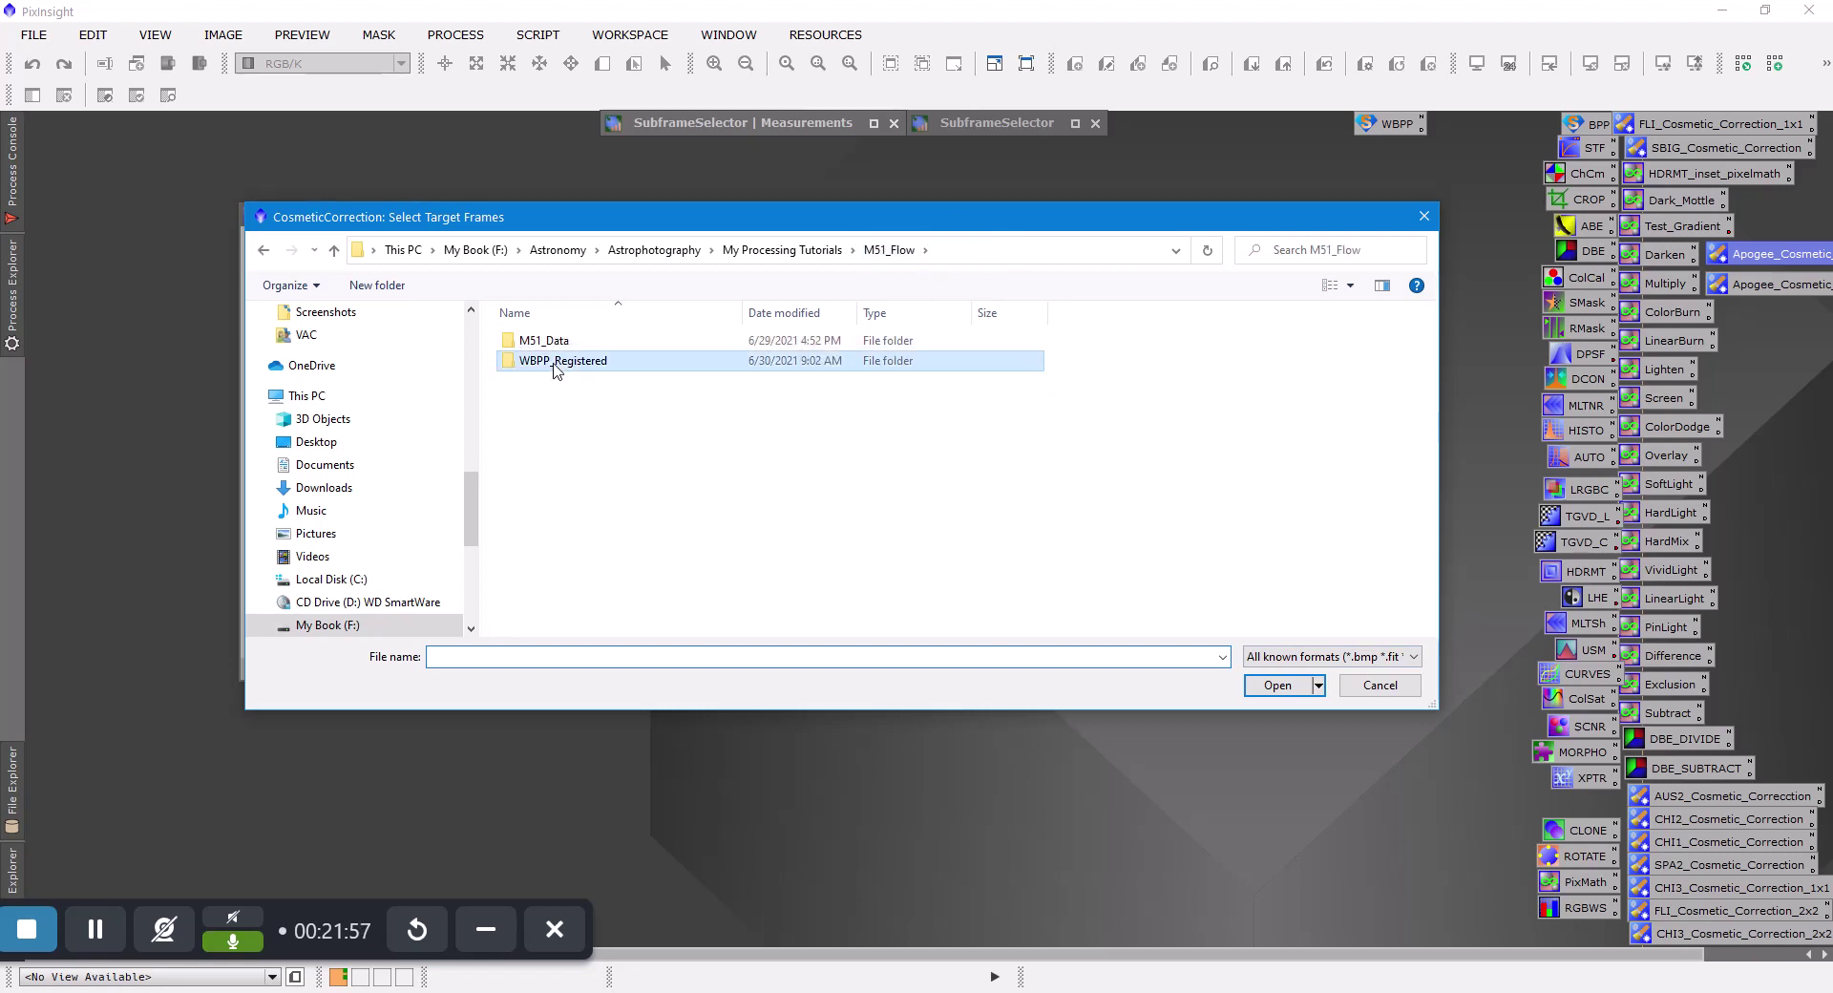
{"action": "double_click", "coordinate": [556, 363]}
{"action": "double_click", "coordinate": [544, 402]}
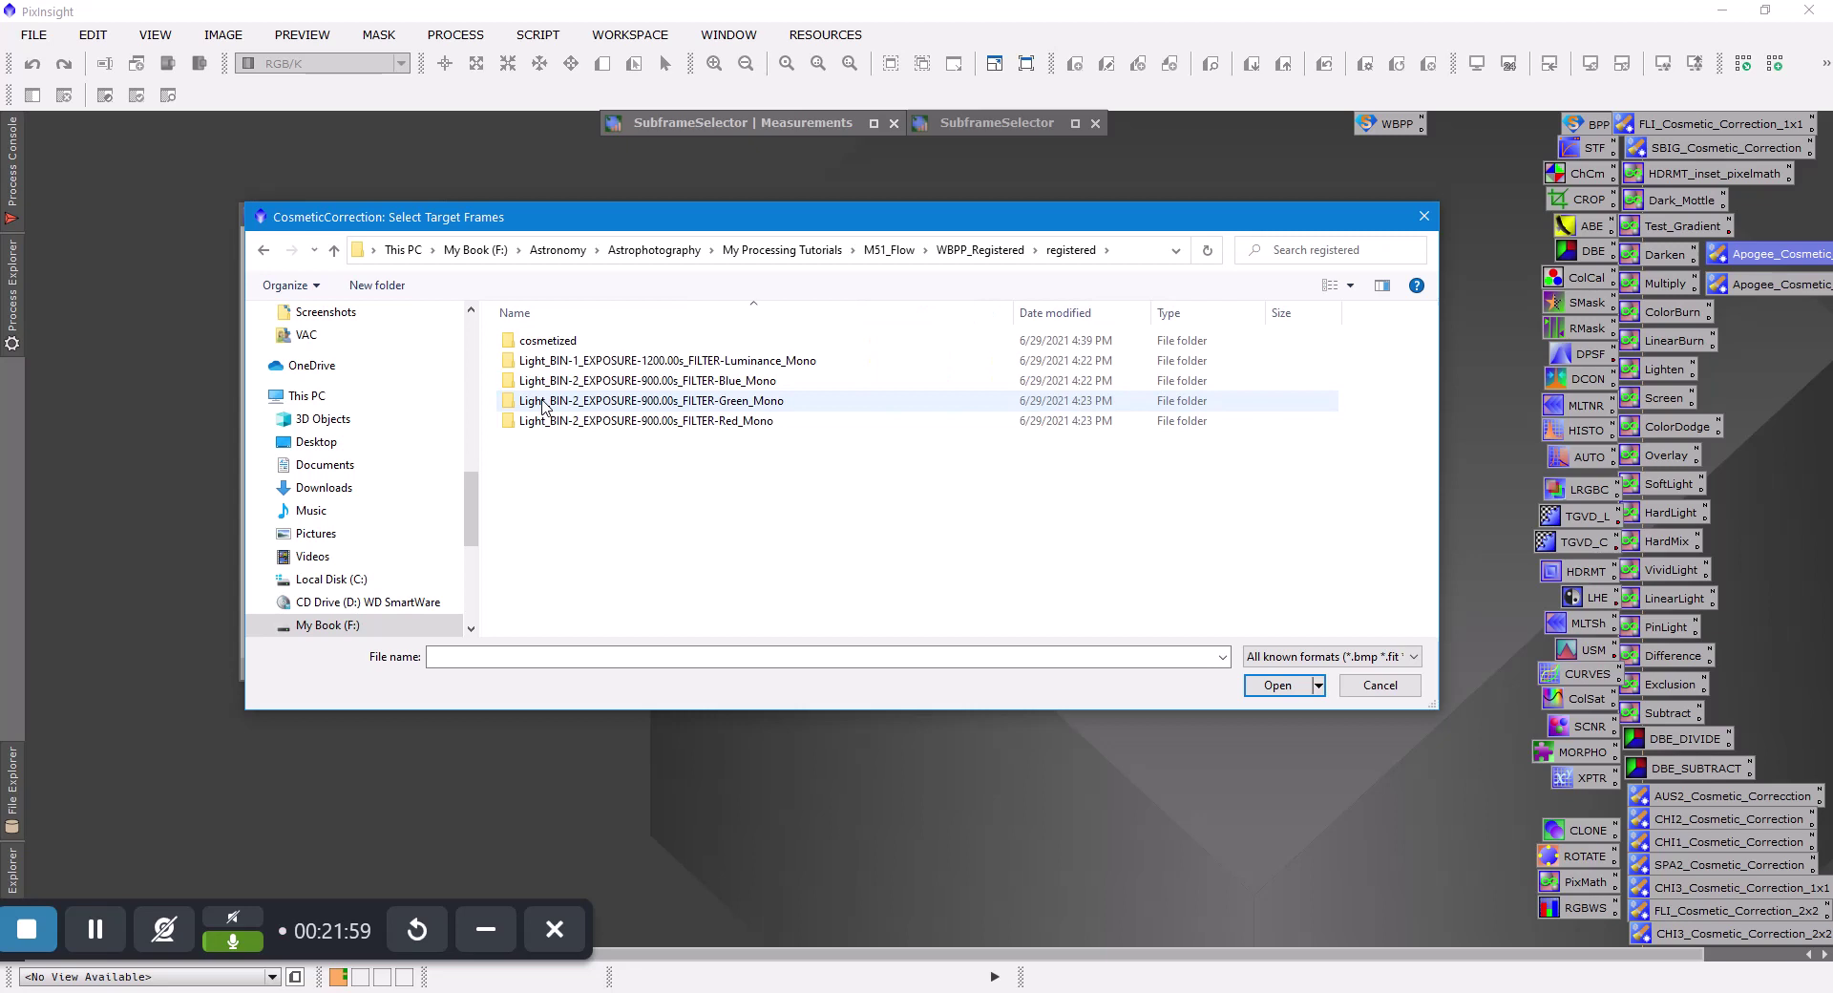
{"action": "double_click", "coordinate": [604, 361]}
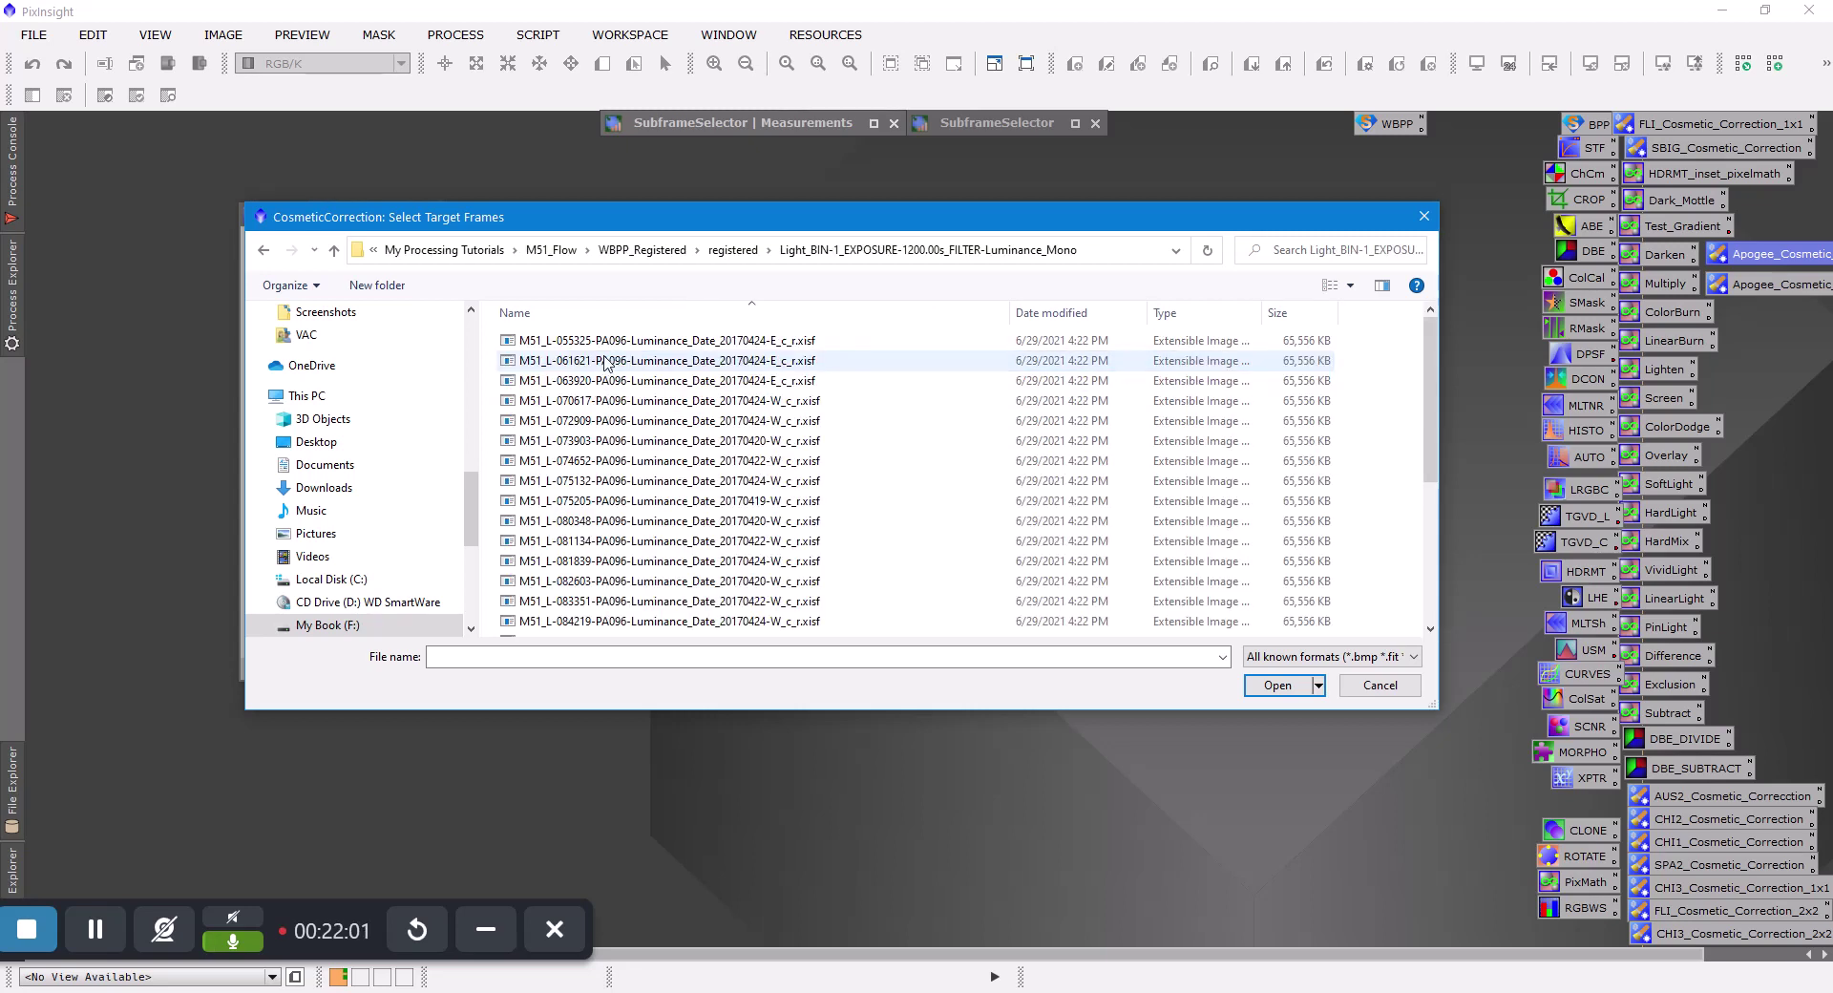
{"action": "left_click", "coordinate": [573, 341]}
{"action": "key", "text": "ctrl+a"}
{"action": "left_click", "coordinate": [1277, 684]}
Add all registered Blue frames from Light_BIN-2_EXPOSURE-900.00s_FILTER-Blue_Mono to the target frames
{"action": "left_click", "coordinate": [583, 276]}
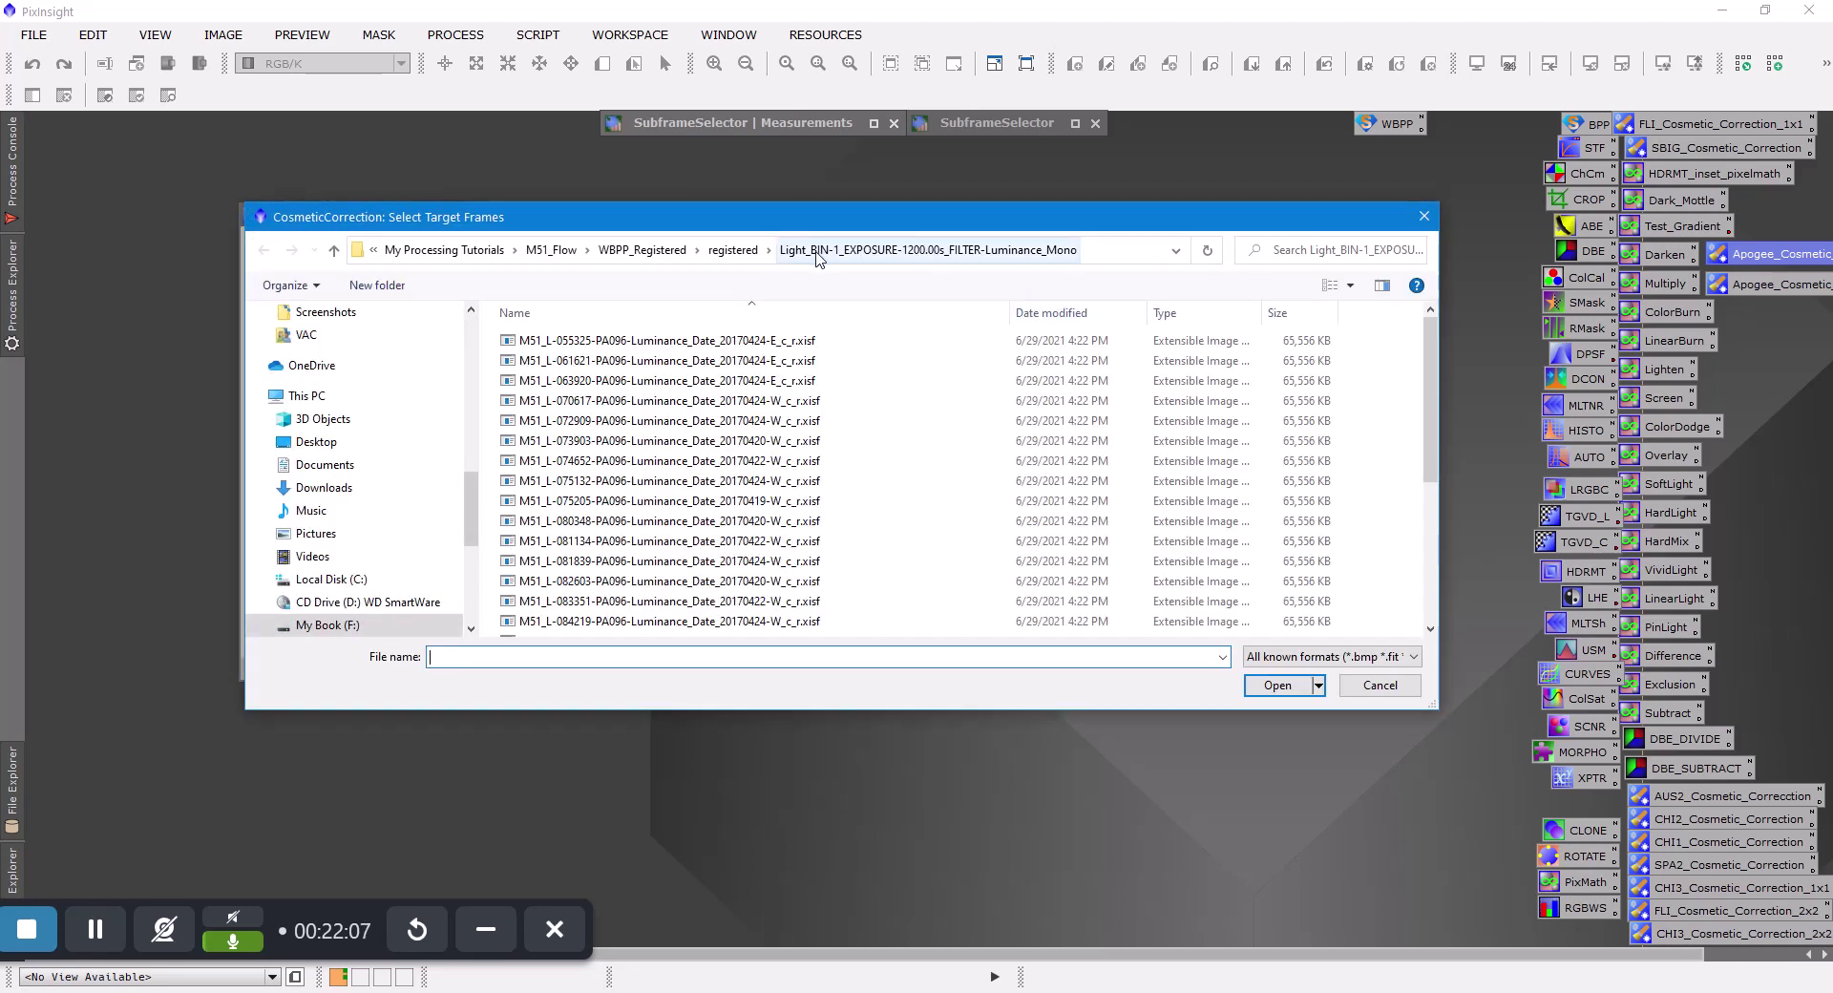
{"action": "left_click", "coordinate": [732, 250]}
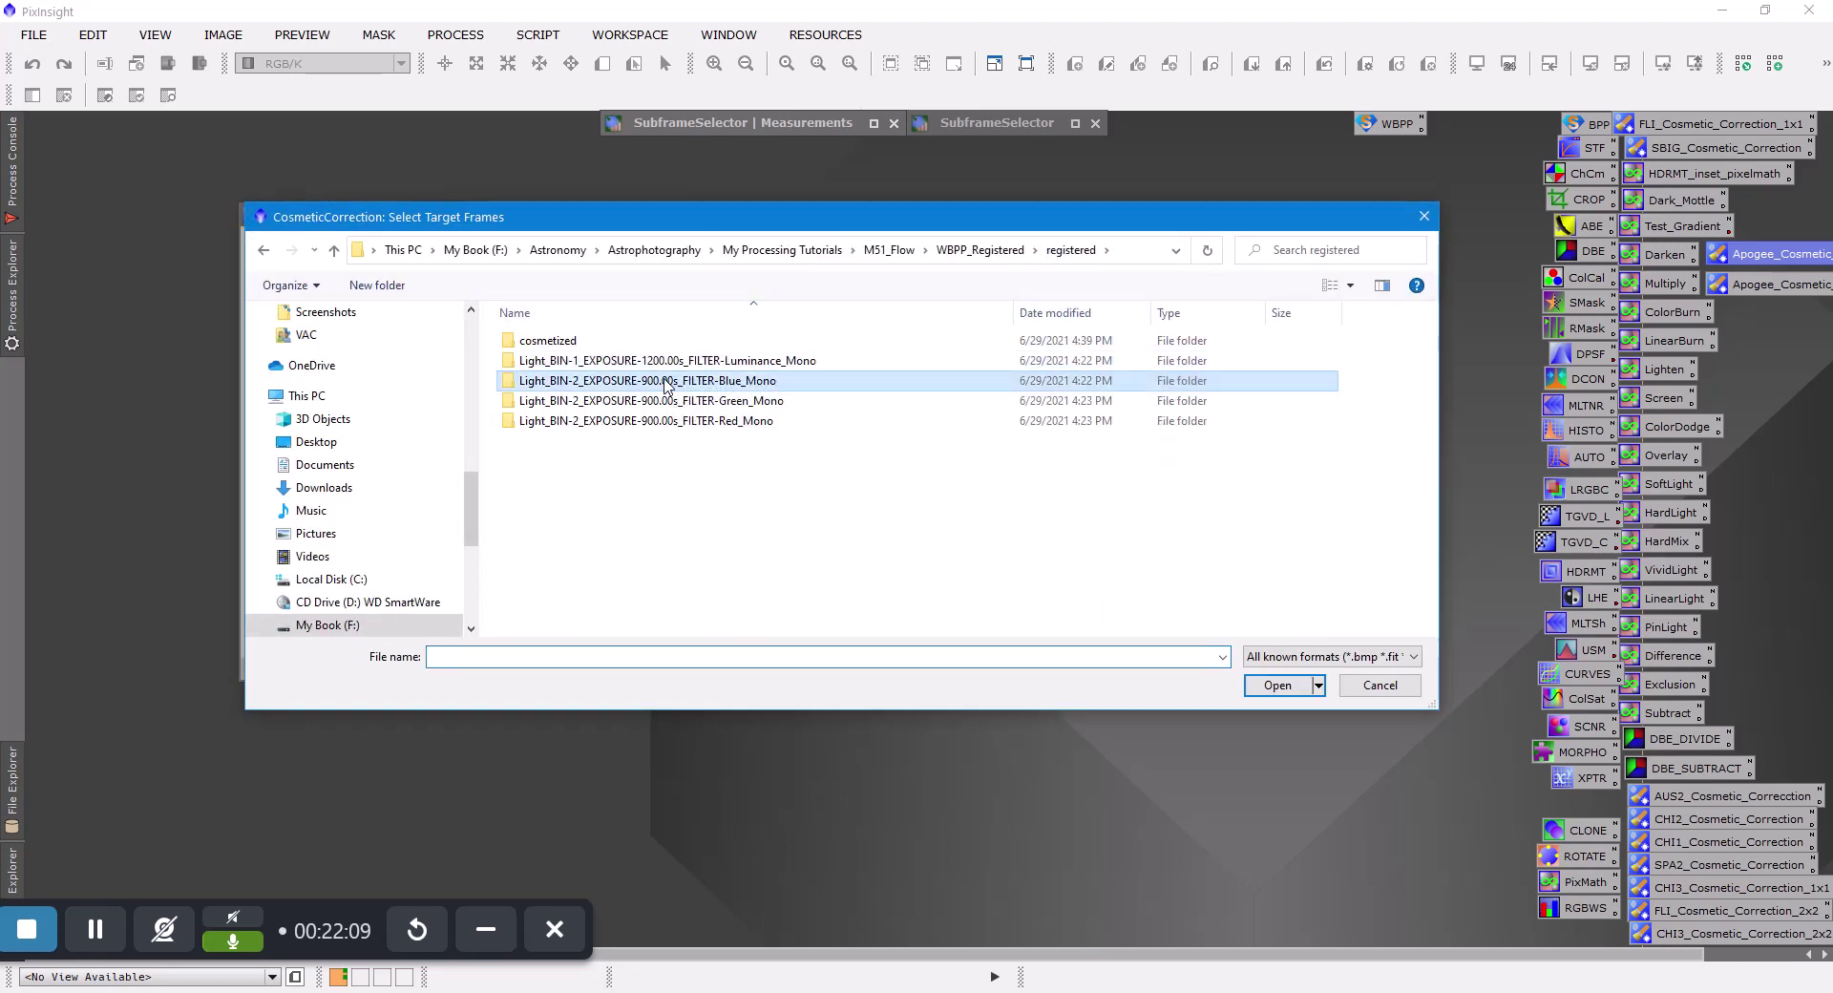
{"action": "double_click", "coordinate": [667, 381]}
{"action": "key", "text": "ctrl+a"}
{"action": "key", "text": "Return"}
Add all registered Green frames from Light_BIN-2_EXPOSURE-900.00s_FILTER-Green_Mono to the target frames
{"action": "left_click", "coordinate": [607, 274]}
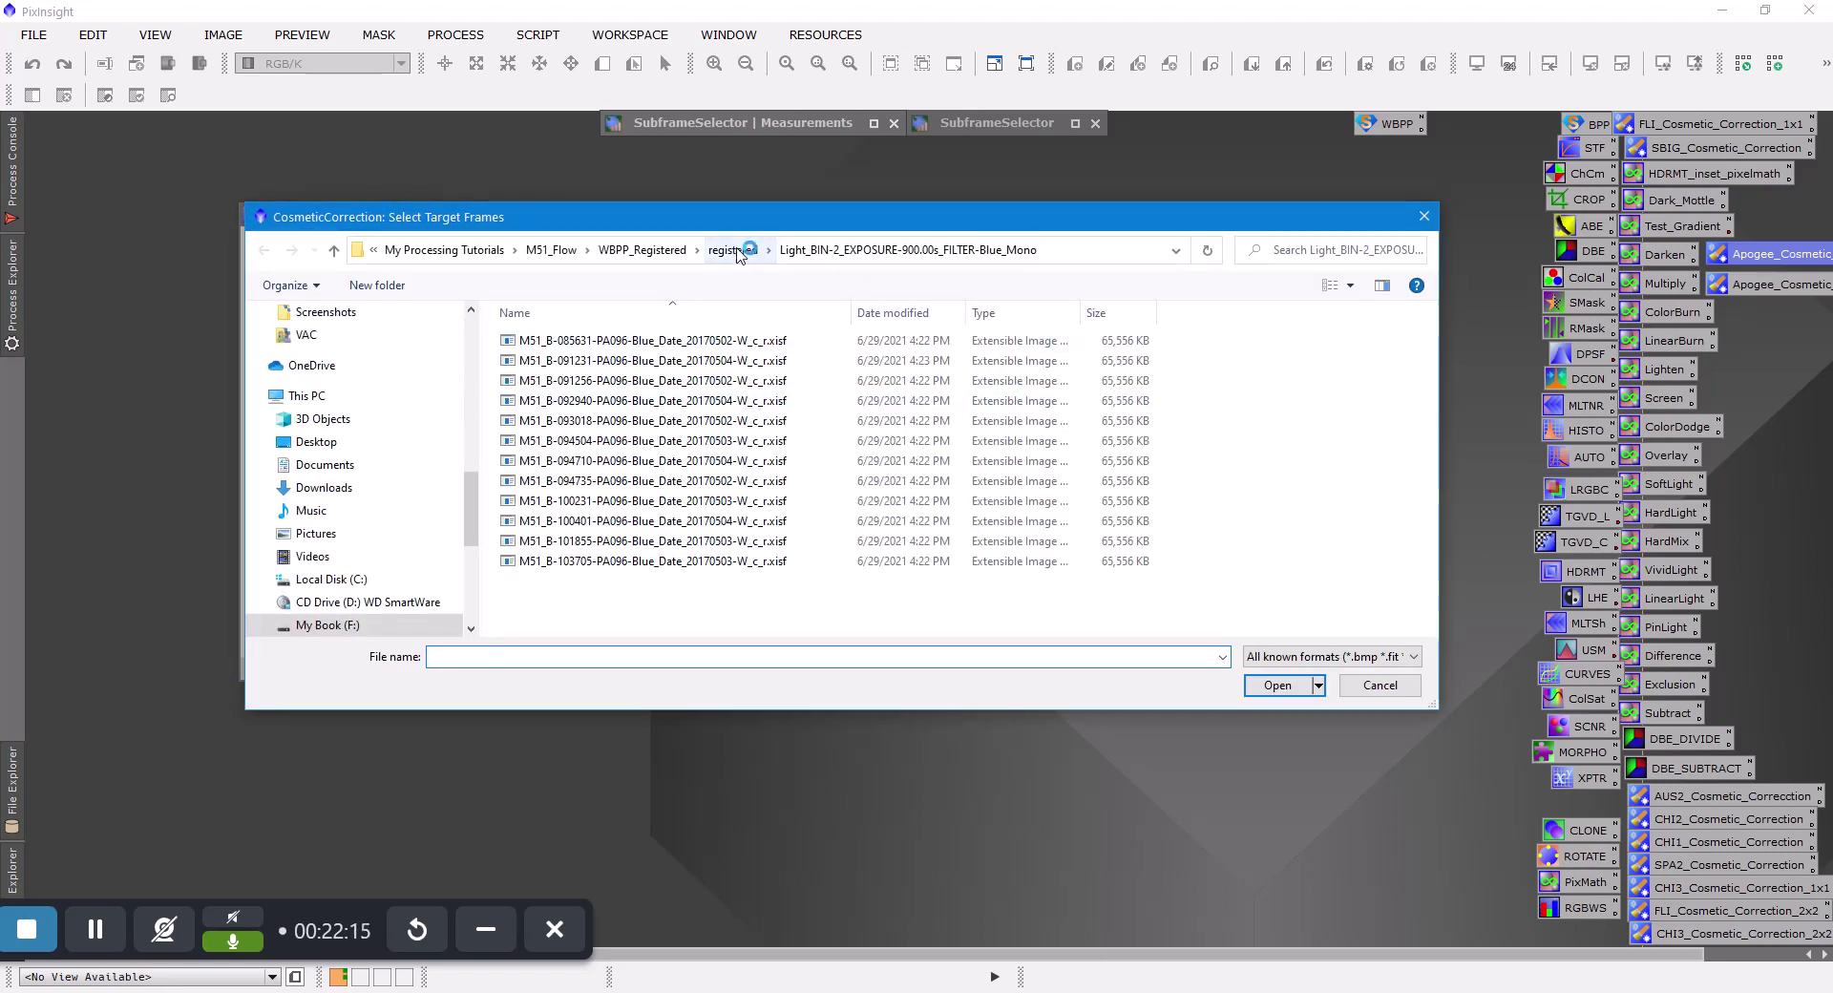
{"action": "left_click", "coordinate": [736, 251]}
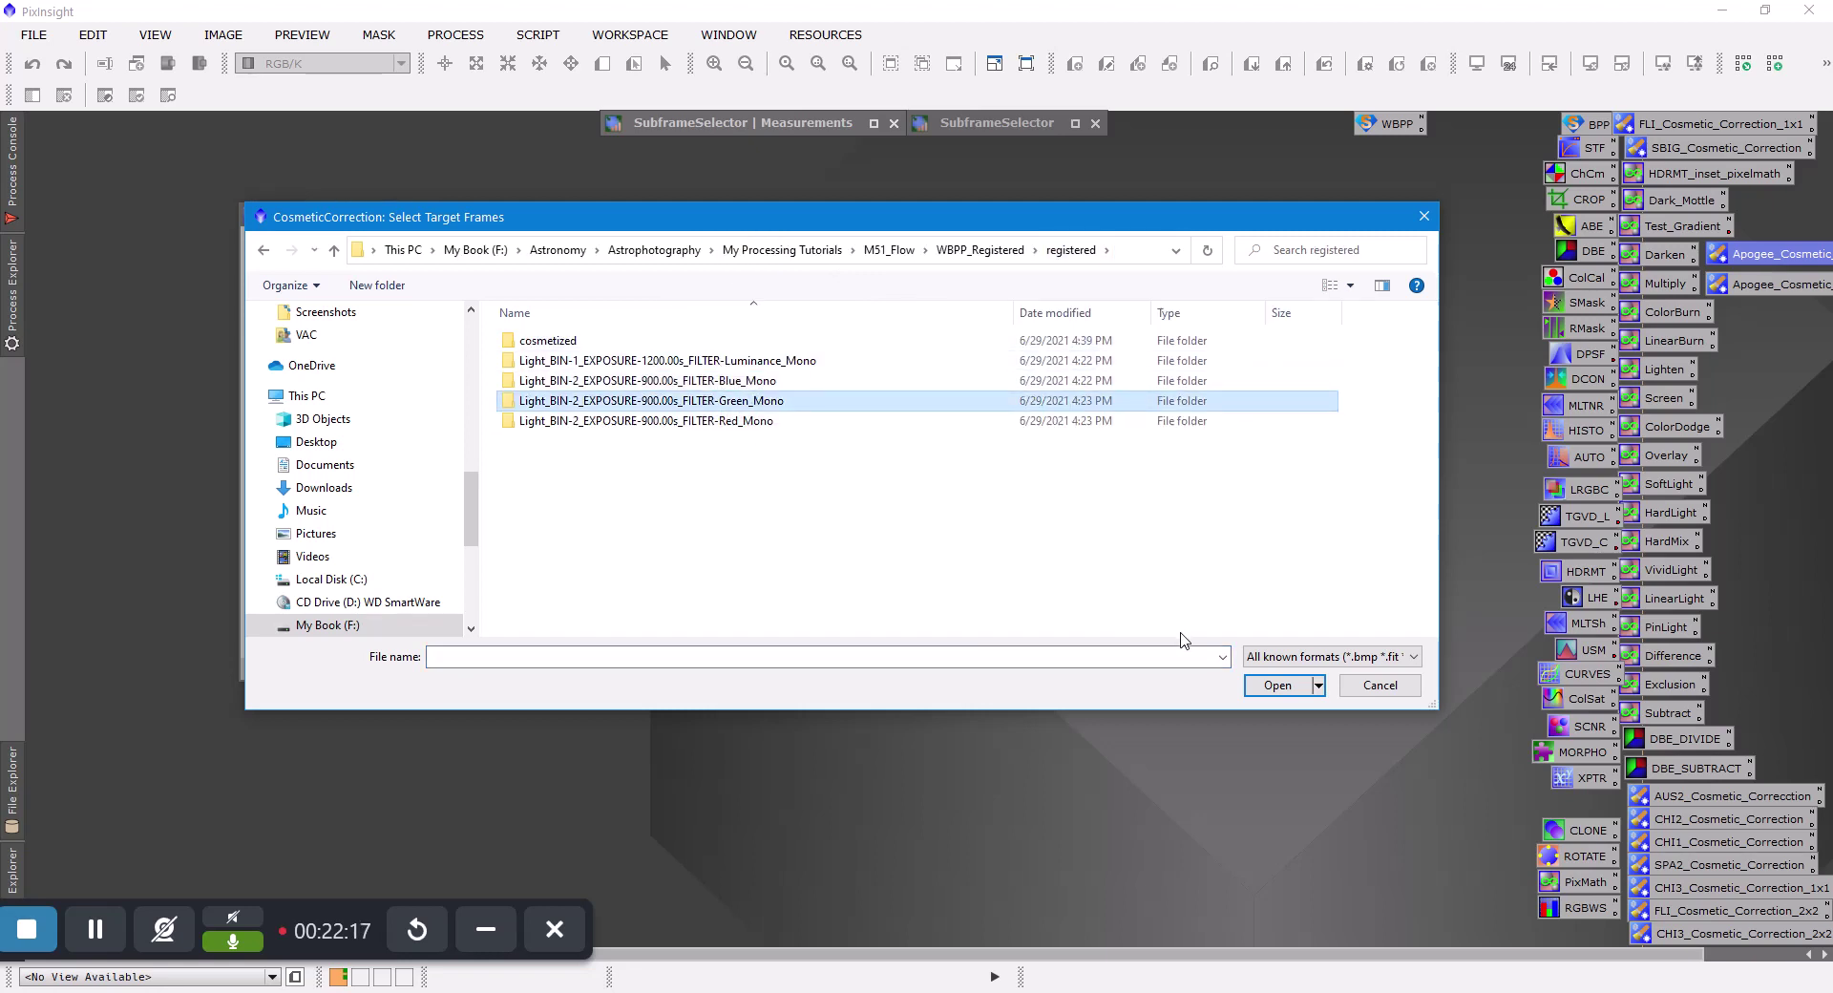
{"action": "left_click", "coordinate": [1267, 686]}
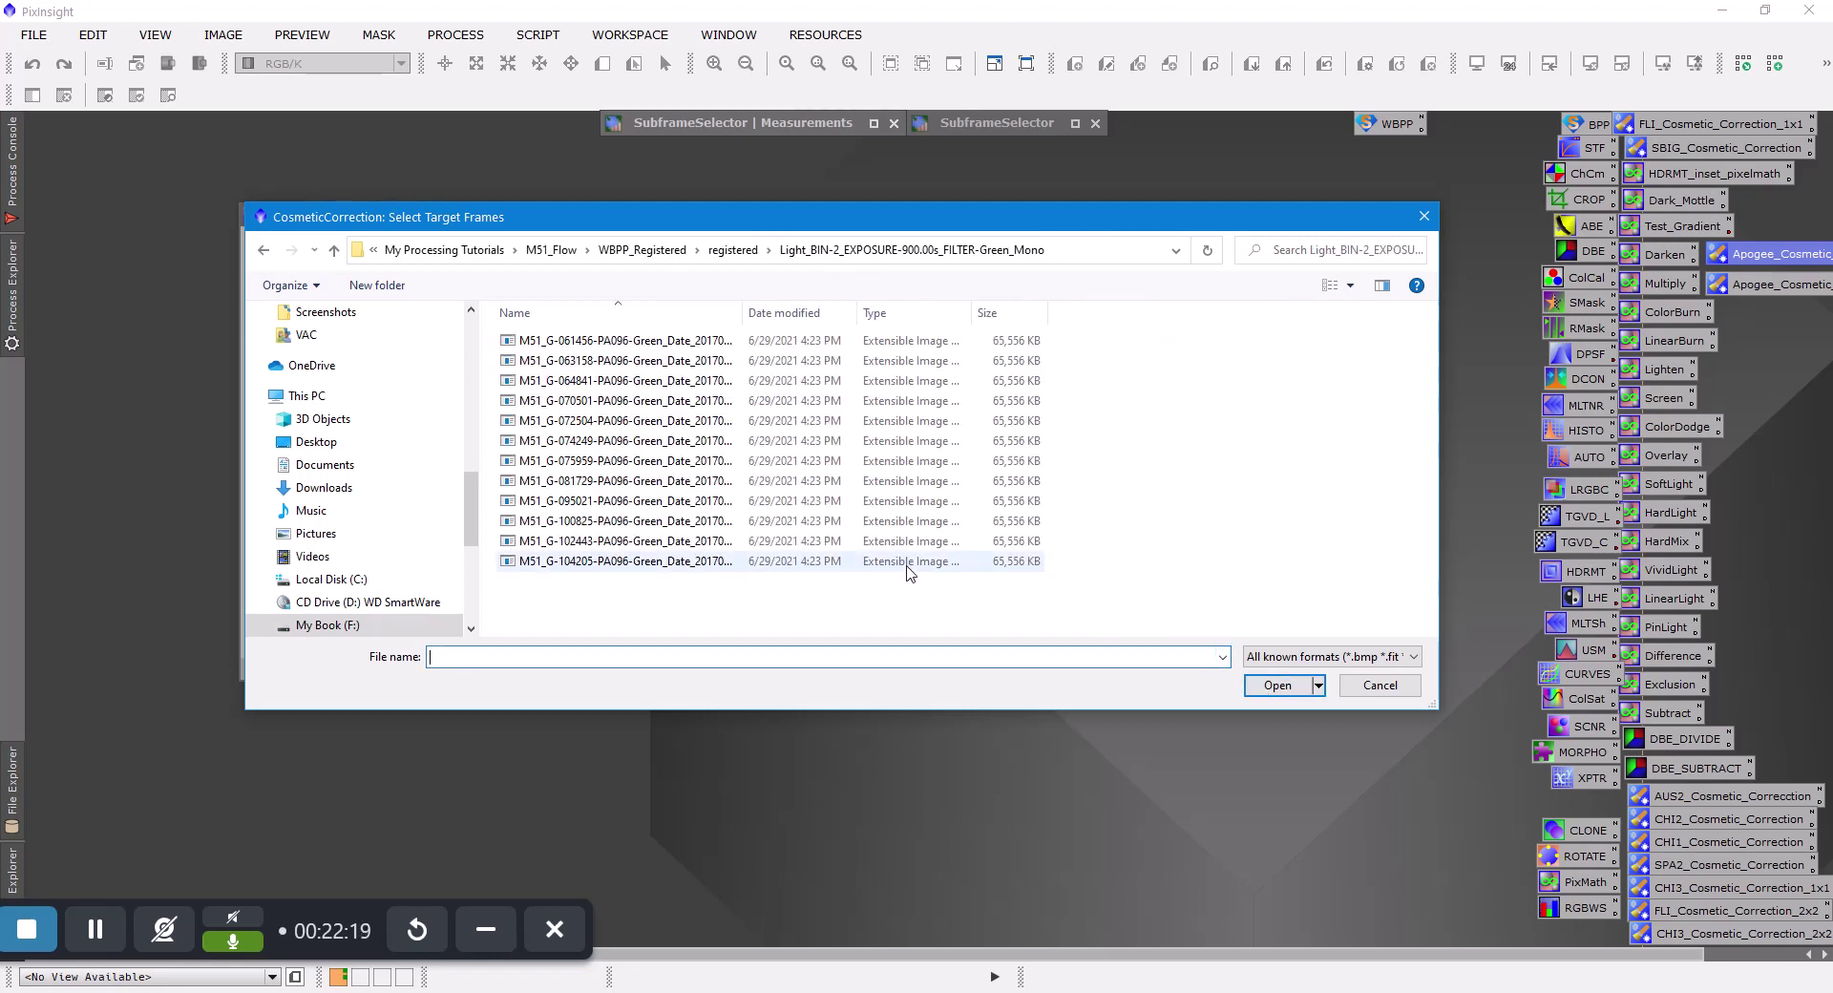
{"action": "left_click", "coordinate": [621, 341]}
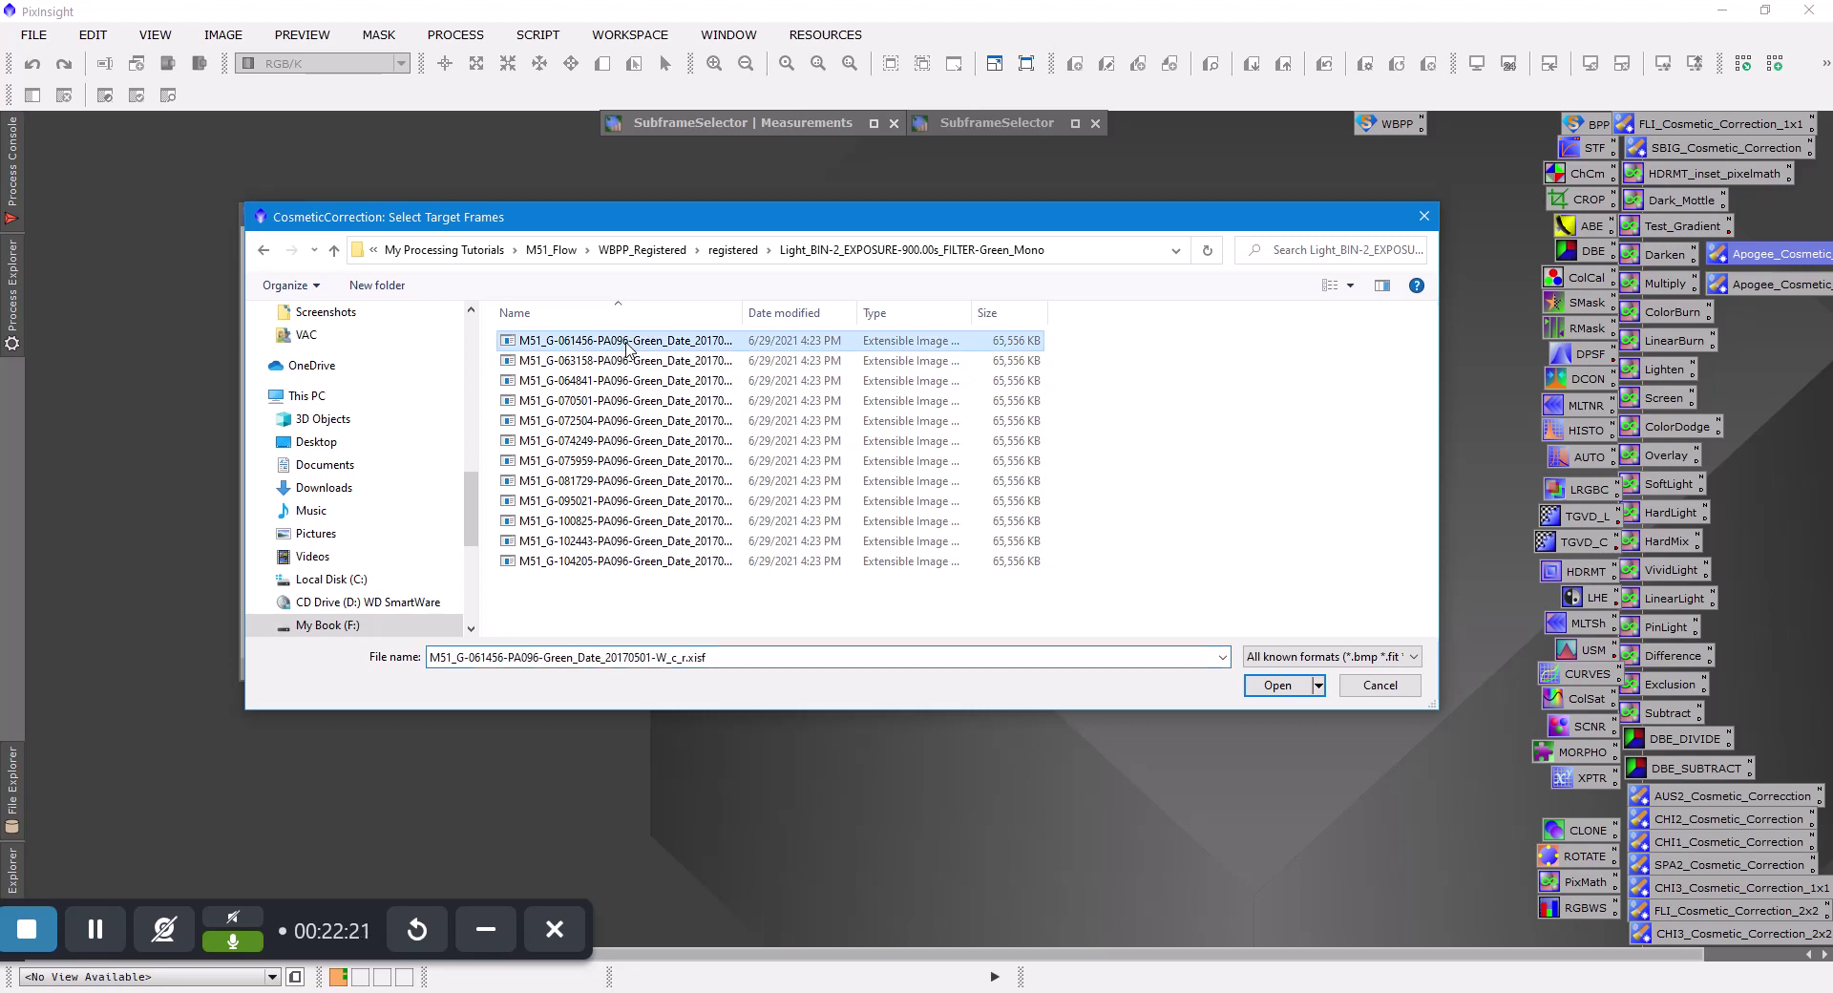
{"action": "key", "text": "ctrl+a"}
{"action": "left_click", "coordinate": [1278, 686]}
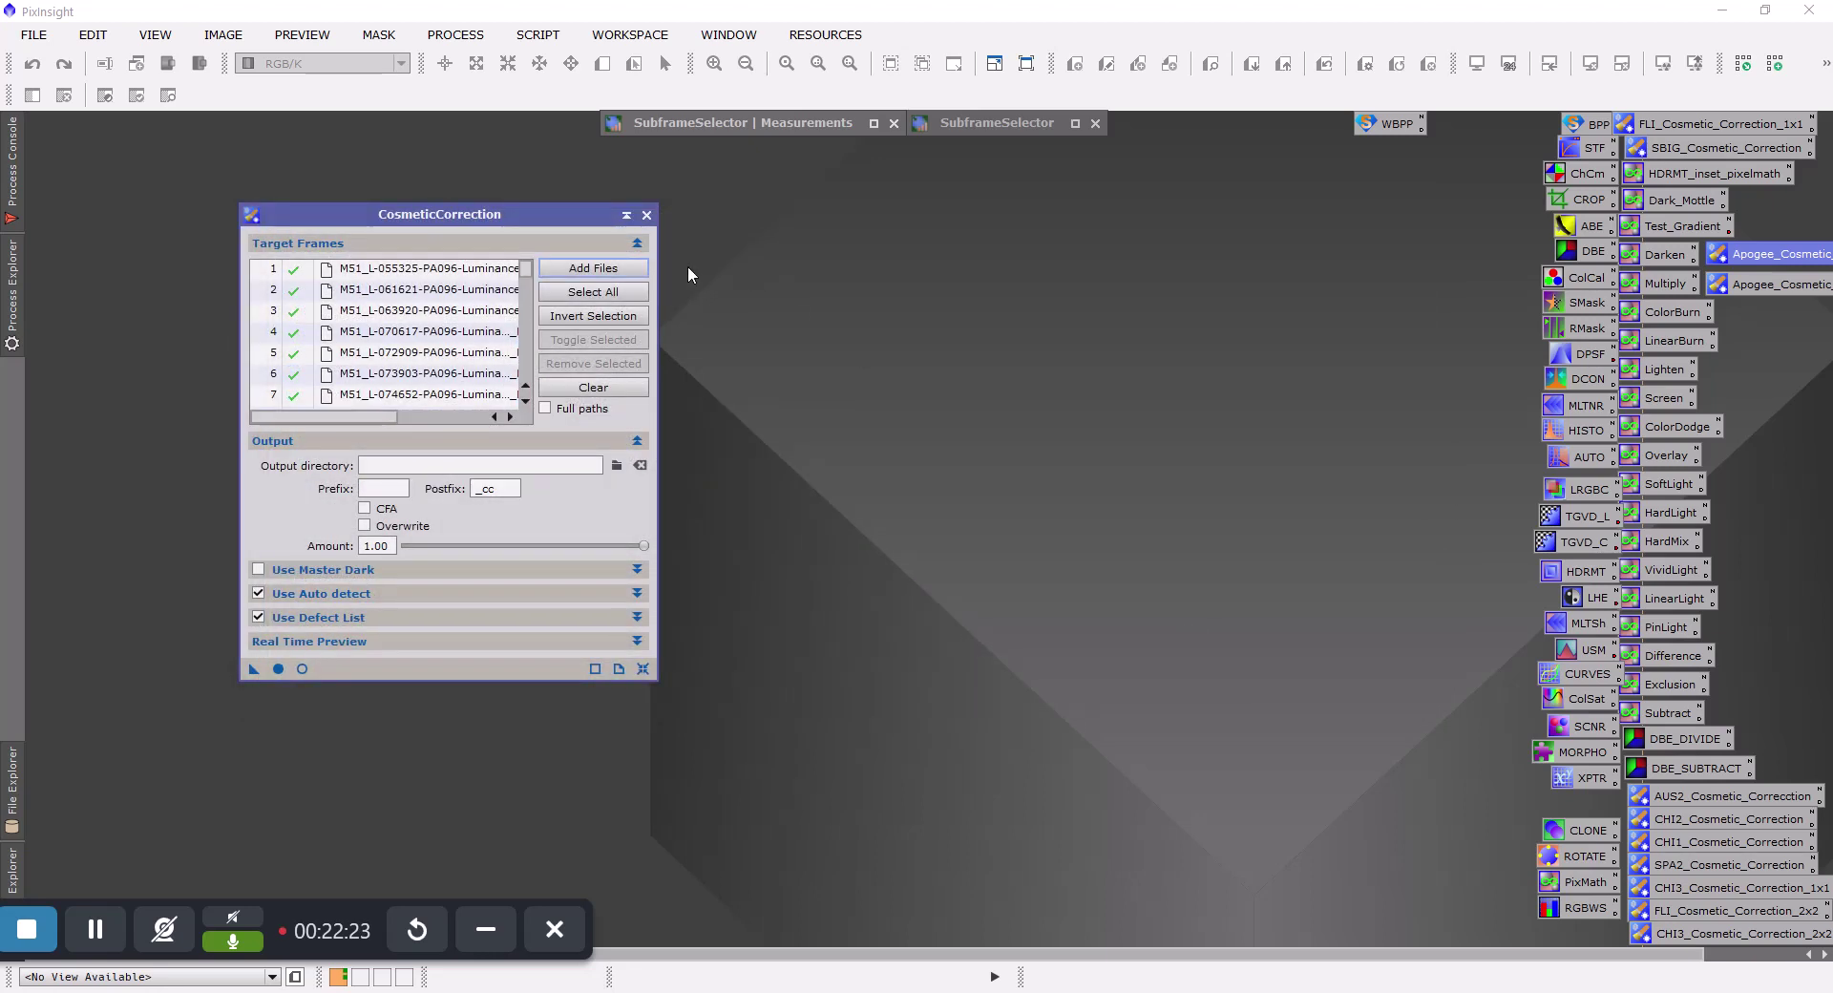
Add all registered Red frames from Light_BIN-2_EXPOSURE-900.00s_FILTER-Red_Mono to the target frames
{"action": "left_click", "coordinate": [571, 270]}
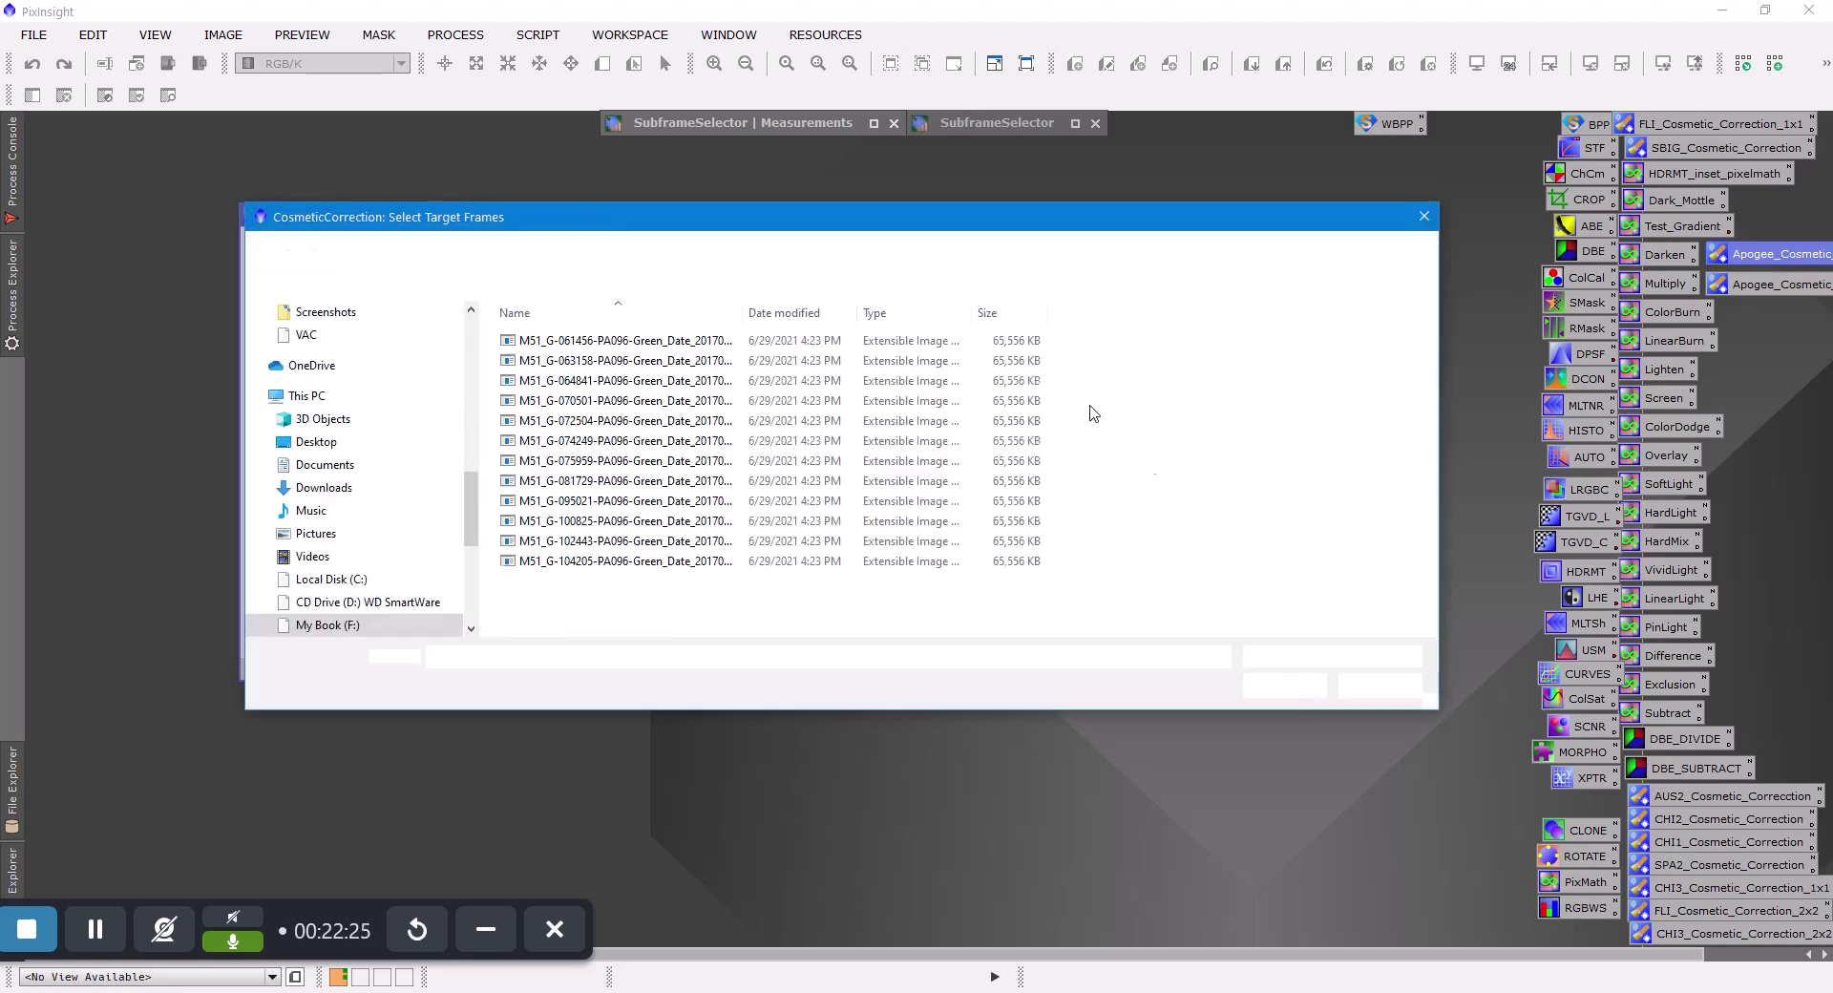
{"action": "left_click", "coordinate": [743, 251]}
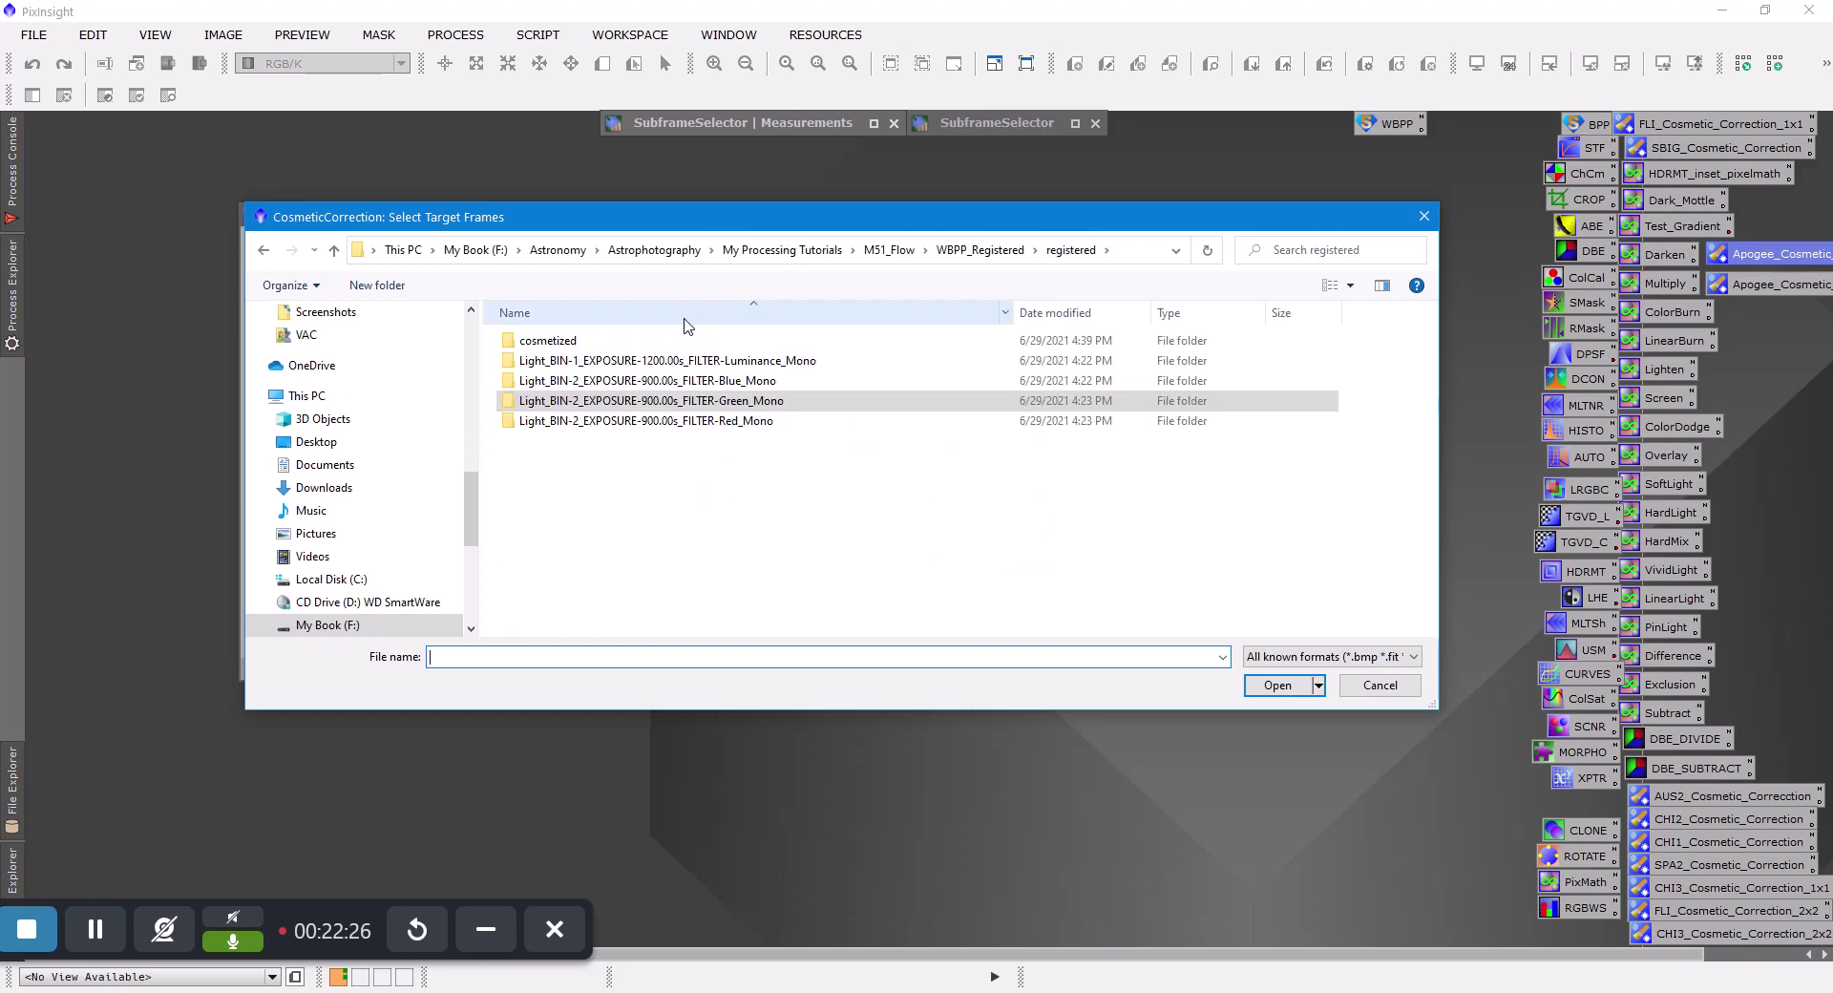
{"action": "left_click", "coordinate": [688, 421]}
{"action": "key", "text": "Return"}
{"action": "key", "text": "ctrl+a"}
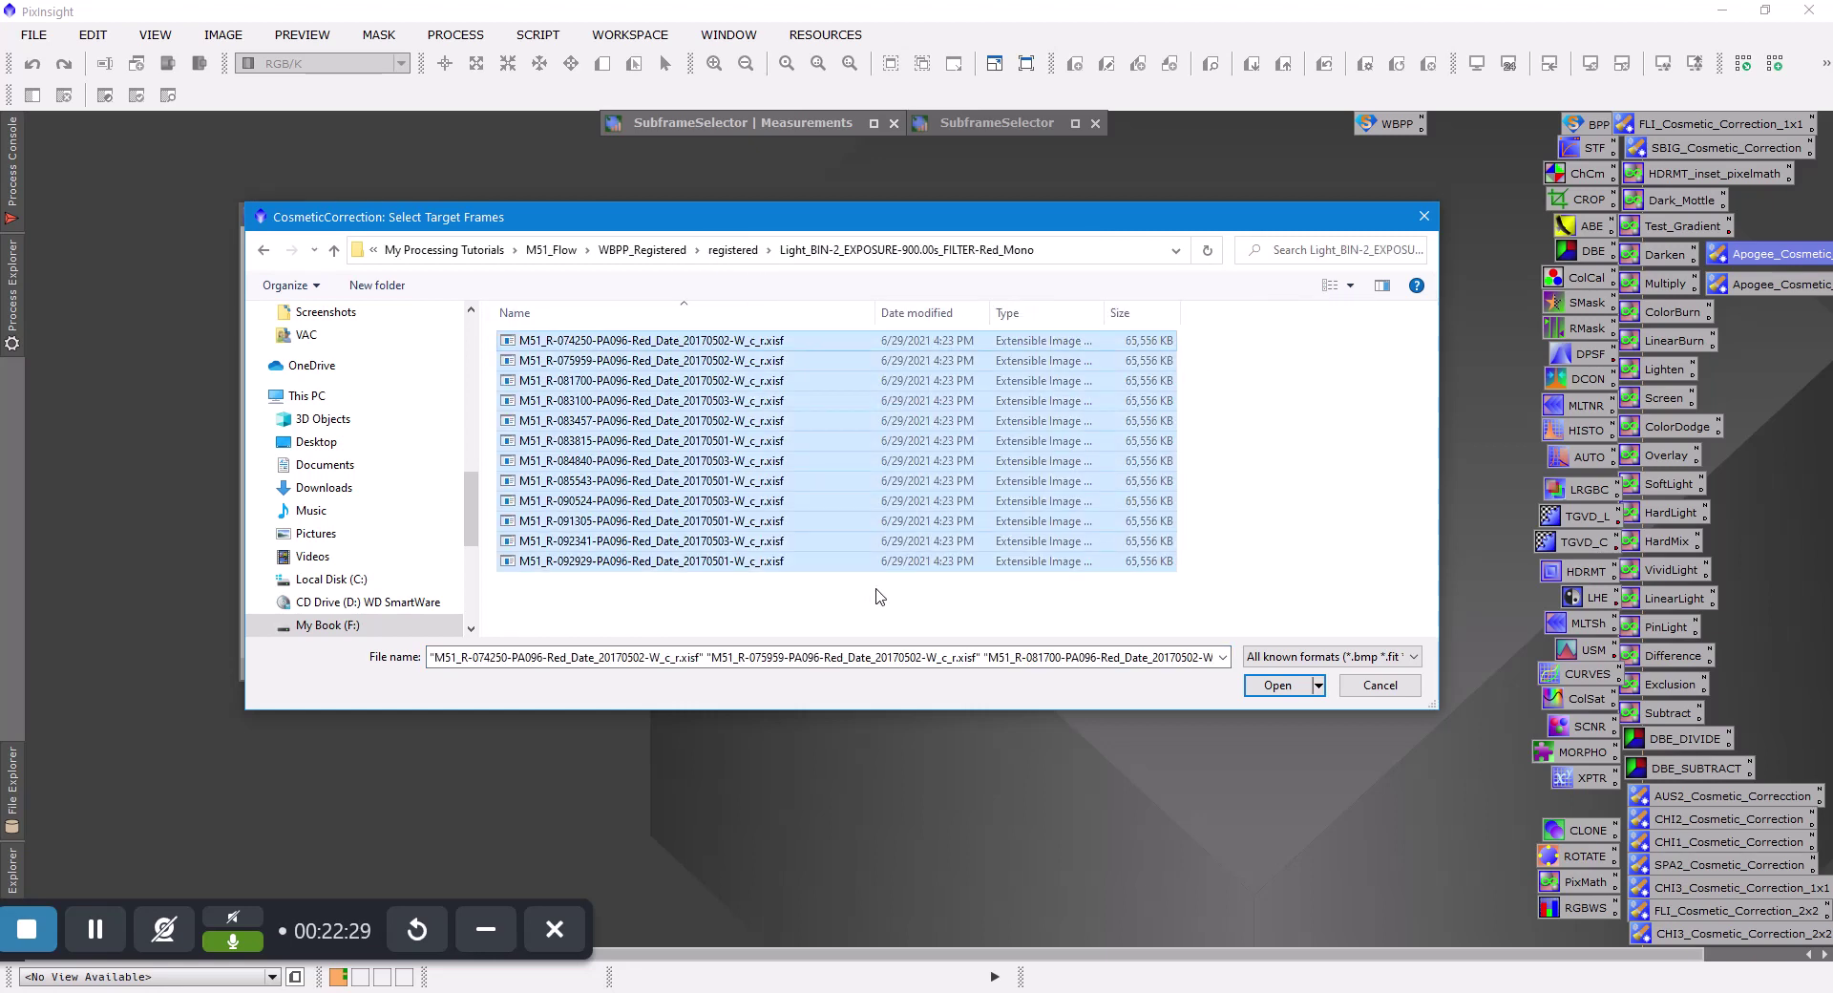
{"action": "left_click", "coordinate": [1274, 687]}
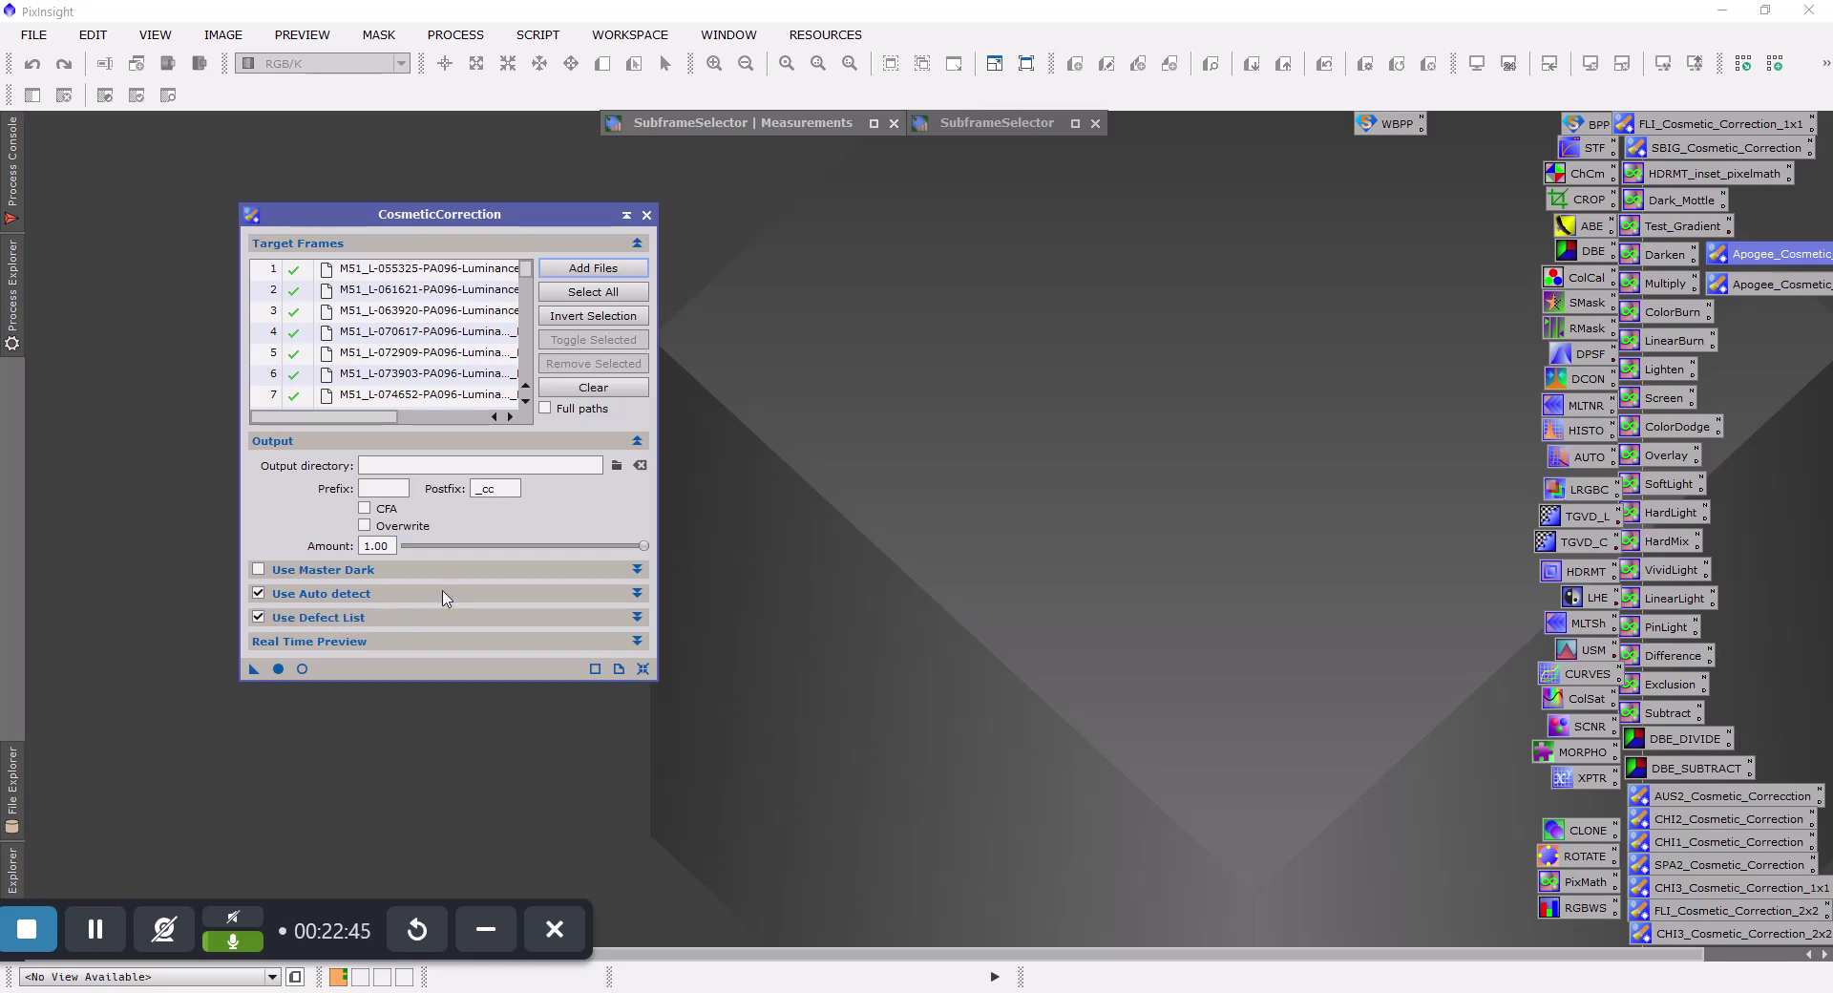
Set the CosmeticCorrection output directory to WBPP_Registered/registered/cosmetized, then close the process window without running it
{"action": "left_click", "coordinate": [615, 466]}
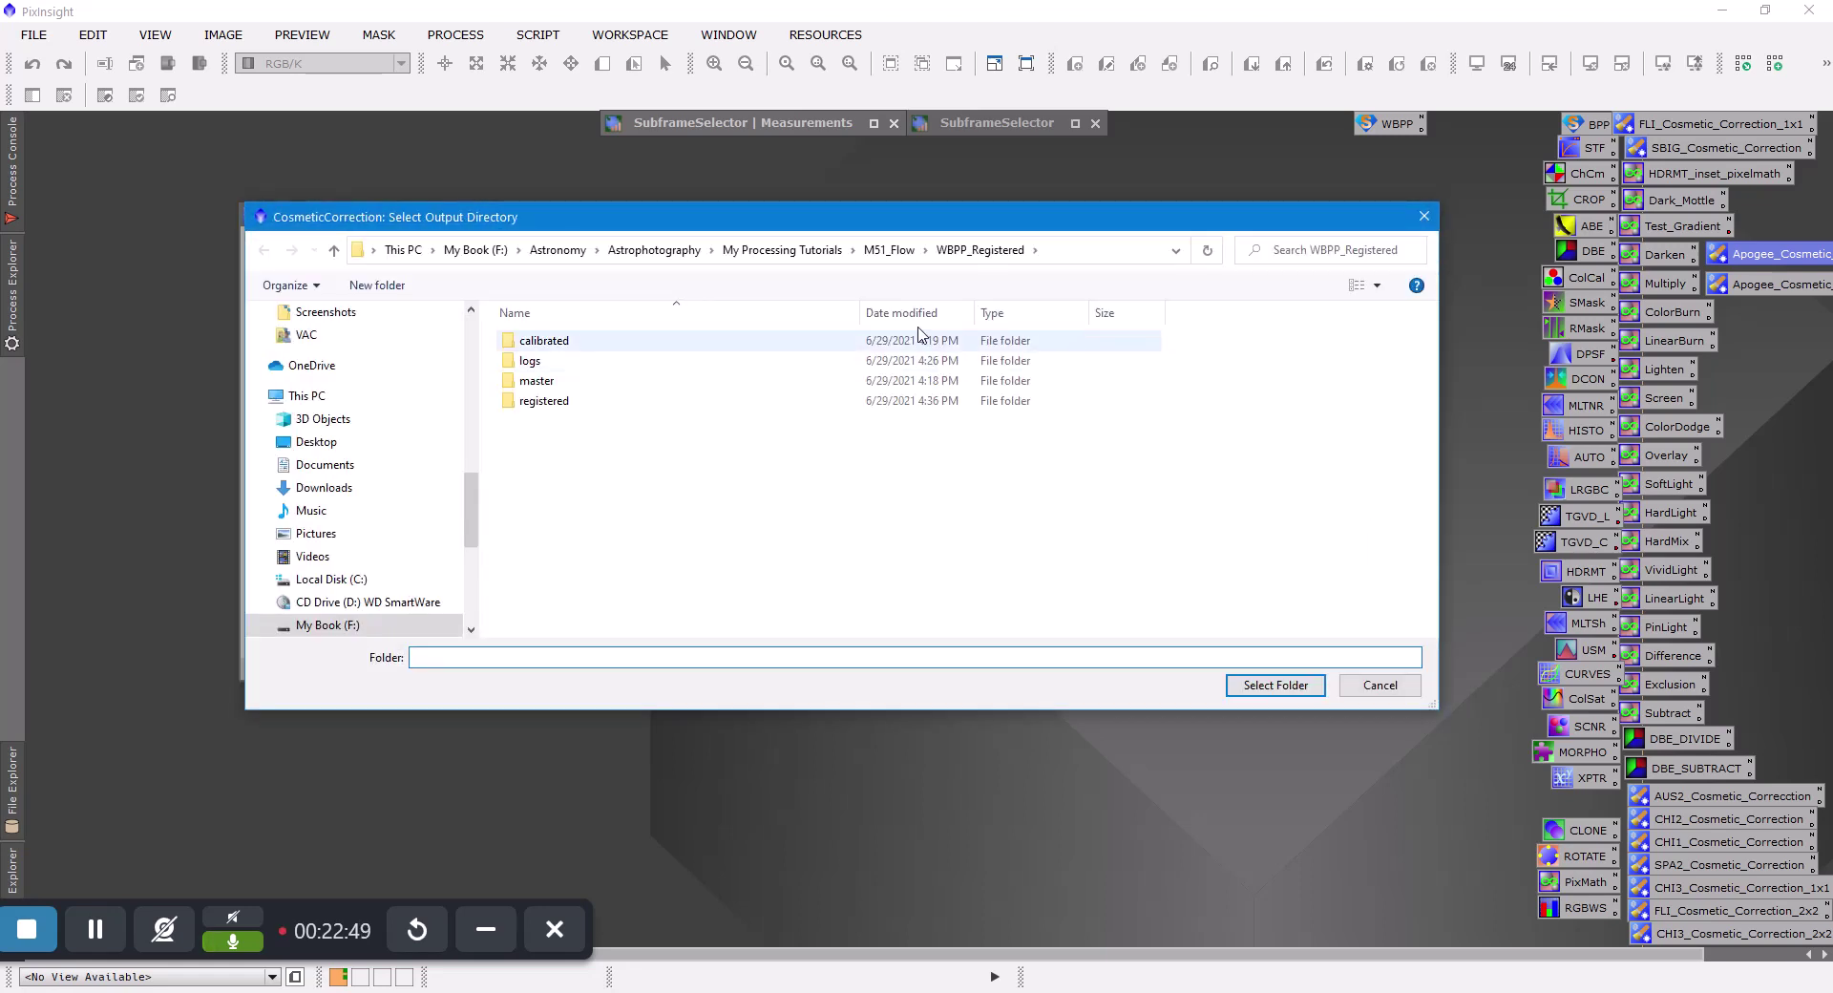
{"action": "double_click", "coordinate": [551, 405]}
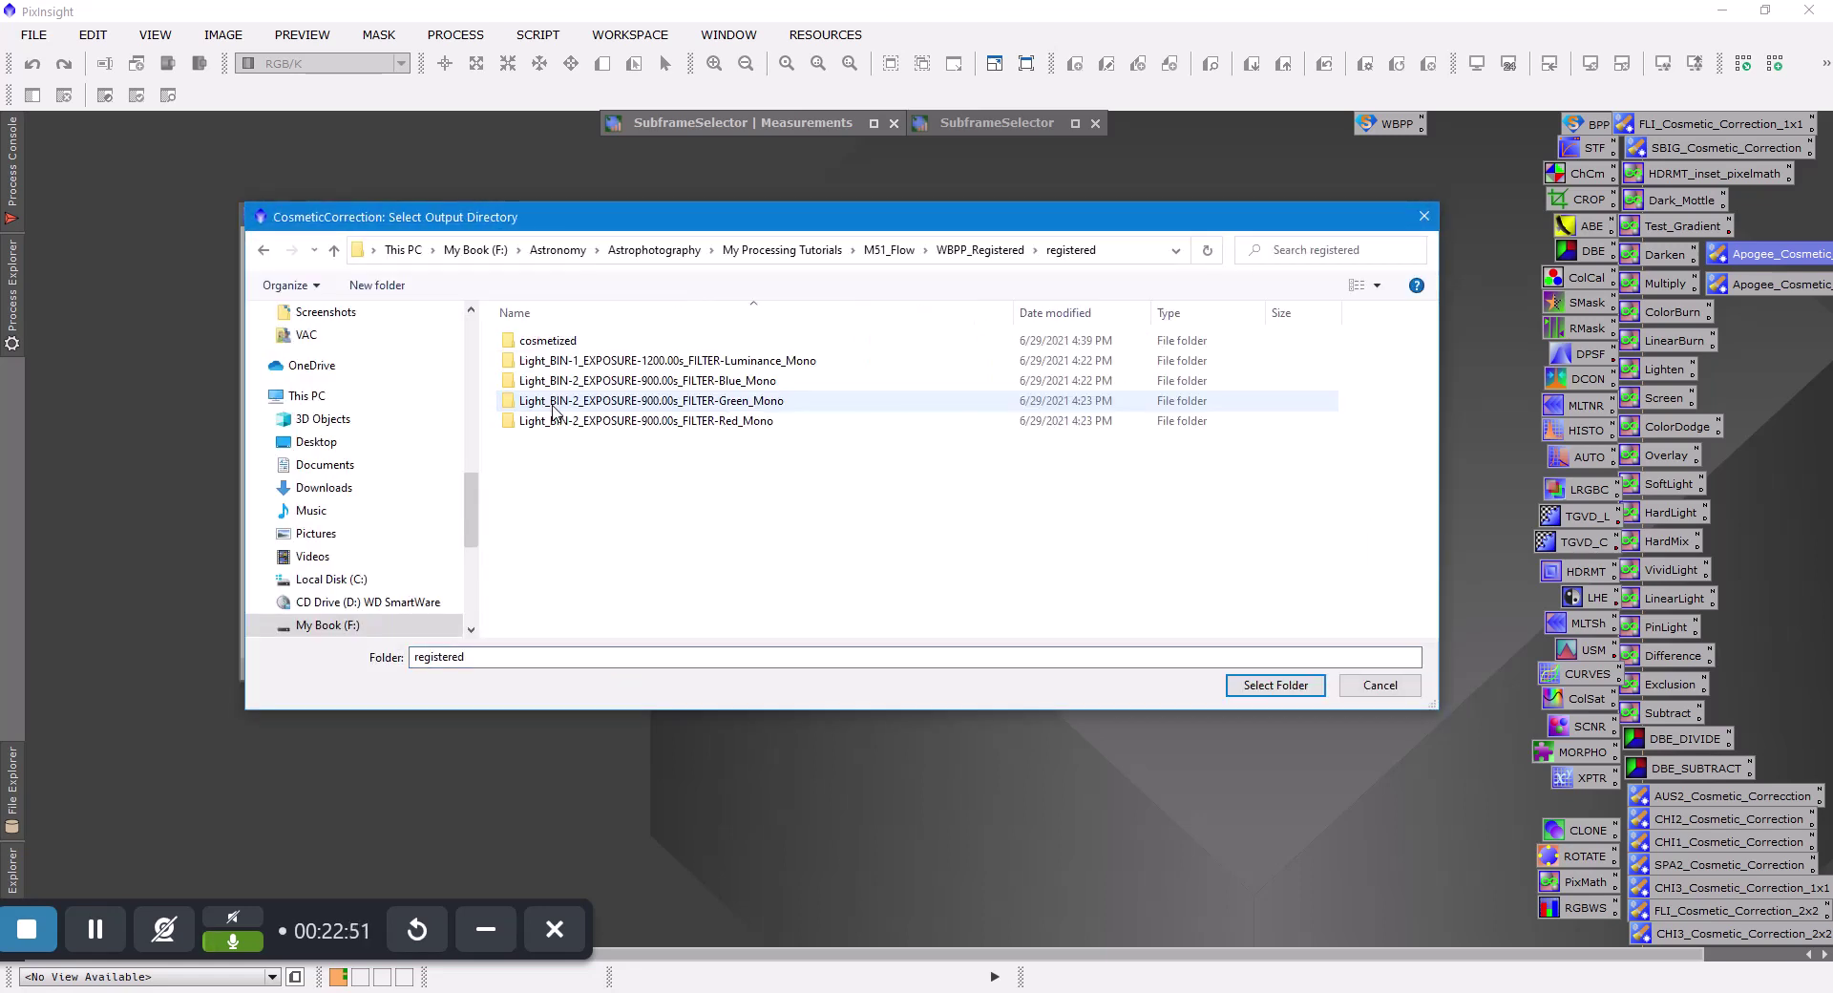
{"action": "left_click", "coordinate": [572, 344]}
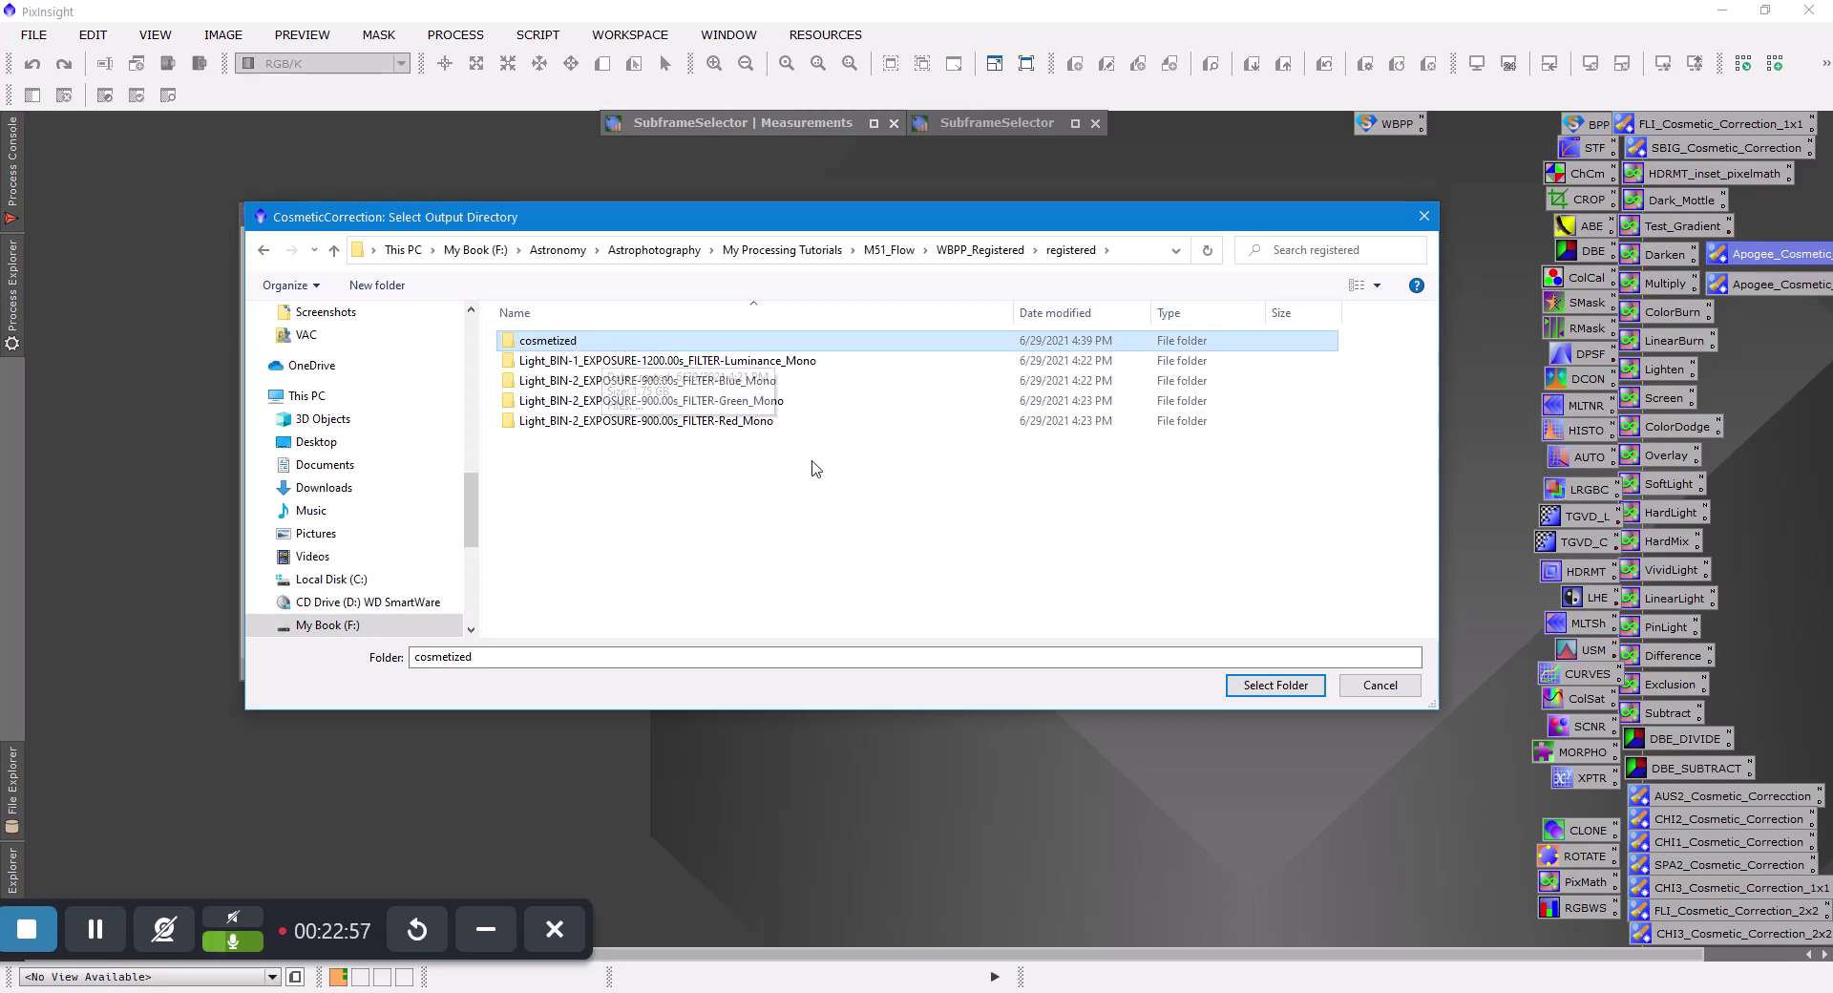
{"action": "left_click", "coordinate": [1253, 687]}
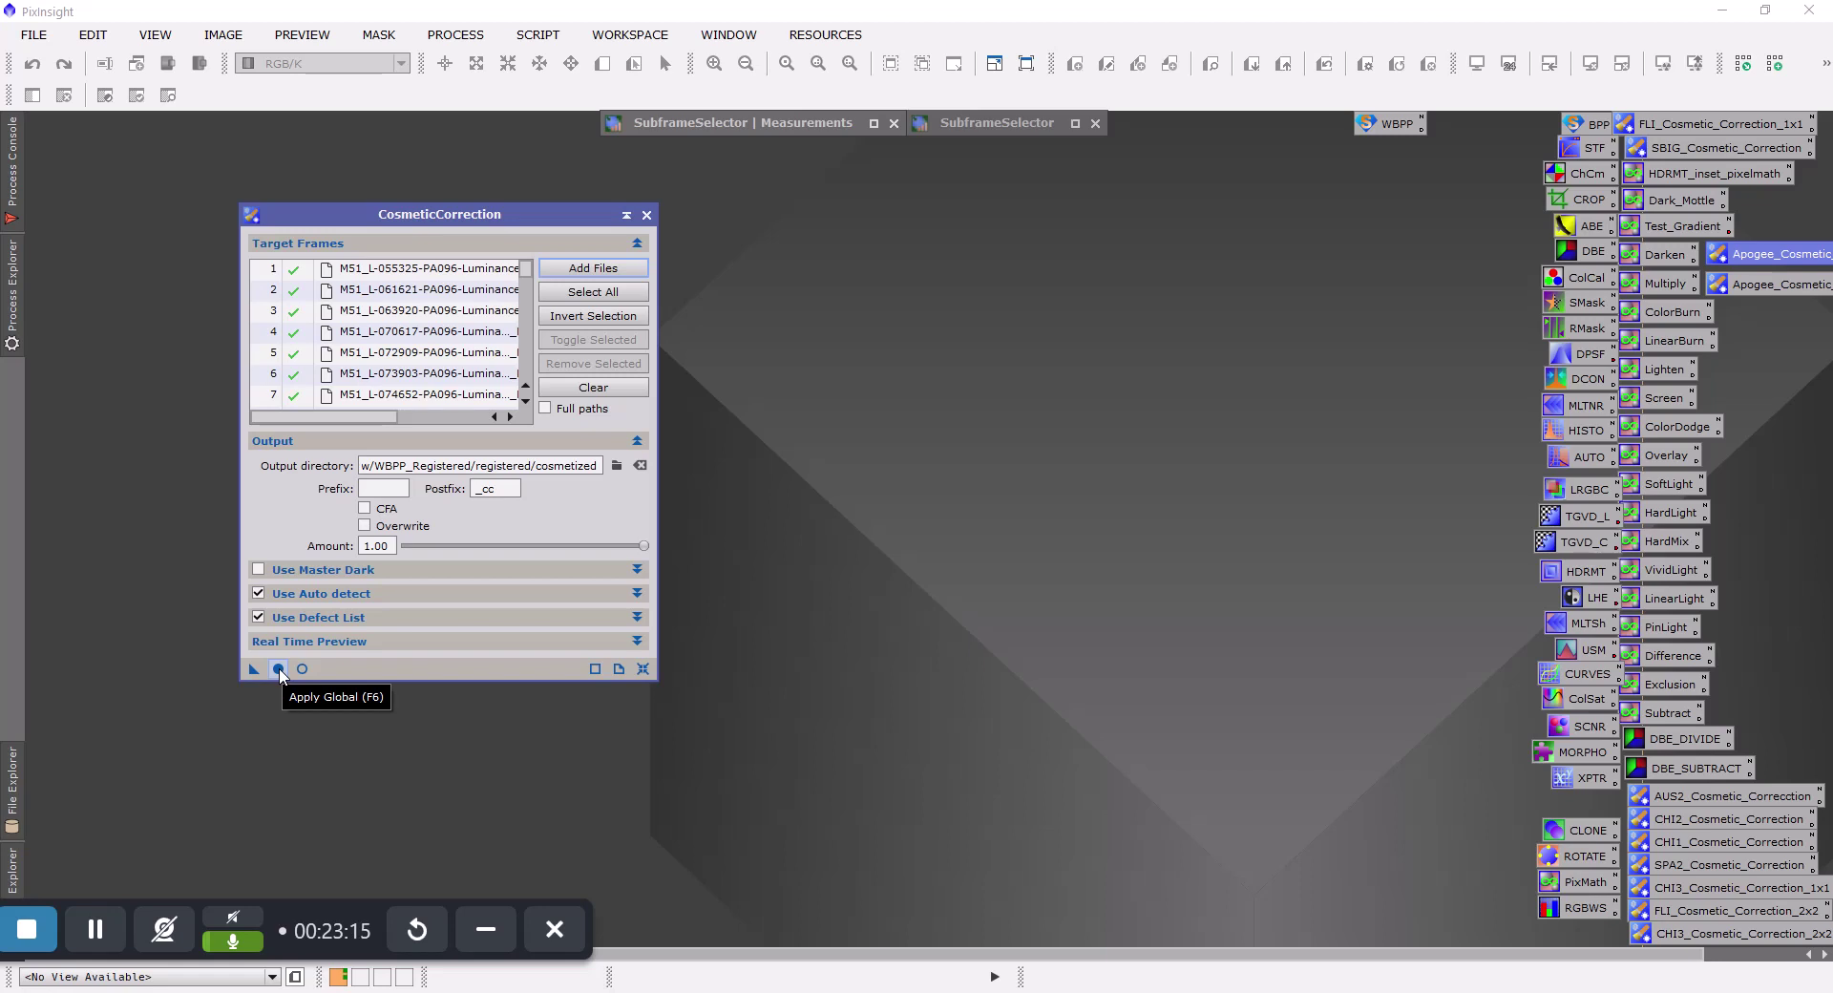
{"action": "left_click", "coordinate": [647, 215]}
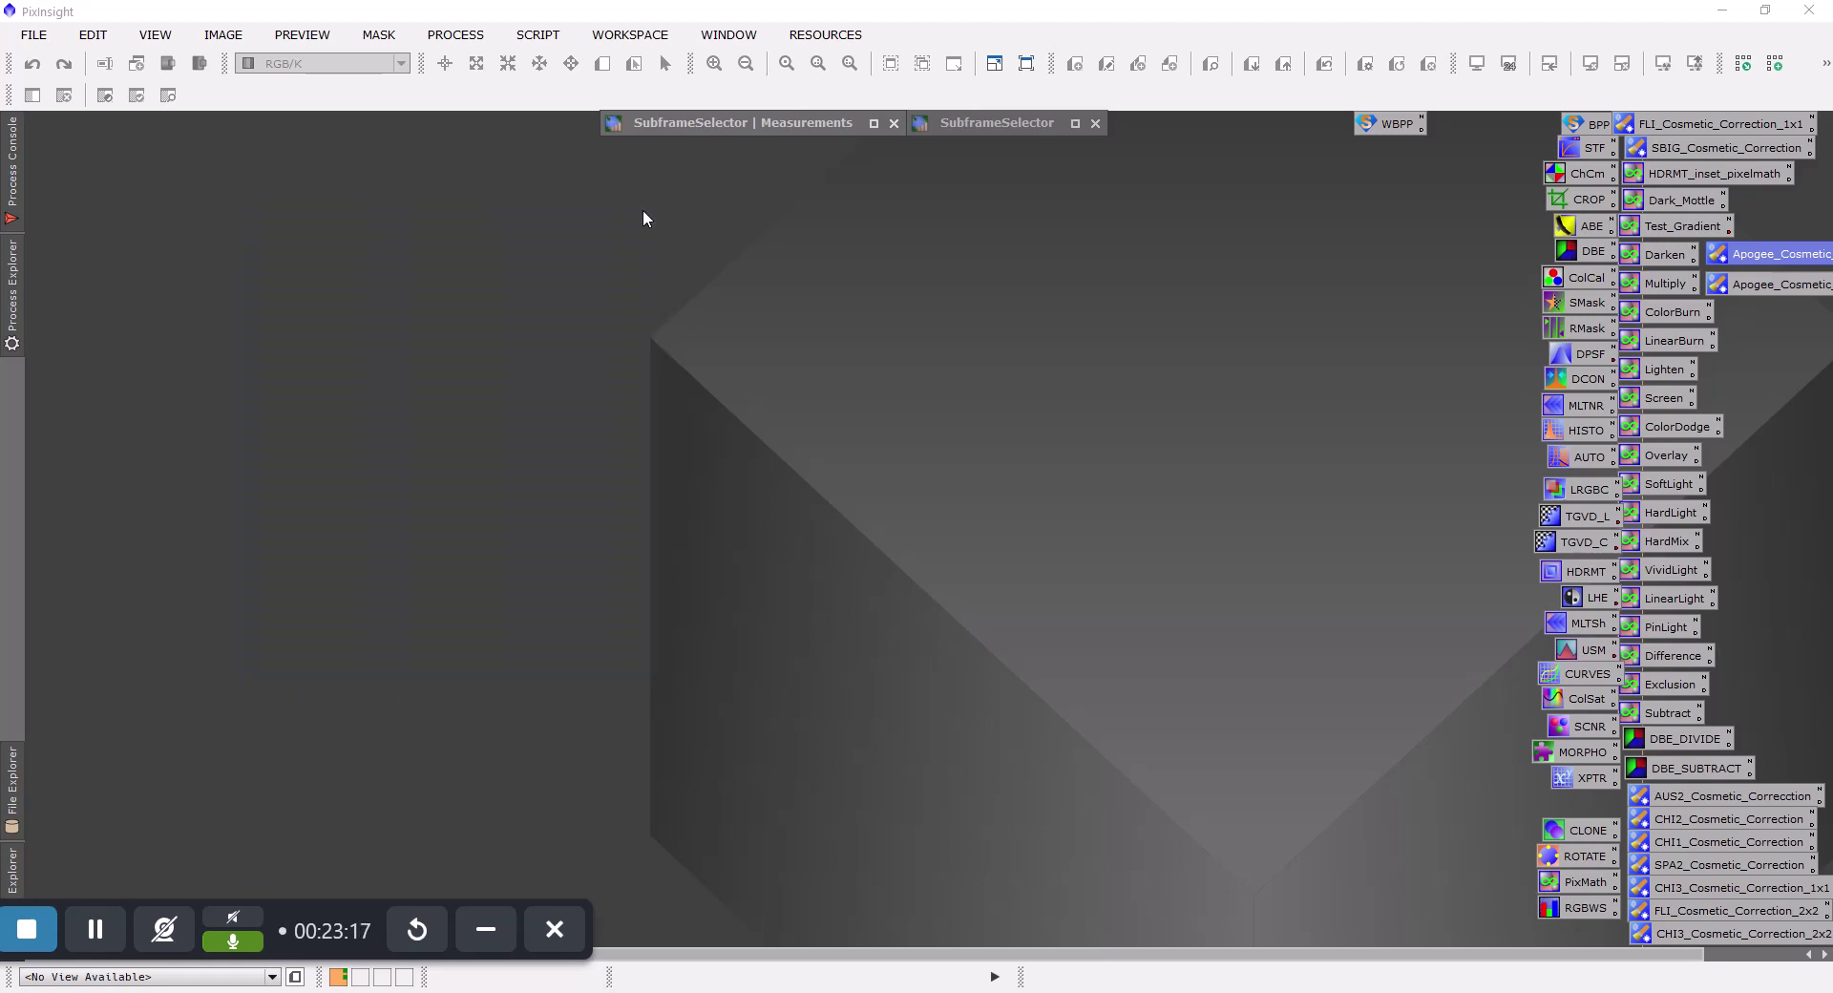
Browse the image files to the M51_Flow/WBPP_Registered/registered/cosmetized folder
{"action": "left_click", "coordinate": [33, 34]}
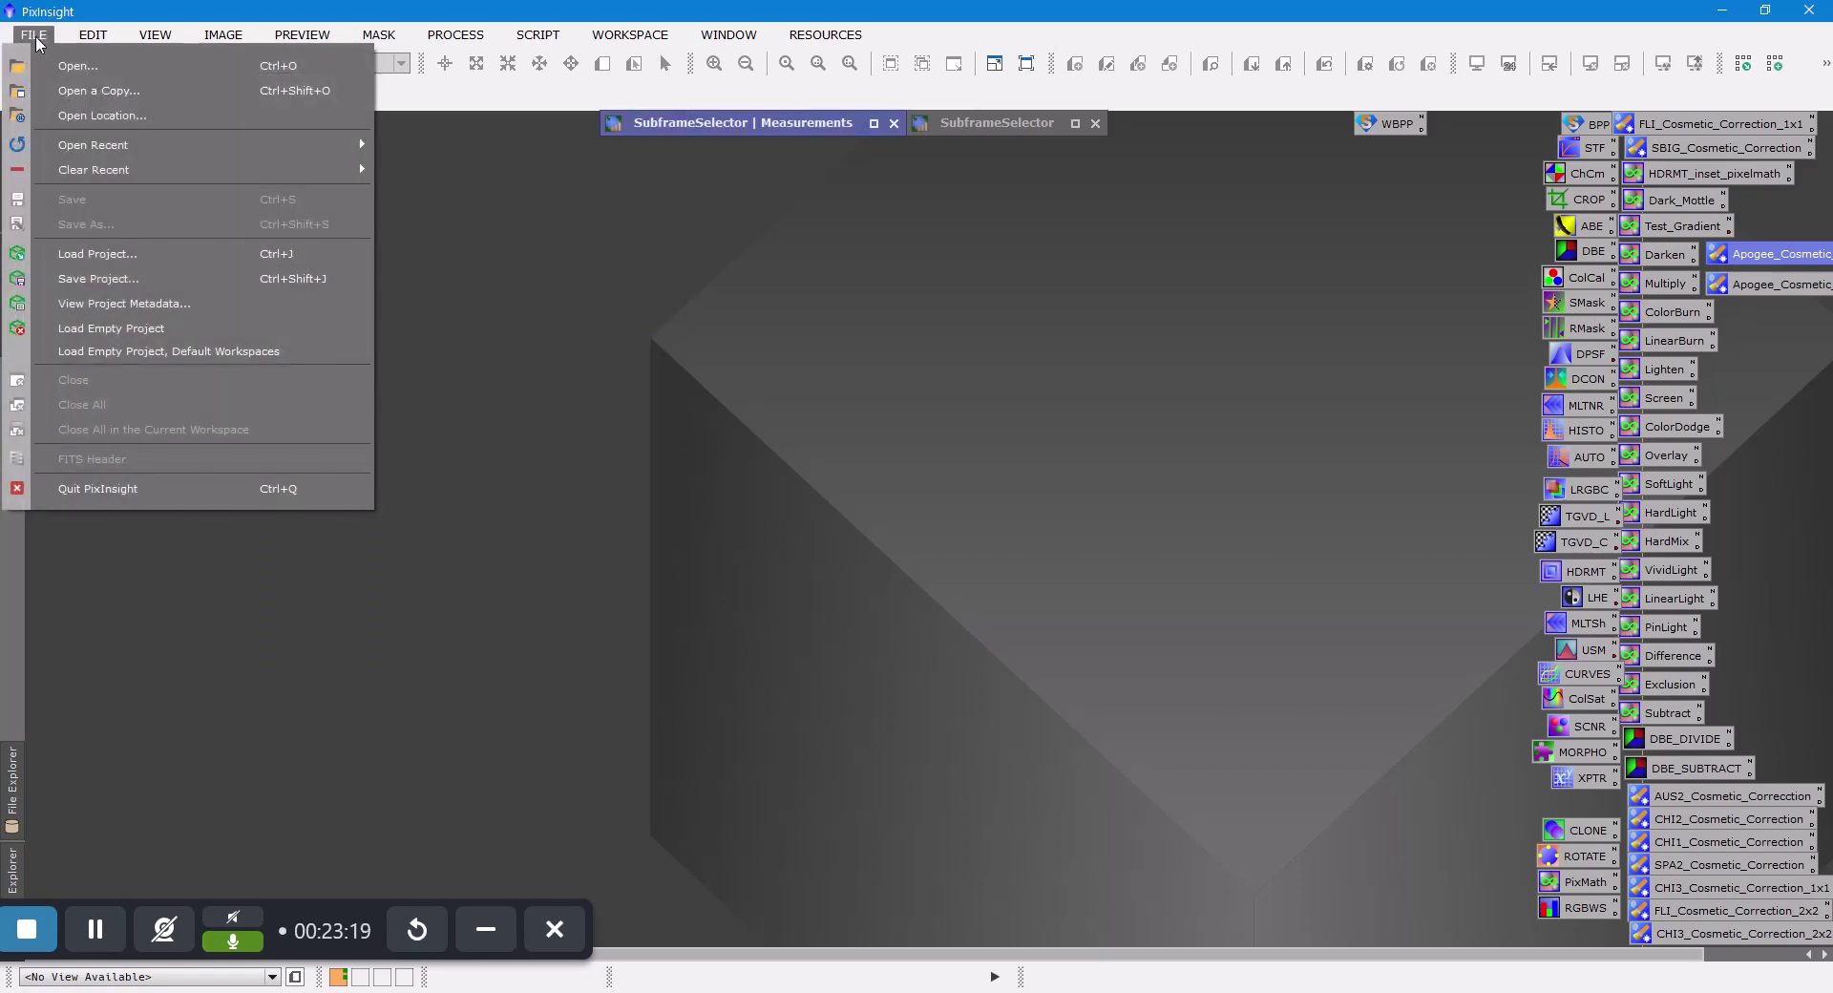
{"action": "key", "text": "Escape"}
{"action": "double_click", "coordinate": [643, 423]}
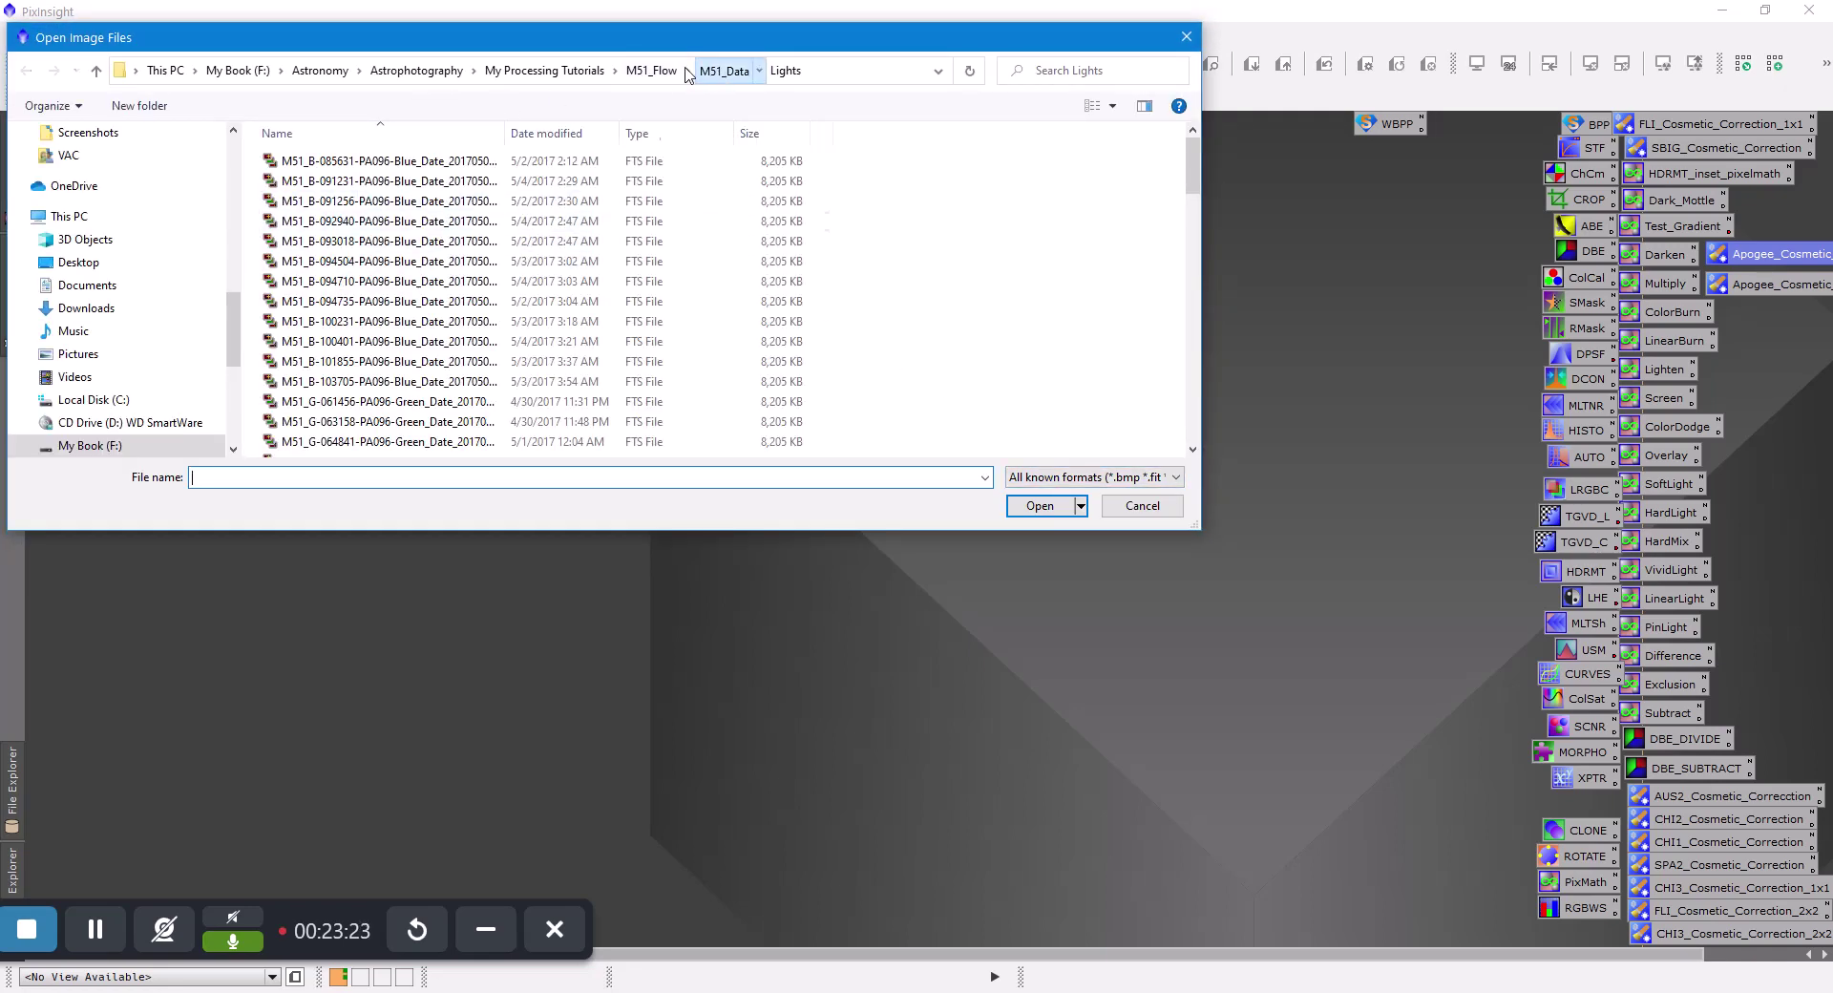
{"action": "left_click", "coordinate": [723, 70]}
{"action": "left_click", "coordinate": [652, 70]}
{"action": "double_click", "coordinate": [361, 183]}
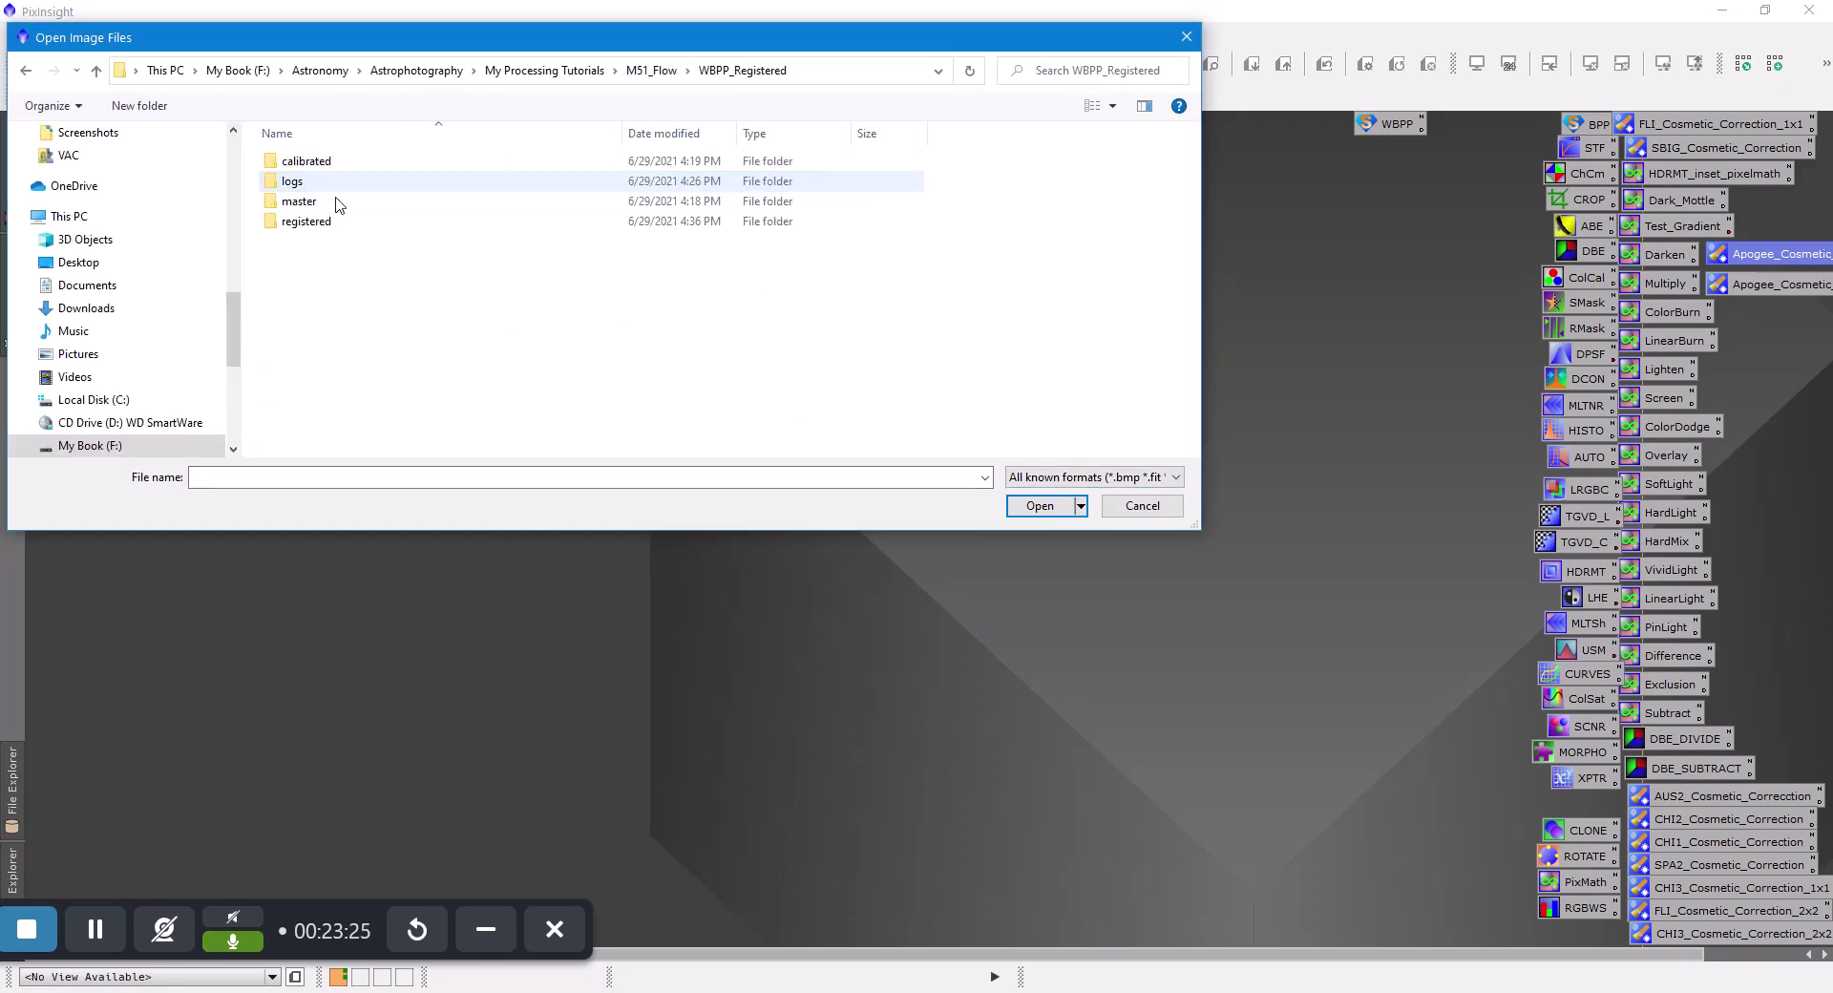
{"action": "left_click", "coordinate": [332, 223]}
{"action": "double_click", "coordinate": [332, 223]}
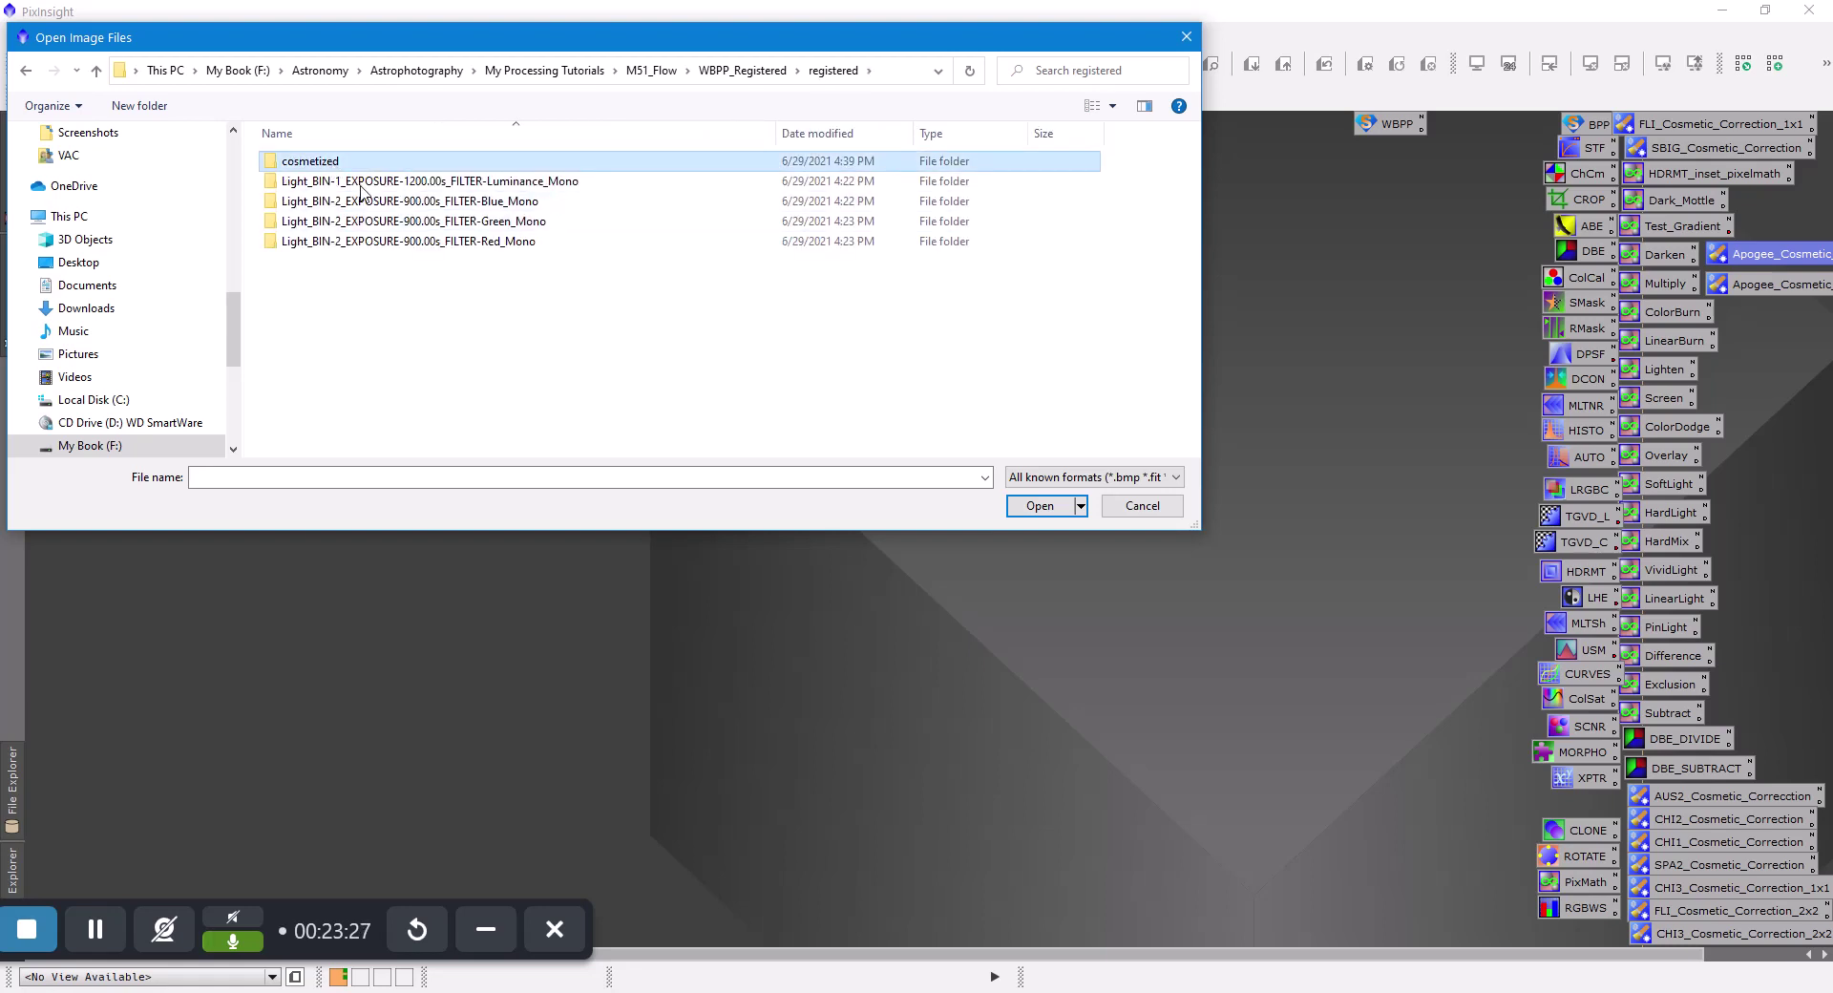
{"action": "double_click", "coordinate": [336, 162]}
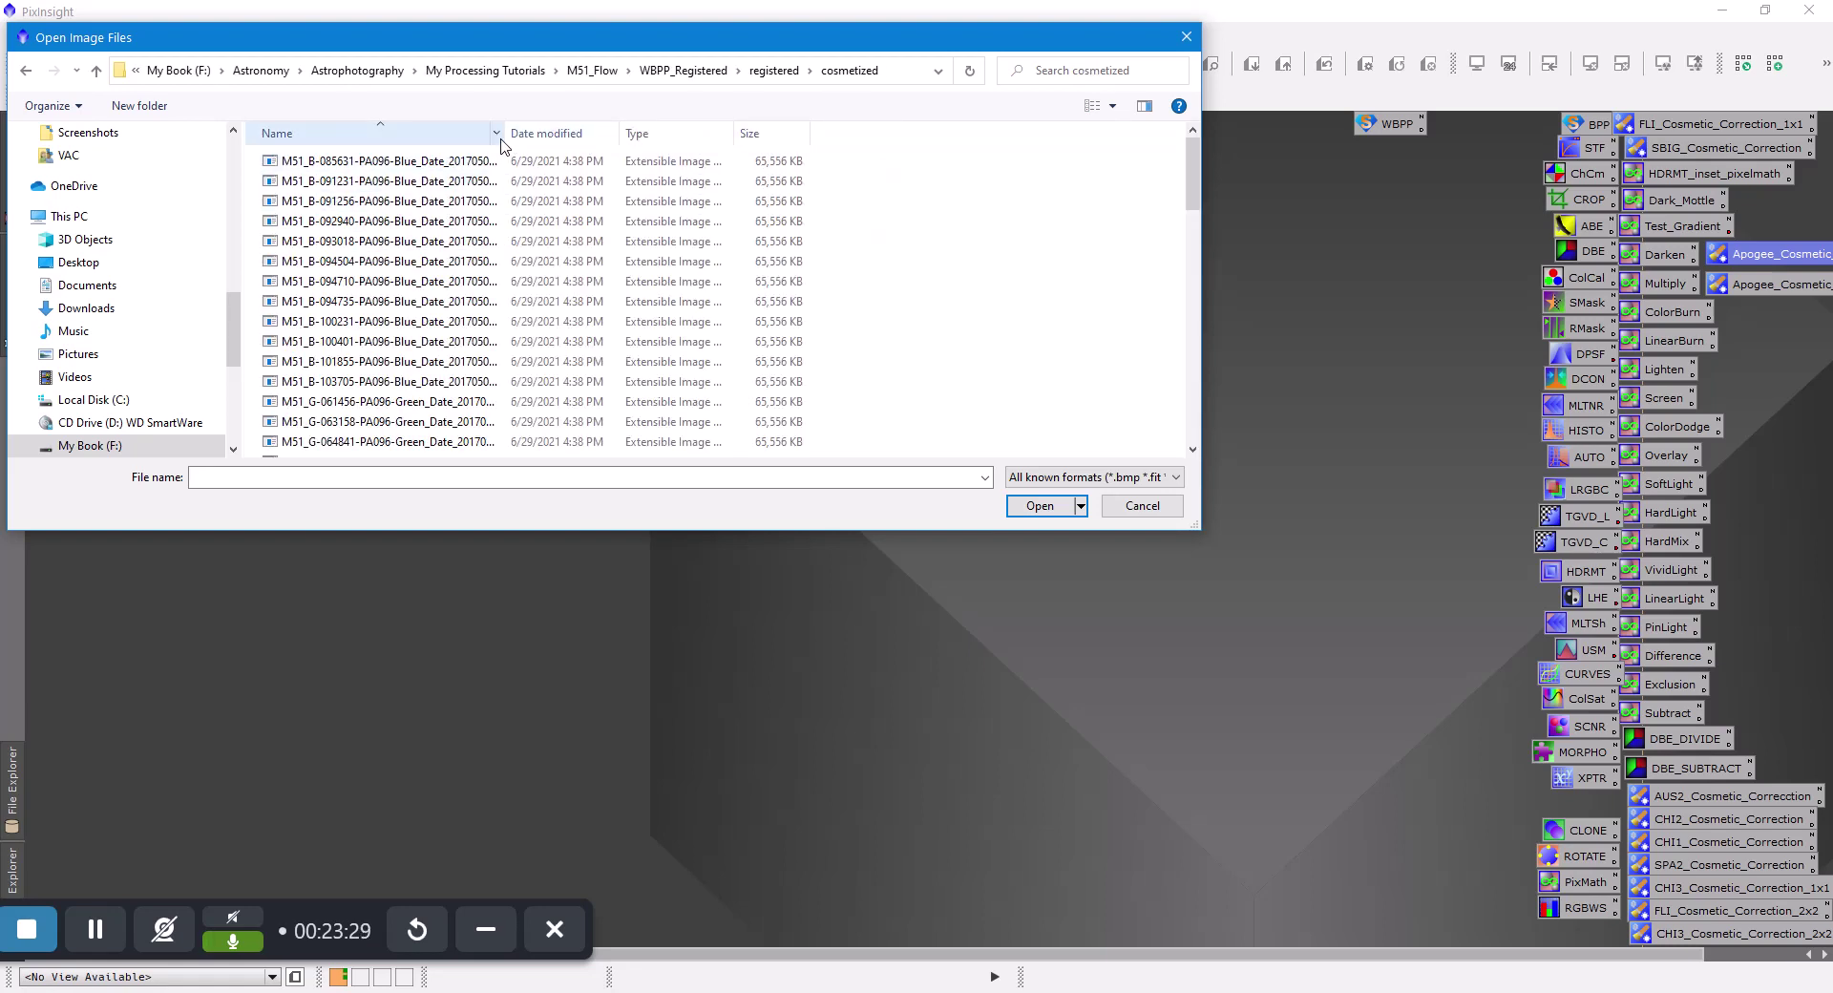
Review the full file names of the cosmetically corrected frames across all filters in the cosmetized folder
{"action": "left_click_drag", "start_coordinate": [509, 133], "coordinate": [630, 134]}
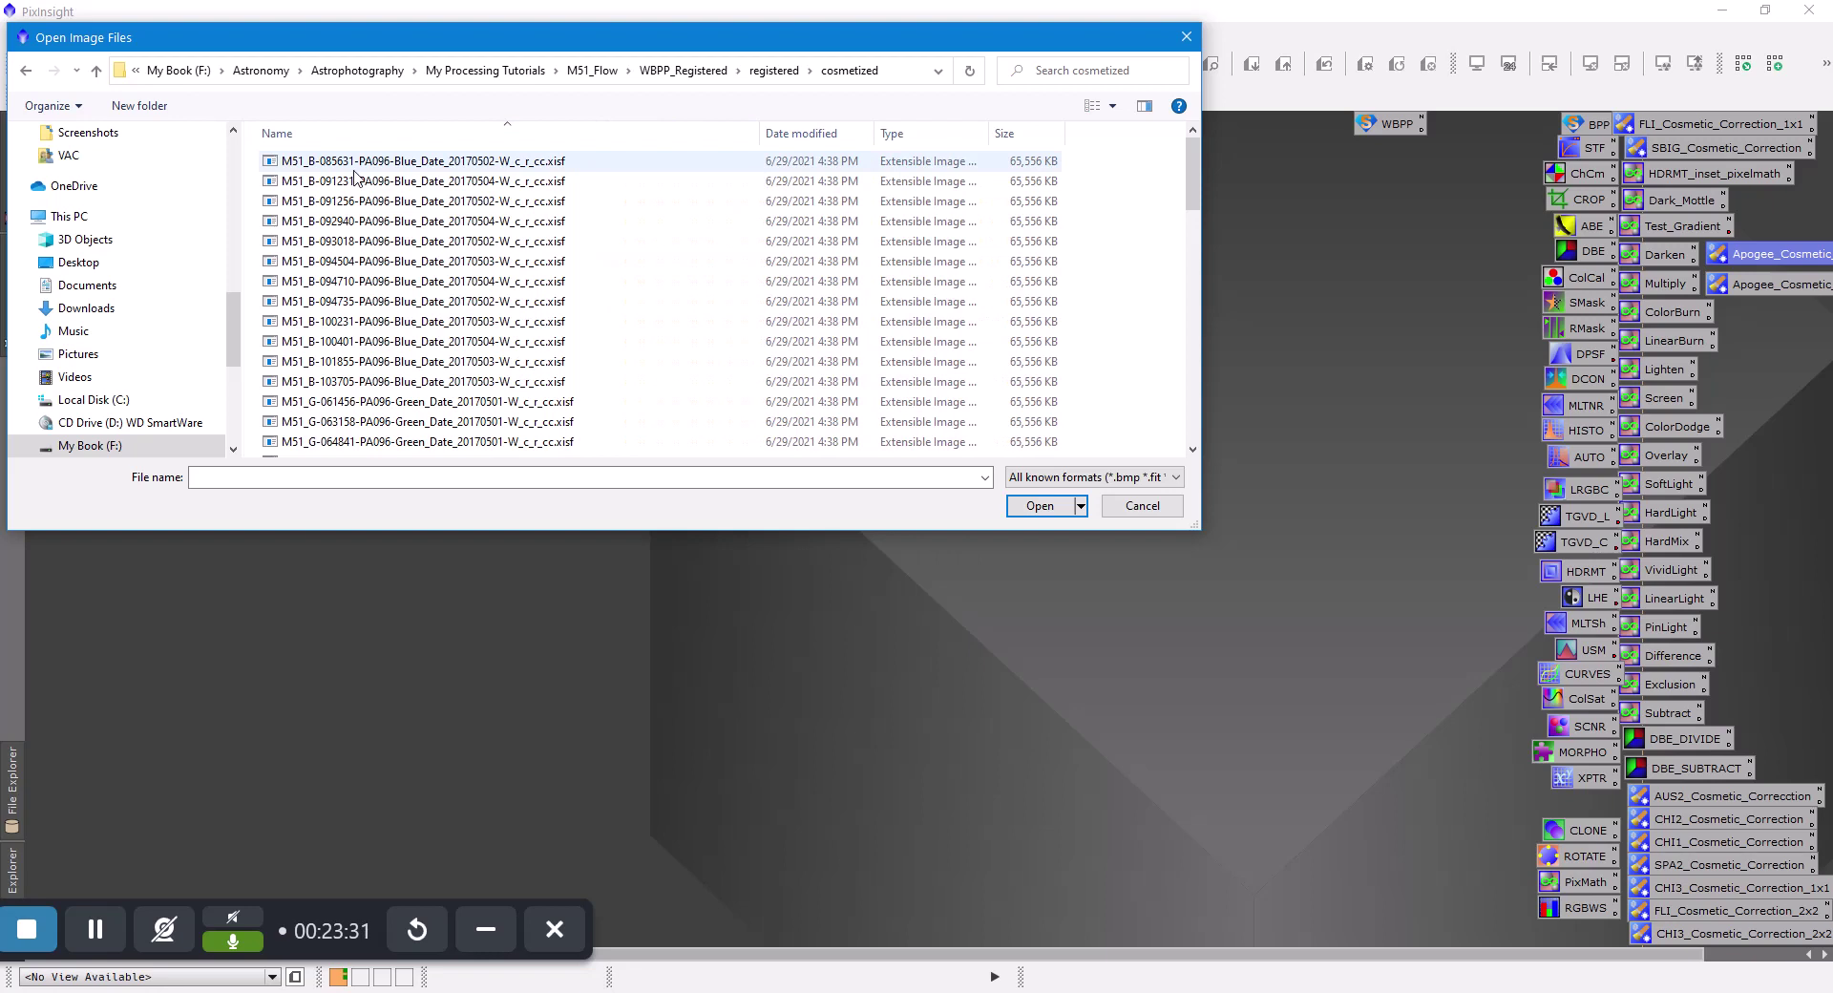
{"action": "scroll", "coordinate": [363, 300], "scroll_direction": "down", "scroll_amount": 4}
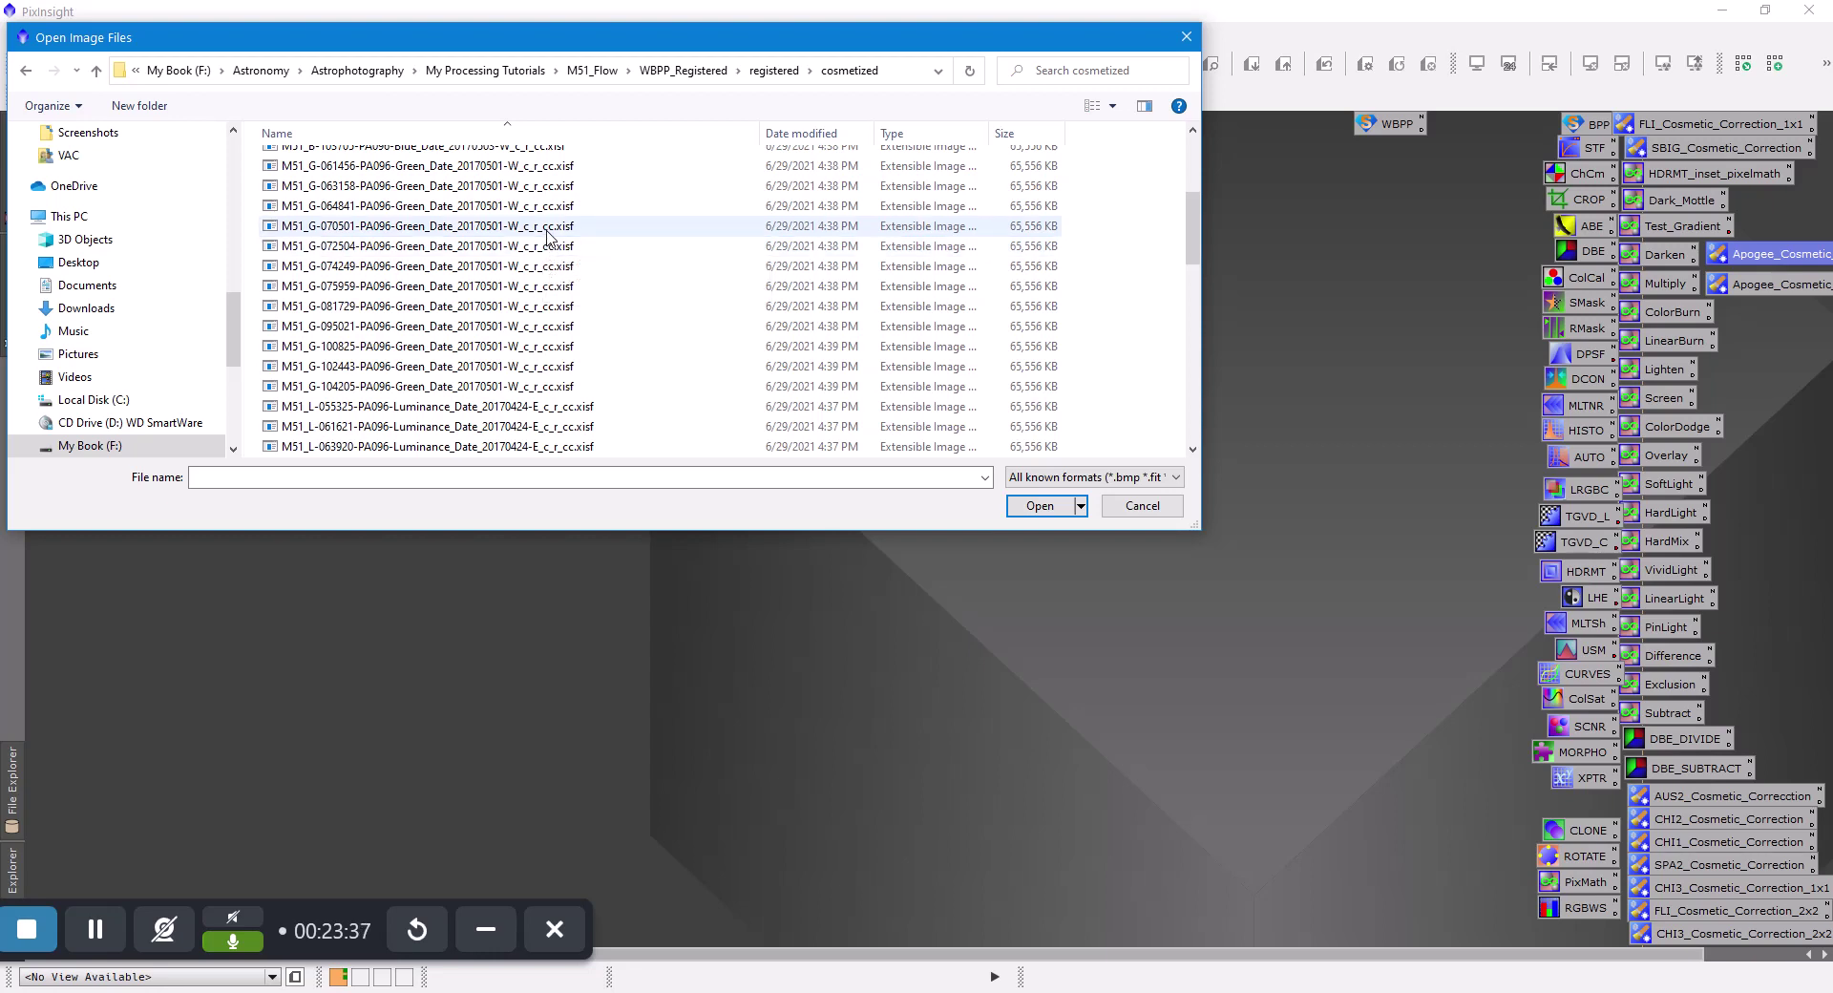
{"action": "scroll", "coordinate": [547, 234], "scroll_direction": "down", "scroll_amount": 12}
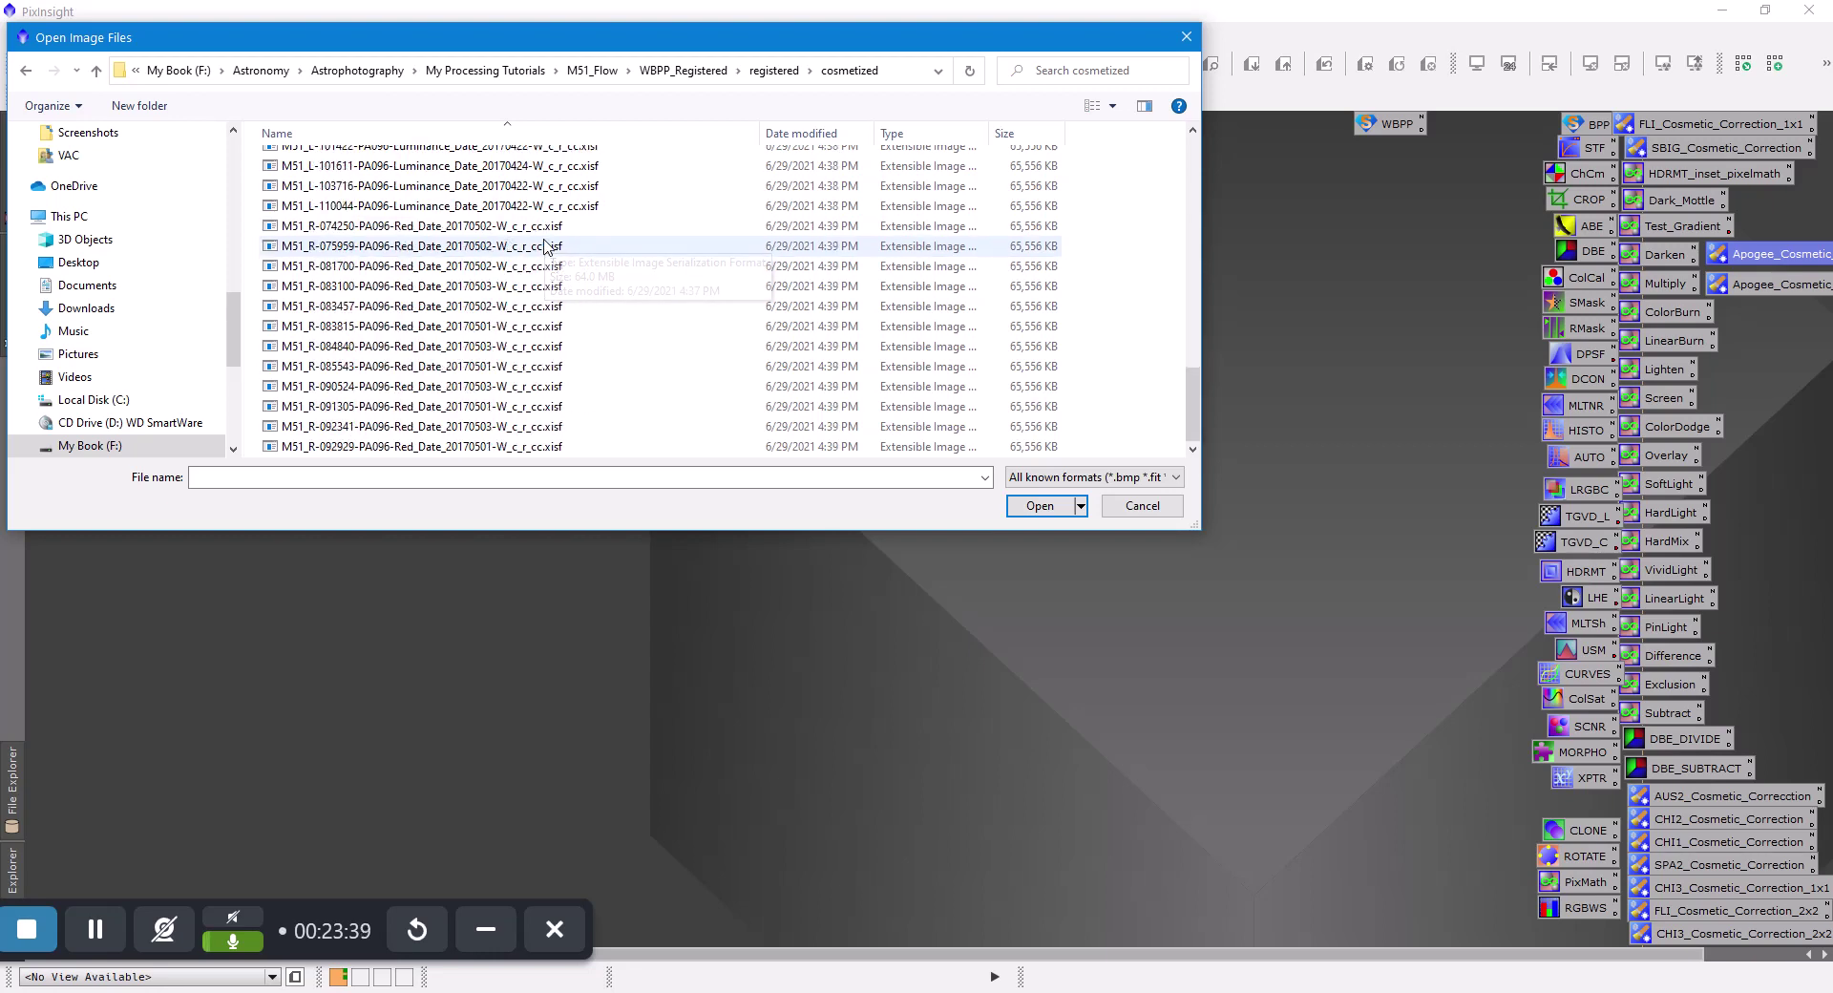
Close the file browser, open the ImageIntegration process and browse its input images to the WBPP_Registered/registered/cosmetized folder
{"action": "left_click", "coordinate": [1142, 501]}
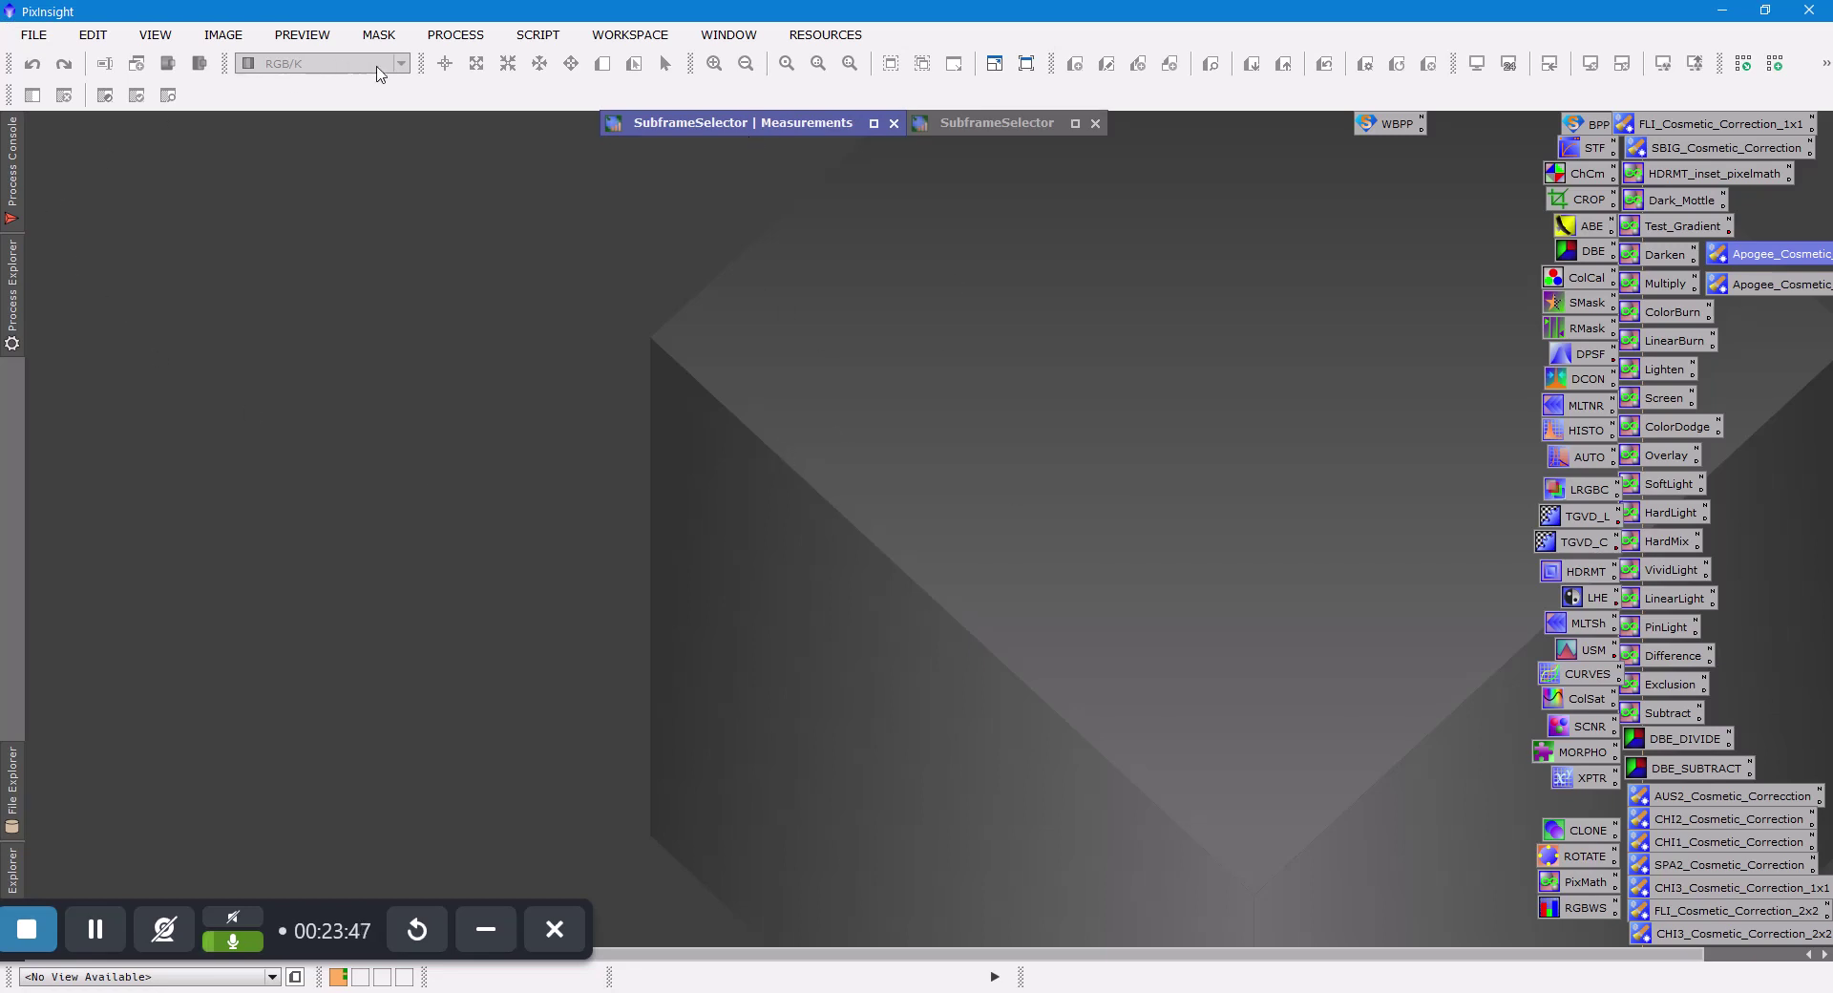
{"action": "left_click", "coordinate": [456, 34]}
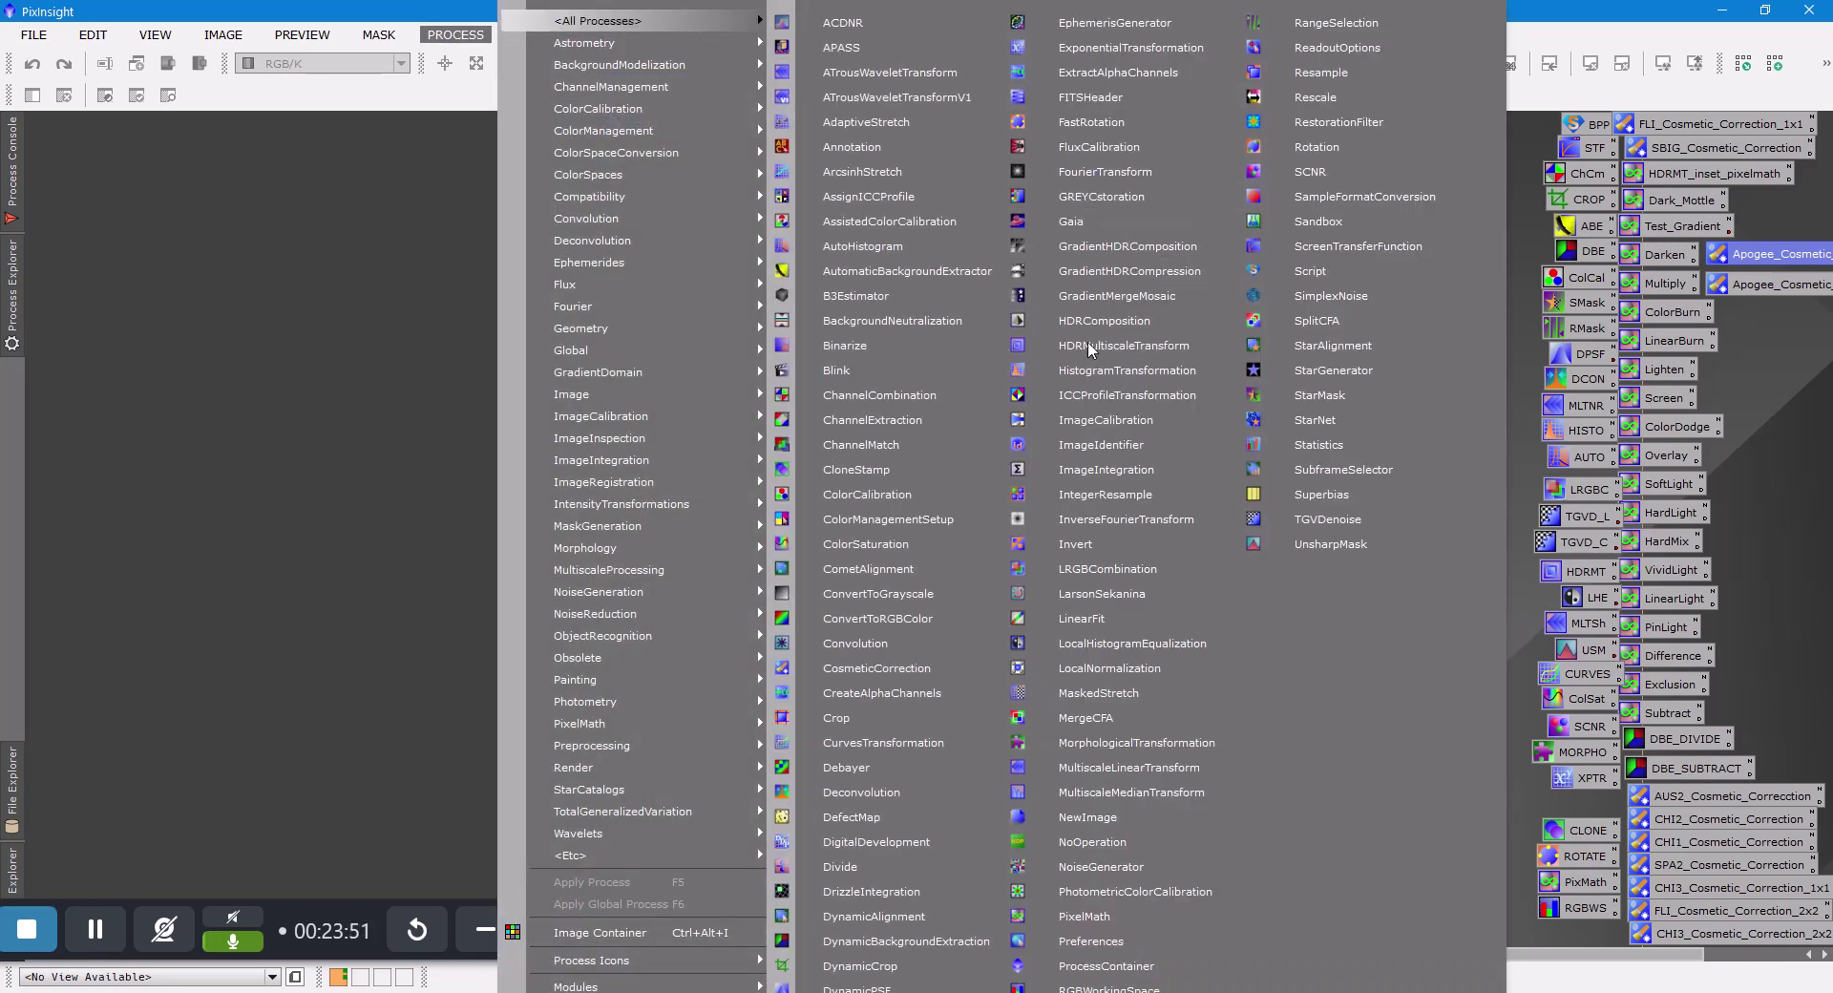
{"action": "left_click", "coordinate": [1116, 471]}
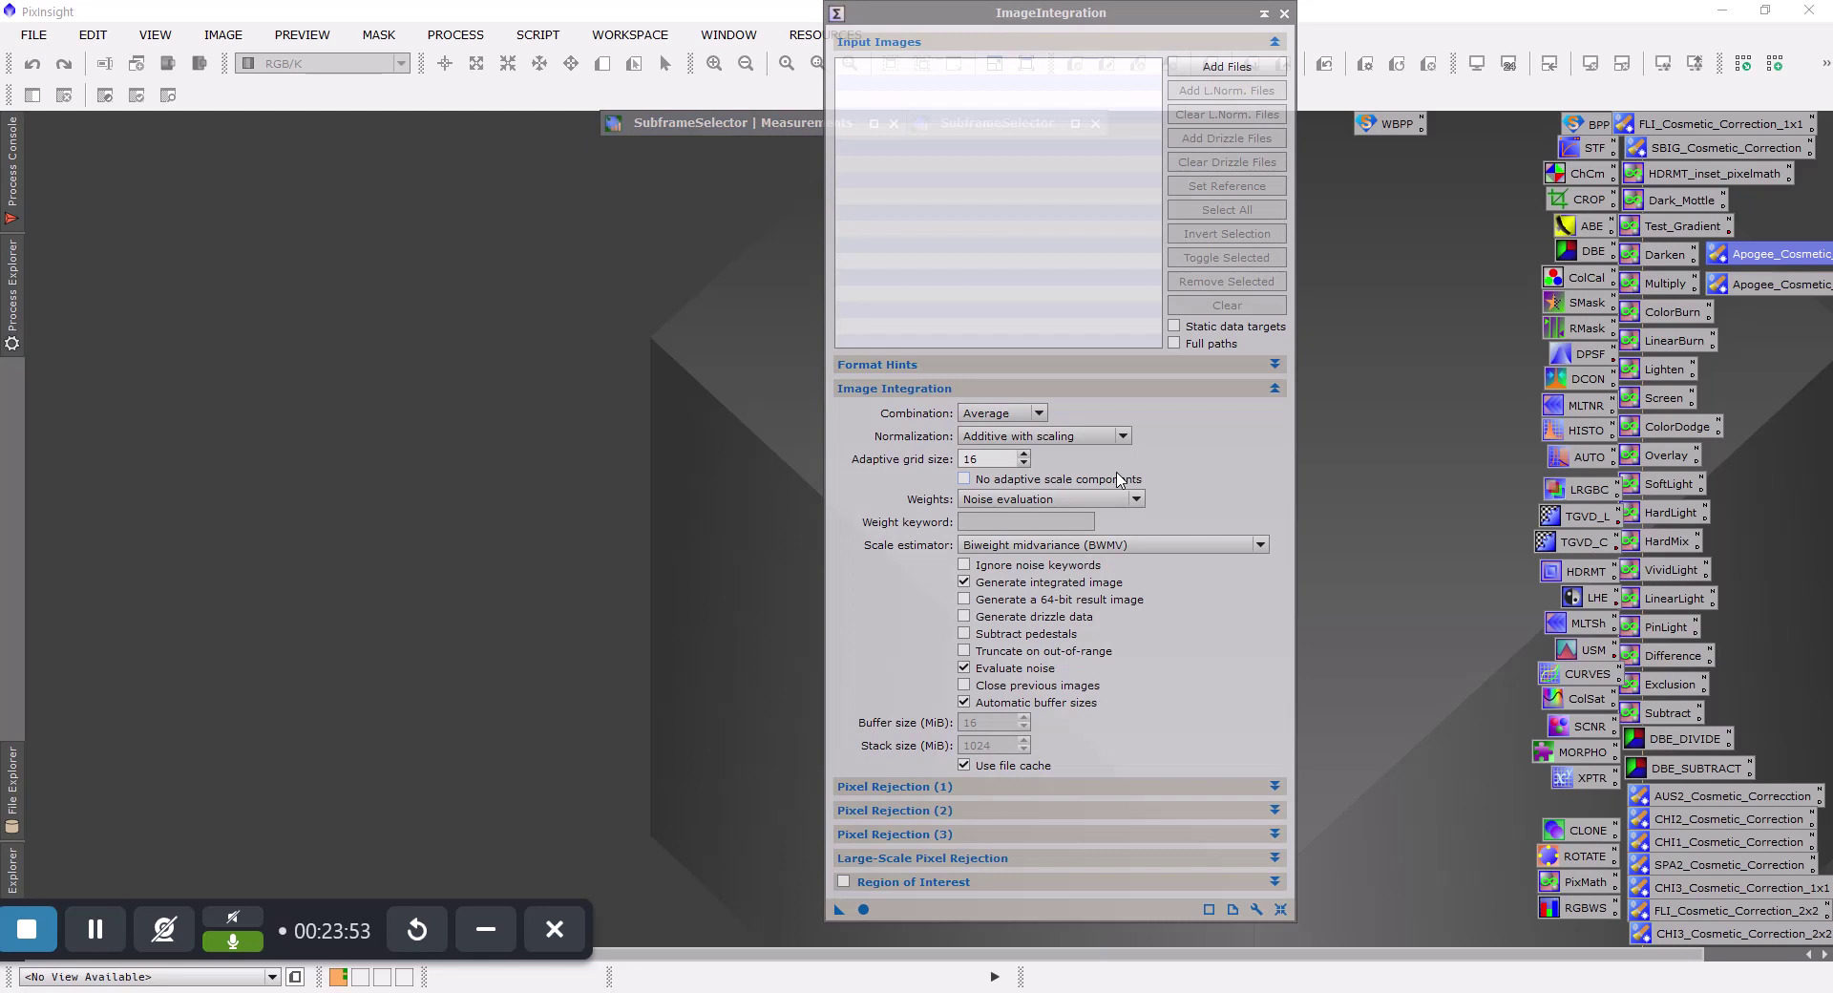
{"action": "left_click", "coordinate": [1226, 67]}
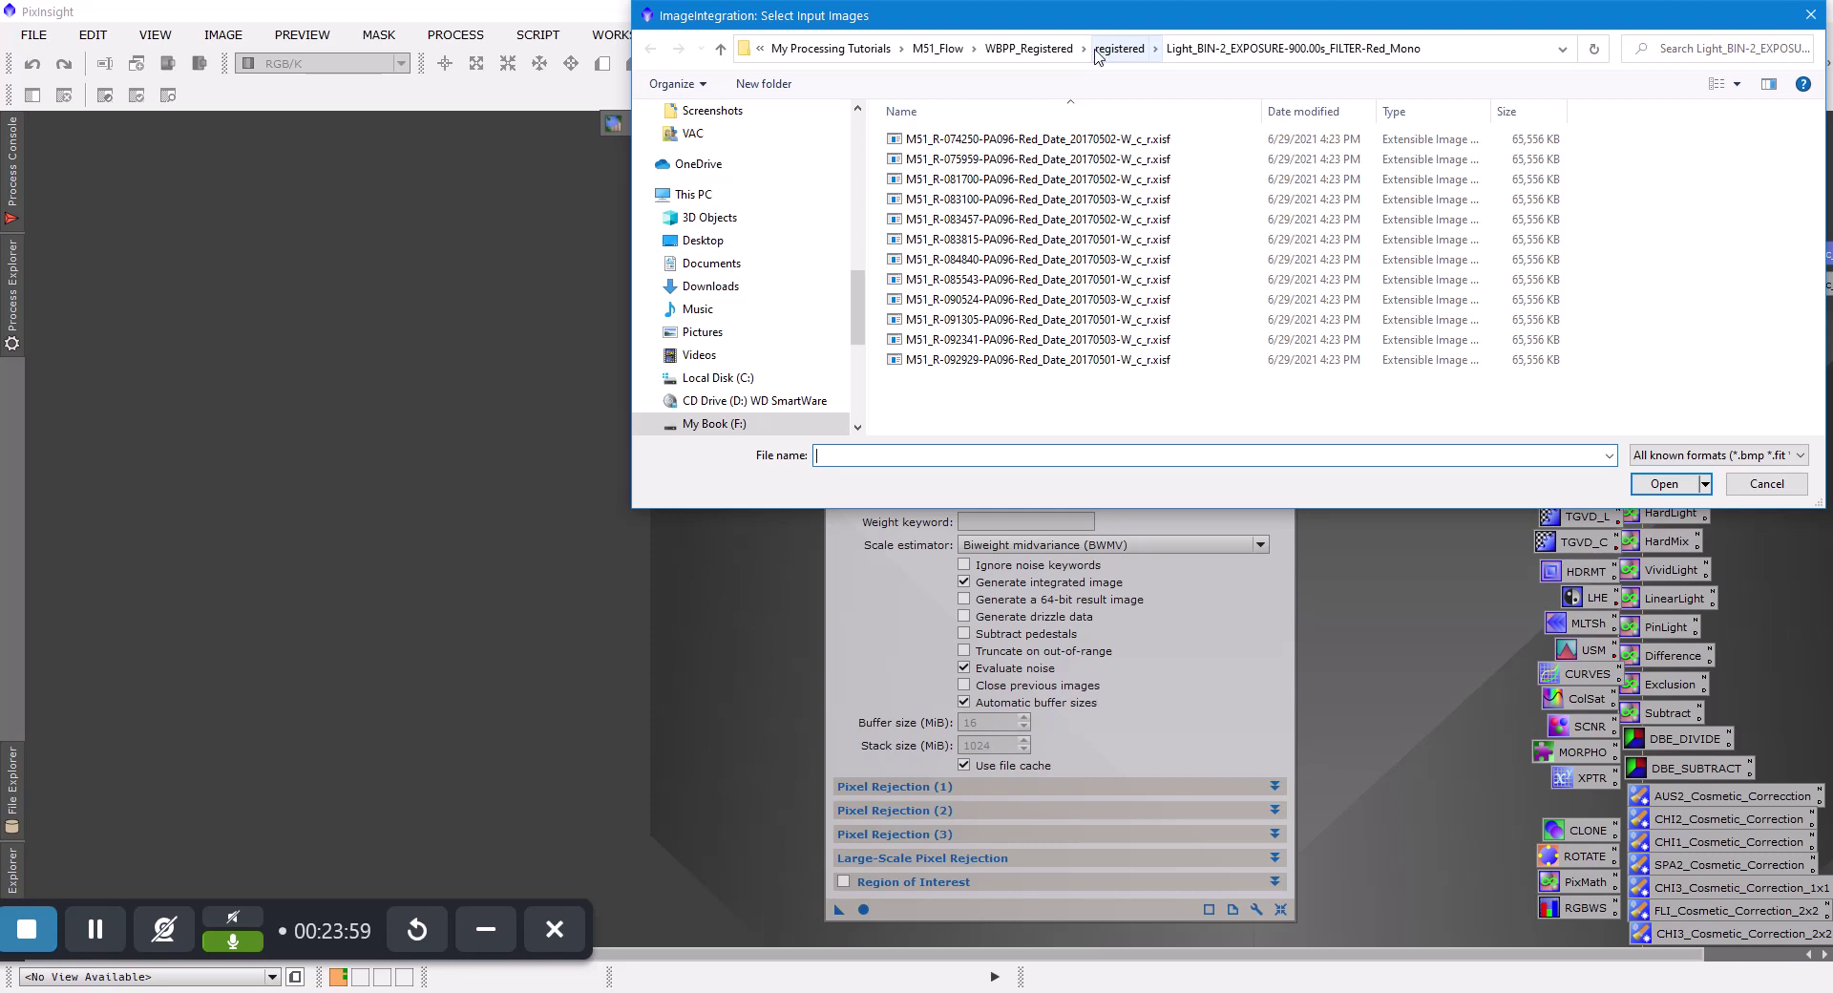
{"action": "left_click", "coordinate": [1028, 48]}
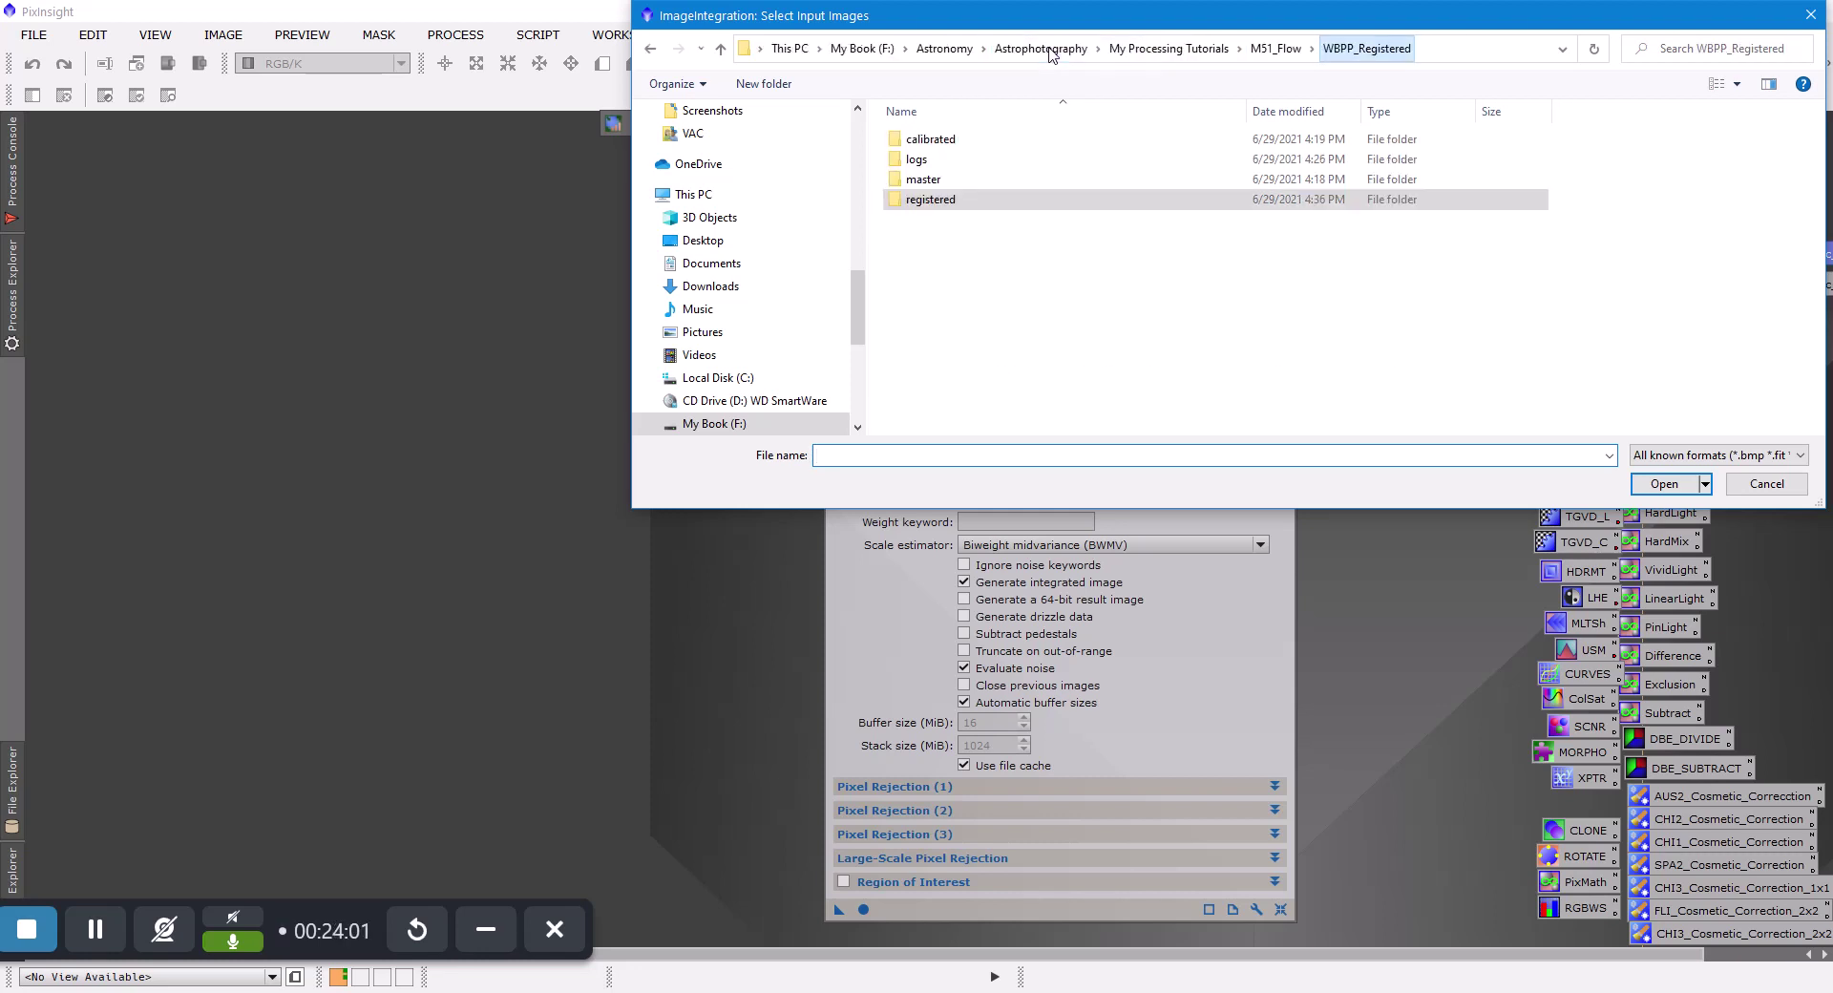
{"action": "double_click", "coordinate": [941, 200]}
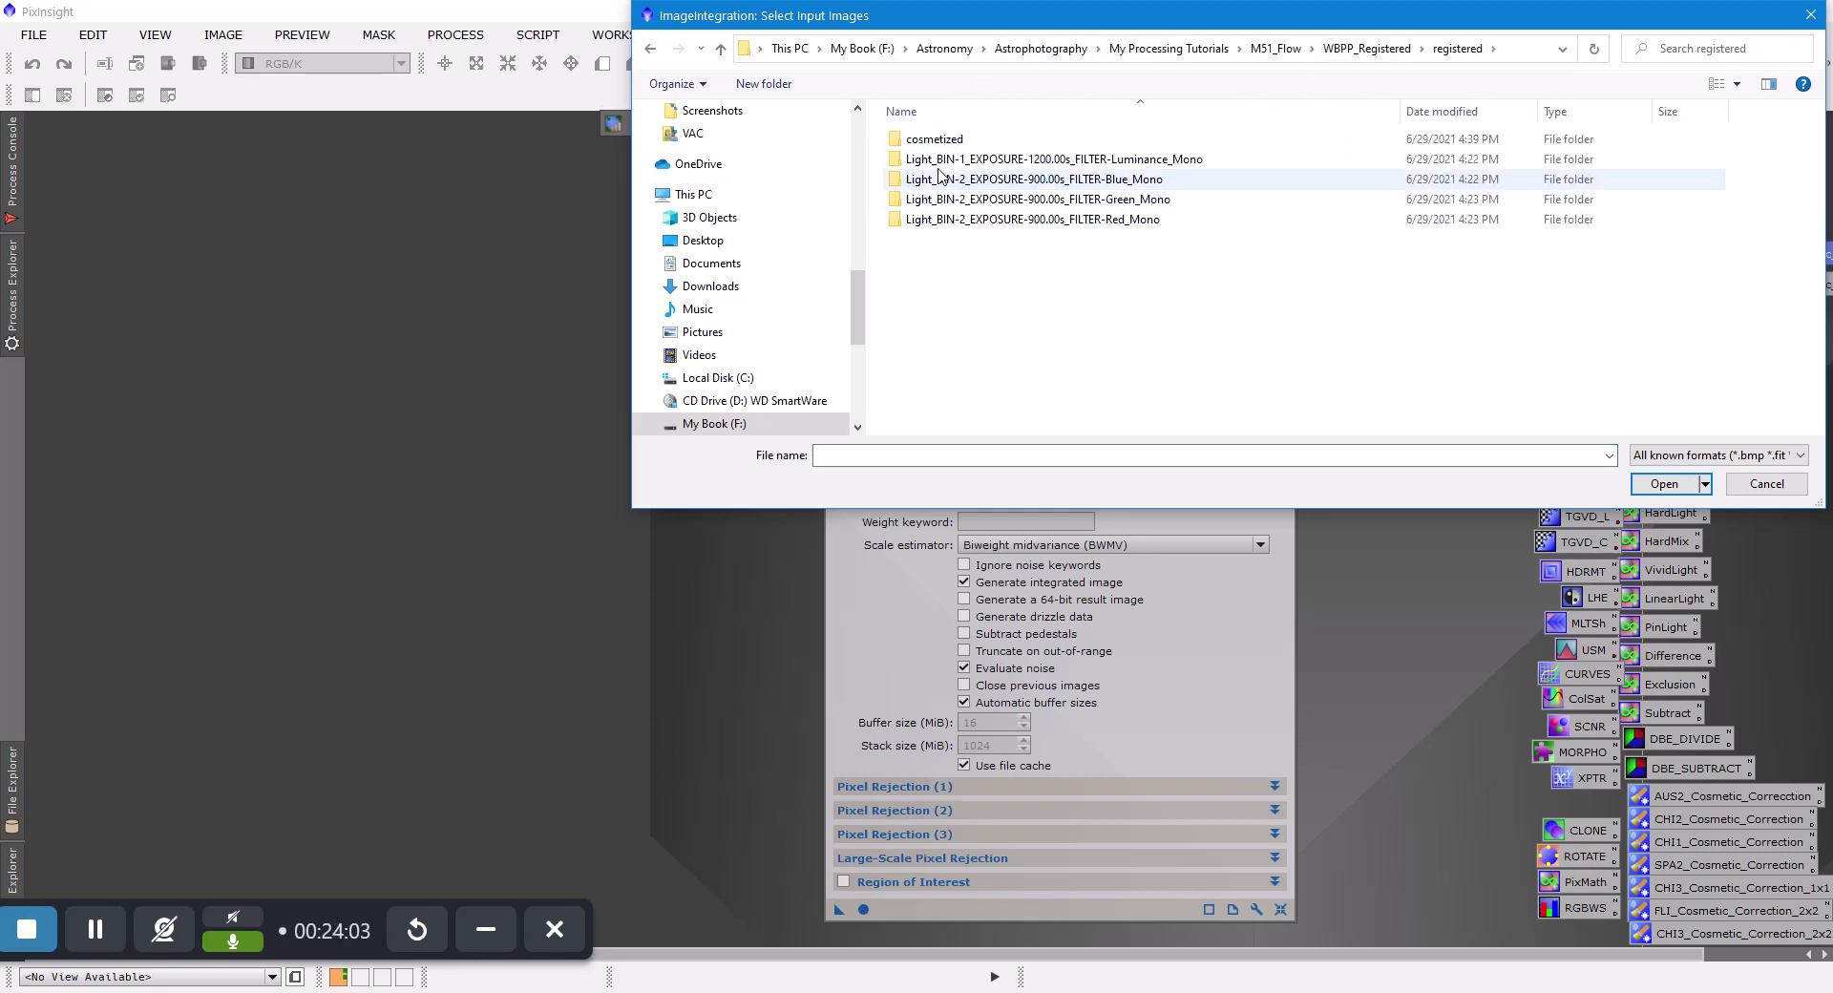
{"action": "double_click", "coordinate": [941, 142]}
Add all cosmetically corrected M51 Luminance frames from the cosmetized folder to the integration's input images
{"action": "scroll", "coordinate": [1079, 291], "scroll_direction": "down", "scroll_amount": 5}
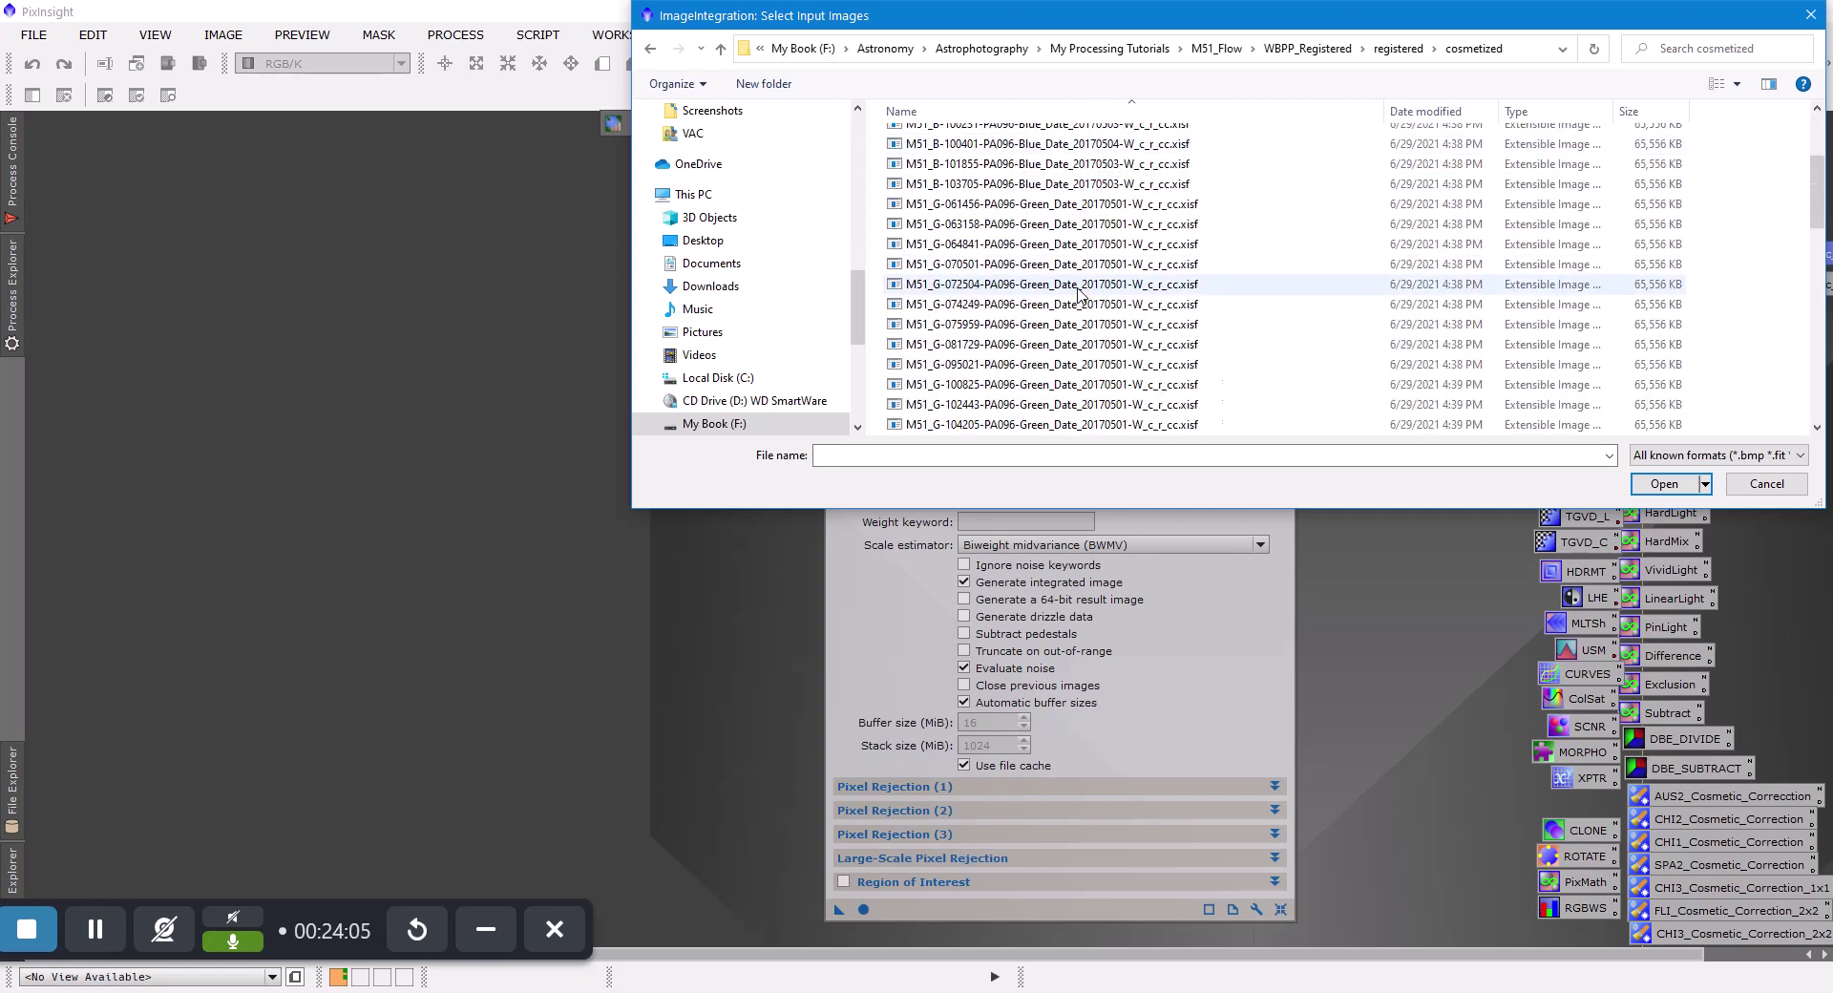
{"action": "left_click", "coordinate": [1050, 325]}
{"action": "scroll", "coordinate": [1048, 327], "scroll_direction": "down", "scroll_amount": 1}
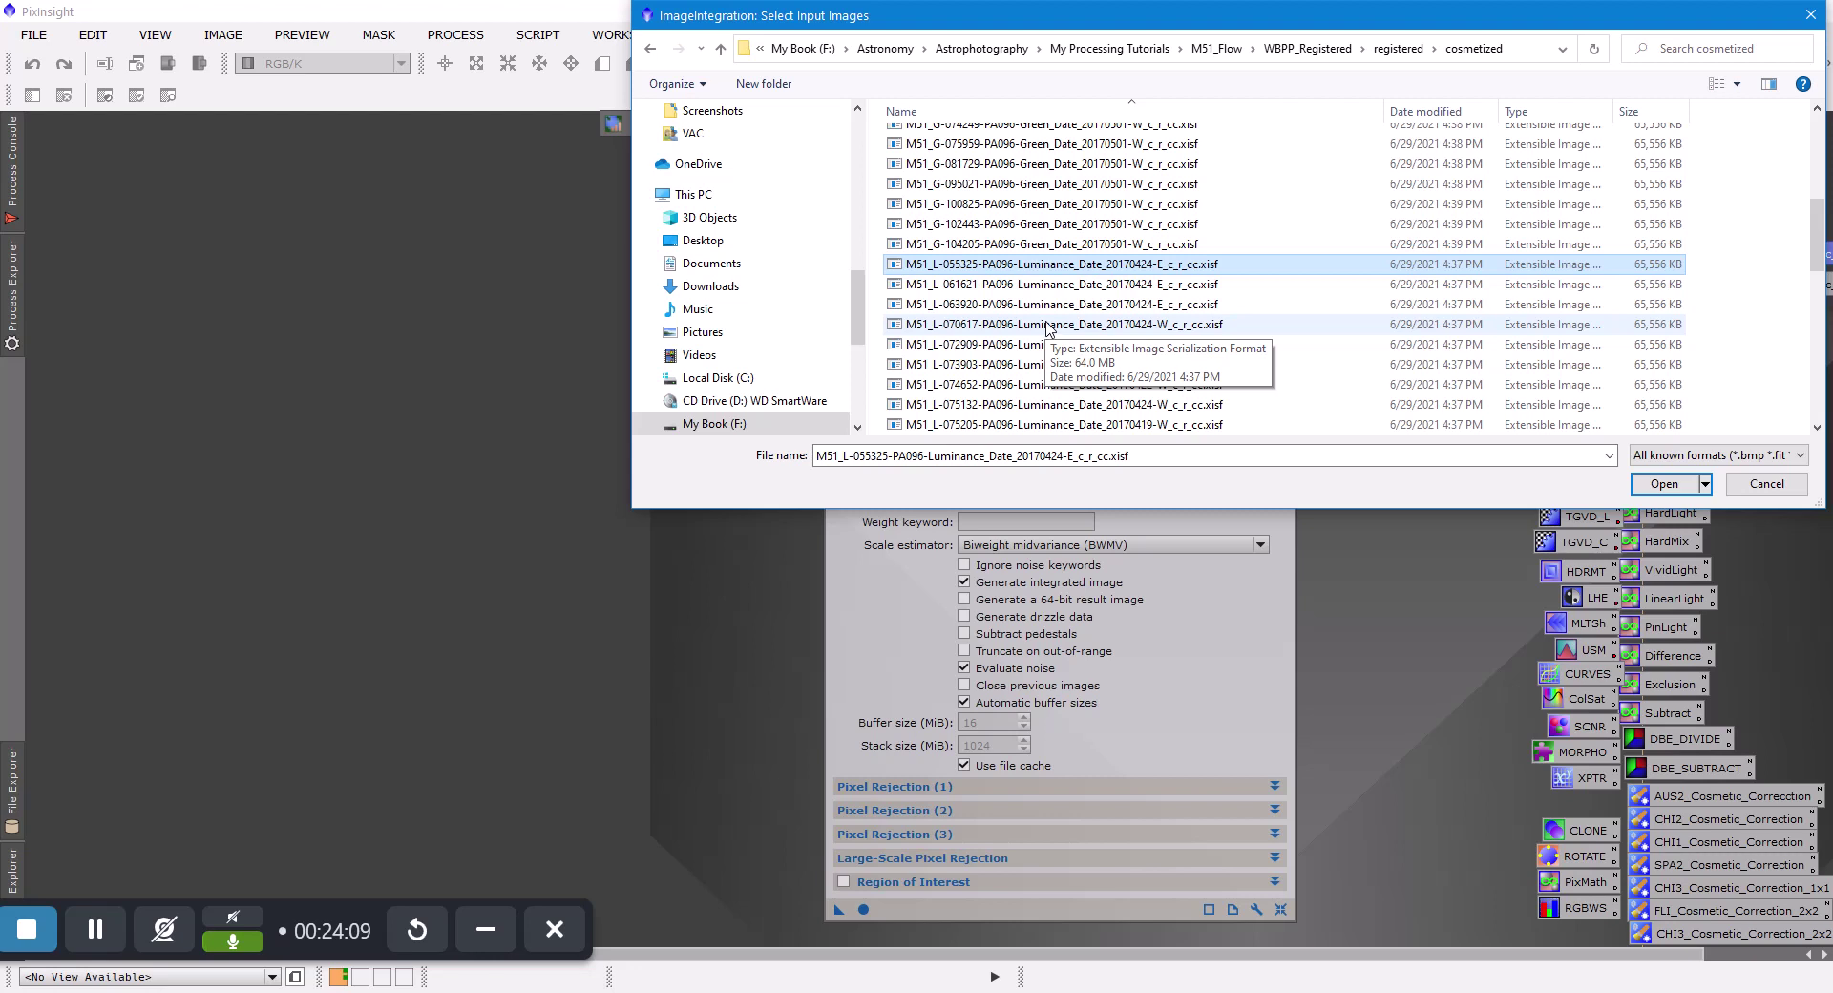
{"action": "scroll", "coordinate": [1080, 270], "scroll_direction": "down", "scroll_amount": 8}
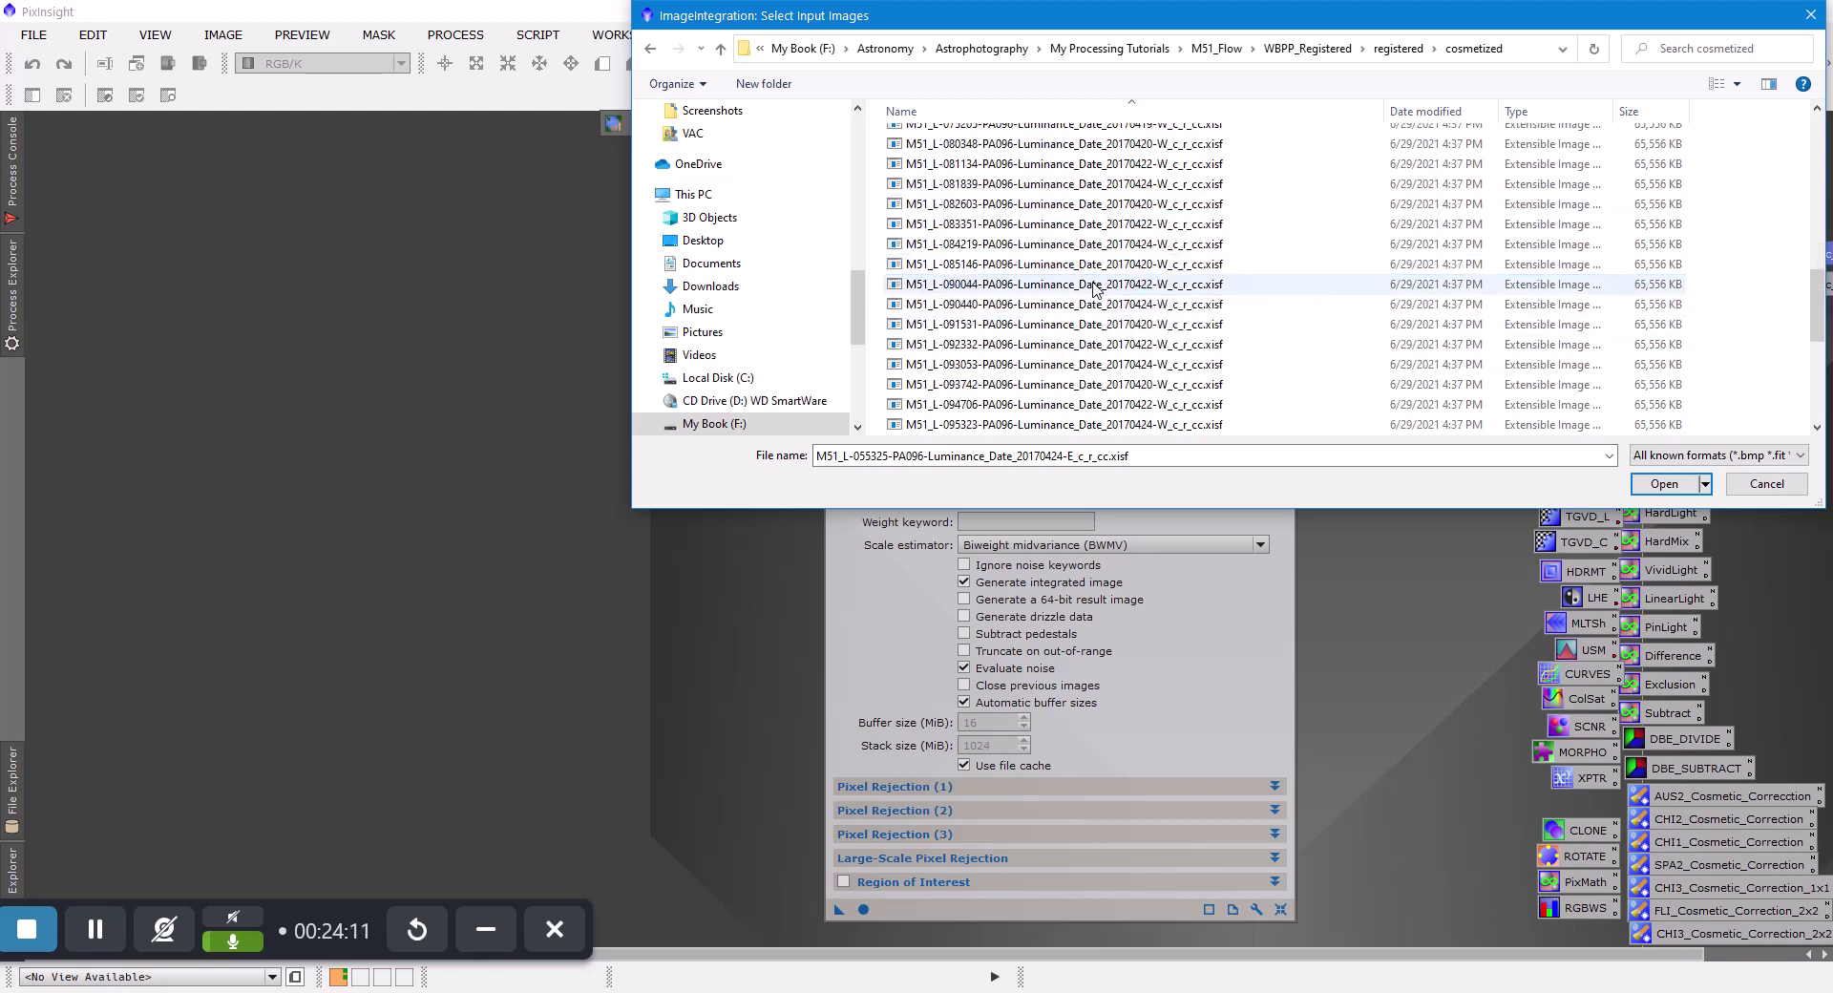
{"action": "left_click", "coordinate": [1055, 330], "text": "shift"}
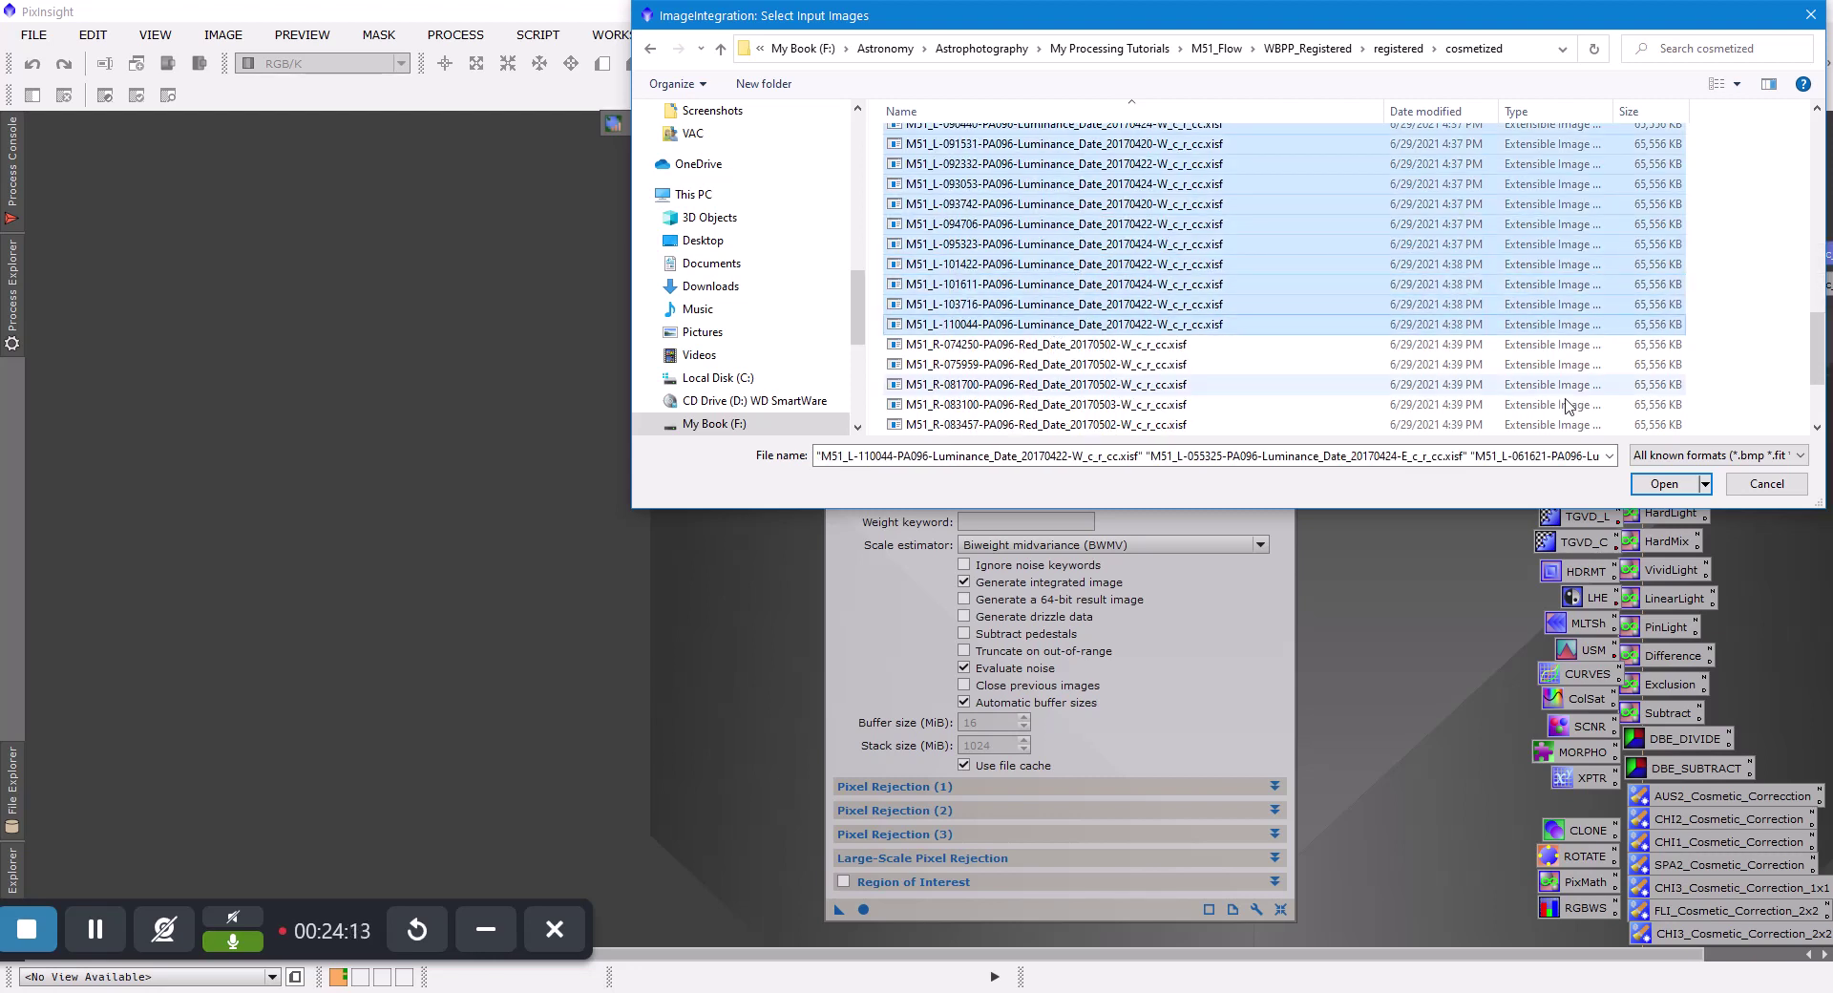
{"action": "left_click", "coordinate": [1661, 484]}
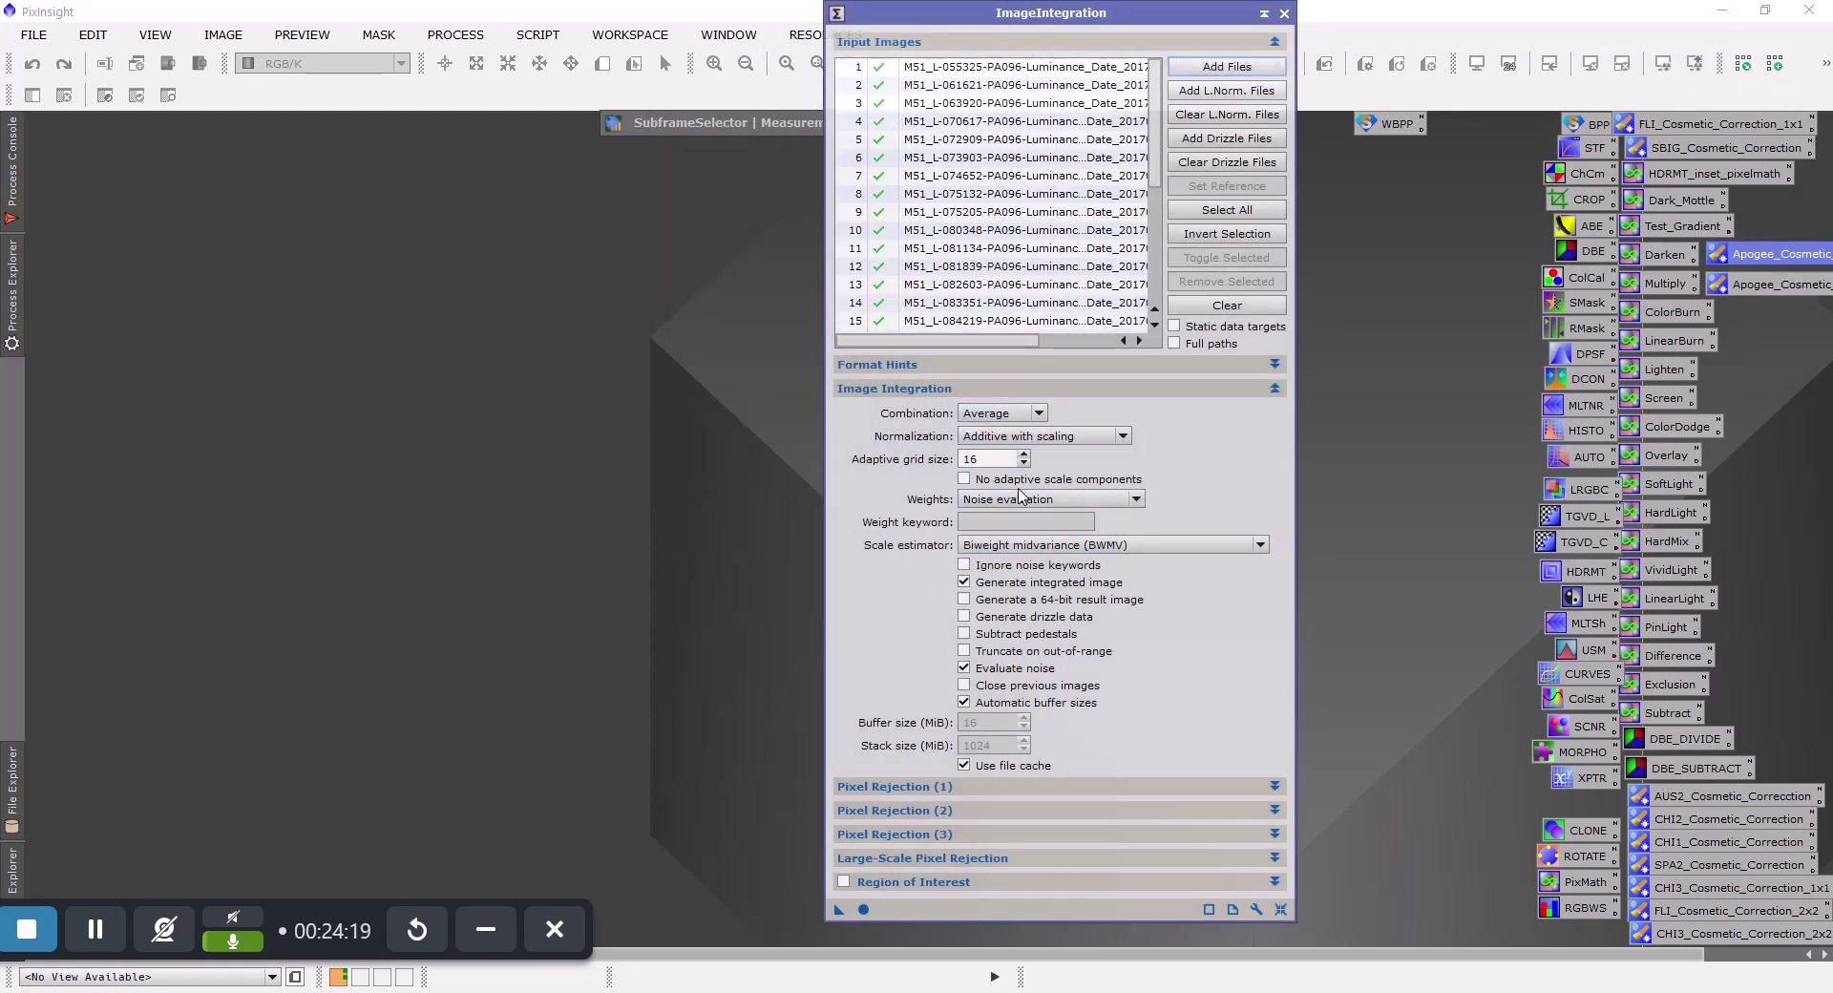
Weight the images by FITS keyword, using WBPPWGHT as the weight keyword
{"action": "left_click", "coordinate": [993, 502]}
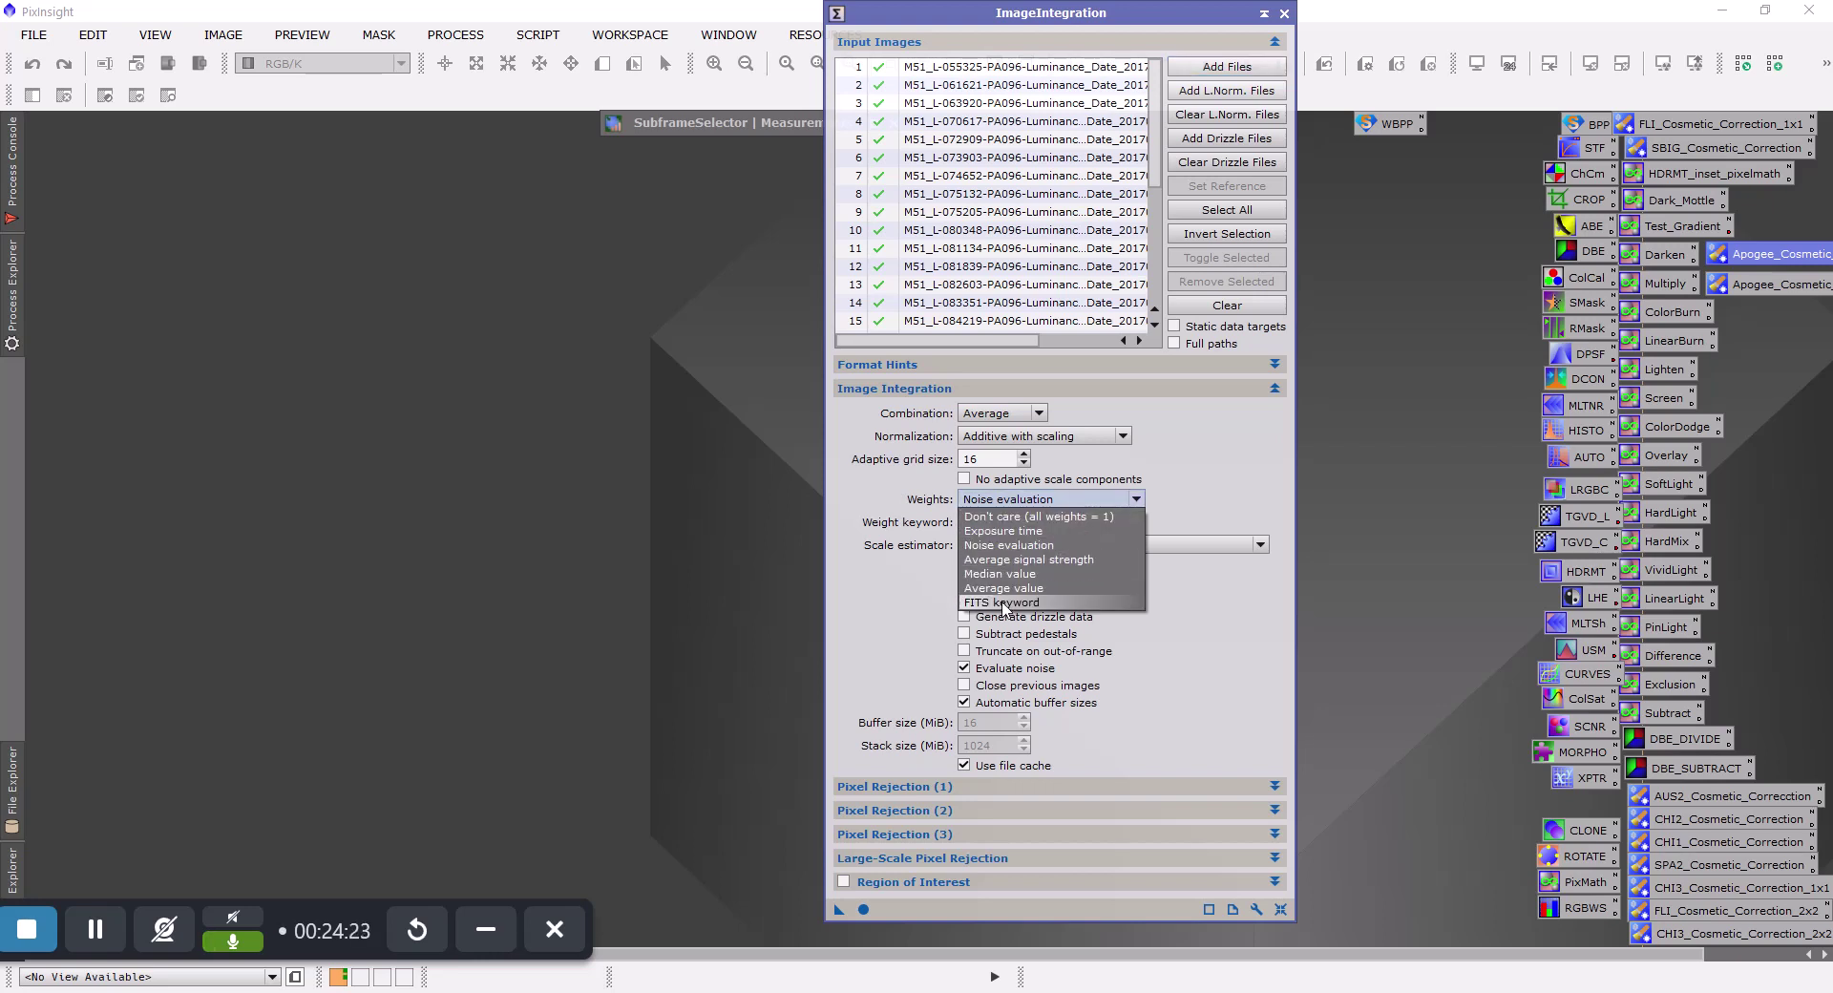
{"action": "left_click", "coordinate": [1003, 603]}
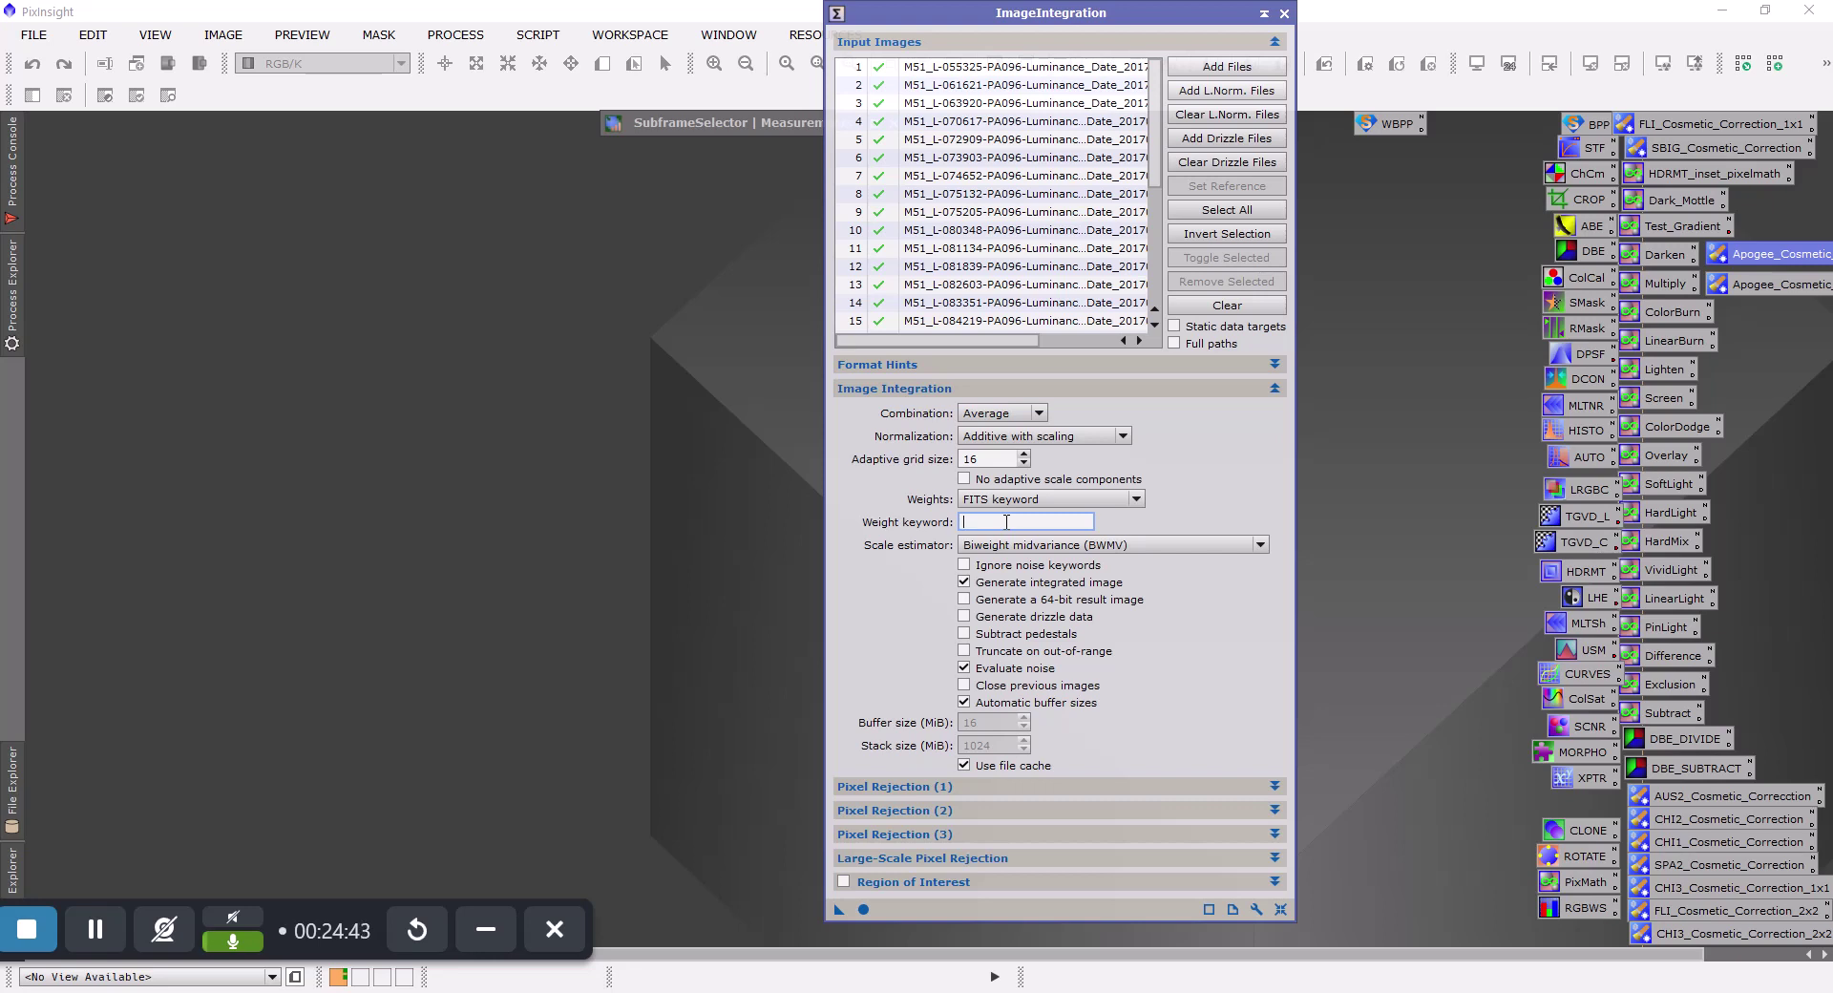
{"action": "type", "text": "WBPPWGHT"}
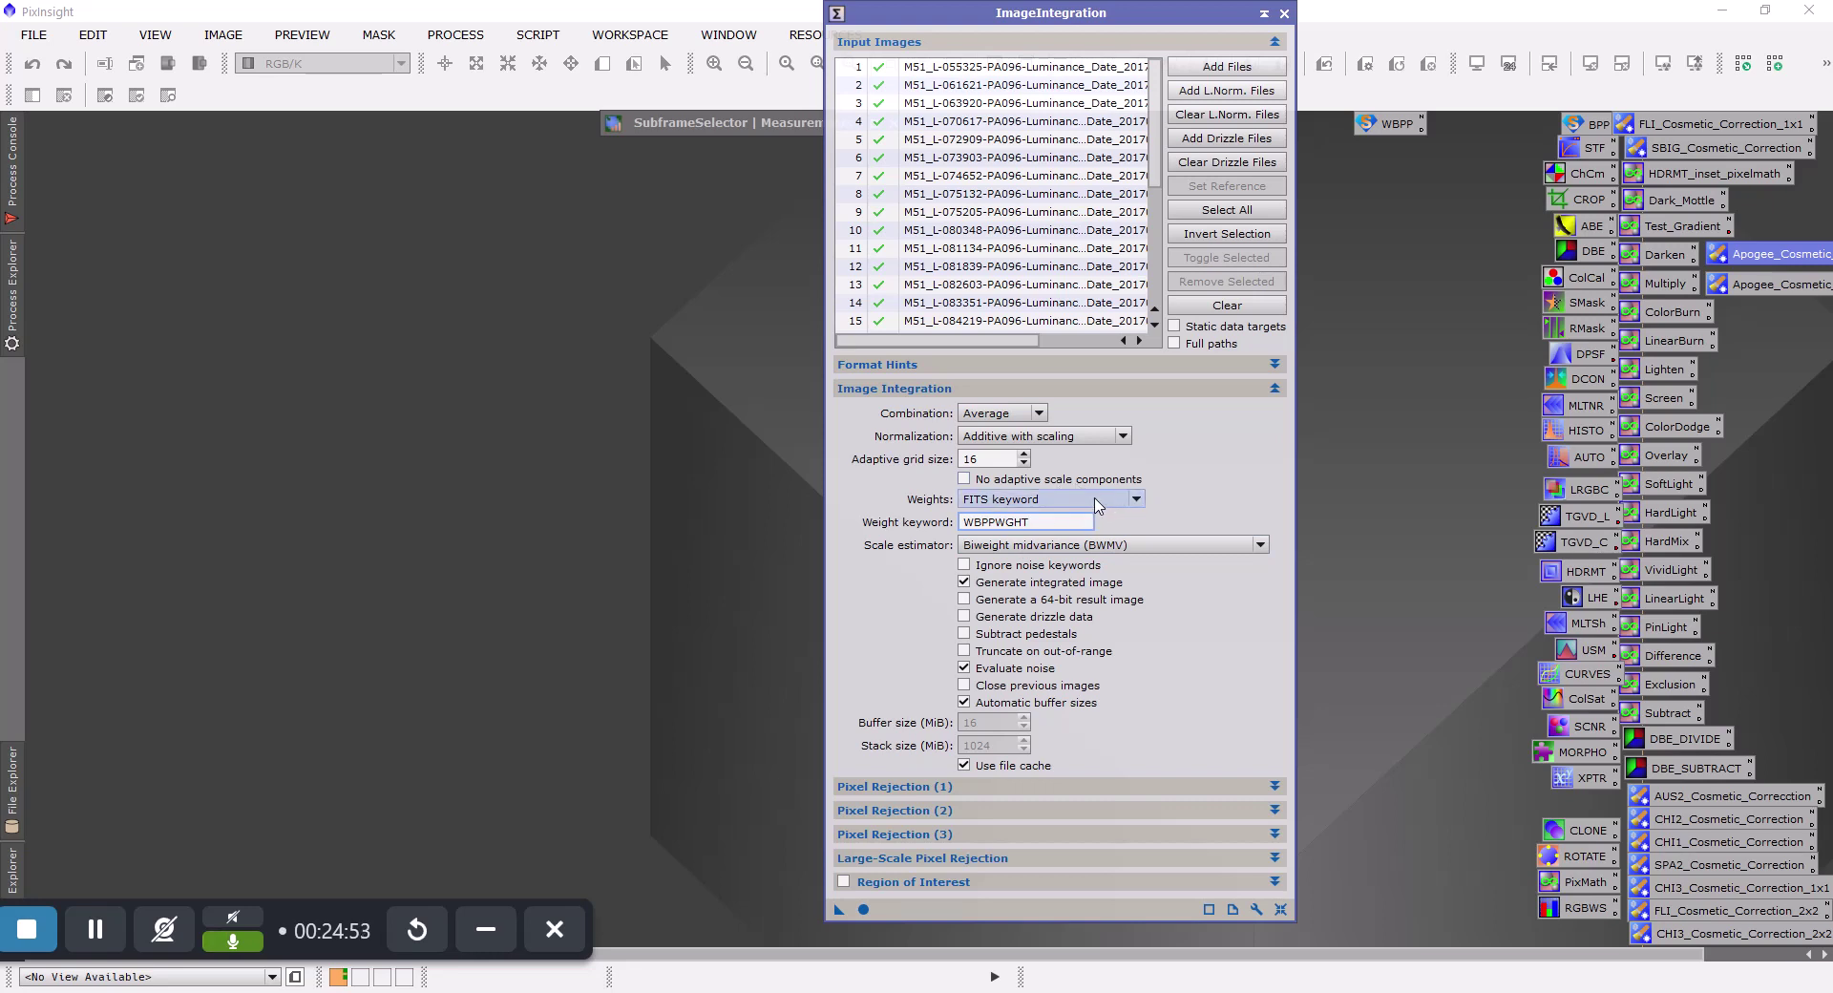
{"action": "mouse_move", "coordinate": [1098, 503]}
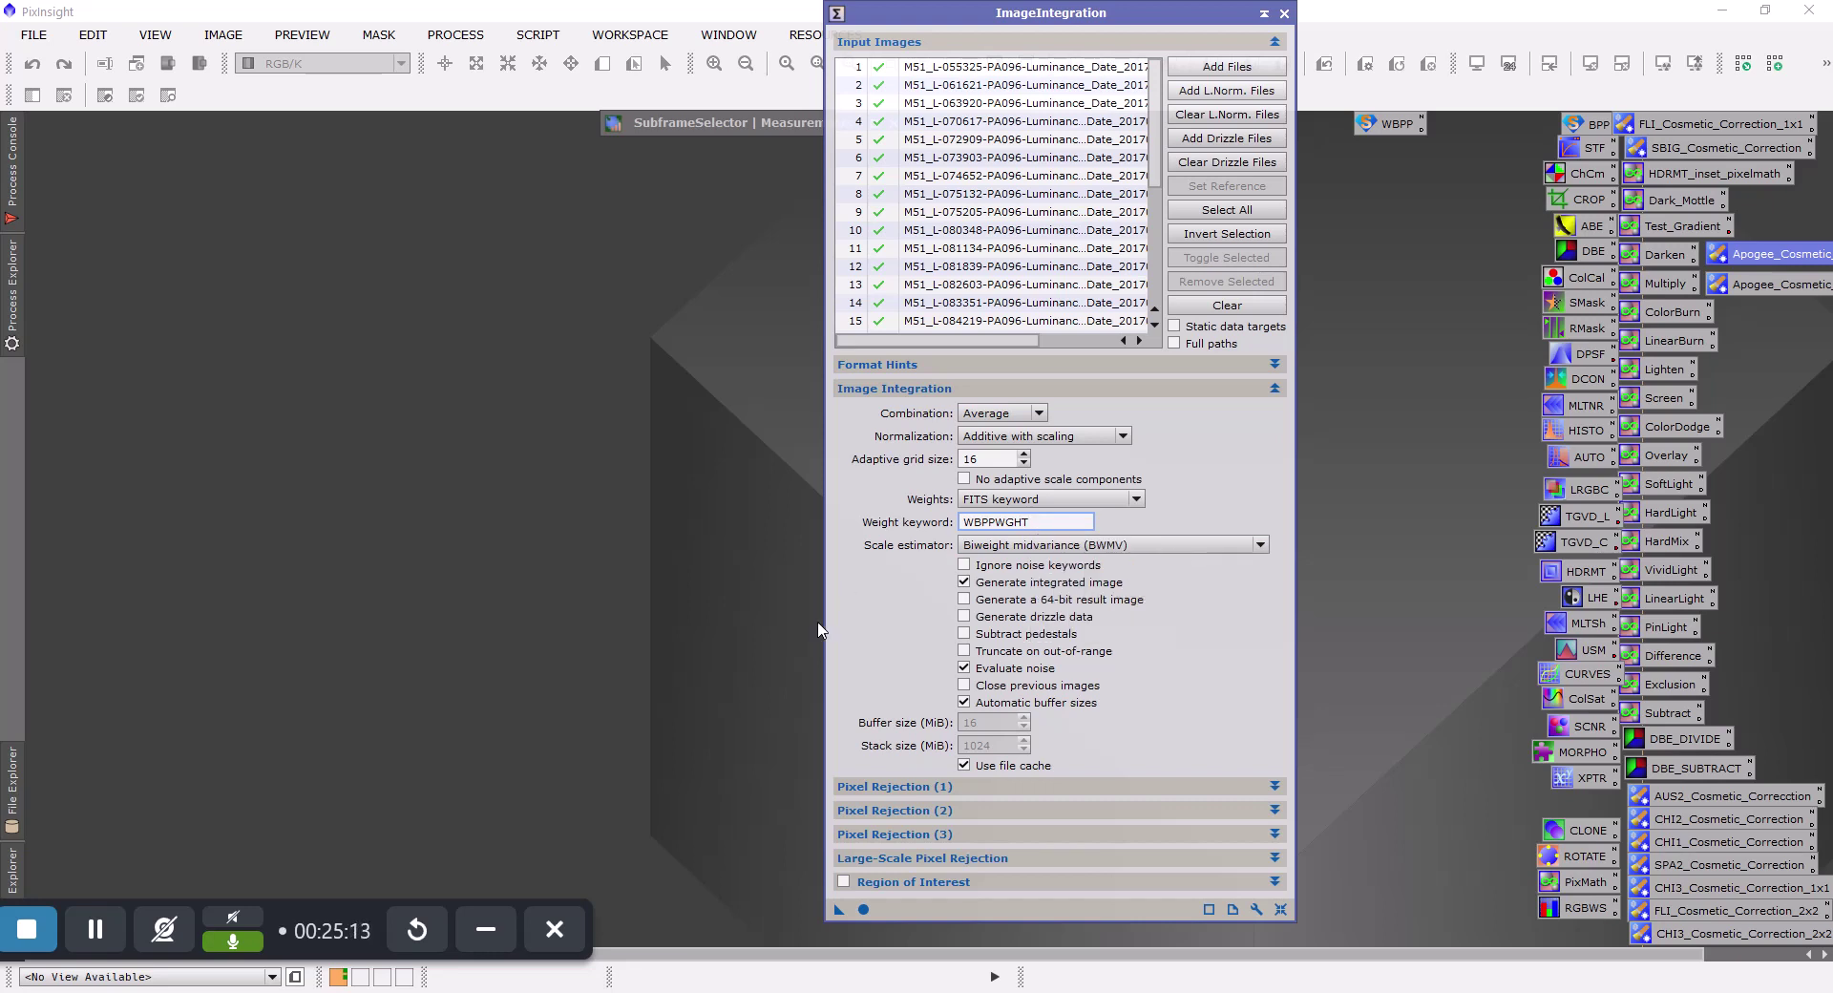
{"action": "left_click", "coordinate": [972, 501]}
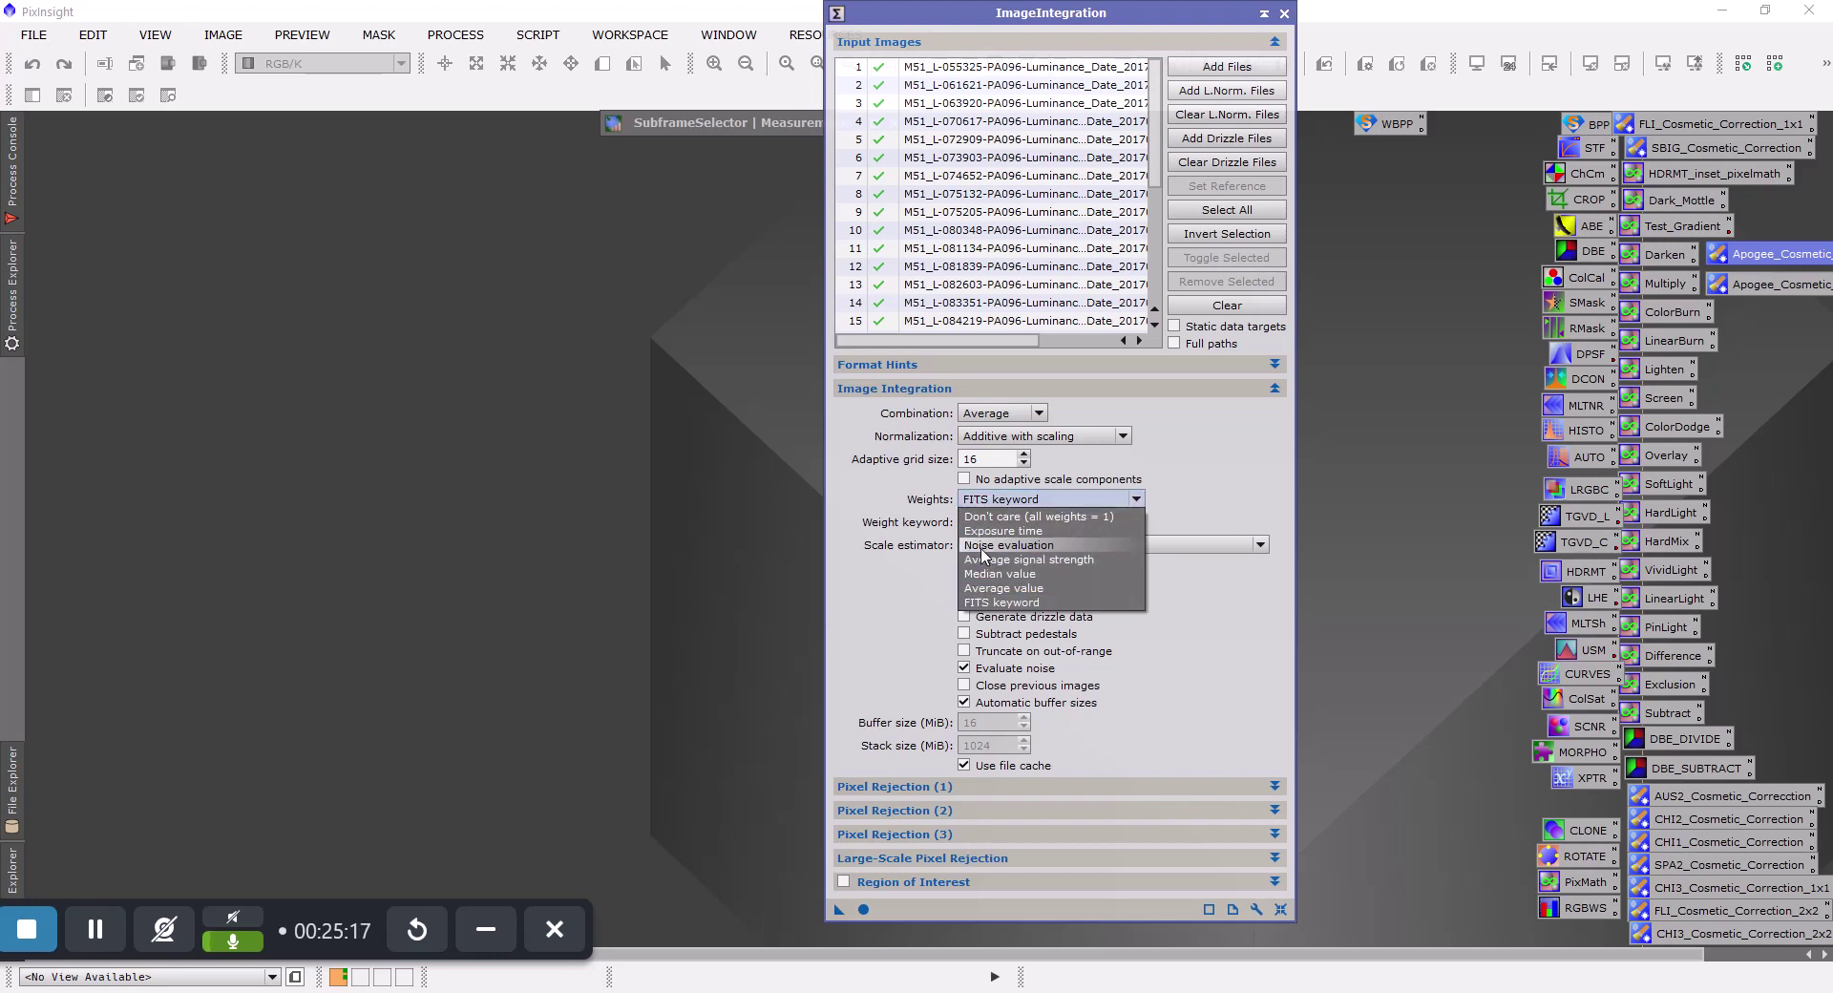
{"action": "left_click", "coordinate": [863, 602]}
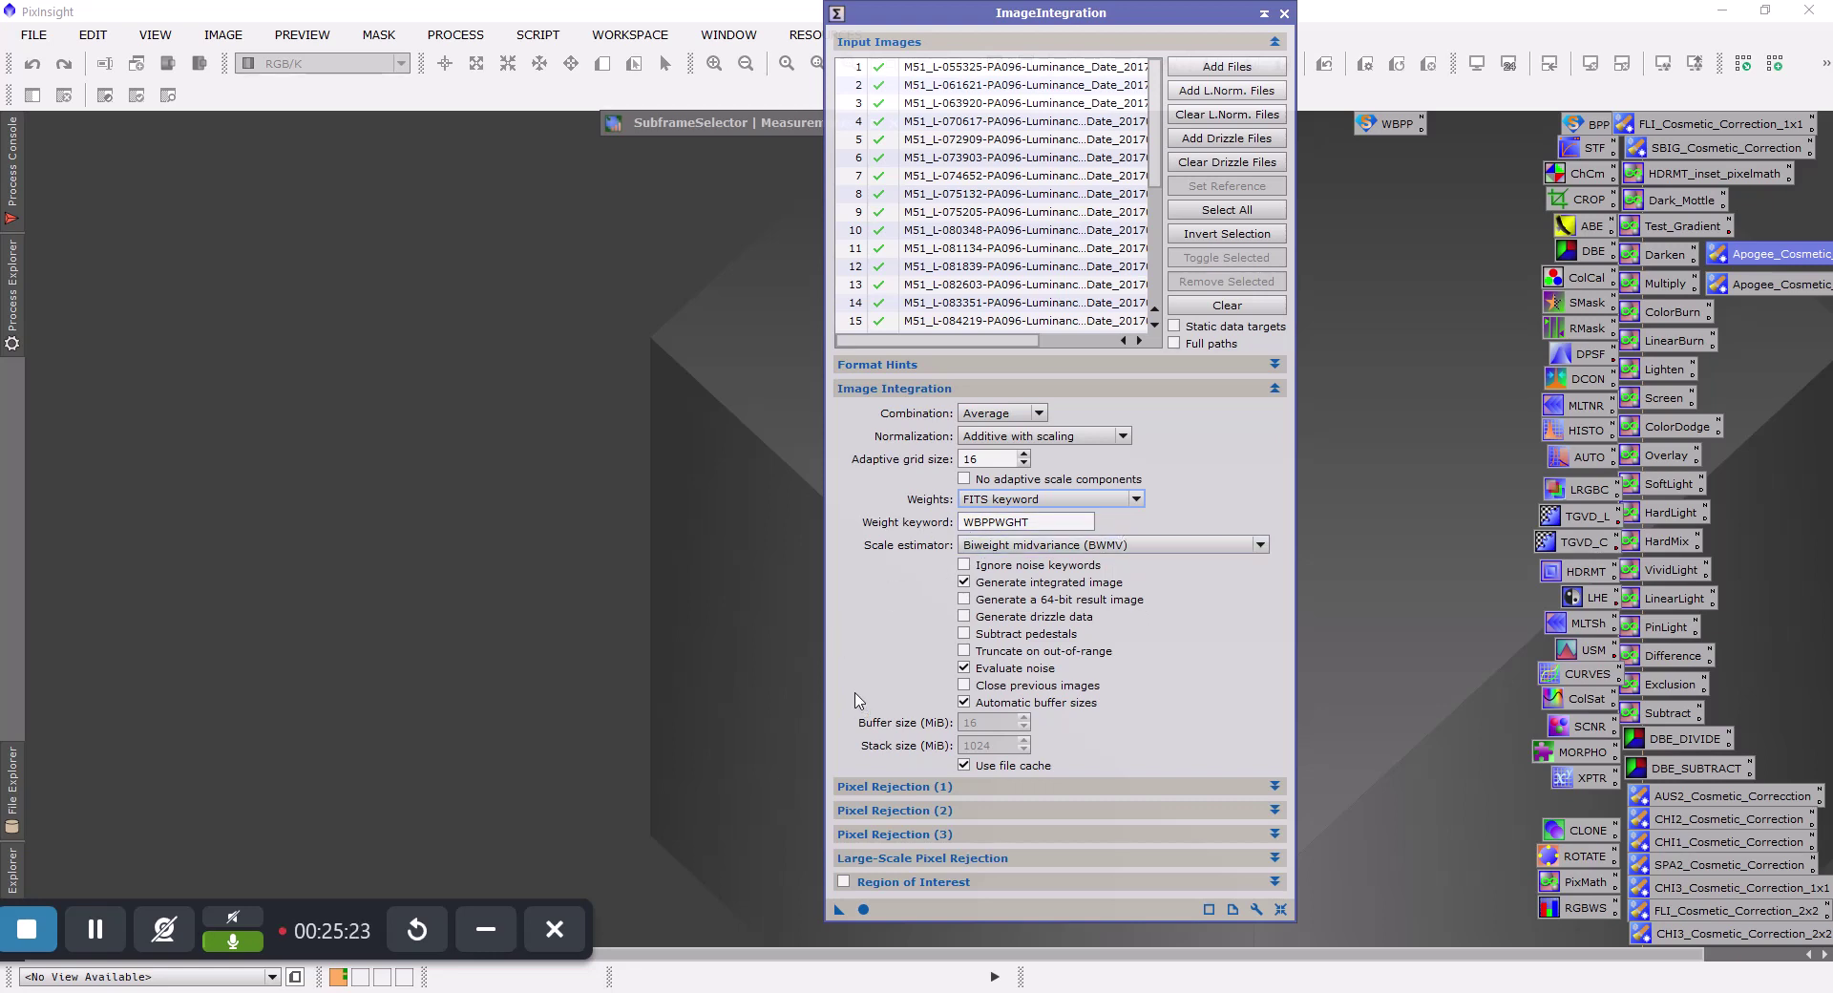
Set the pixel rejection algorithm to Winsorized Sigma Clipping and turn off generation of rejection maps
{"action": "left_click", "coordinate": [1020, 794]}
{"action": "left_click", "coordinate": [1015, 811]}
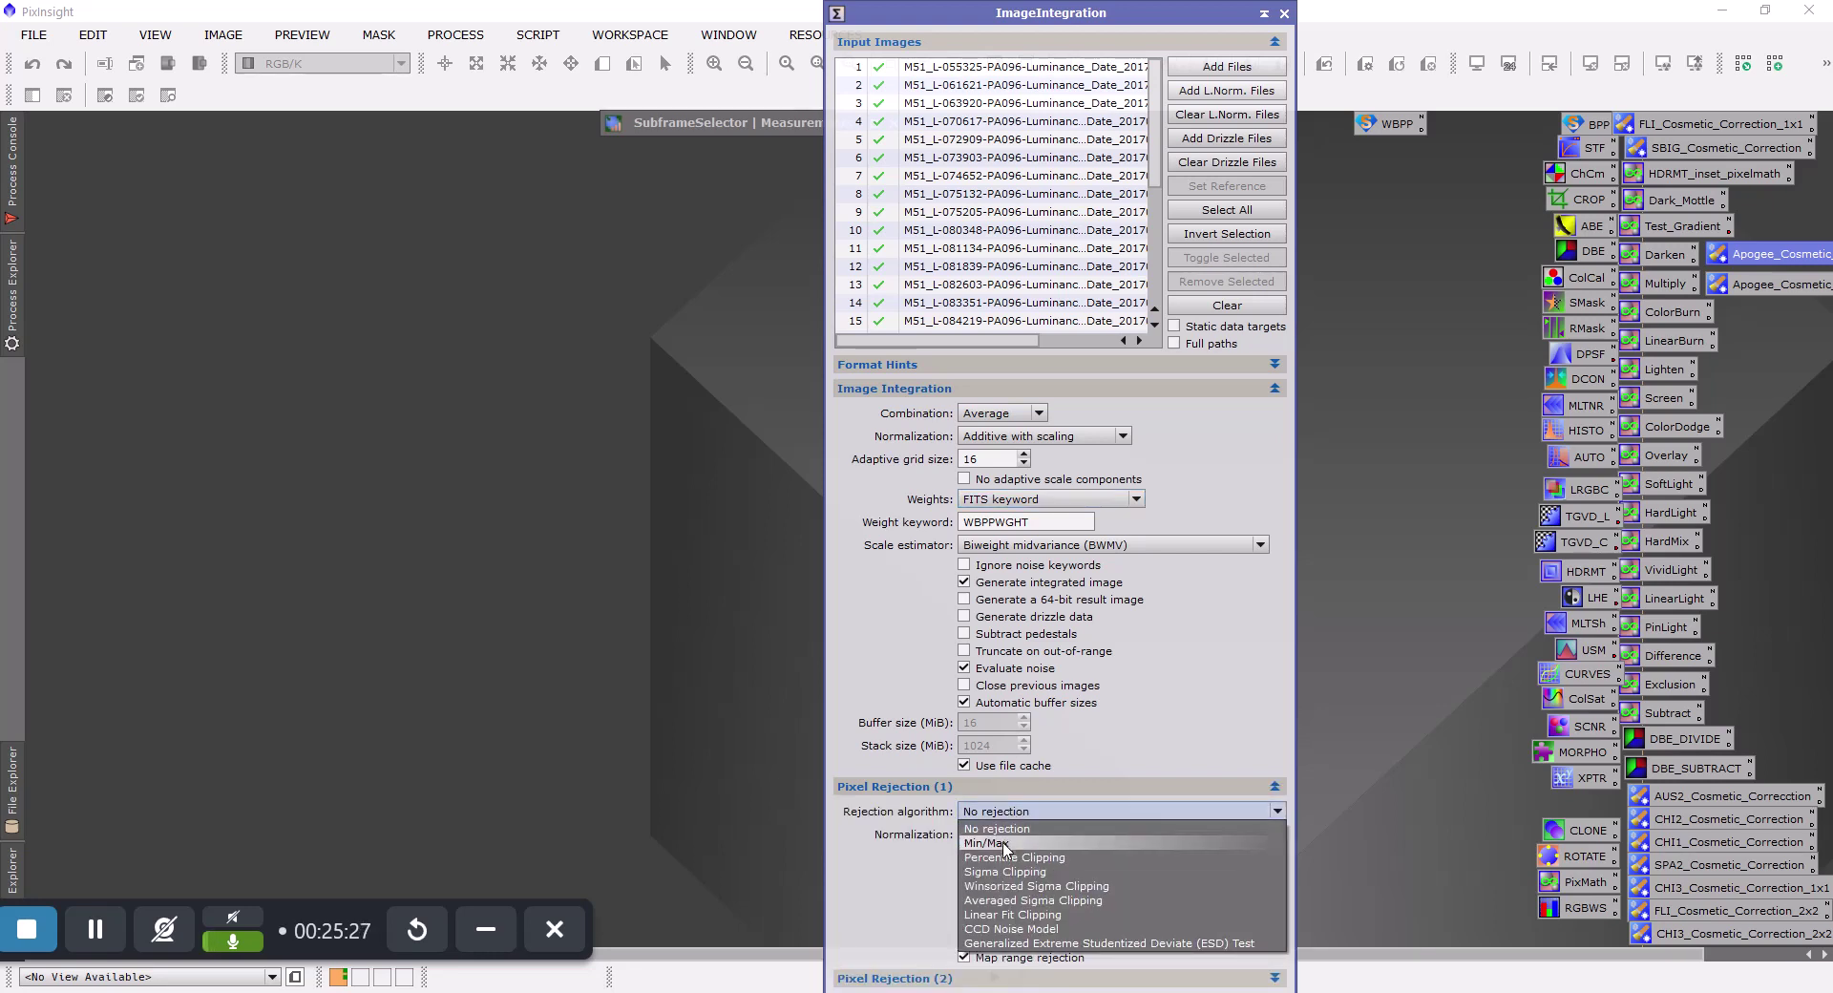
{"action": "left_click", "coordinate": [1008, 886]}
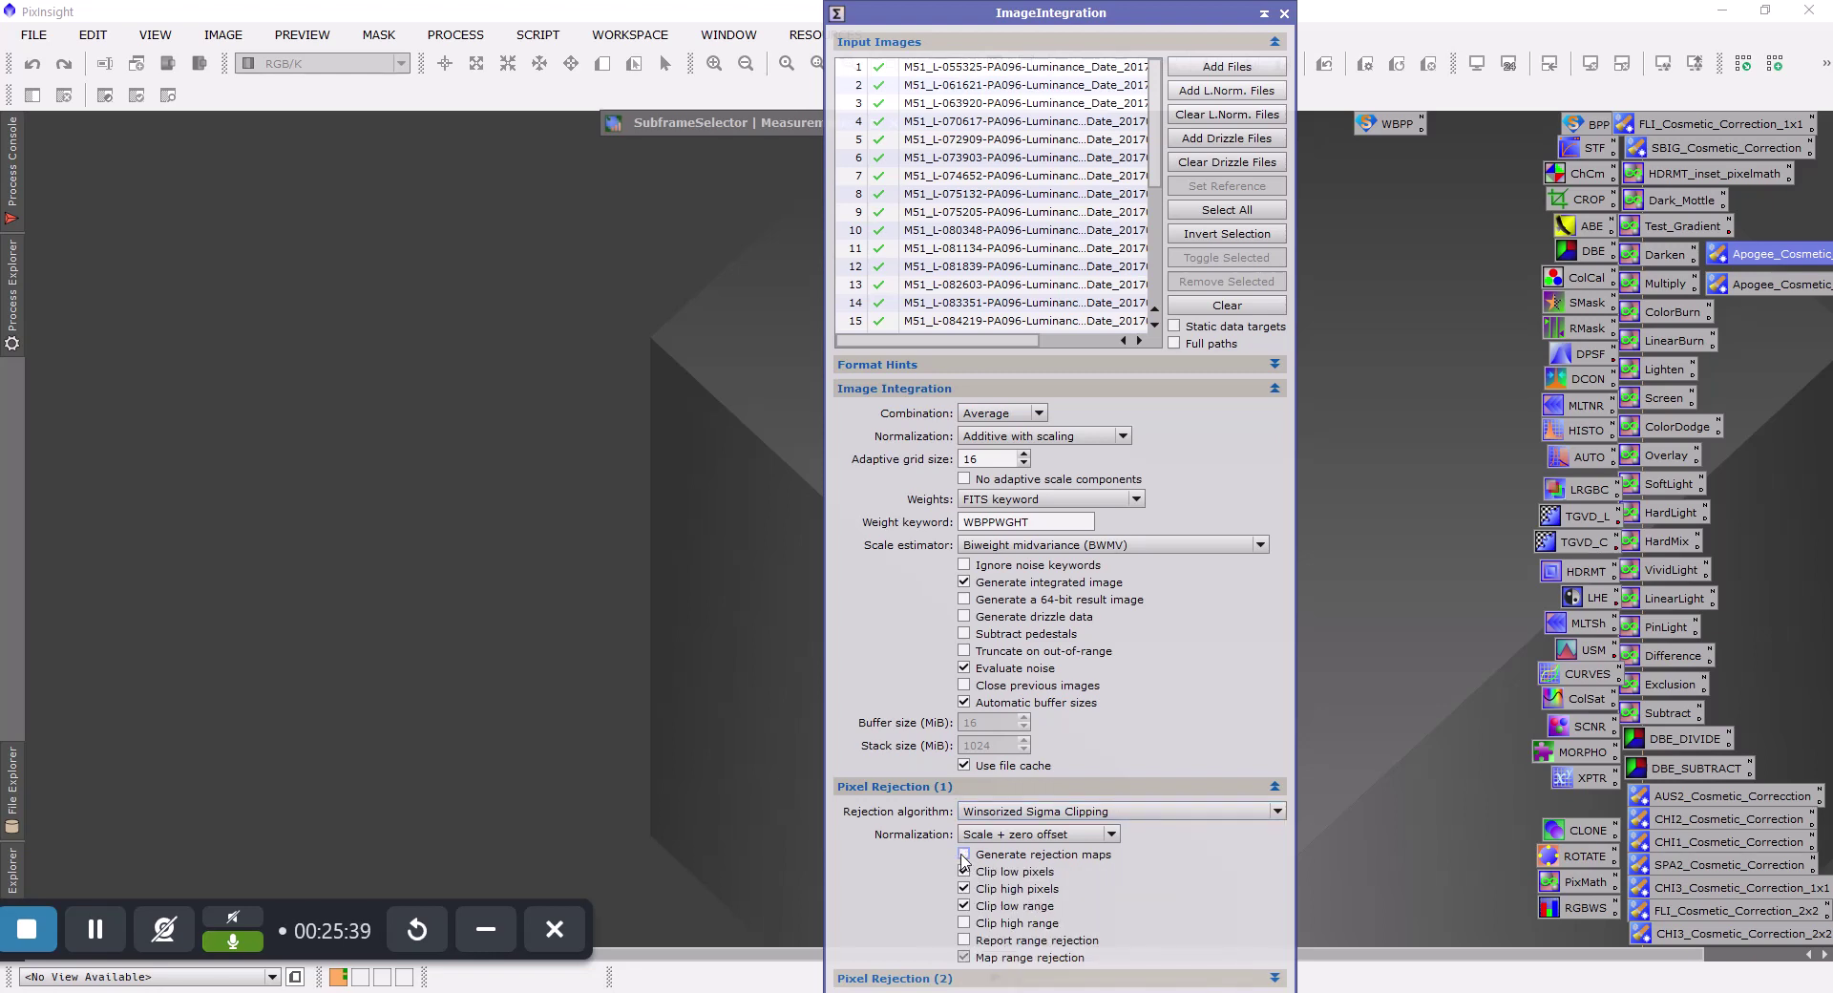
{"action": "left_click", "coordinate": [965, 856]}
{"action": "left_click", "coordinate": [998, 788]}
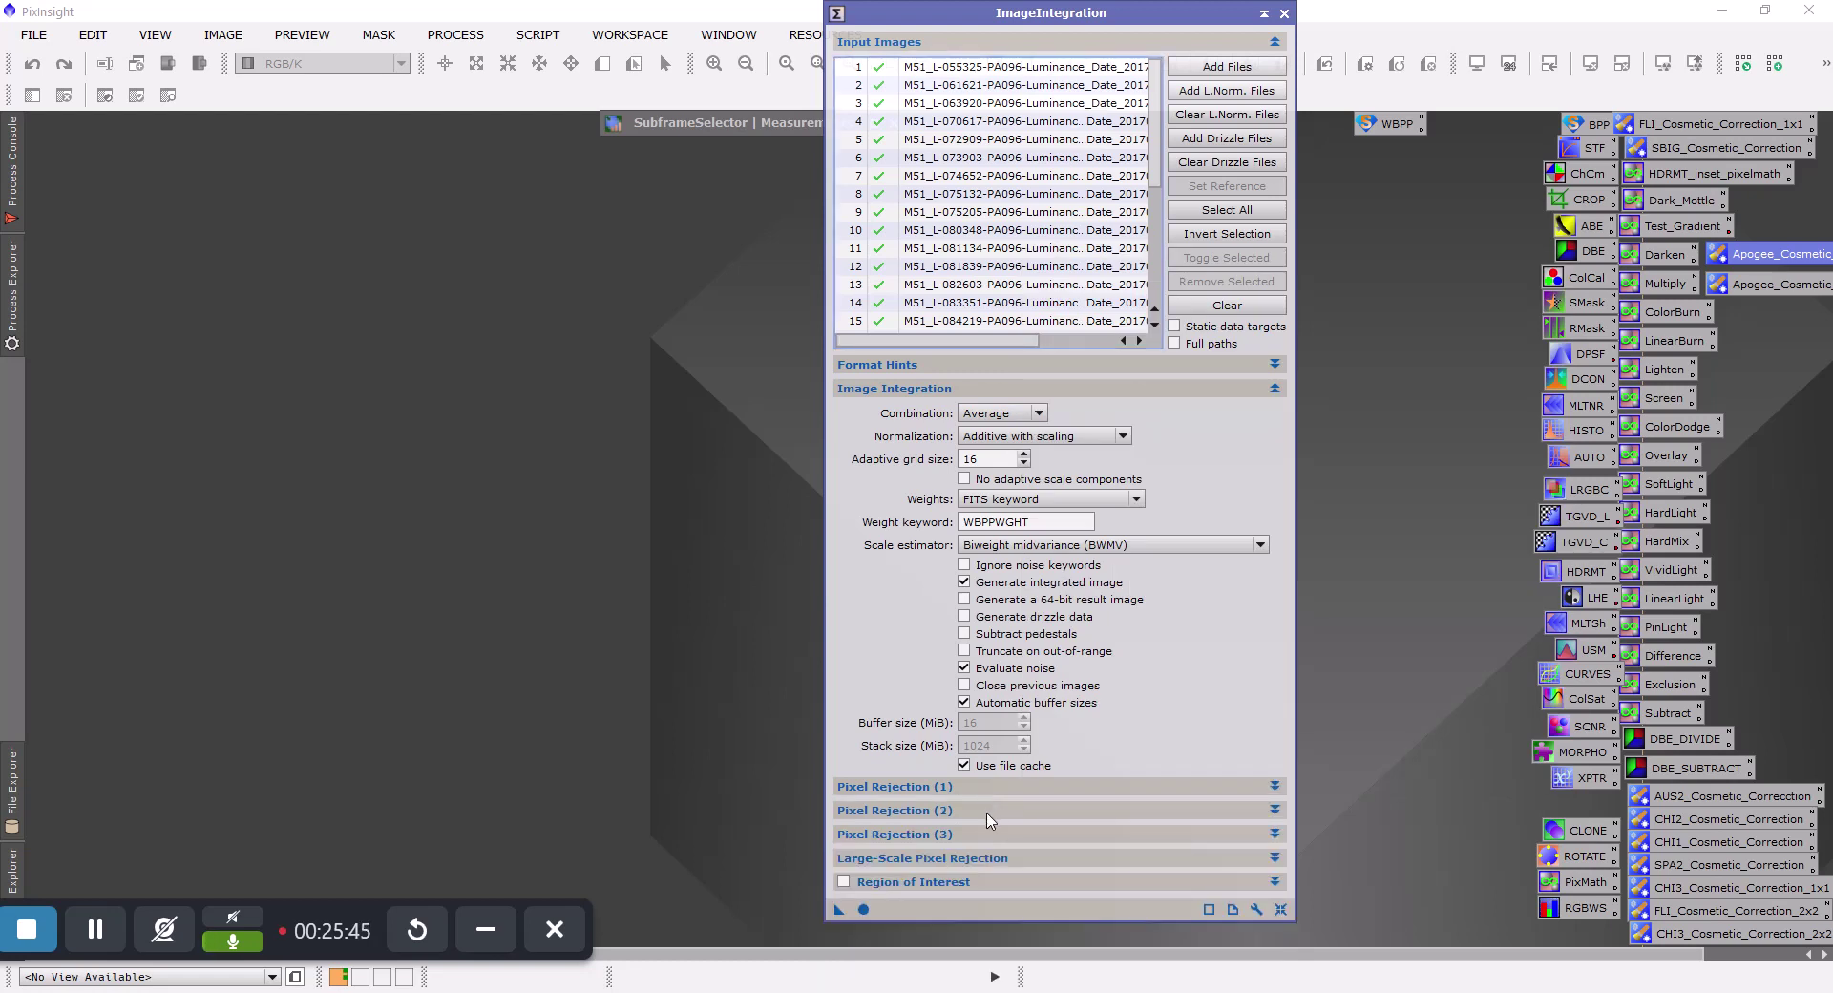
Set the pixel rejection limits to sigma low 3 and sigma high 2.2
{"action": "left_click", "coordinate": [990, 819]}
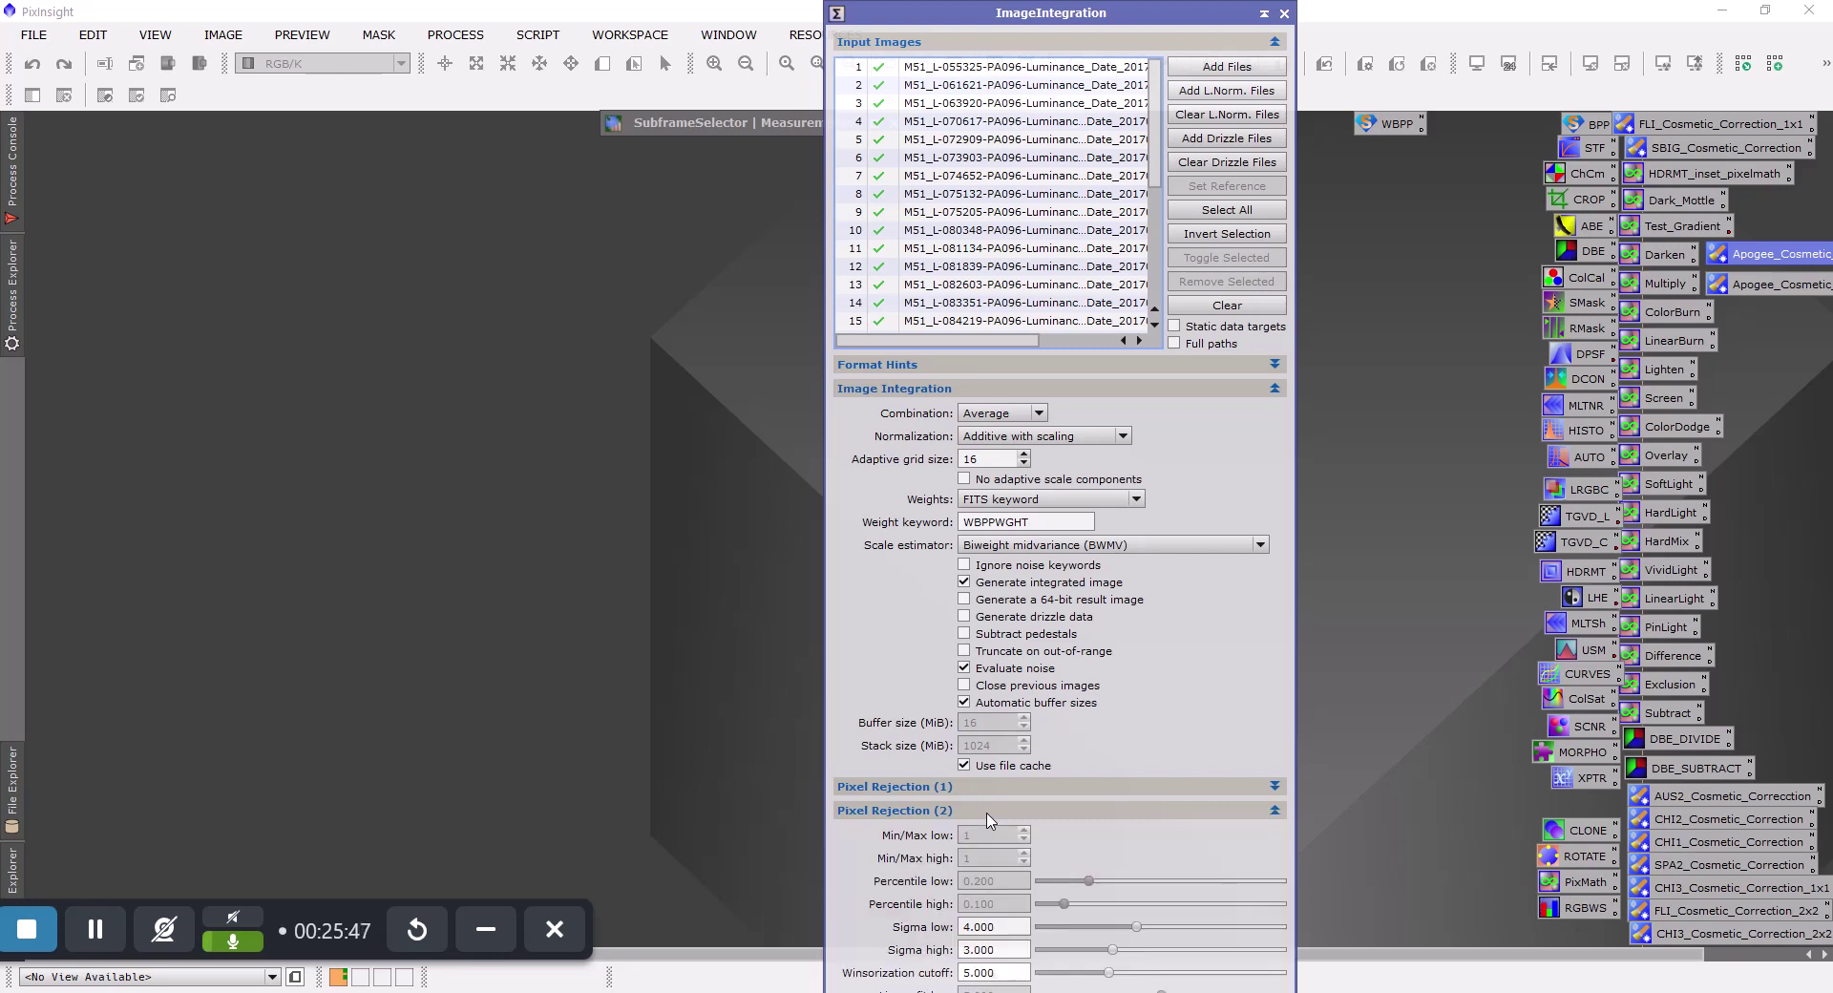
{"action": "left_click_drag", "start_coordinate": [998, 927], "coordinate": [888, 919]}
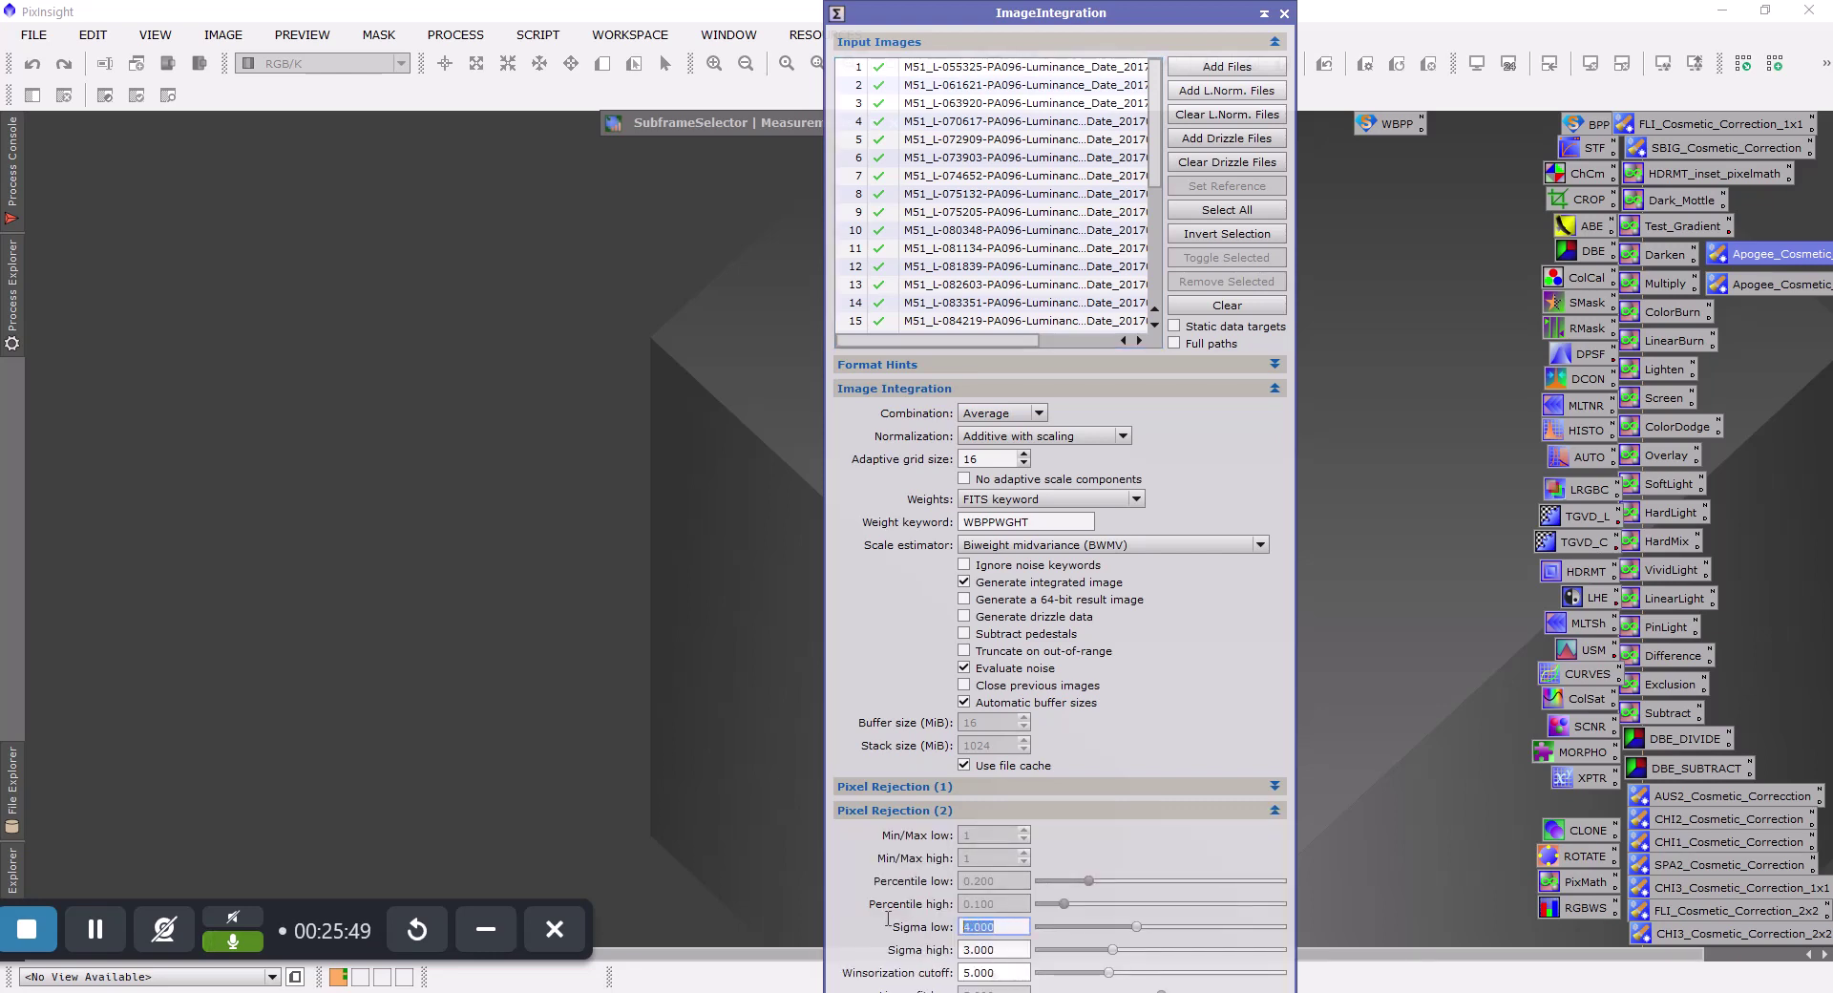
{"action": "type", "text": "3"}
{"action": "key", "text": "Tab"}
{"action": "type", "text": "2."}
{"action": "left_click", "coordinate": [974, 812]}
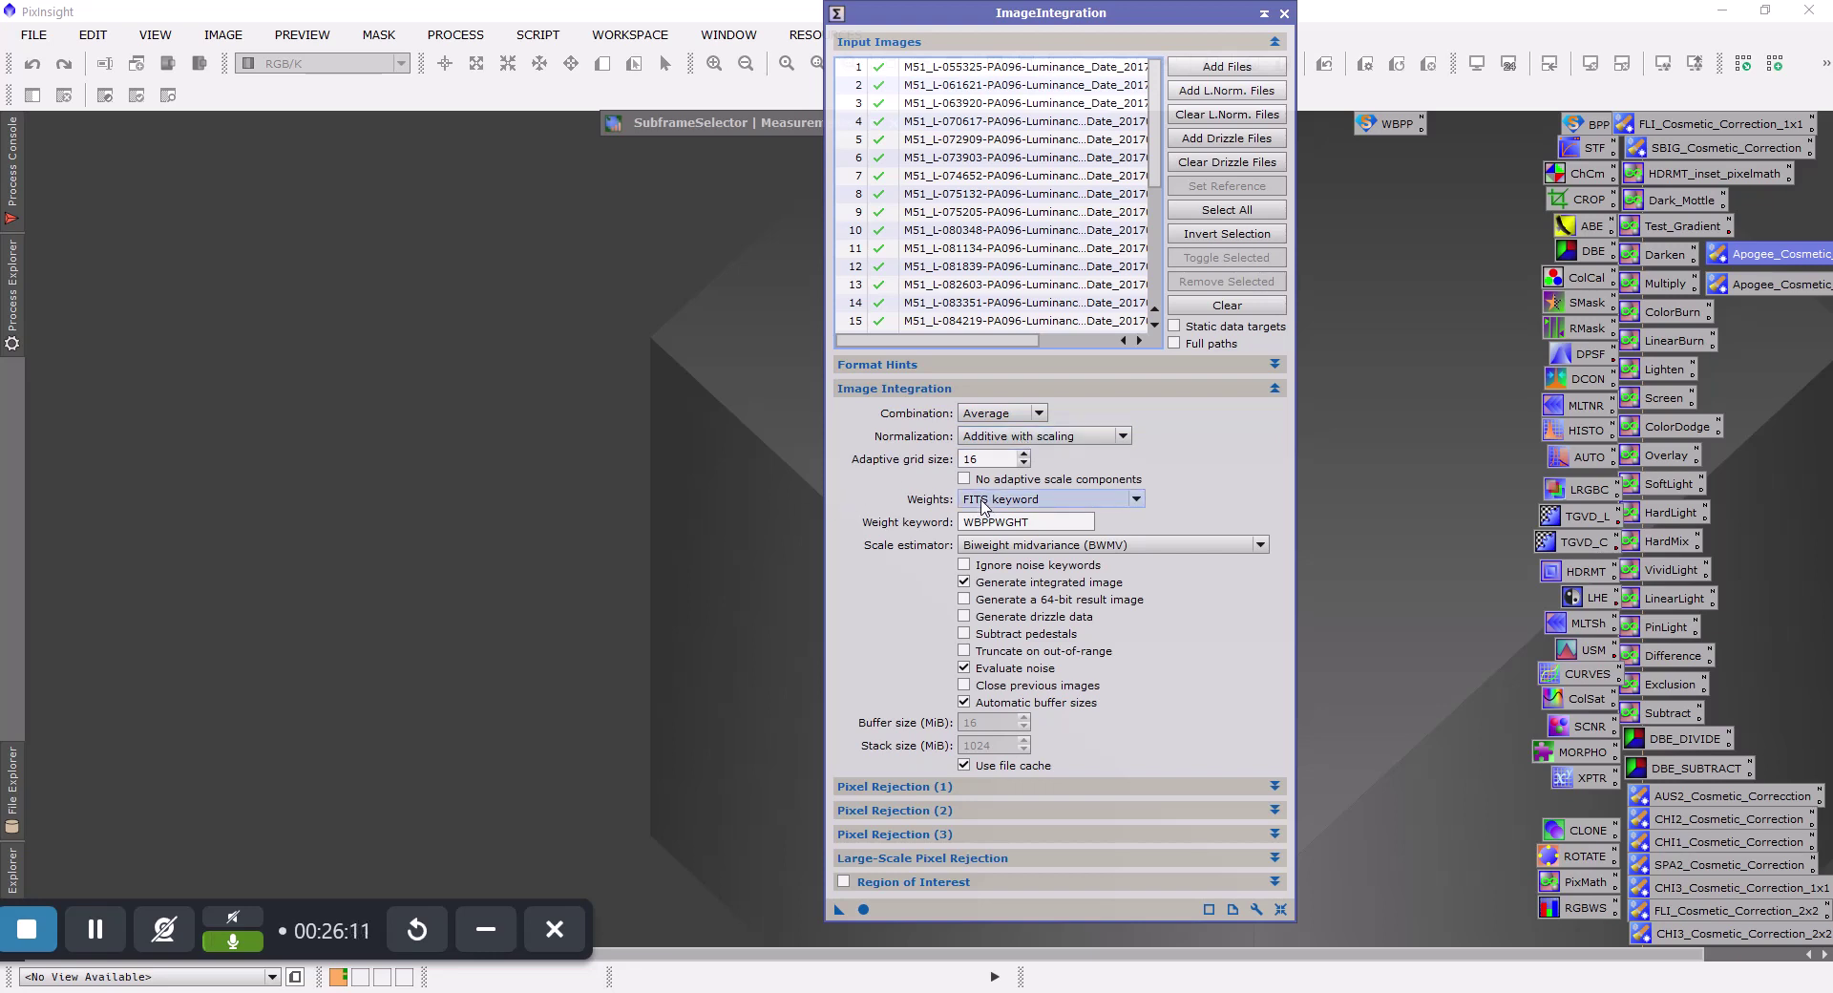
Review the ImageIntegration weighting options, the available pixel rejection algorithms and the sigma clipping limits
{"action": "left_click", "coordinate": [986, 506]}
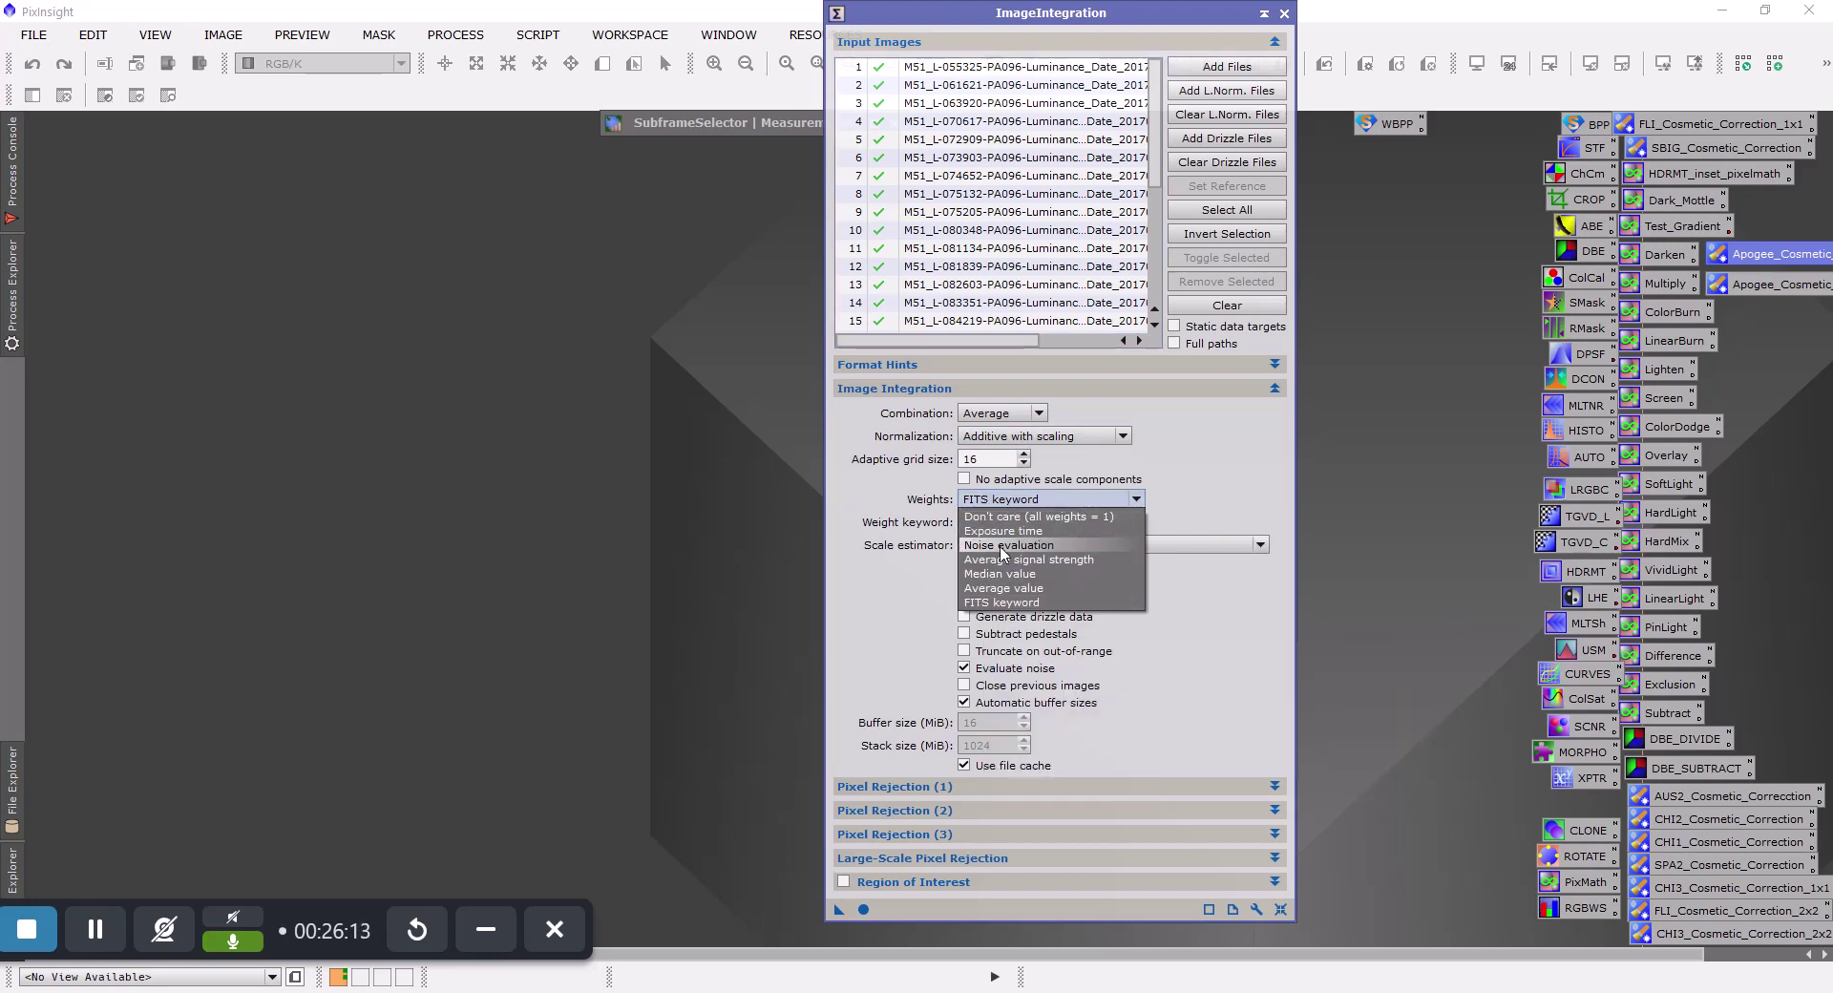
{"action": "left_click", "coordinate": [777, 523]}
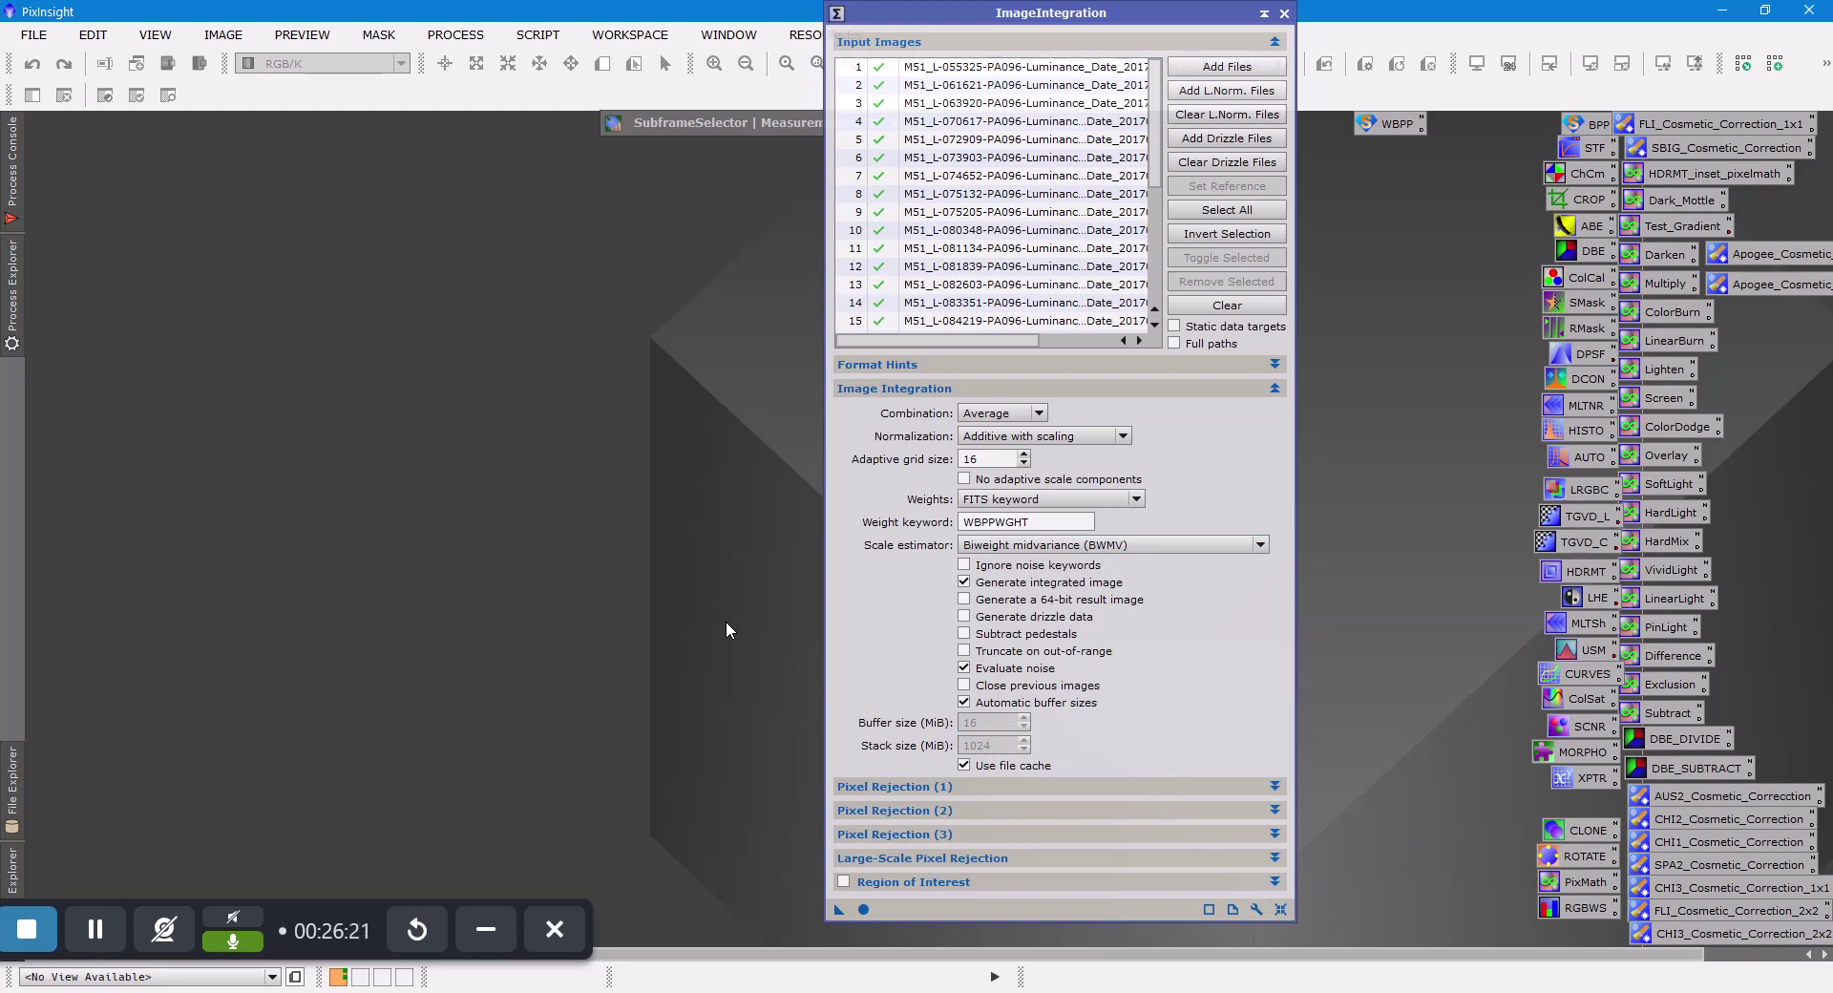
{"action": "left_click", "coordinate": [1044, 789]}
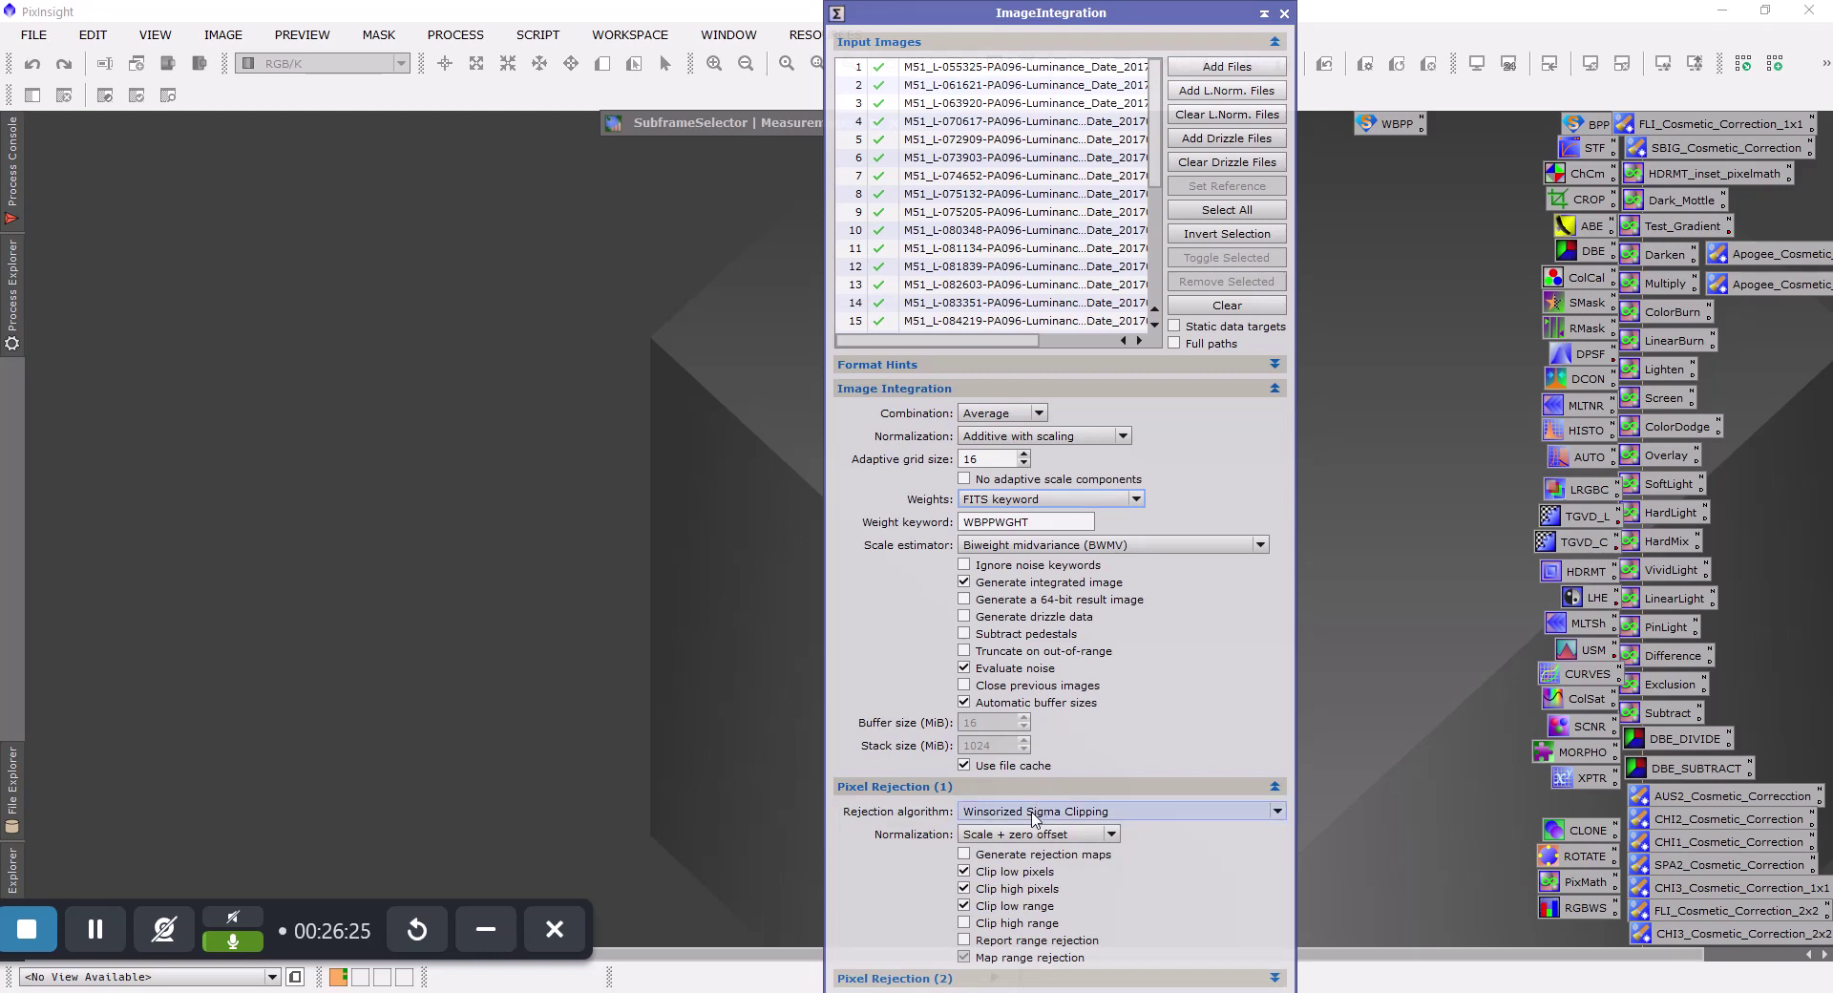
{"action": "mouse_move", "coordinate": [1035, 819]}
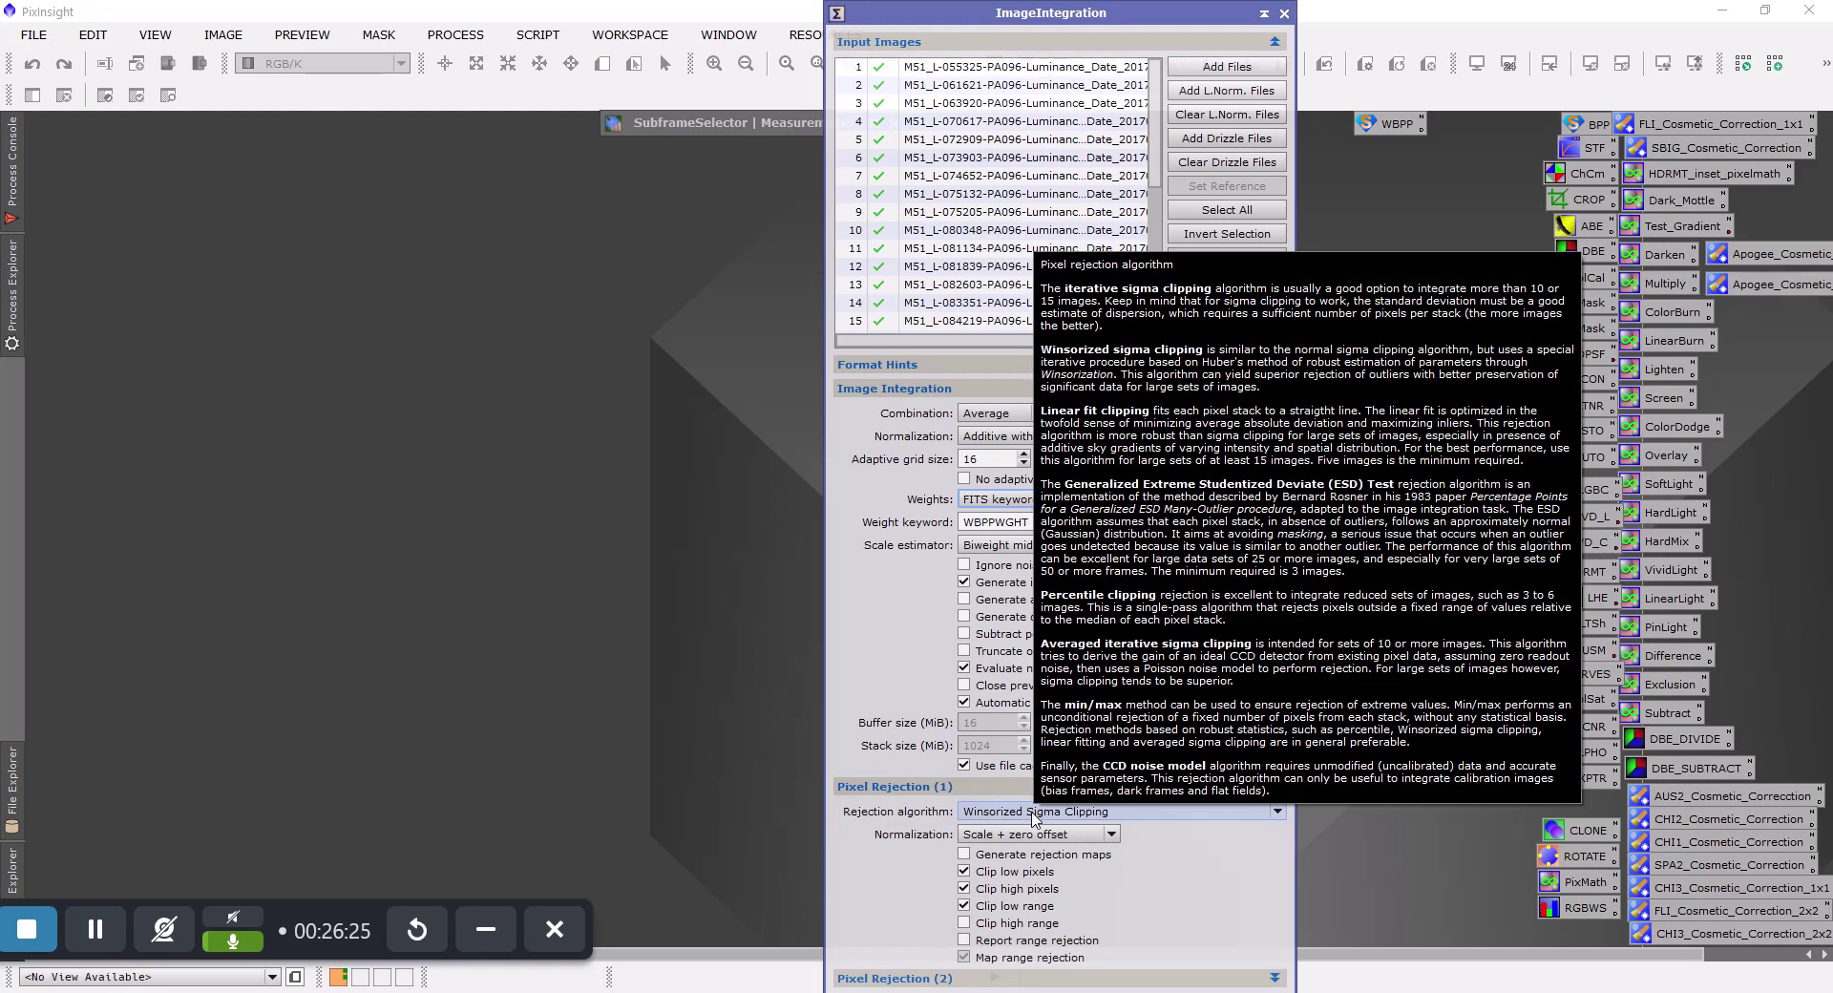
{"action": "left_click", "coordinate": [984, 814]}
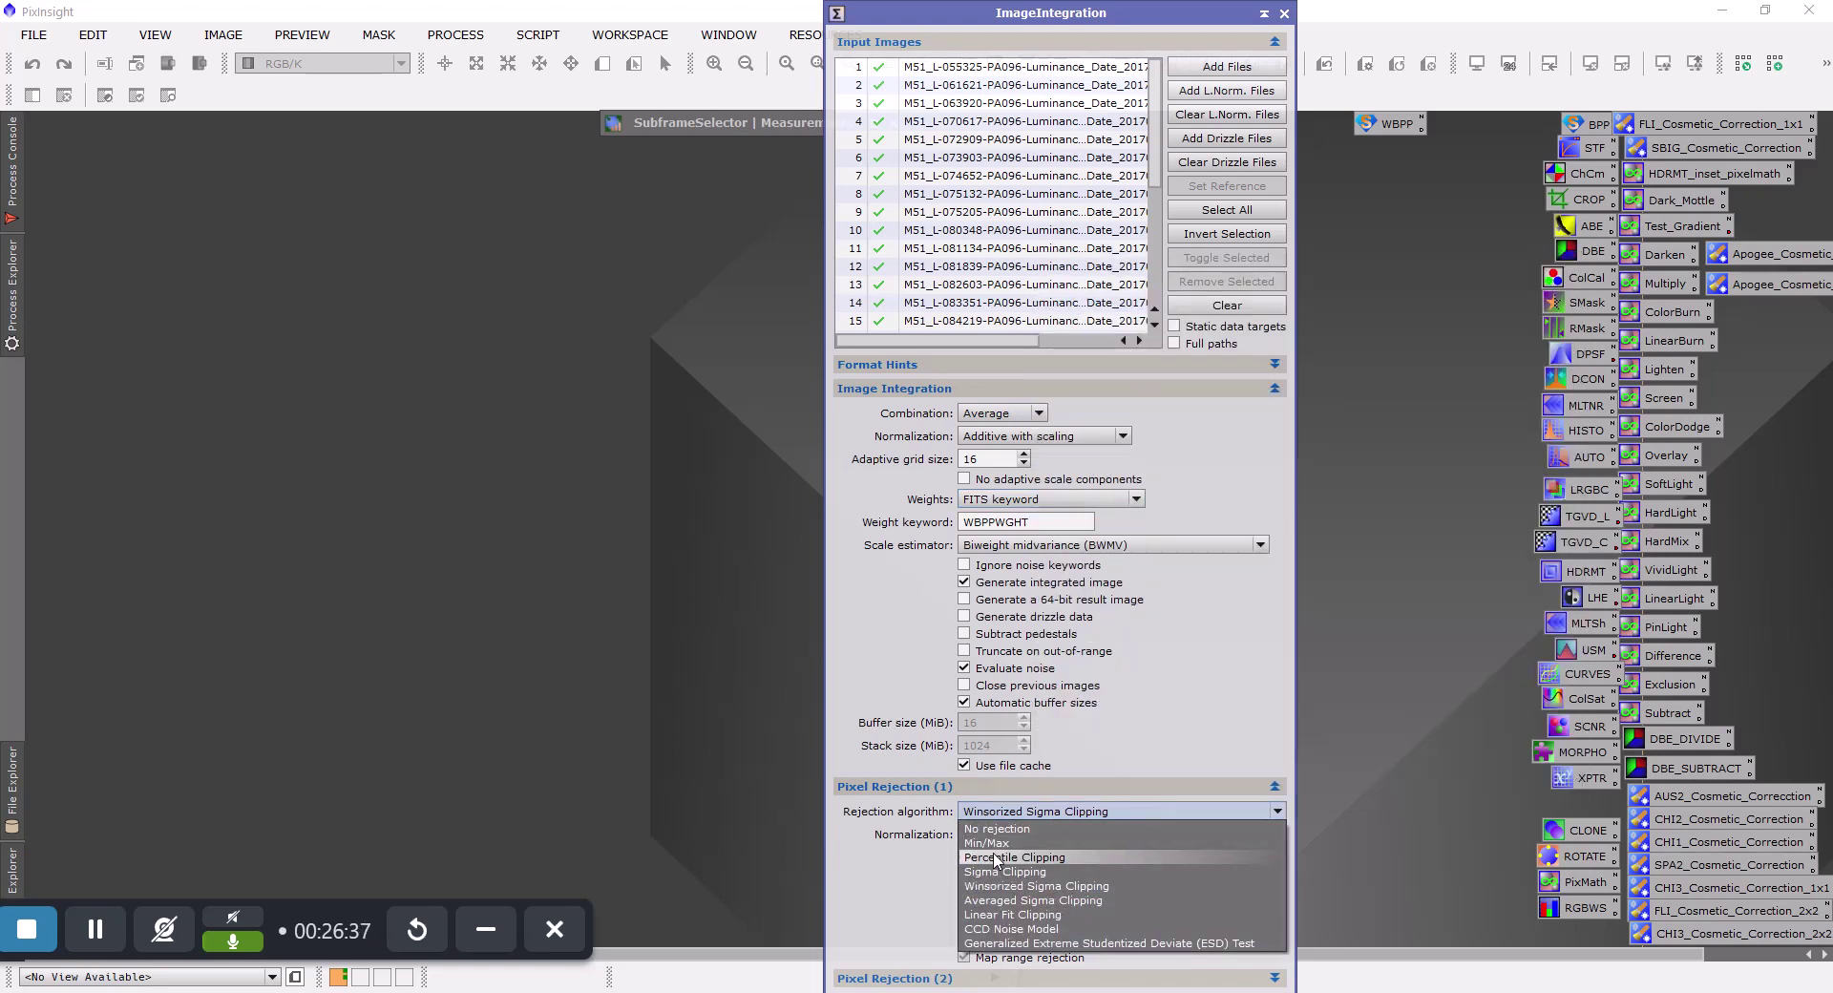
{"action": "left_click", "coordinate": [1002, 789]}
{"action": "left_click", "coordinate": [1003, 789]}
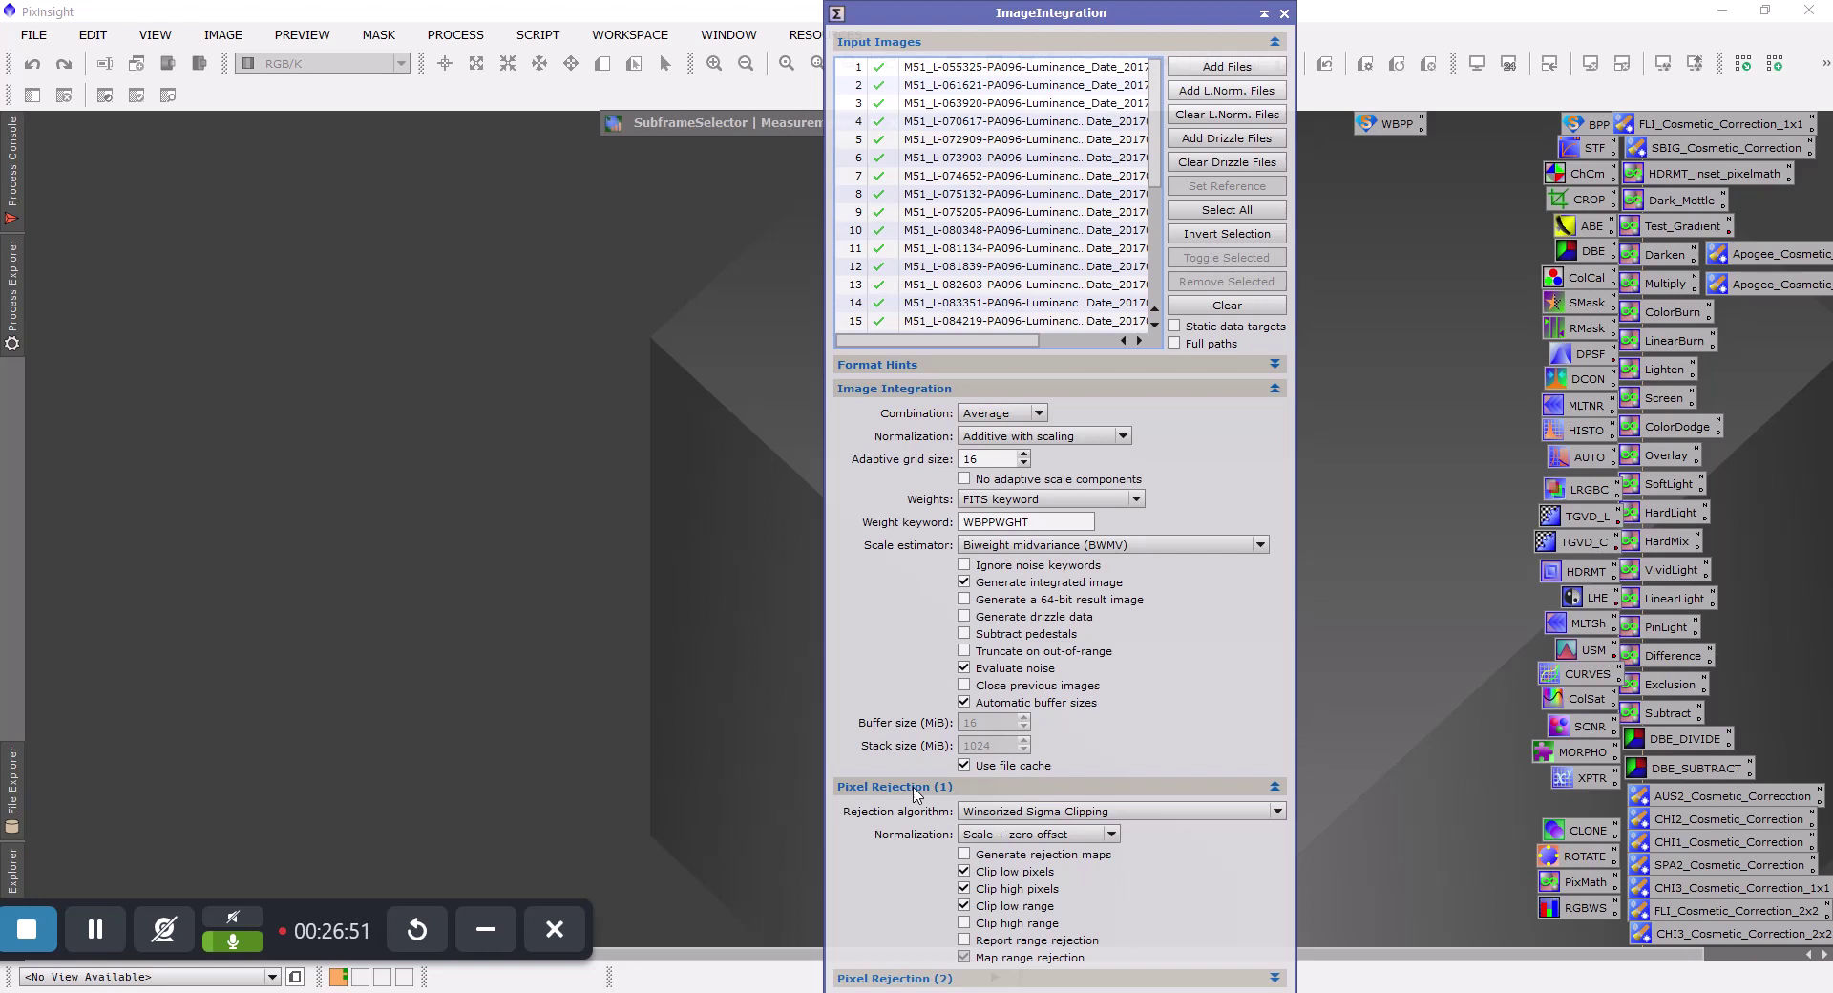
{"action": "left_click", "coordinate": [1008, 812]}
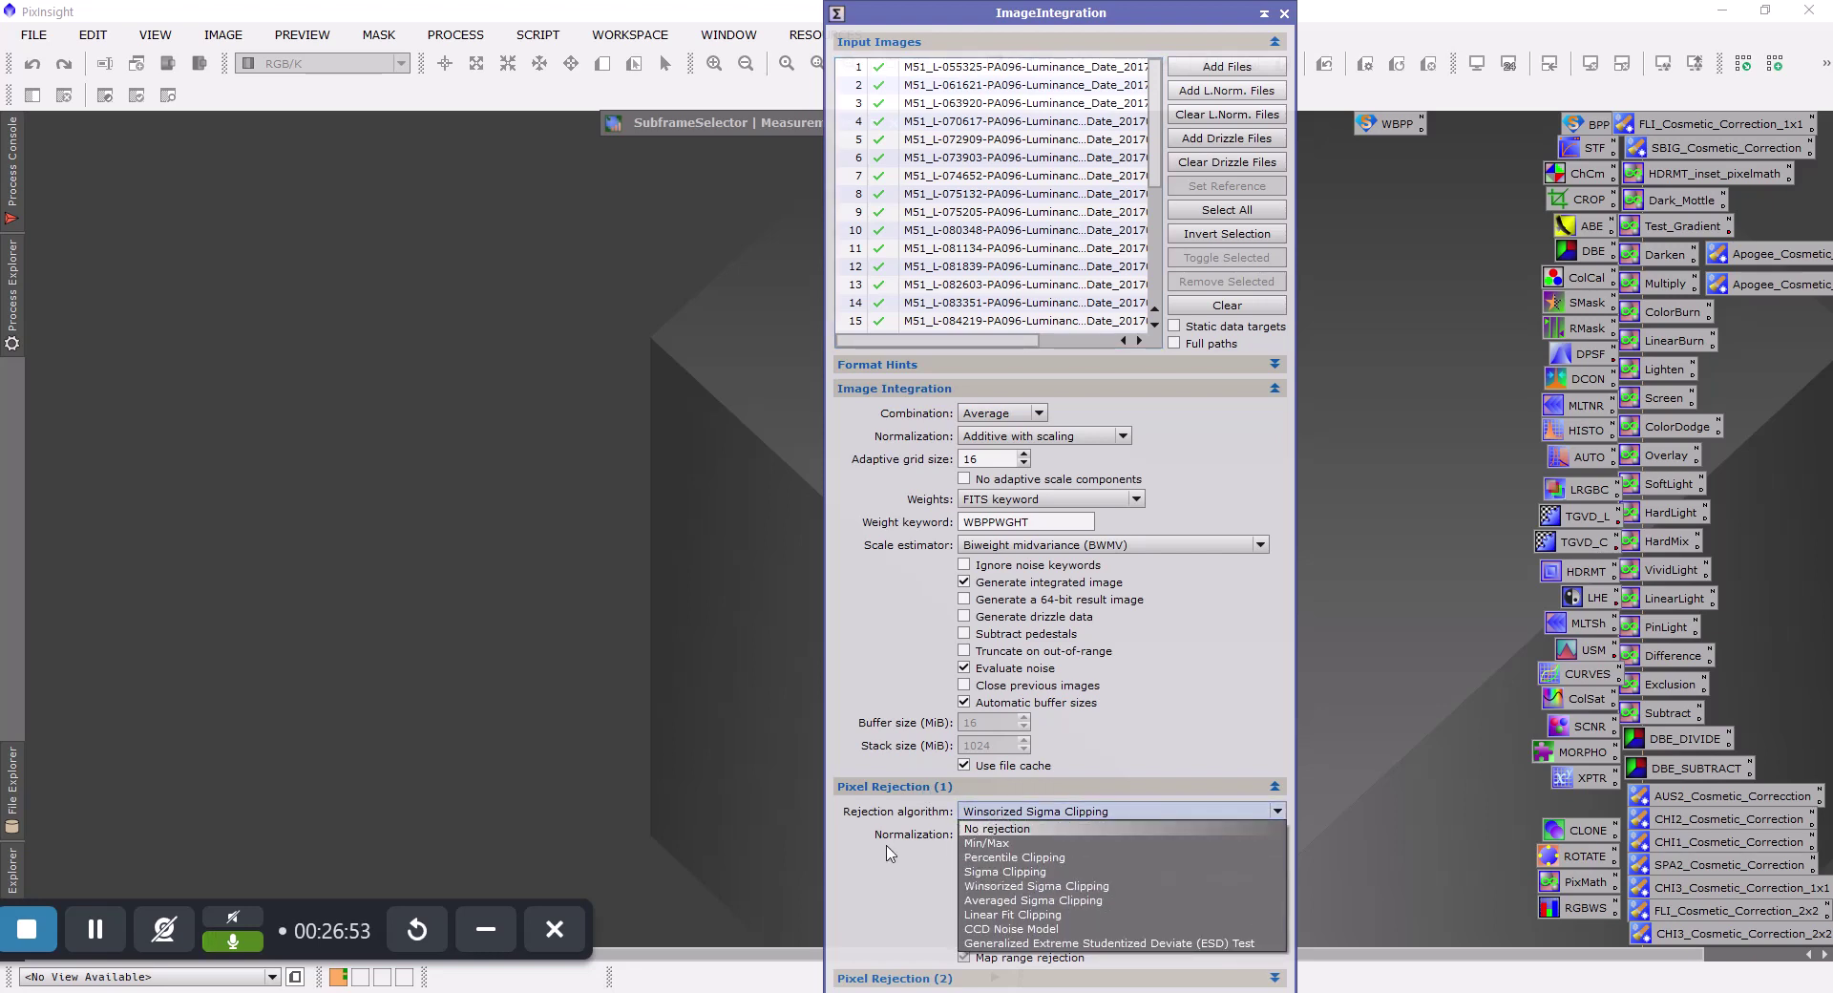
{"action": "left_click", "coordinate": [745, 905]}
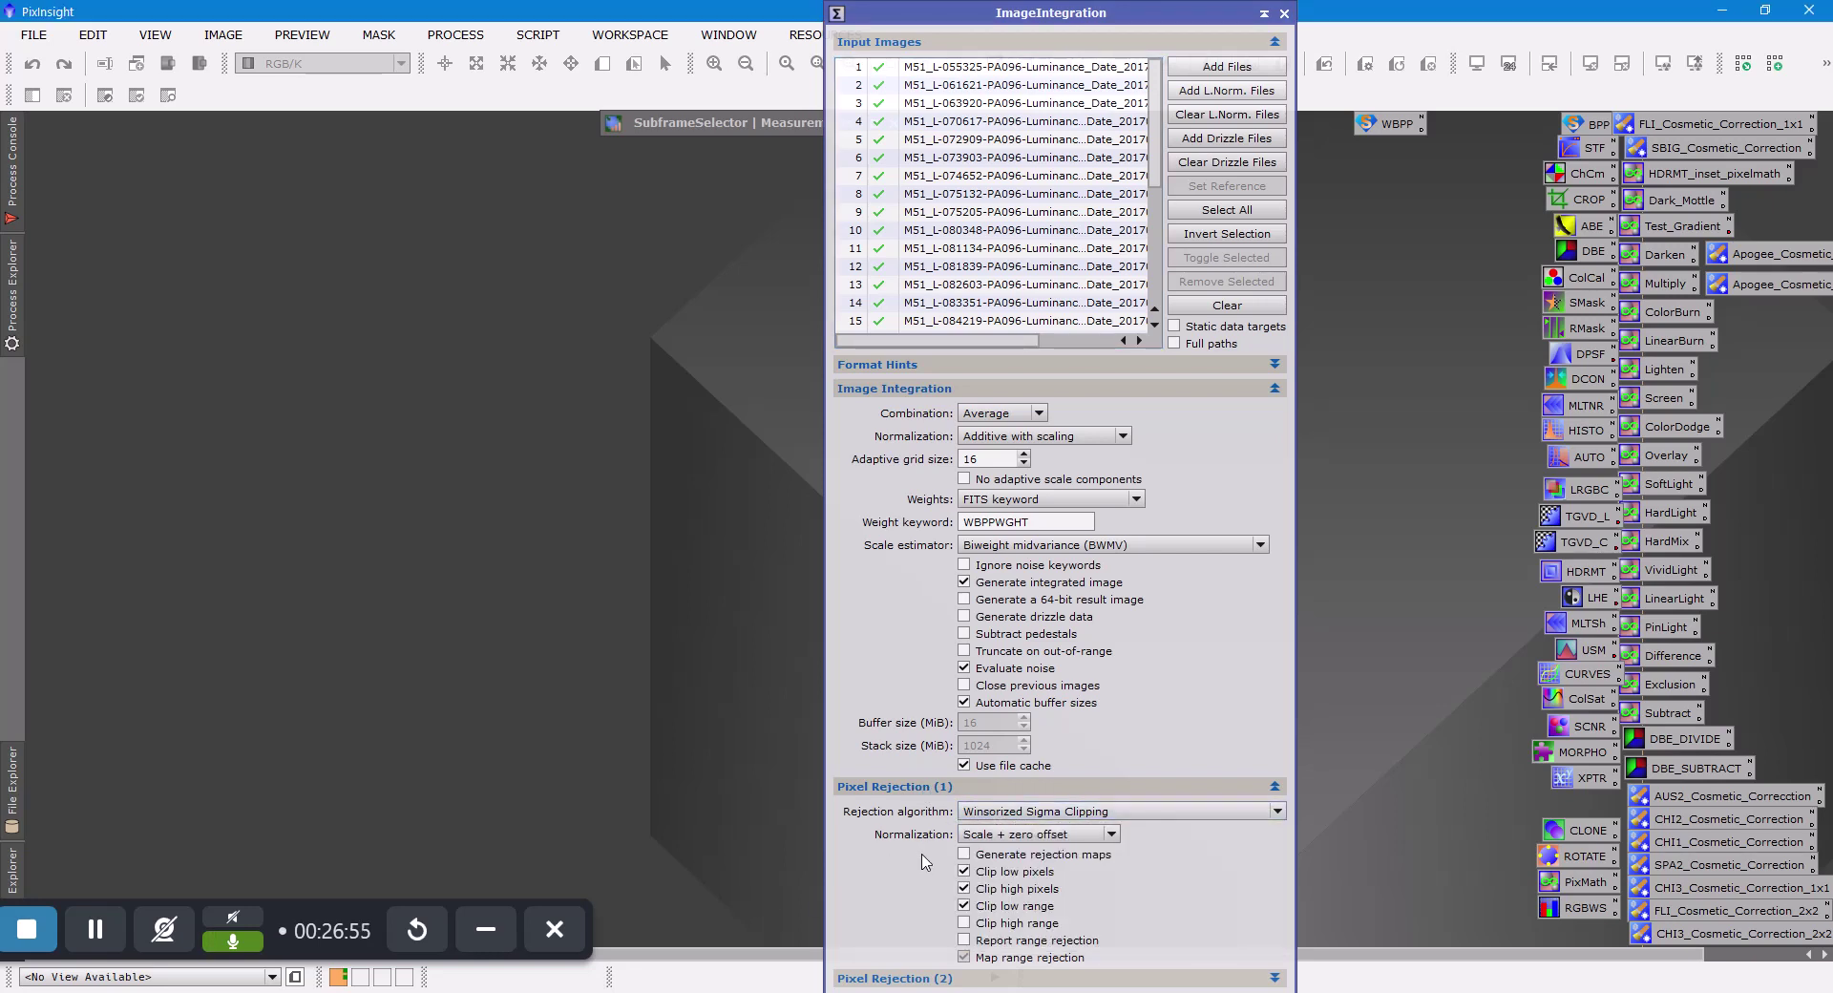
{"action": "left_click", "coordinate": [949, 786]}
{"action": "left_click", "coordinate": [953, 812]}
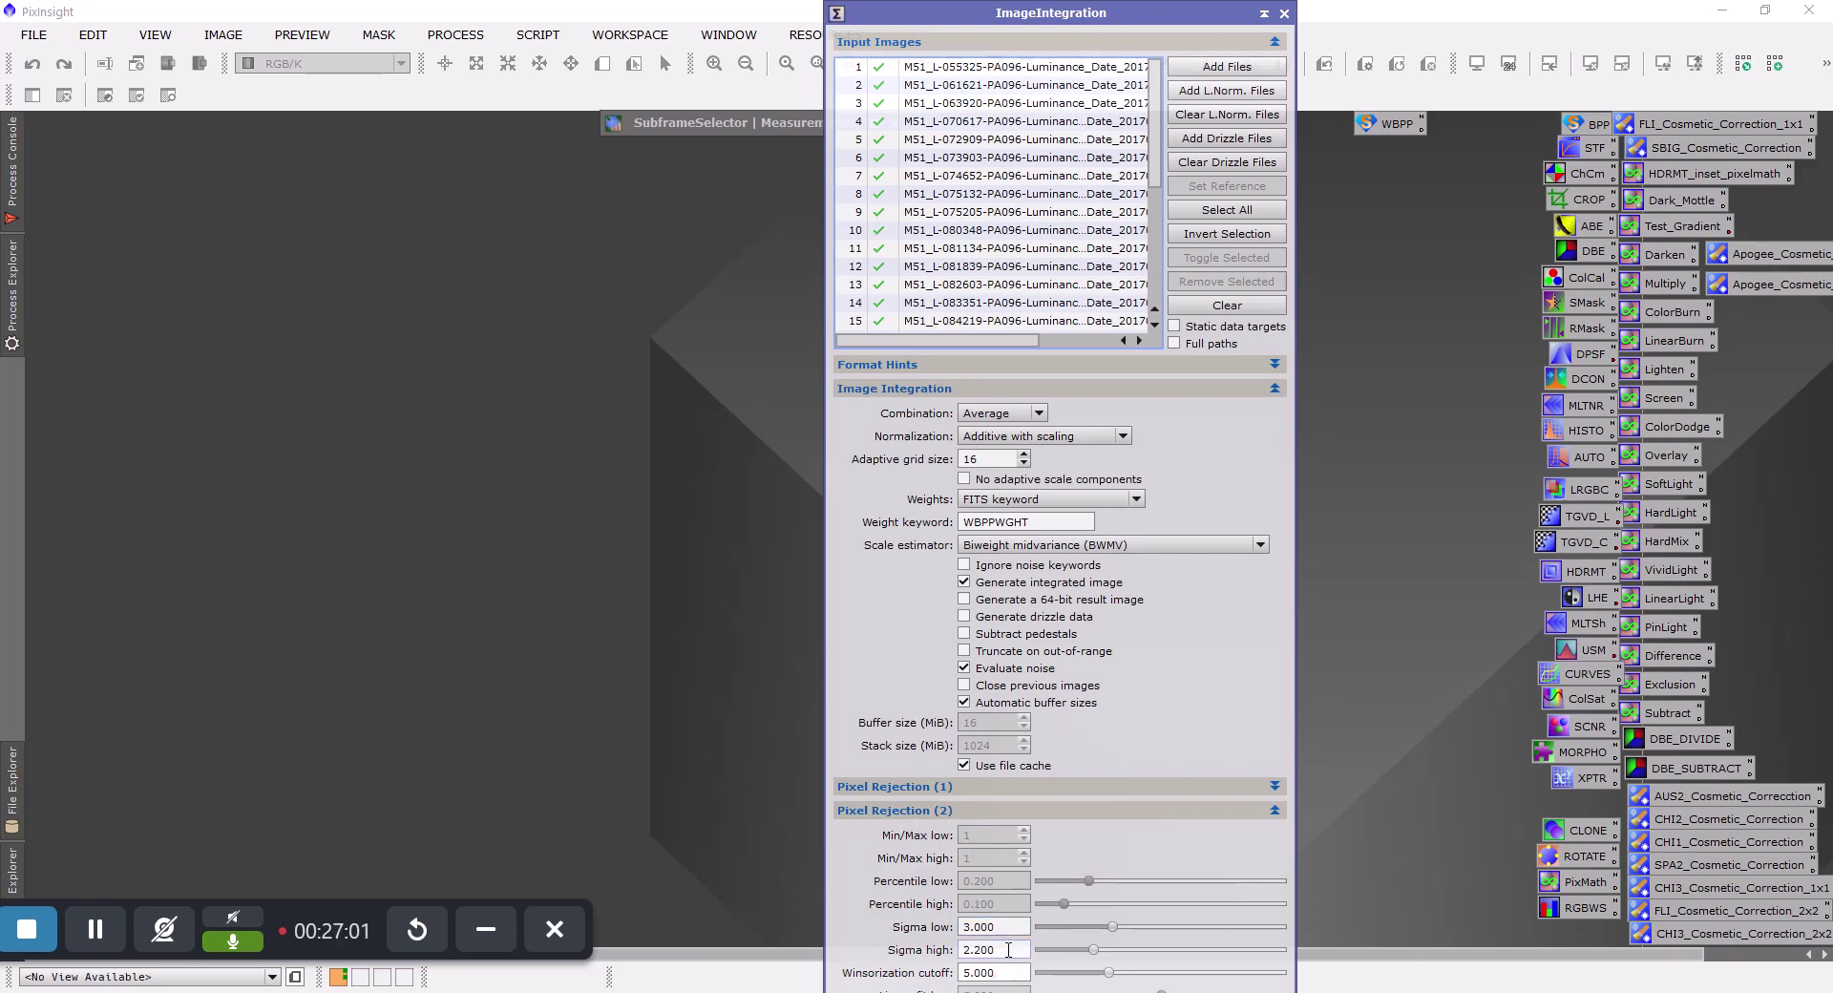
{"action": "left_click", "coordinate": [898, 812]}
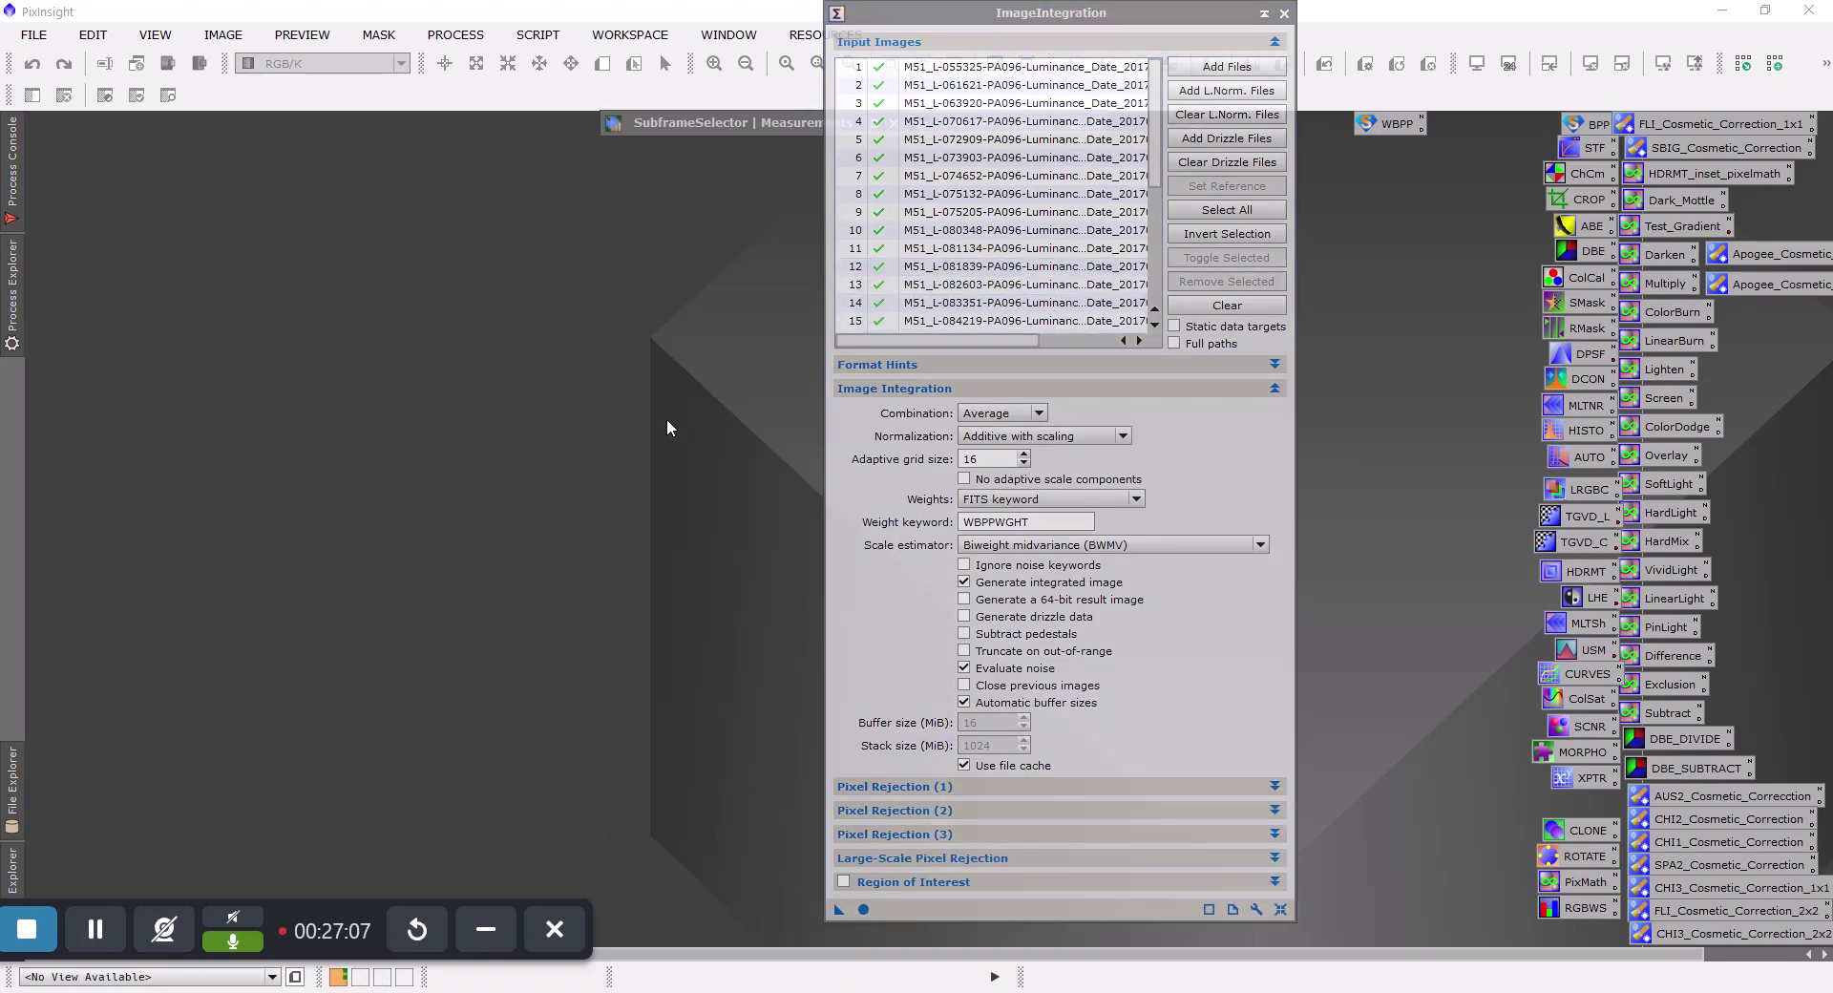
Integrate the loaded Luminance frames and rename the resulting image as M51_L
{"action": "left_click", "coordinate": [865, 911]}
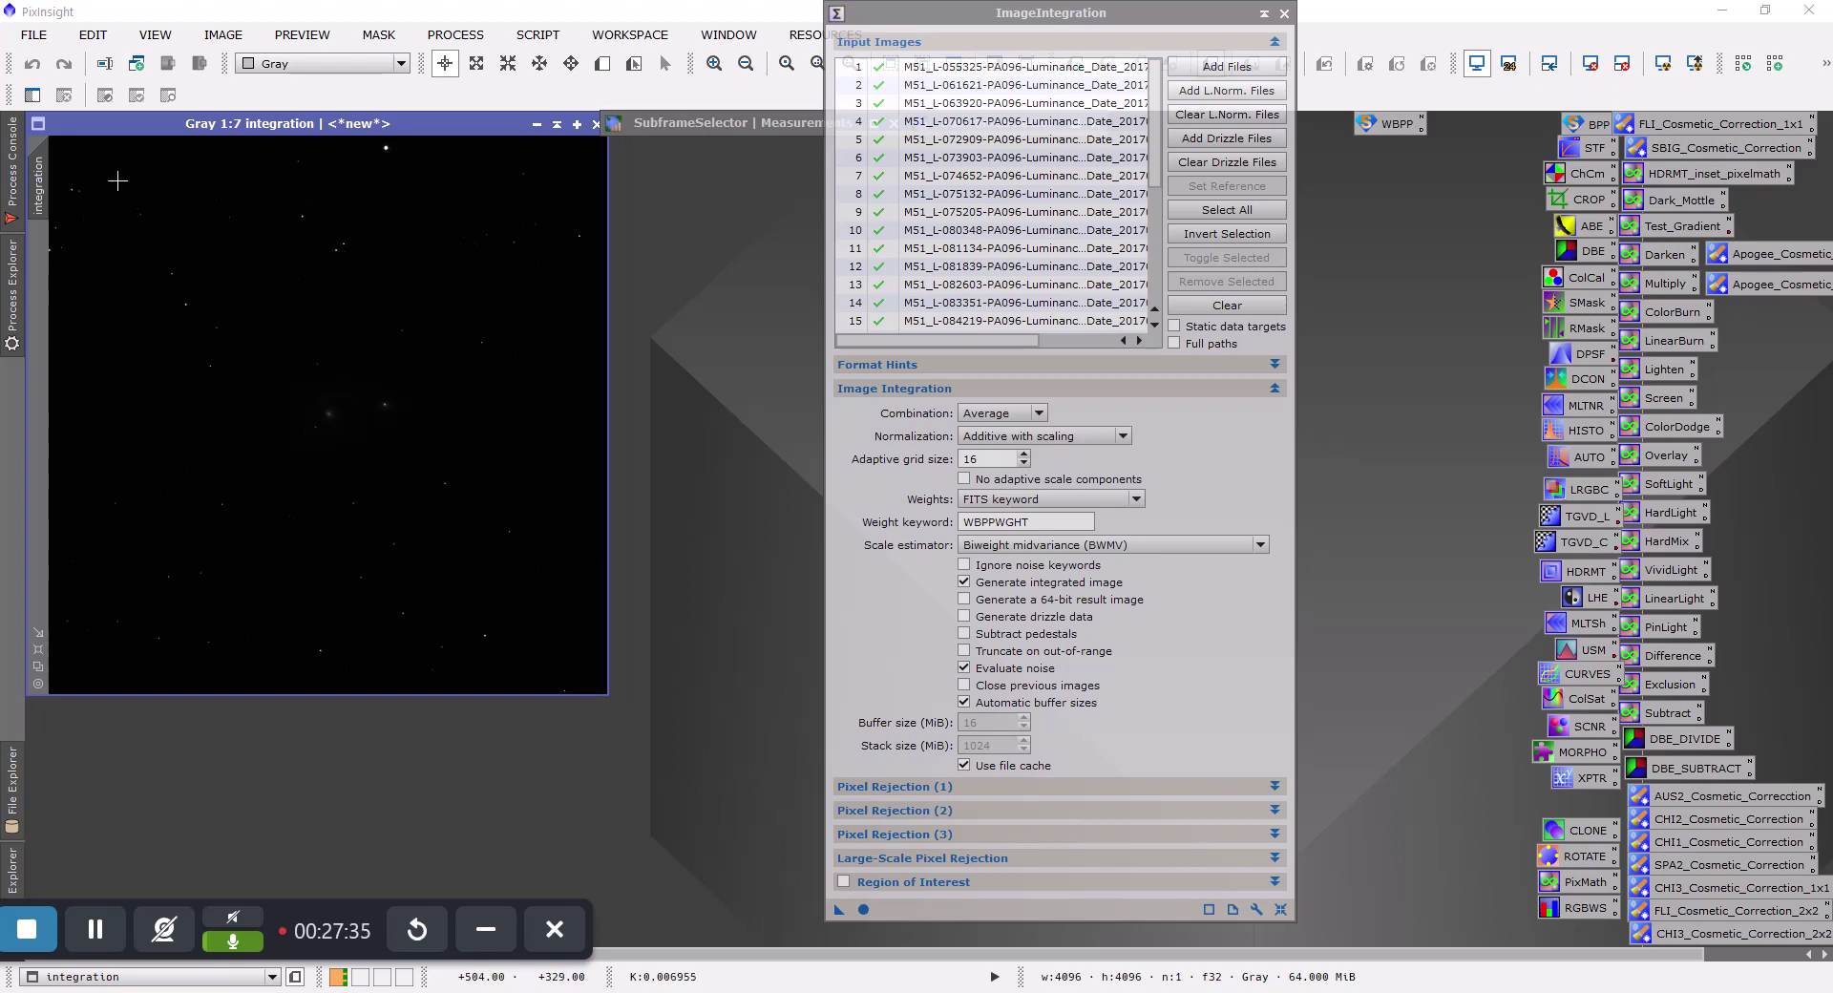
{"action": "double_click", "coordinate": [39, 191]}
{"action": "type", "text": "M51_L"}
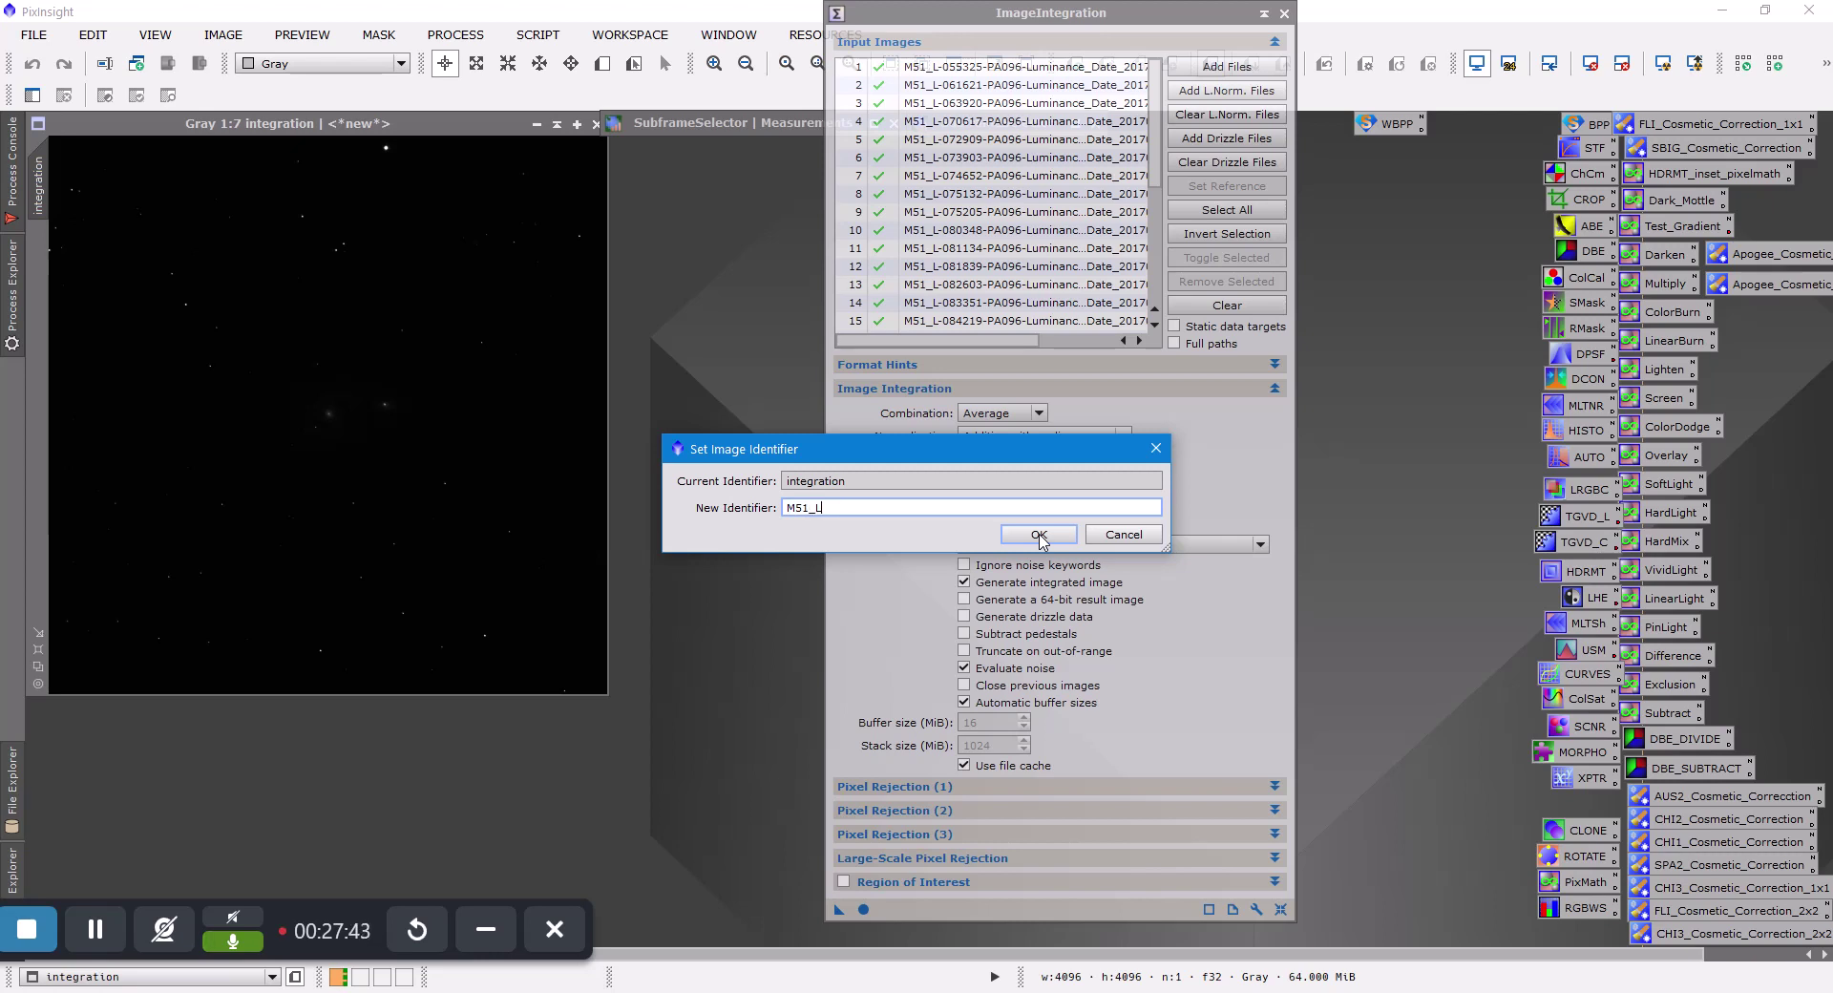
{"action": "left_click", "coordinate": [1039, 535]}
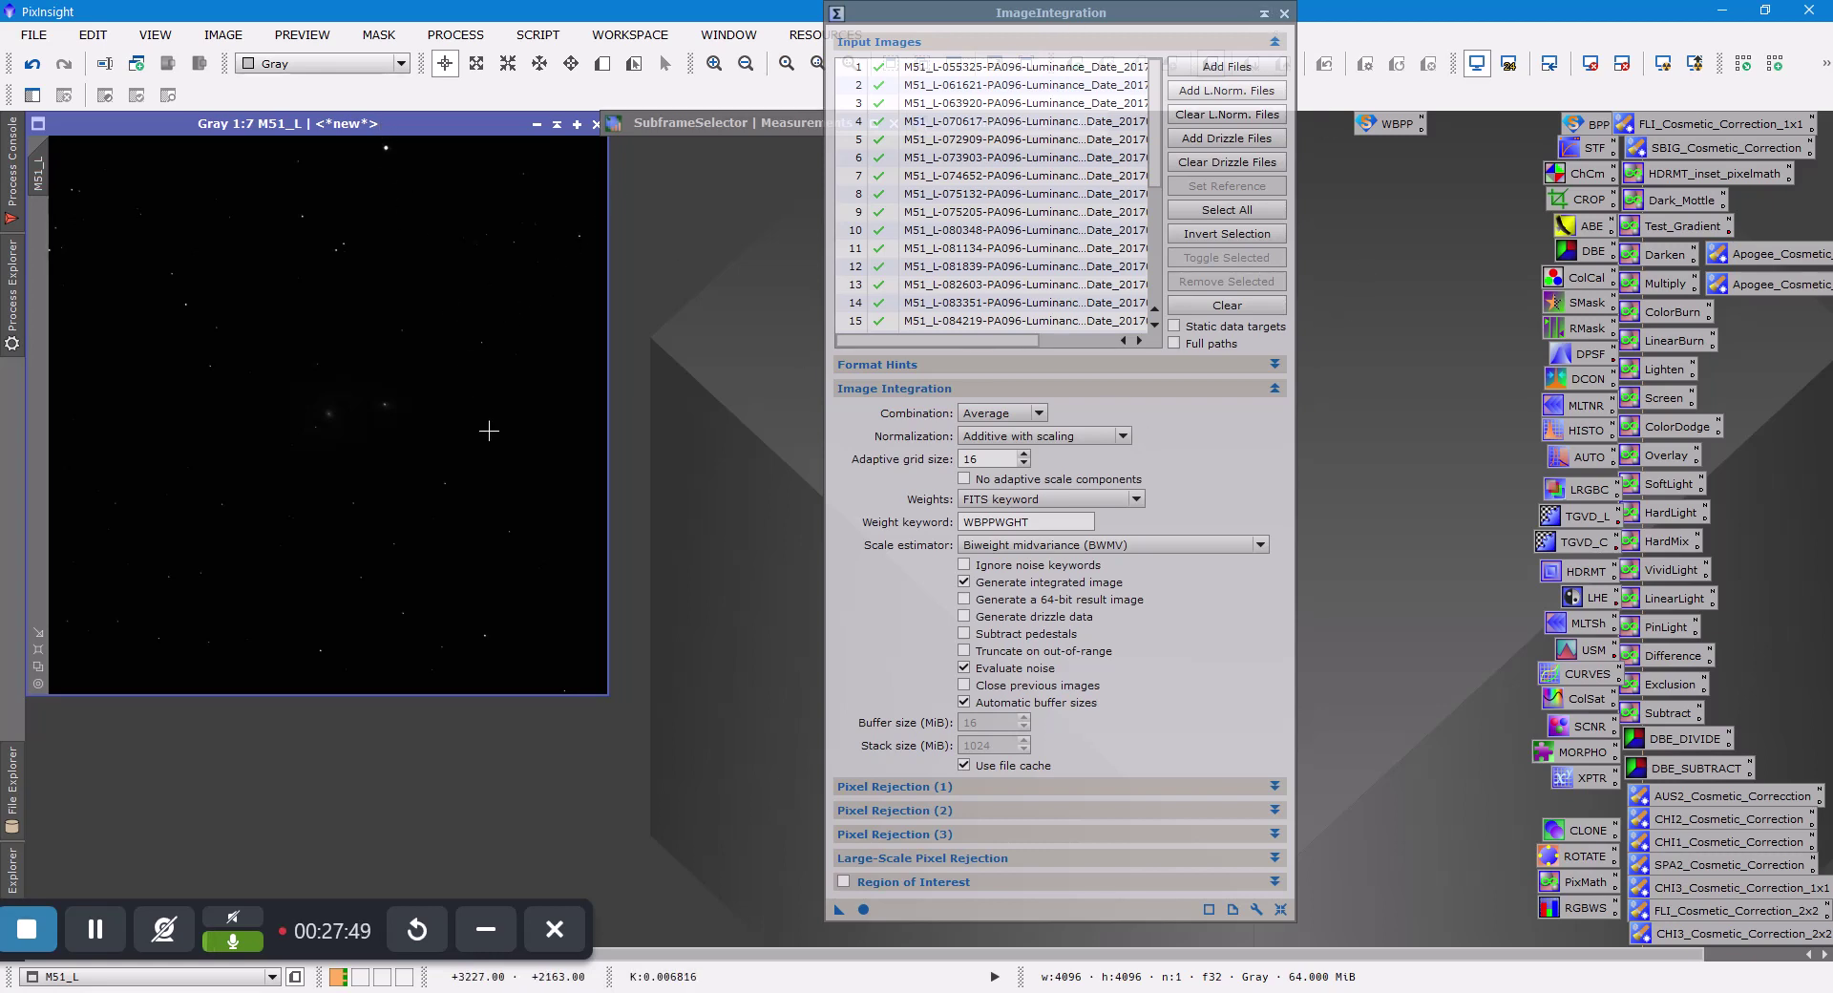
Auto-stretch the display of M51_L and park its collapsed window in the workspace corner
{"action": "key", "text": "ctrl+a"}
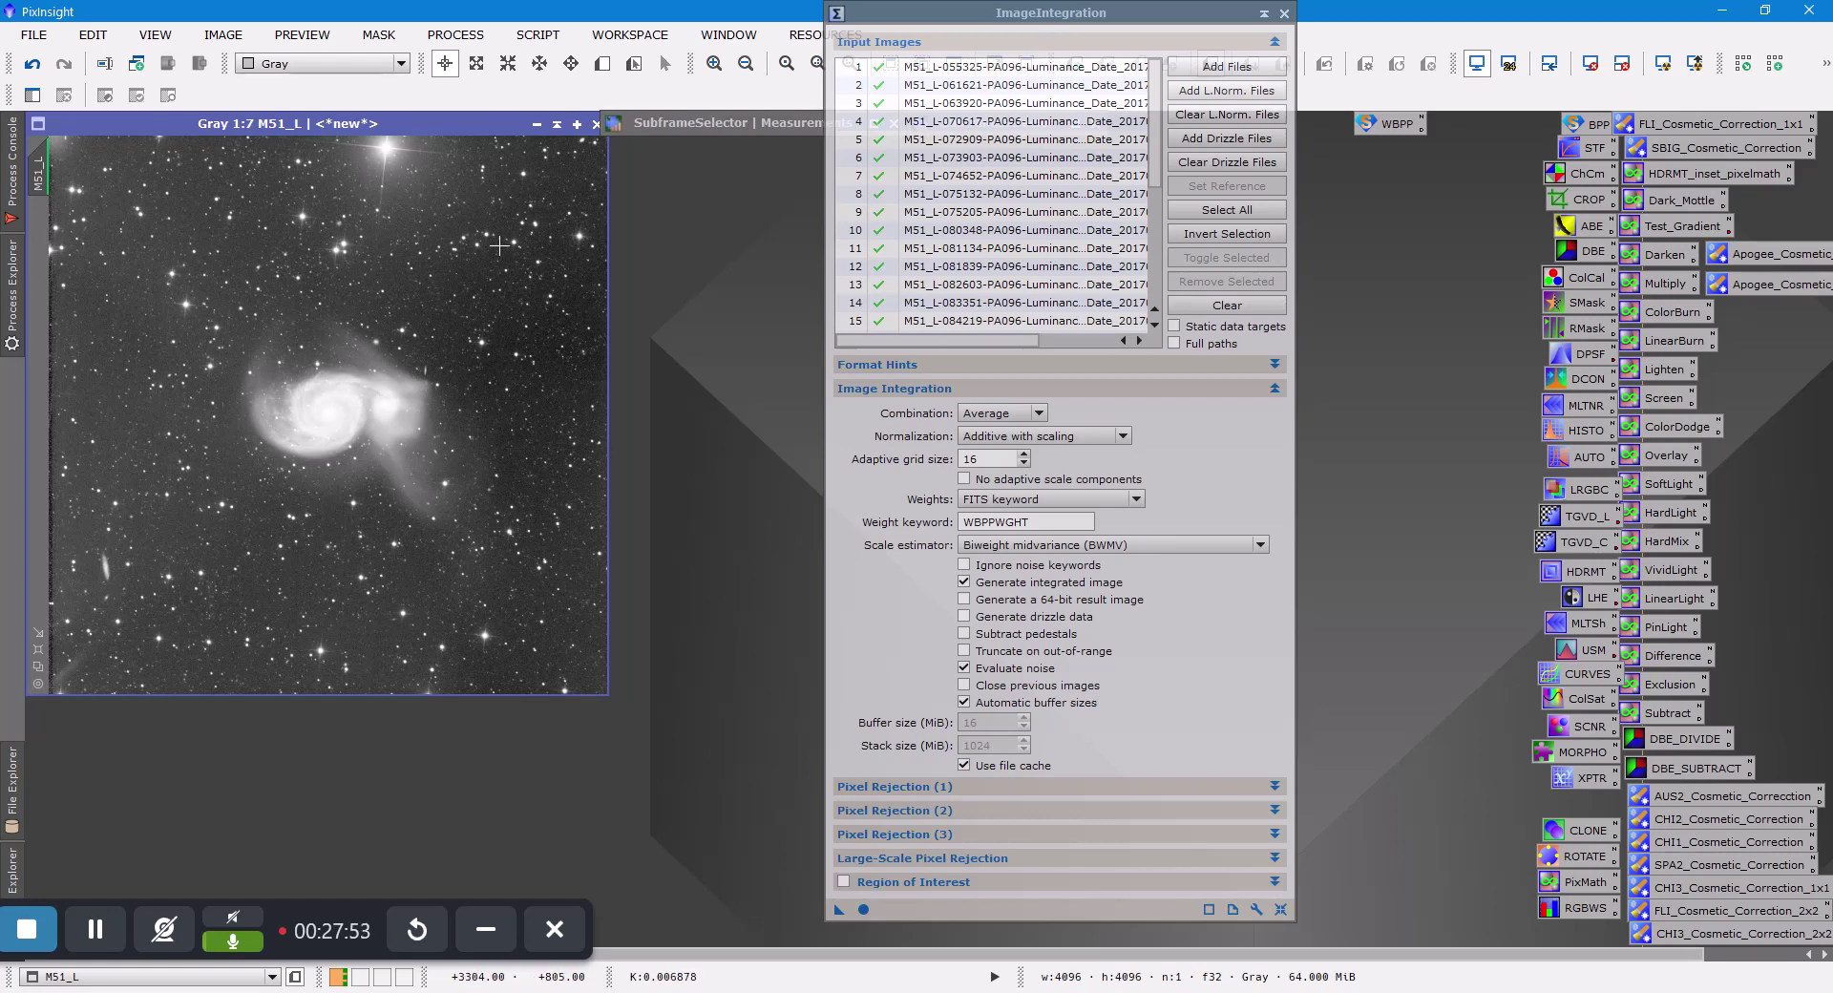
{"action": "left_click", "coordinate": [557, 124]}
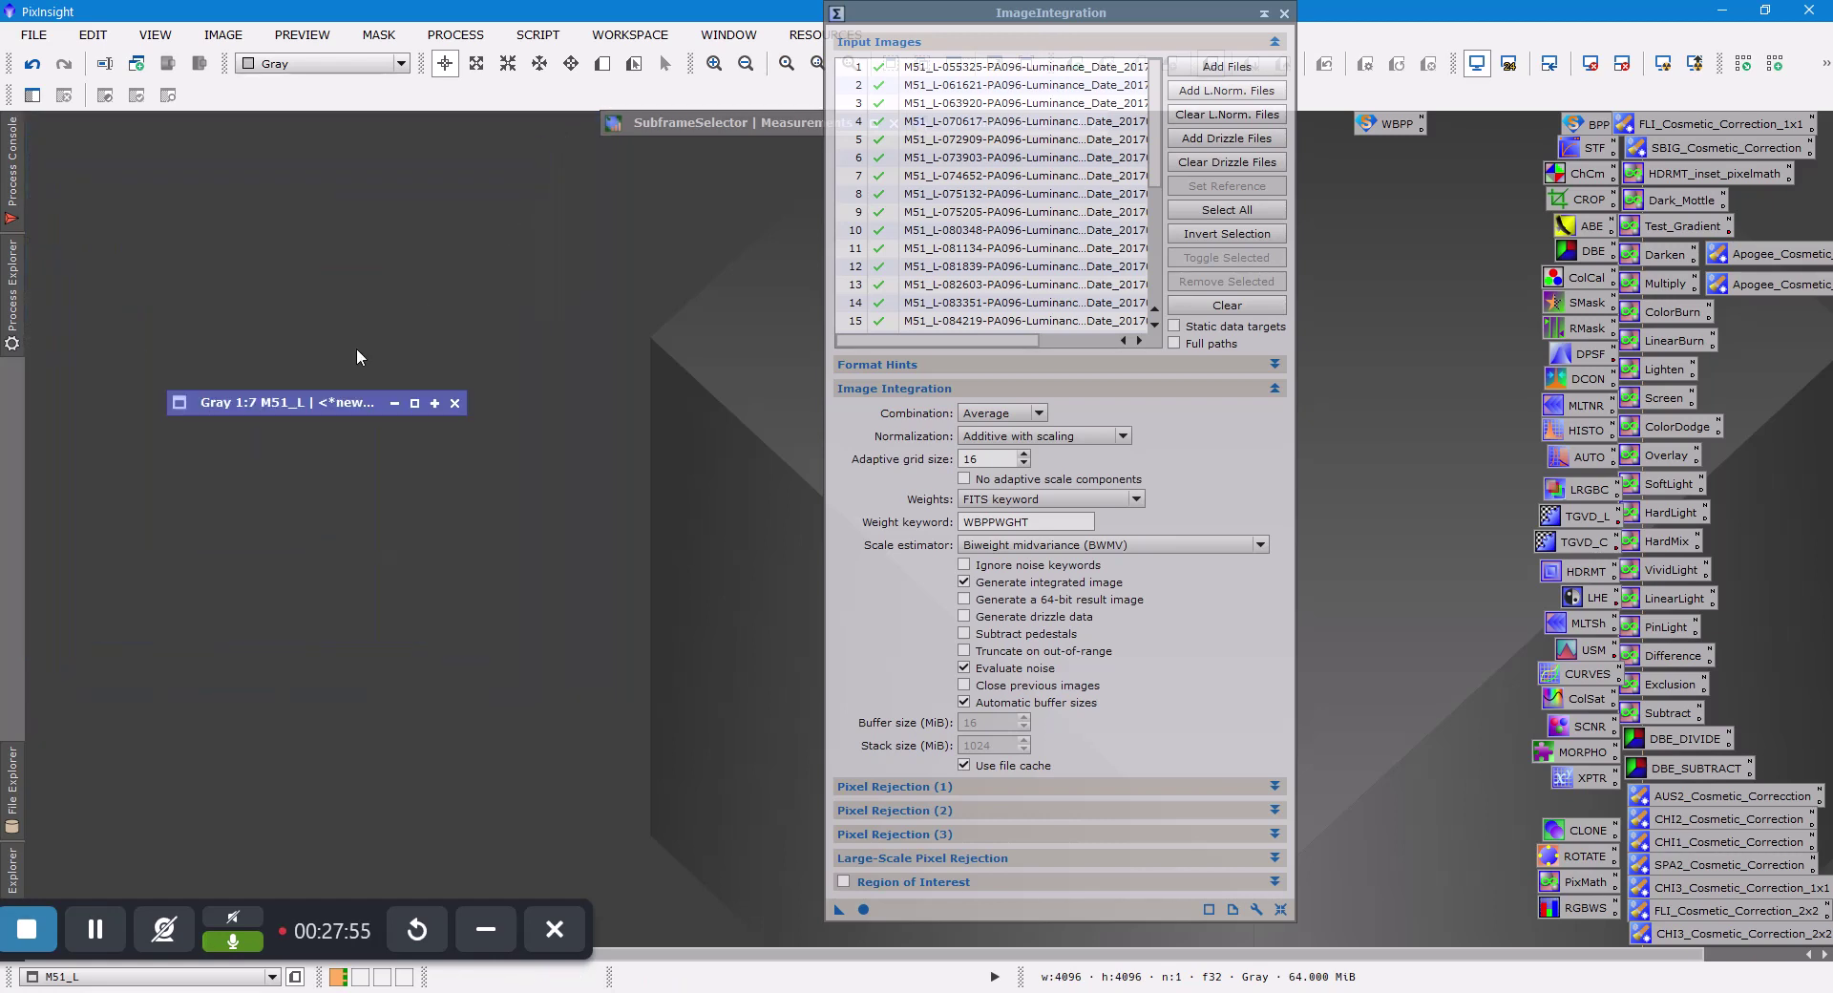
{"action": "mouse_move", "coordinate": [345, 399]}
{"action": "left_mouse_down"}
{"action": "mouse_move", "coordinate": [261, 185]}
{"action": "mouse_move", "coordinate": [205, 125]}
{"action": "left_mouse_up"}
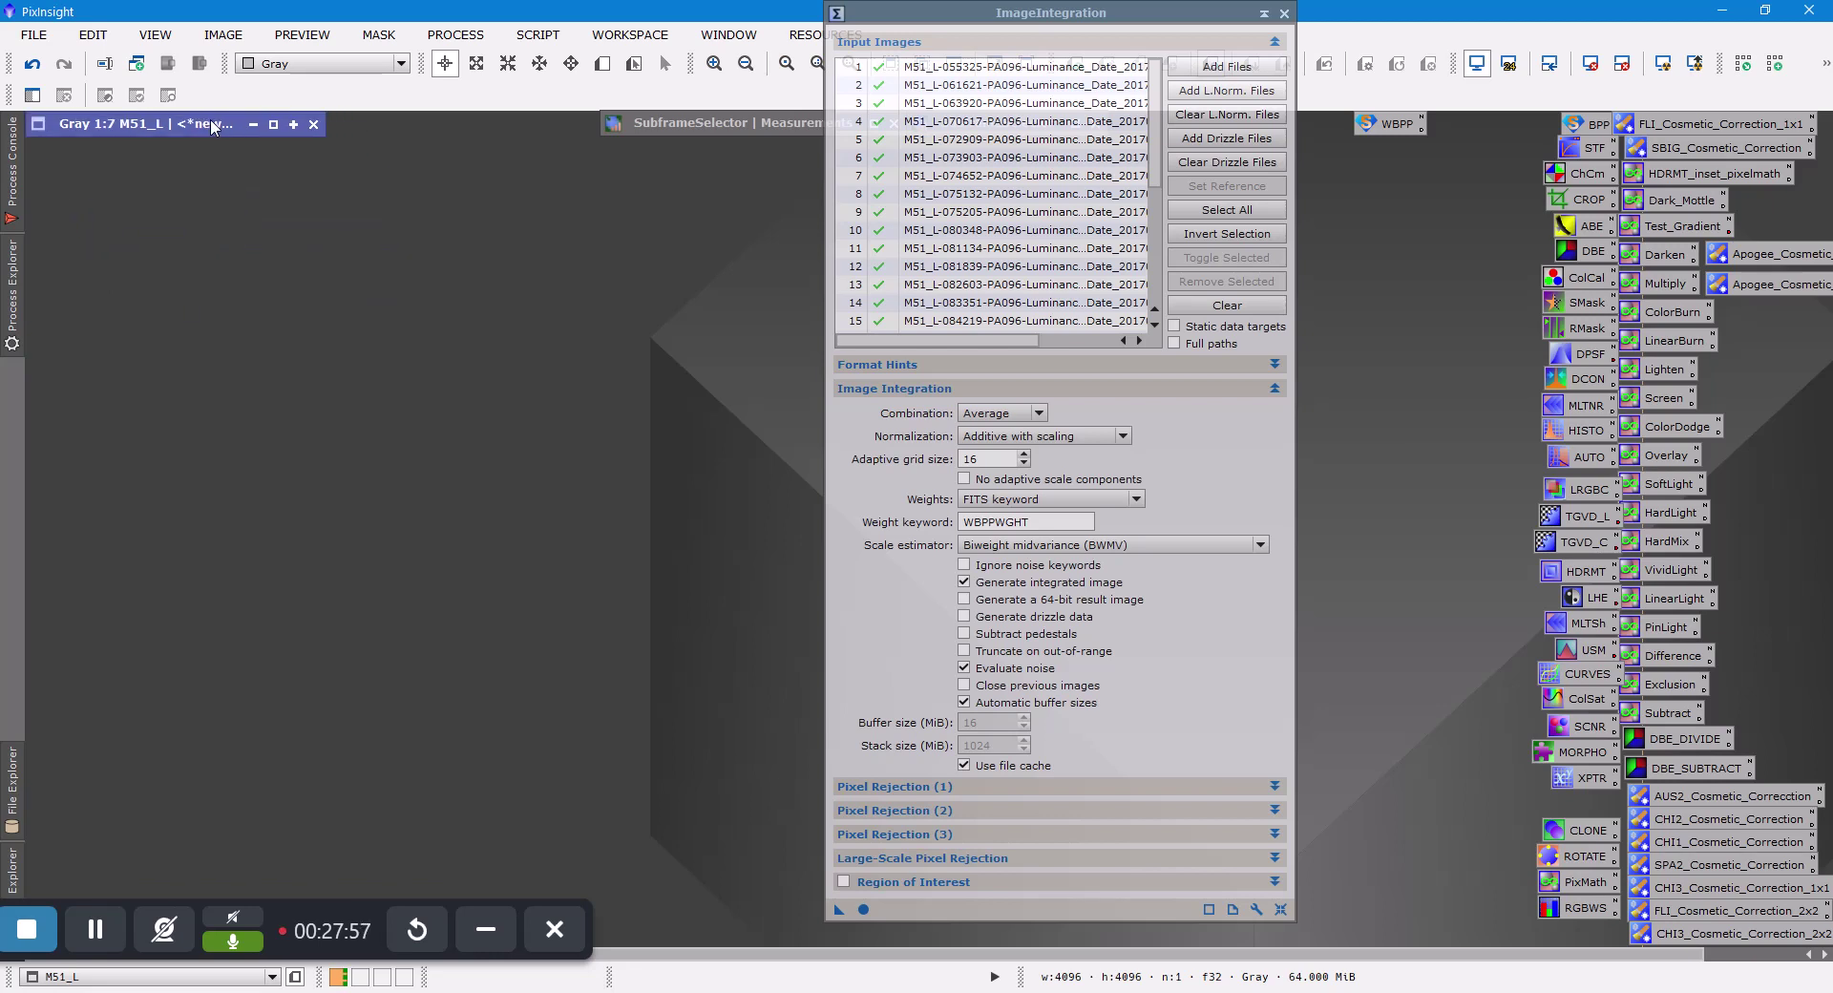
Replace the input images with the 12 M51_B Blue frames from the cosmetized folder and integrate them
{"action": "left_click", "coordinate": [1227, 305]}
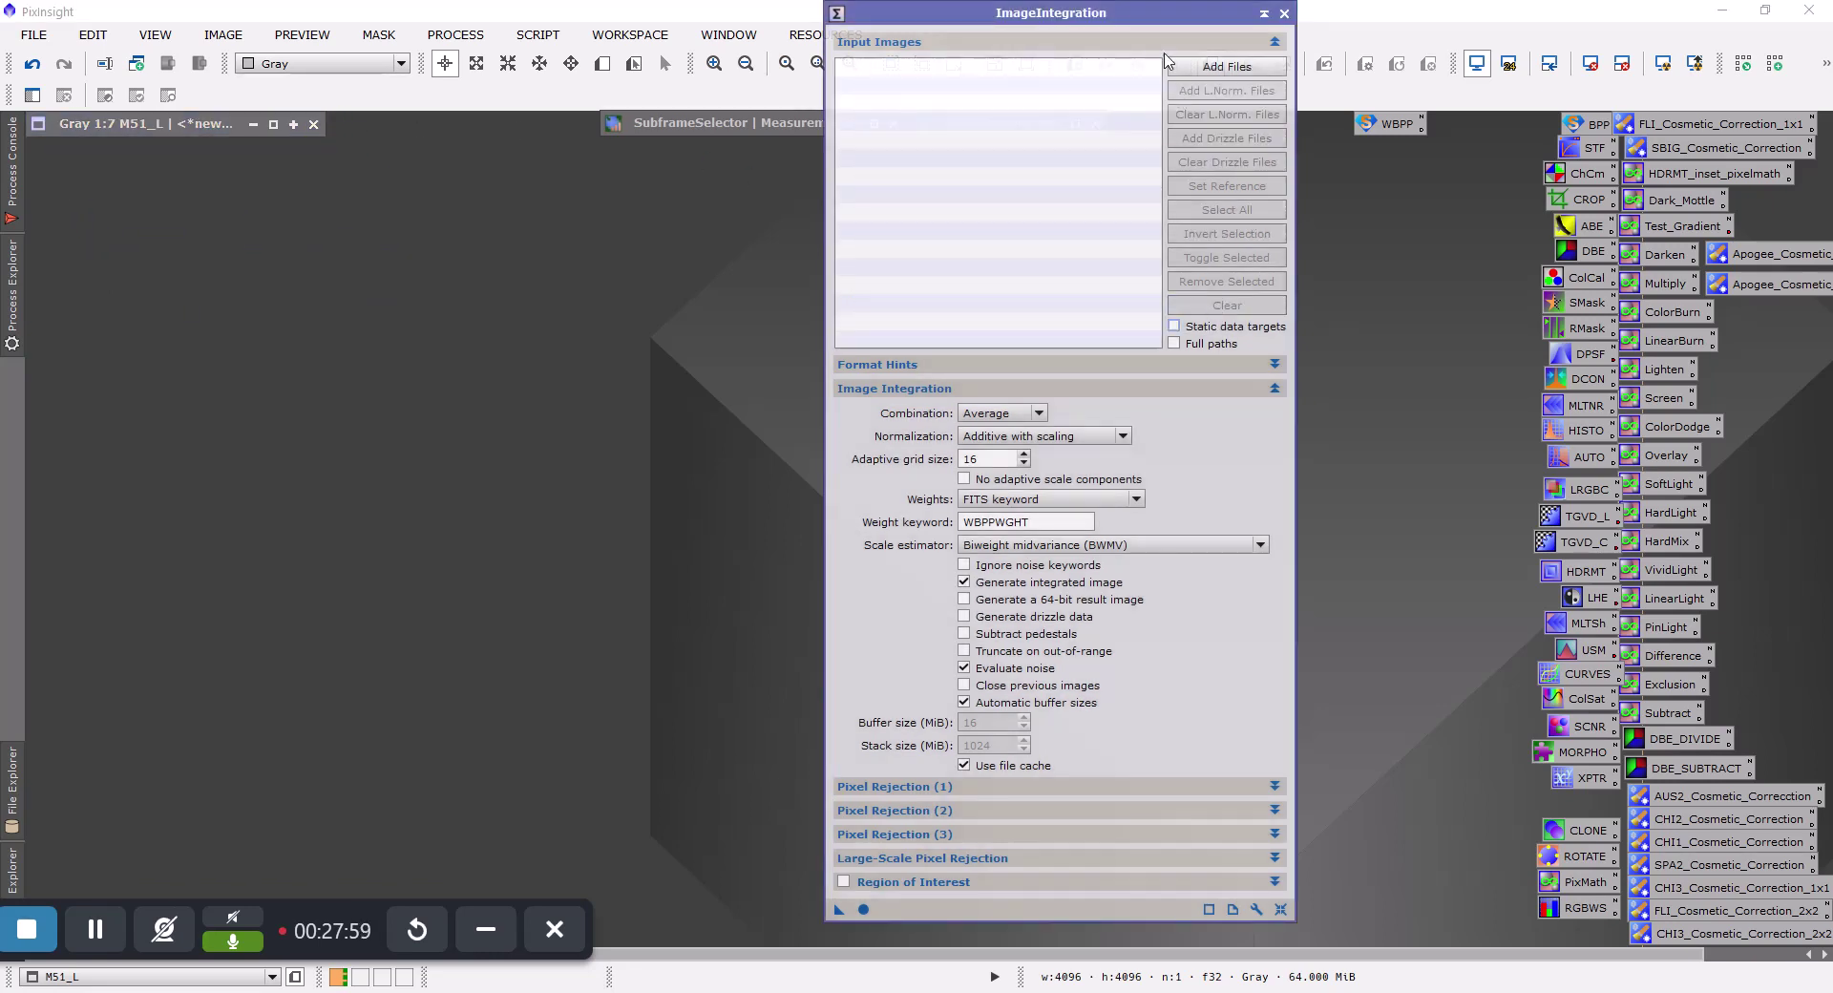
{"action": "left_click", "coordinate": [1220, 67]}
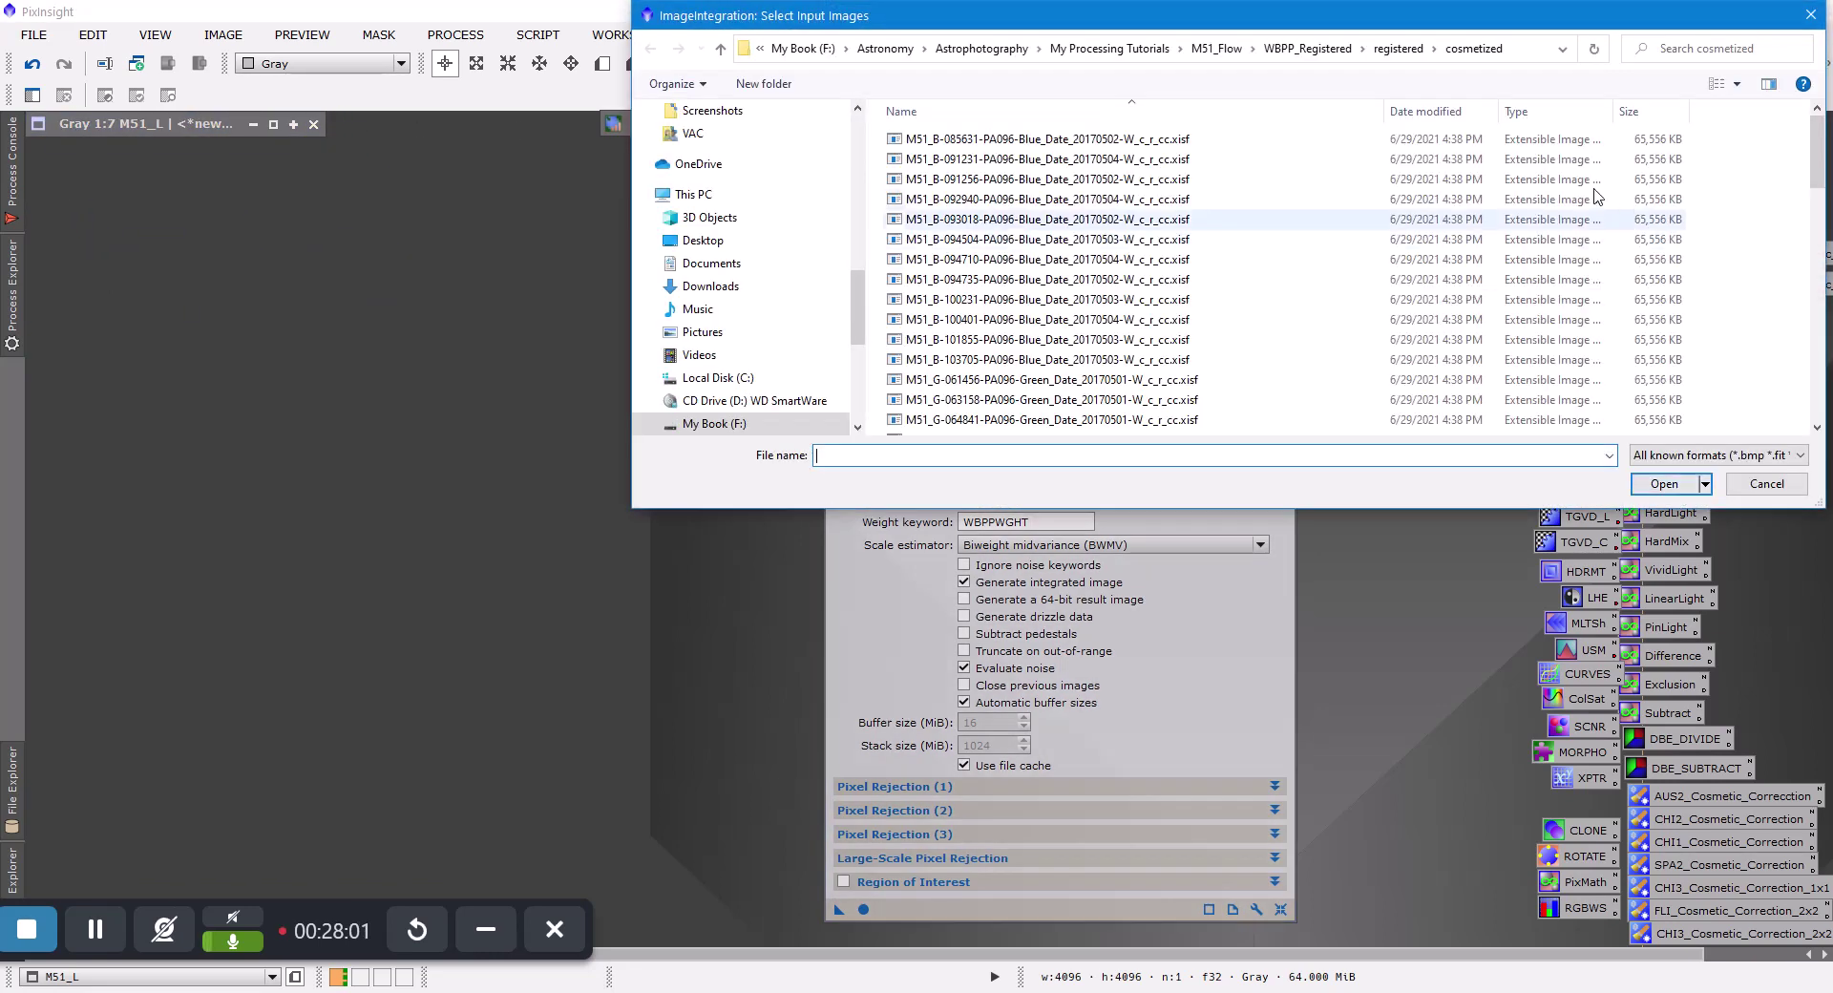
{"action": "left_click", "coordinate": [1074, 148]}
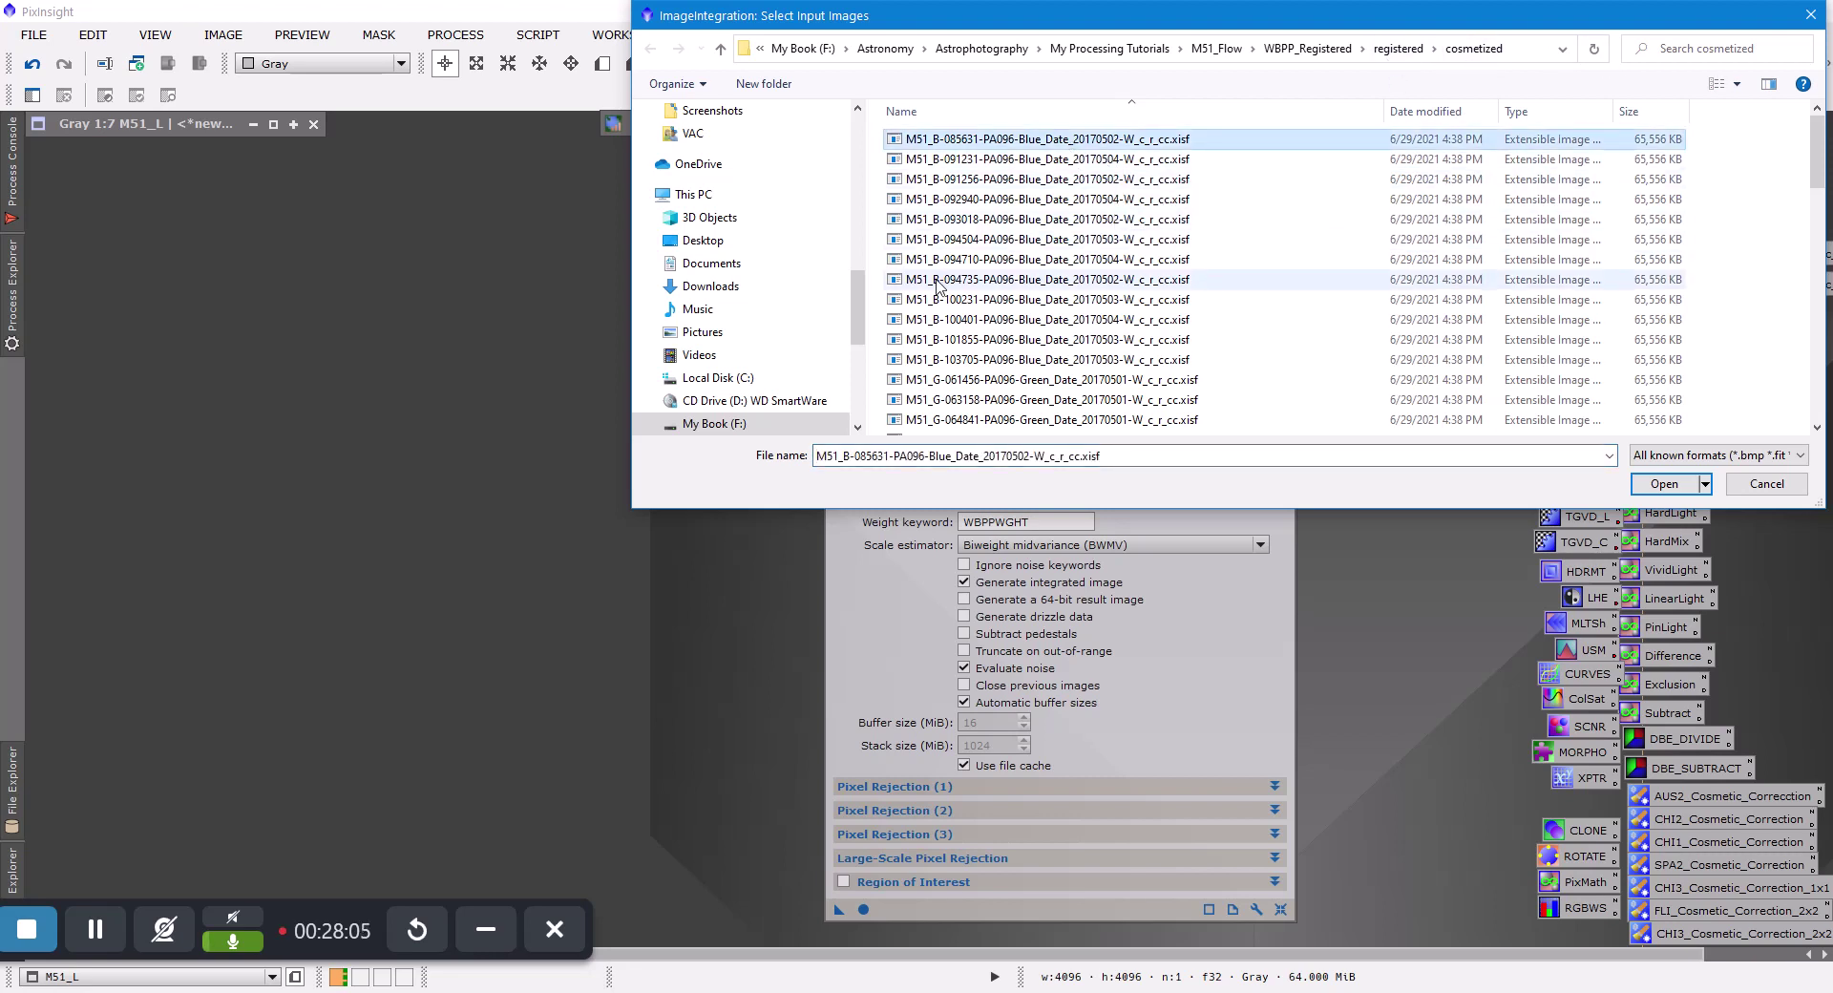
{"action": "left_click", "coordinate": [976, 361], "text": "shift"}
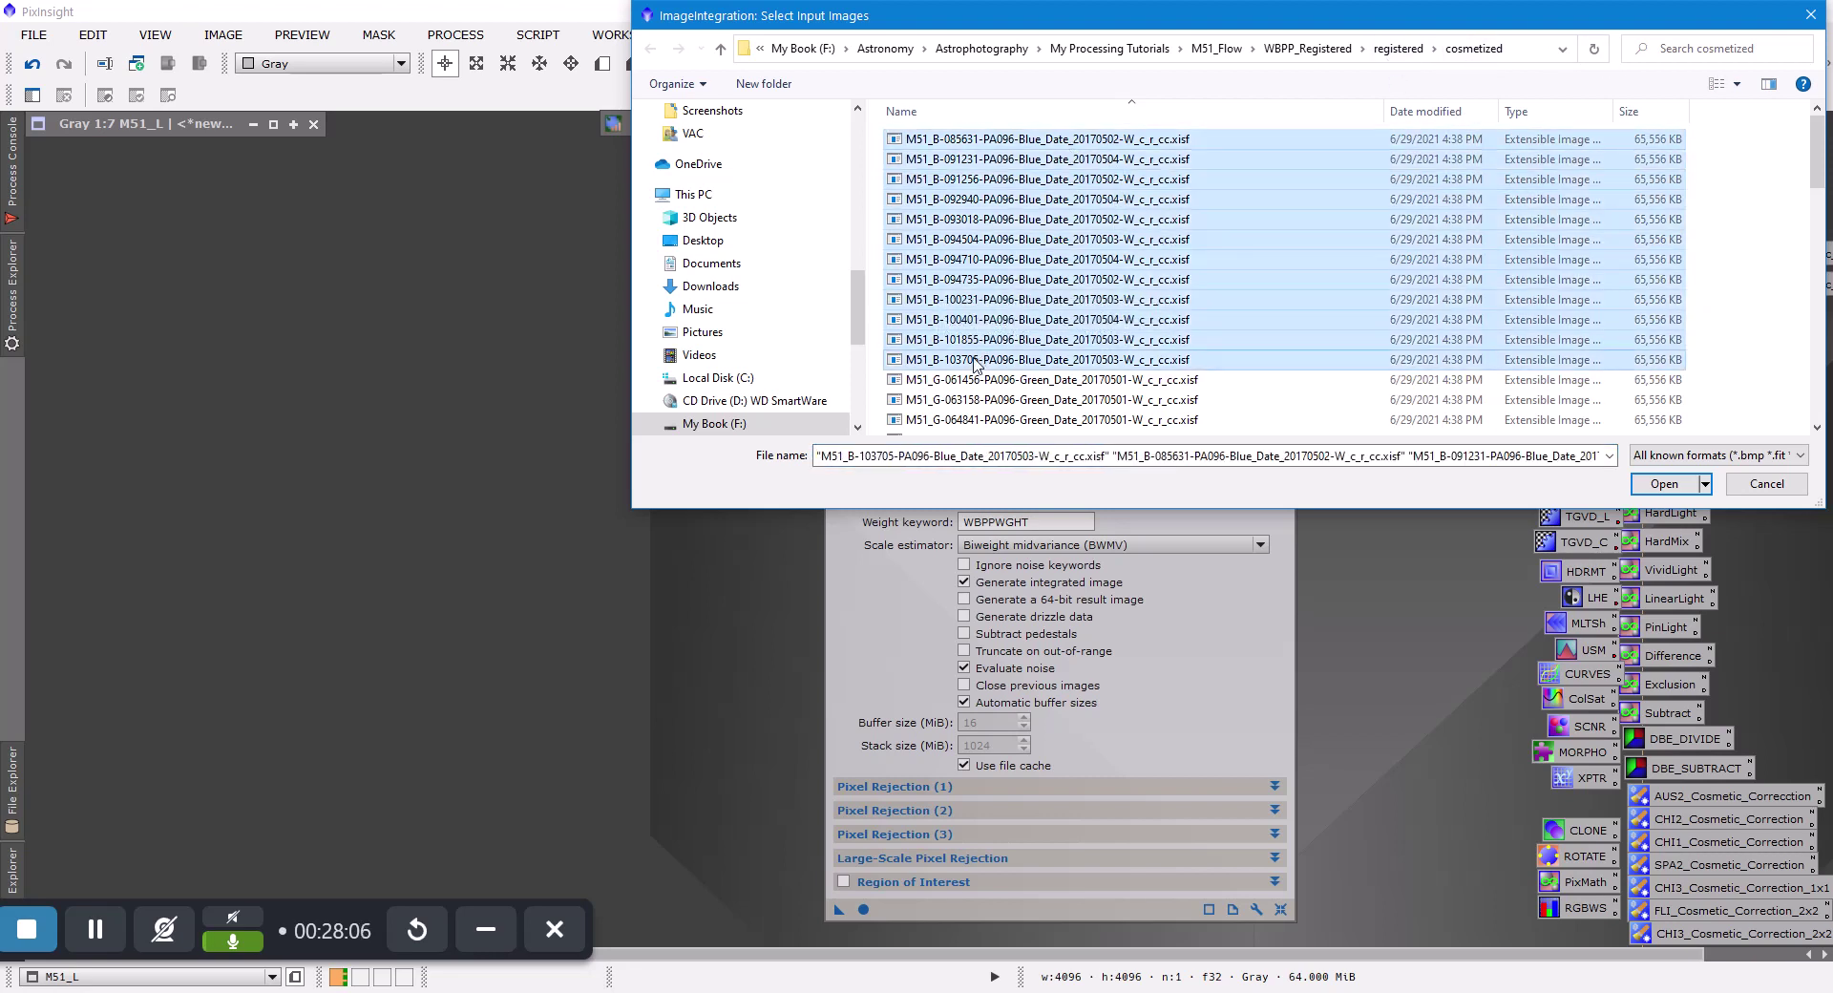
{"action": "left_click", "coordinate": [1663, 484]}
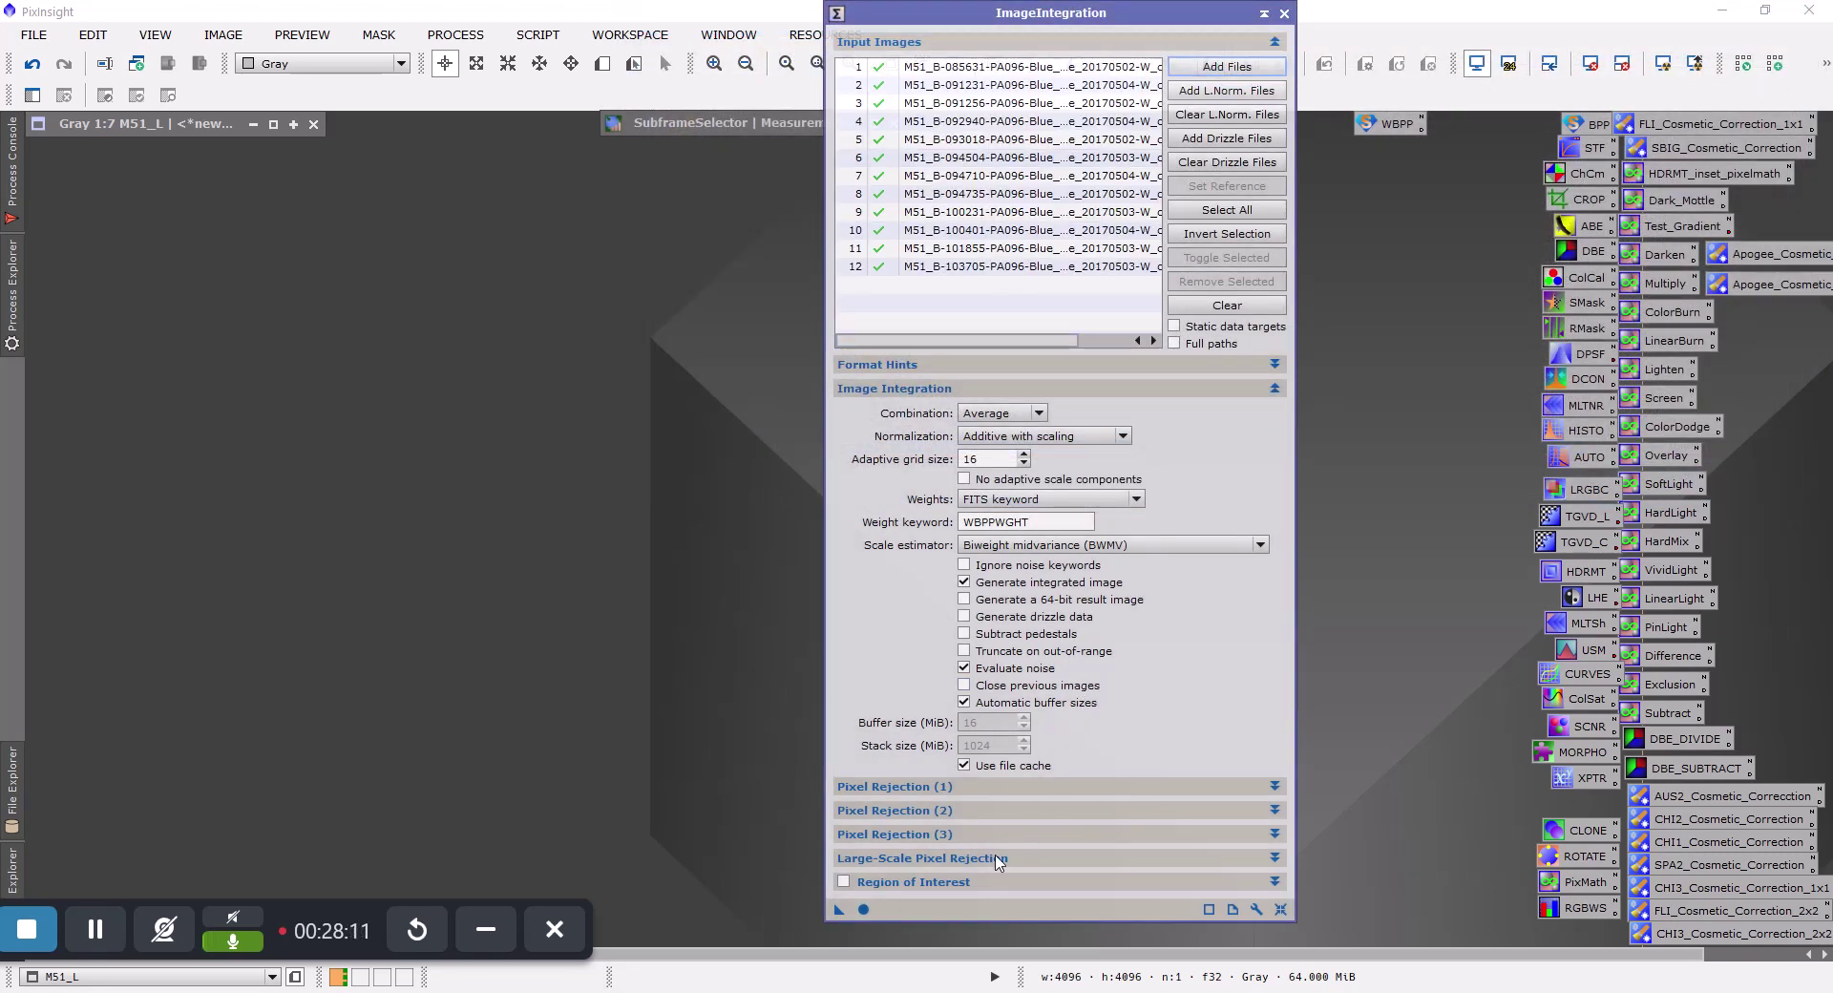
{"action": "left_click", "coordinate": [865, 909]}
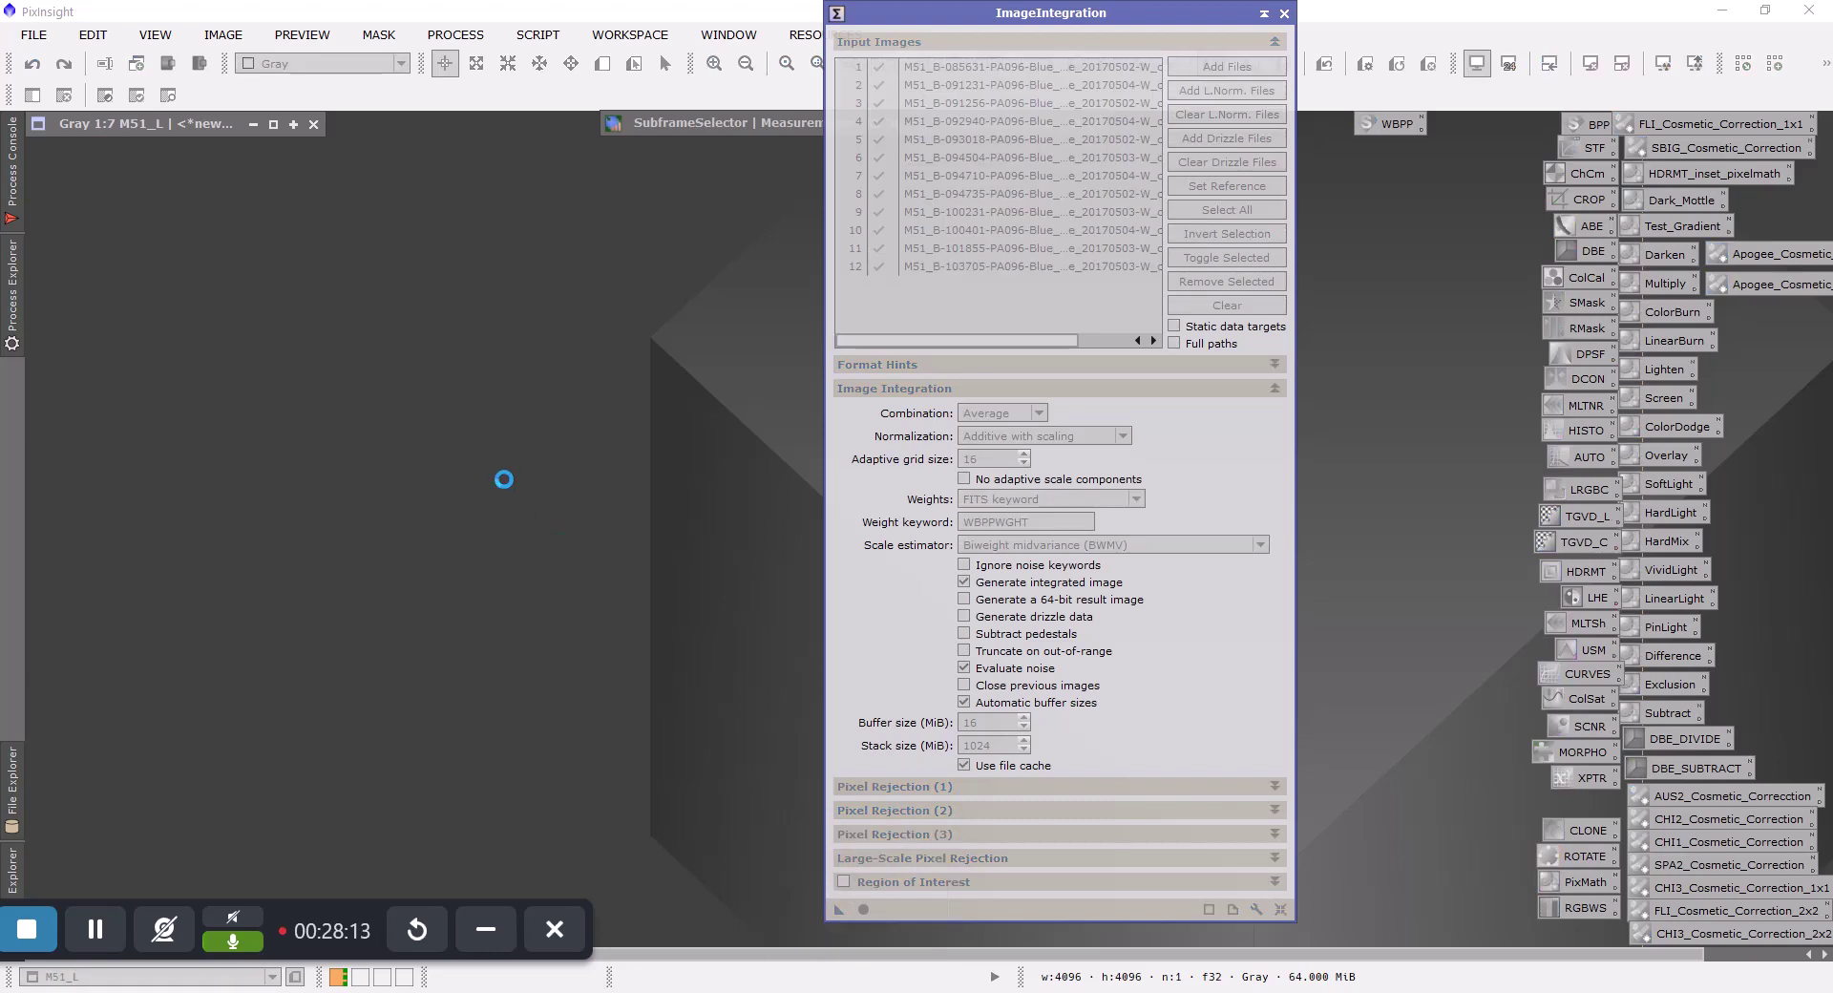
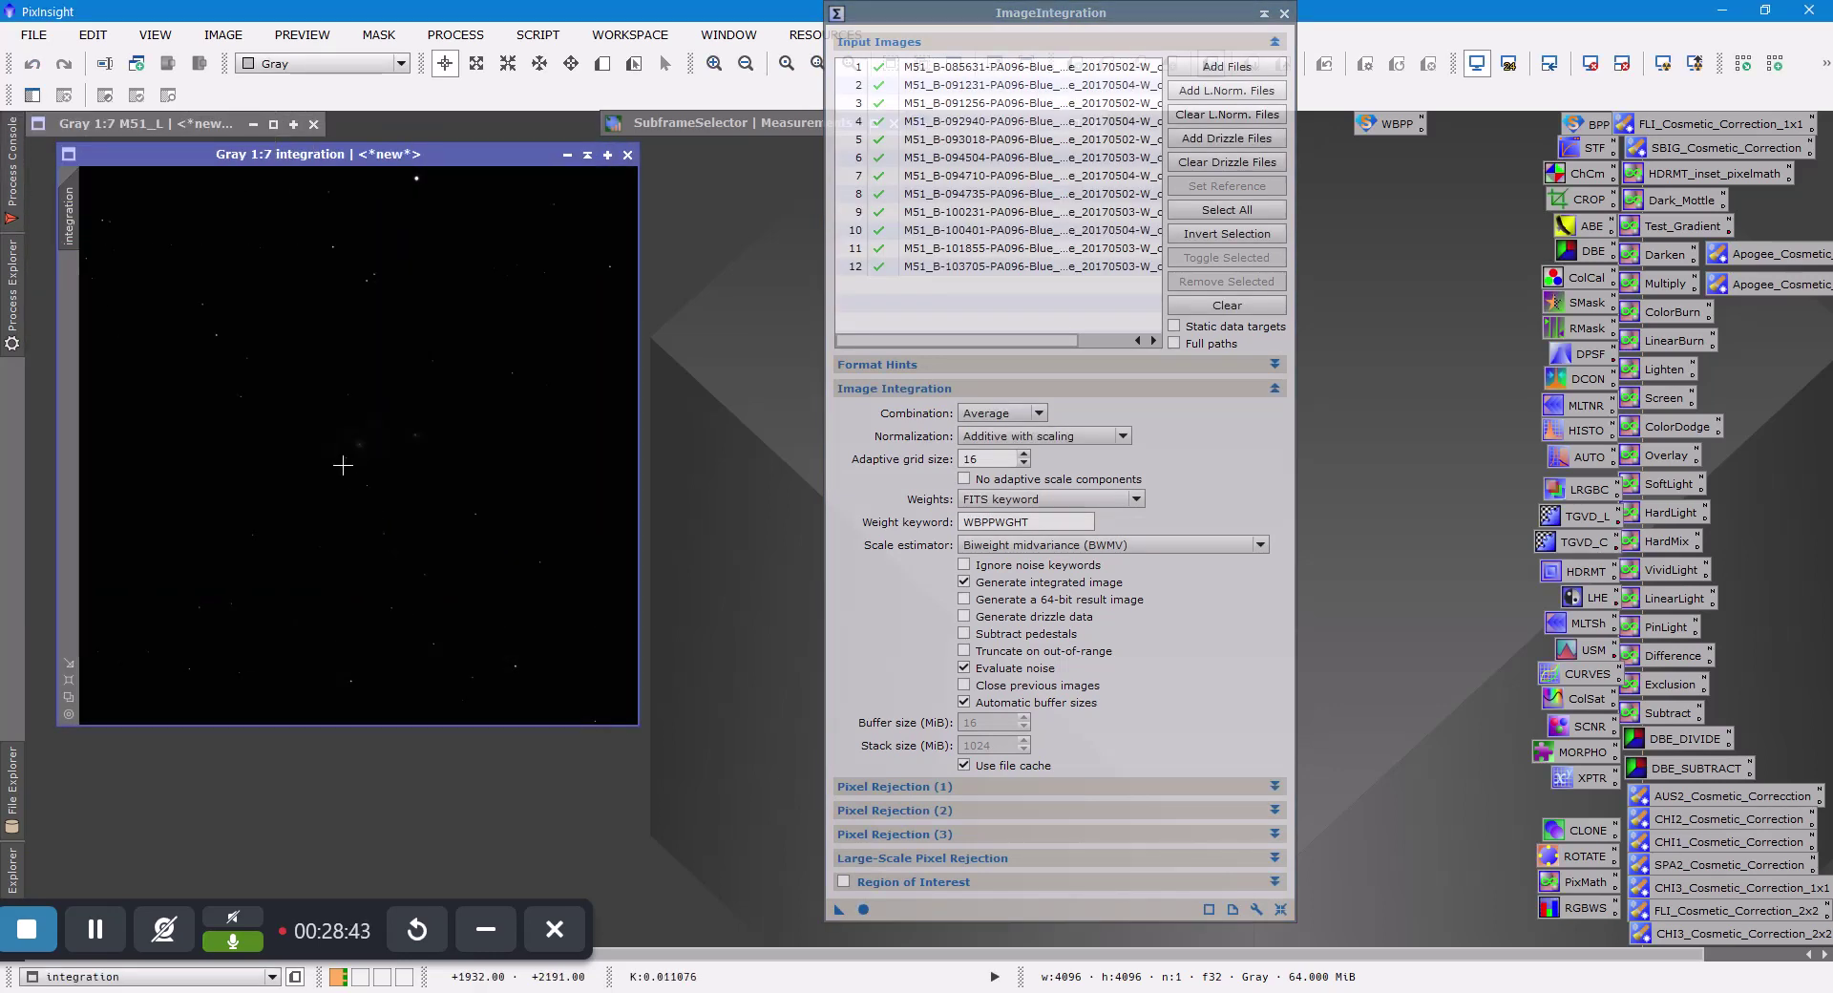
Rename the integrated Blue image as M51_B and collapse its window with the display auto-stretched
{"action": "double_click", "coordinate": [73, 218]}
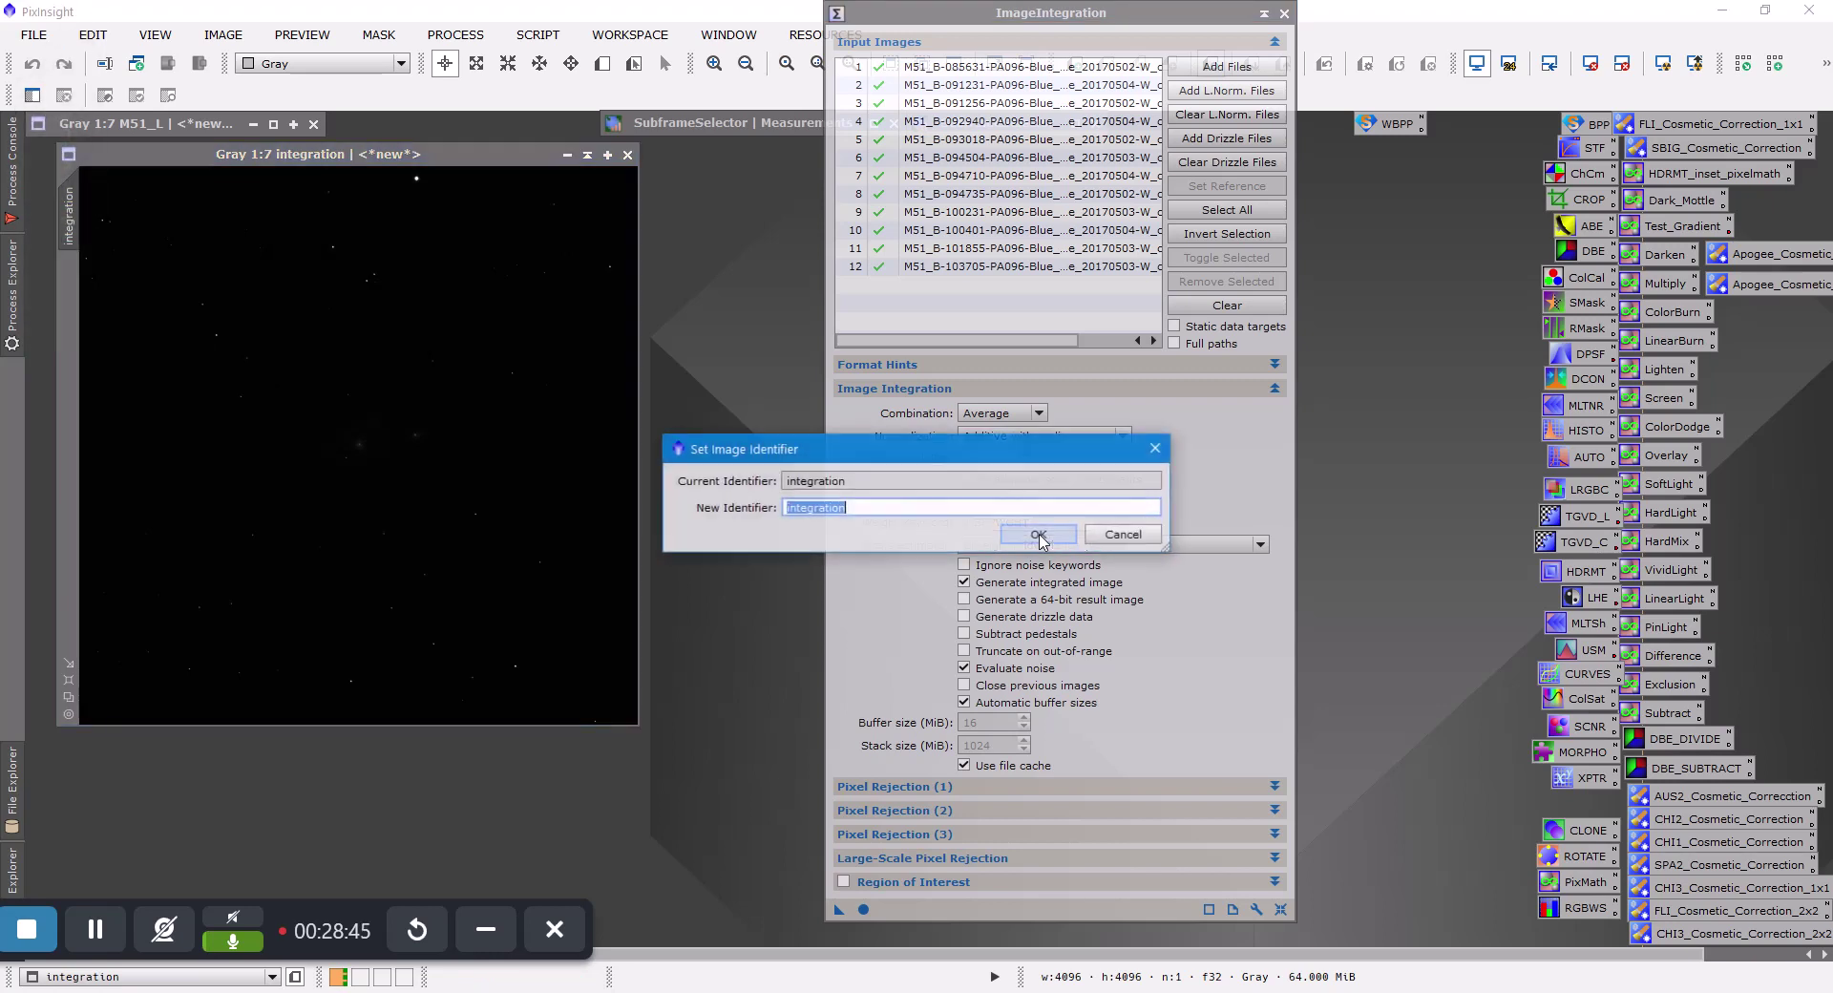
{"action": "type", "text": "M"}
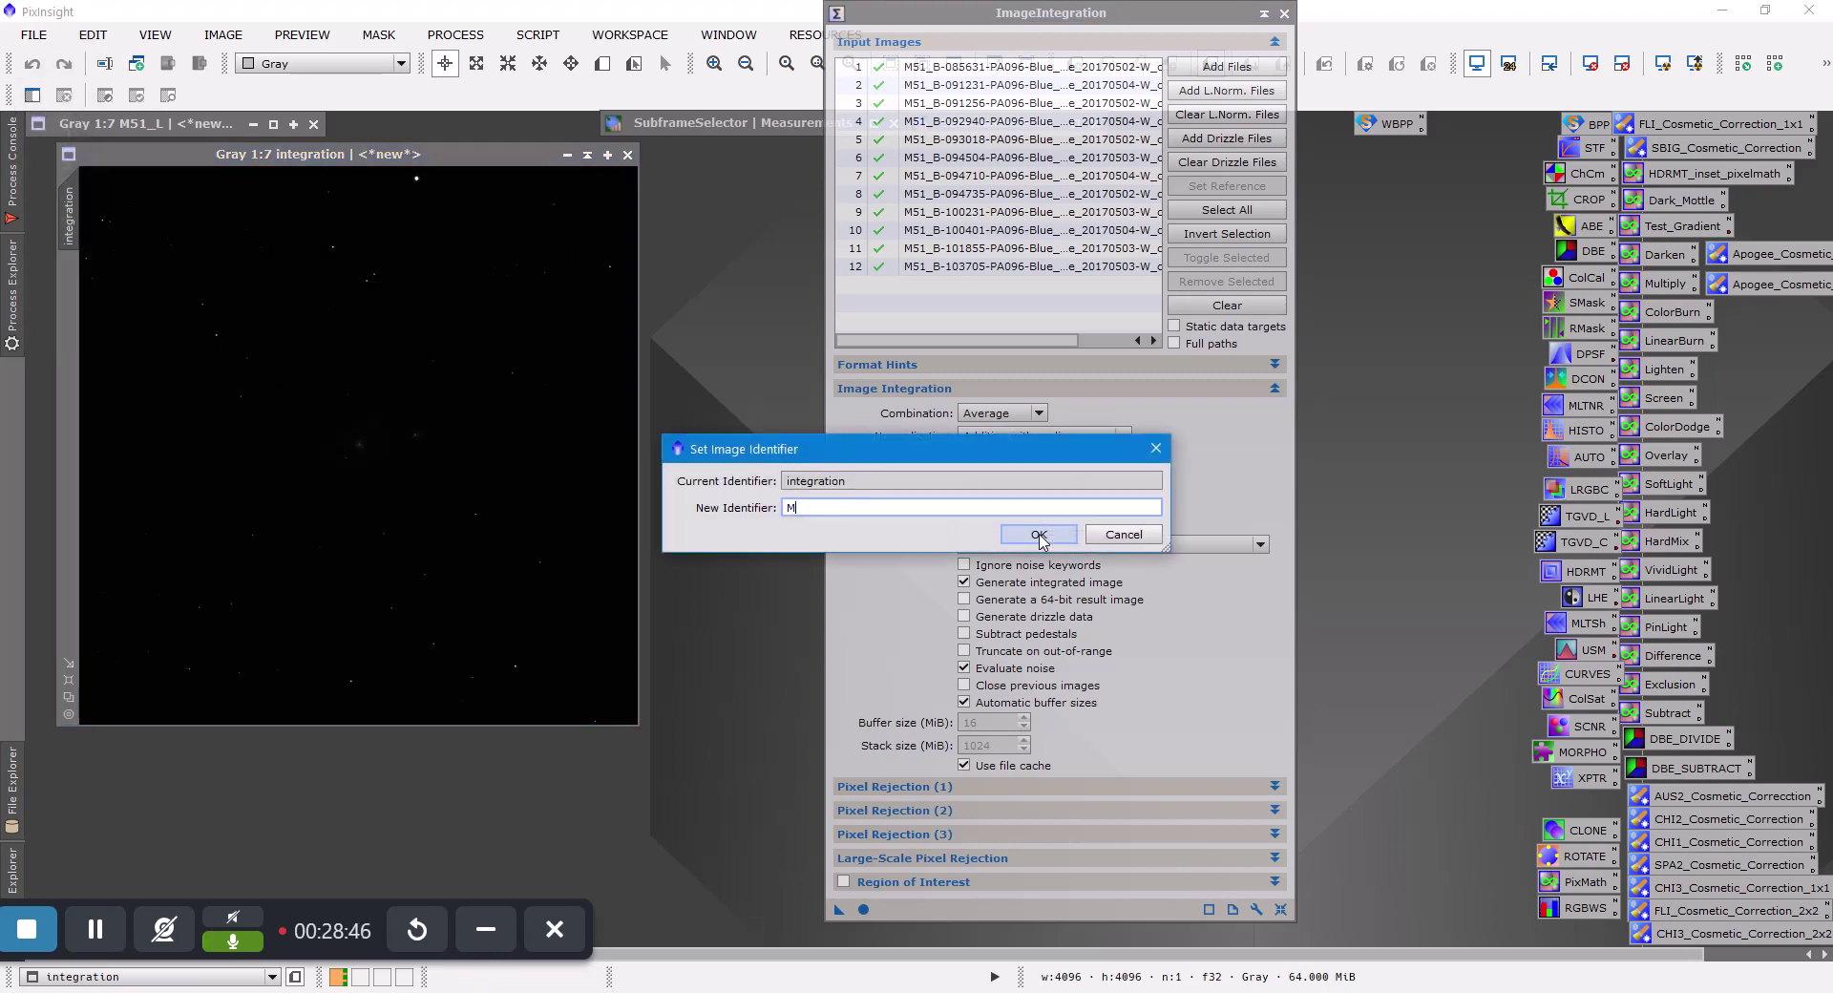
{"action": "type", "text": "51_B"}
{"action": "left_click", "coordinate": [1039, 534]}
{"action": "key", "text": "ctrl+a"}
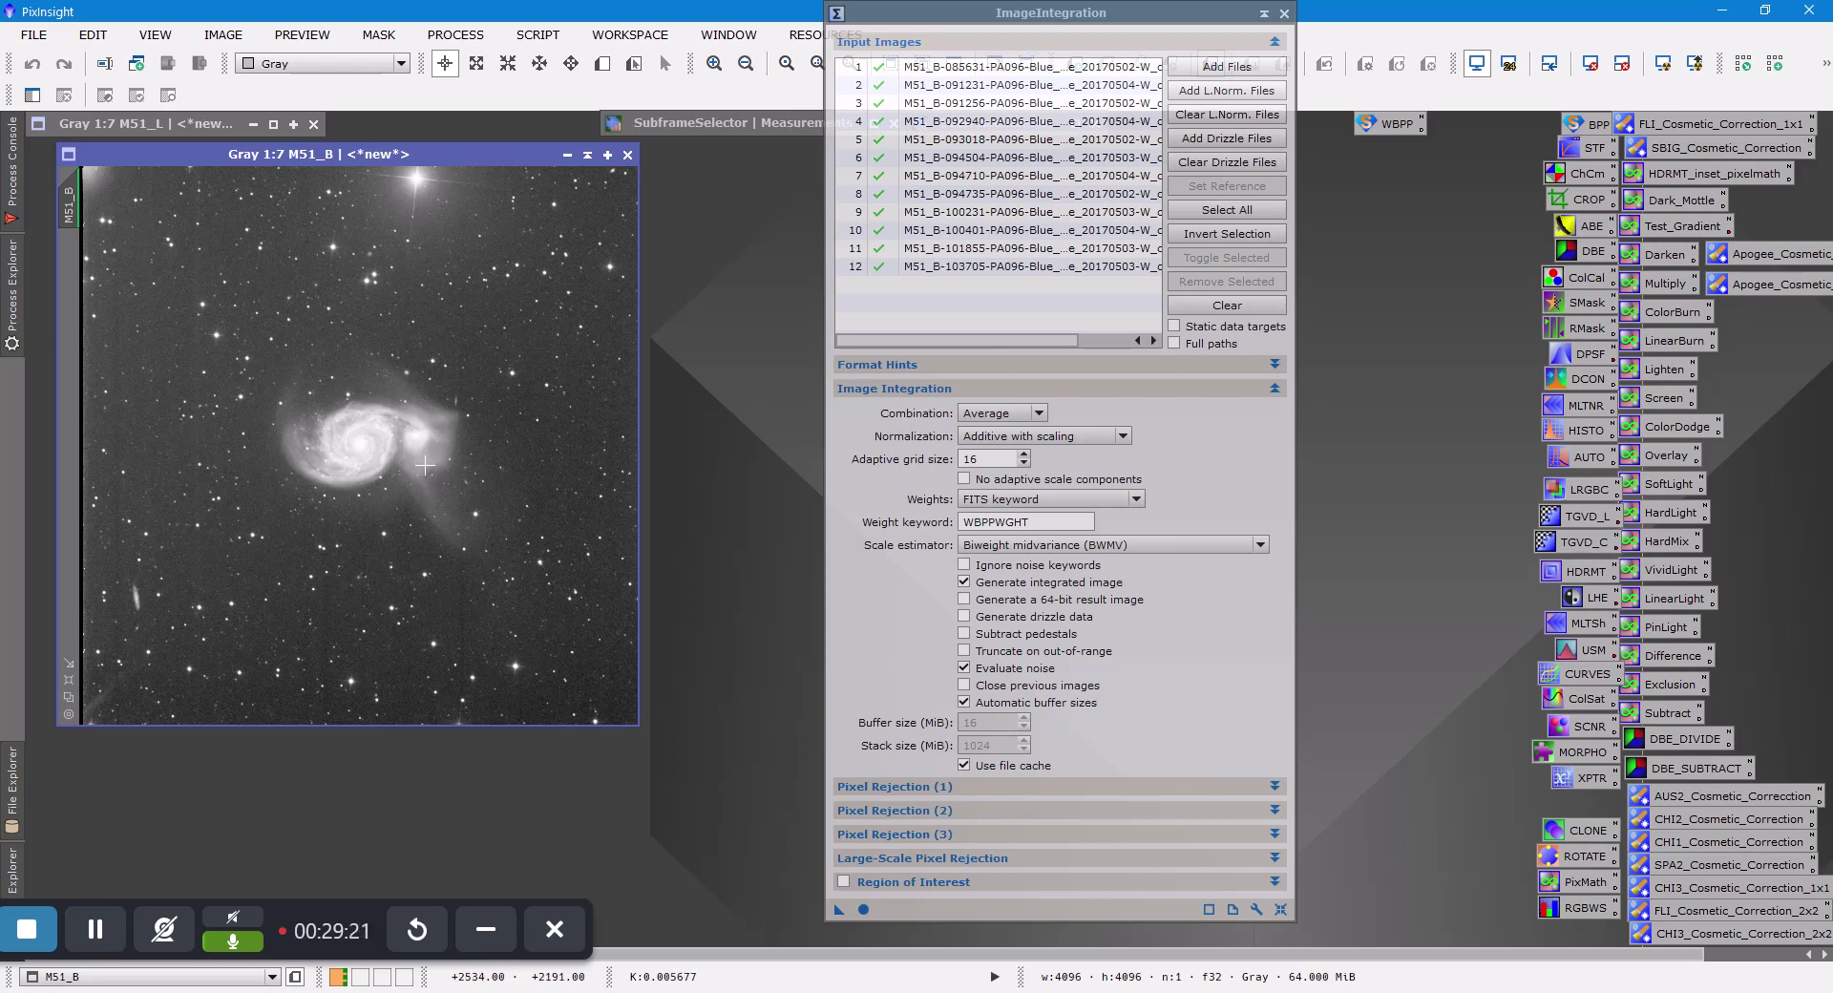
{"action": "left_click", "coordinate": [587, 156]}
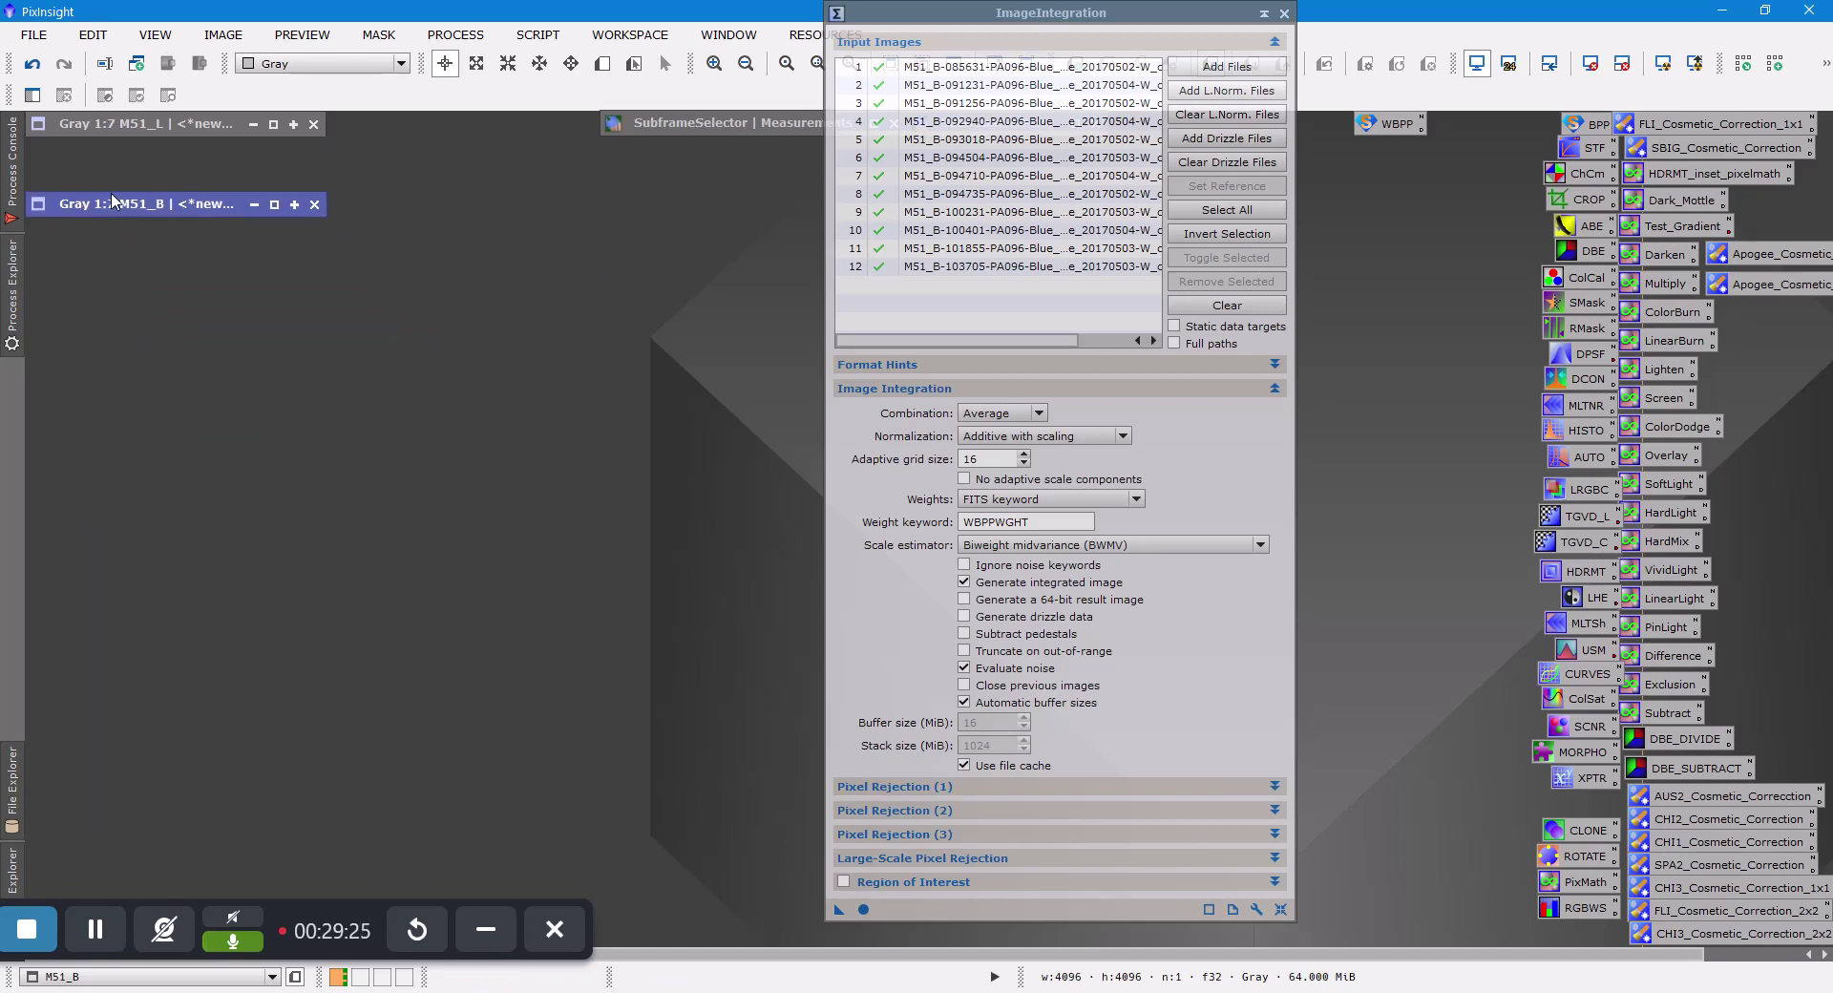
Replace the input images with the 12 M51_G Green frames from the cosmetized folder and integrate them
{"action": "left_click", "coordinate": [1227, 306]}
{"action": "left_click", "coordinate": [1203, 68]}
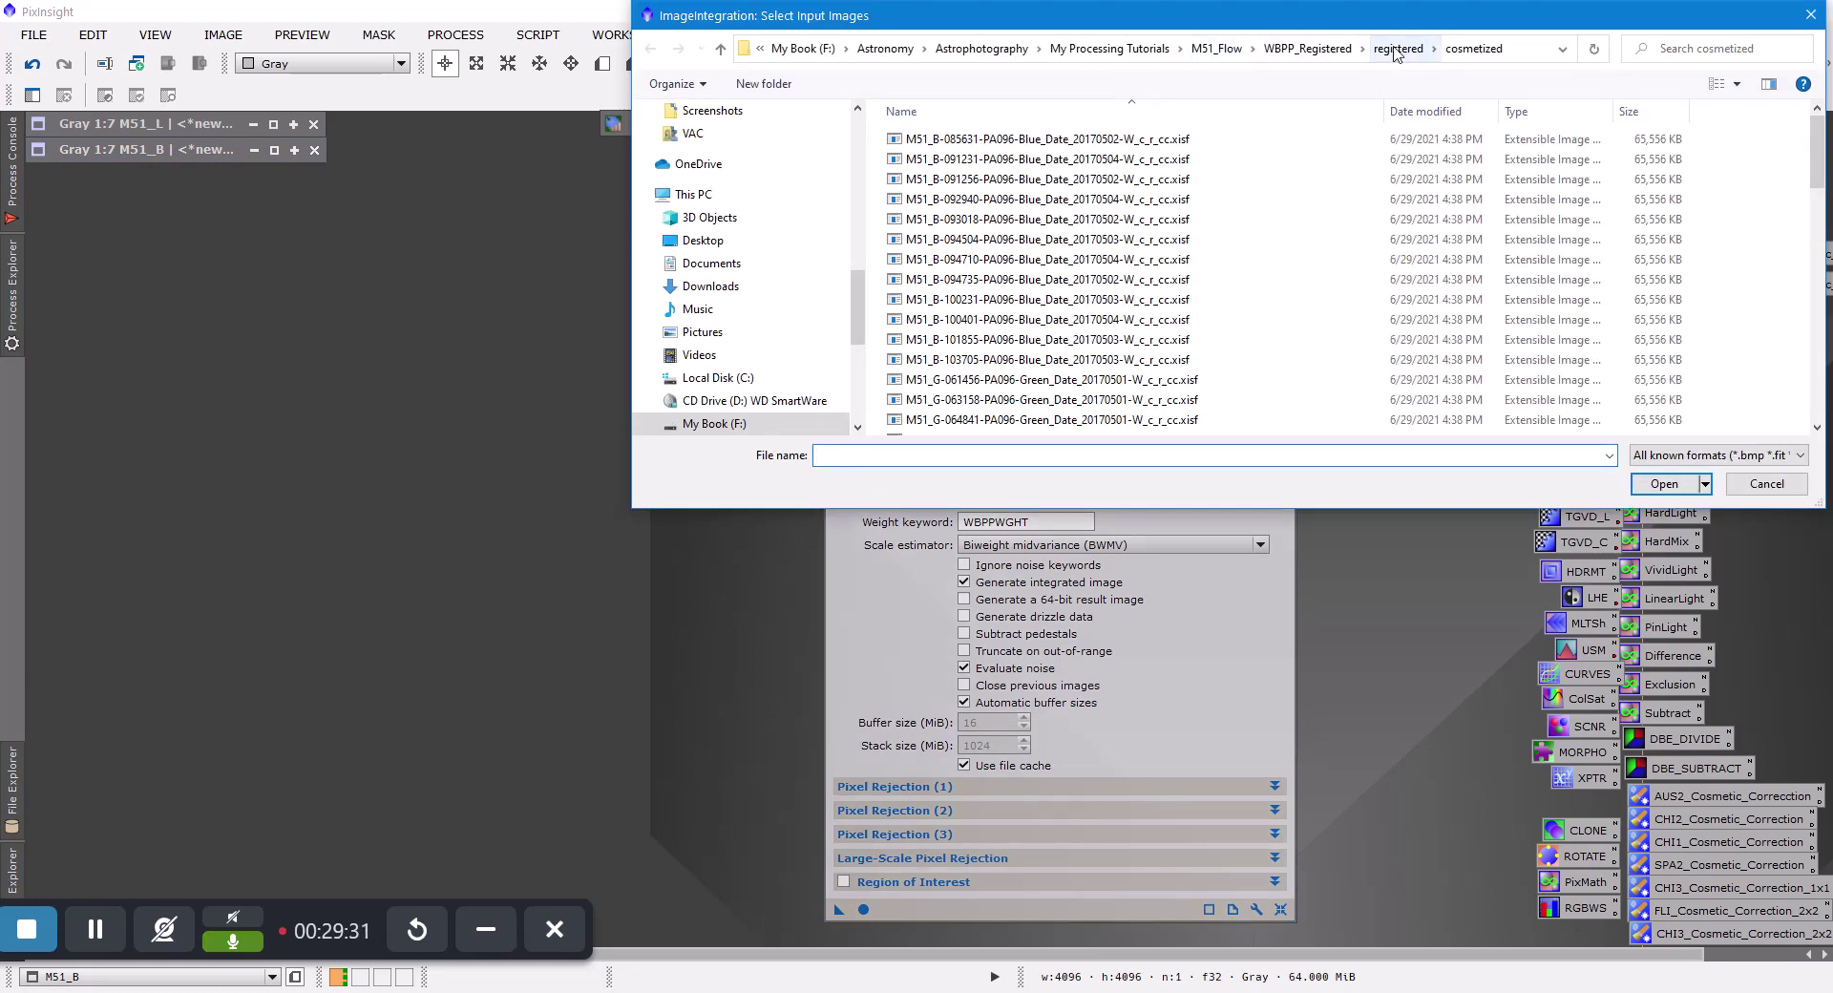
{"action": "scroll", "coordinate": [1050, 267], "scroll_direction": "down", "scroll_amount": 4}
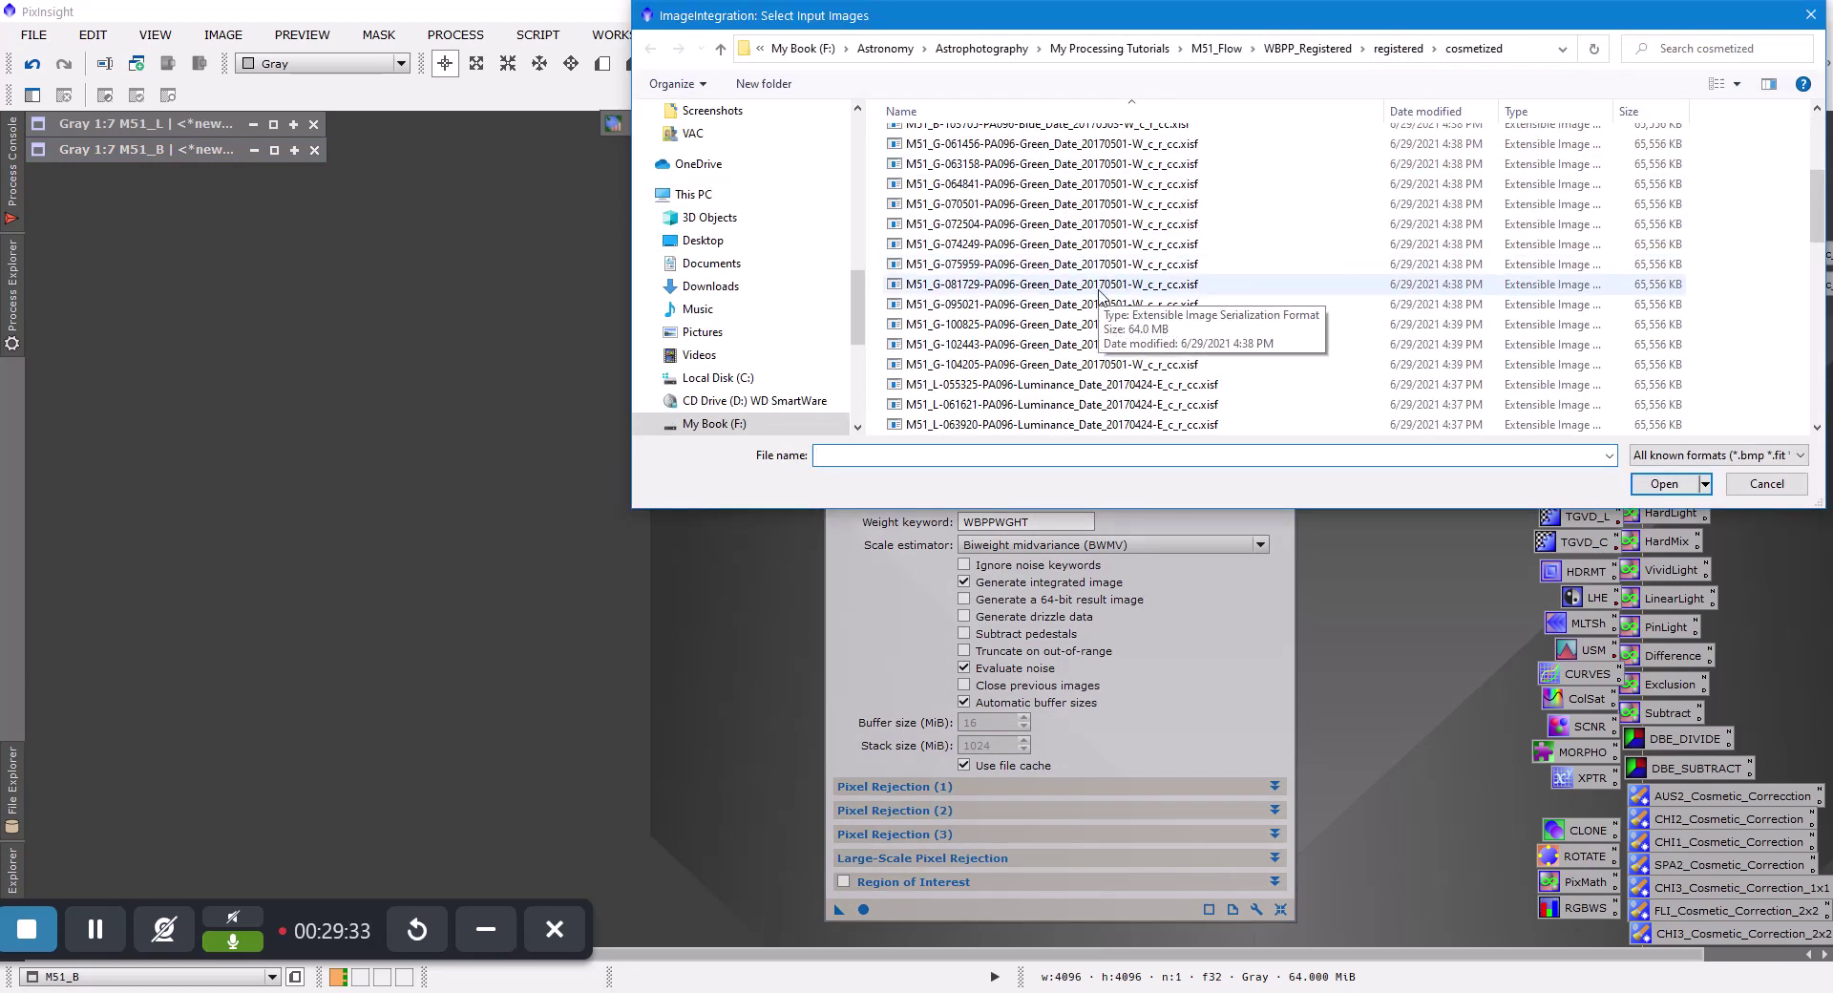
{"action": "left_click", "coordinate": [1050, 143]}
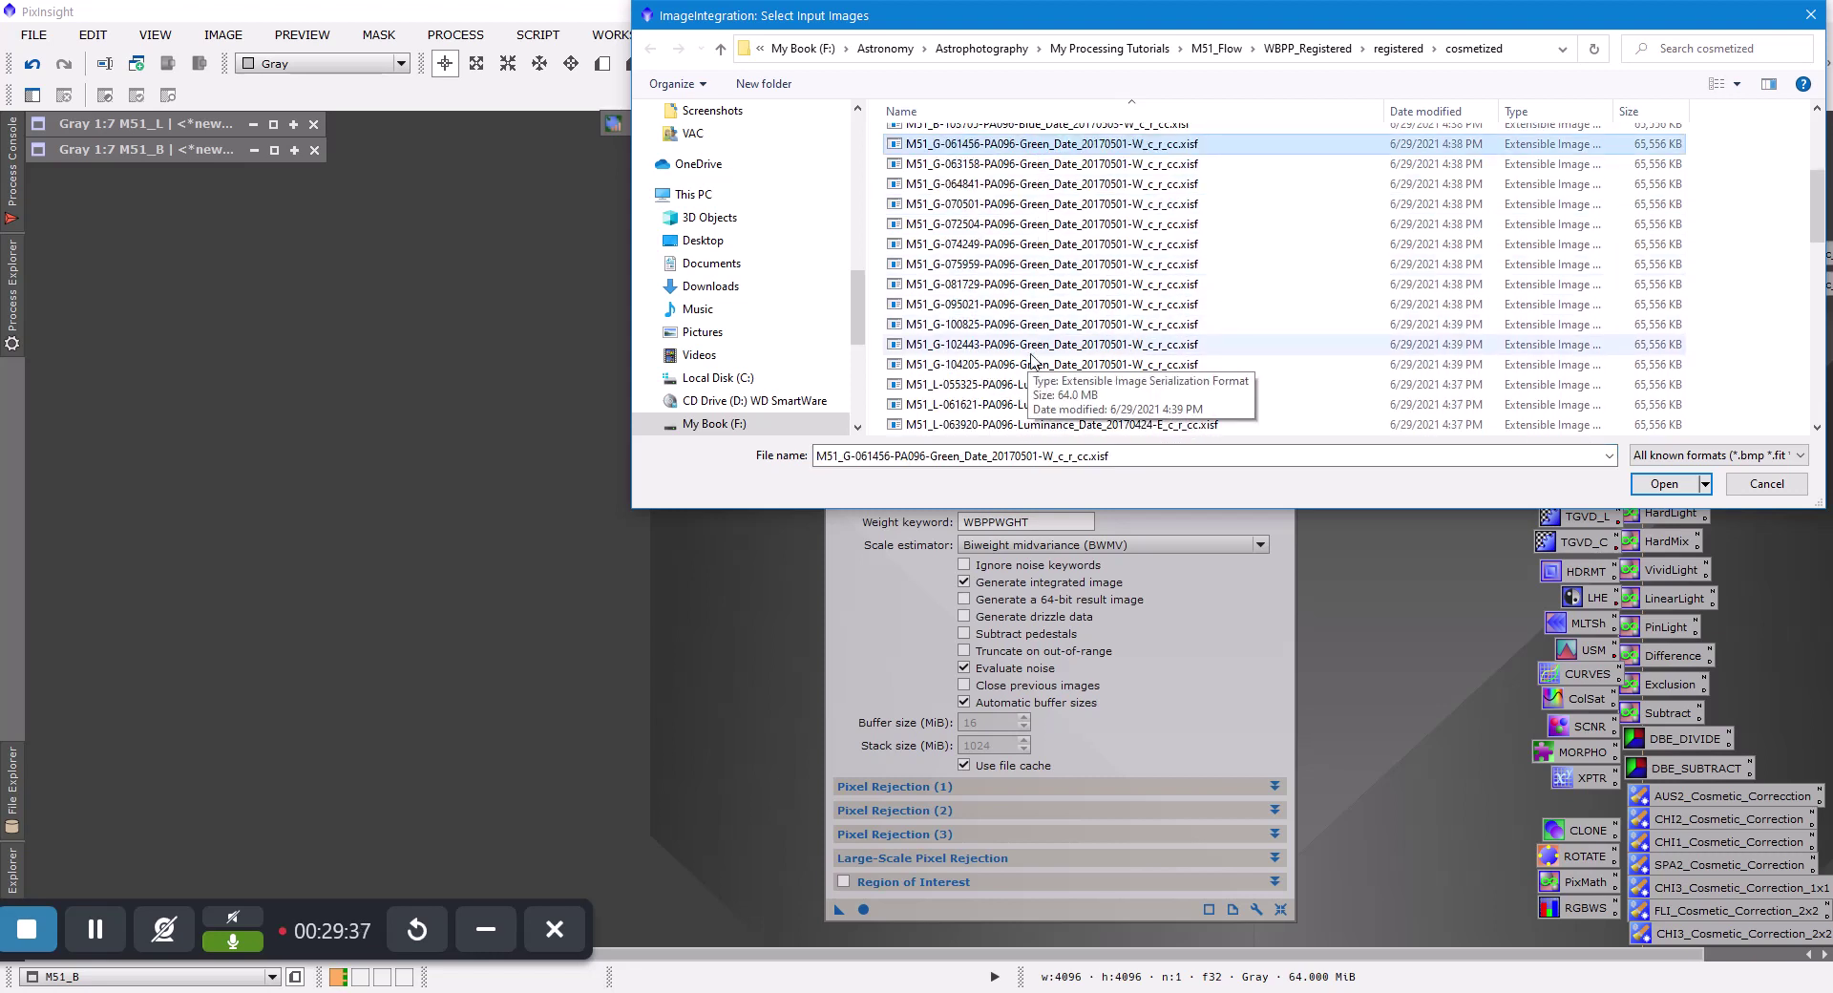
{"action": "left_click", "coordinate": [1036, 367], "text": "shift"}
{"action": "left_click", "coordinate": [1667, 489]}
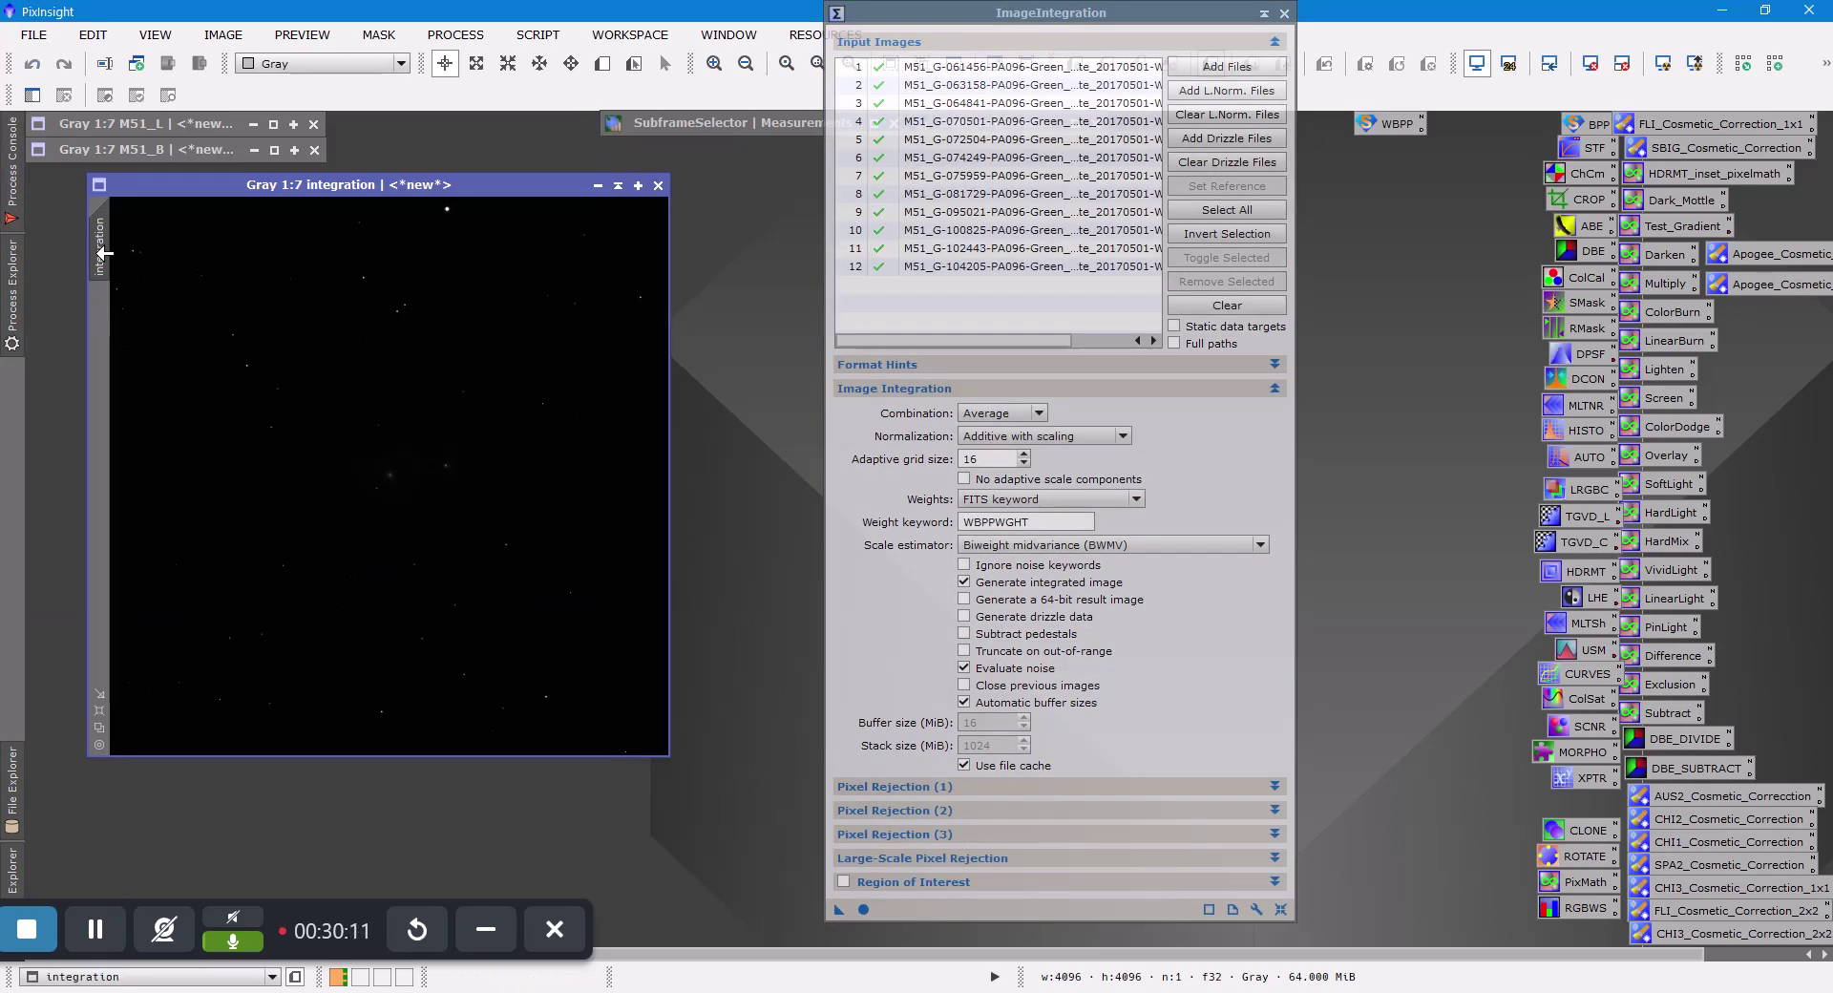
Rename the integrated Green image as M51_G and park its auto-stretched, collapsed window below M51_B
{"action": "double_click", "coordinate": [100, 250]}
{"action": "type", "text": "M"}
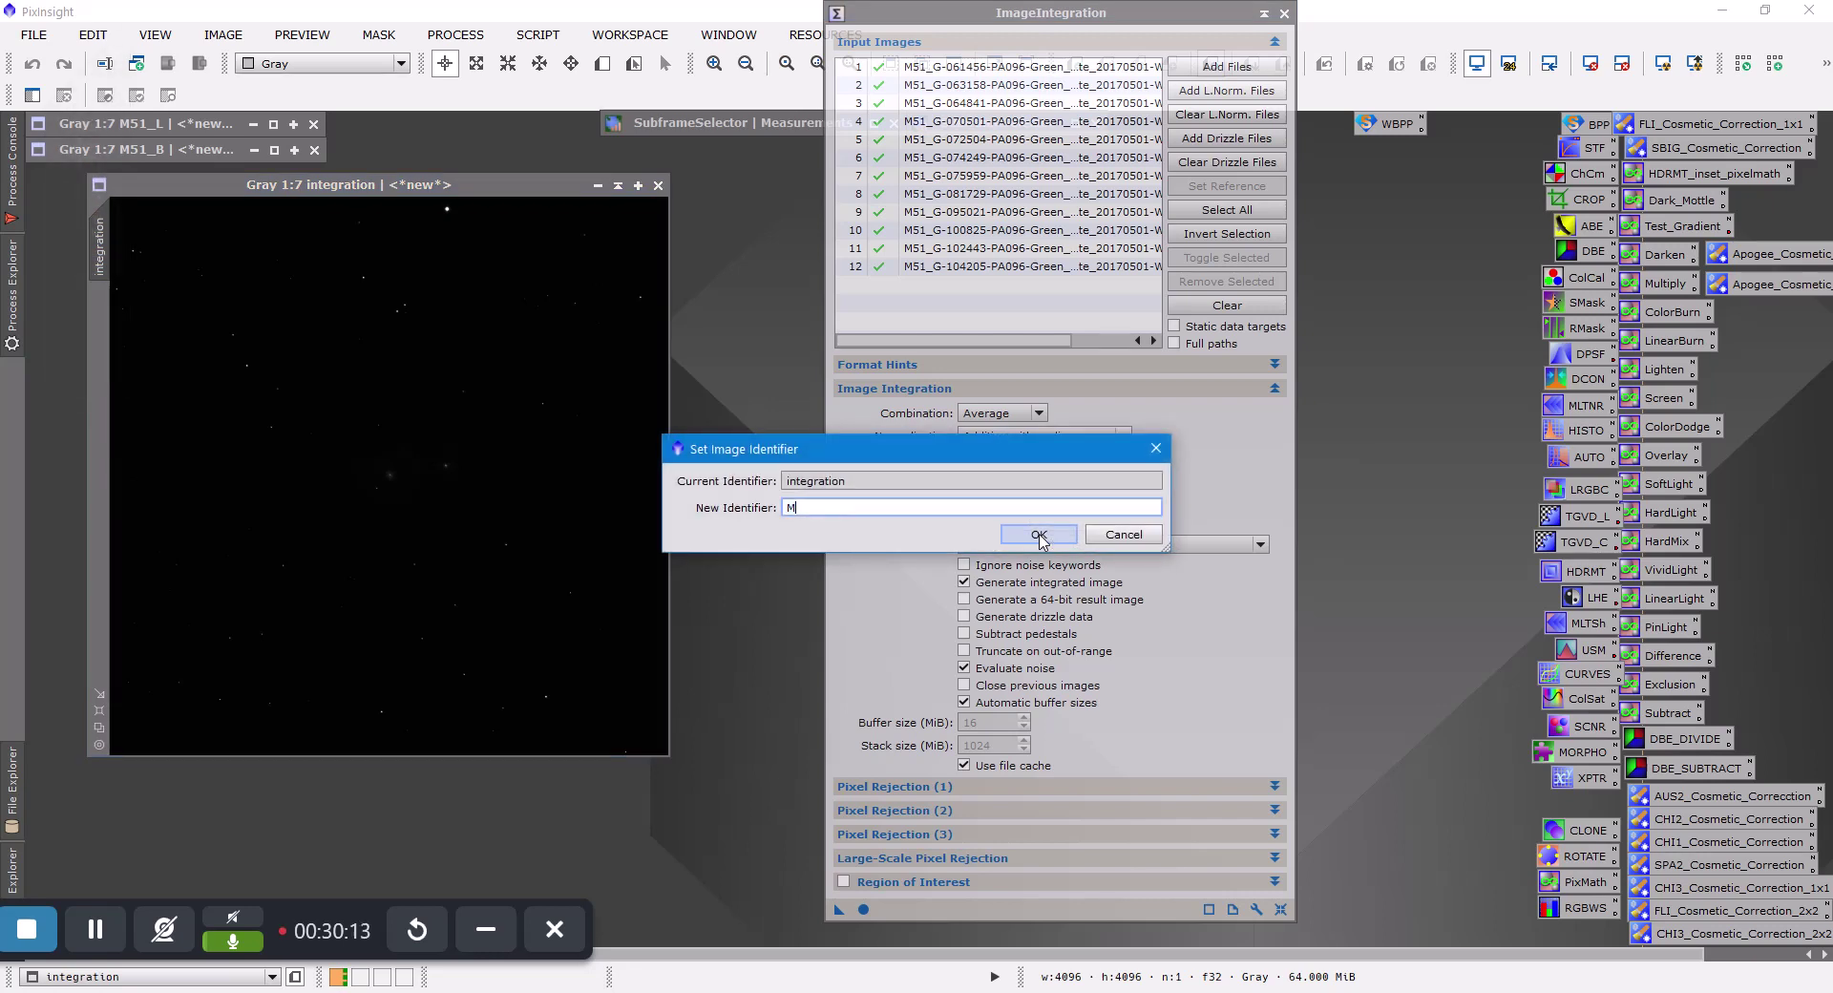
{"action": "type", "text": "51_G"}
{"action": "left_click", "coordinate": [1039, 534]}
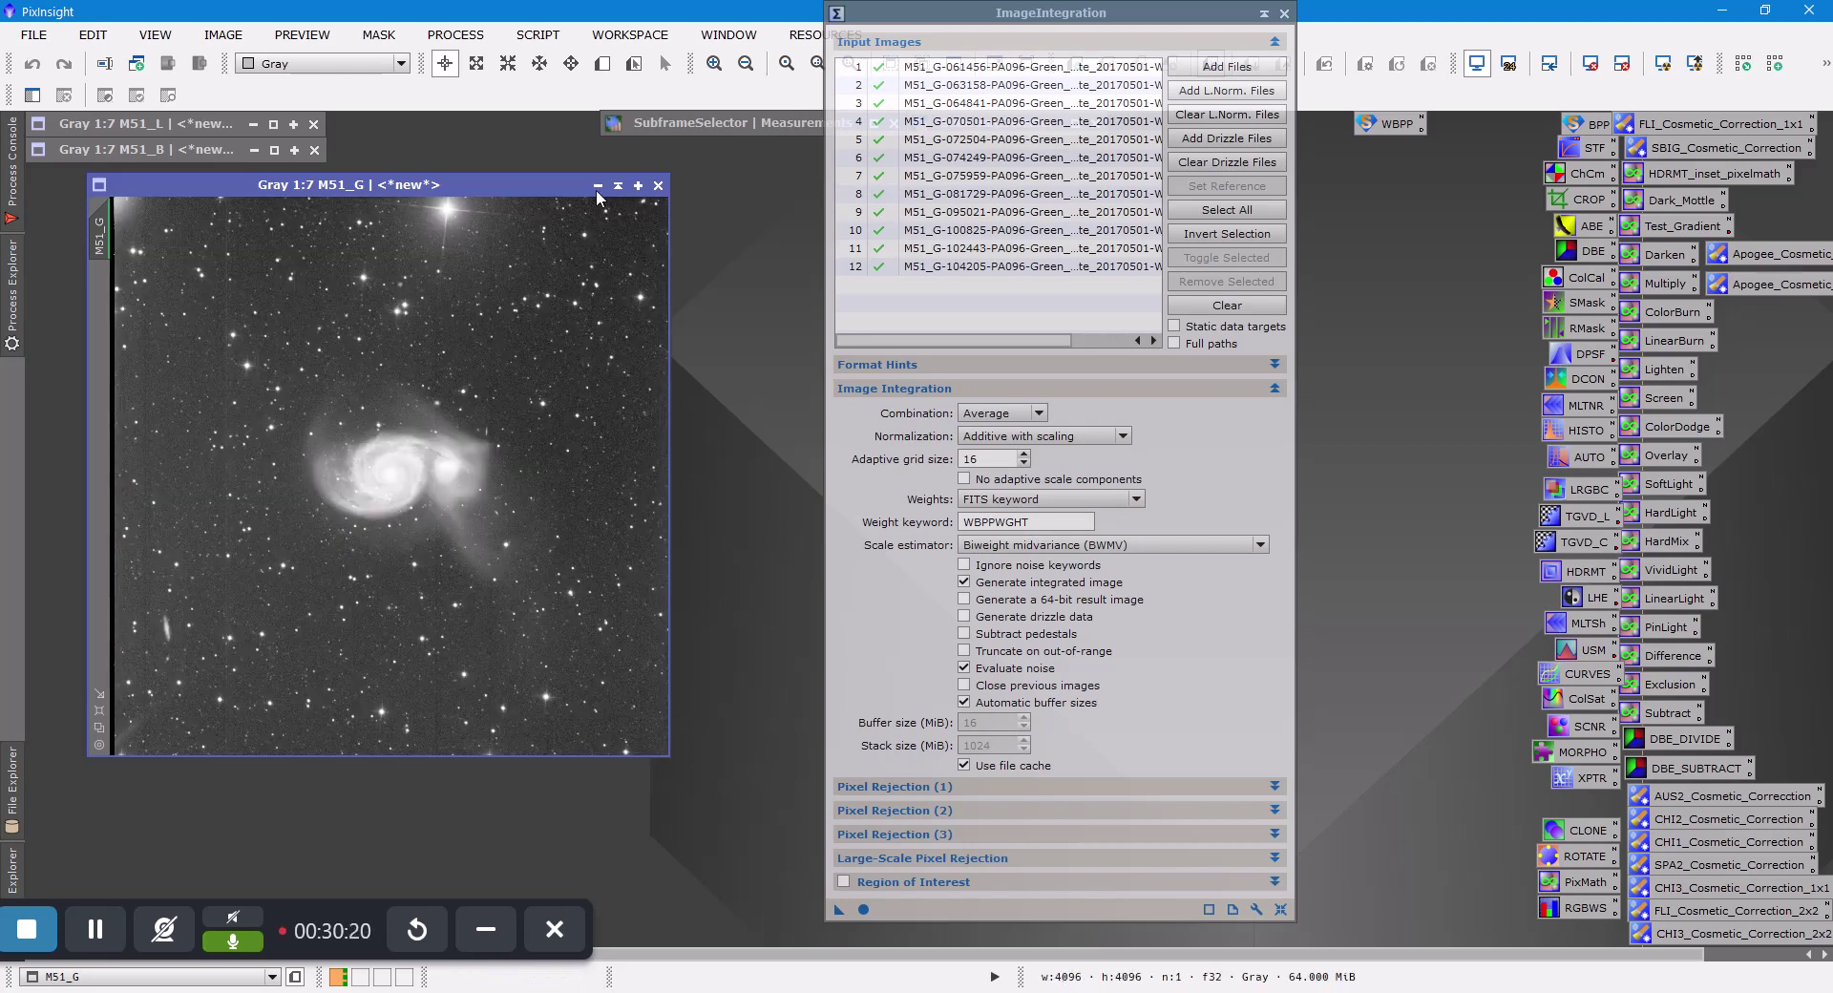
{"action": "left_click", "coordinate": [611, 187]}
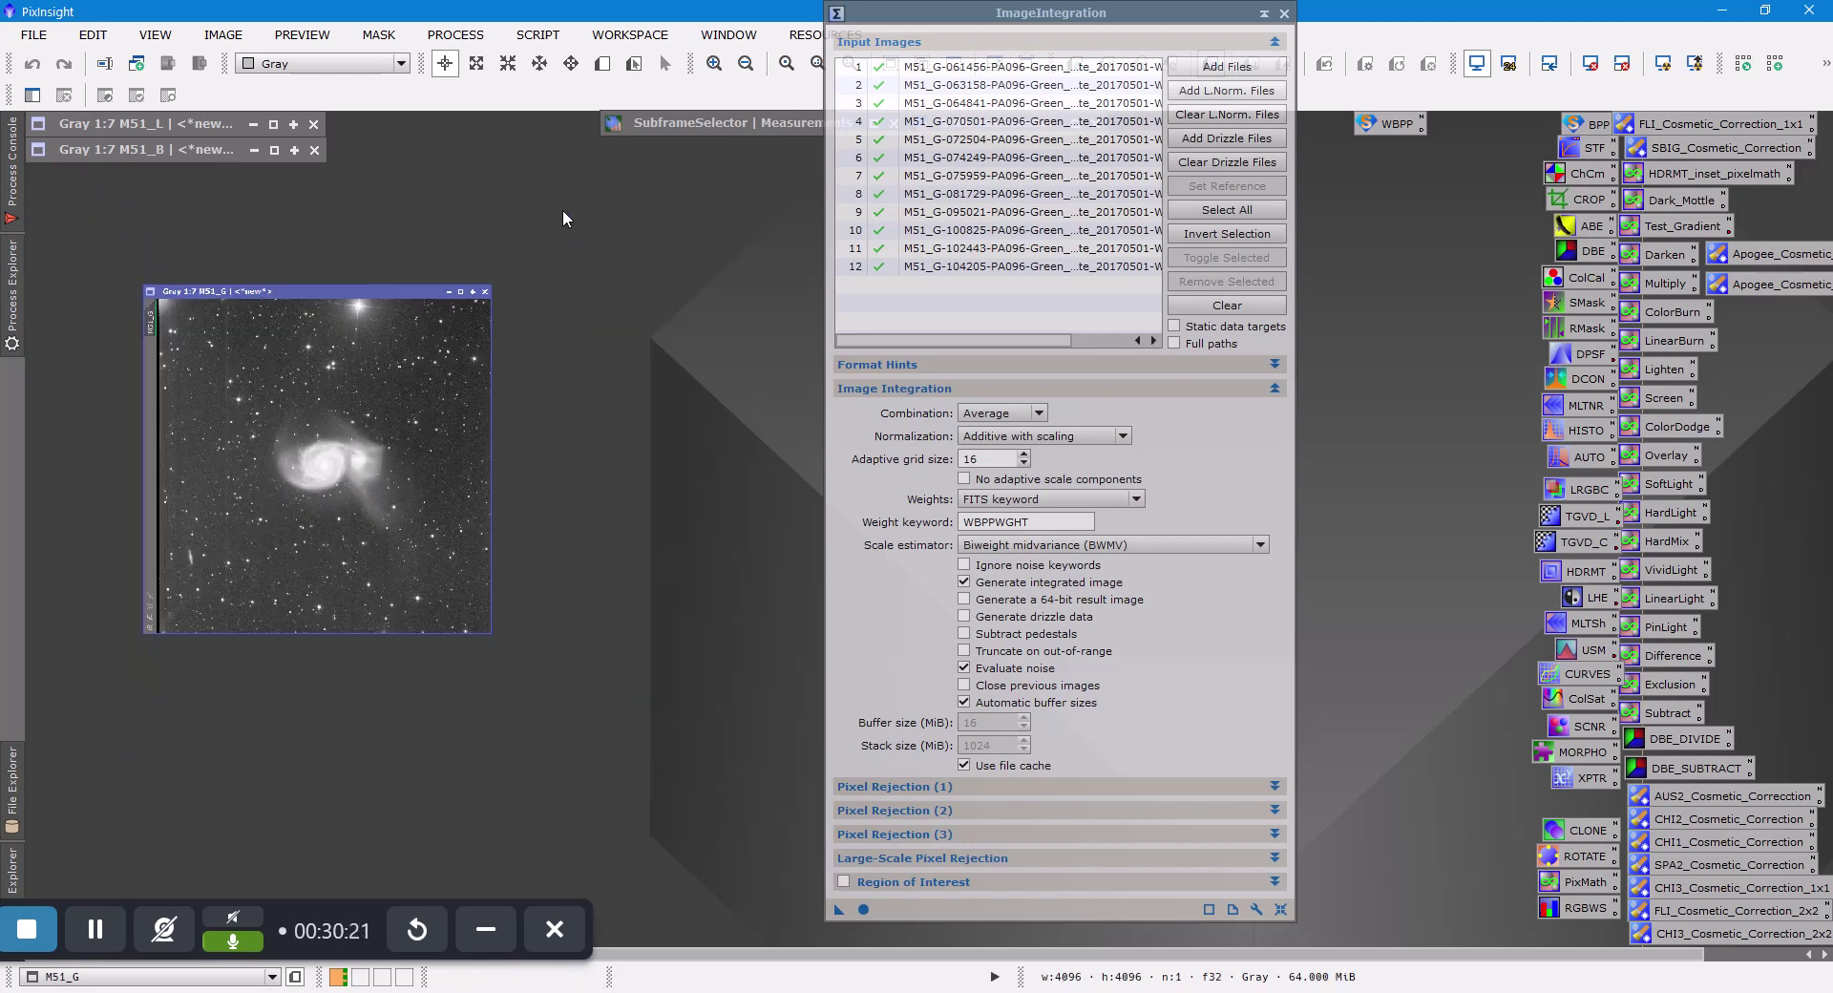
{"action": "left_click_drag", "start_coordinate": [410, 468], "coordinate": [210, 177]}
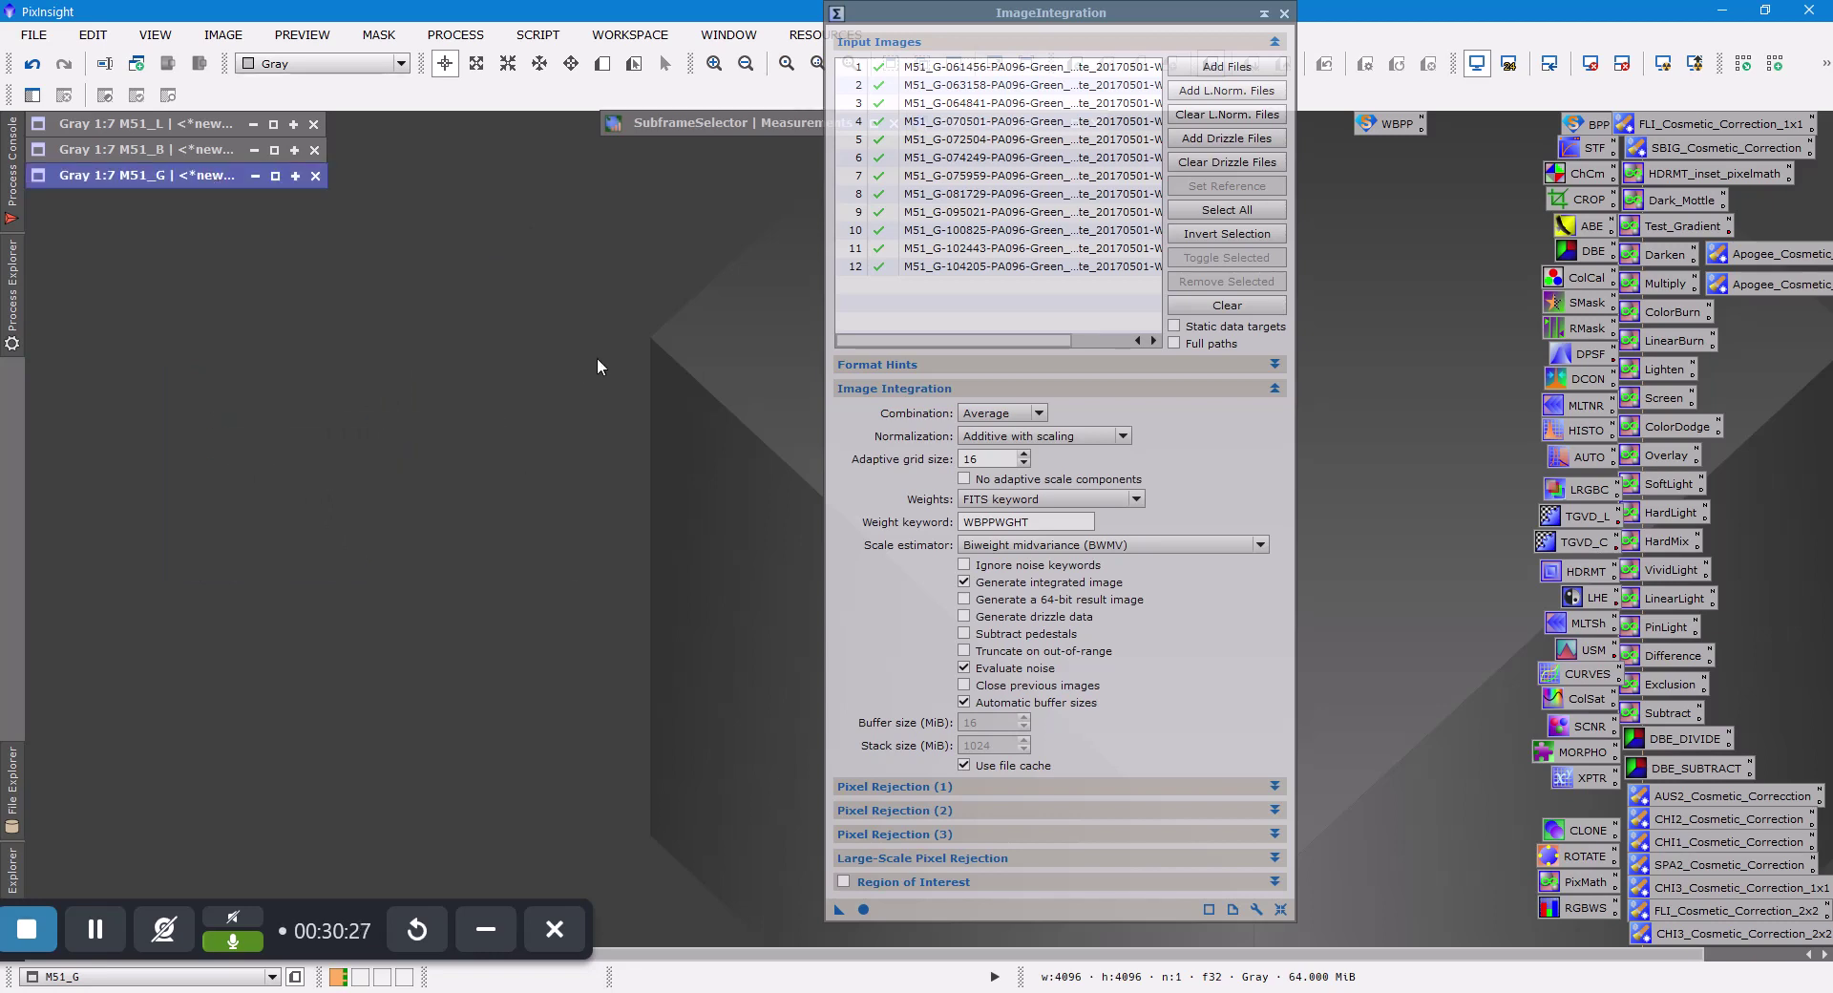
Replace the input images with the 12 M51_R Red frames from the cosmetized folder and integrate them
{"action": "left_click", "coordinate": [1227, 305]}
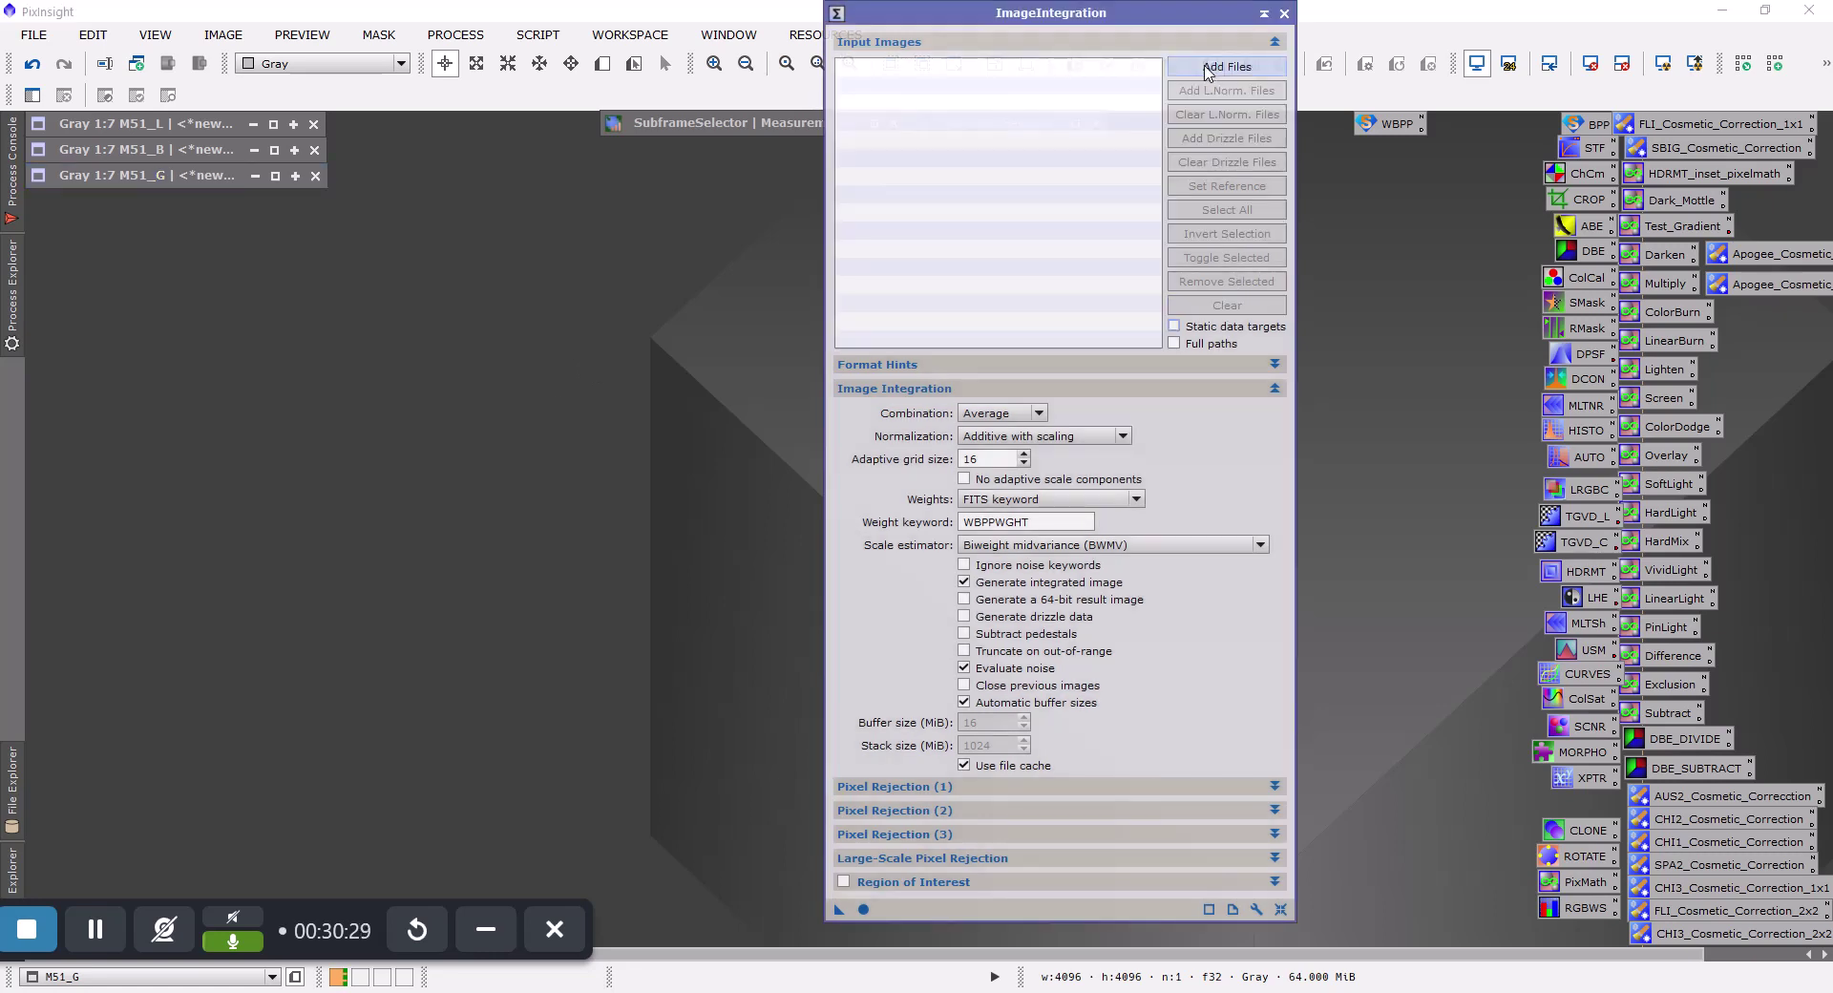
{"action": "left_click", "coordinate": [1208, 69]}
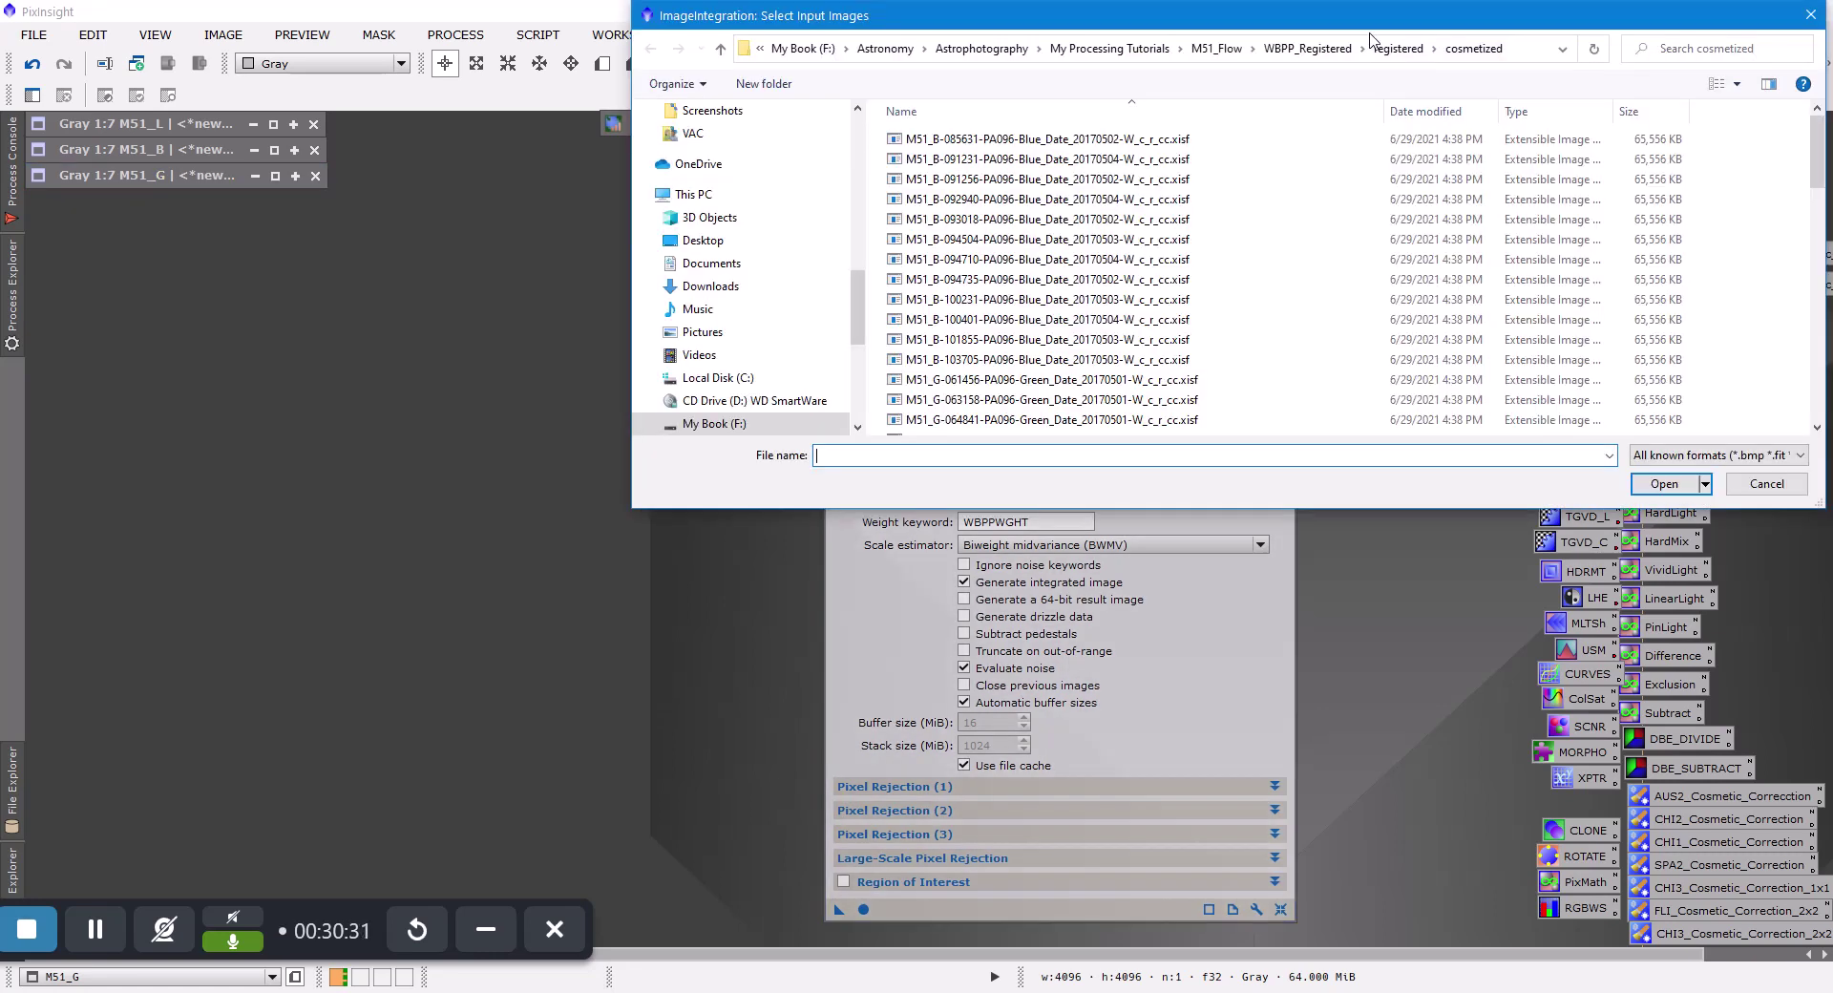
{"action": "scroll", "coordinate": [1024, 370], "scroll_direction": "down", "scroll_amount": 6}
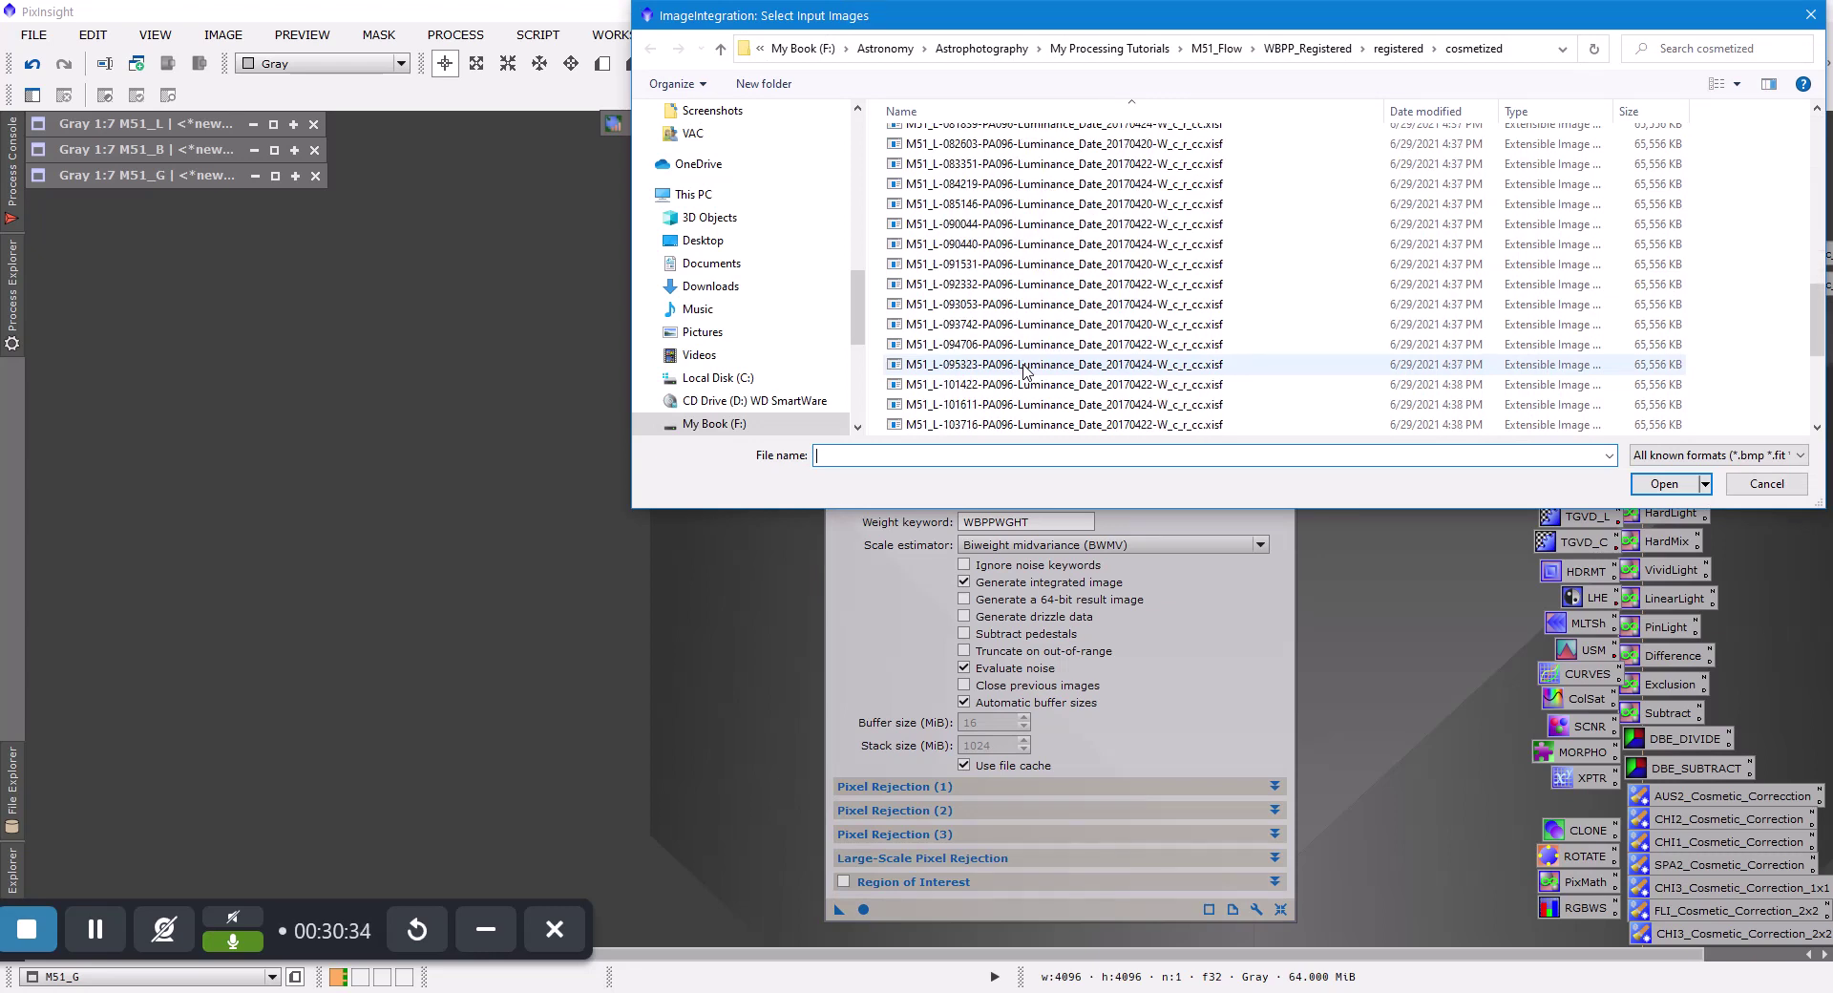
{"action": "scroll", "coordinate": [1025, 371], "scroll_direction": "down", "scroll_amount": 4}
{"action": "left_click", "coordinate": [1022, 204]}
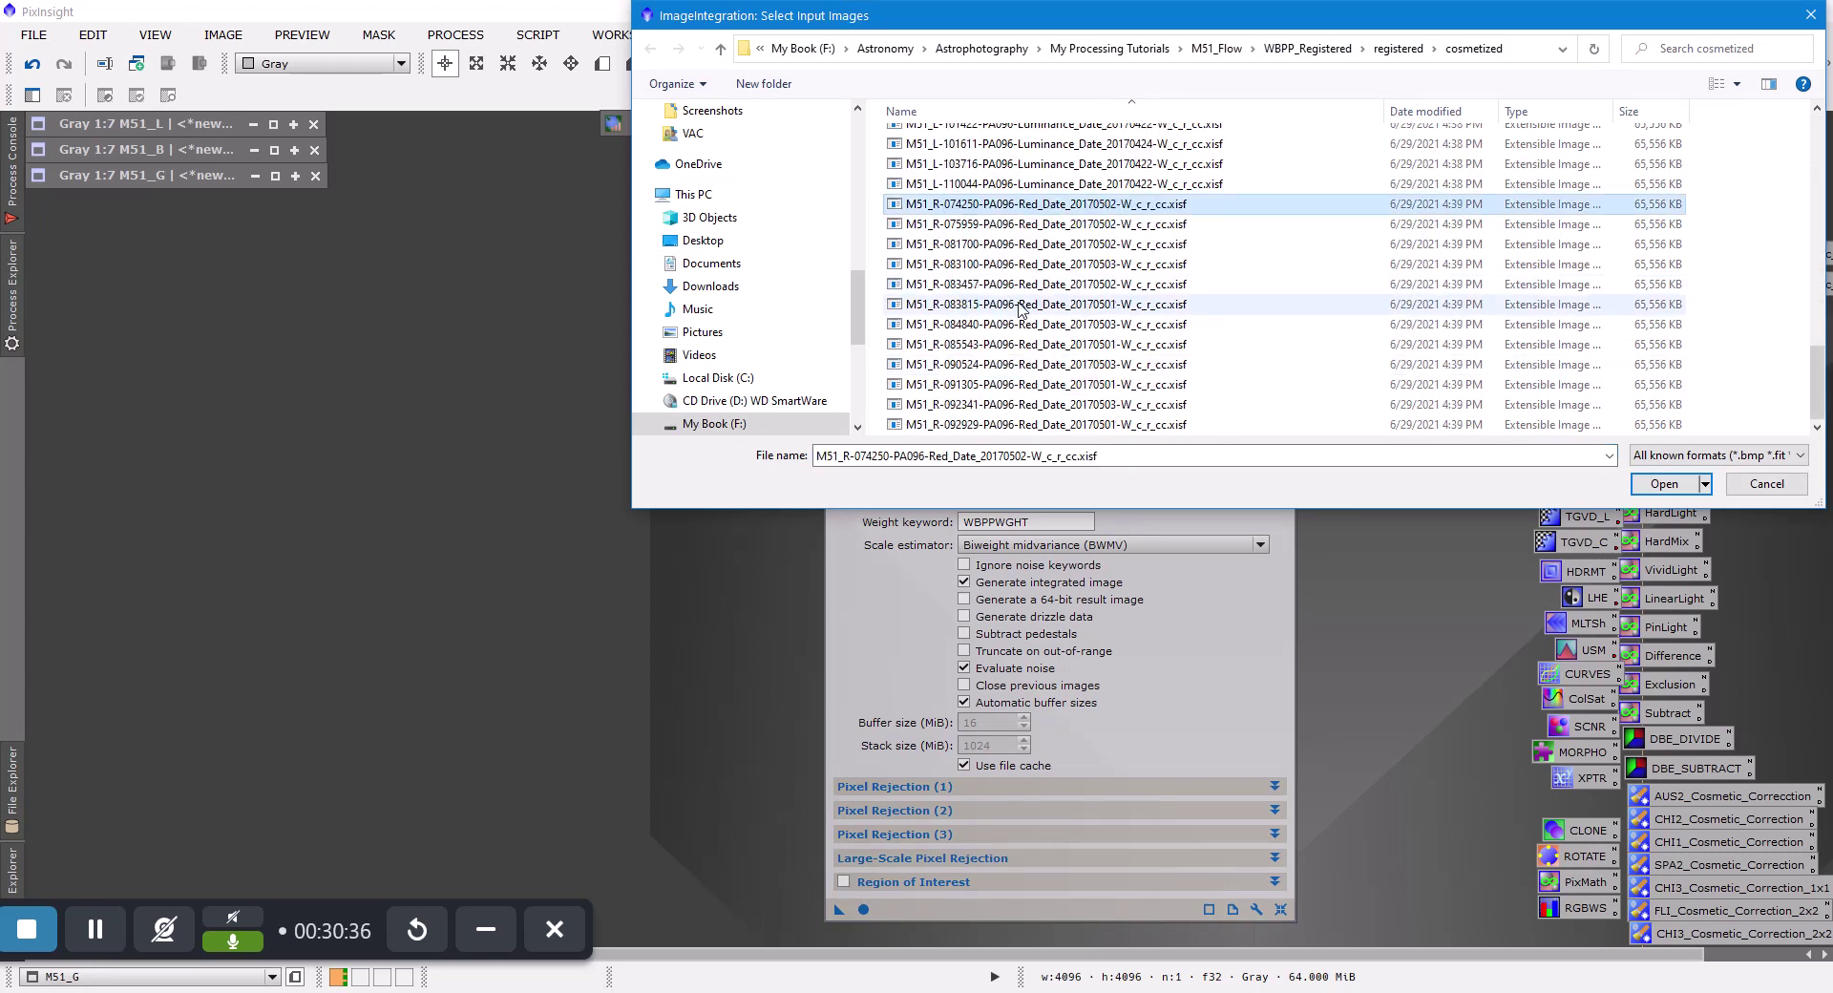
{"action": "left_click", "coordinate": [996, 424], "text": "shift"}
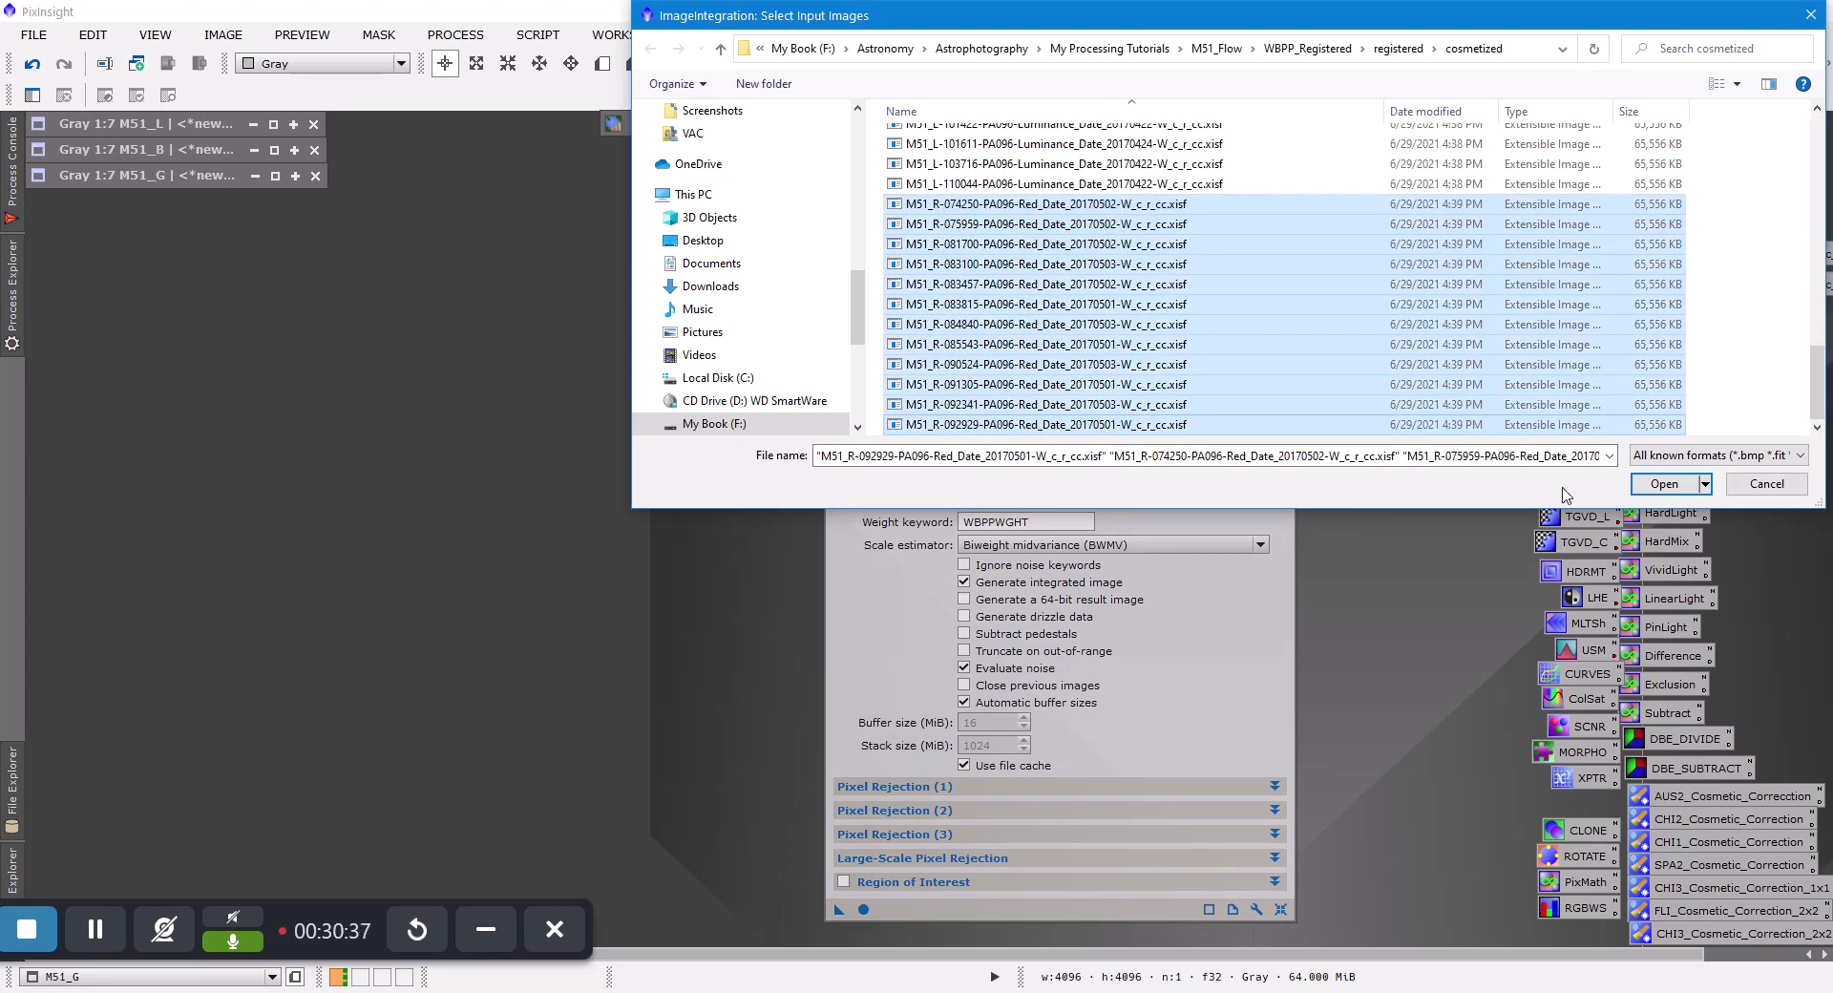
{"action": "left_click", "coordinate": [1664, 483]}
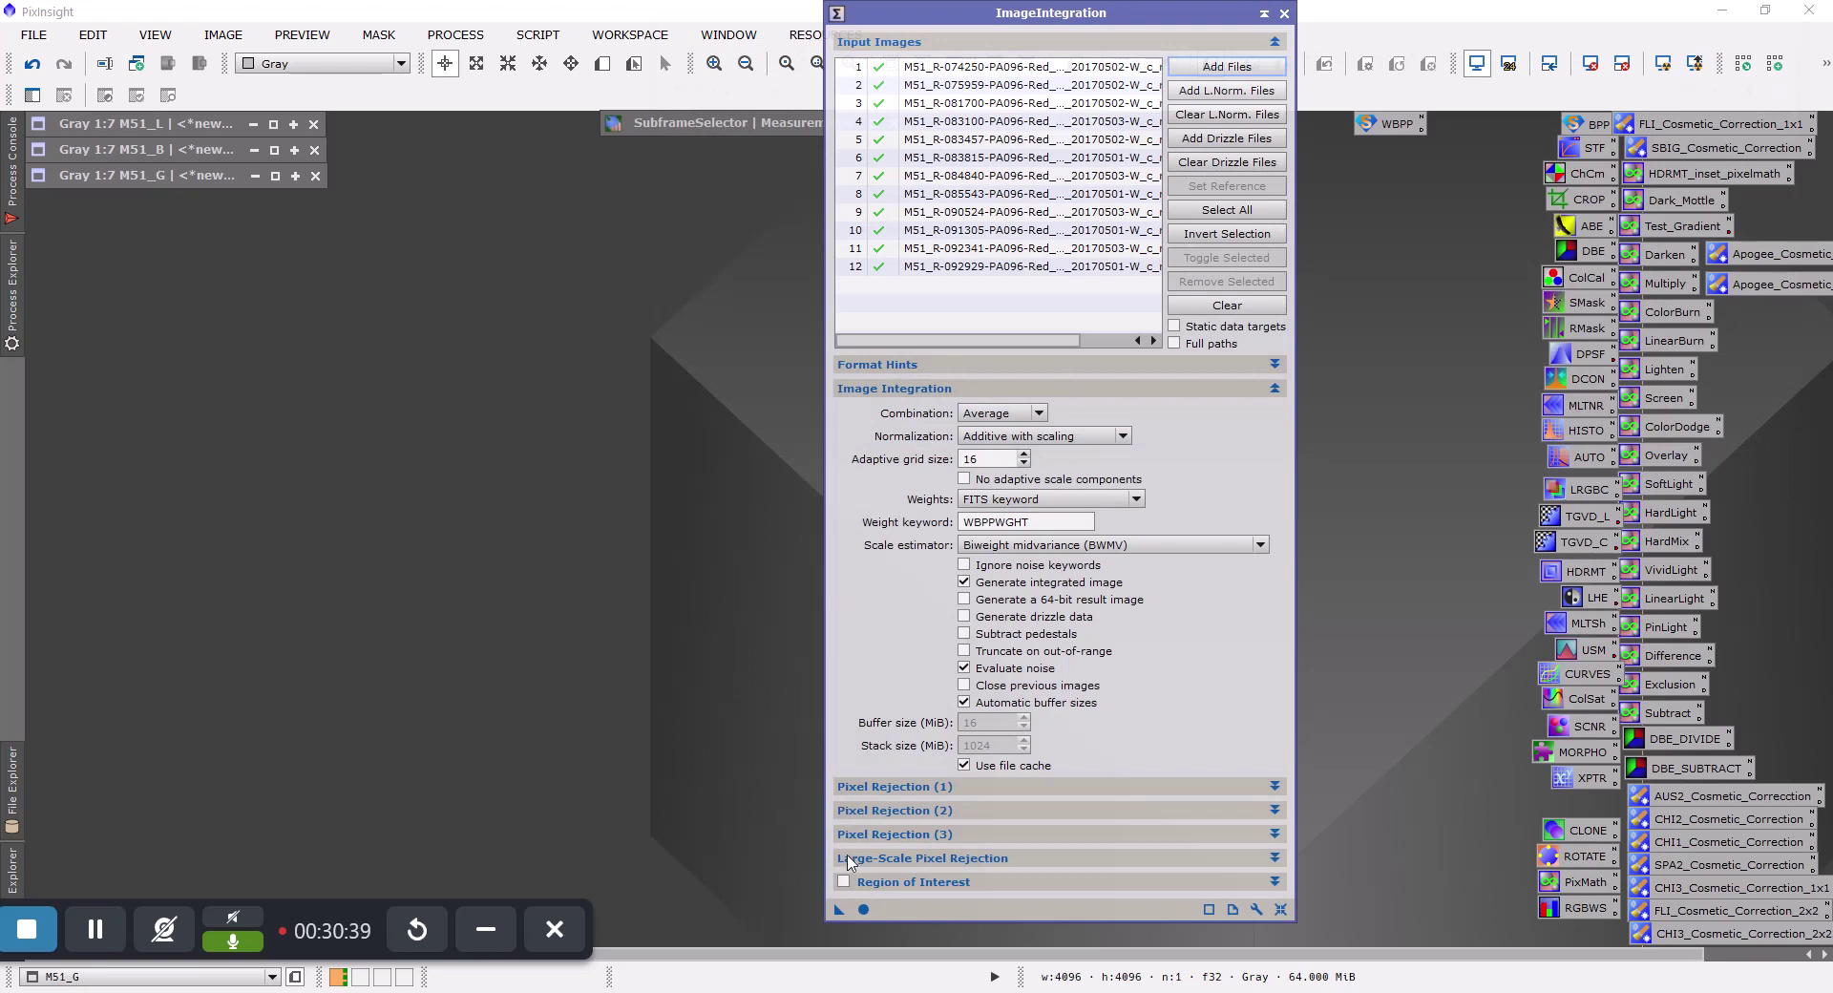
{"action": "left_click", "coordinate": [863, 909]}
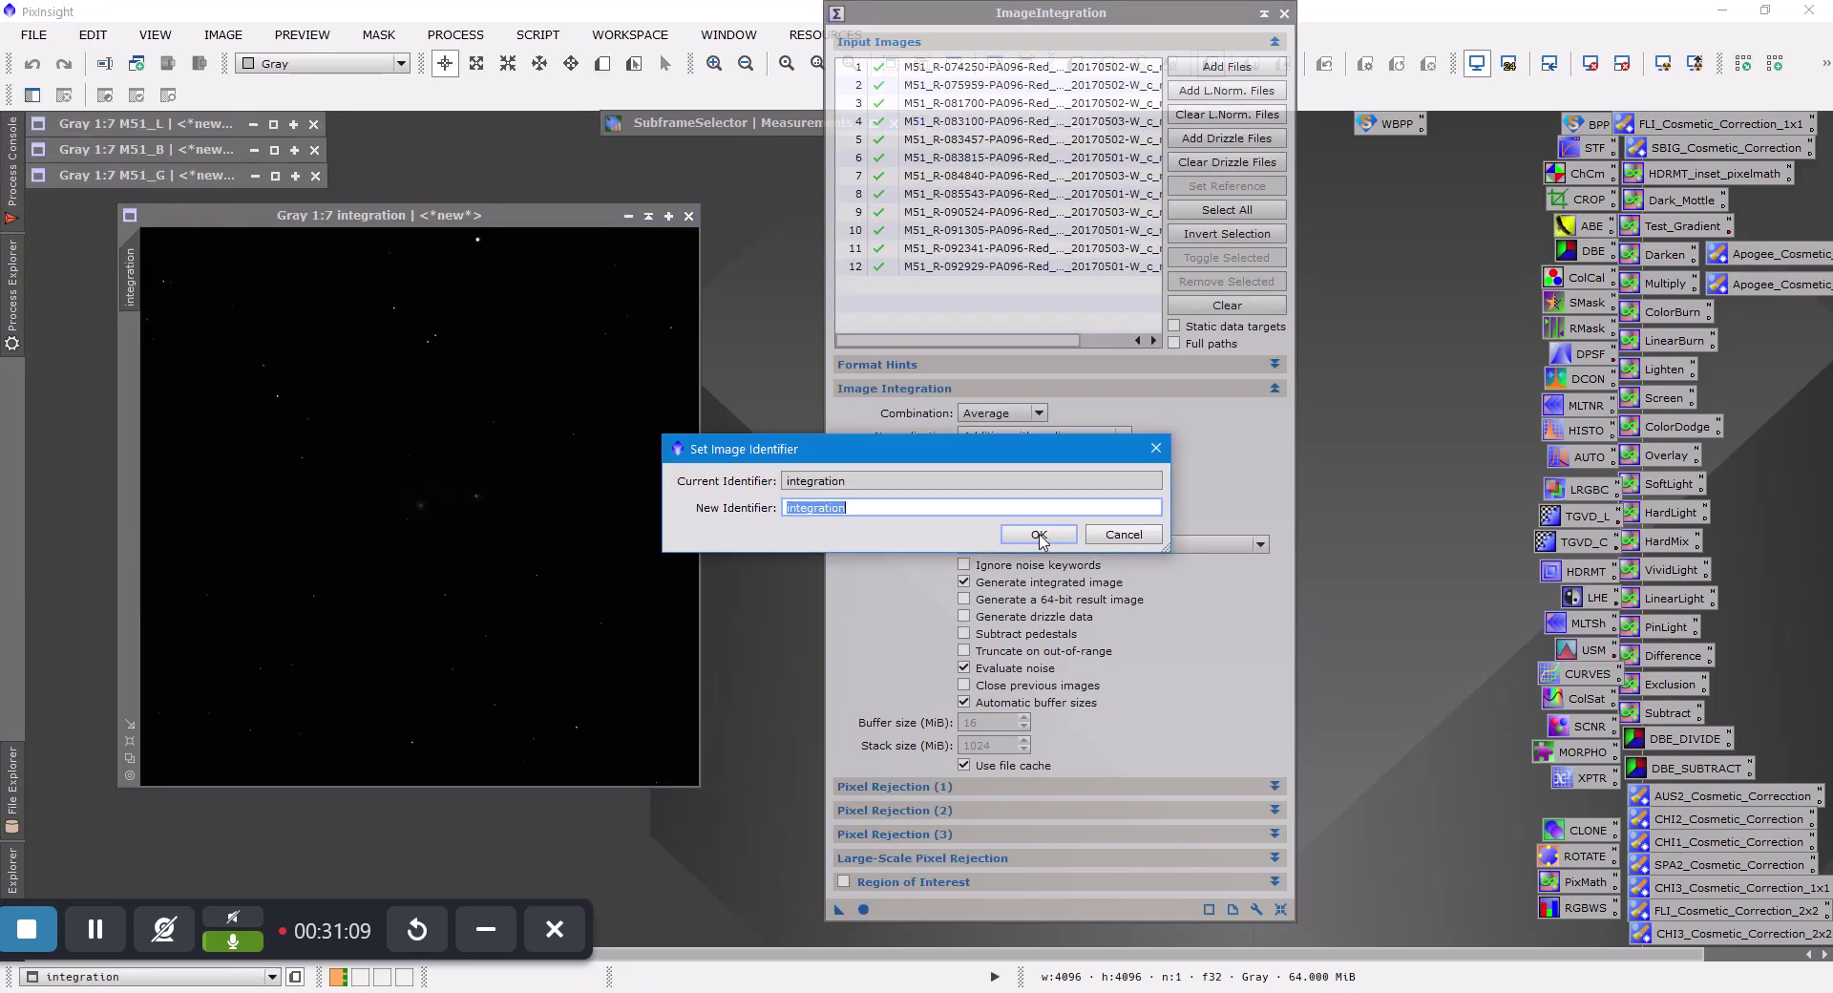
Rename the integrated Red image as M51_R and collapse its window with the display auto-stretched
{"action": "type", "text": "M51_R"}
{"action": "left_click", "coordinate": [1040, 537]}
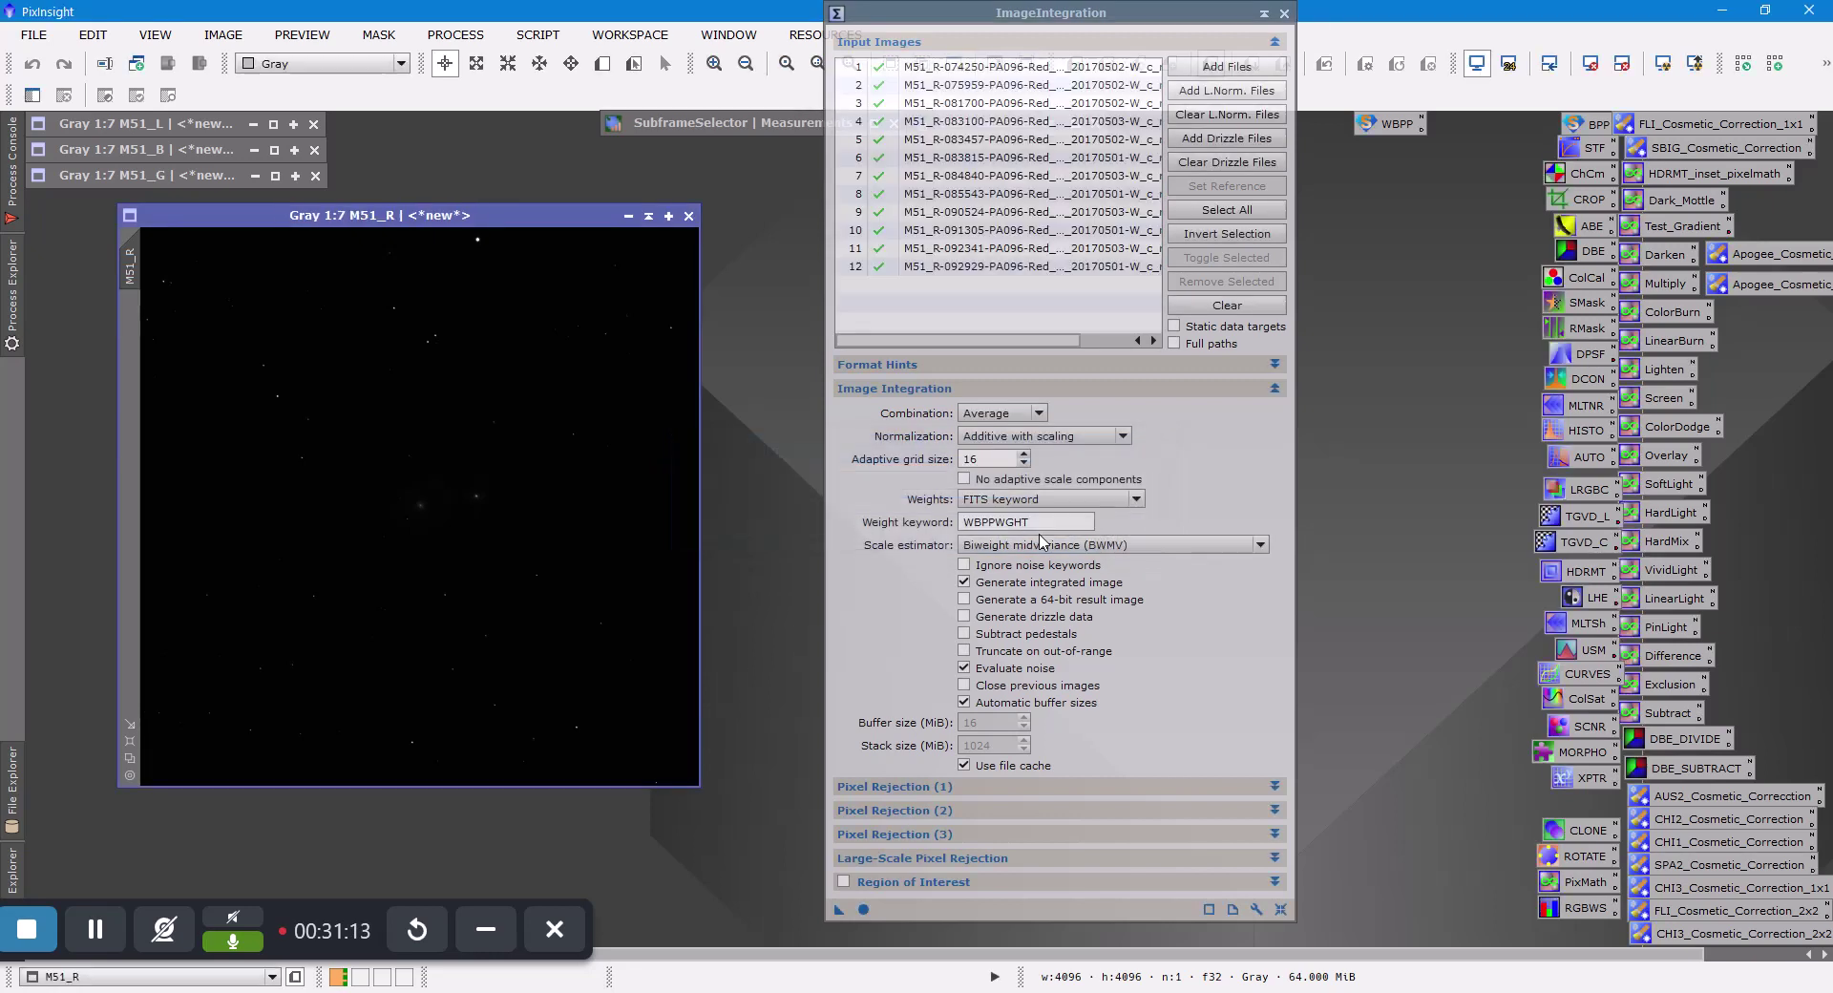
{"action": "key", "text": "ctrl+a"}
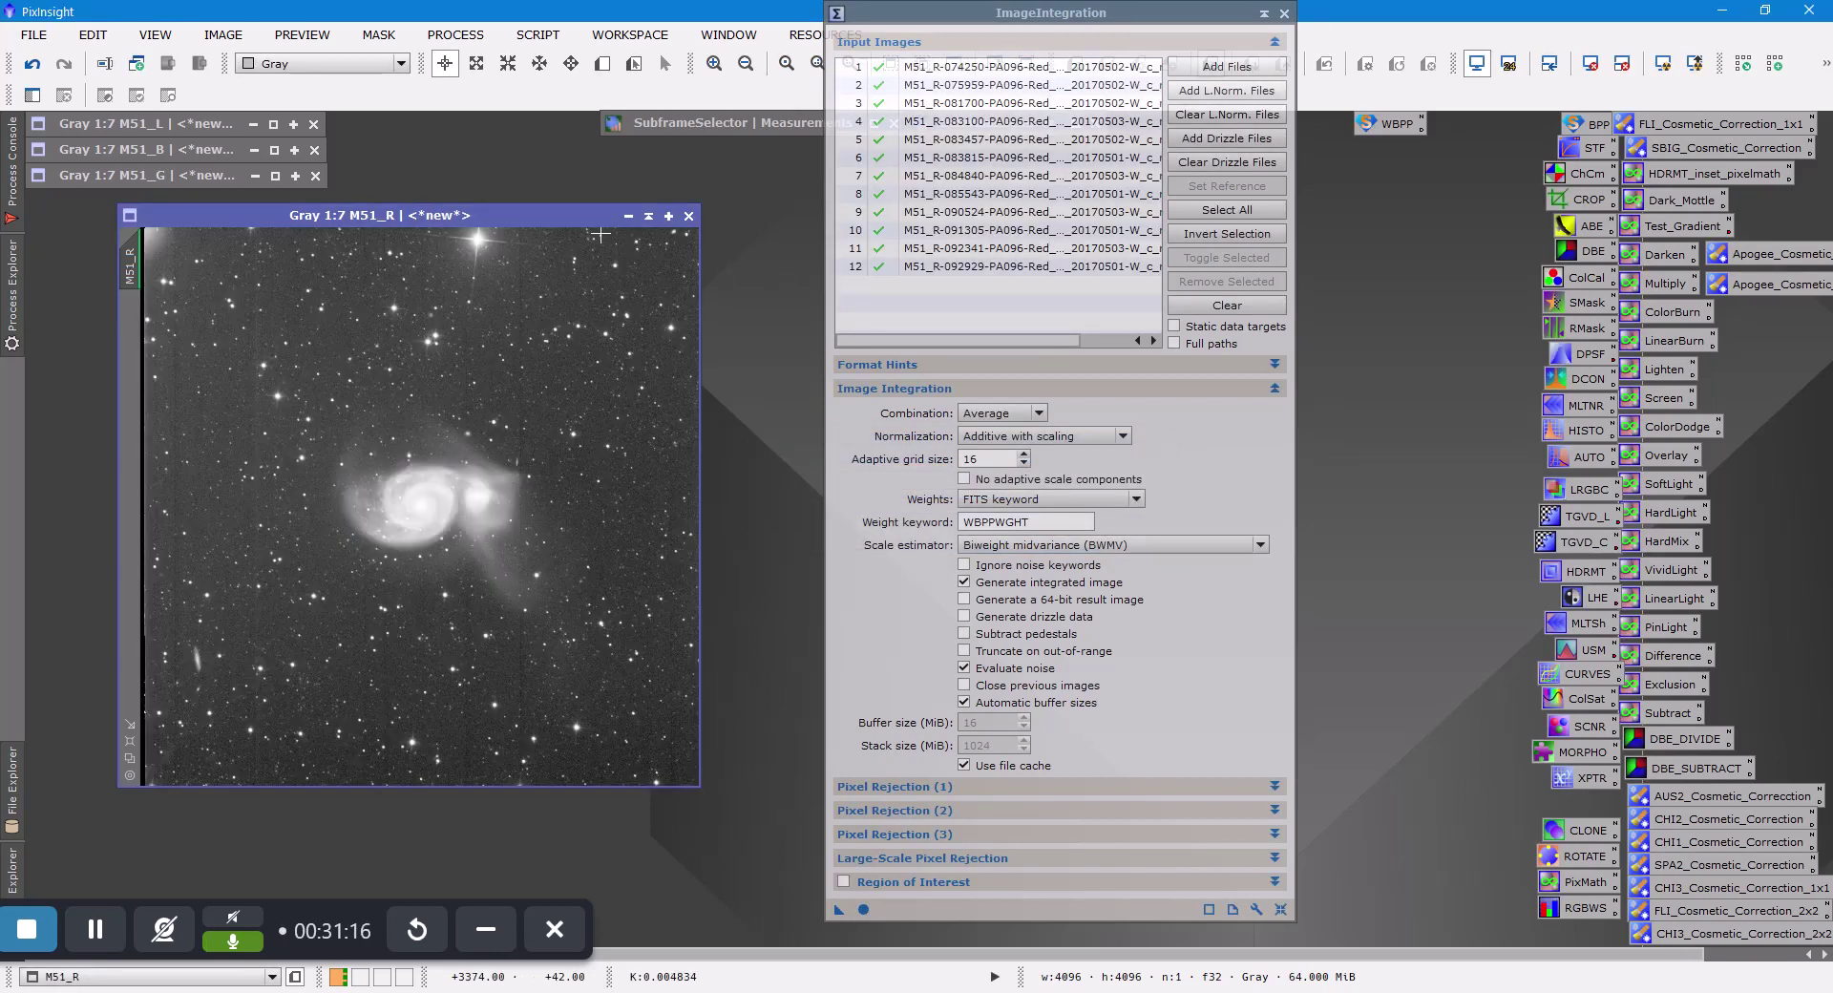
{"action": "left_click", "coordinate": [648, 217]}
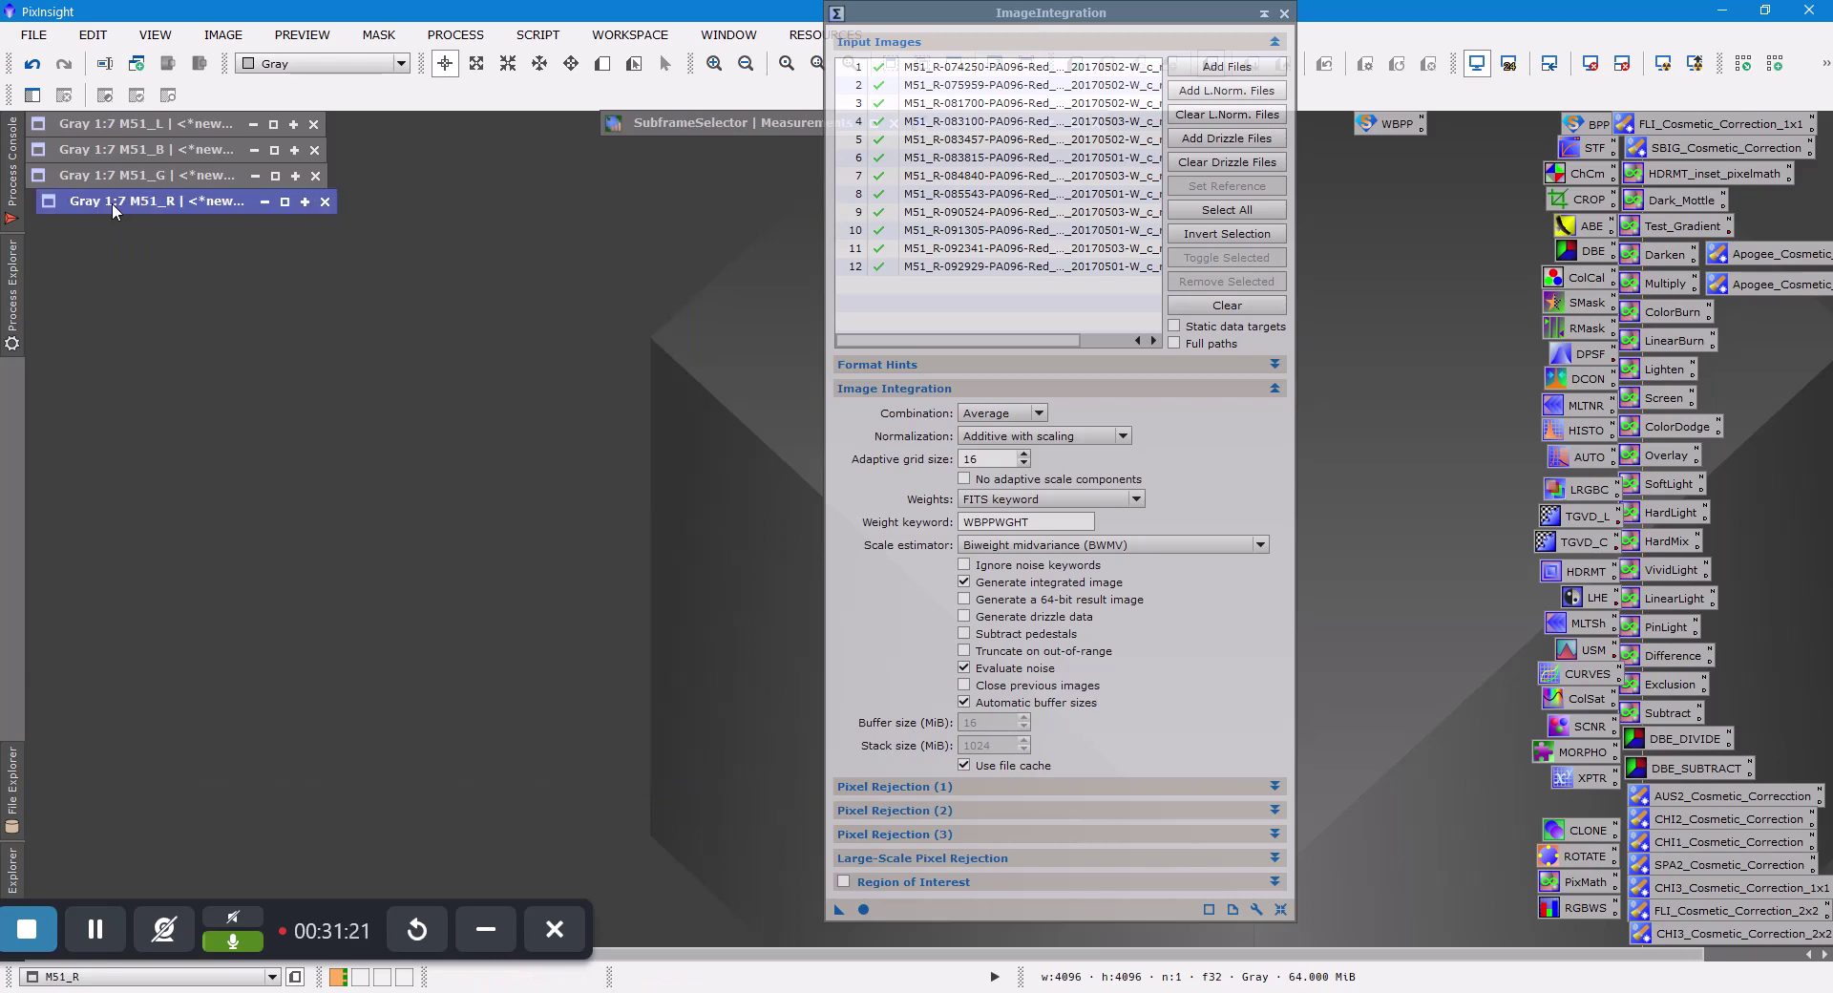
Overlay the expanded M51_L and M51_B images to compare their framing, then collapse both windows and close ImageIntegration
{"action": "double_click", "coordinate": [174, 122]}
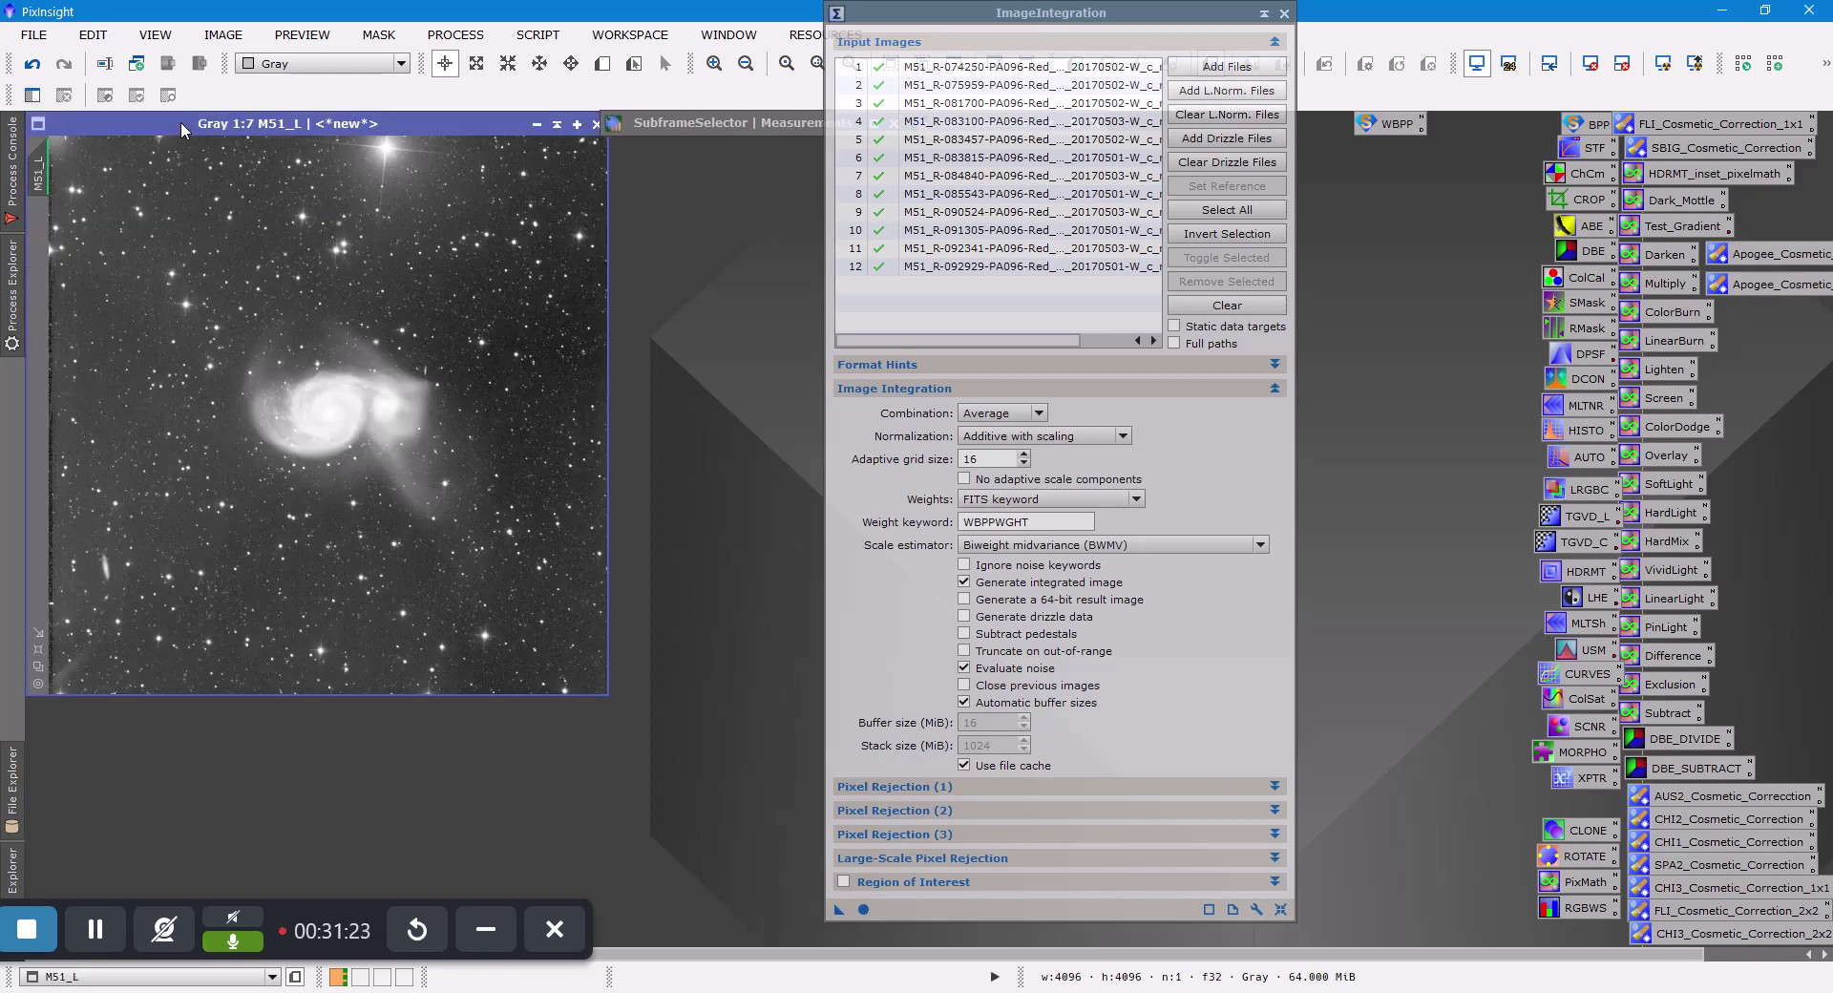
{"action": "double_click", "coordinate": [196, 150]}
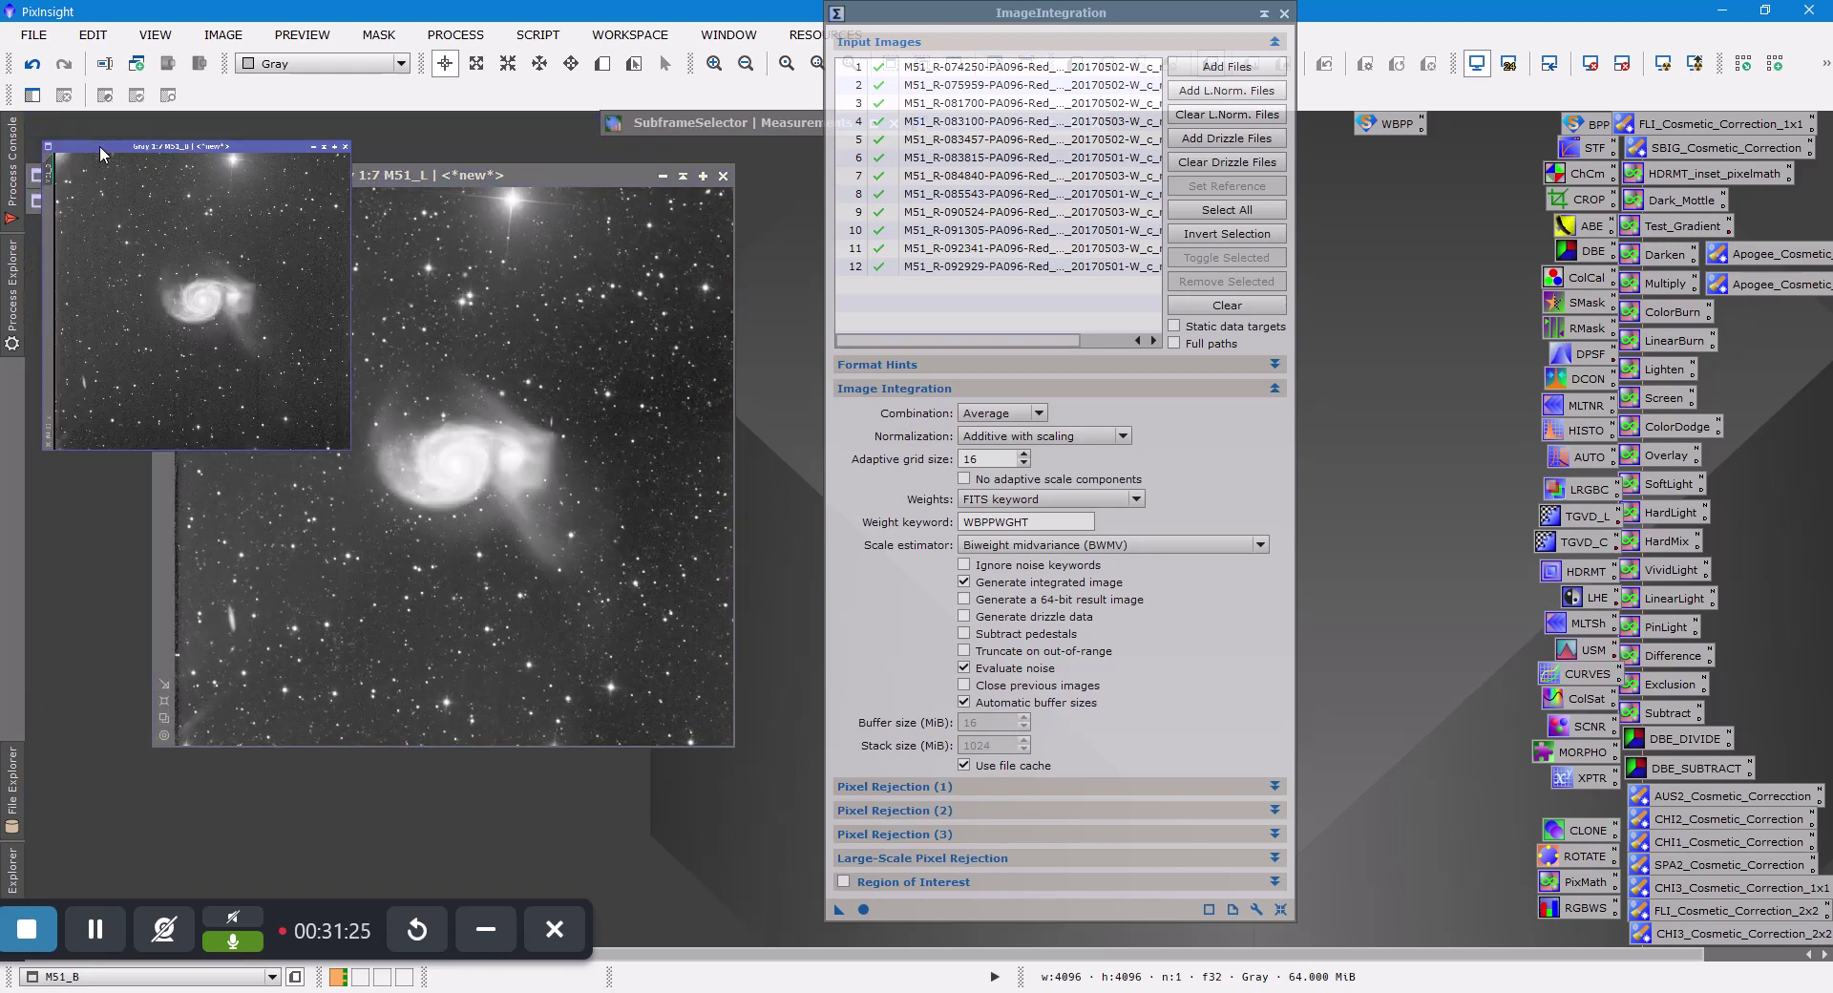
{"action": "left_click_drag", "start_coordinate": [342, 164], "coordinate": [313, 189]}
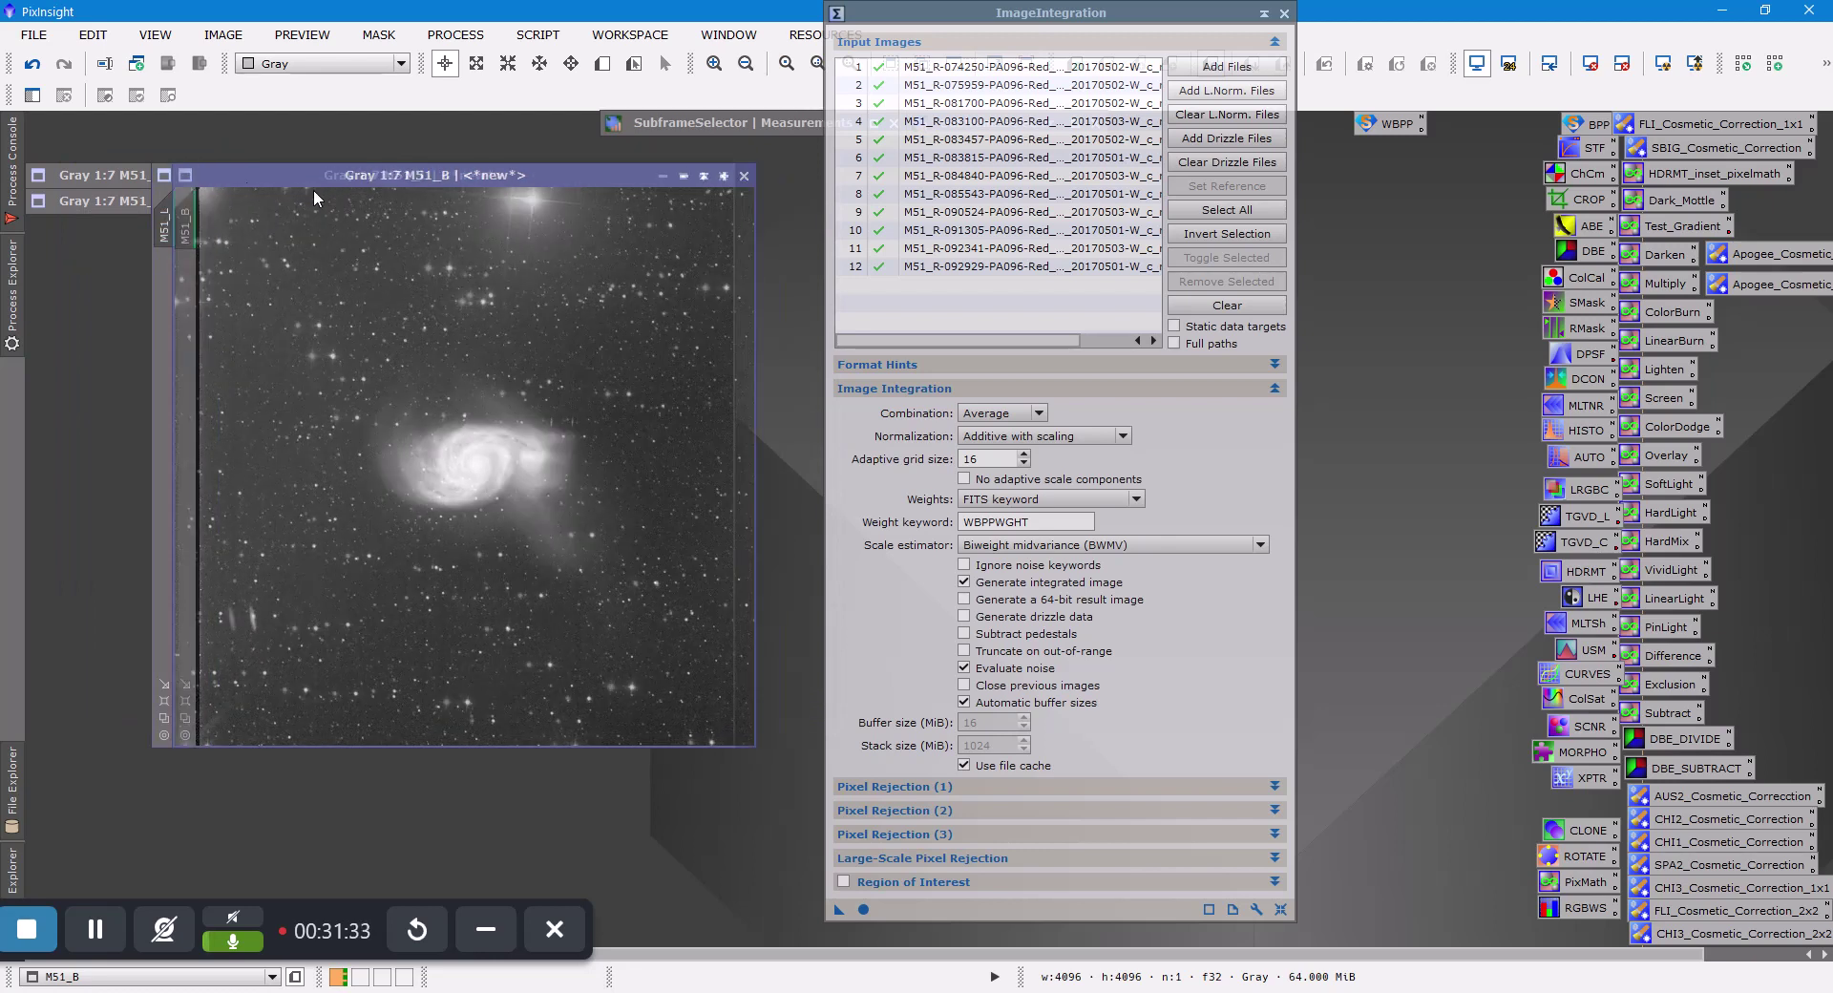
{"action": "left_click_drag", "start_coordinate": [313, 189], "coordinate": [242, 179]}
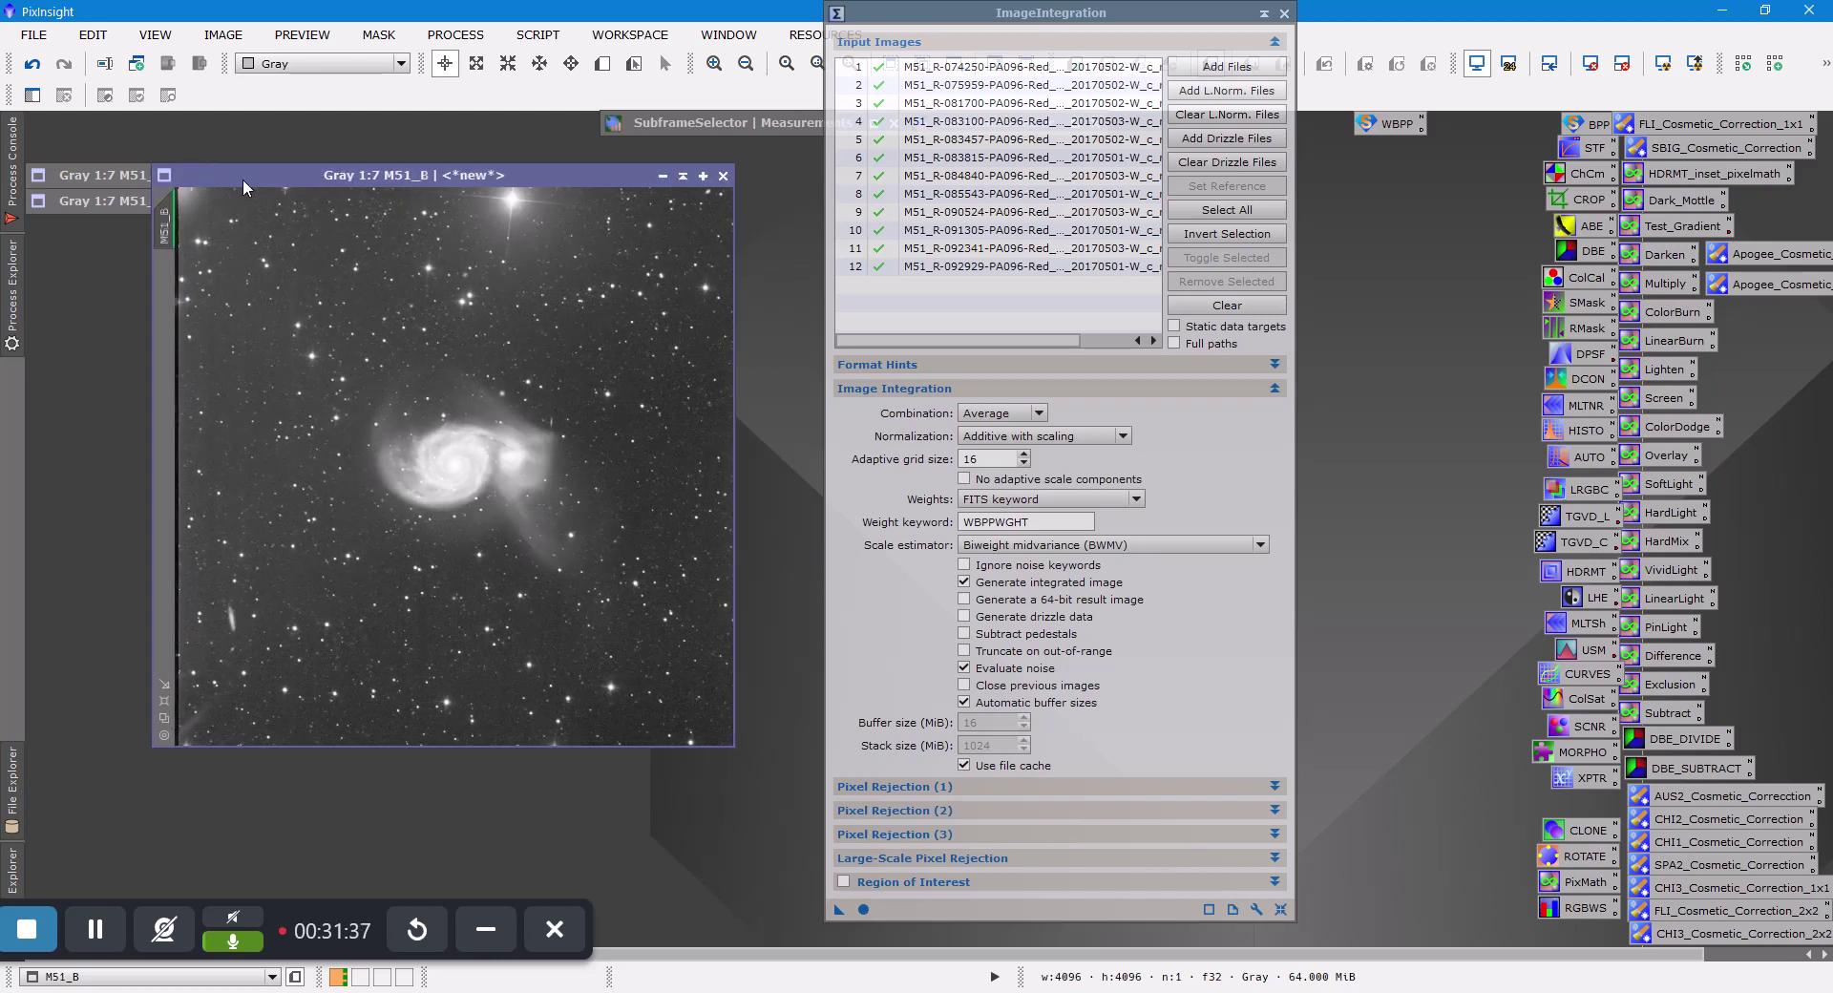
{"action": "left_click", "coordinate": [684, 176]}
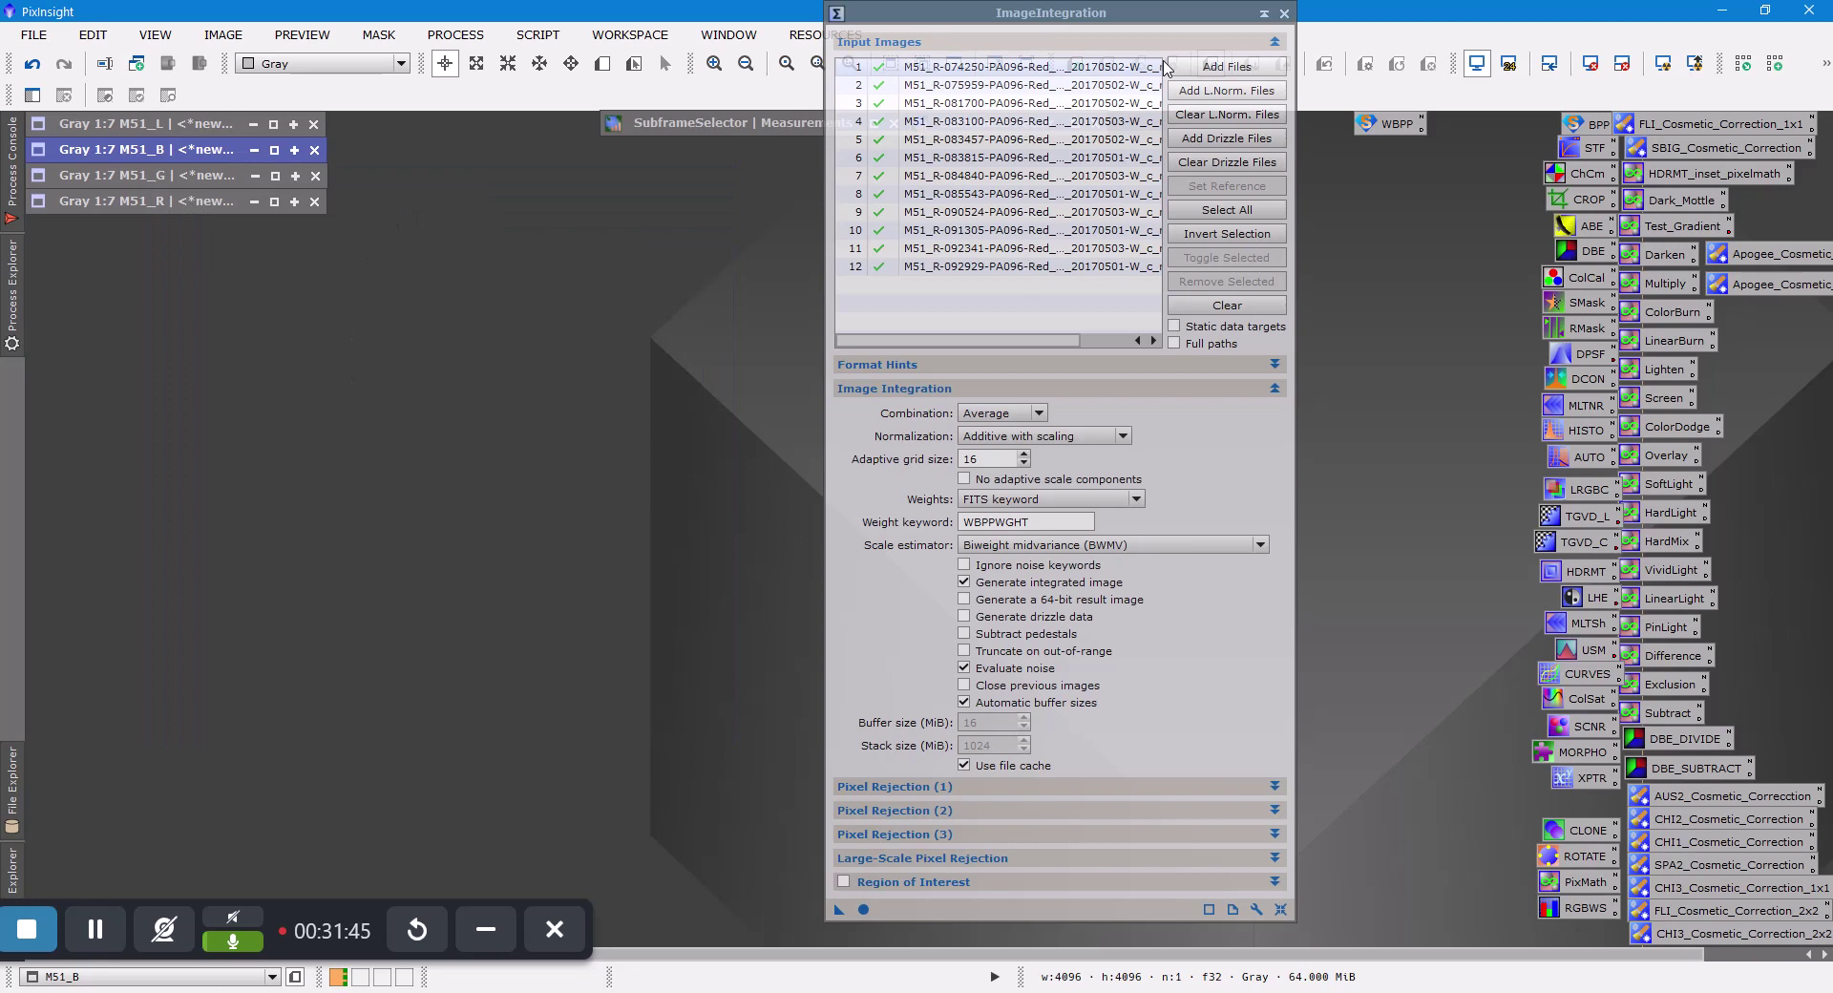
{"action": "left_click", "coordinate": [1285, 13]}
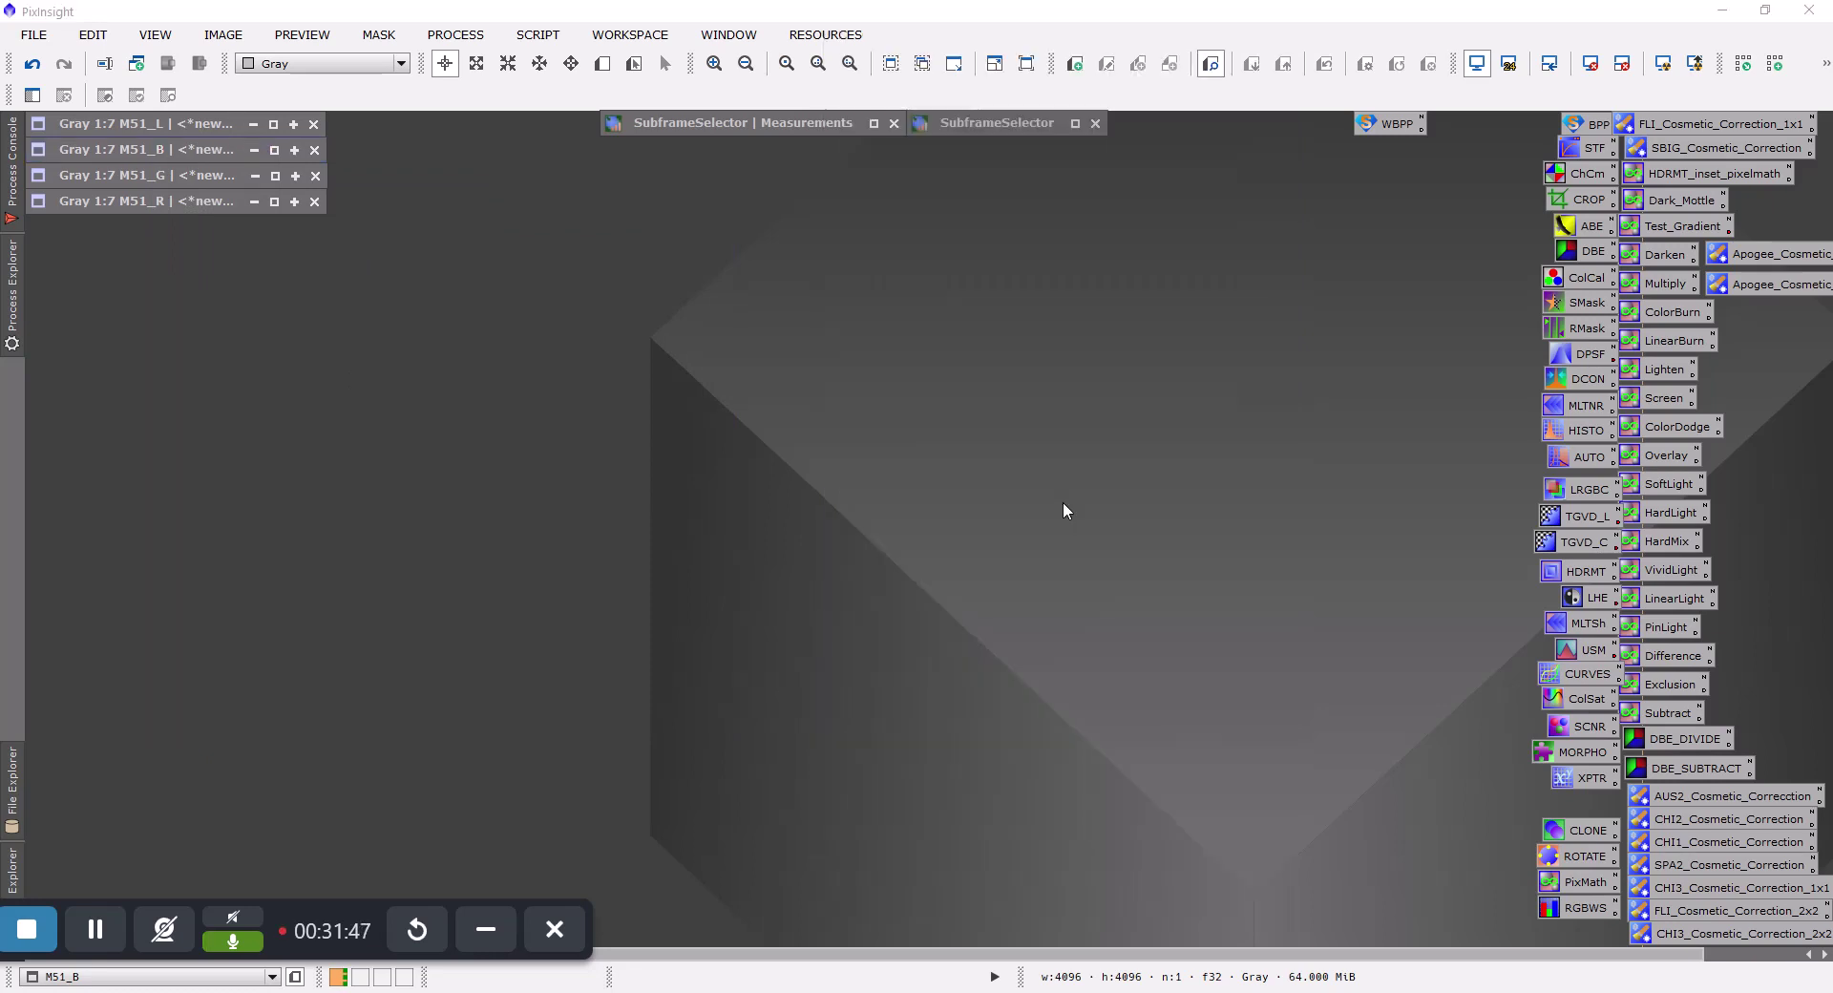